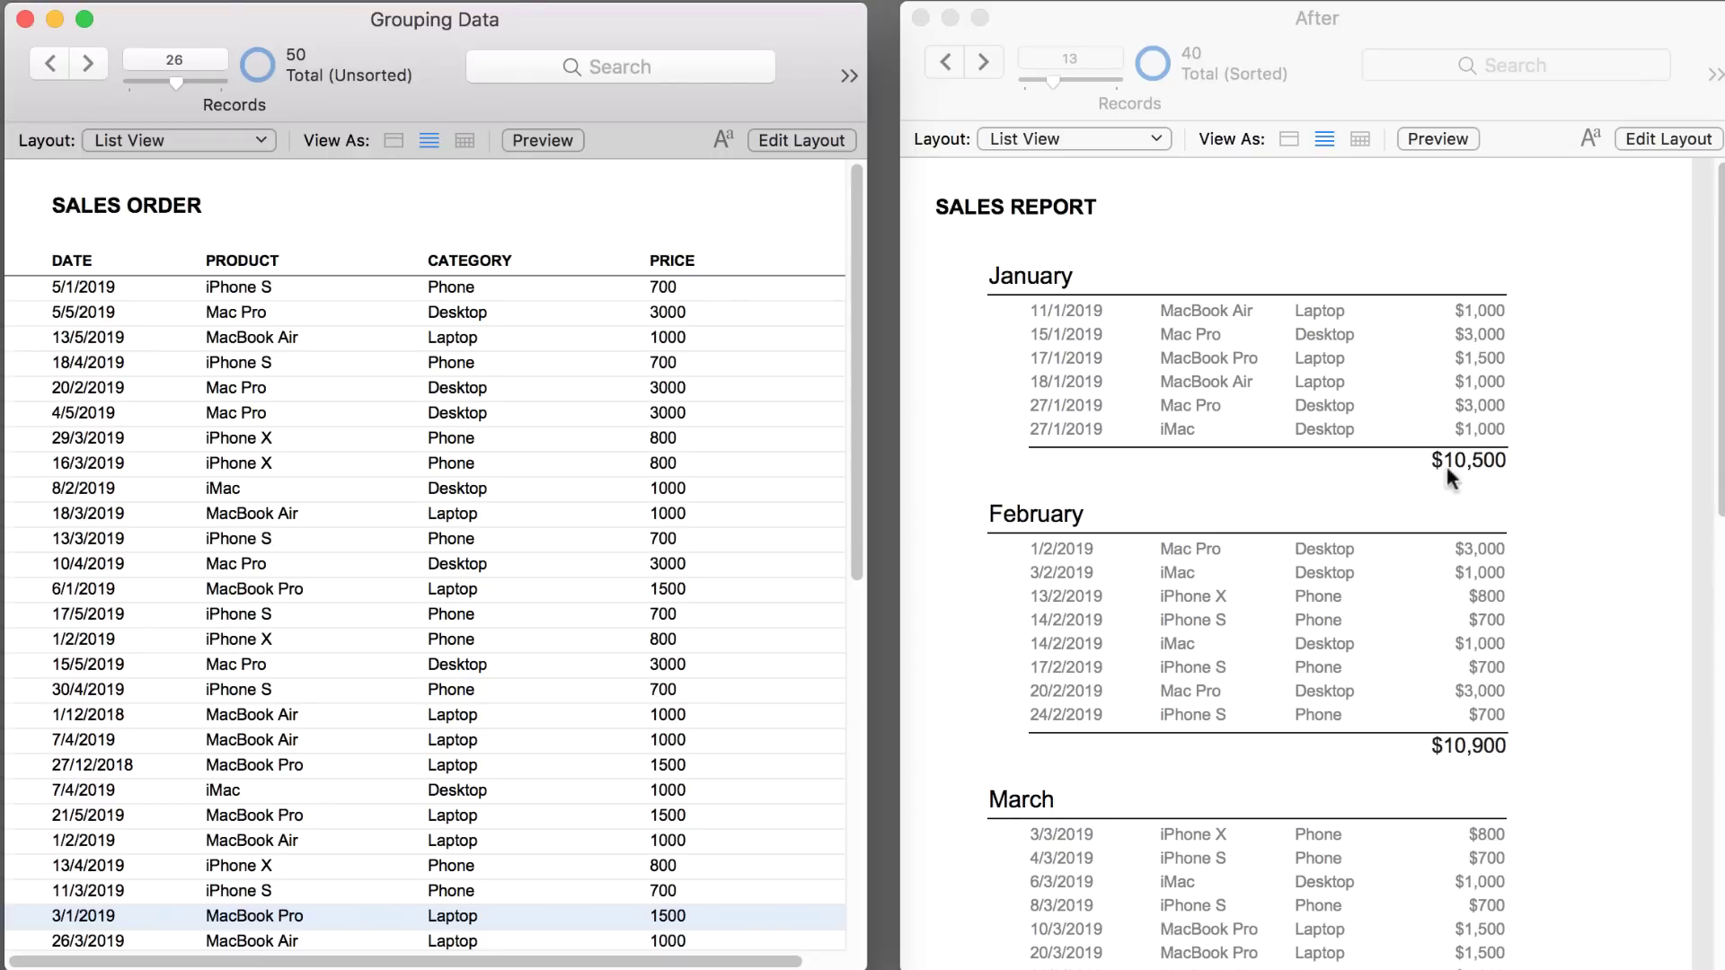
- Minimize the After report window and widen the Grouping Data window until its full set of record controls shows
scroll(1245, 278, down, 3)
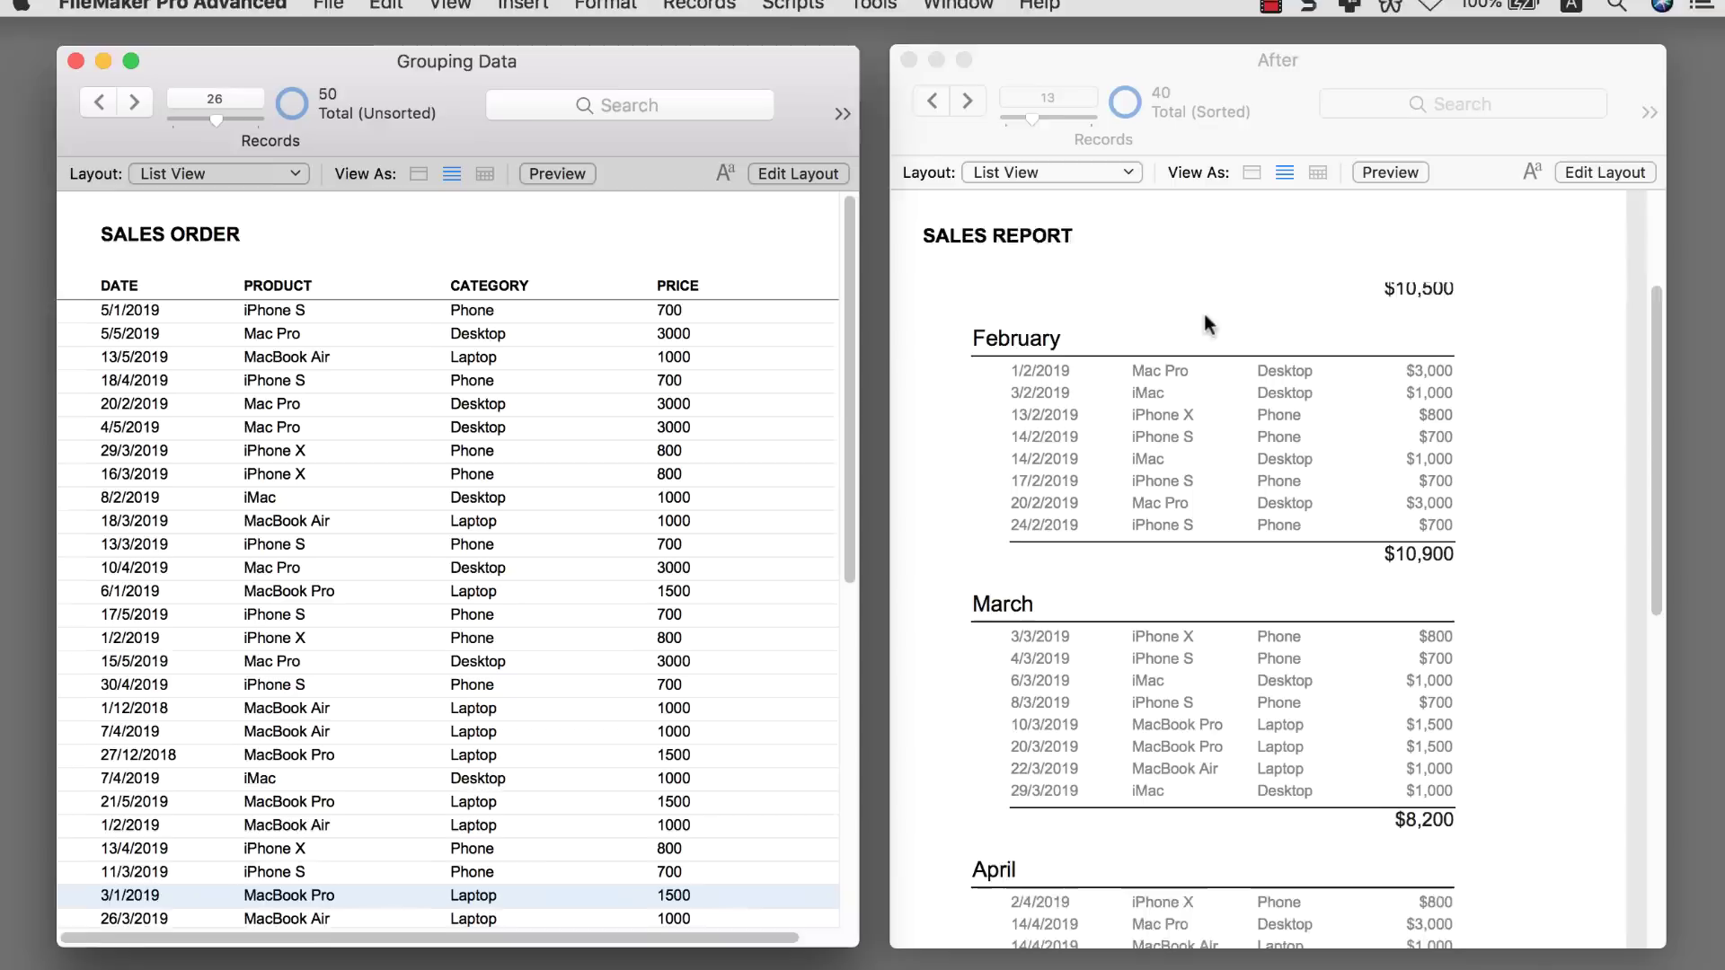
scroll(1233, 290, up, 3)
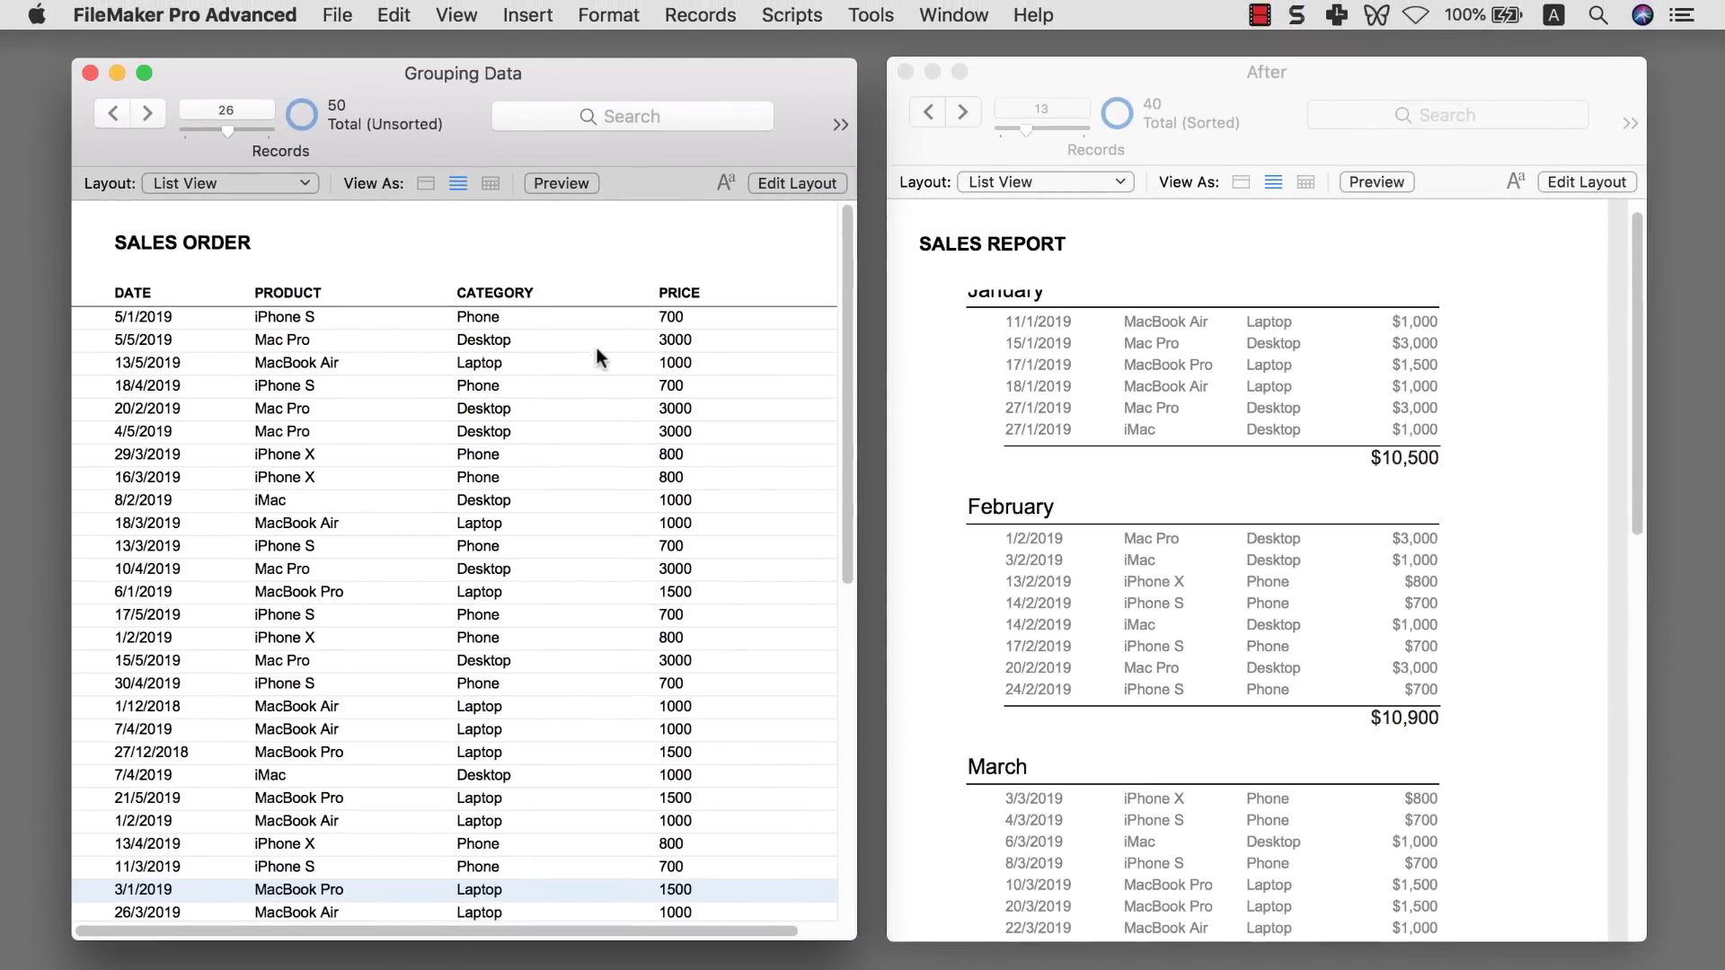
scroll(1225, 383, up, 1)
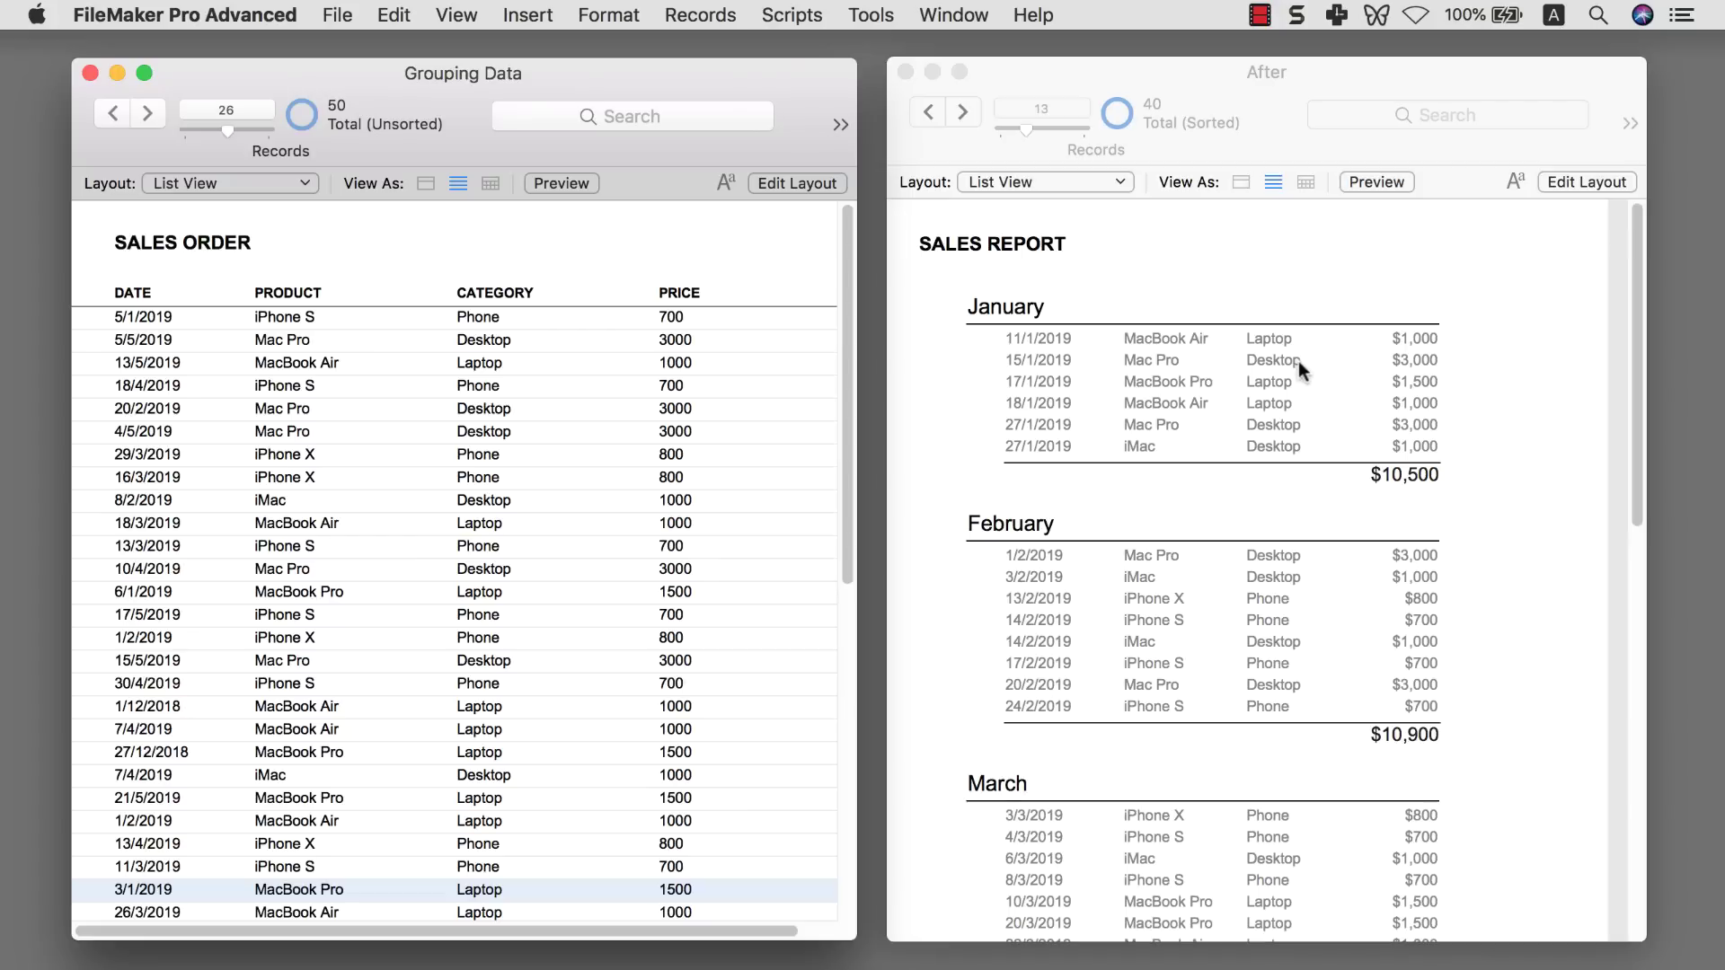
click(931, 72)
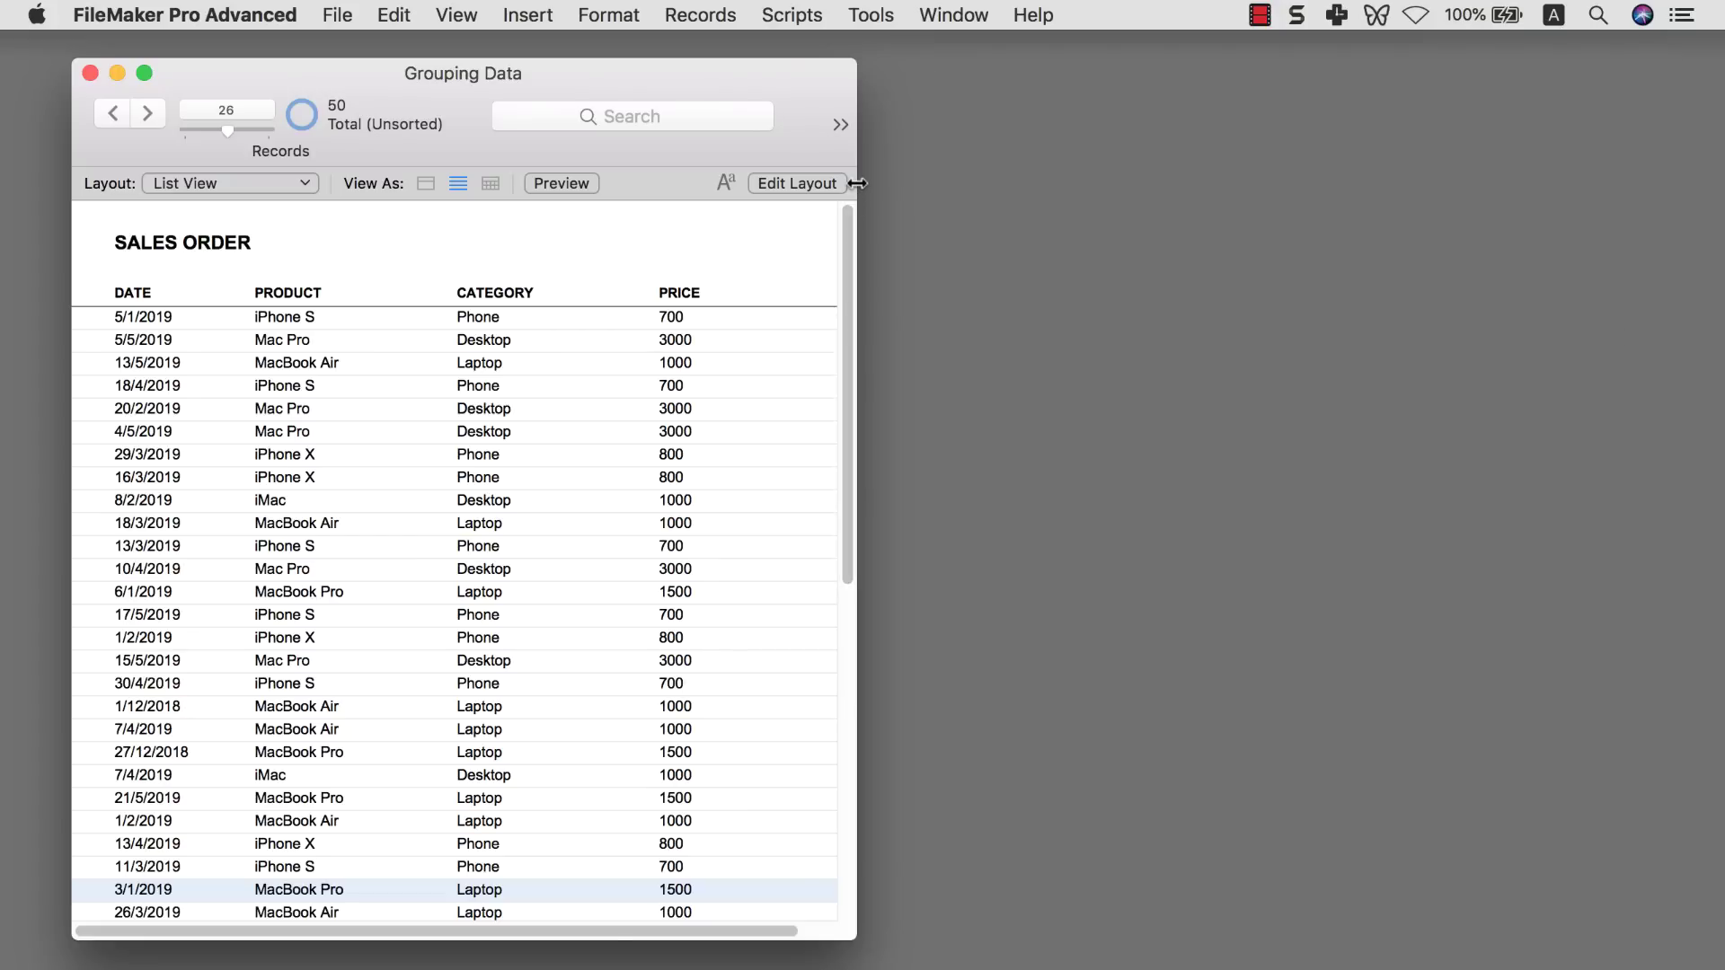
drag(856, 184, 1483, 202)
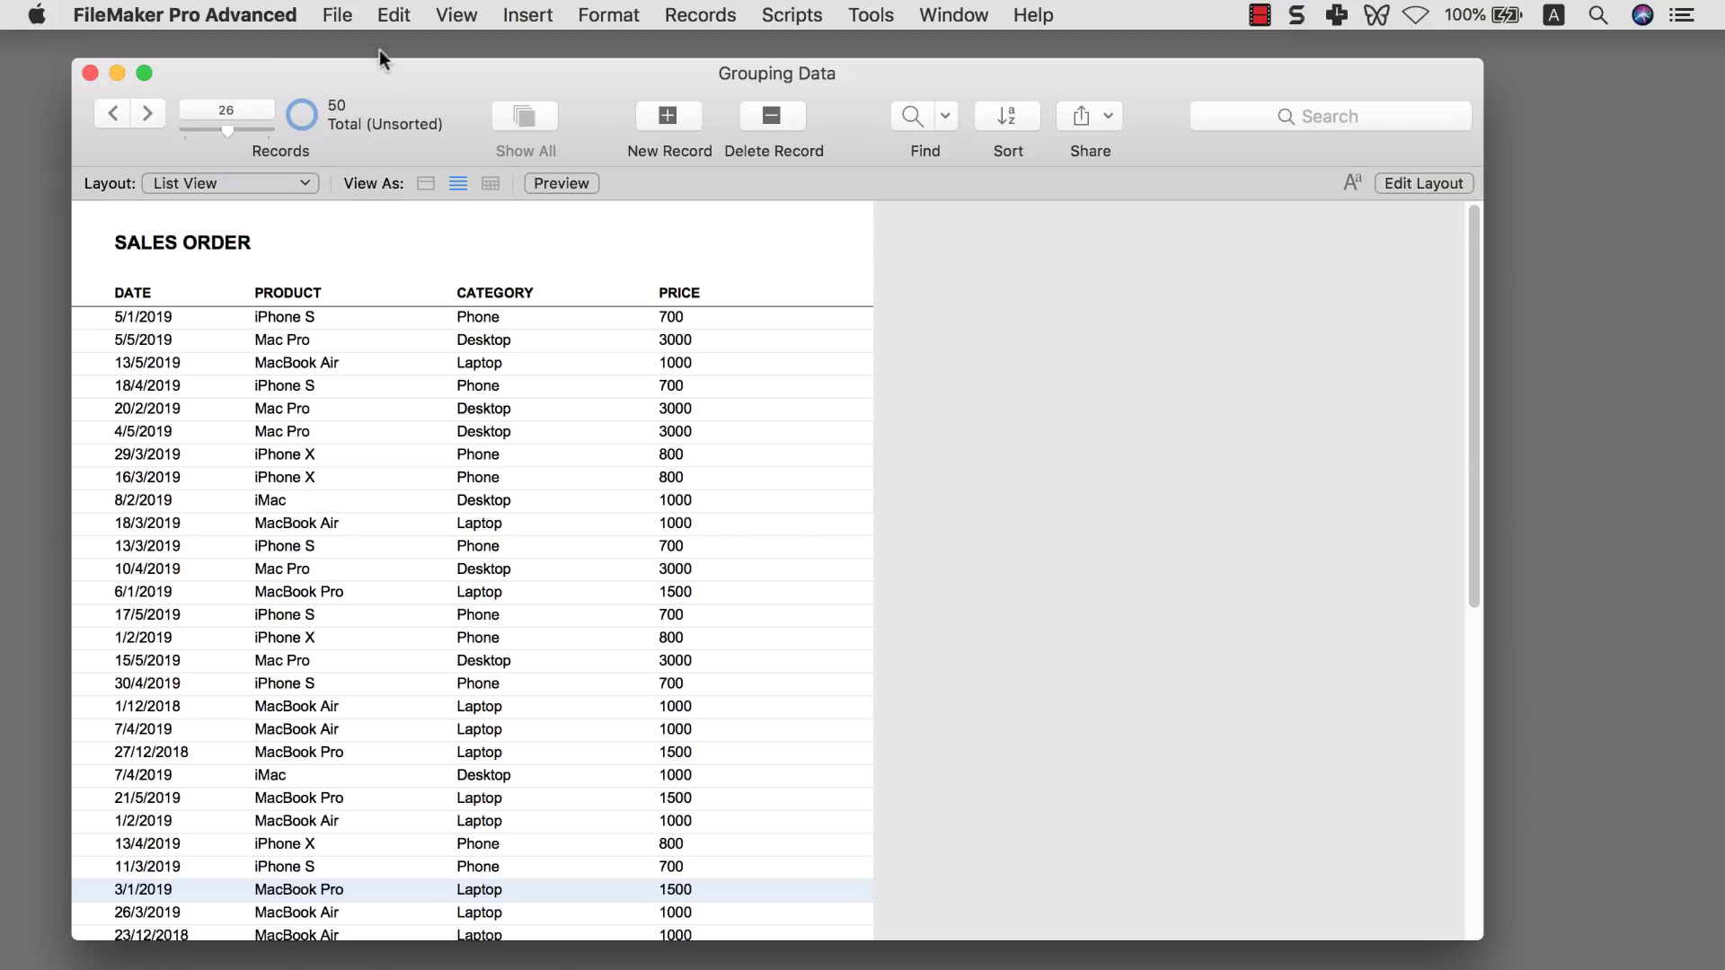
- Review the tables and the Exercise table's field definitions in the database management settings, leaving them unchanged
click(338, 15)
mouse_move(466, 232)
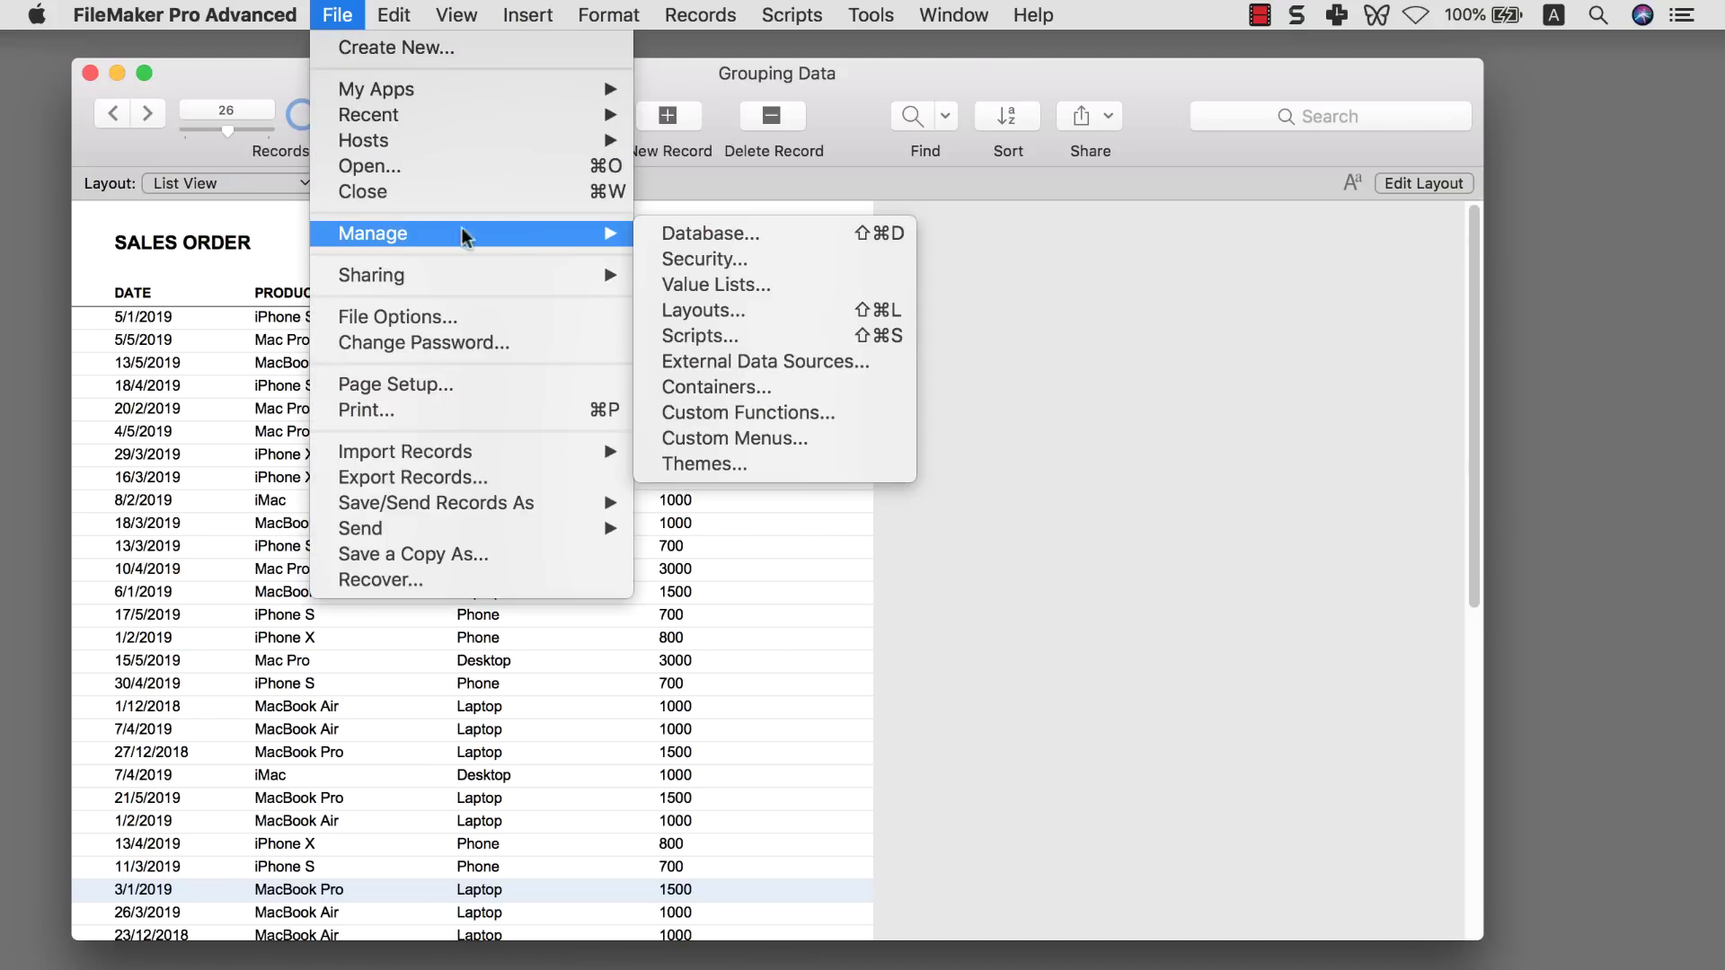
click(710, 230)
drag(977, 95, 1107, 94)
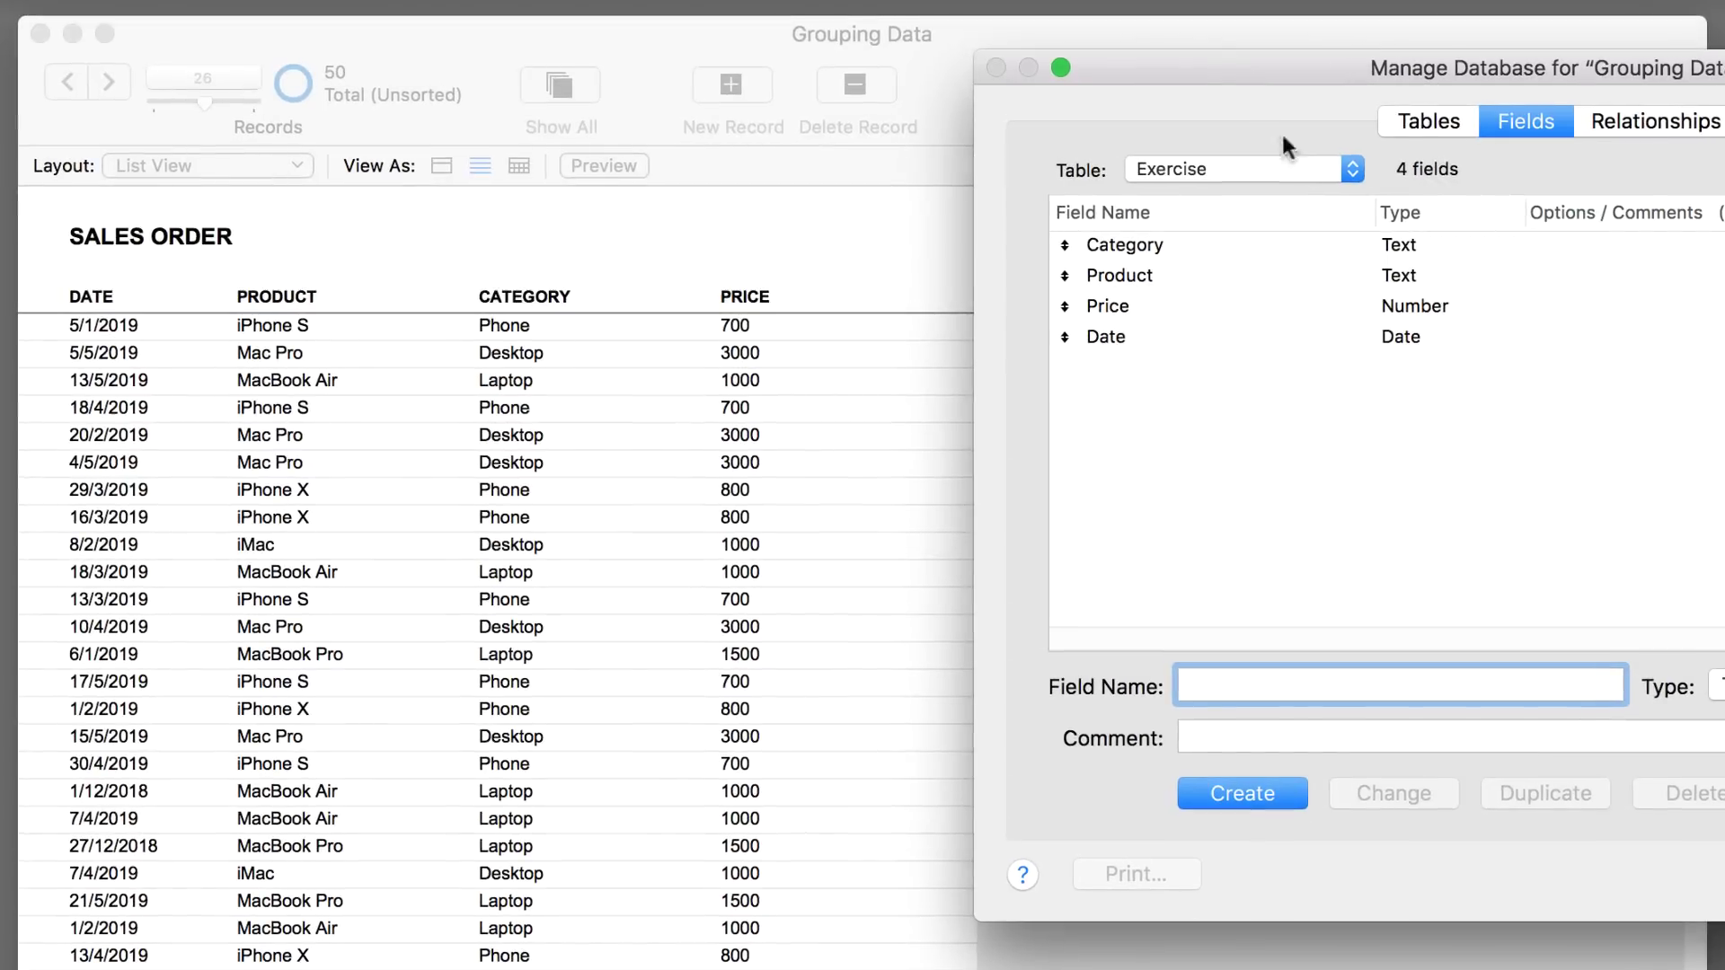
click(1394, 125)
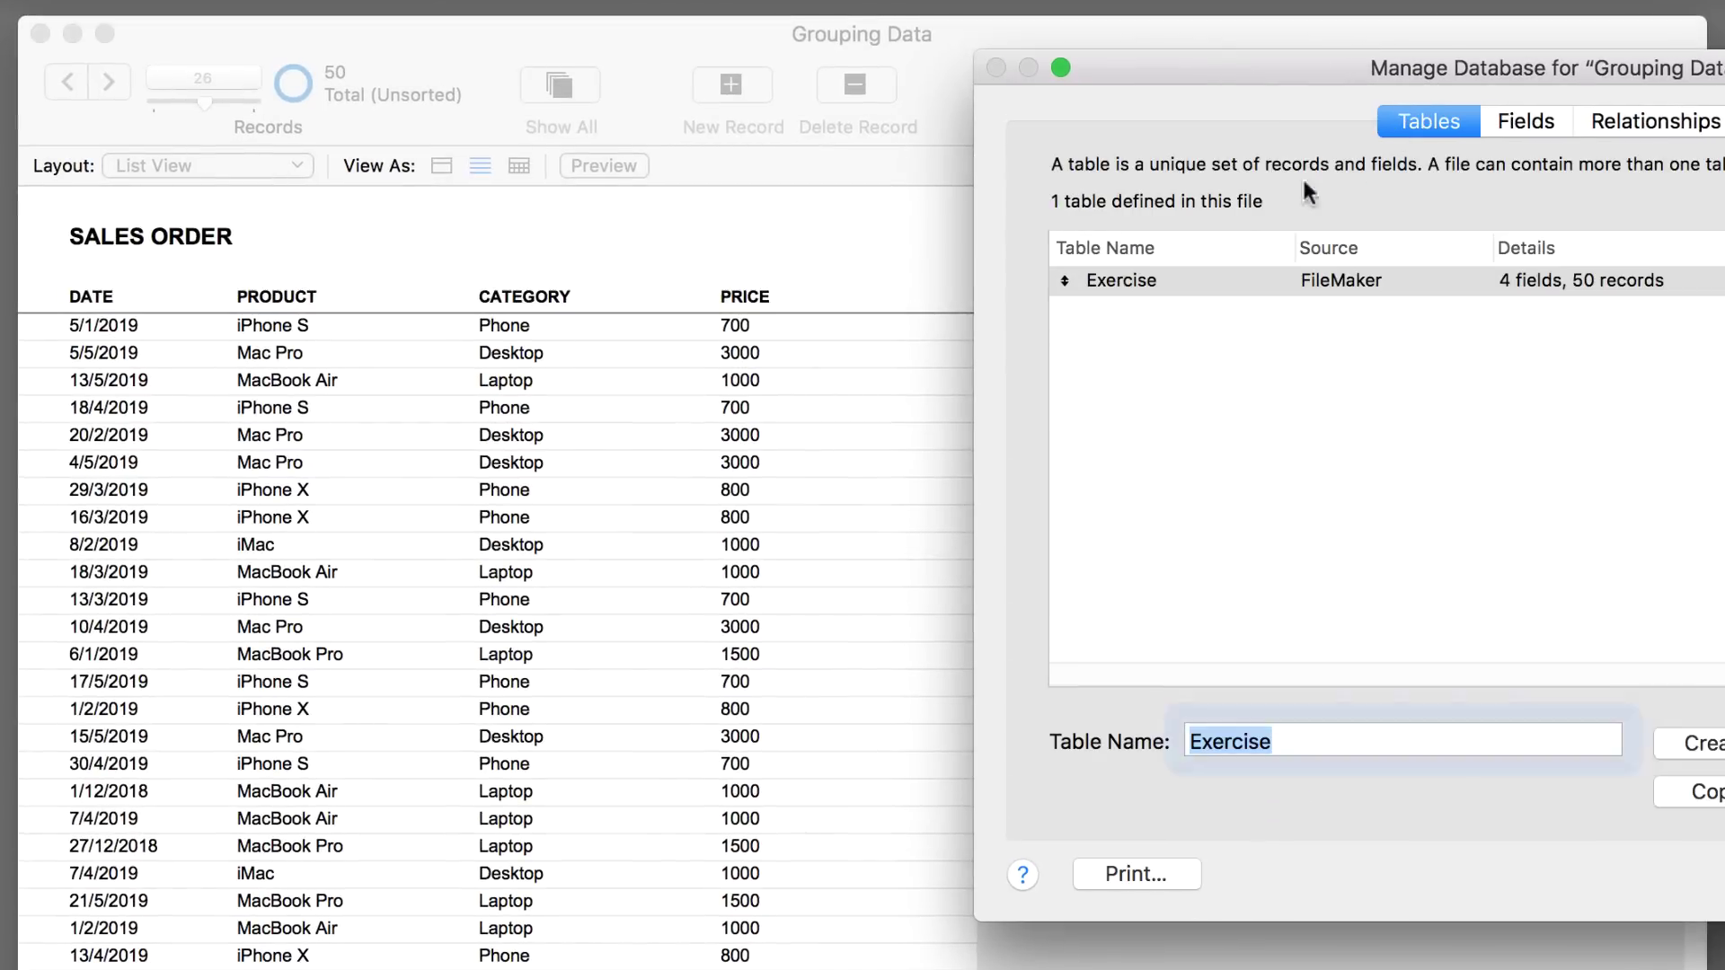
click(1519, 123)
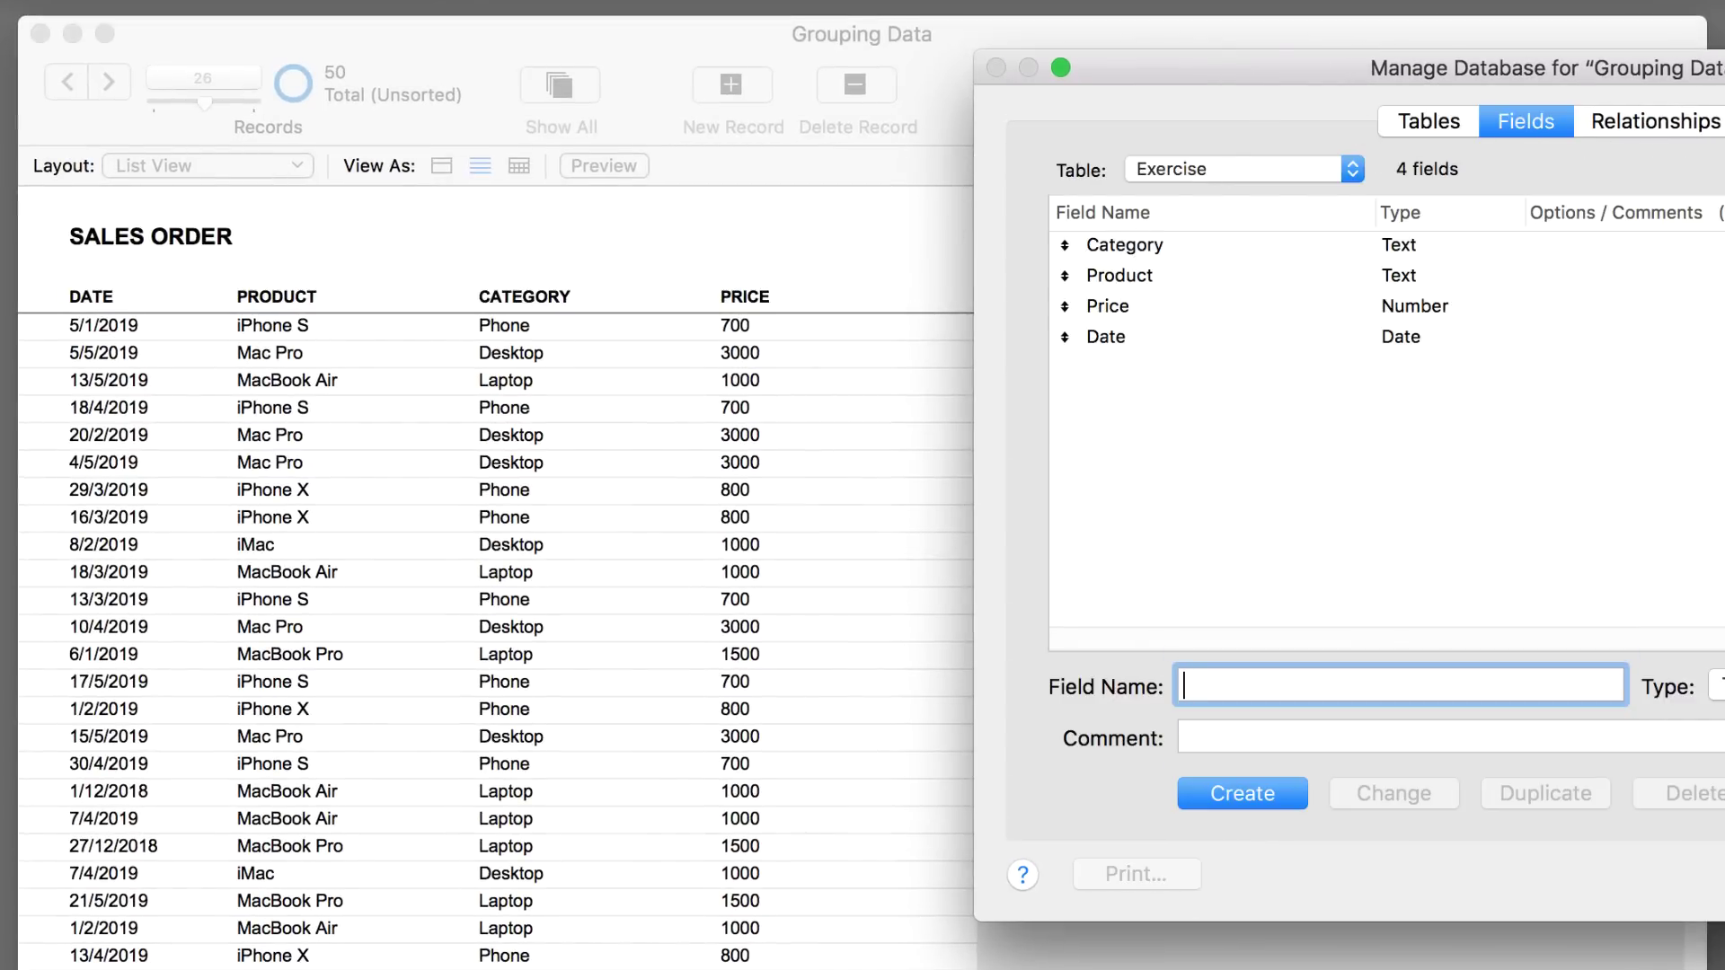
key(Escape)
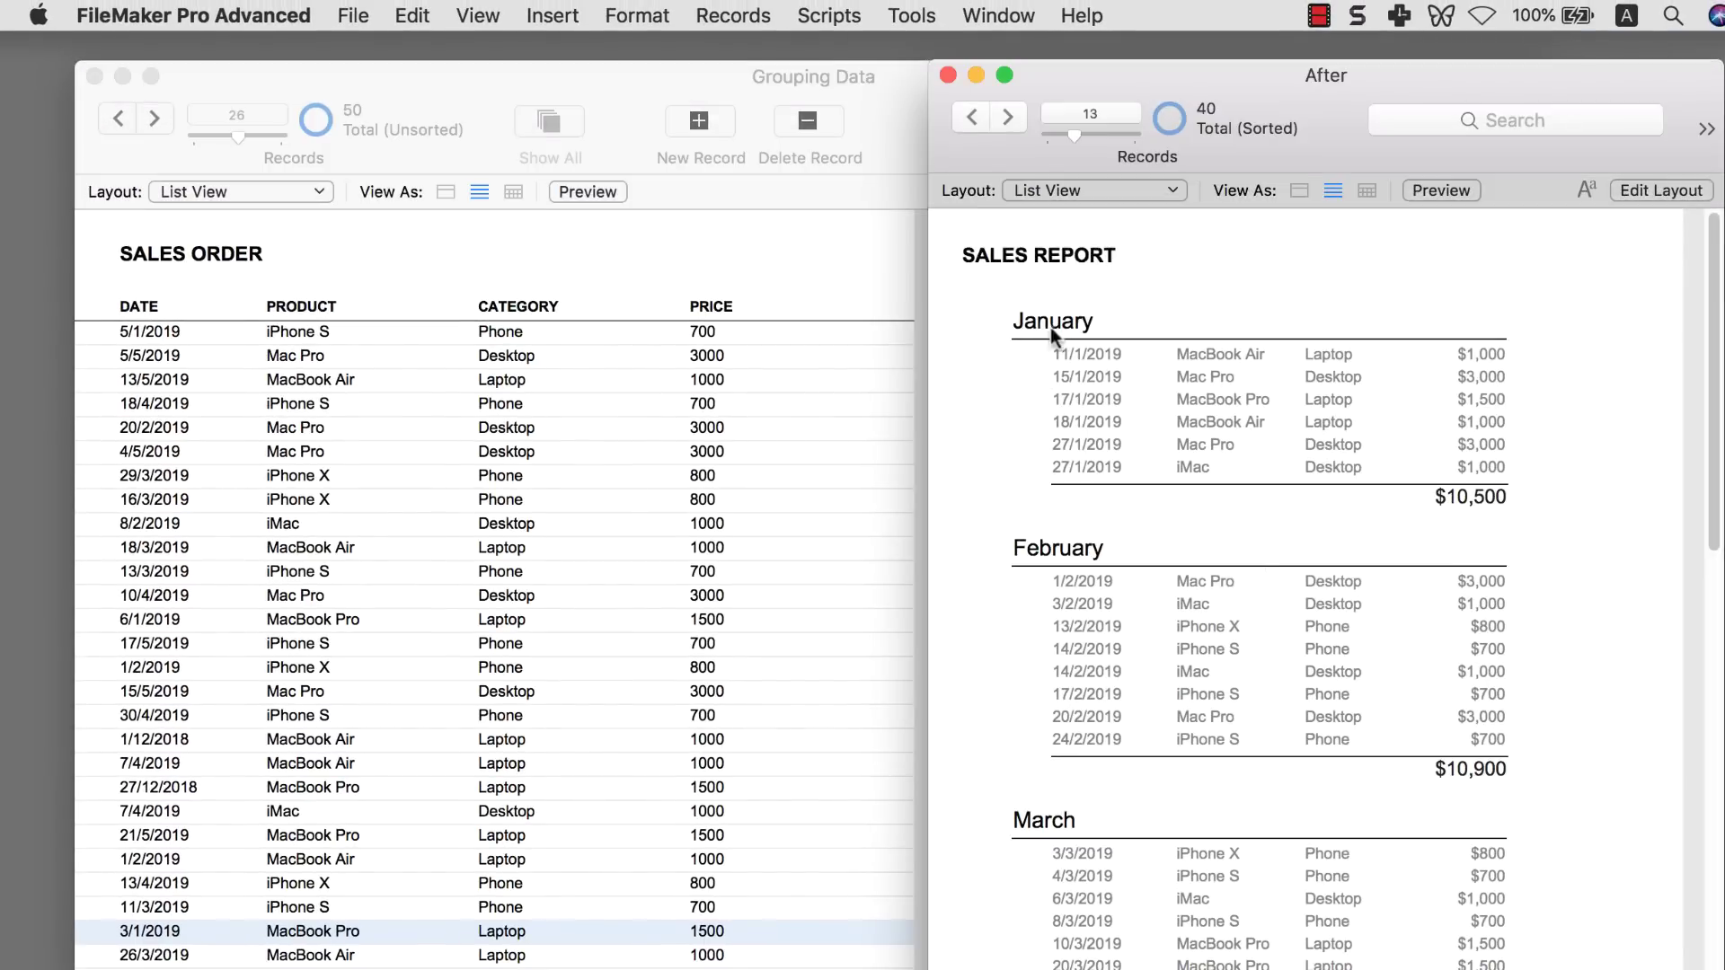
- Compare the ungrouped sales order list with the month-grouped sales report in the After window
click(895, 315)
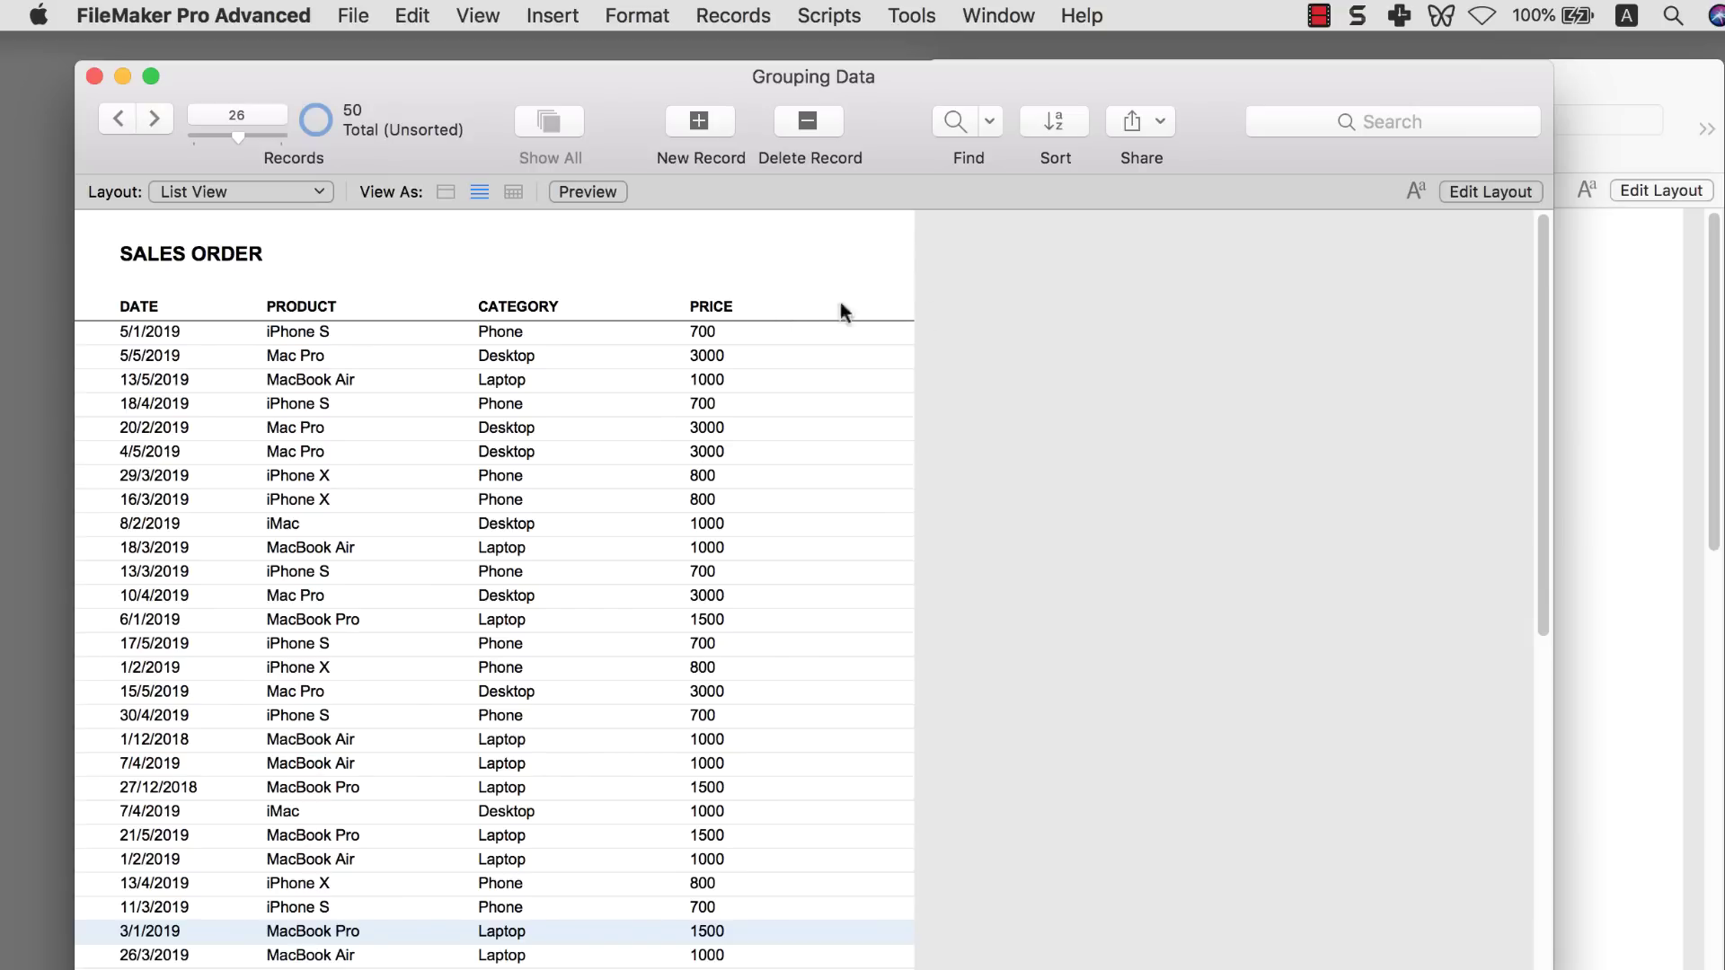
click(1570, 323)
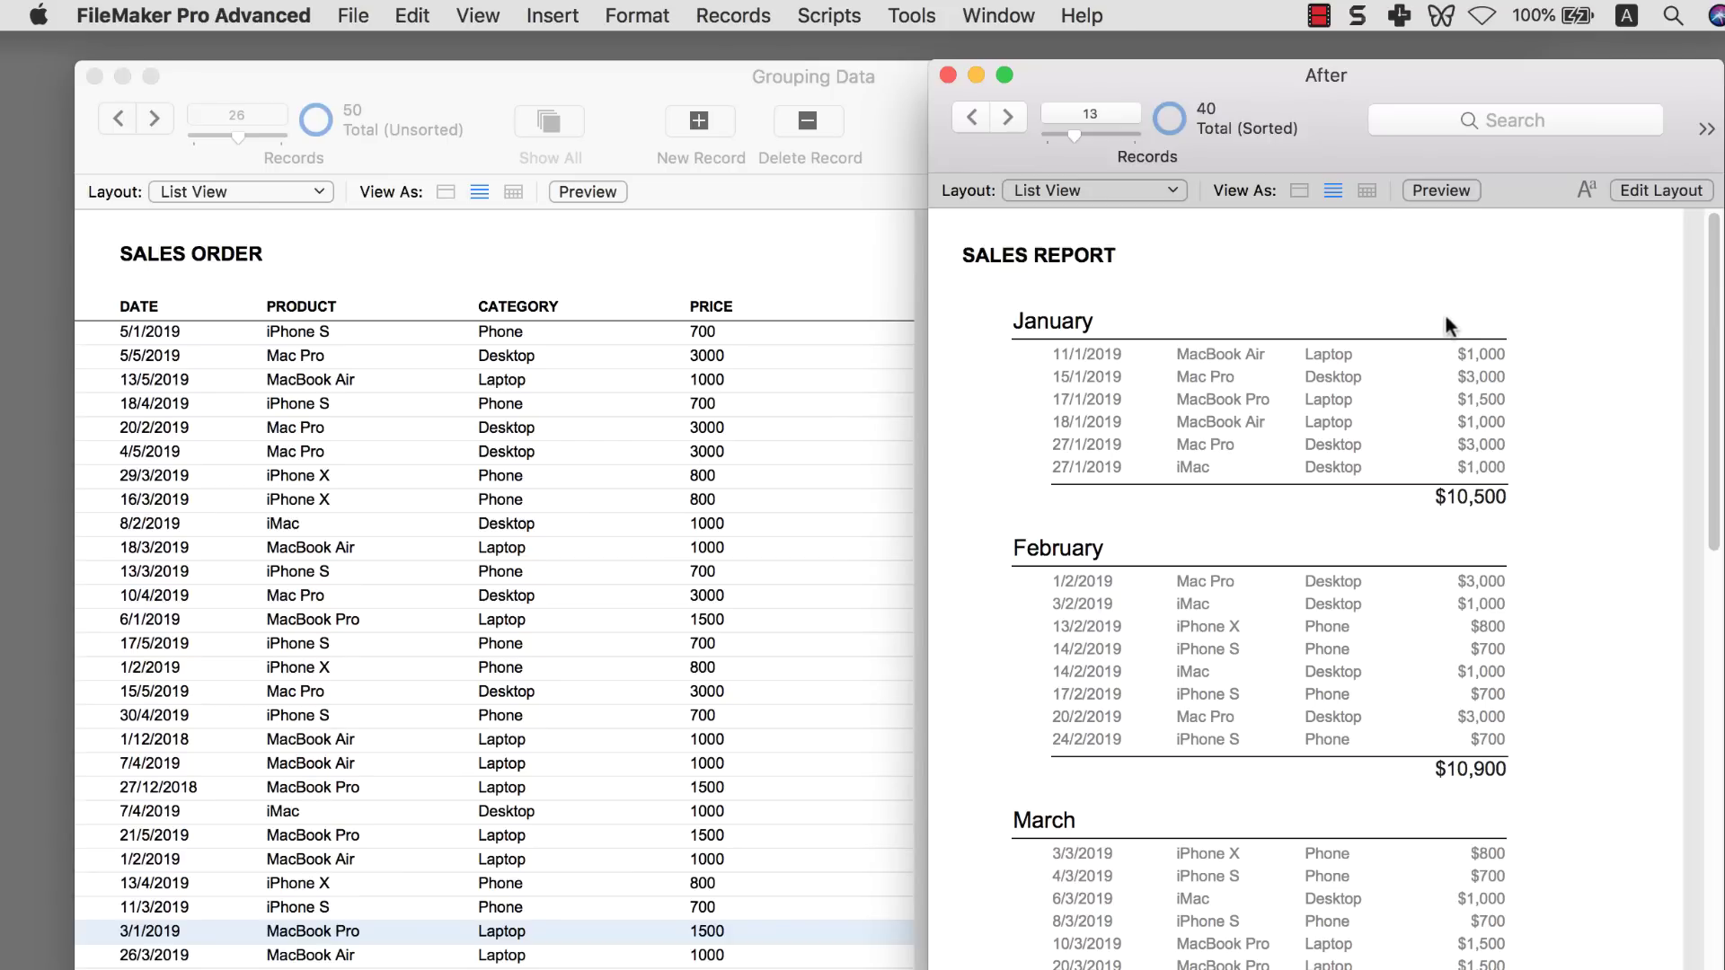
click(516, 334)
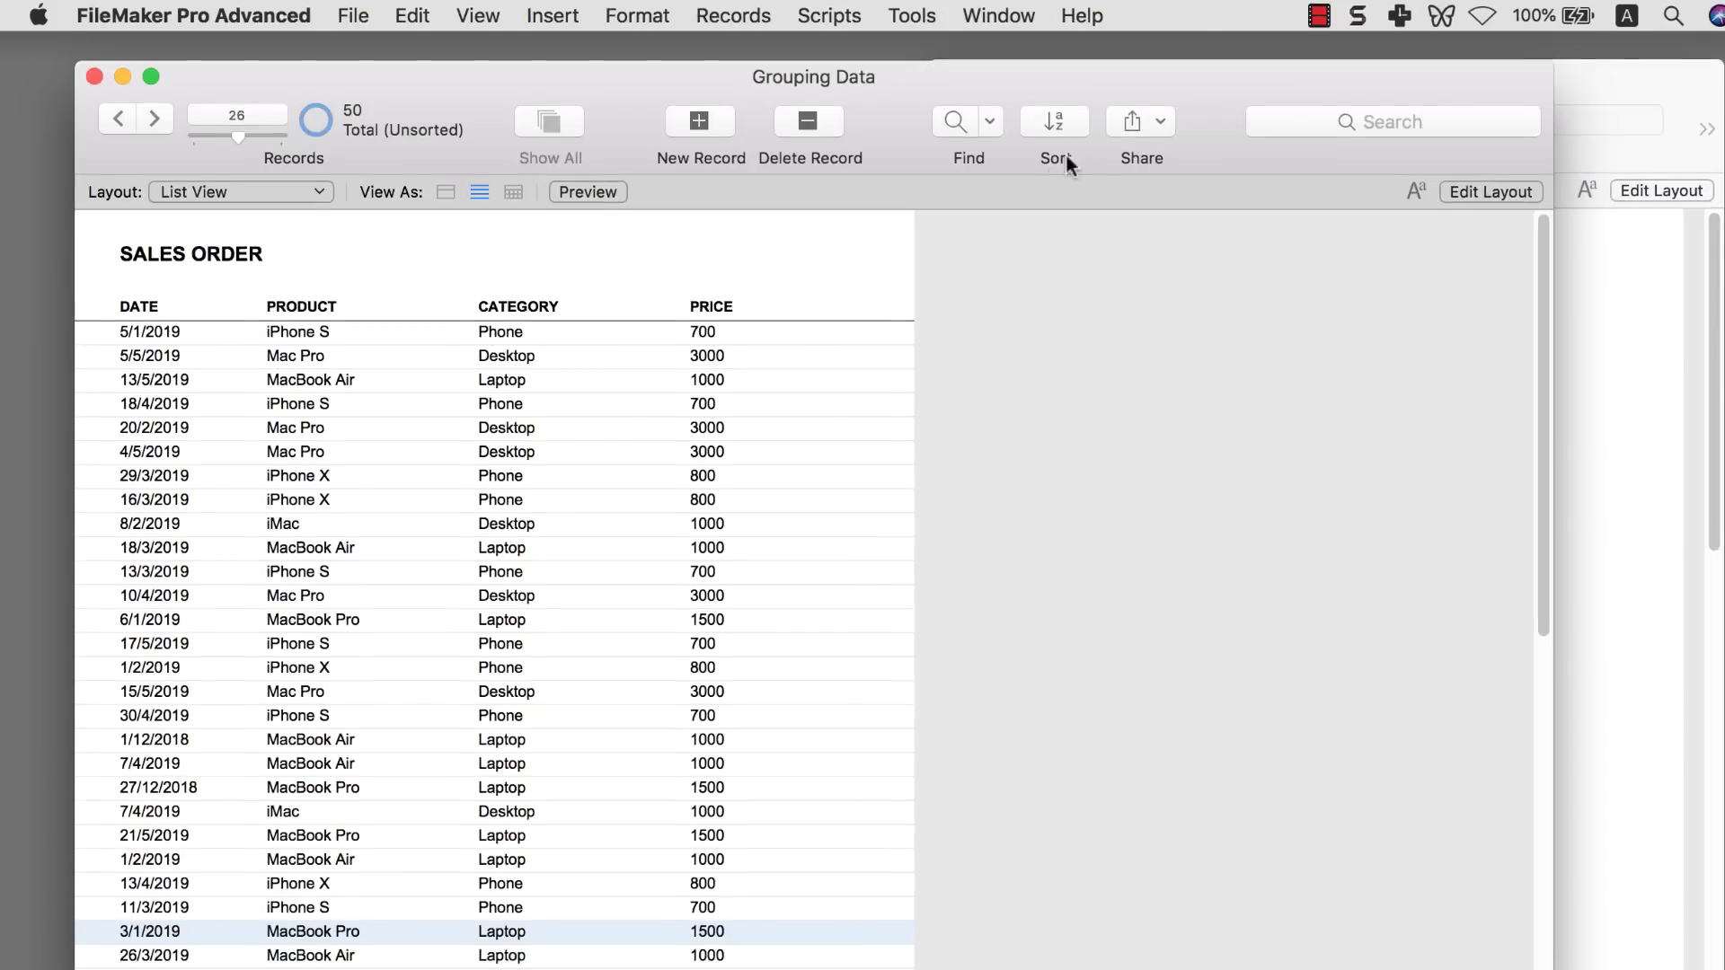
- Sort the sales order records by Category in ascending order and look through the sorted list
click(1056, 124)
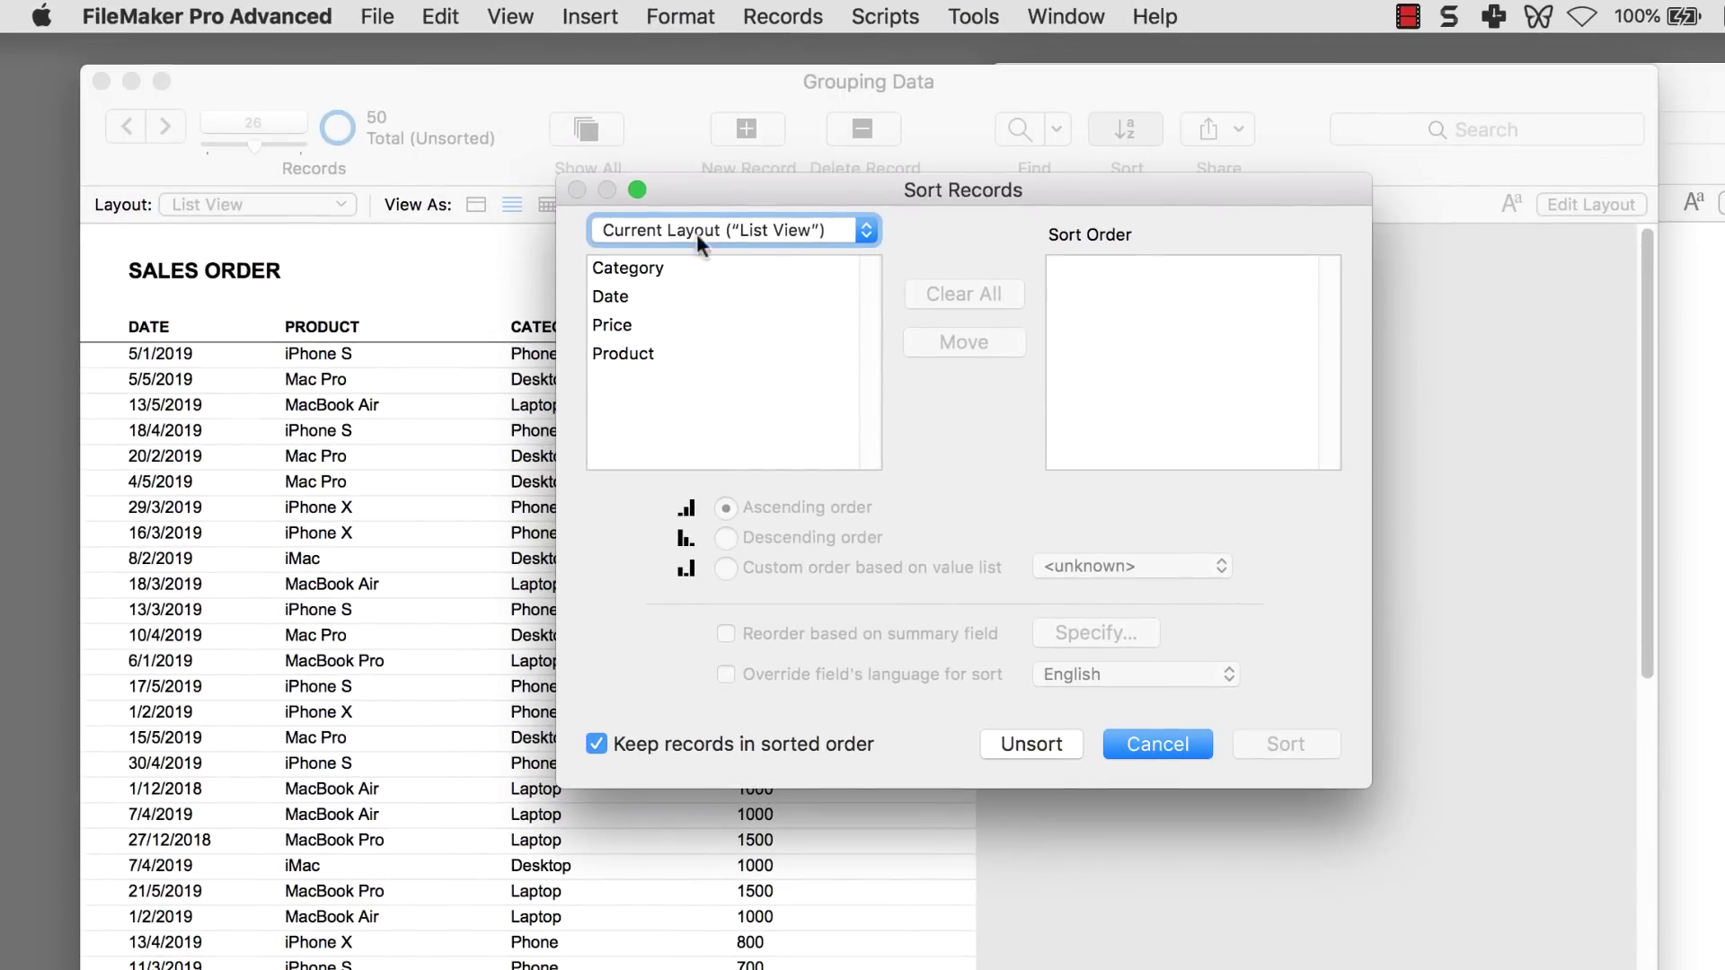
drag(834, 187, 961, 183)
double_click(795, 268)
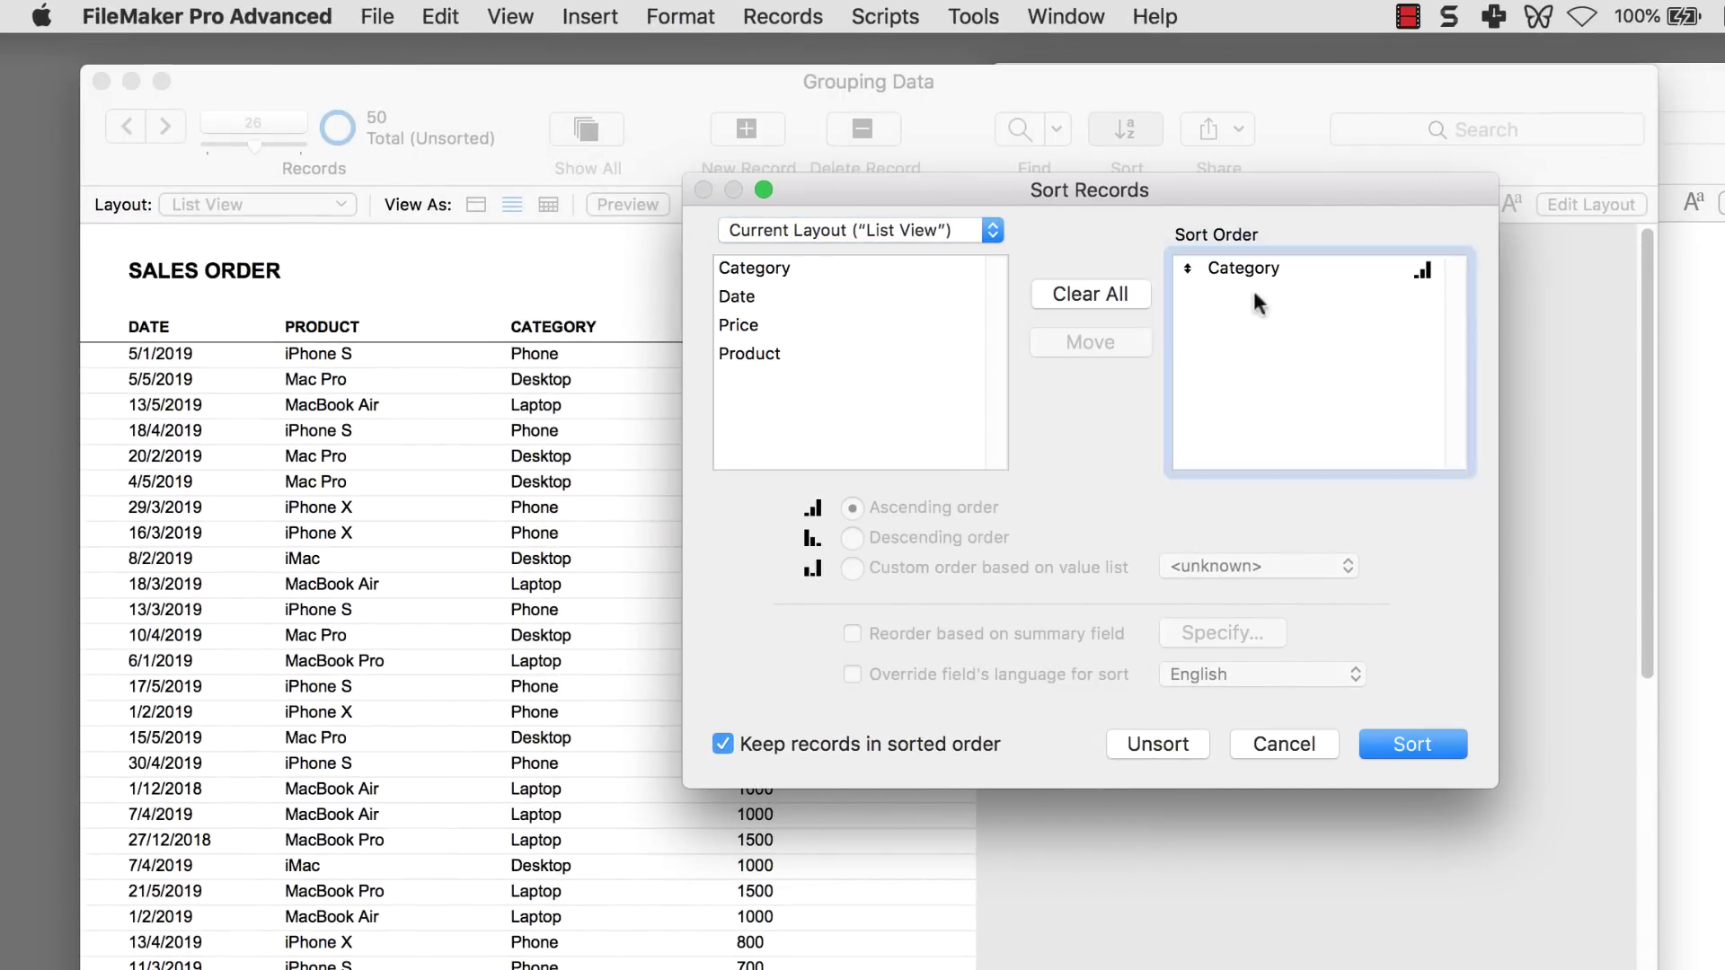
click(1410, 744)
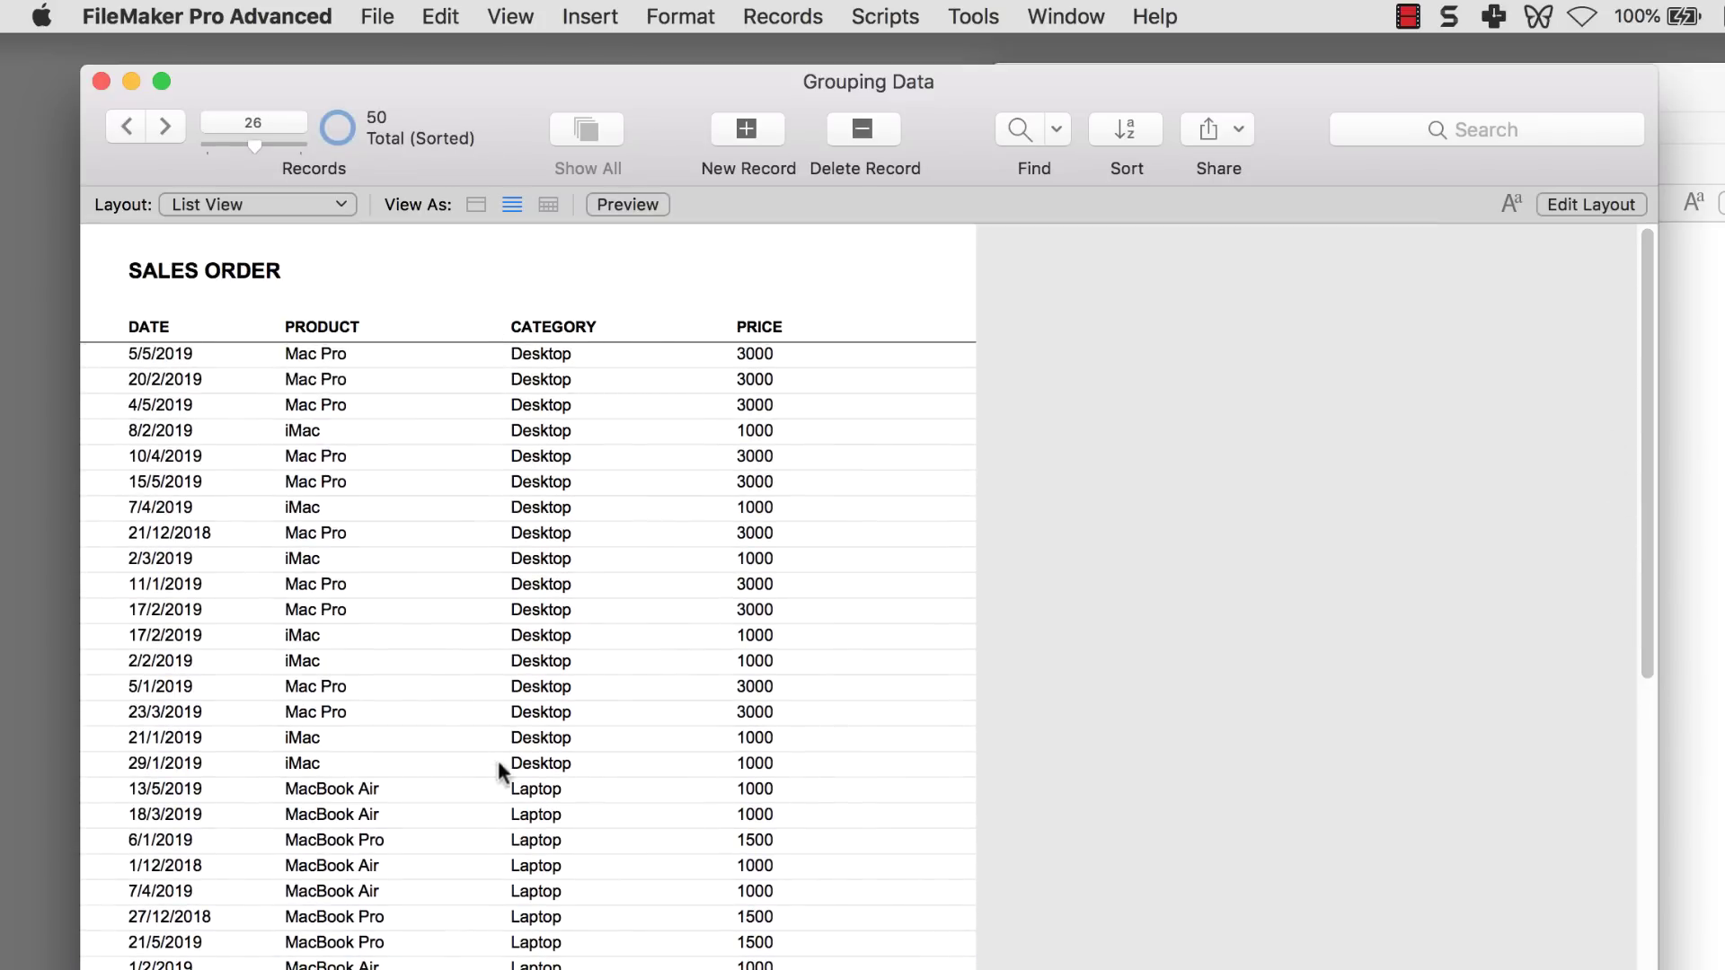
scroll(1644, 539, down, 1)
scroll(1644, 539, down, 5)
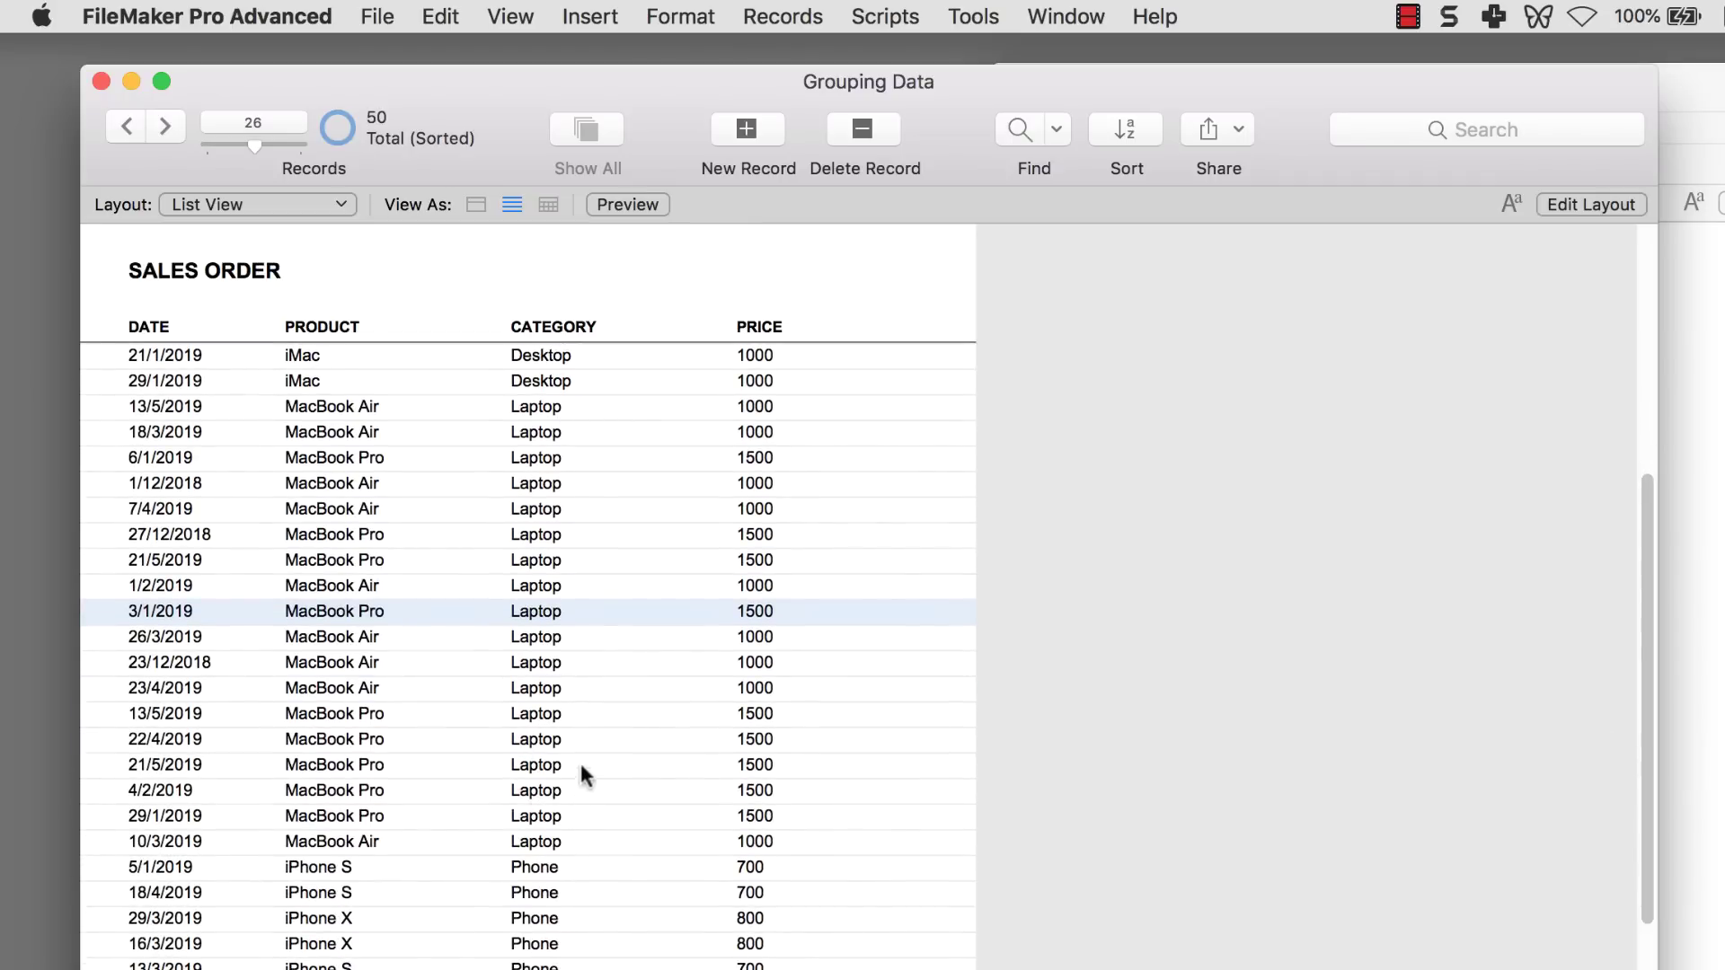
scroll(589, 471, down, 3)
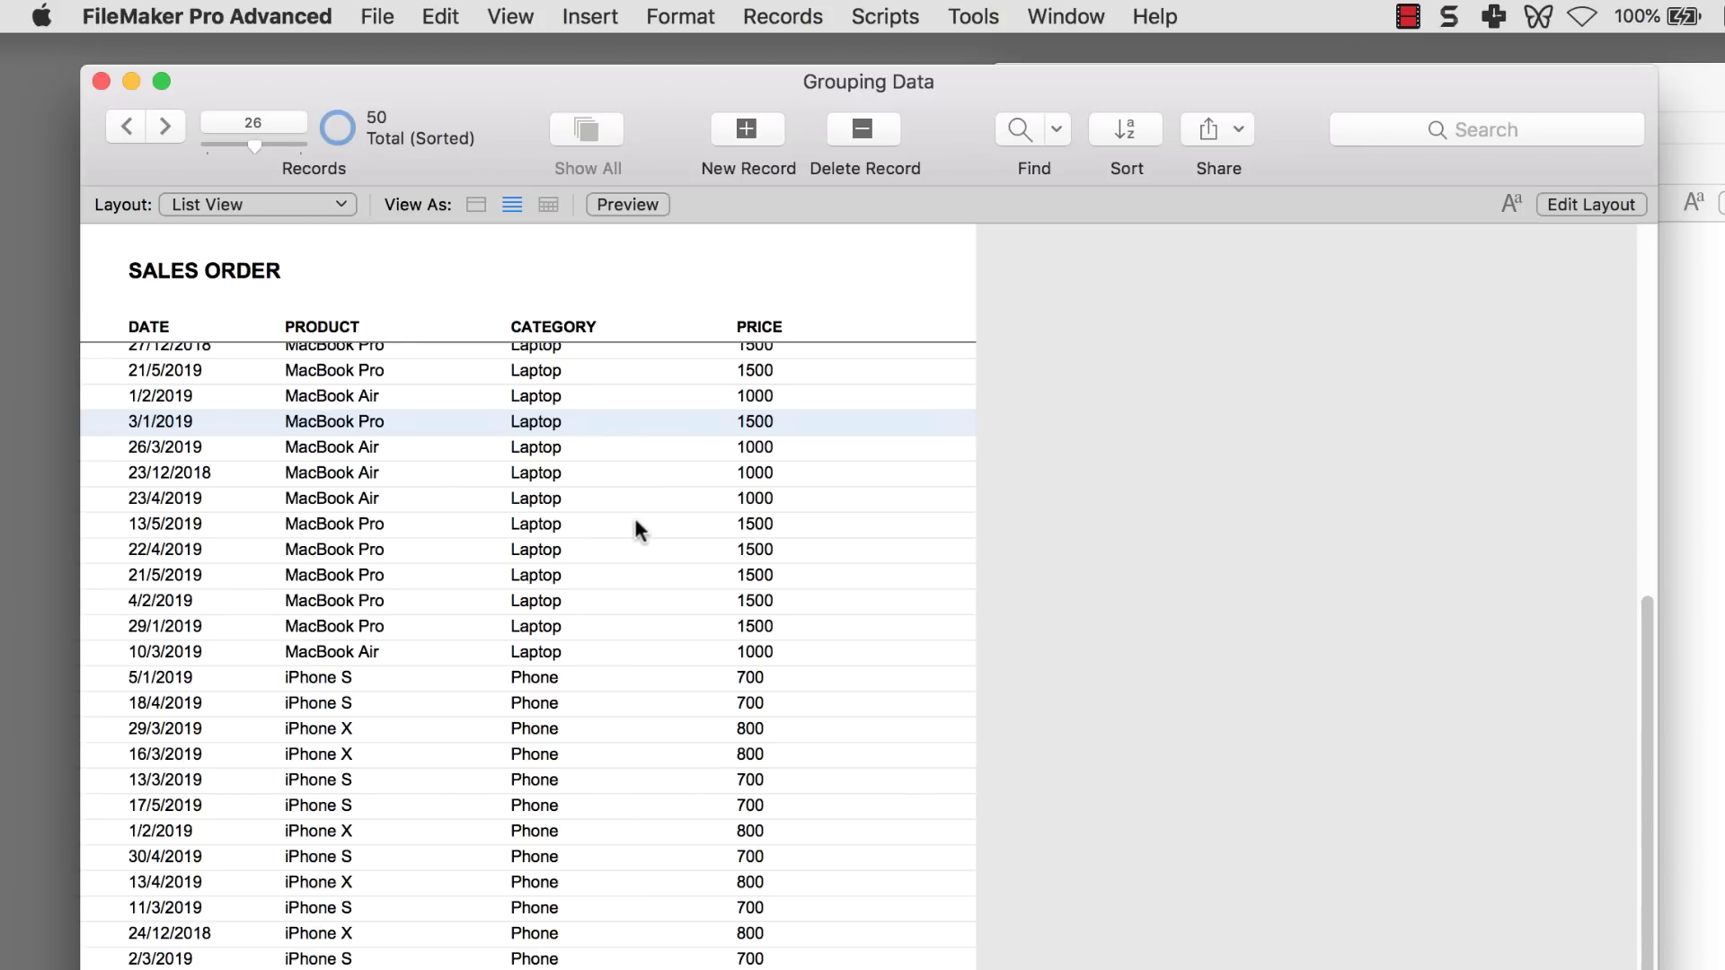
- Add a sub-summary part when sorted by Category to the List View layout, printed above the records it summarizes
key(super+l)
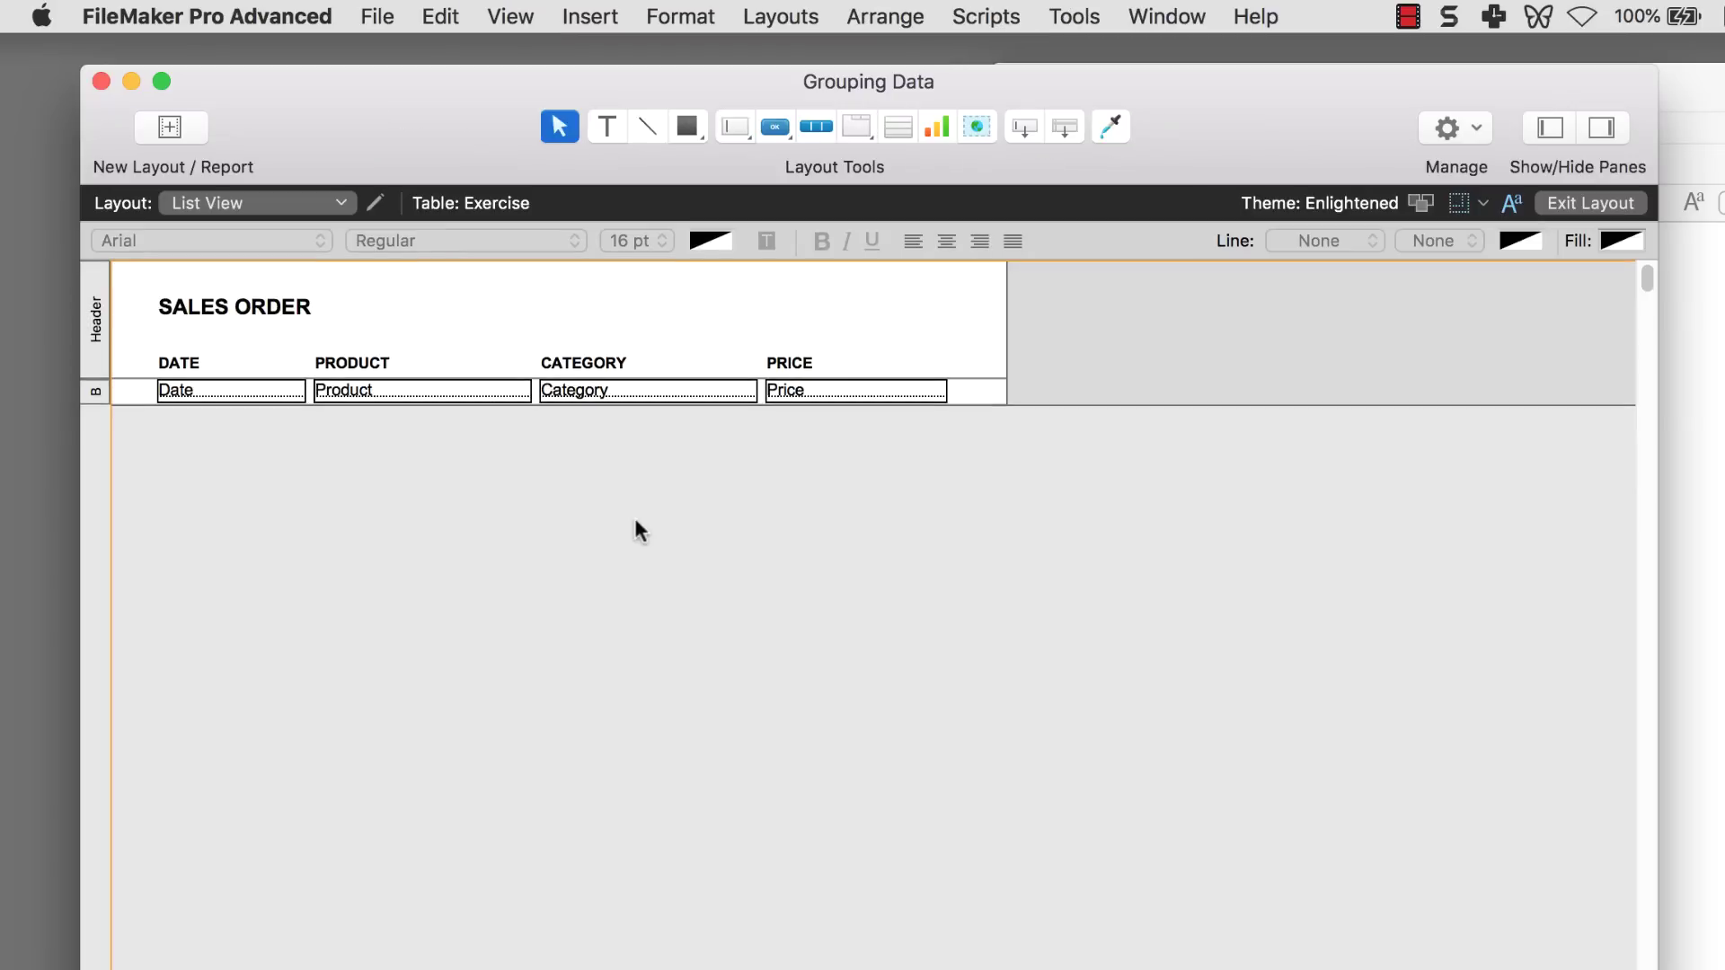
click(596, 16)
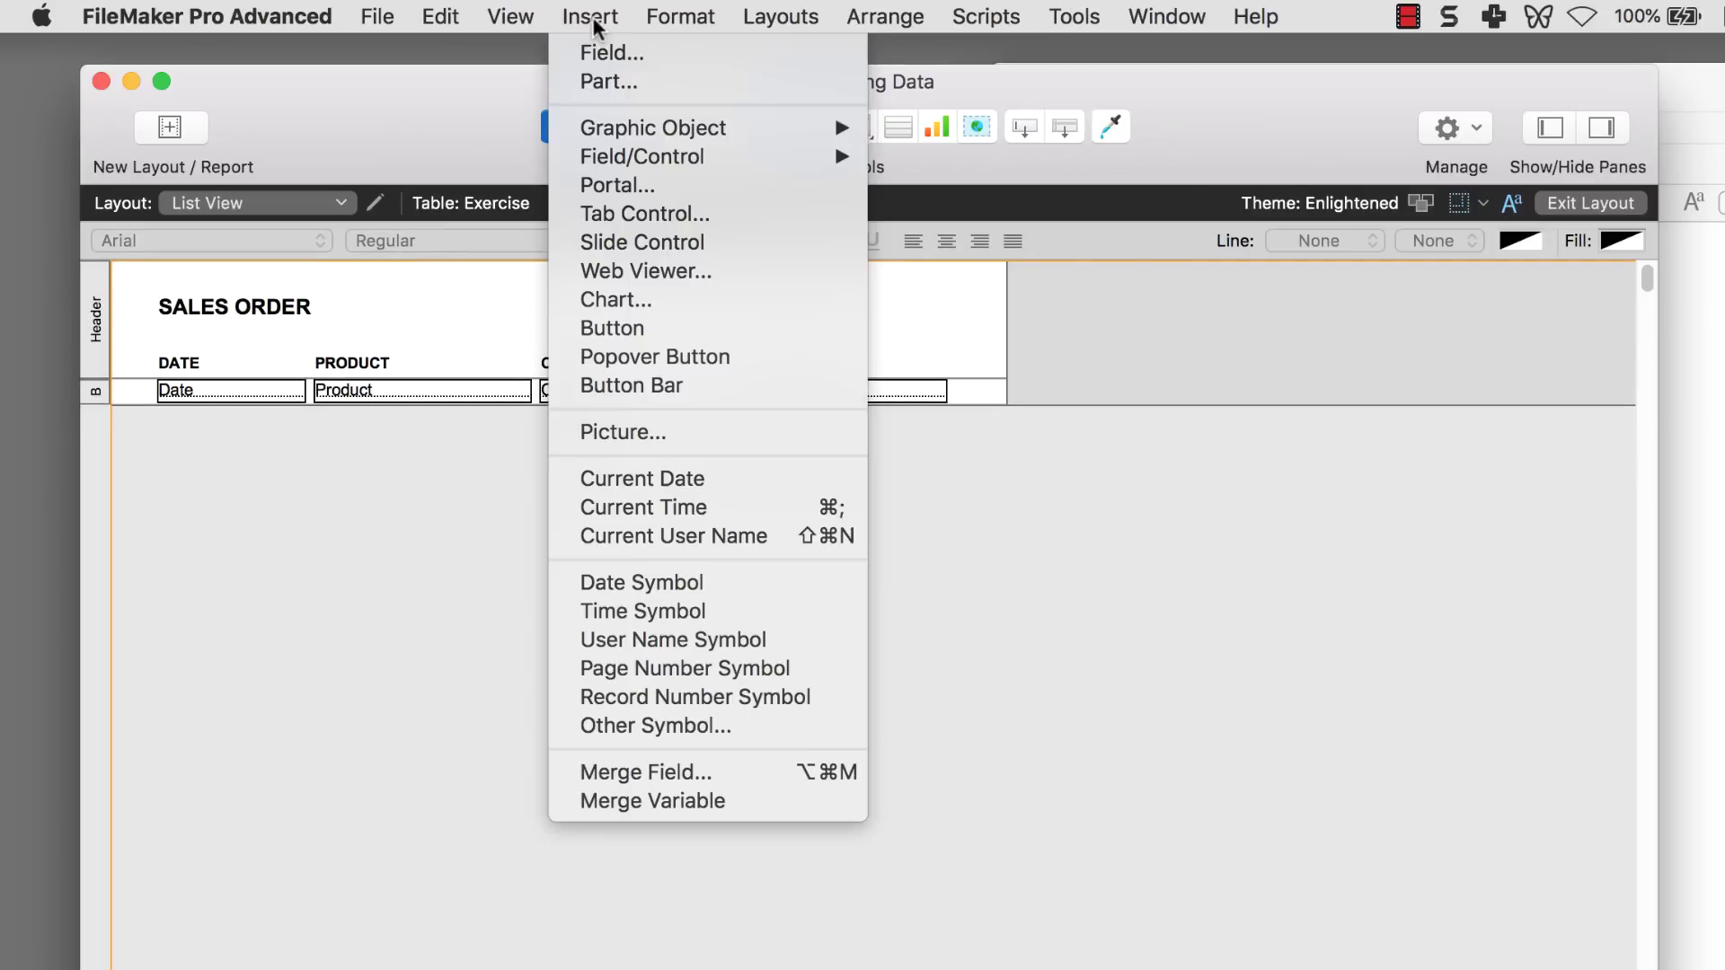
click(606, 83)
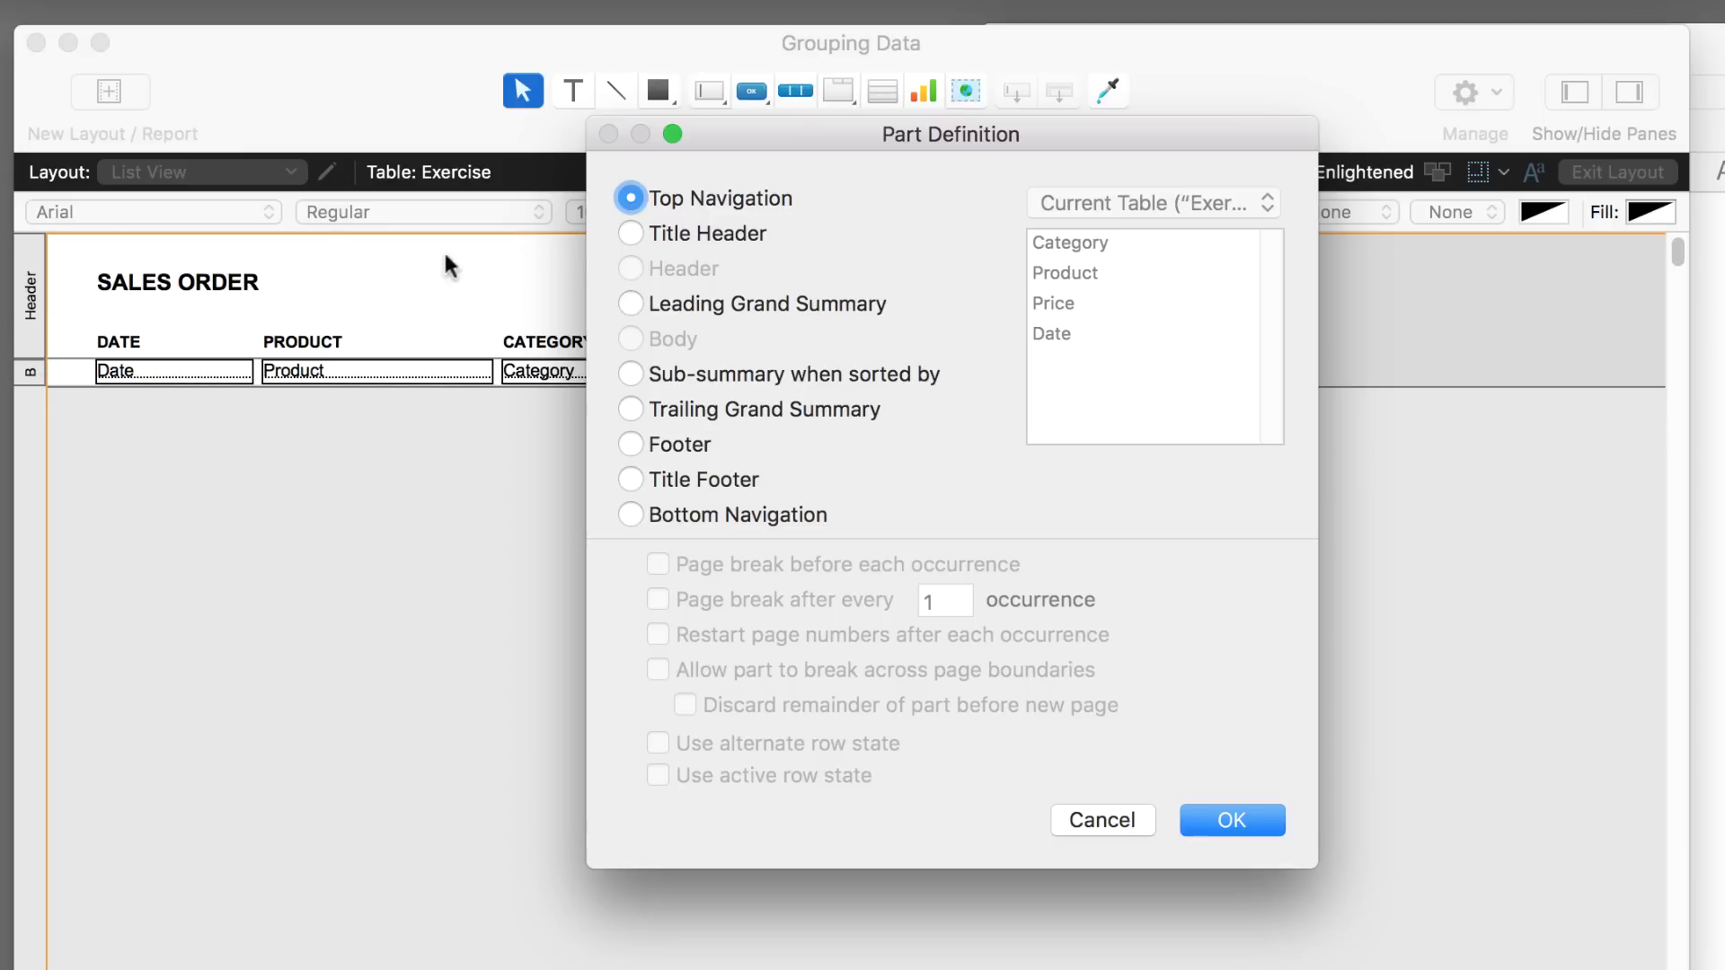
click(630, 372)
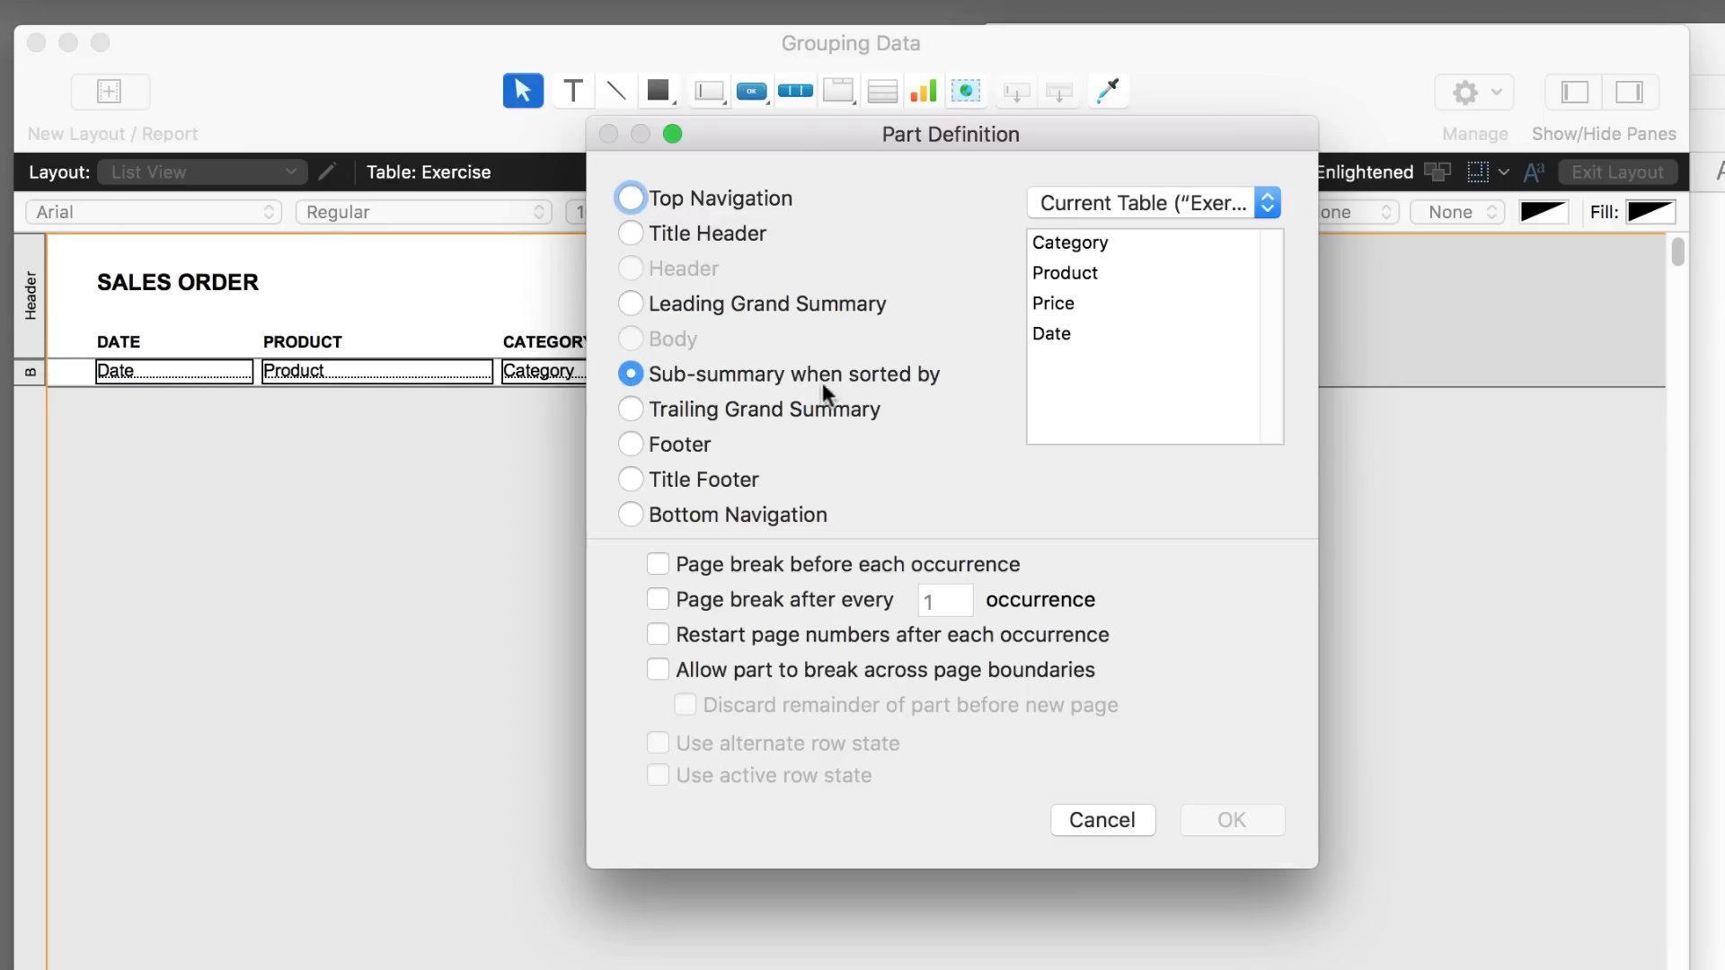
click(1058, 243)
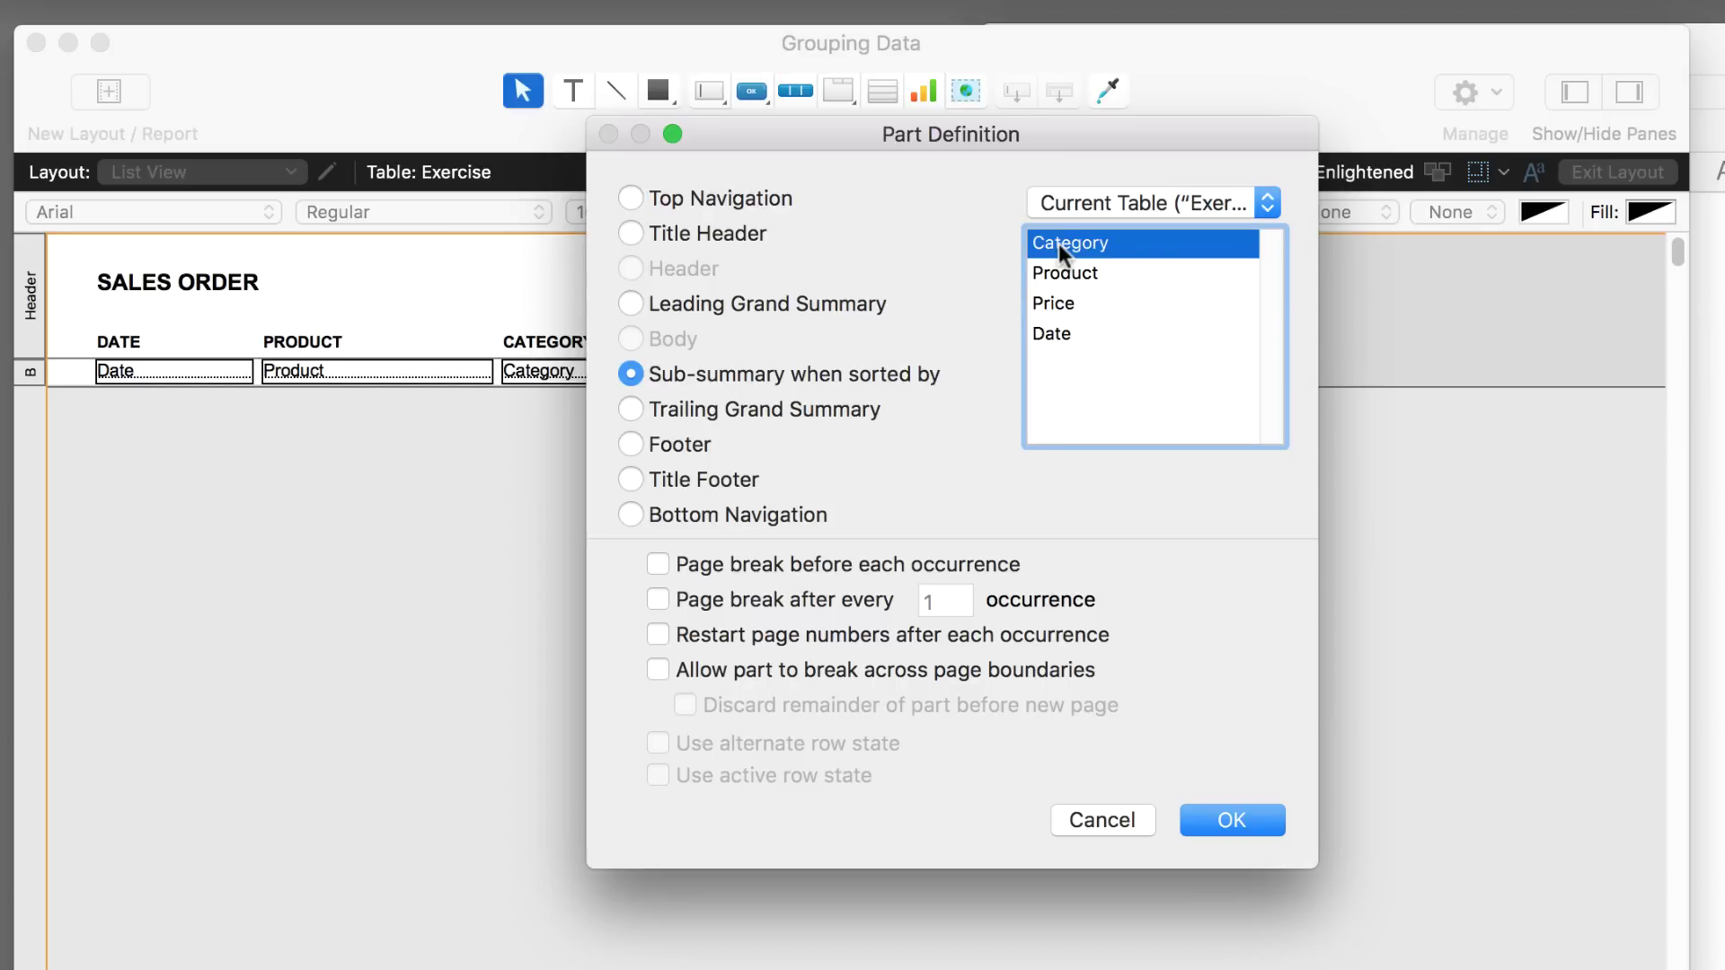
click(1208, 813)
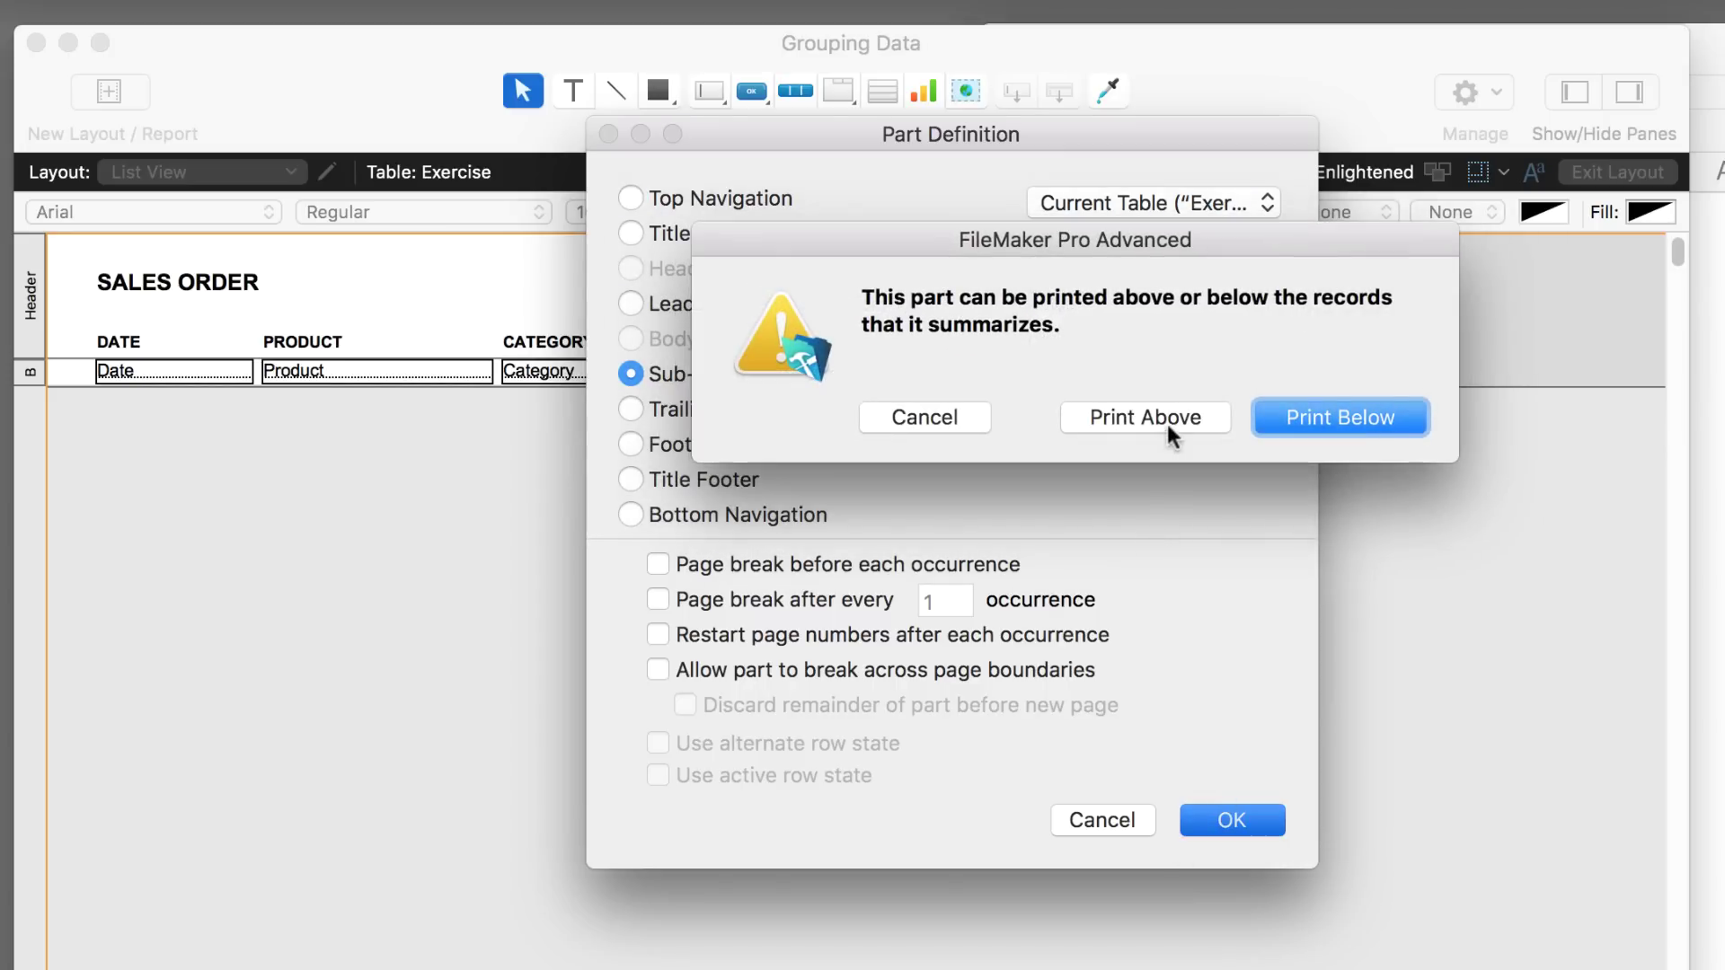
click(1168, 426)
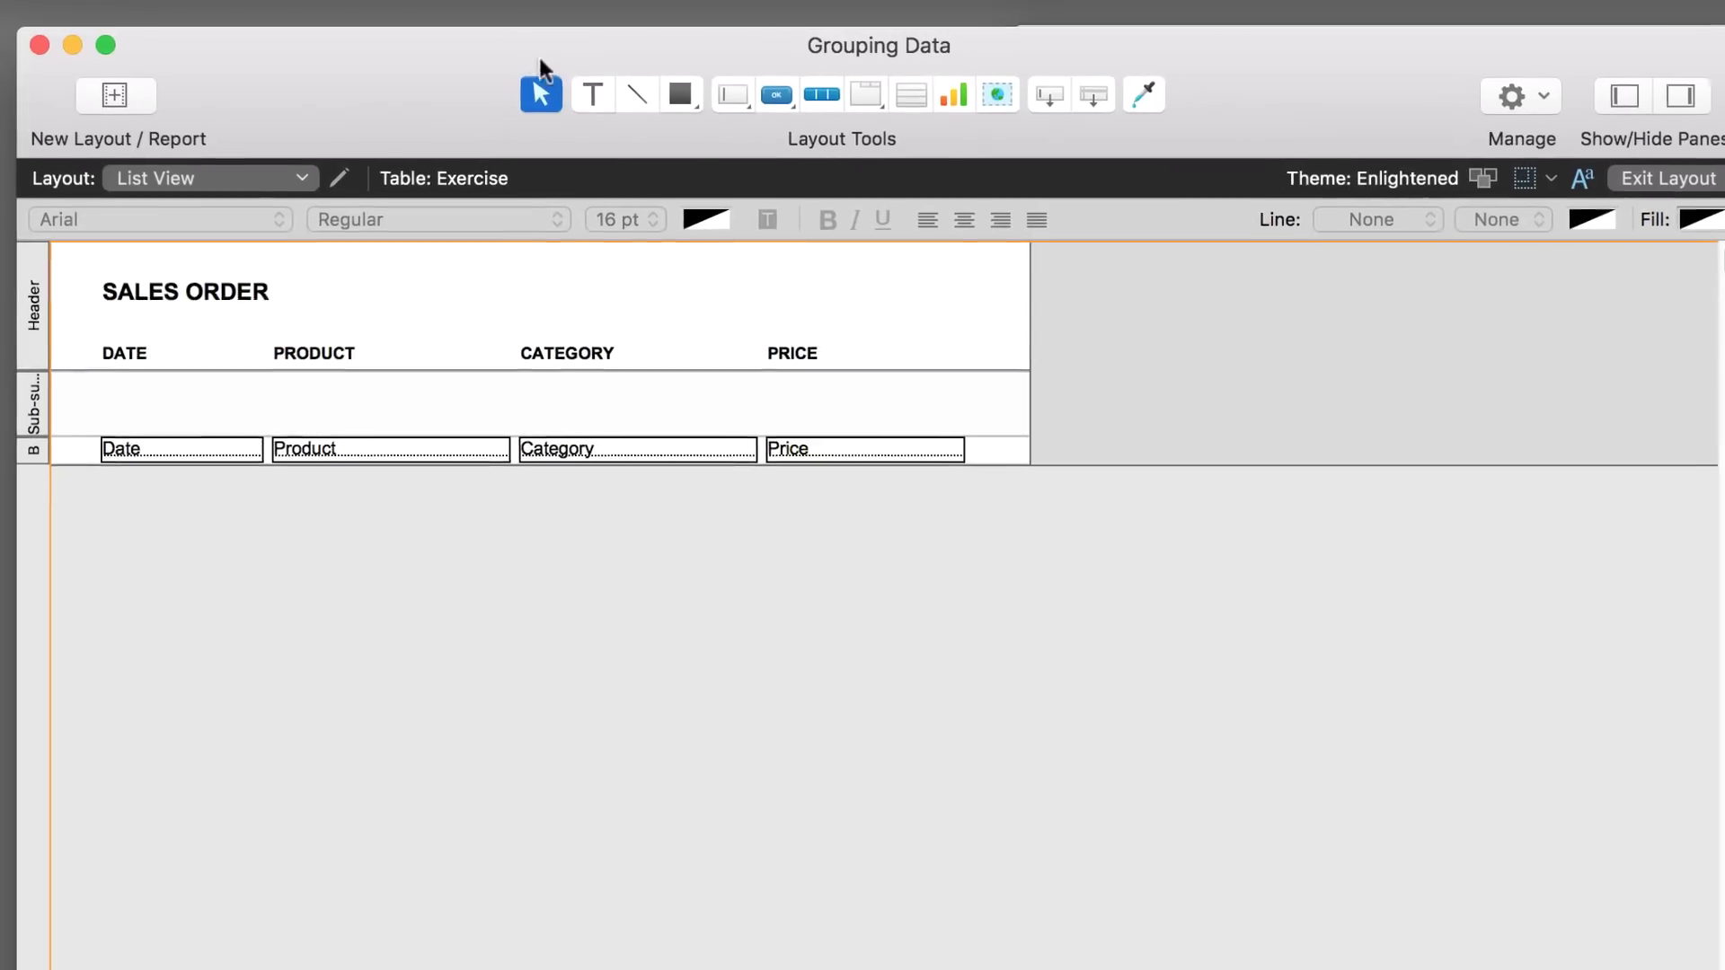
- Add the text label "SUB-SUMMARY LAYOUT PART" to the sub-summary part and resize it to fit on one line
click(593, 93)
drag(102, 386, 357, 414)
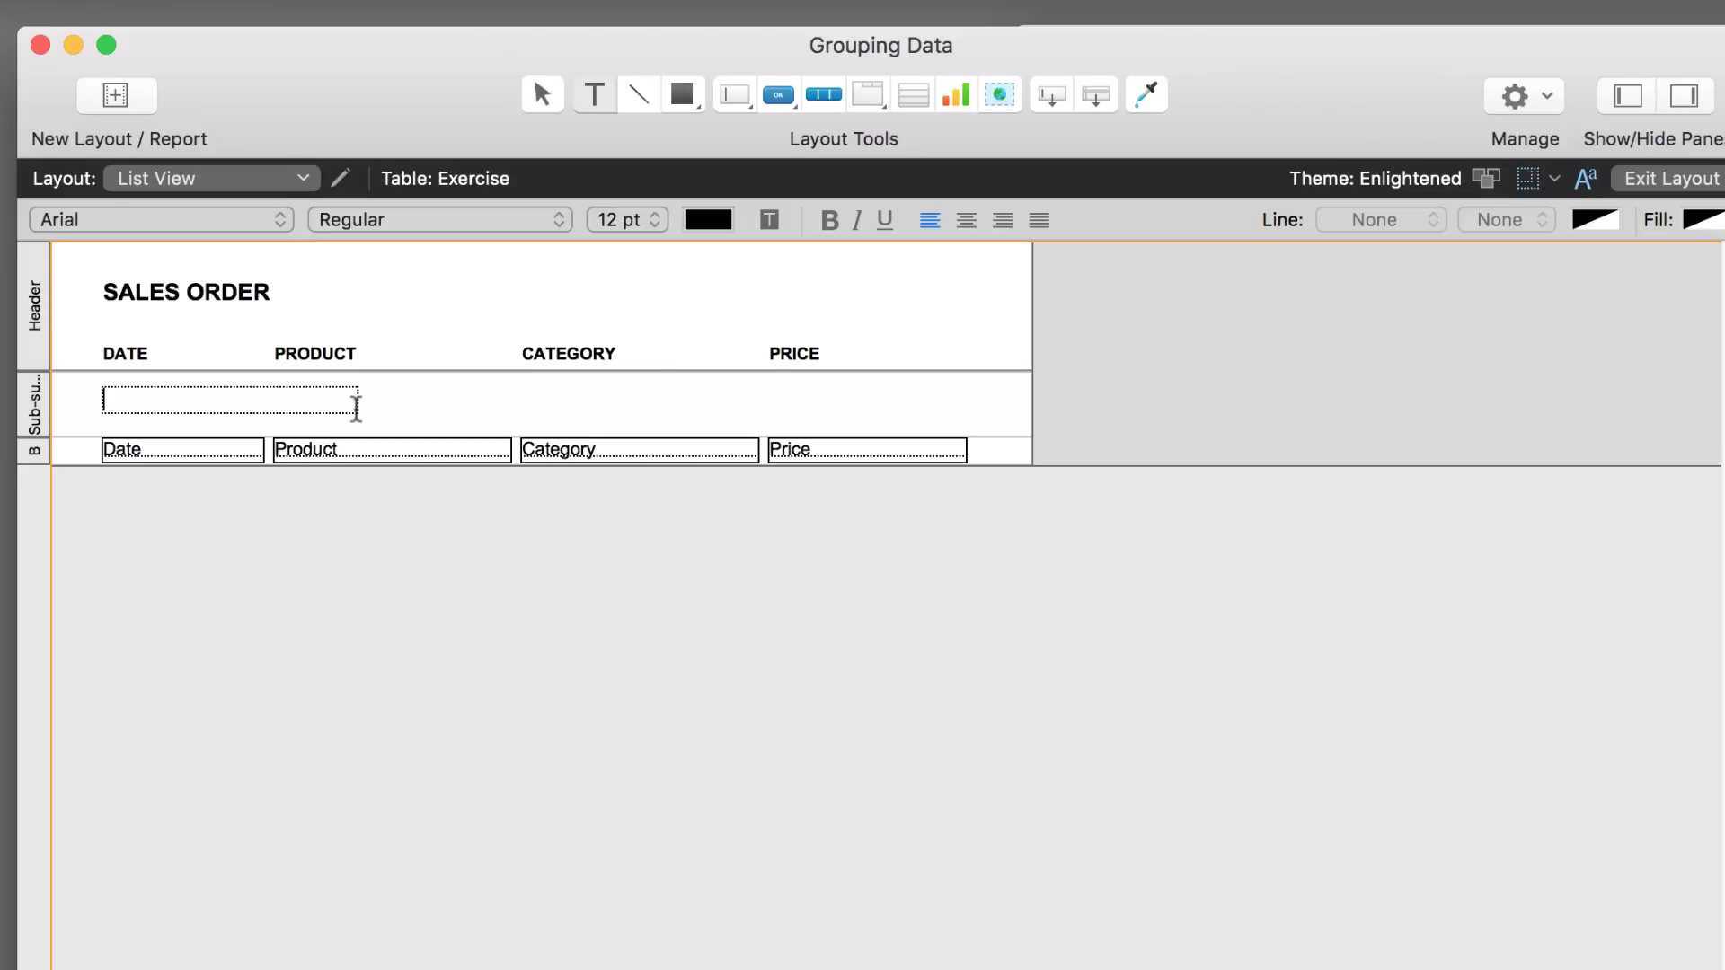
text(SUB-SUMMARY LA)
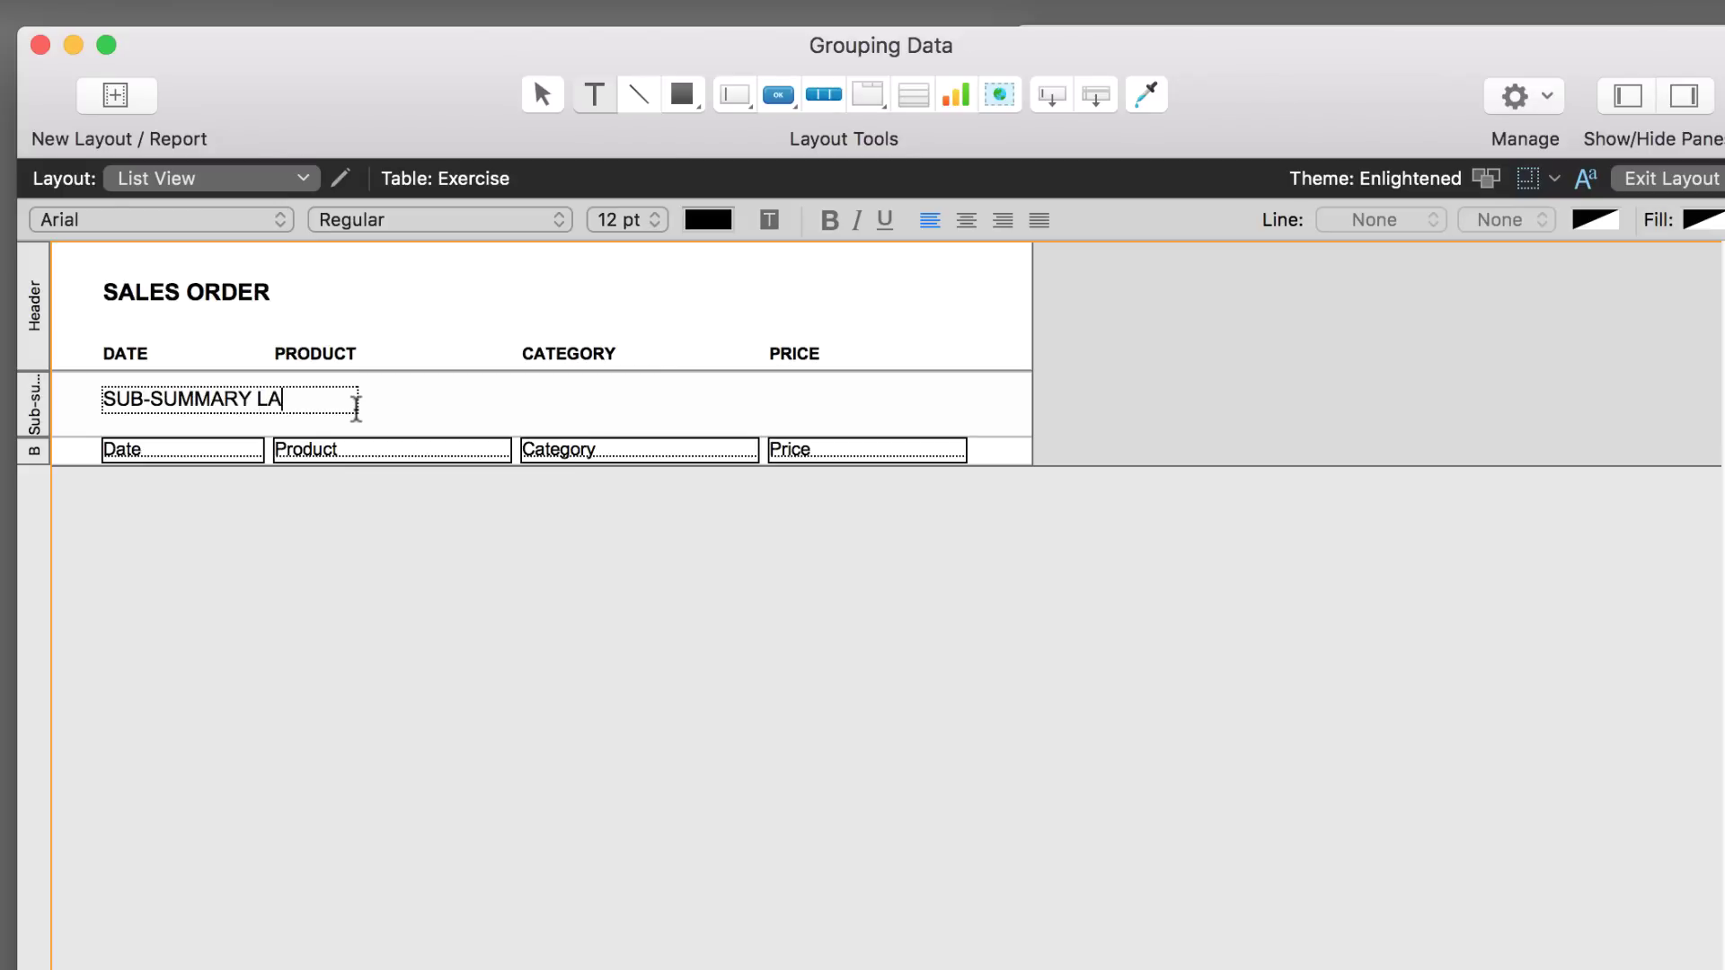
text(YOUT PART)
key(Escape)
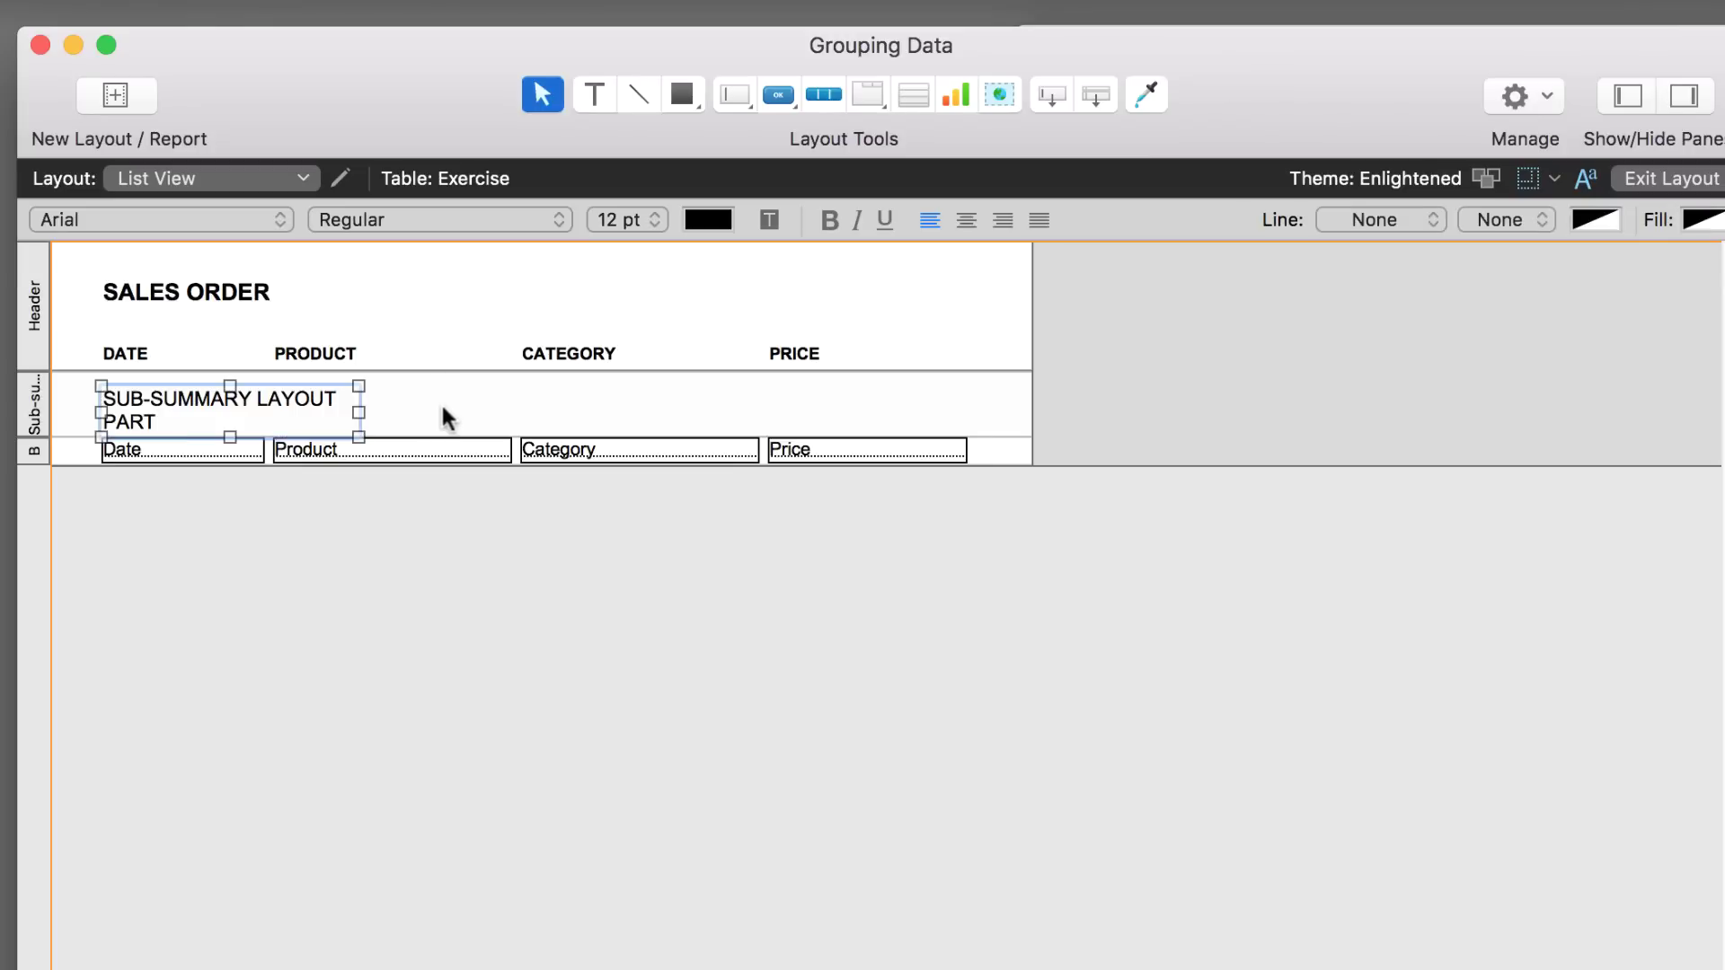
drag(363, 413, 450, 412)
drag(281, 437, 270, 409)
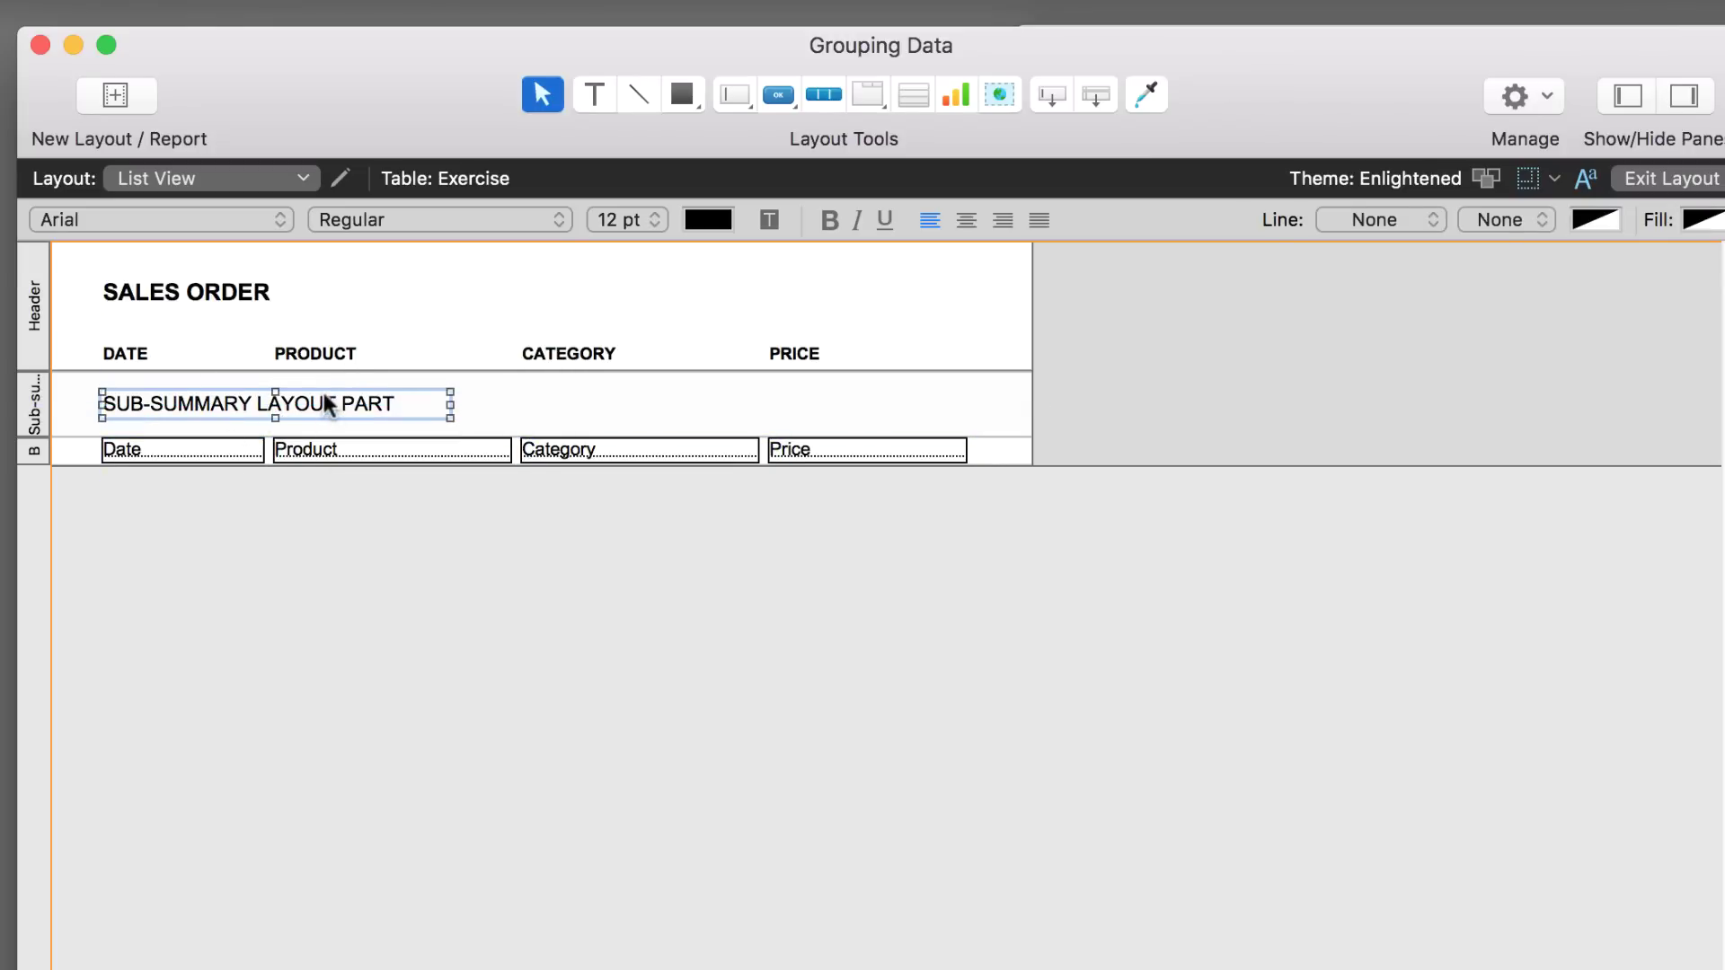
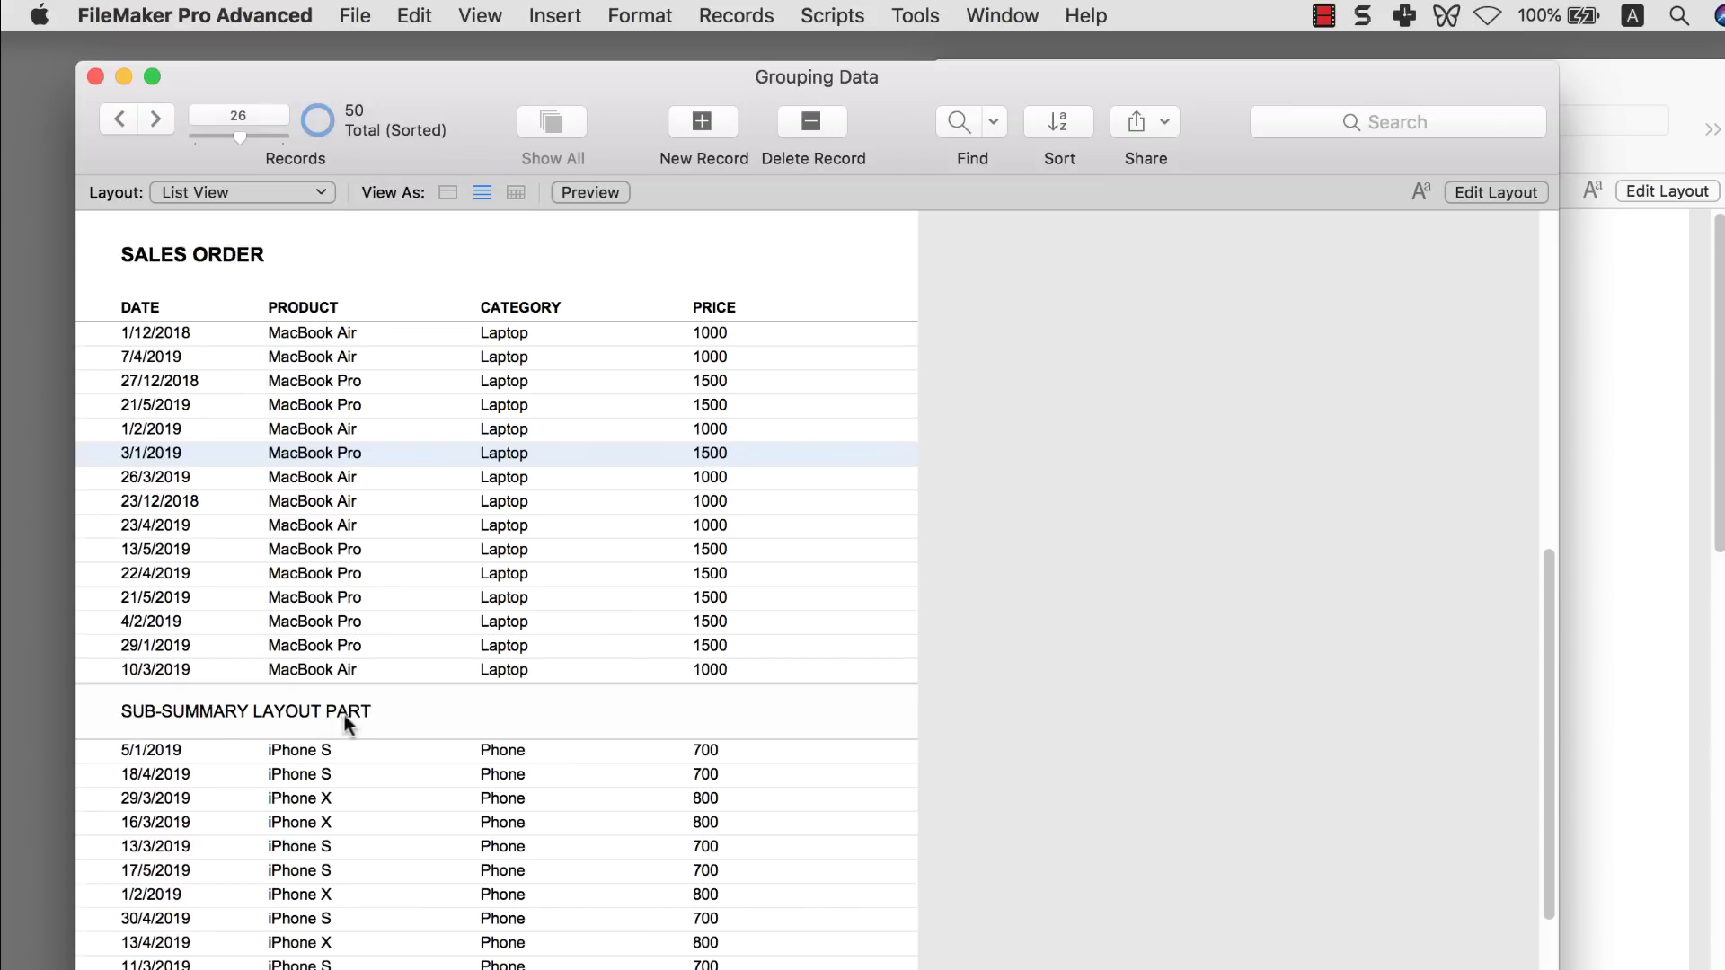
- Check the sub-summary headings above the category groups, and unsort the records
scroll(535, 644, up, 10)
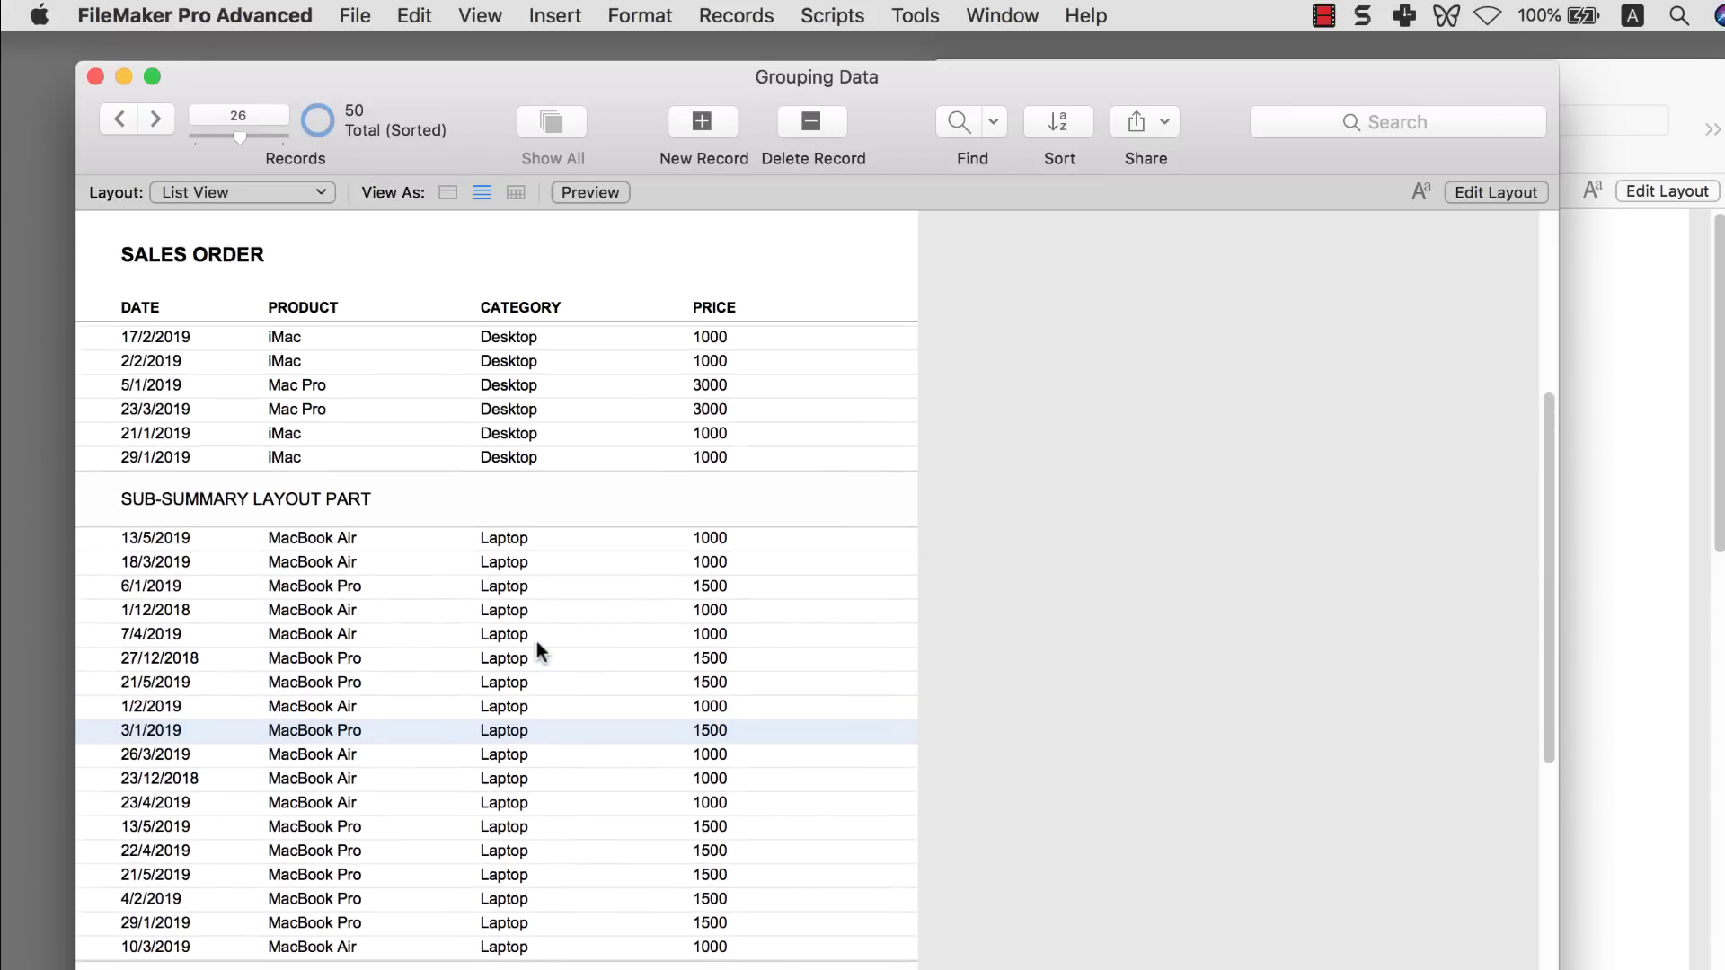
scroll(535, 636, up, 10)
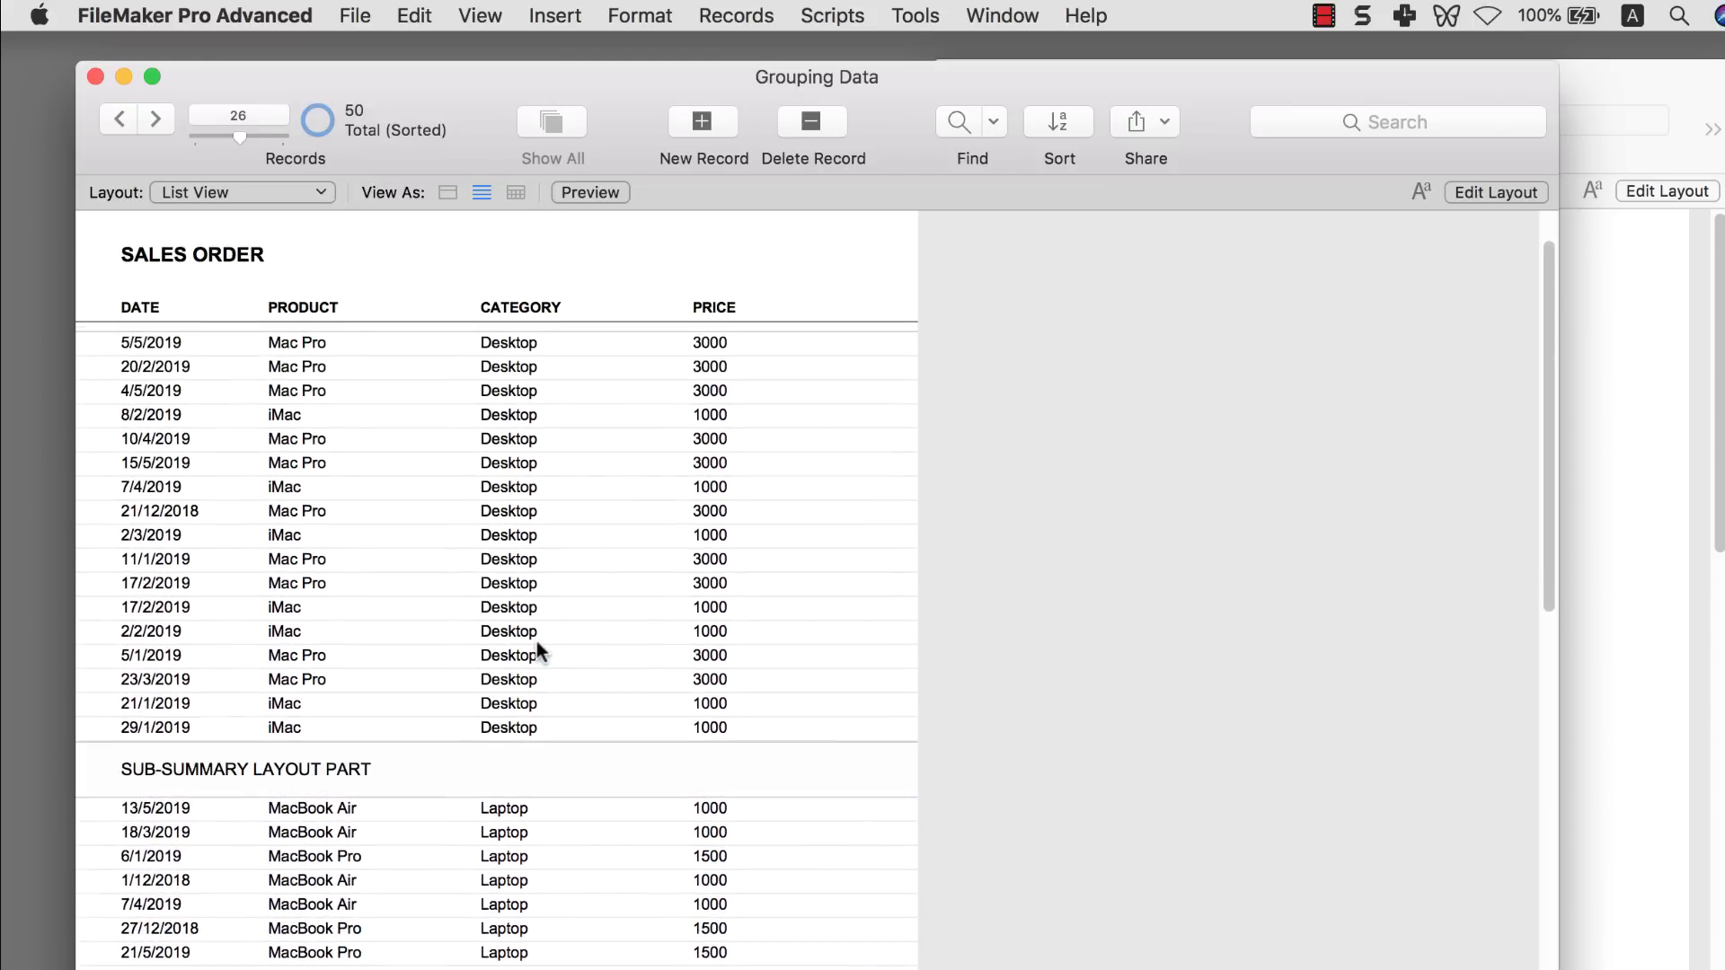
scroll(536, 641, up, 2)
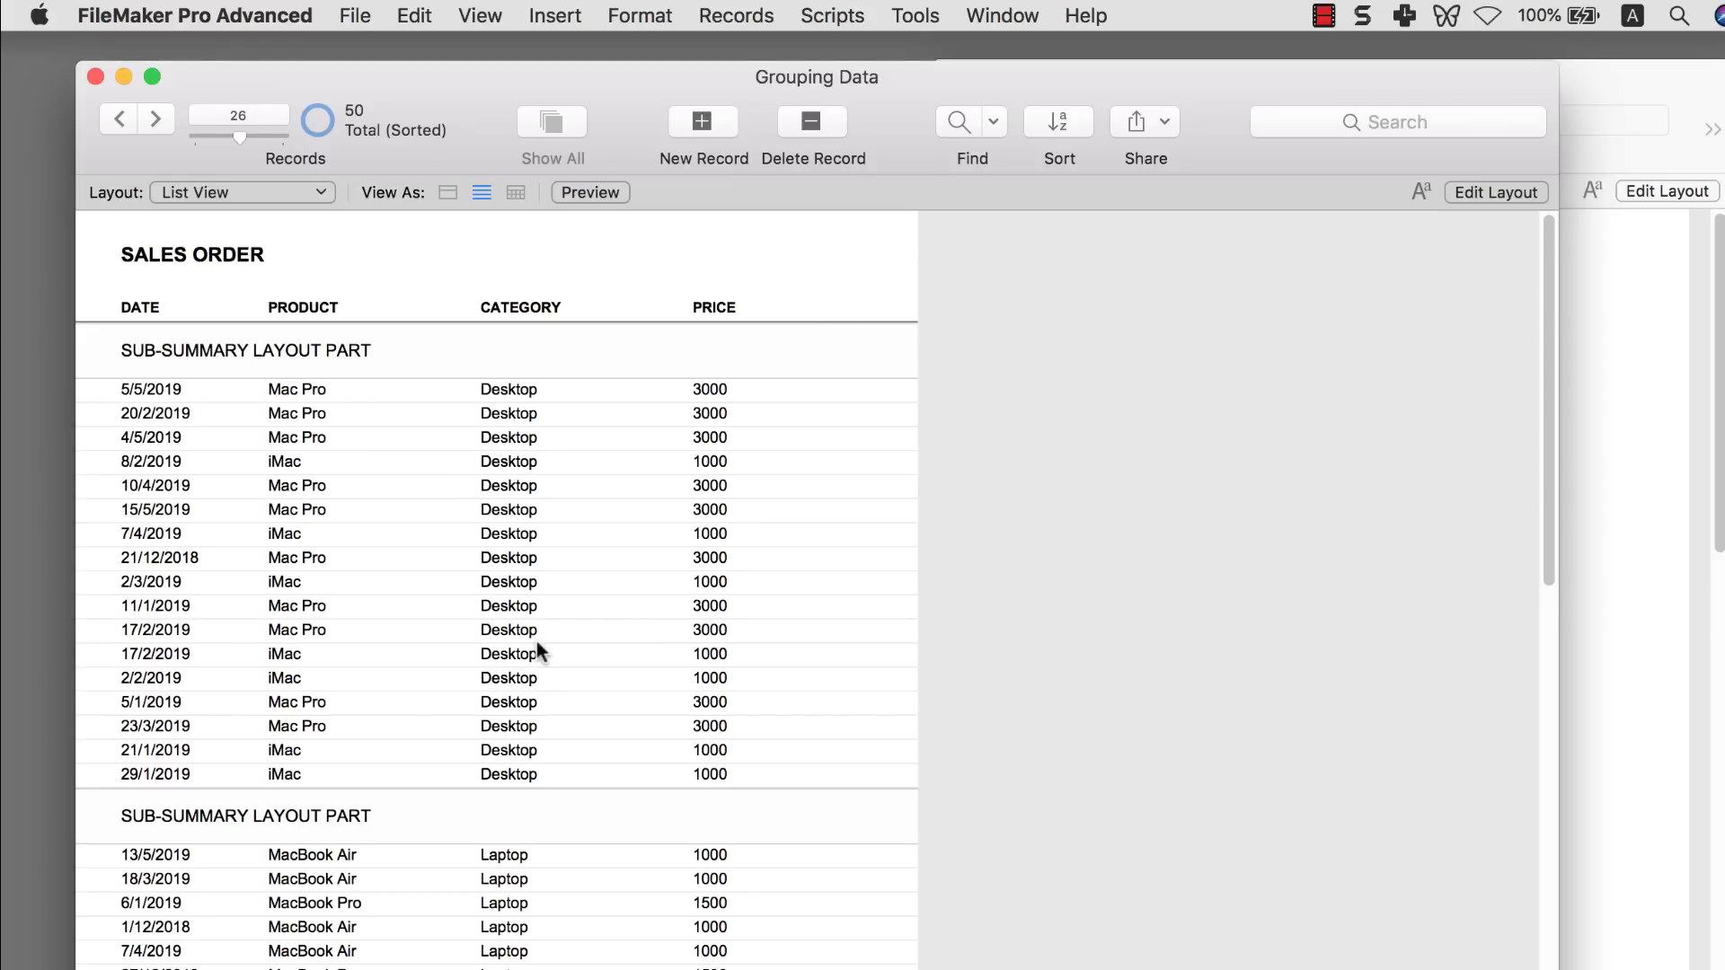
click(1056, 121)
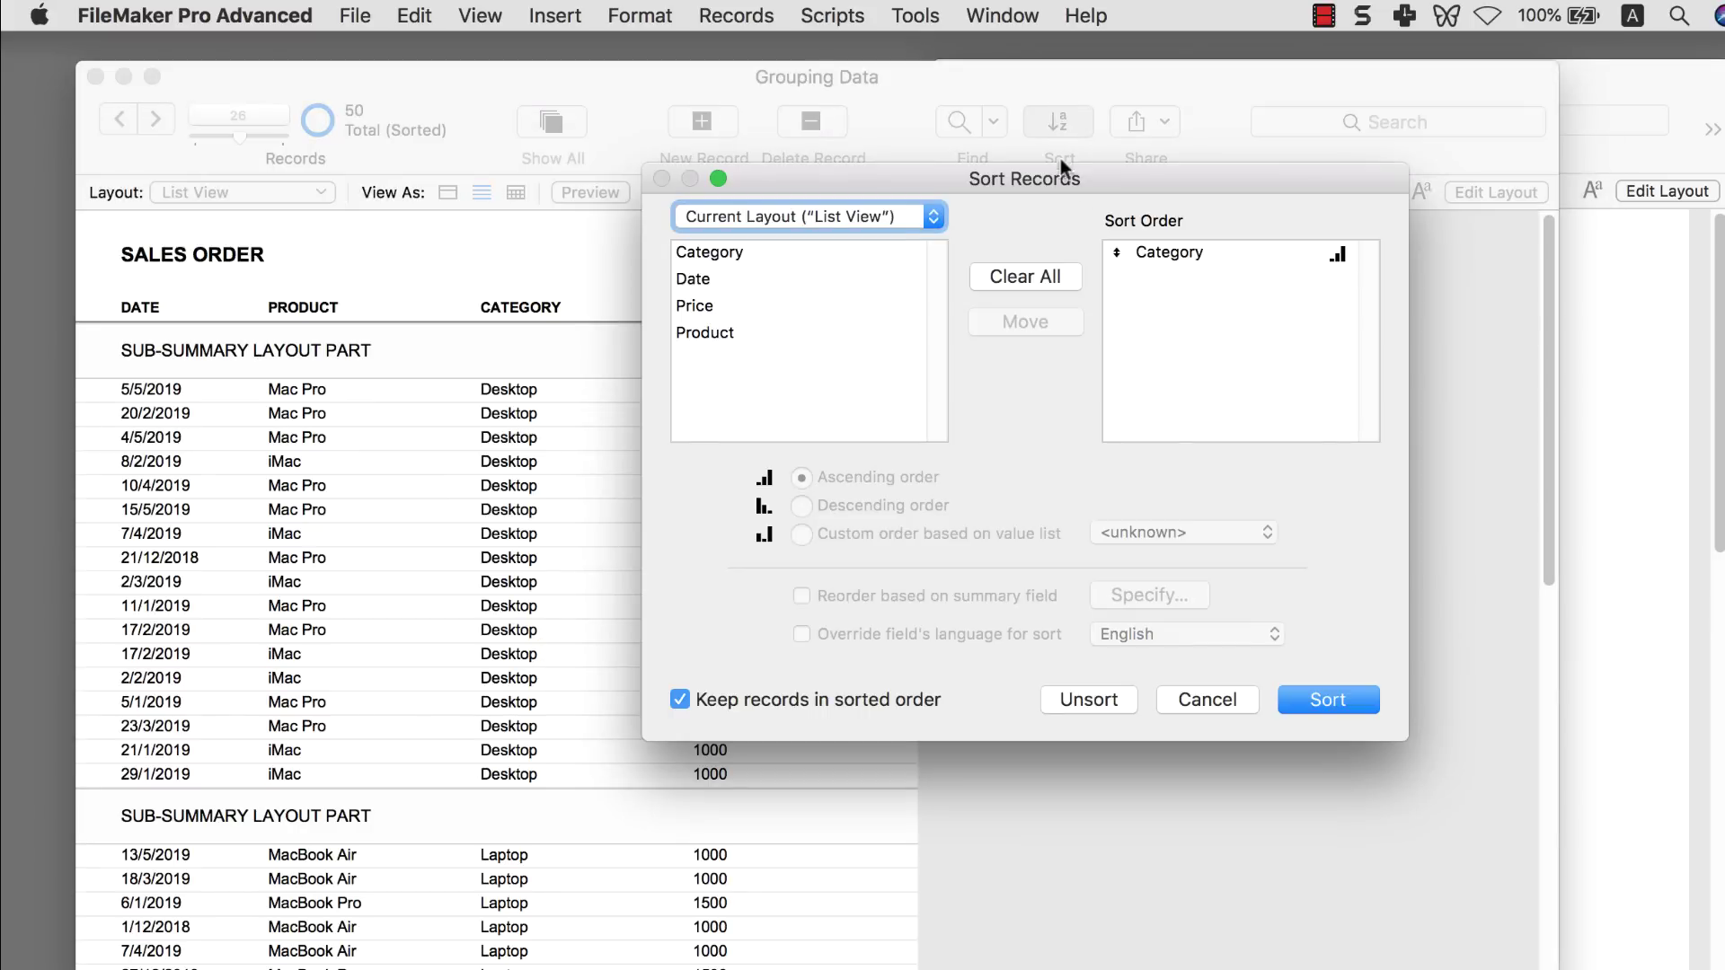
click(1094, 699)
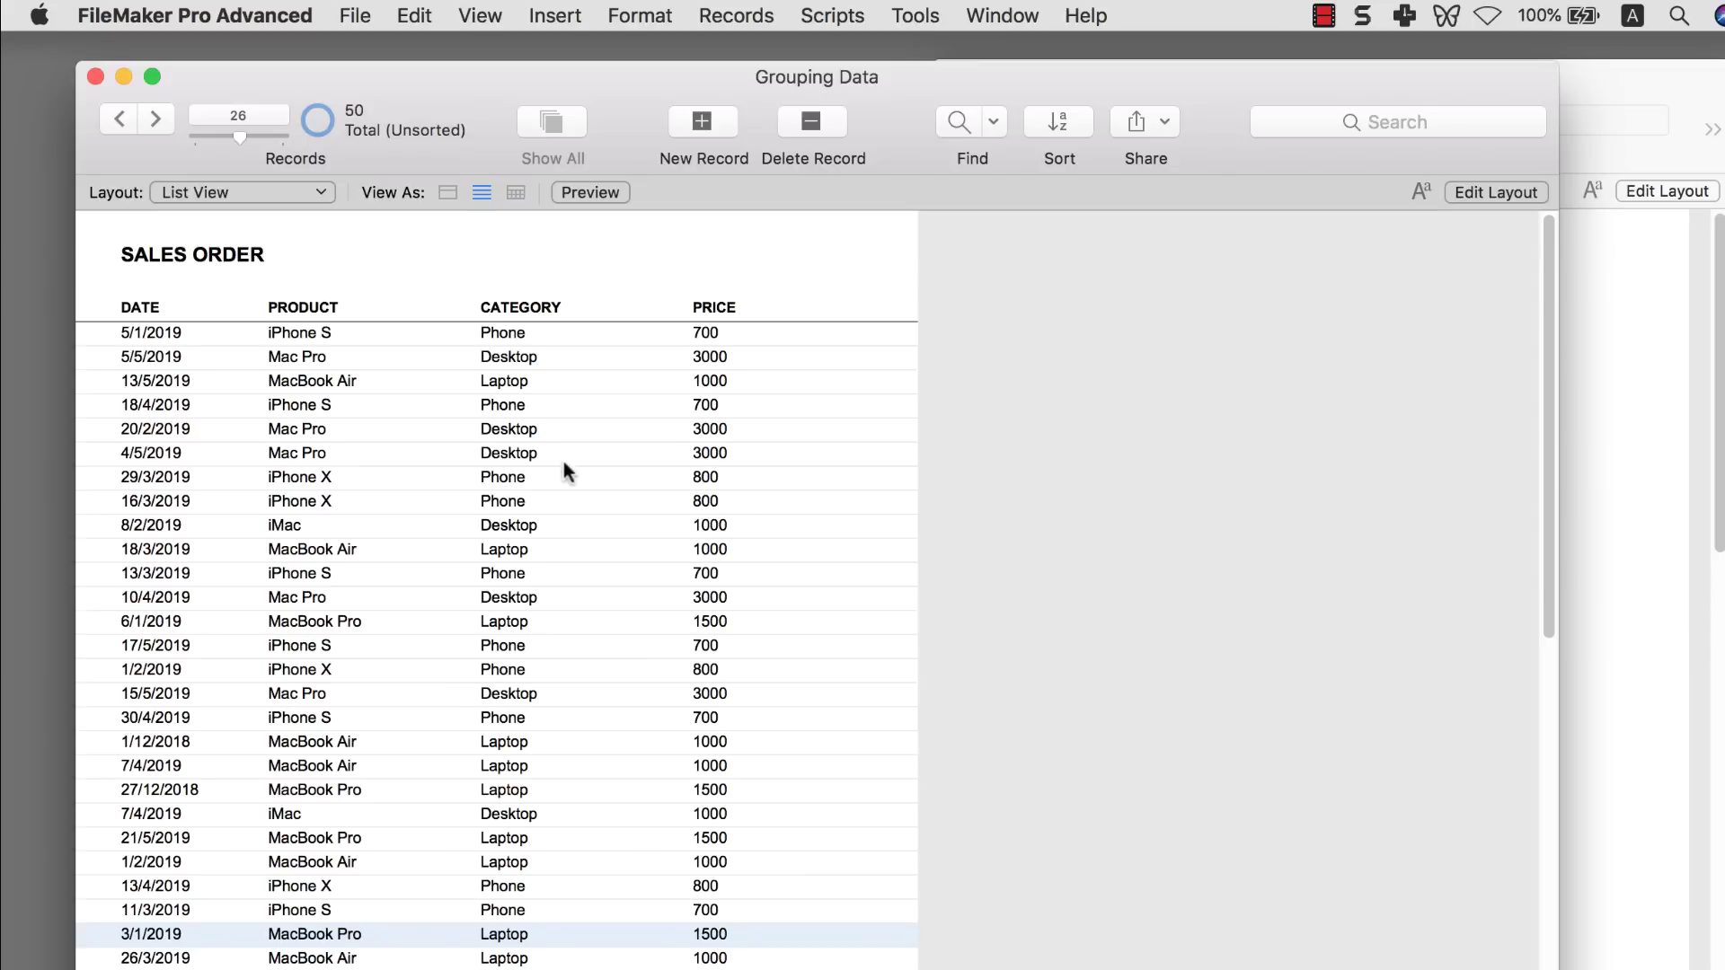
- Sort the records in ascending order by Product only, removing Category from the sort order, and look through the list
scroll(503, 368, down, 5)
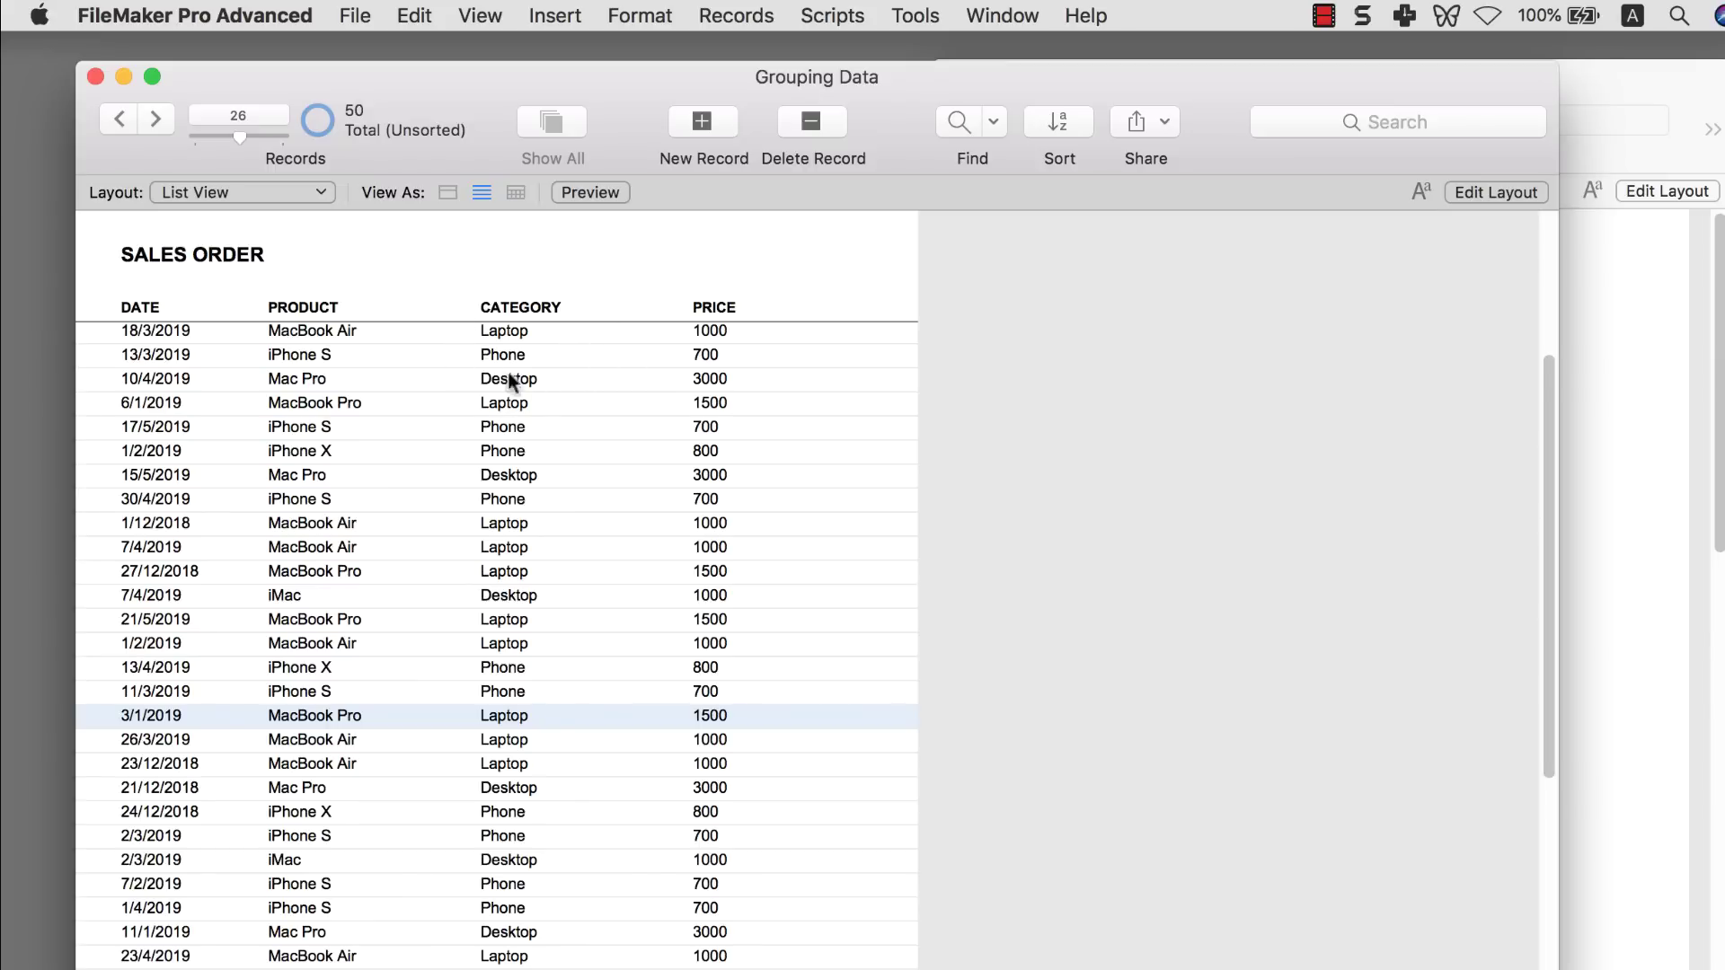
click(1053, 126)
double_click(781, 334)
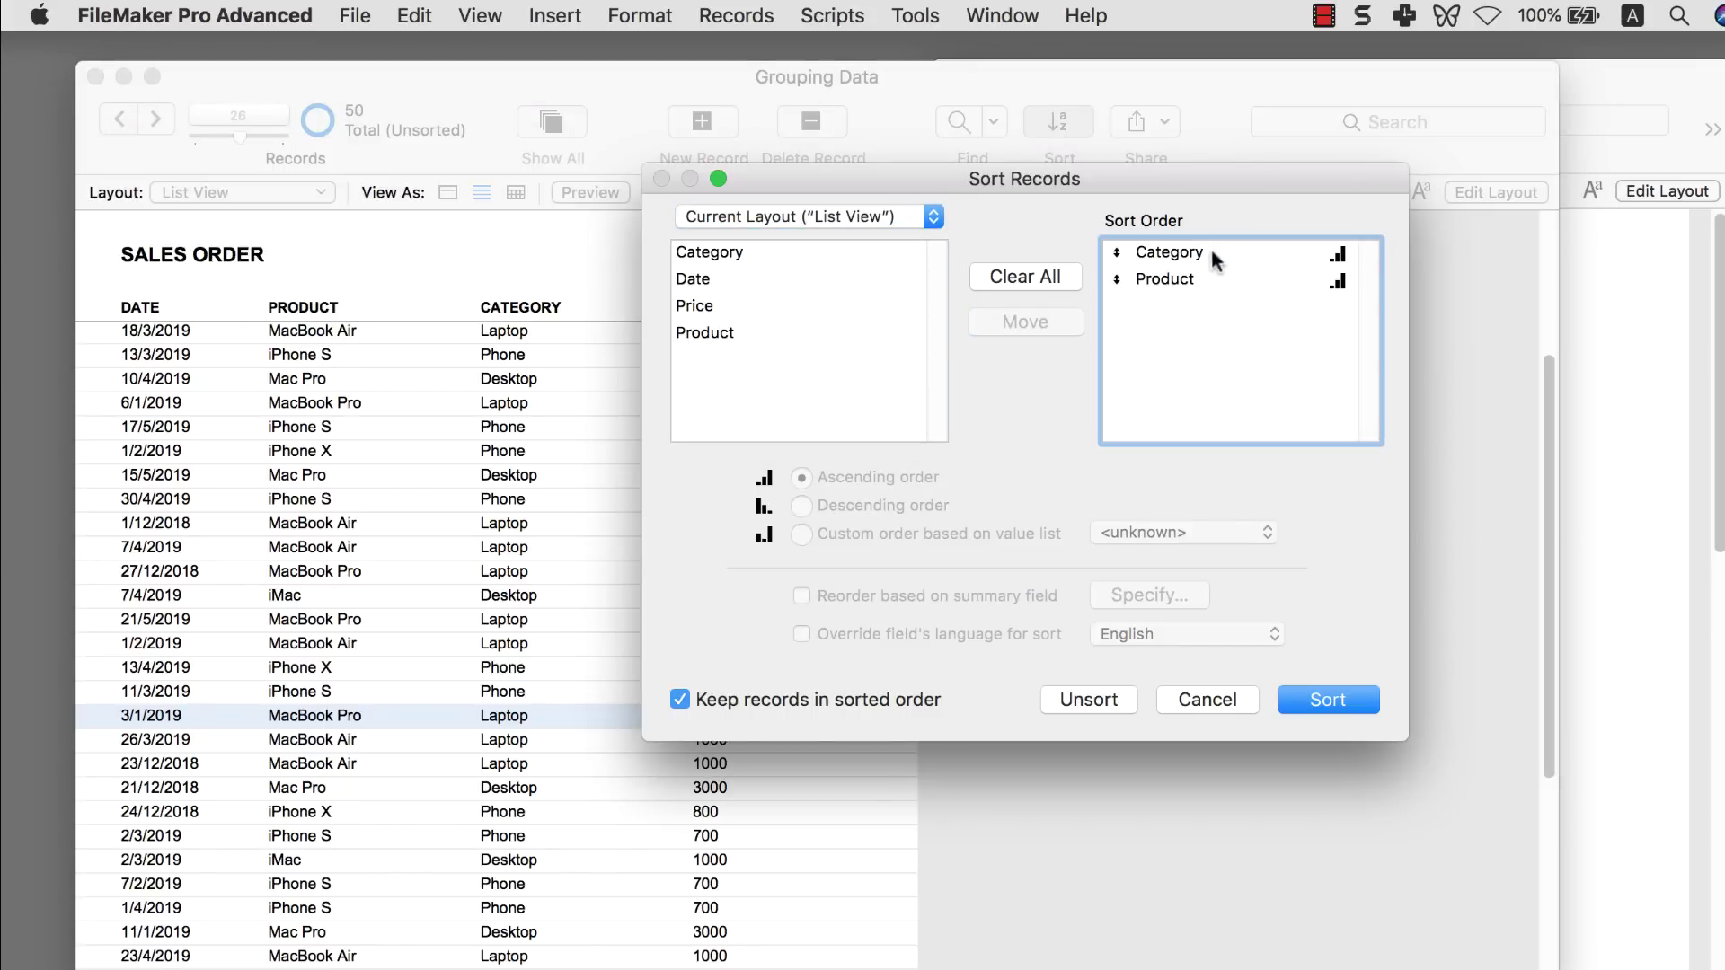
click(1210, 252)
key(Delete)
click(1323, 691)
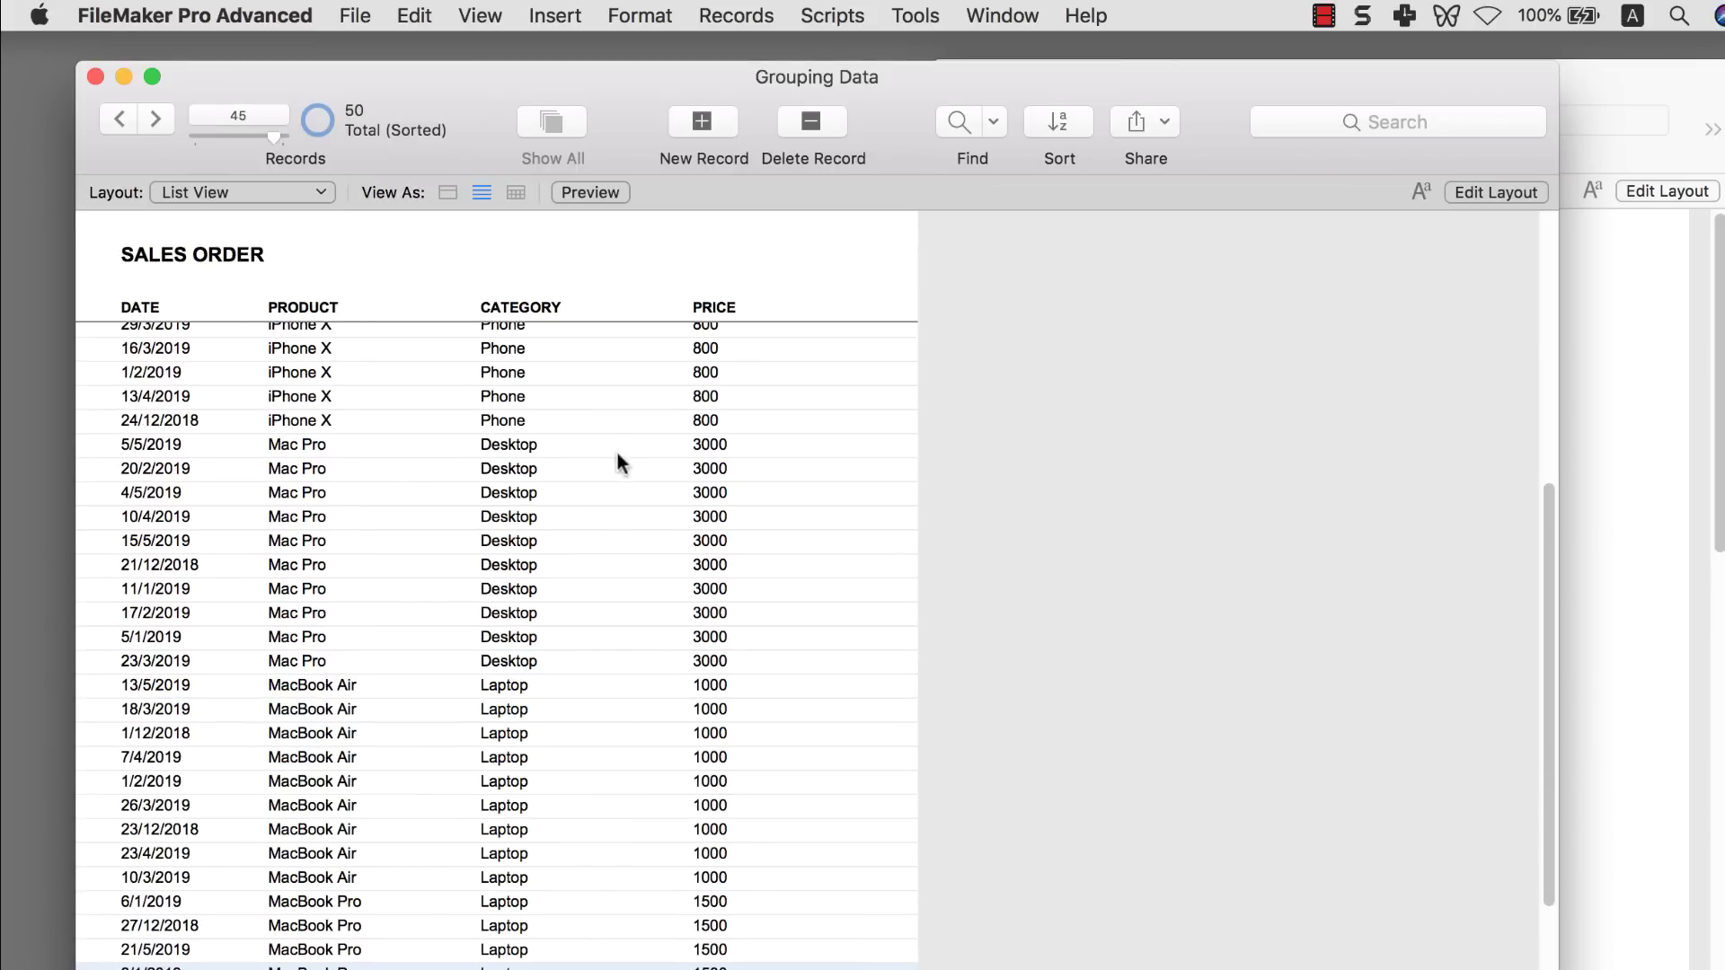
scroll(593, 467, up, 8)
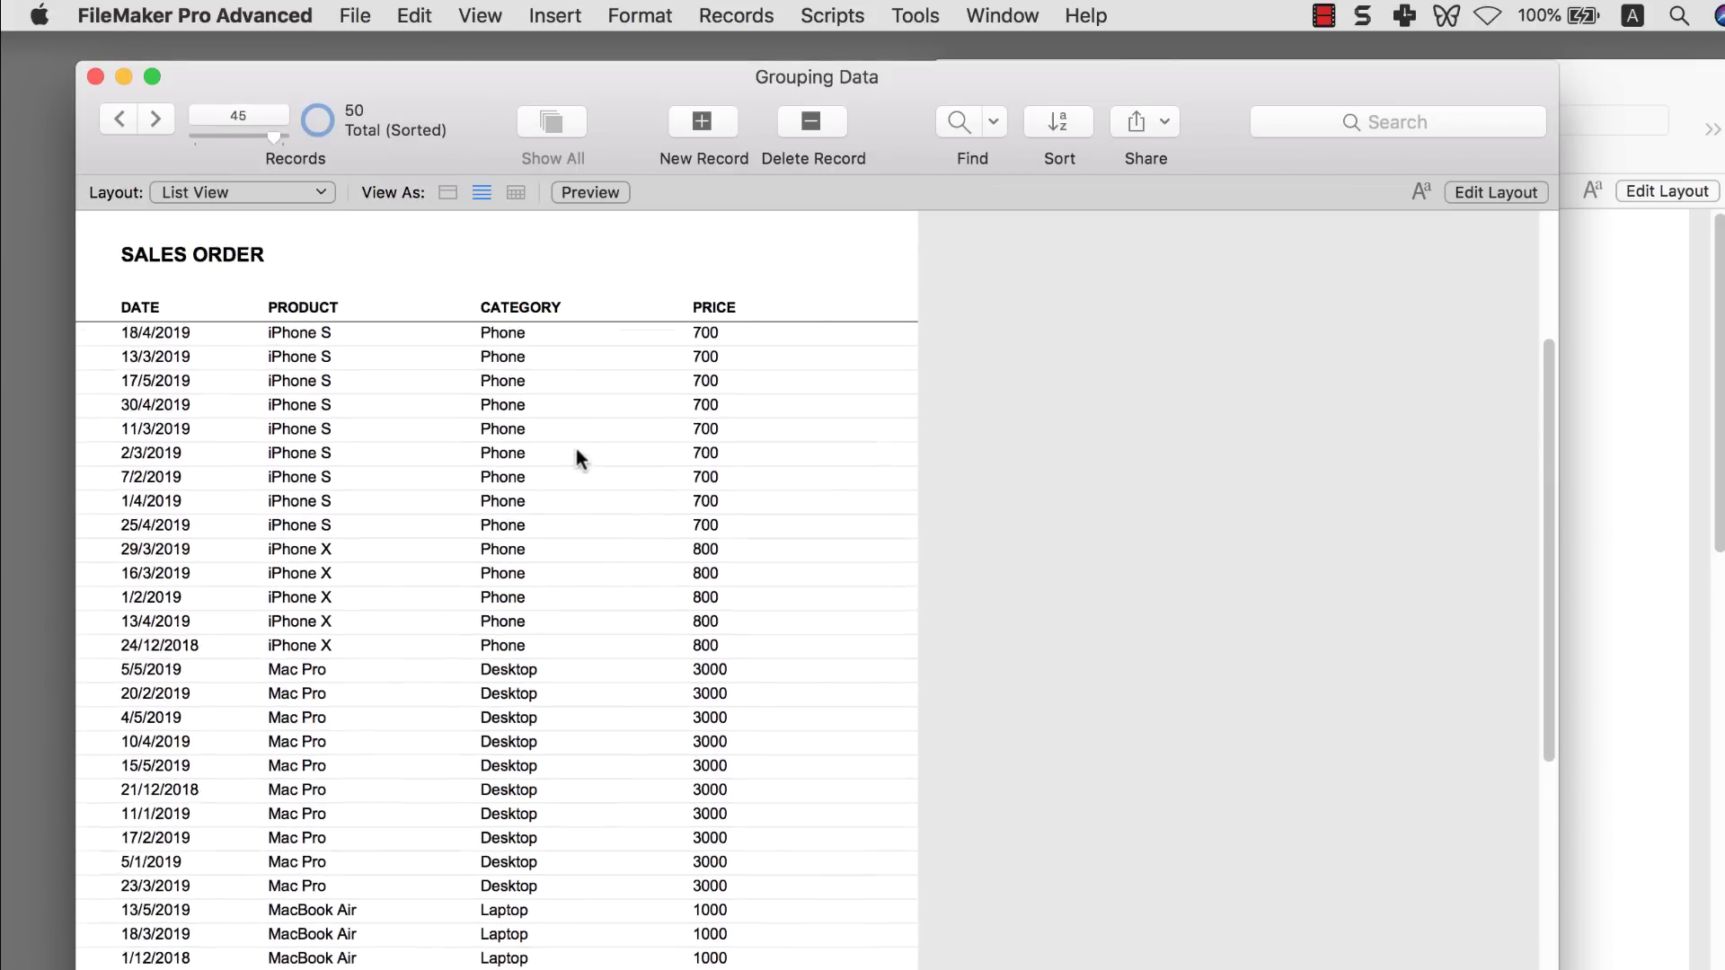
- Add Category to the sort order, place it above Product, and sort the records again
click(1058, 127)
double_click(780, 259)
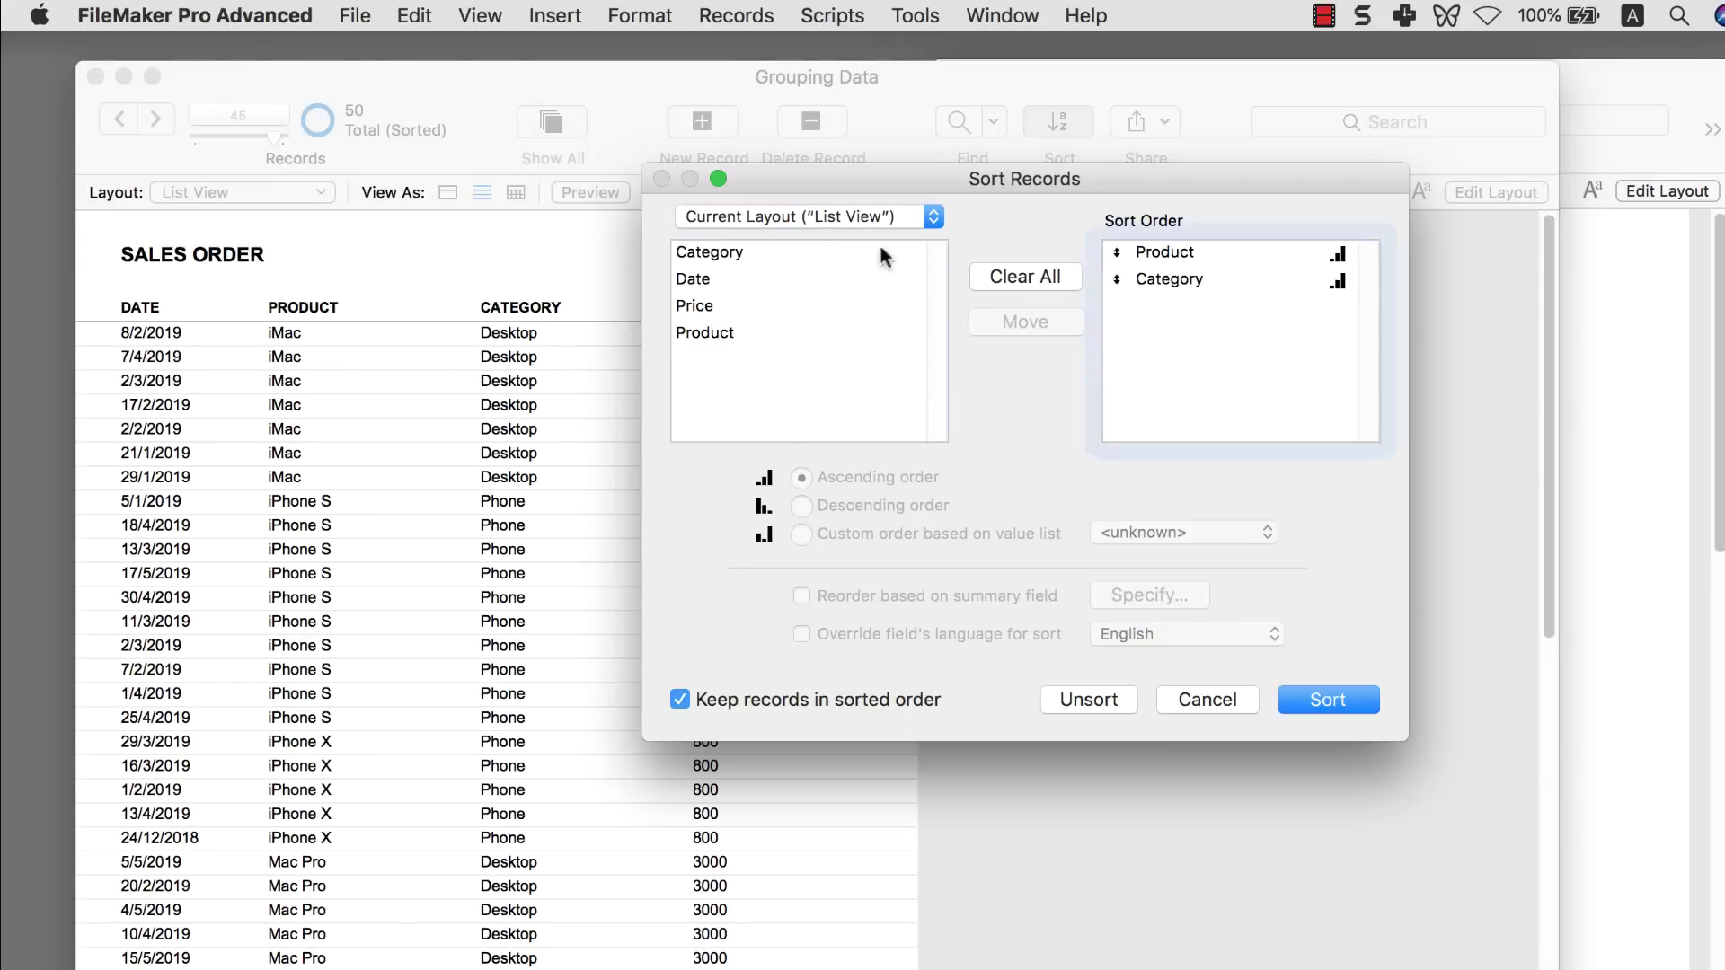
drag(1116, 279, 1123, 252)
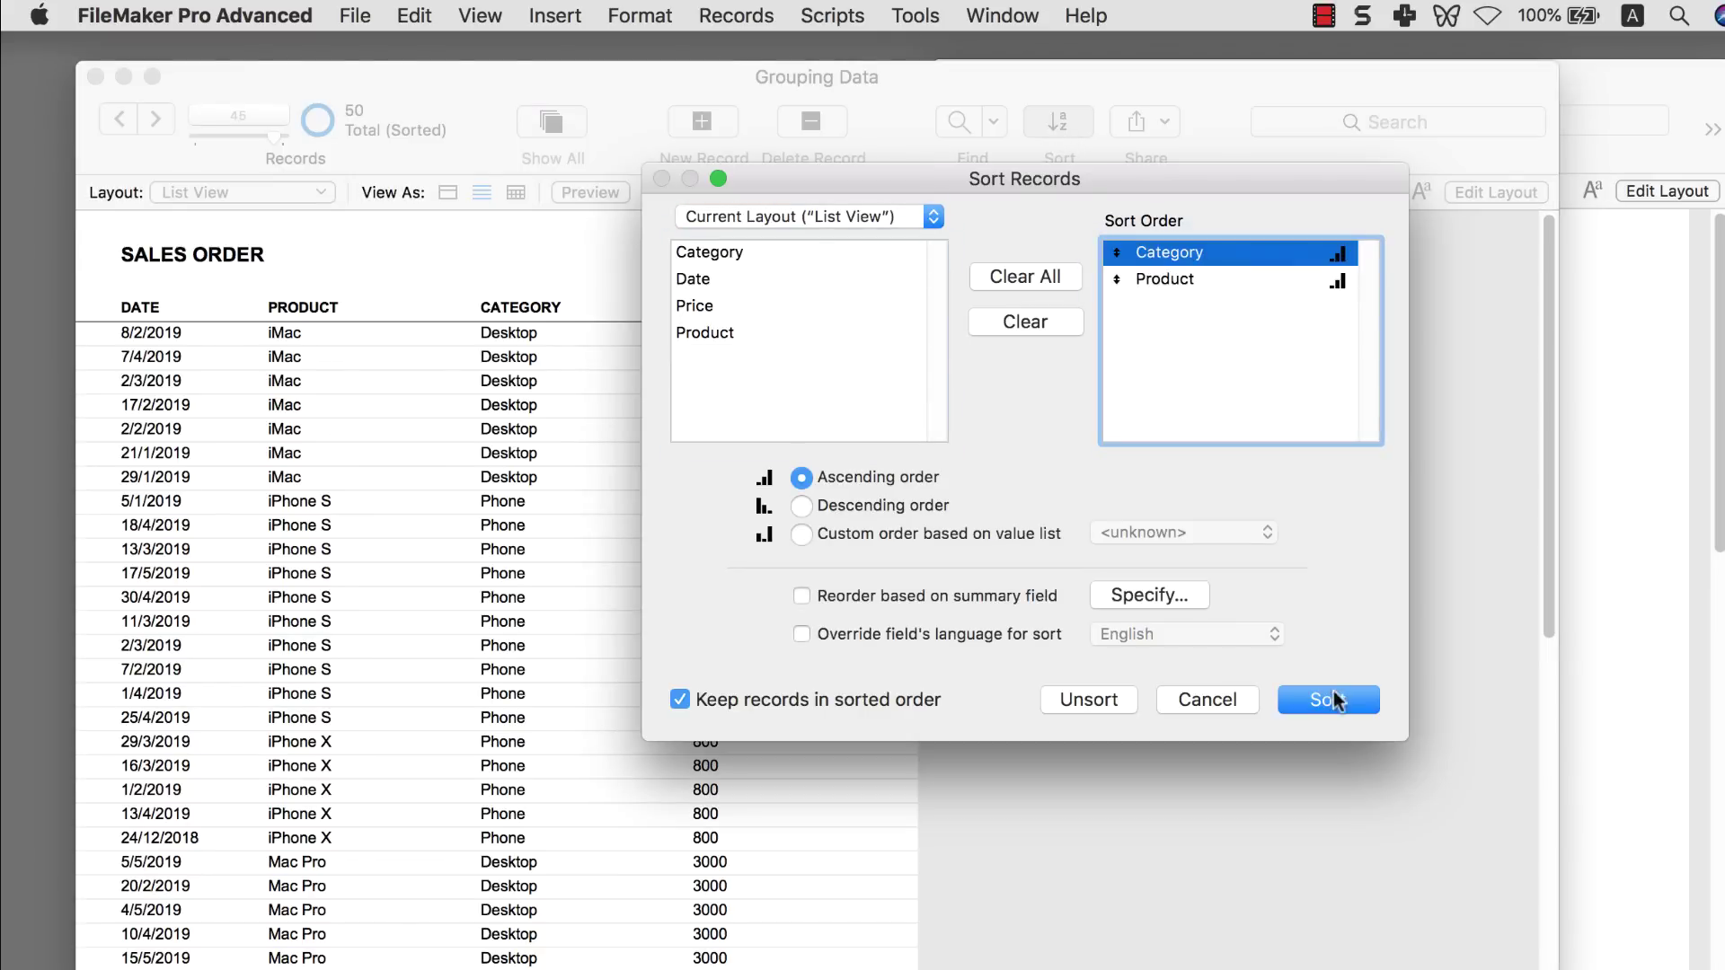
click(1328, 700)
scroll(719, 485, up, 2)
scroll(710, 458, up, 3)
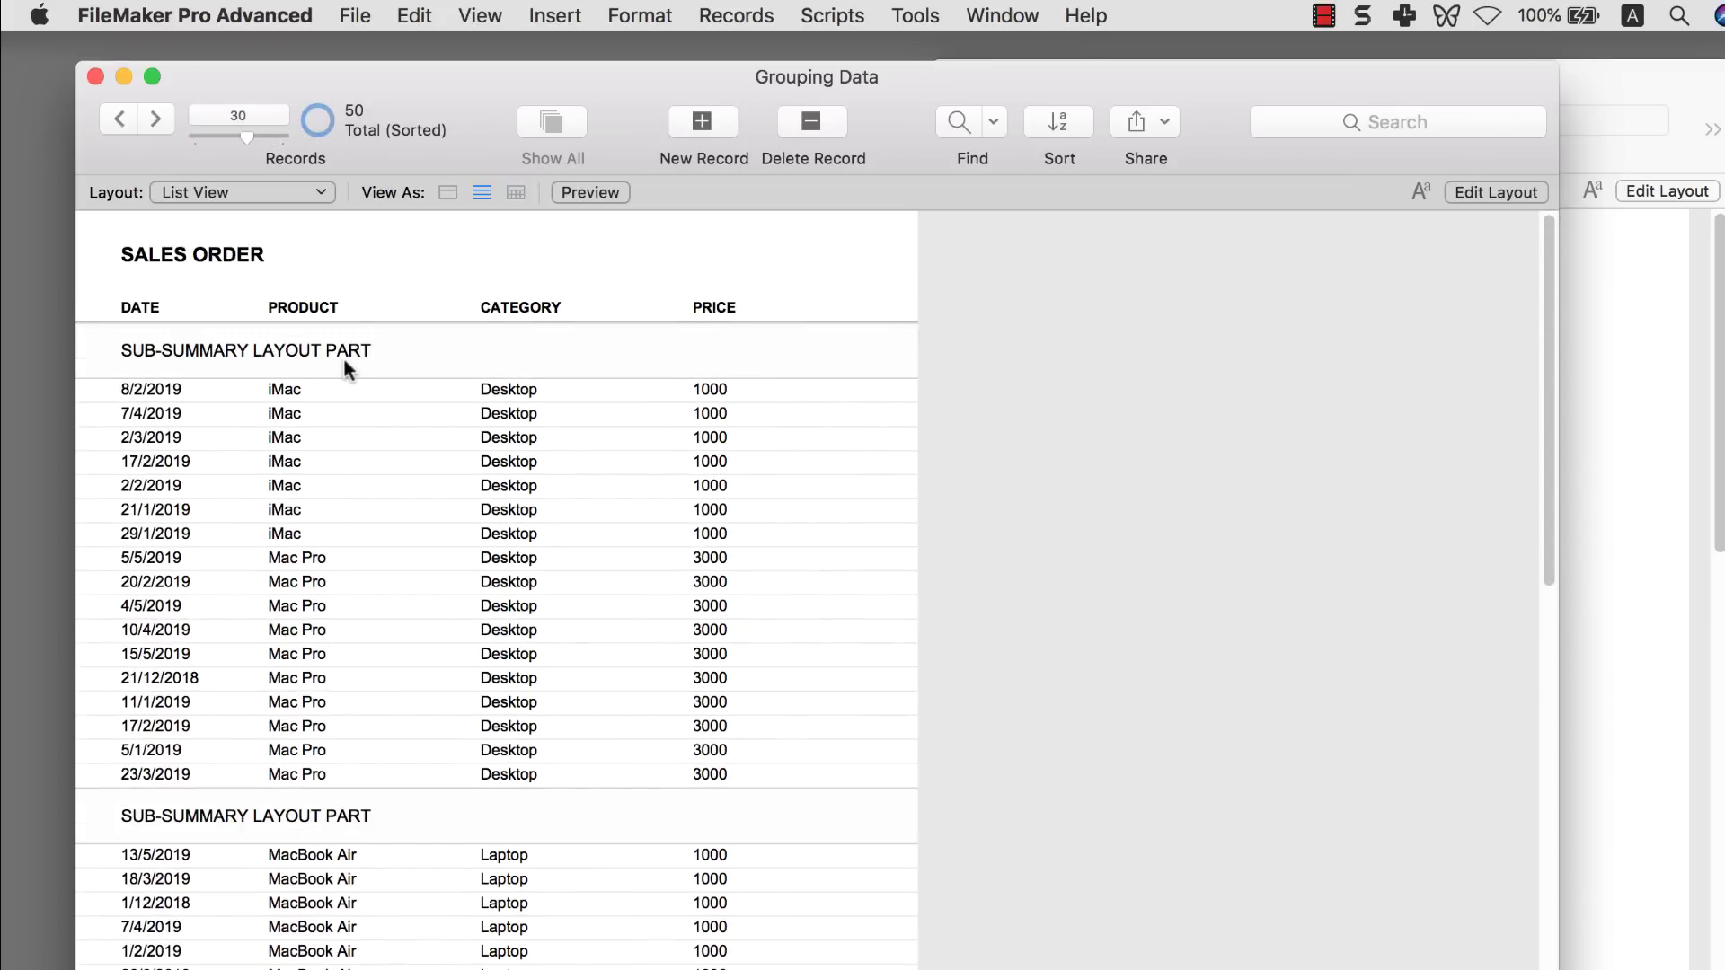
- Review the sub-summary part's definition with Category as its sort field, and check its headings in the record list
key(super+l)
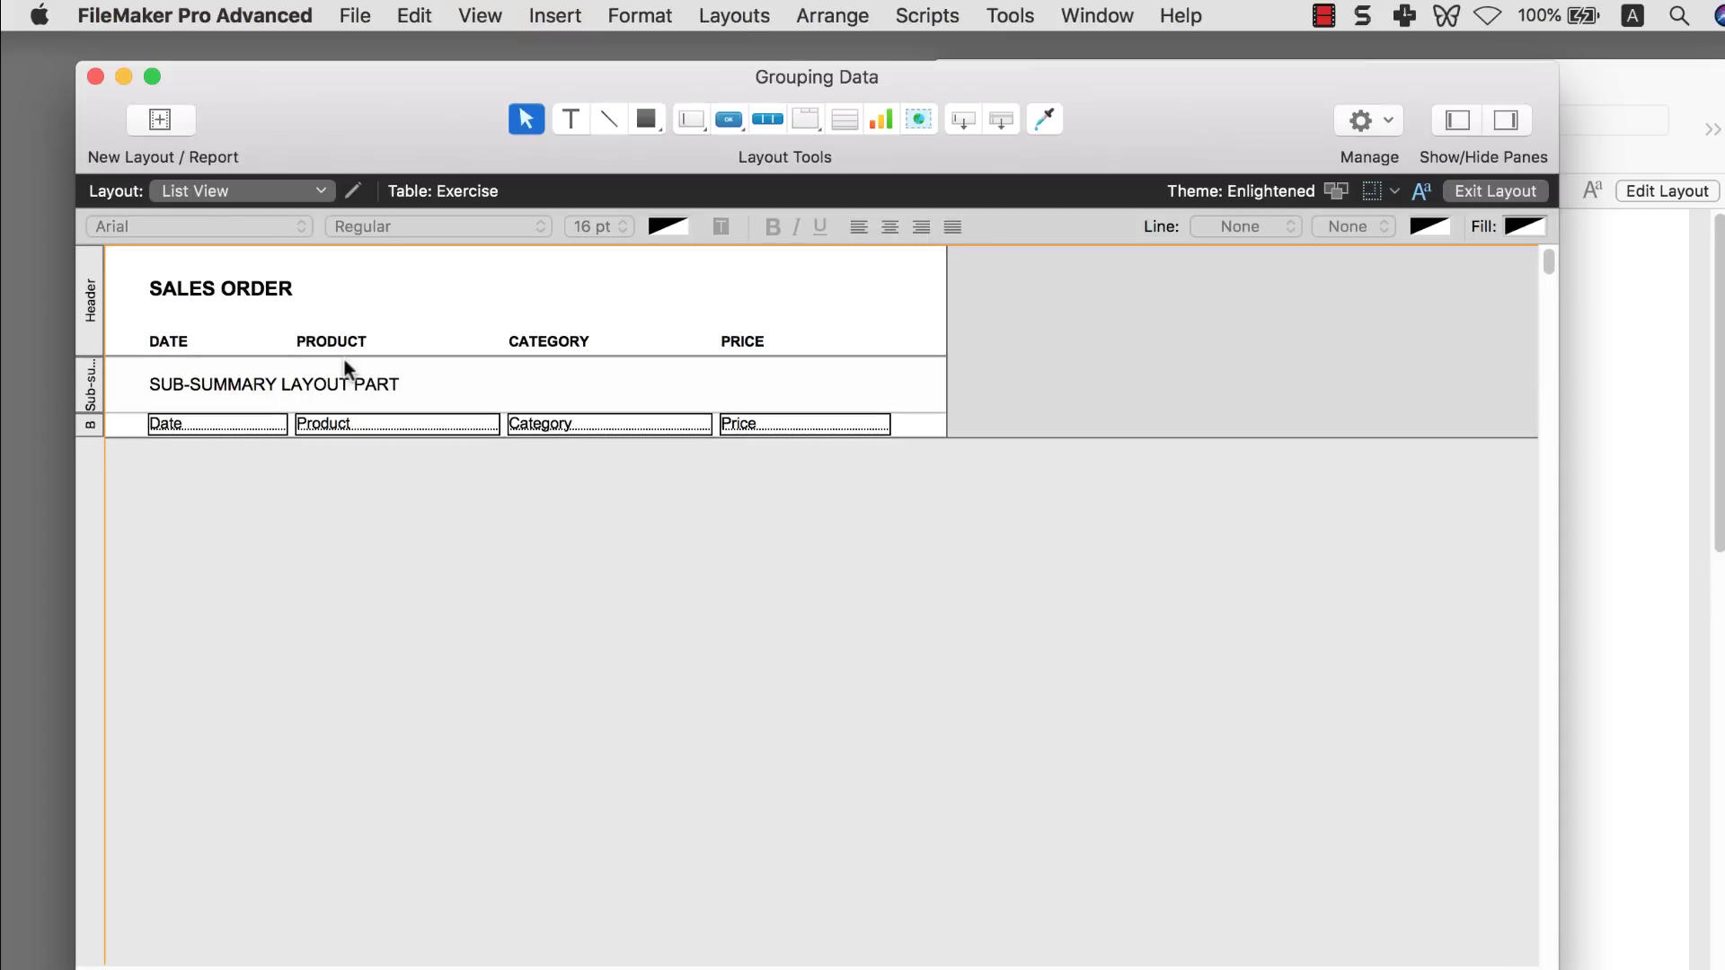
double_click(95, 391)
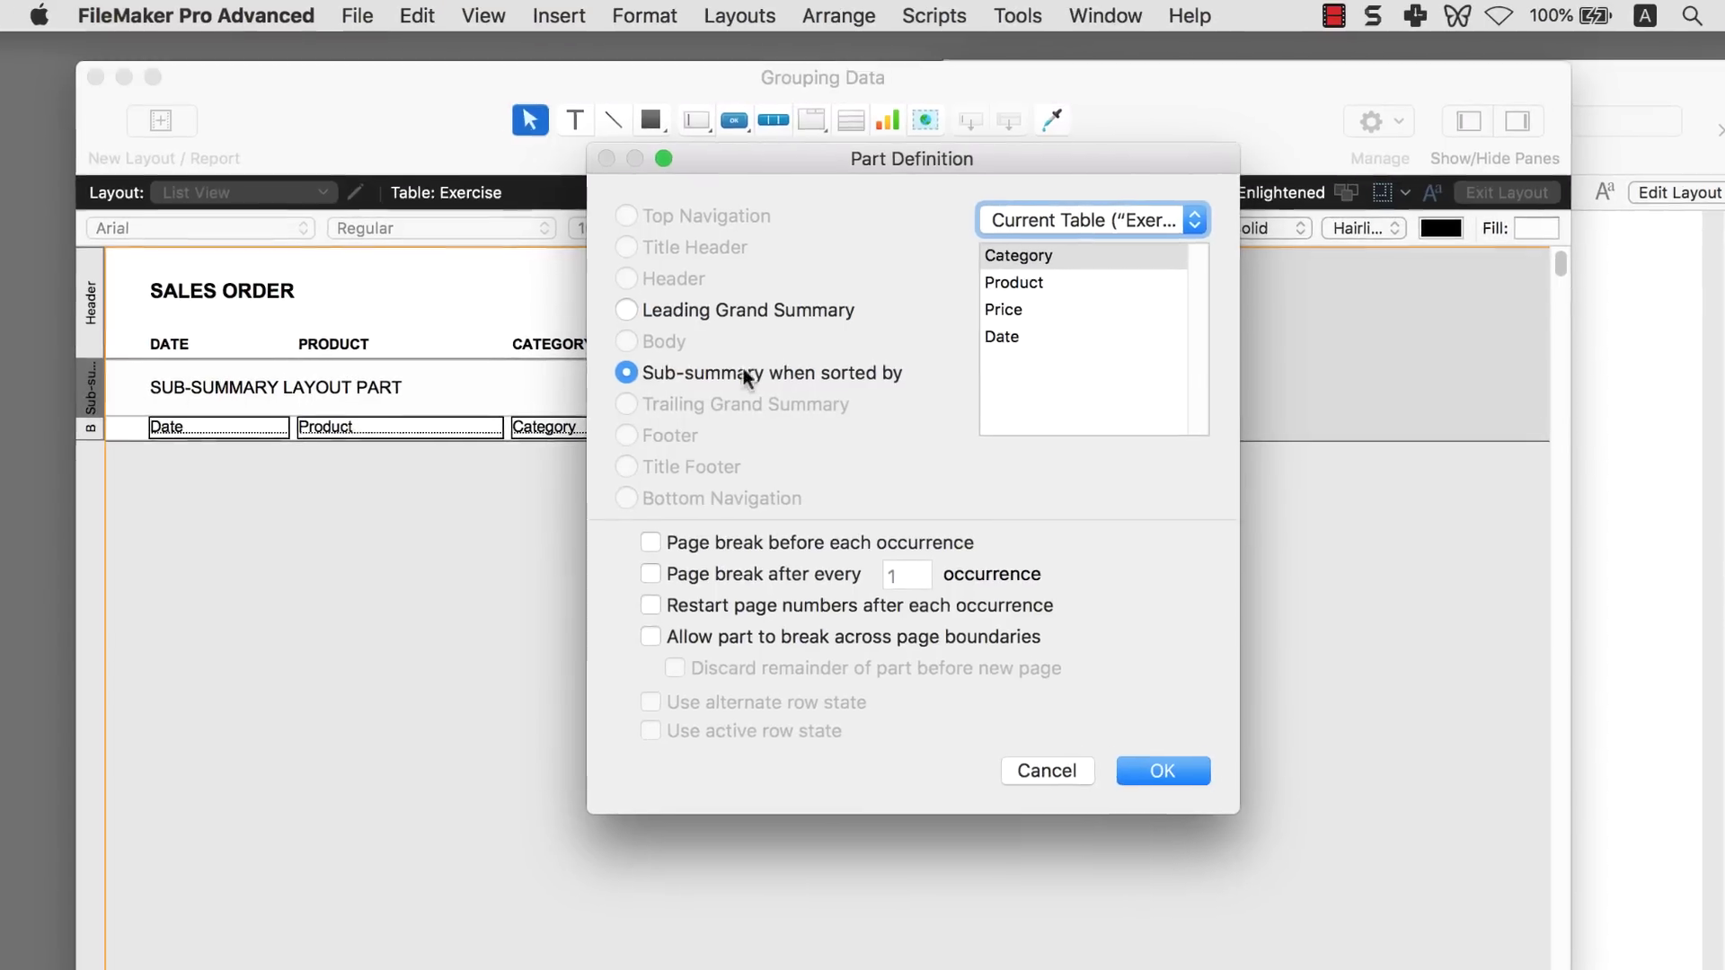
click(988, 262)
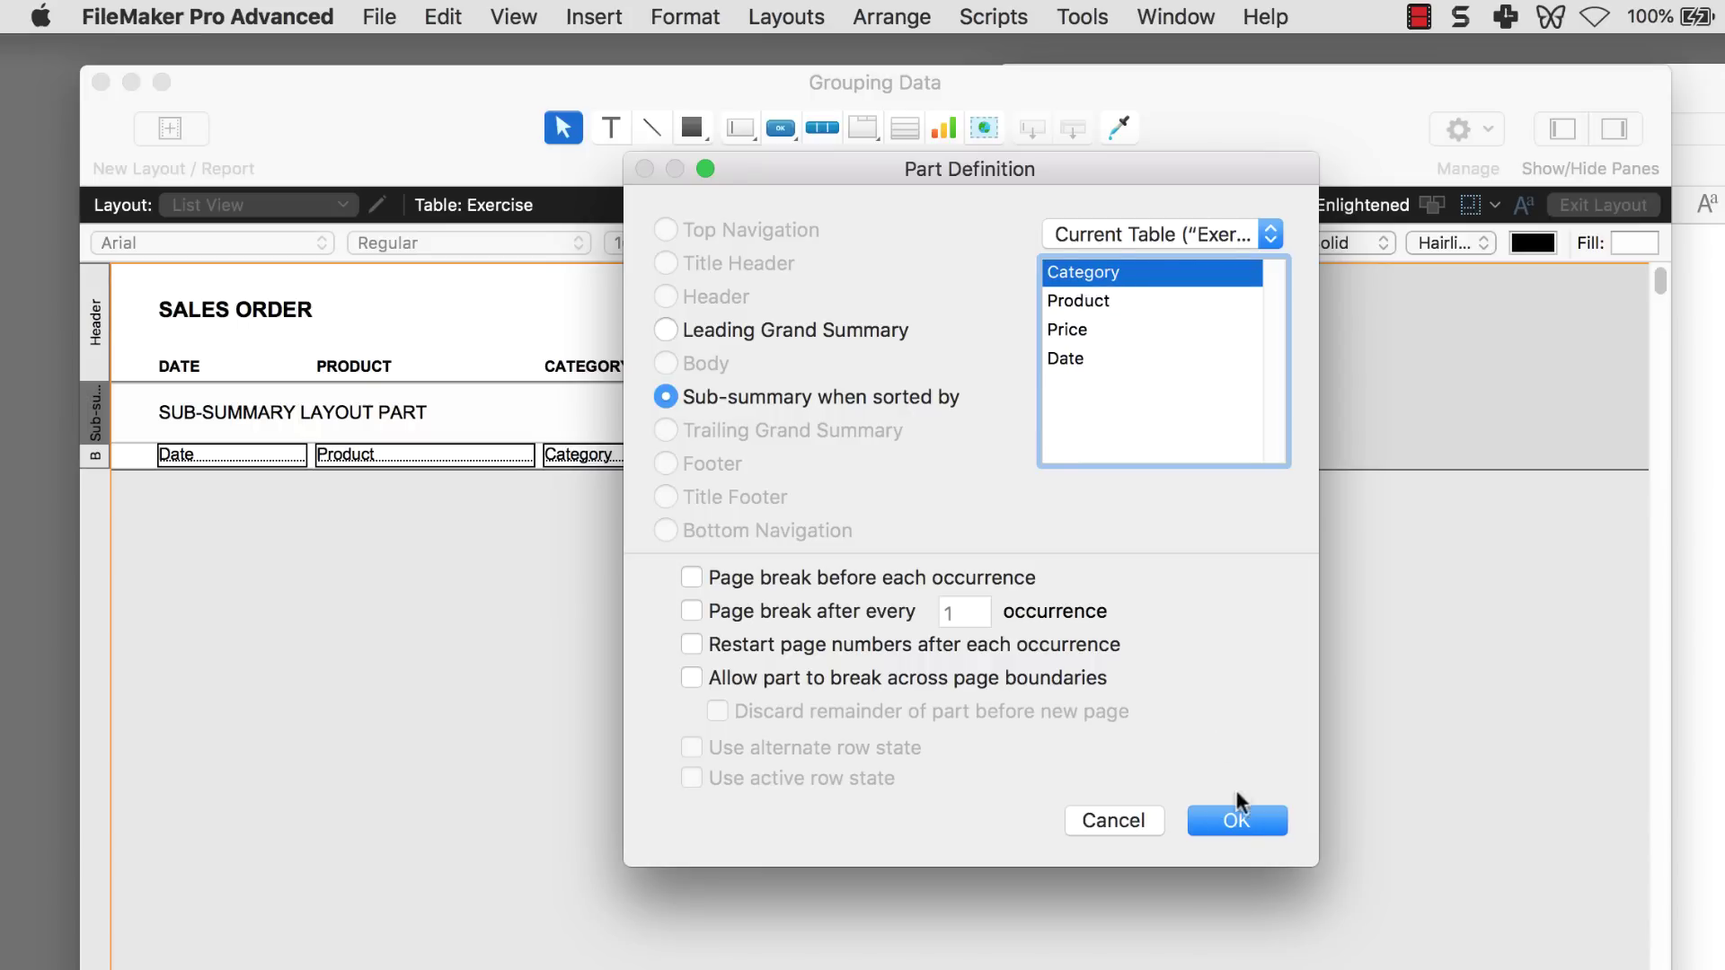
click(1237, 819)
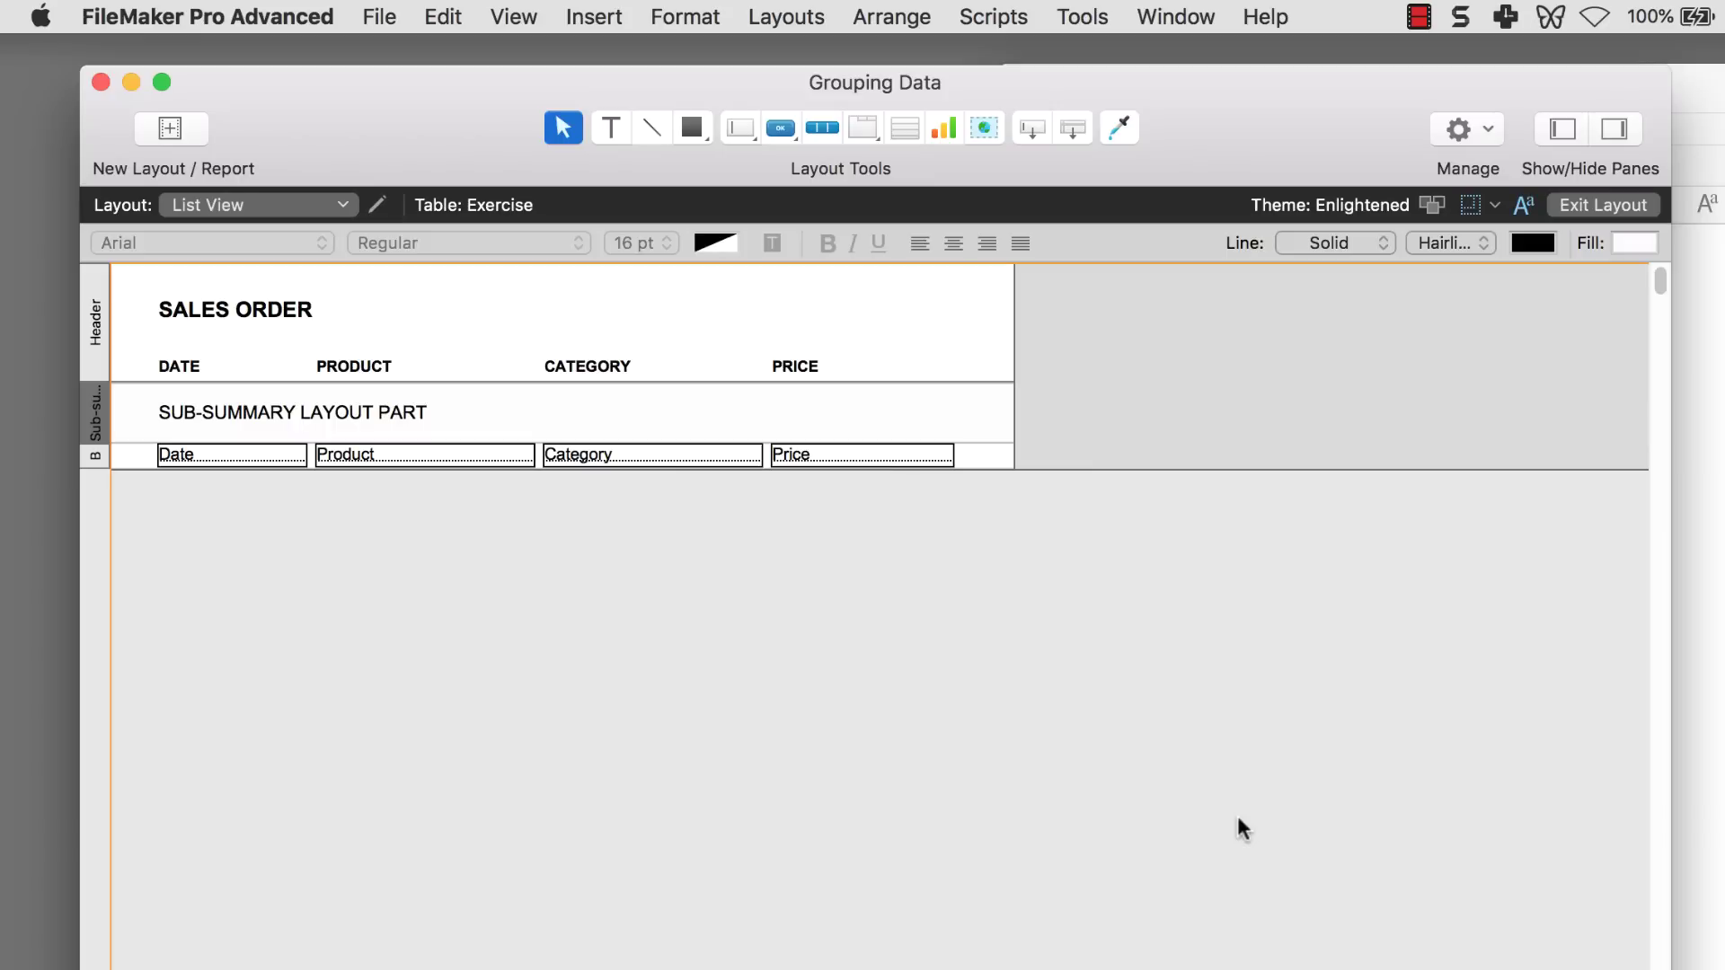
click(380, 417)
key(super+b)
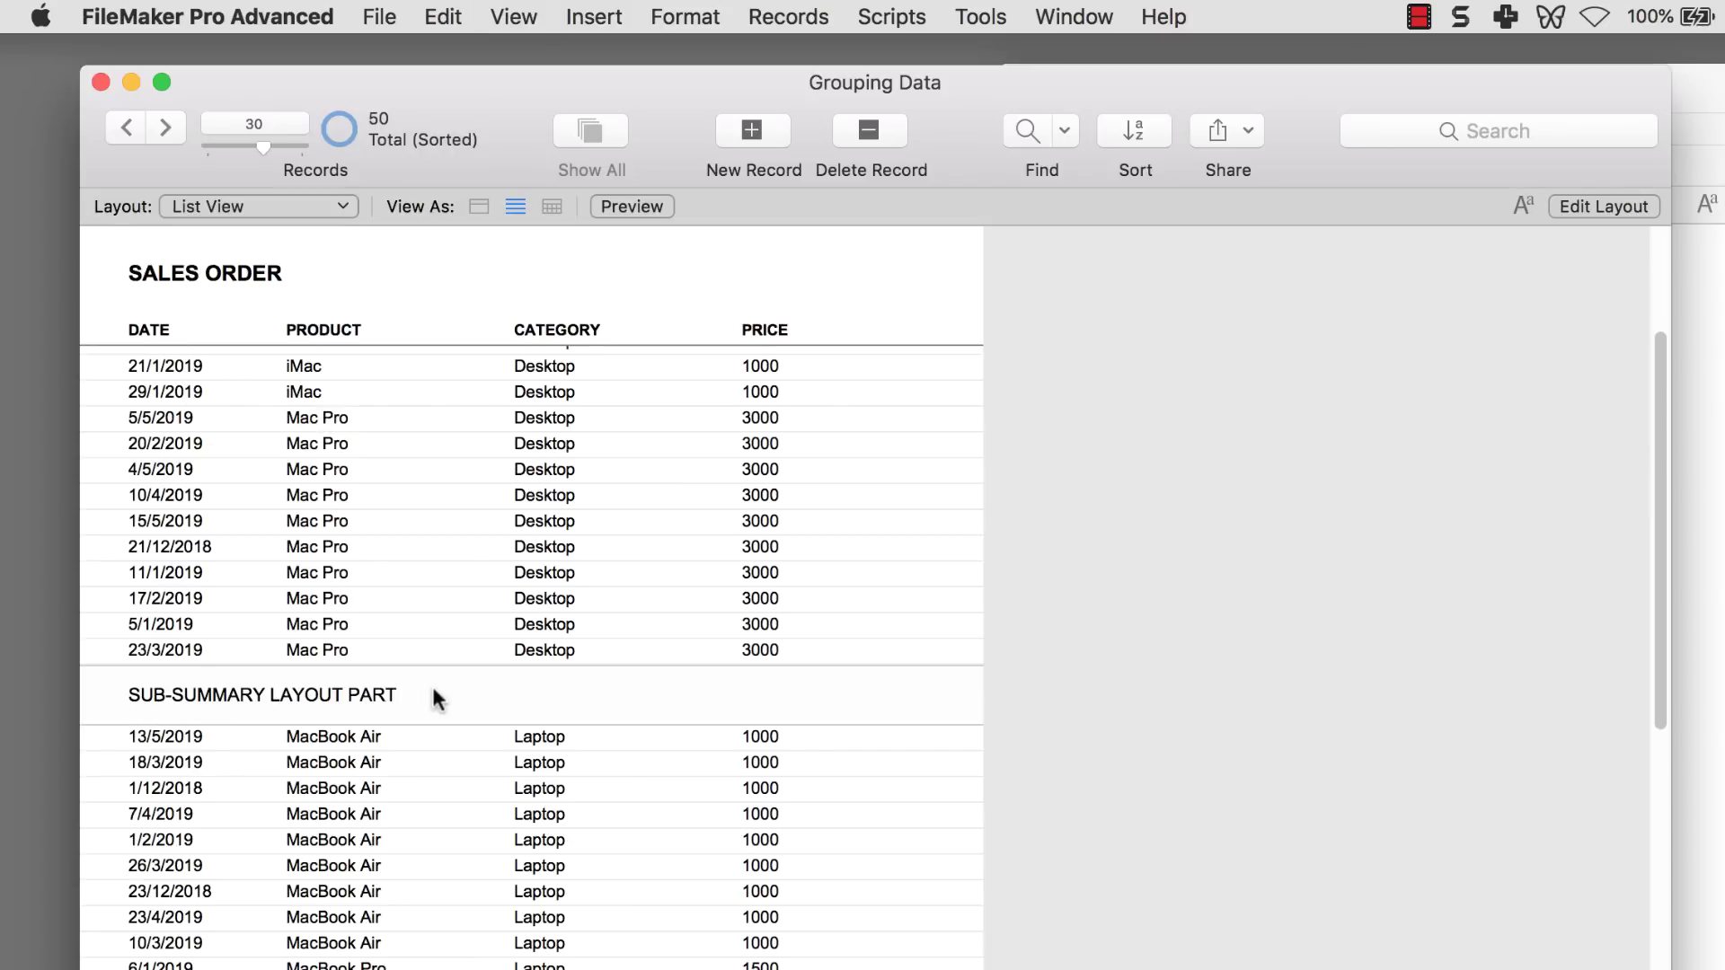
- Move the "SUB-SUMMARY LAYOUT PART" label to the right end of the sub-summary part in the layout
key(super+l)
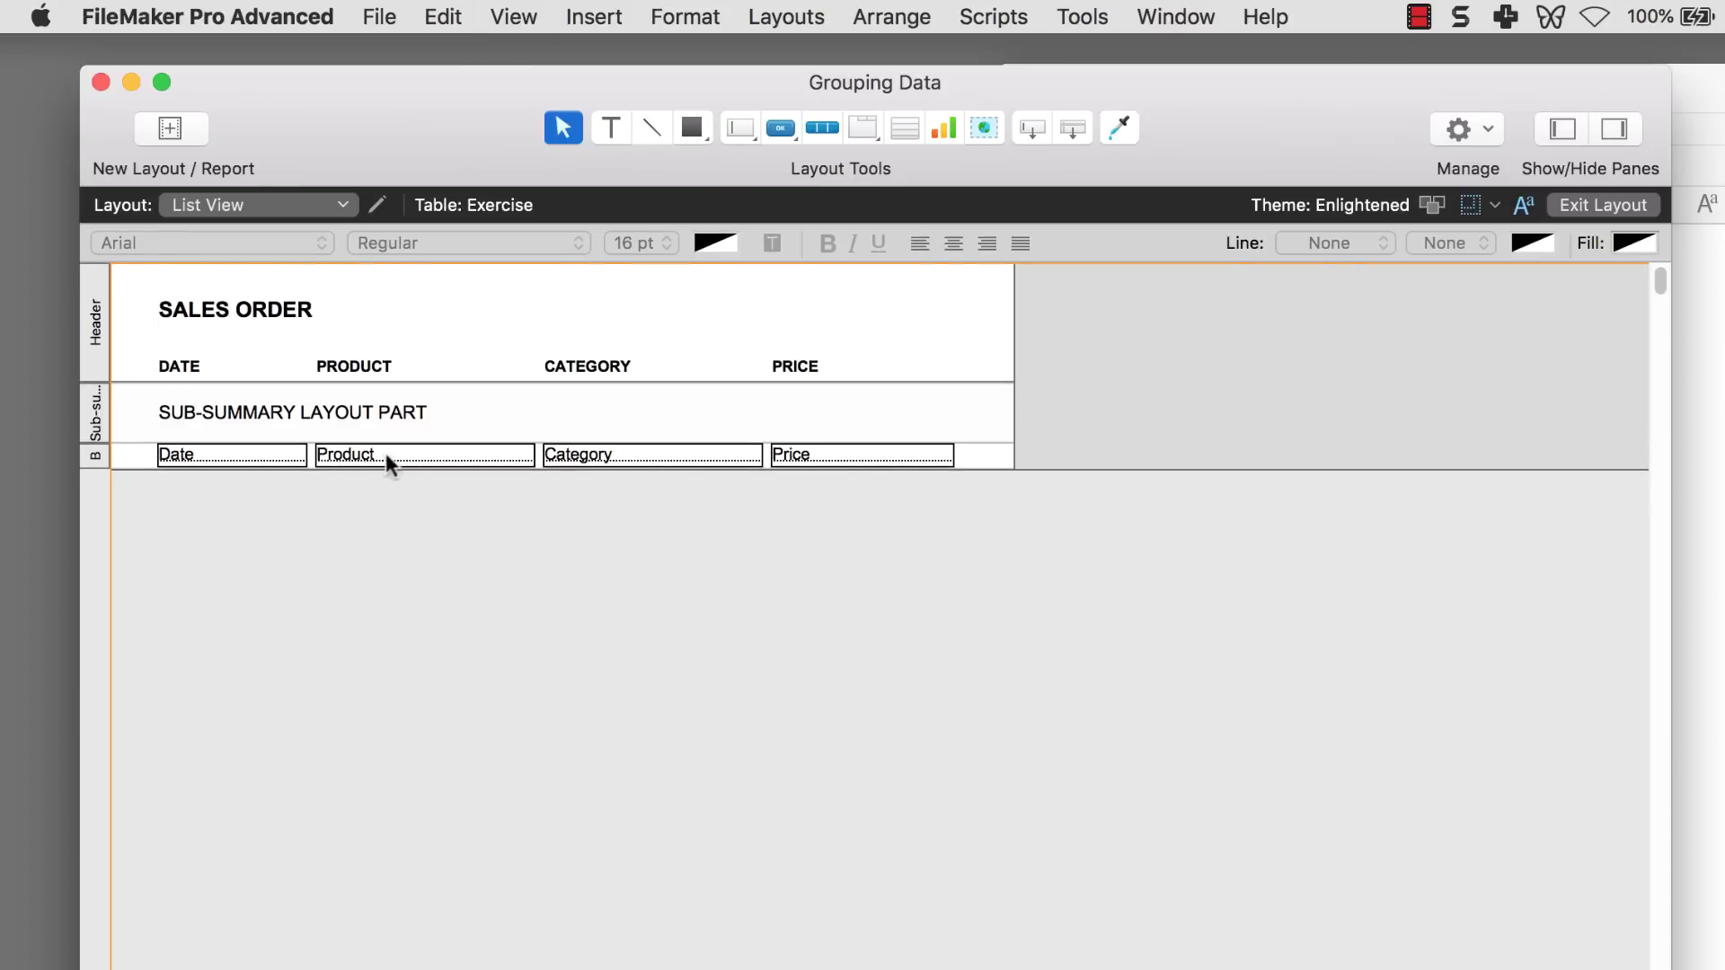
click(386, 416)
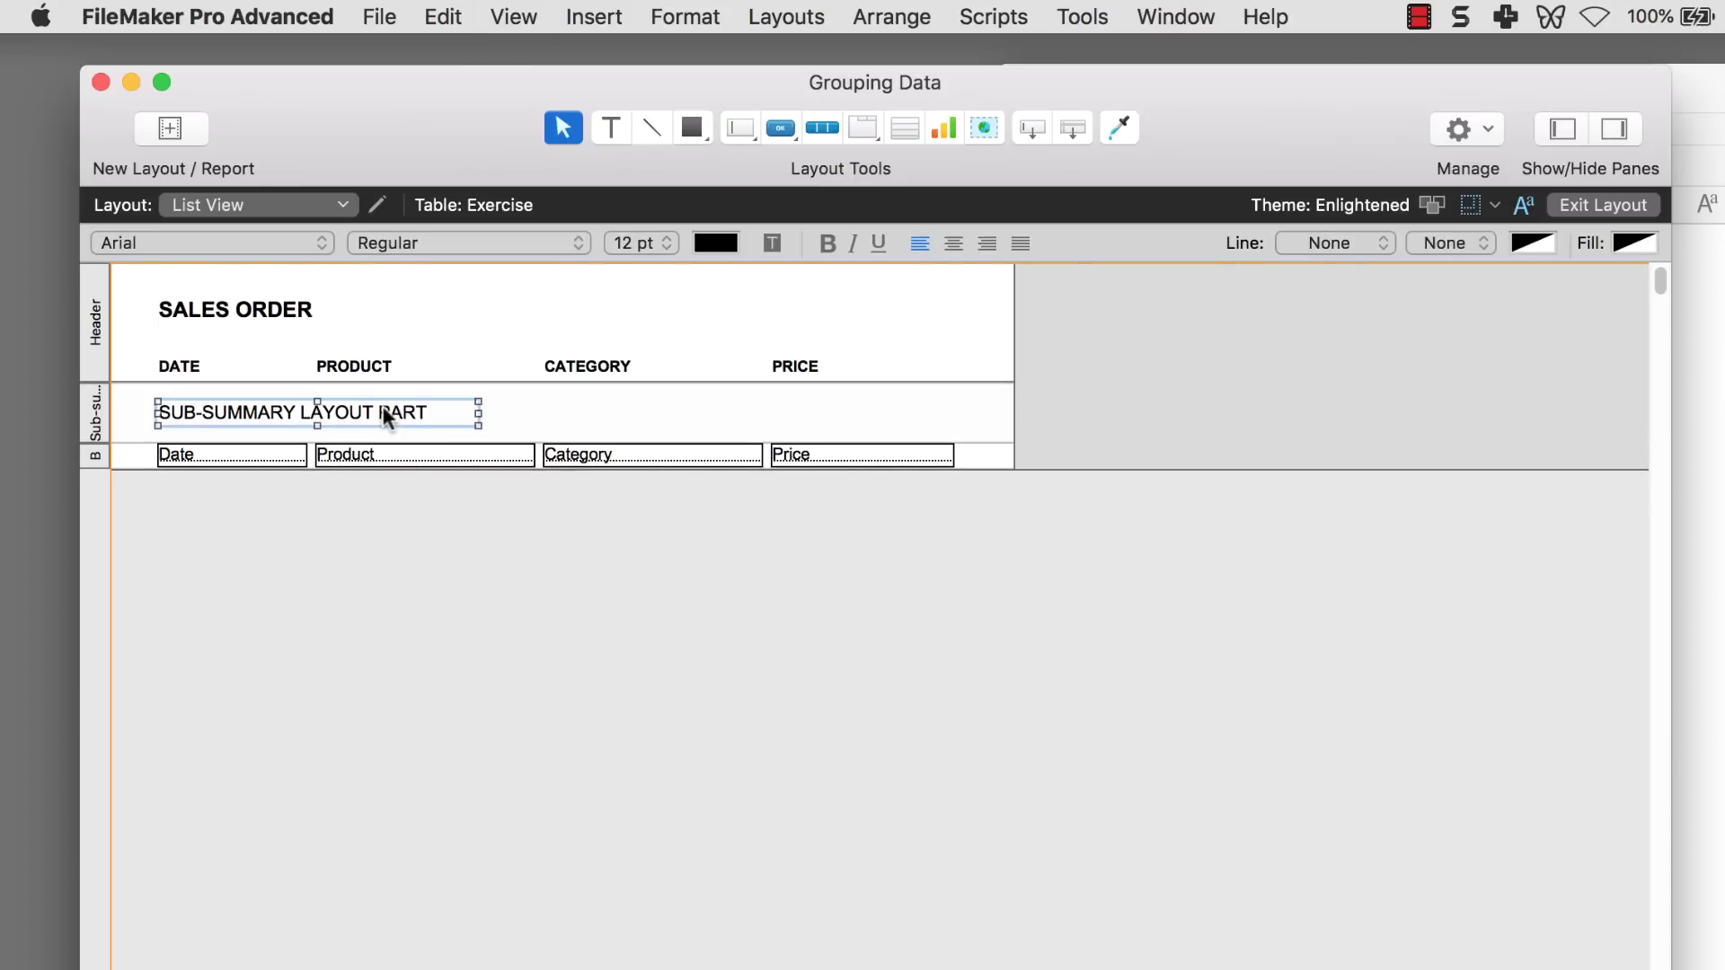
drag(385, 416, 910, 416)
drag(679, 411, 717, 412)
click(593, 427)
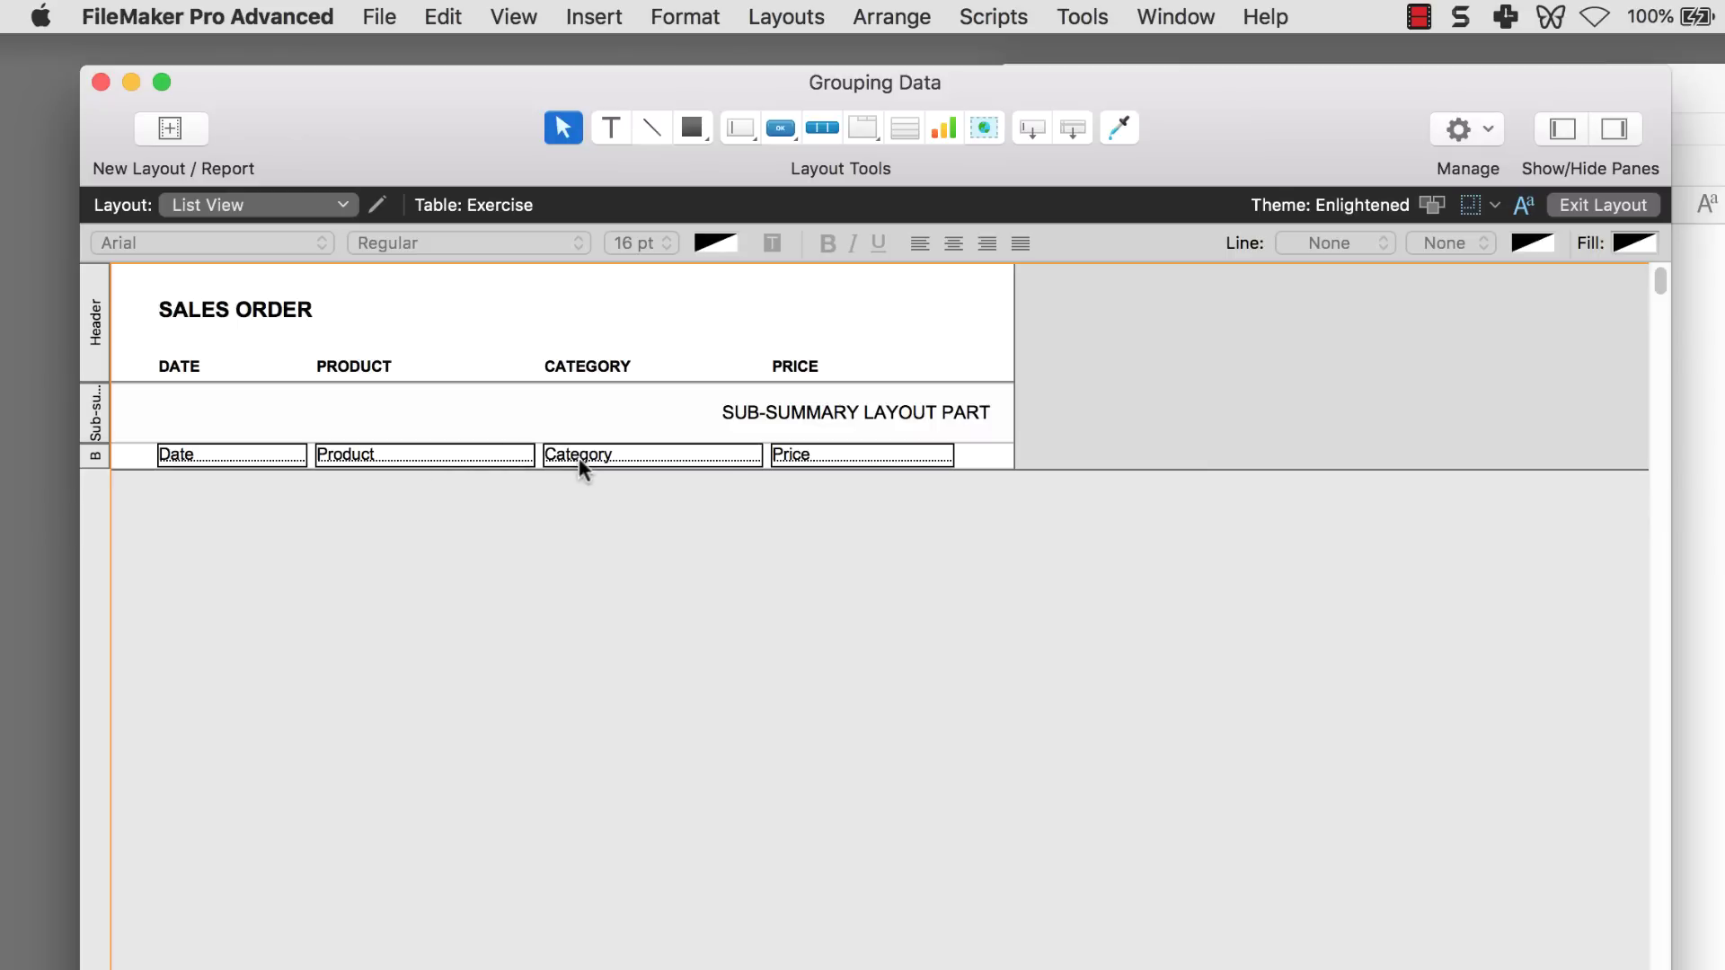
- Copy the body's Category field into the sub-summary part and align its left edge with the Date field
click(654, 453)
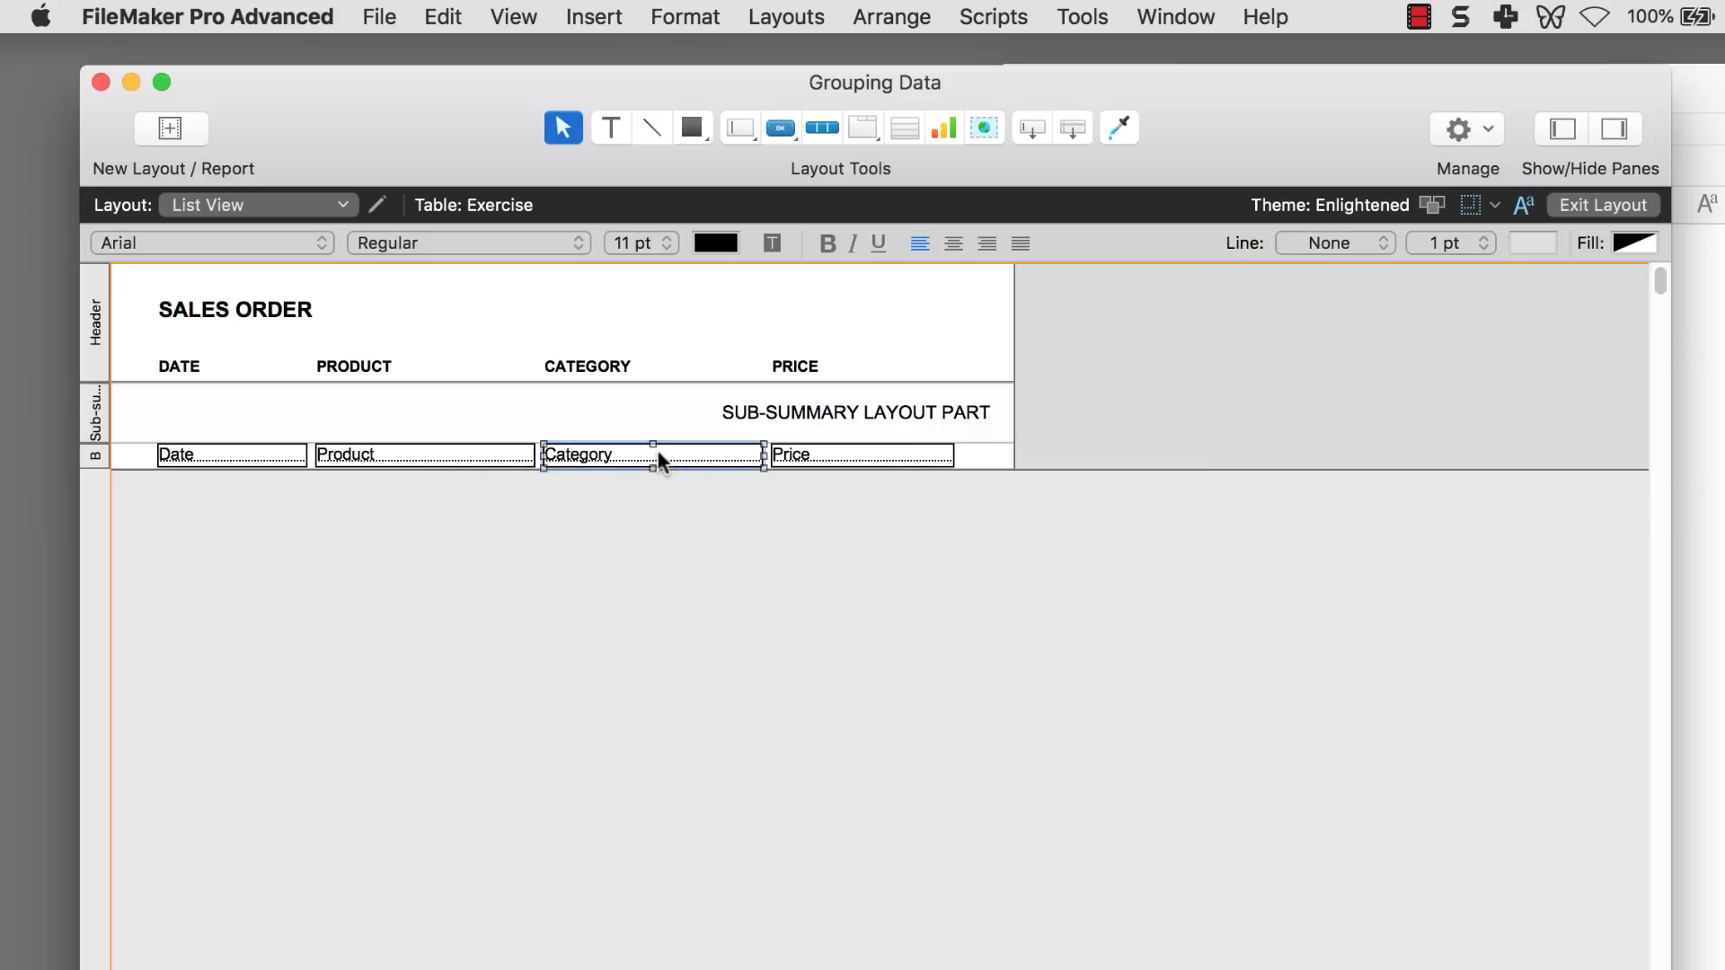
click(96, 427)
double_click(96, 427)
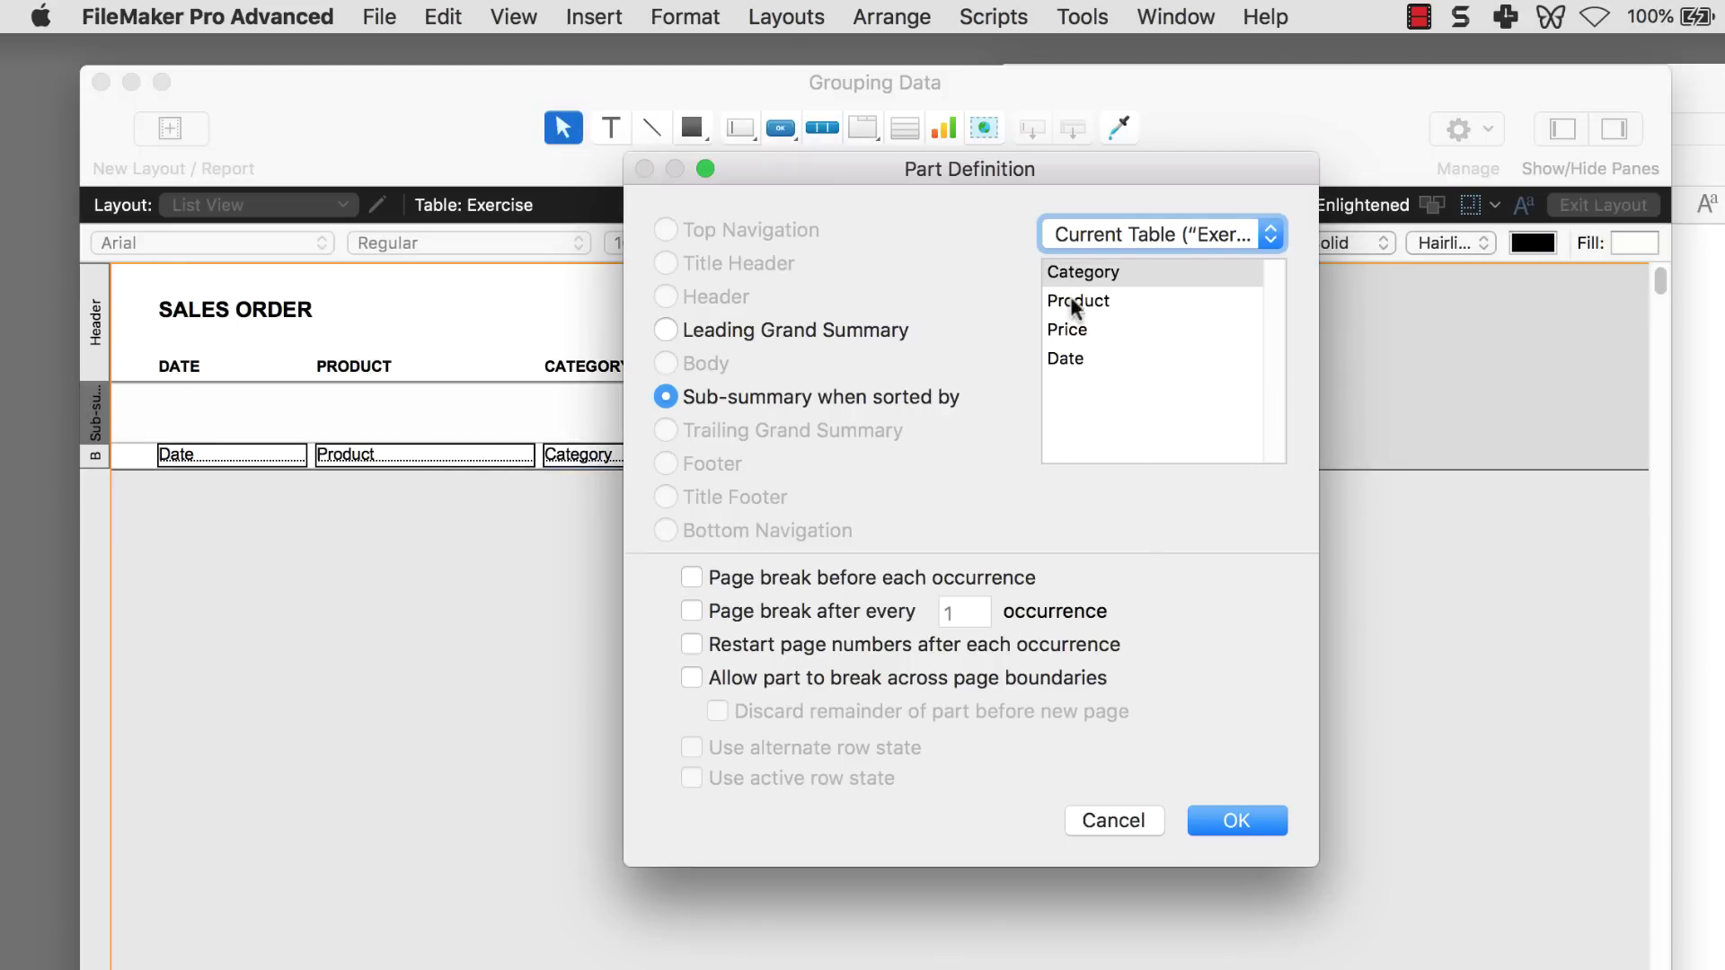
click(1236, 821)
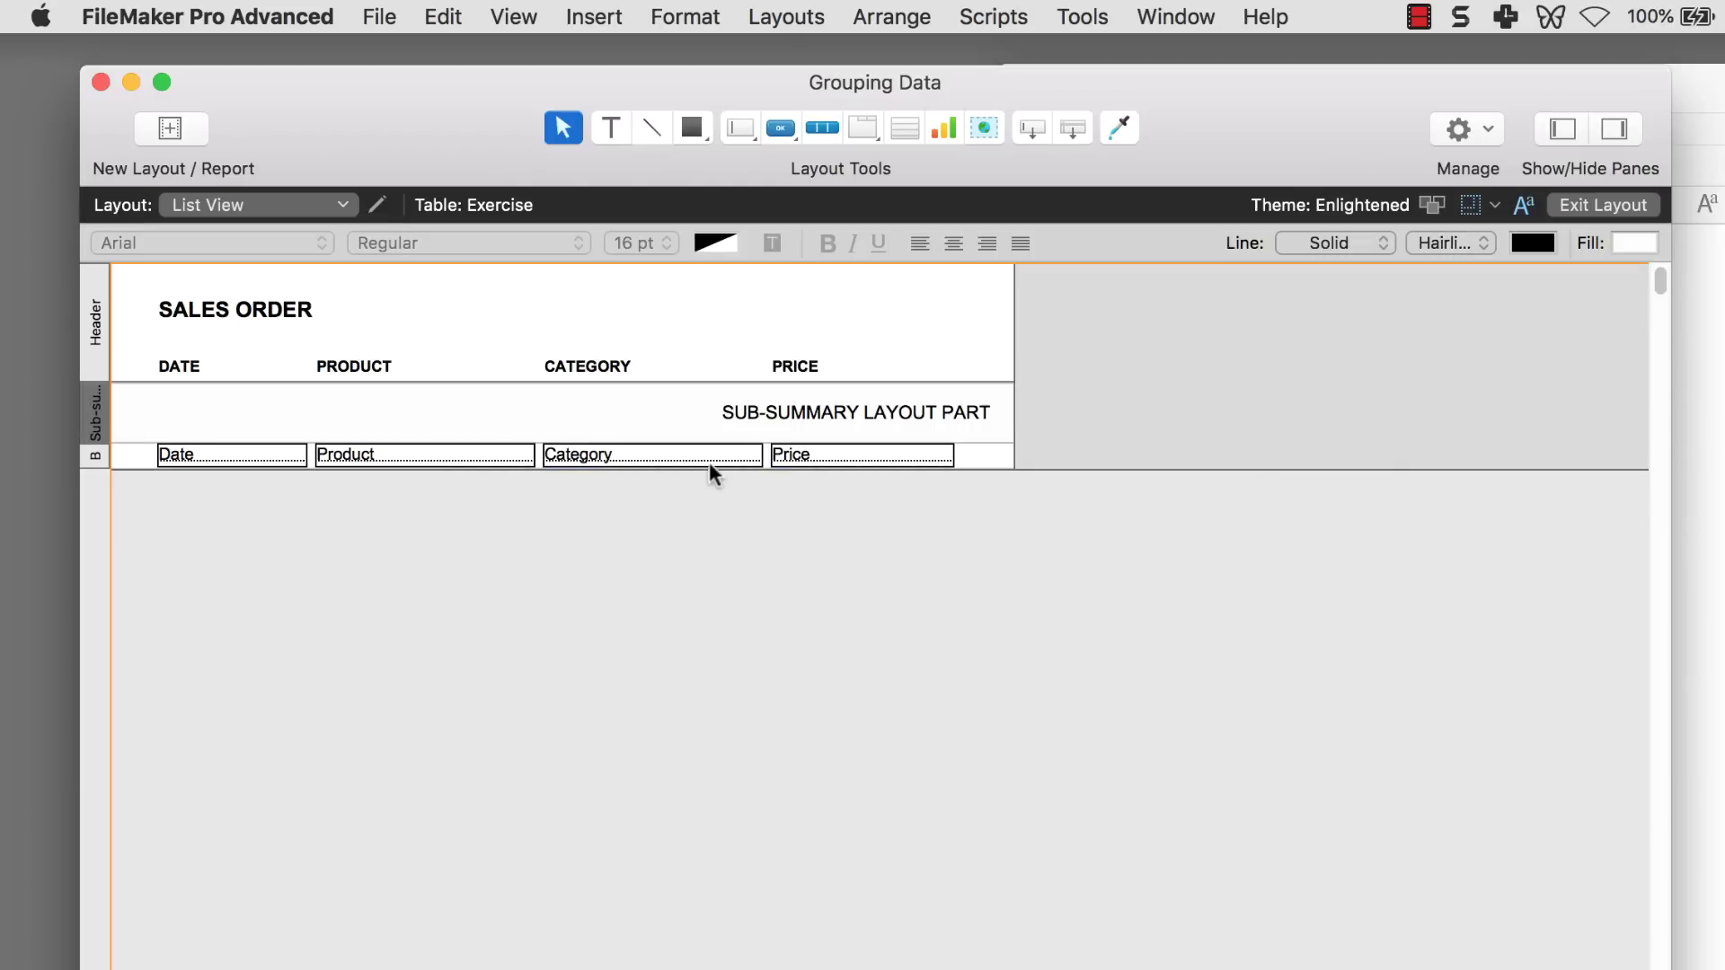
click(700, 453)
key(super+c)
click(564, 392)
key(super+v)
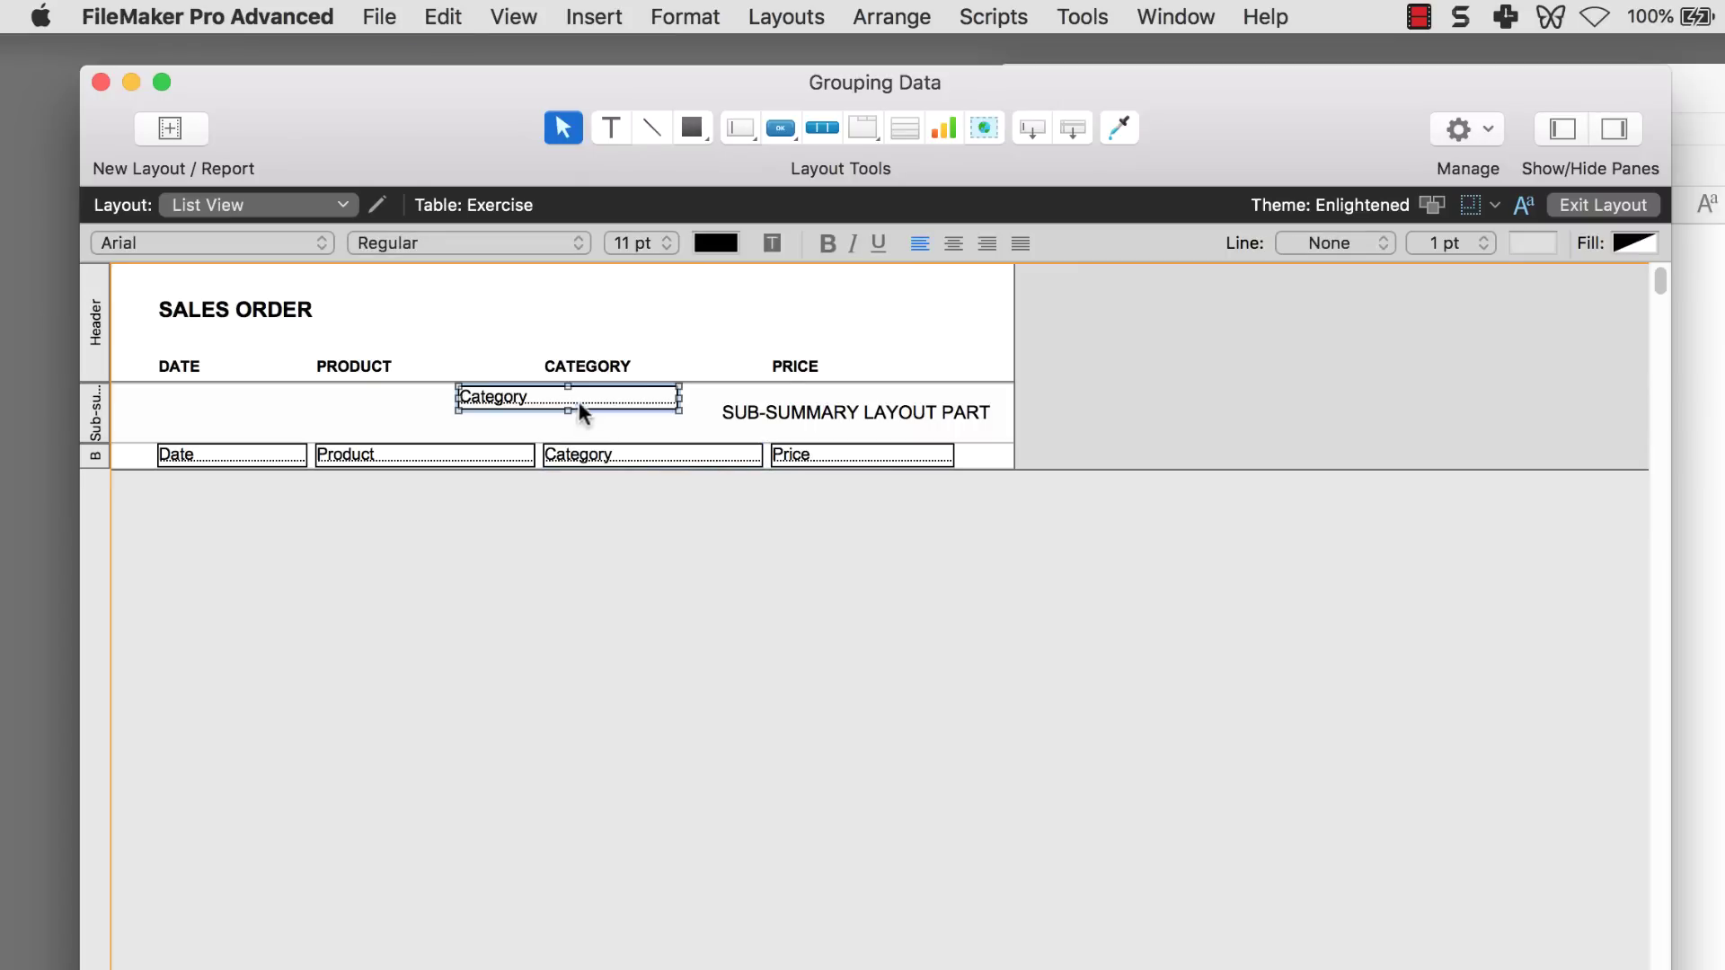
drag(578, 401, 269, 411)
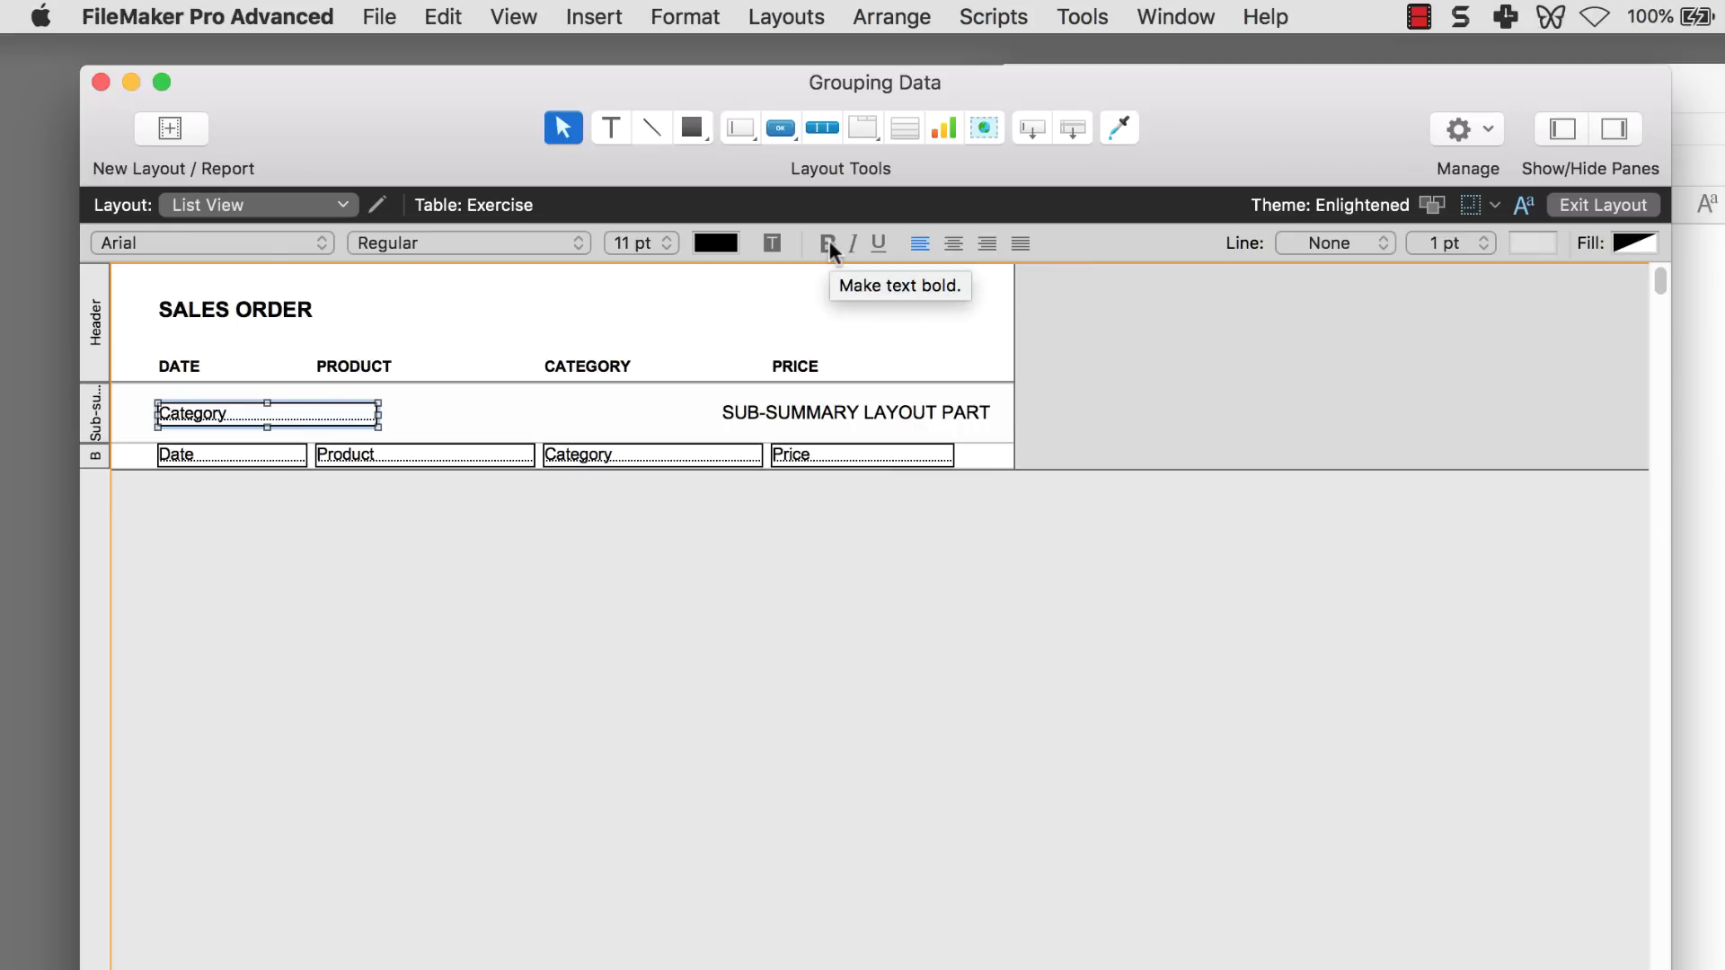
- Format the sub-summary's Category field as bold 13 pt text and nudge it up level with the label
click(828, 242)
click(639, 243)
click(652, 292)
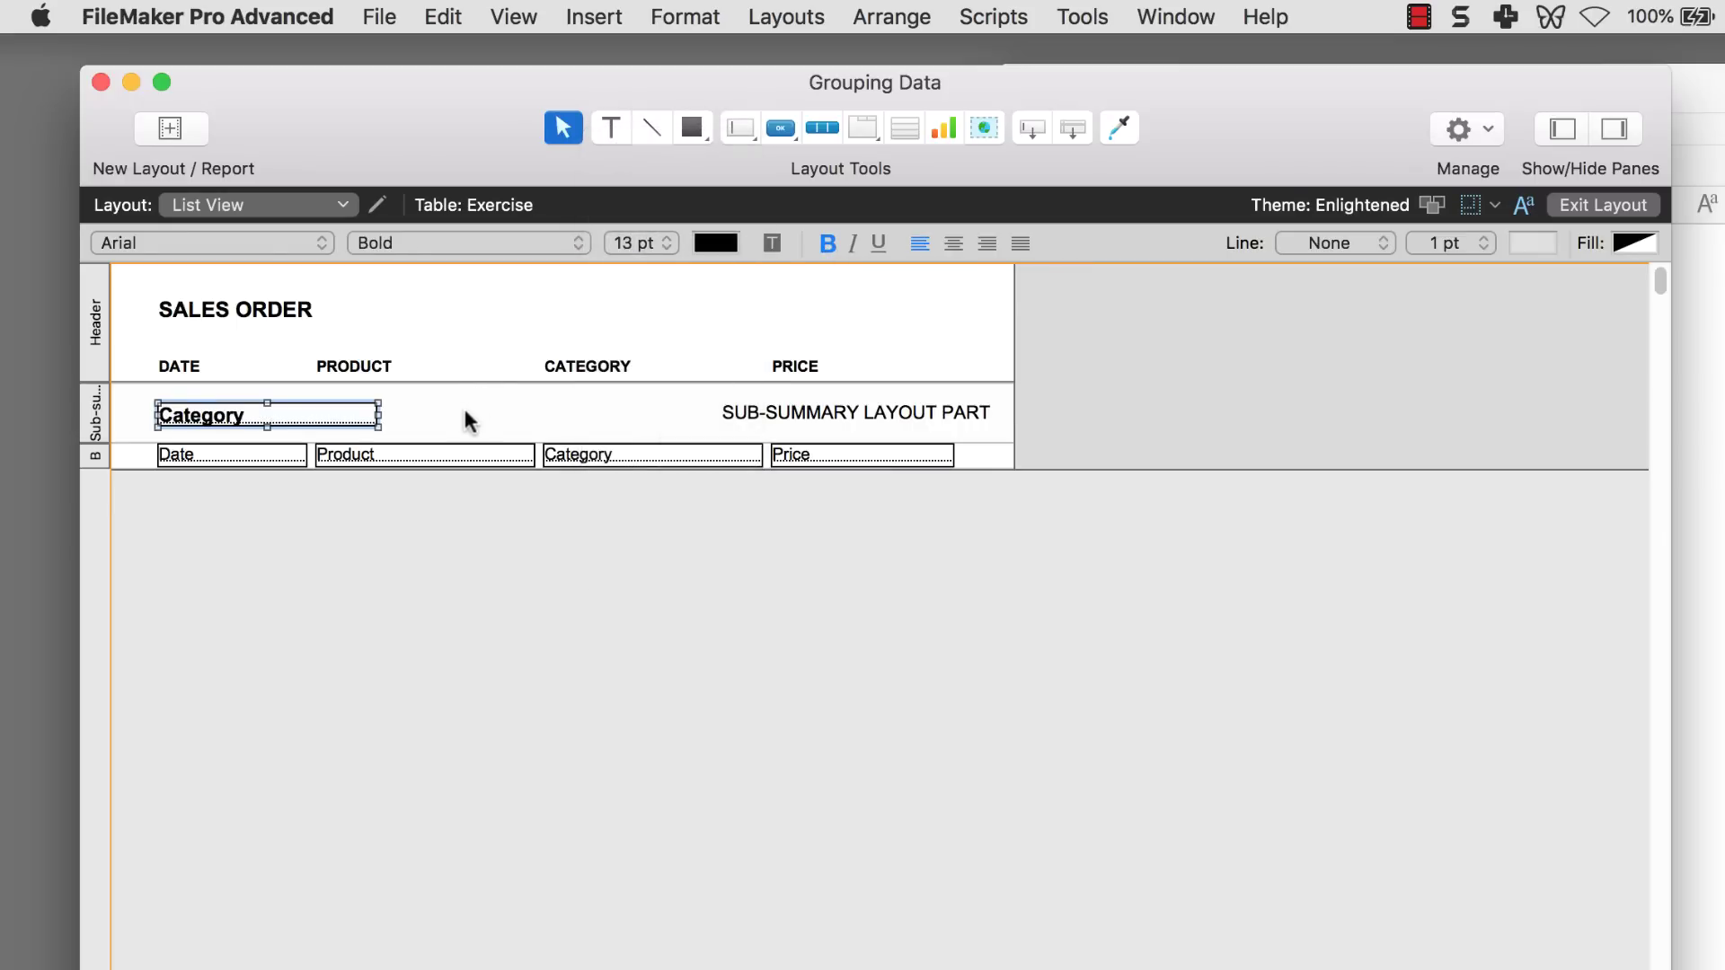
drag(339, 415, 338, 411)
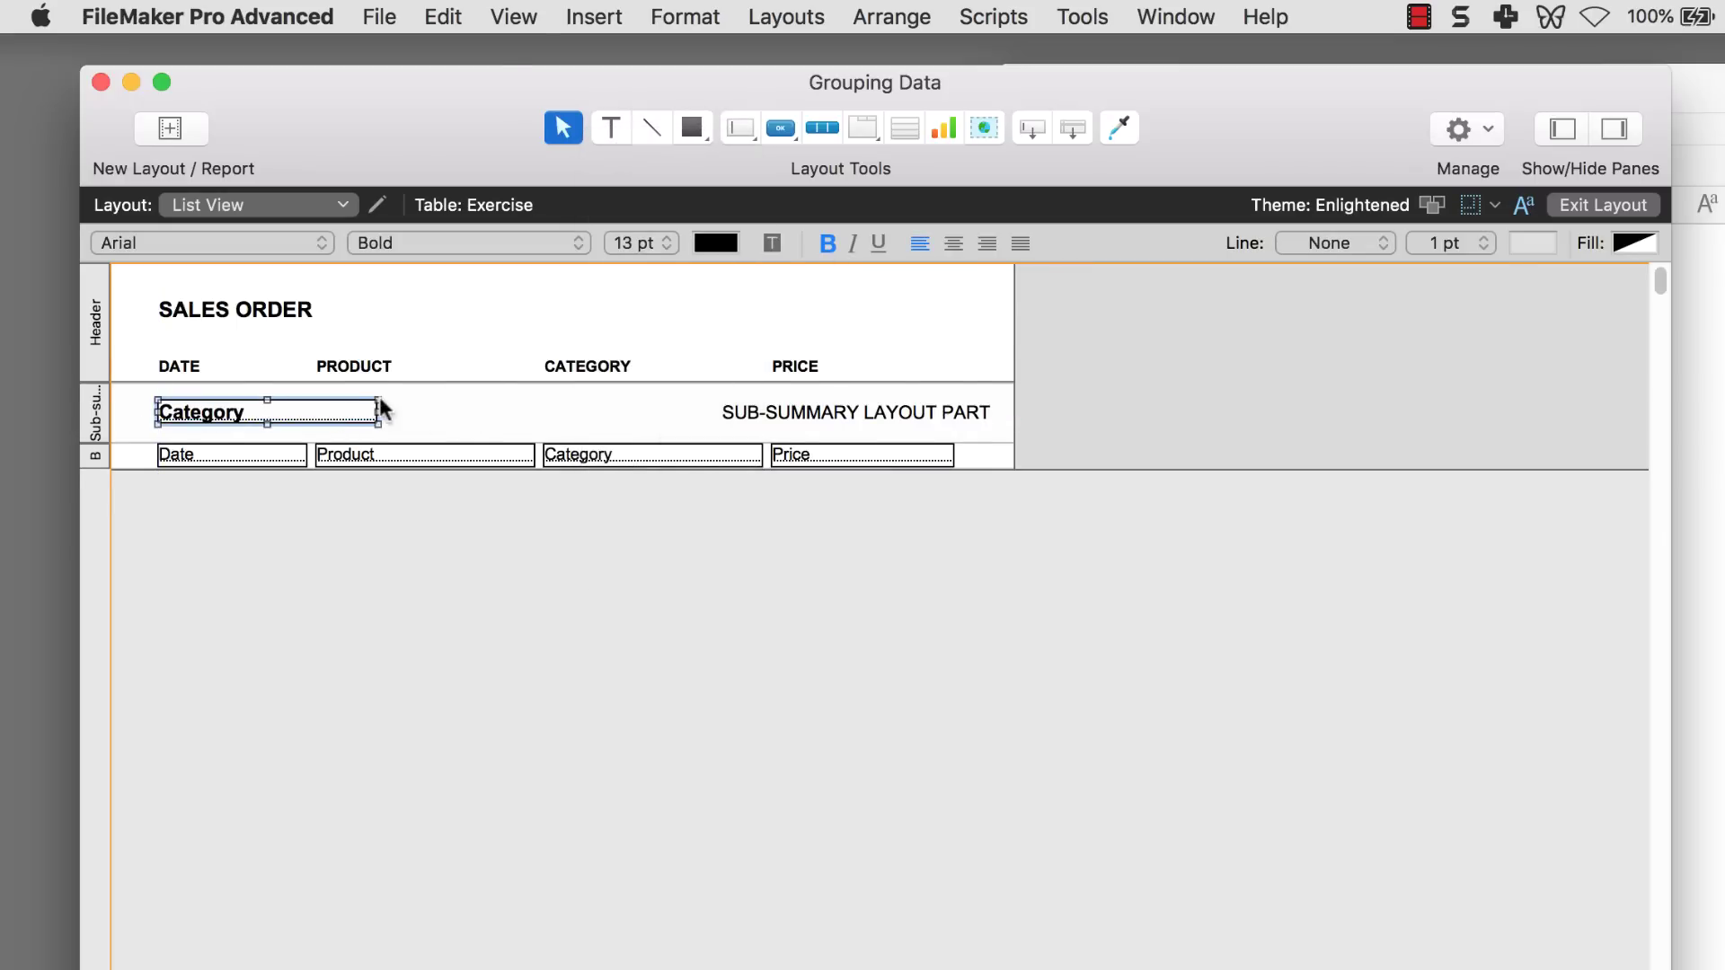
- Check the category names in the sub-summary headings of the record list, and unsort the records
key(super+b)
scroll(380, 401, up, 4)
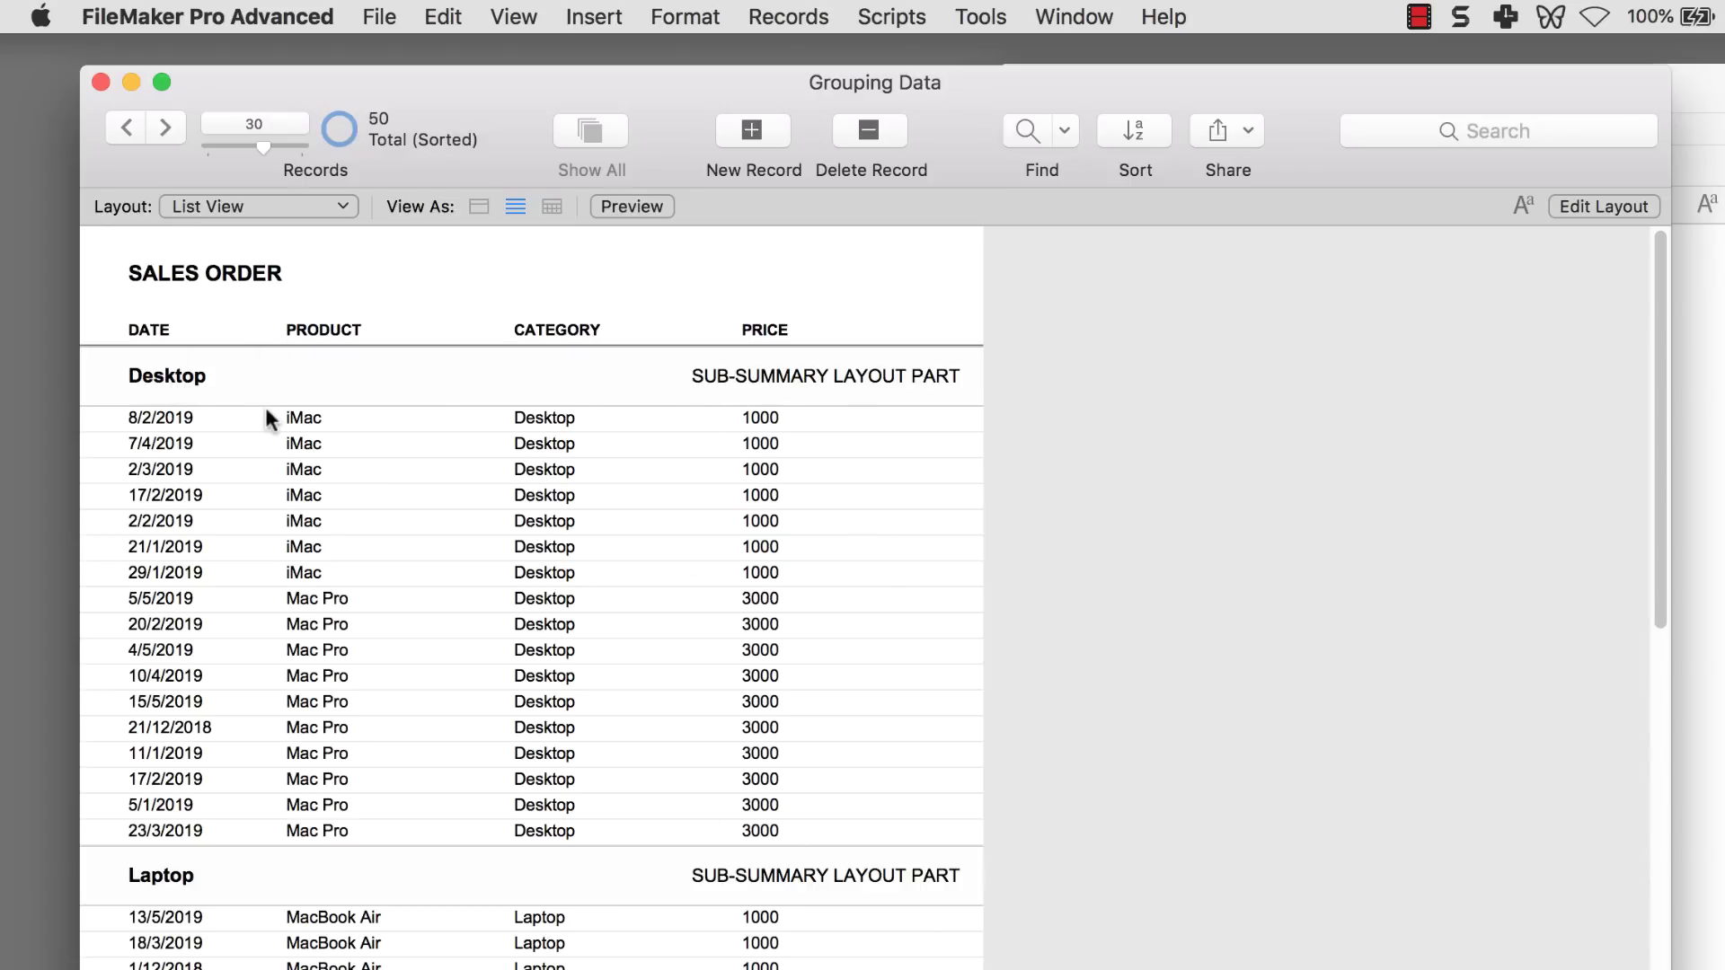
click(331, 420)
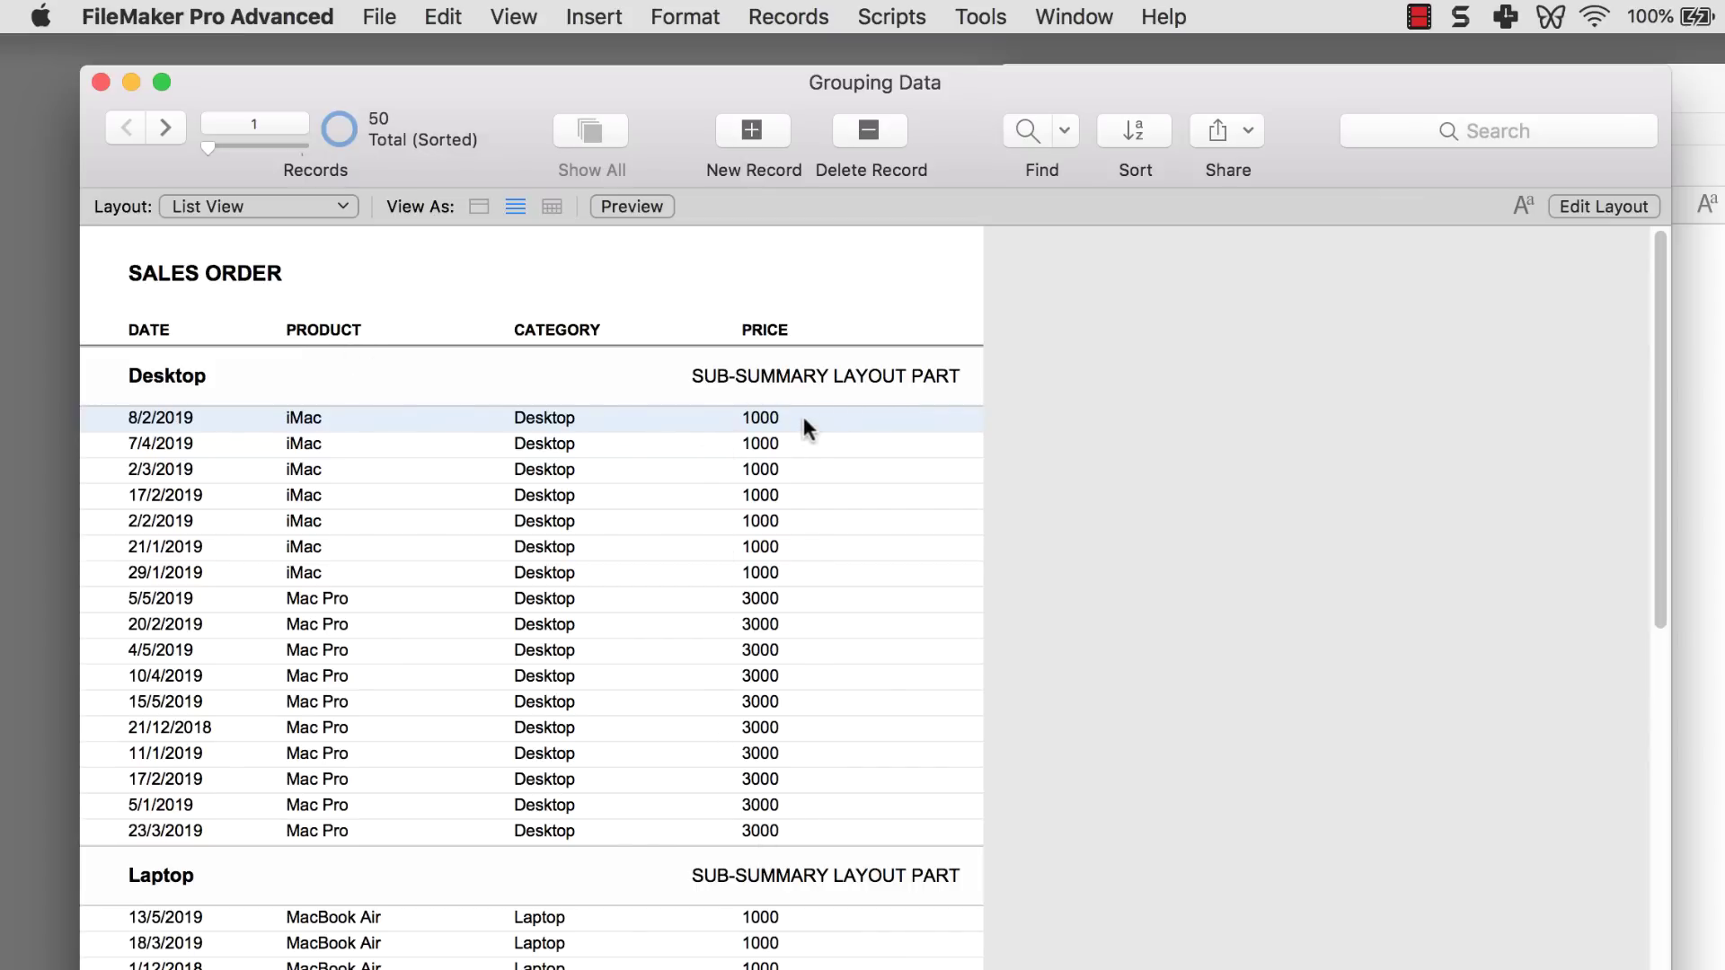
click(1126, 131)
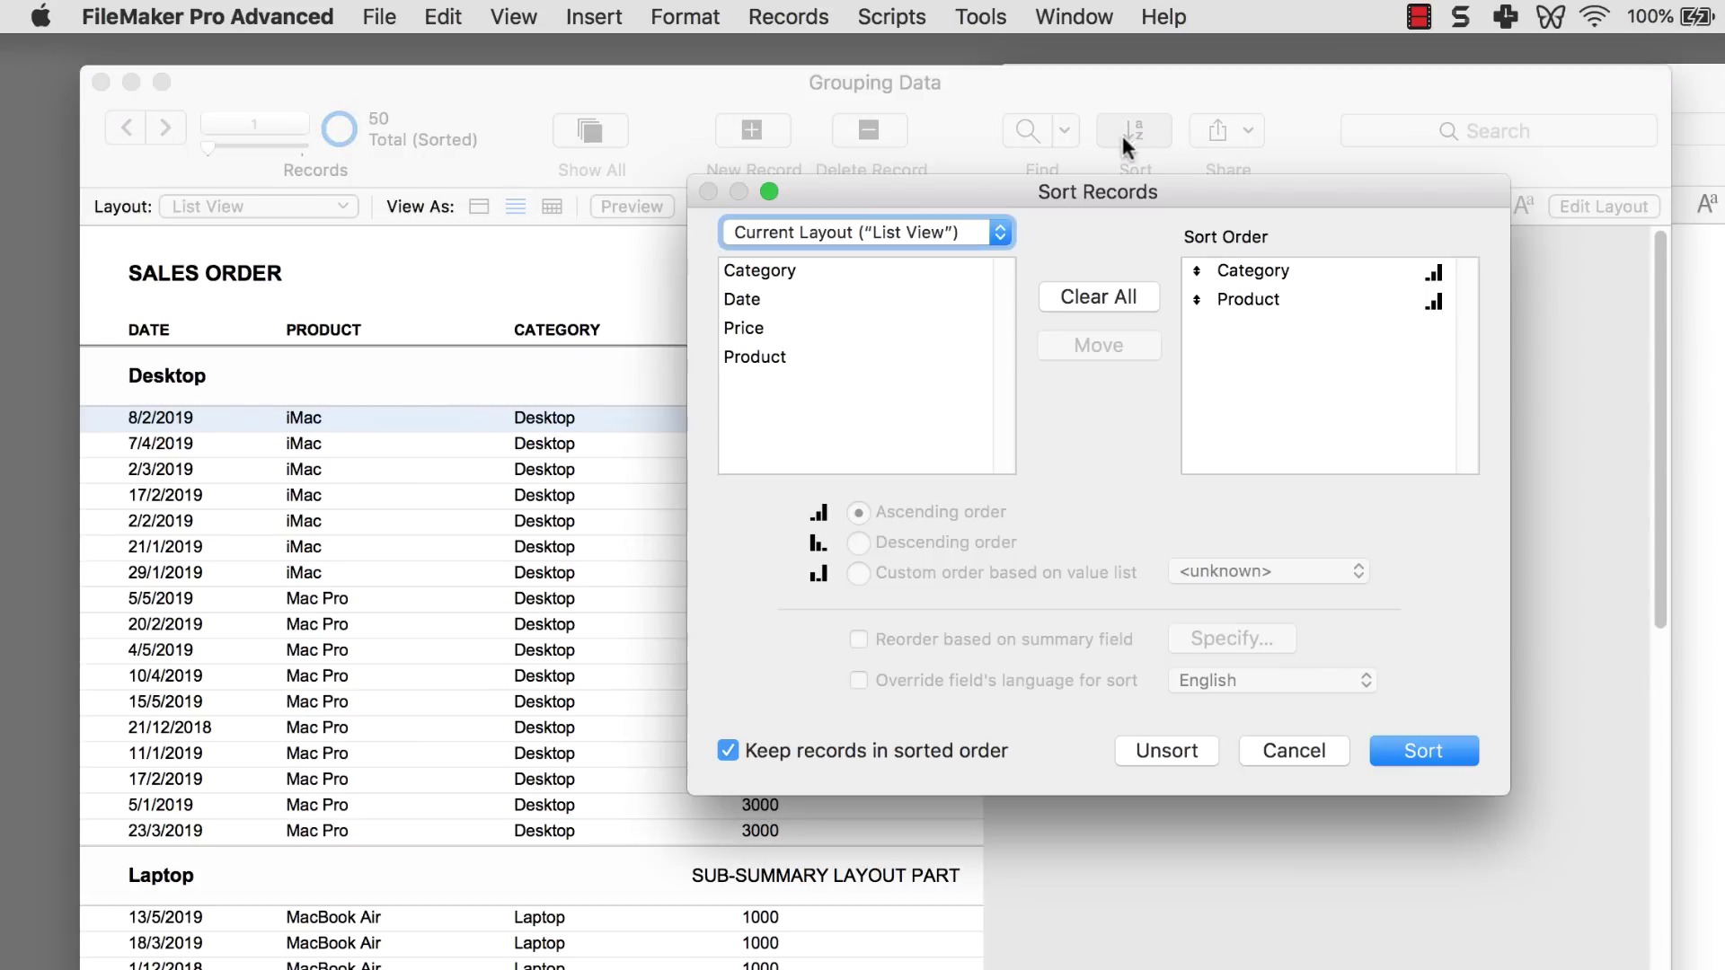
click(1168, 750)
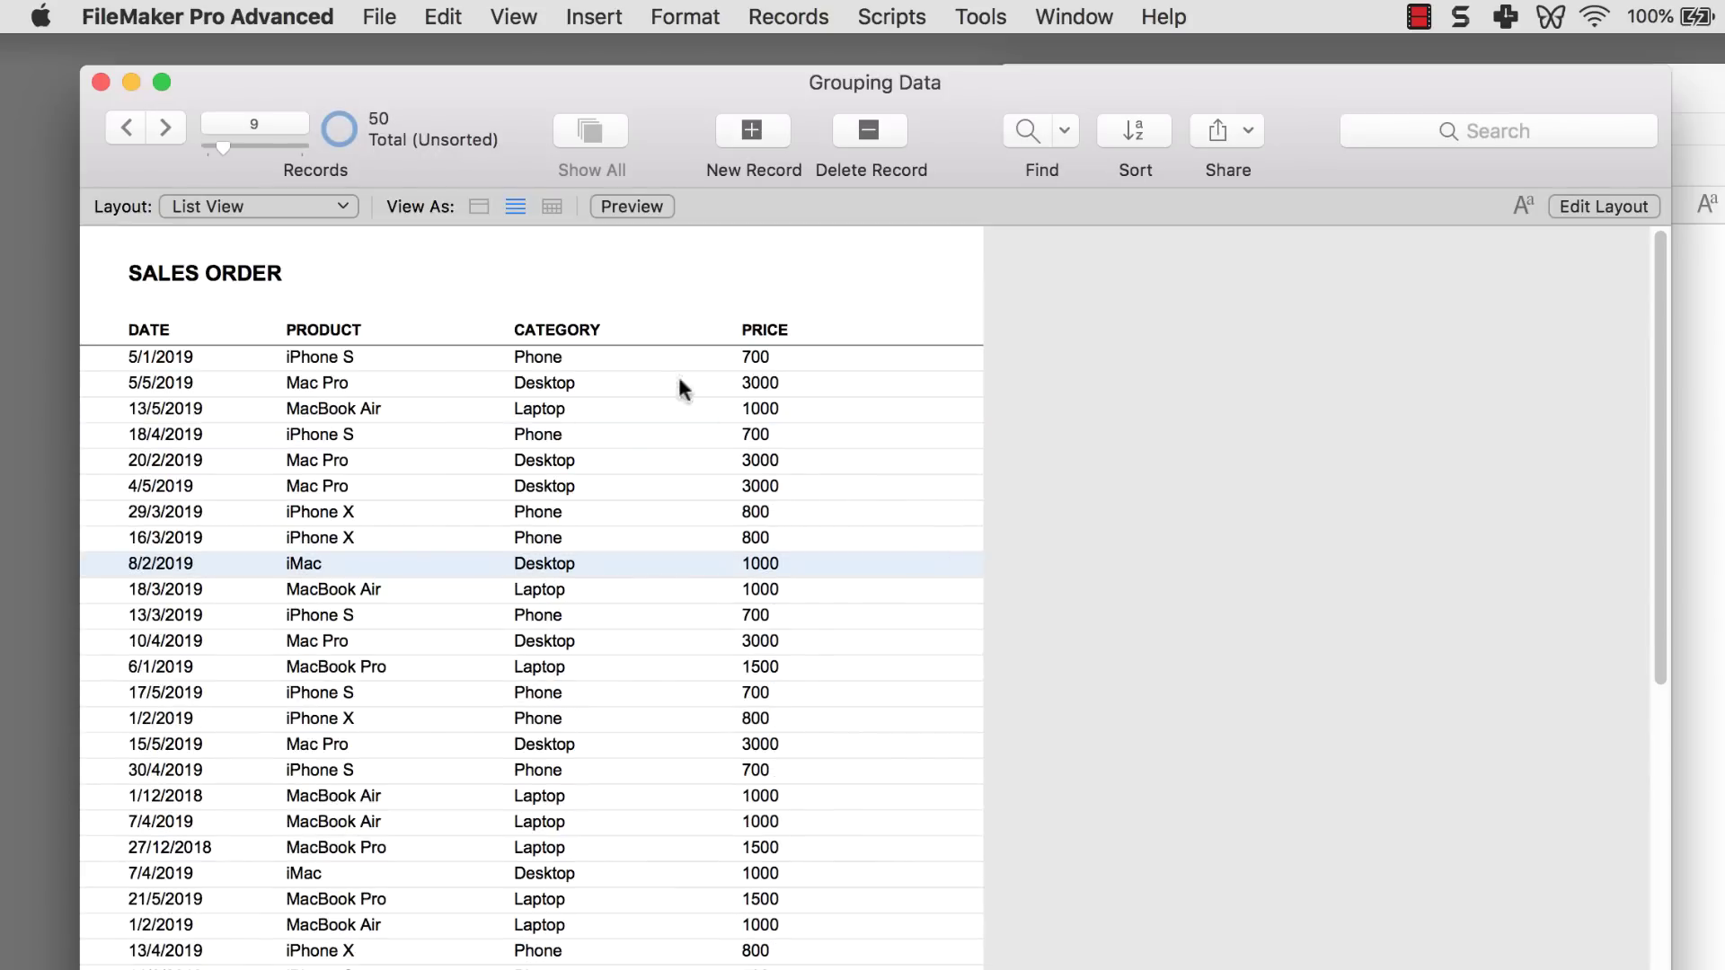
- Create a summary field named "Total" in the Exercise table, defined as the total of Price
click(381, 19)
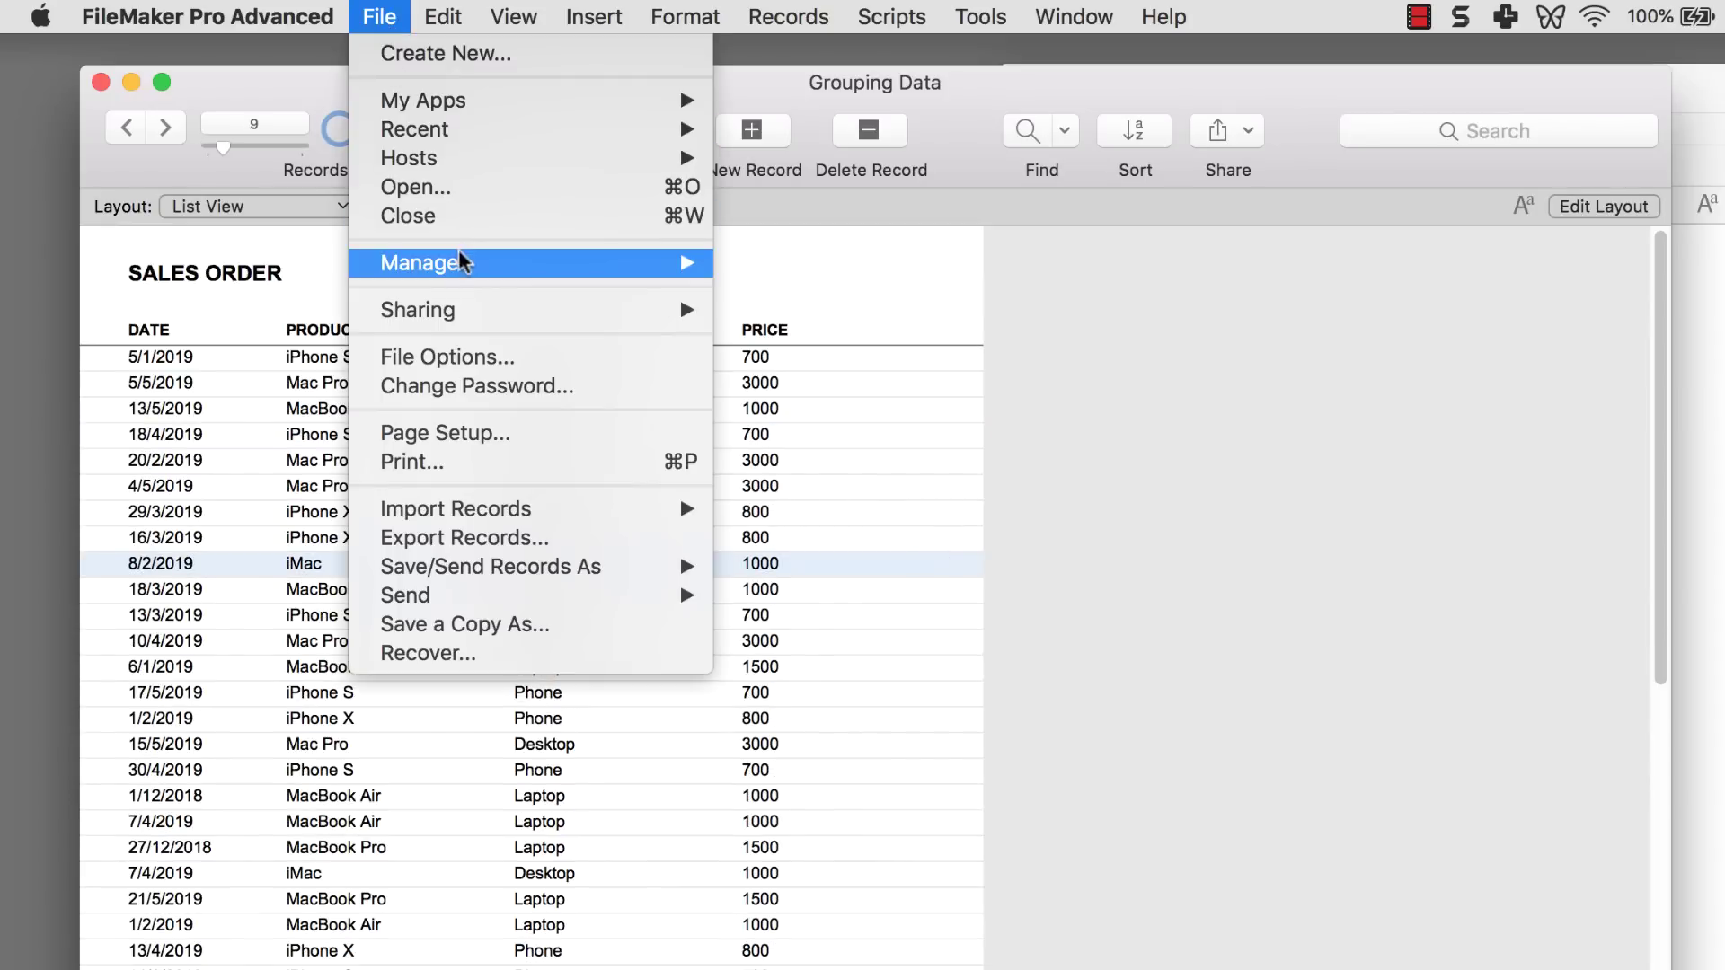
mouse_move(424, 258)
click(799, 258)
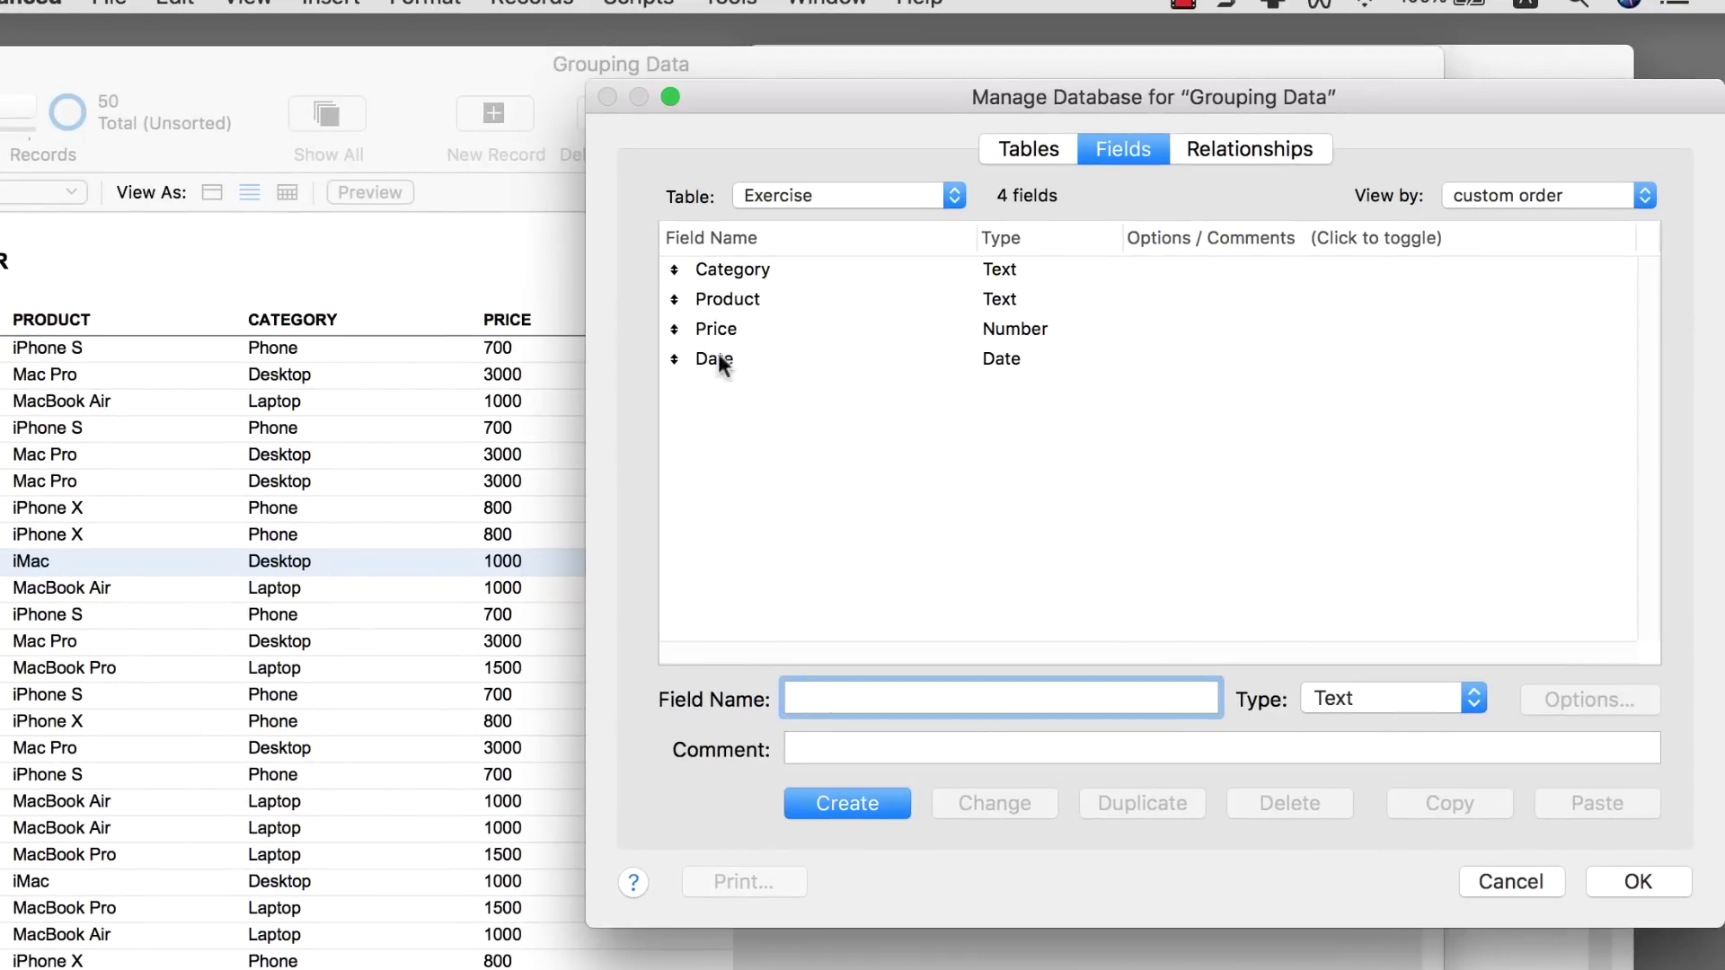
text(Total)
click(1351, 698)
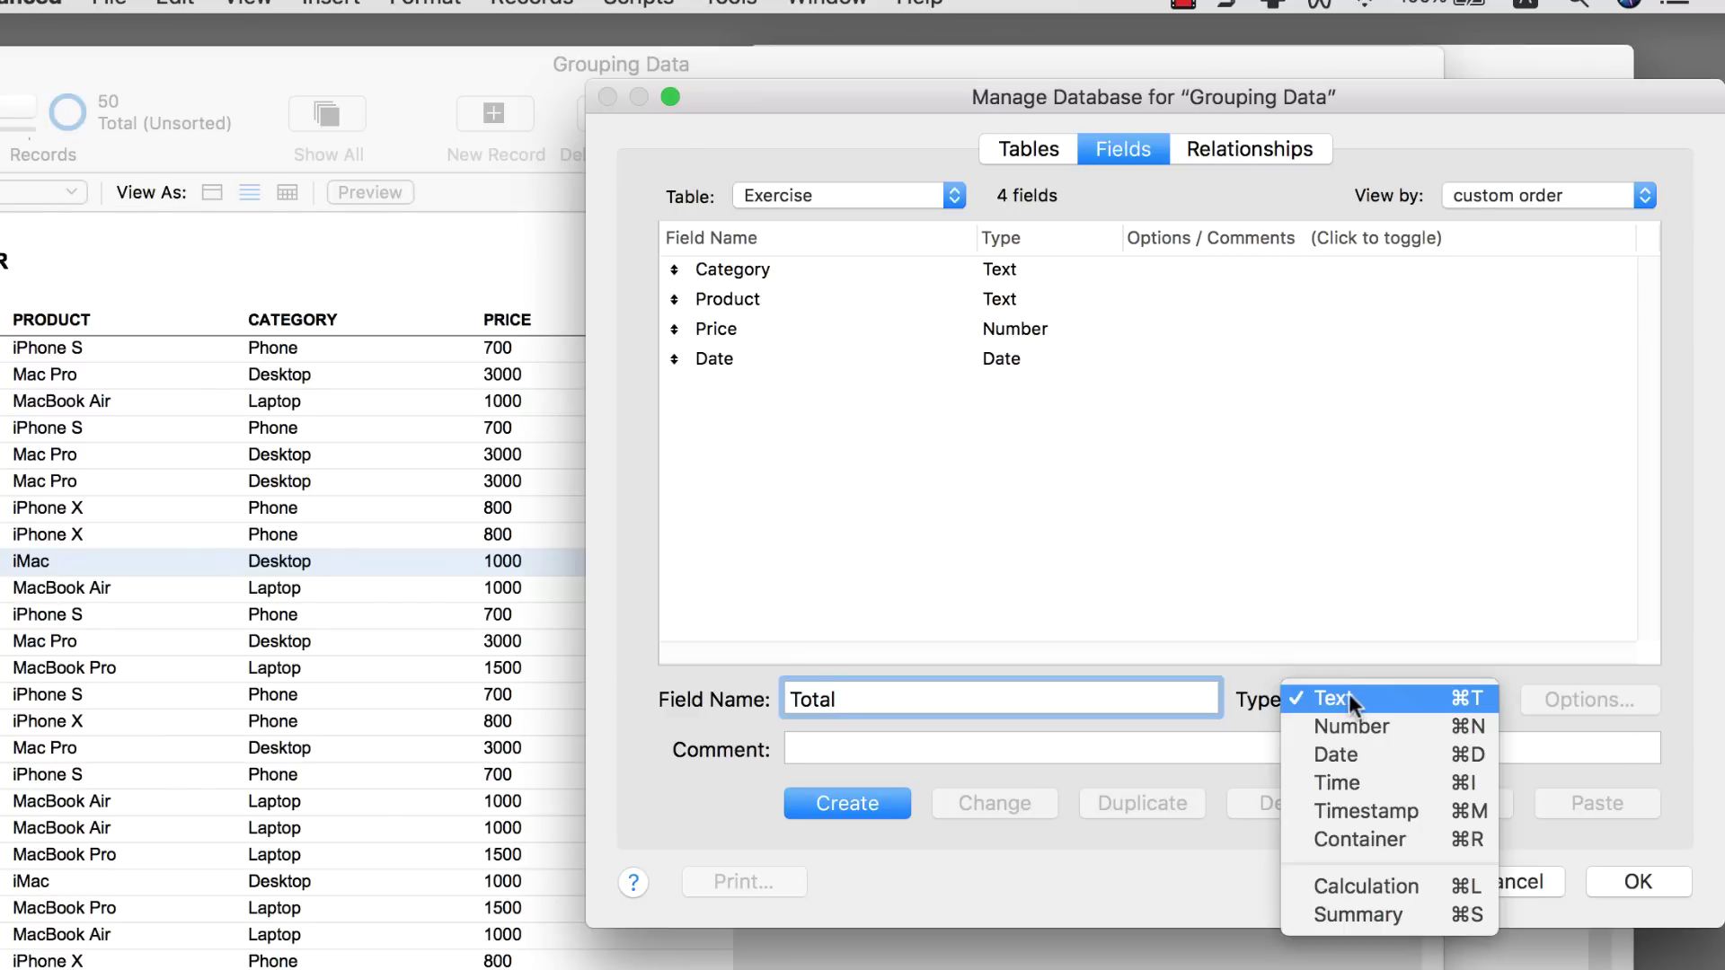
click(1357, 917)
click(1658, 881)
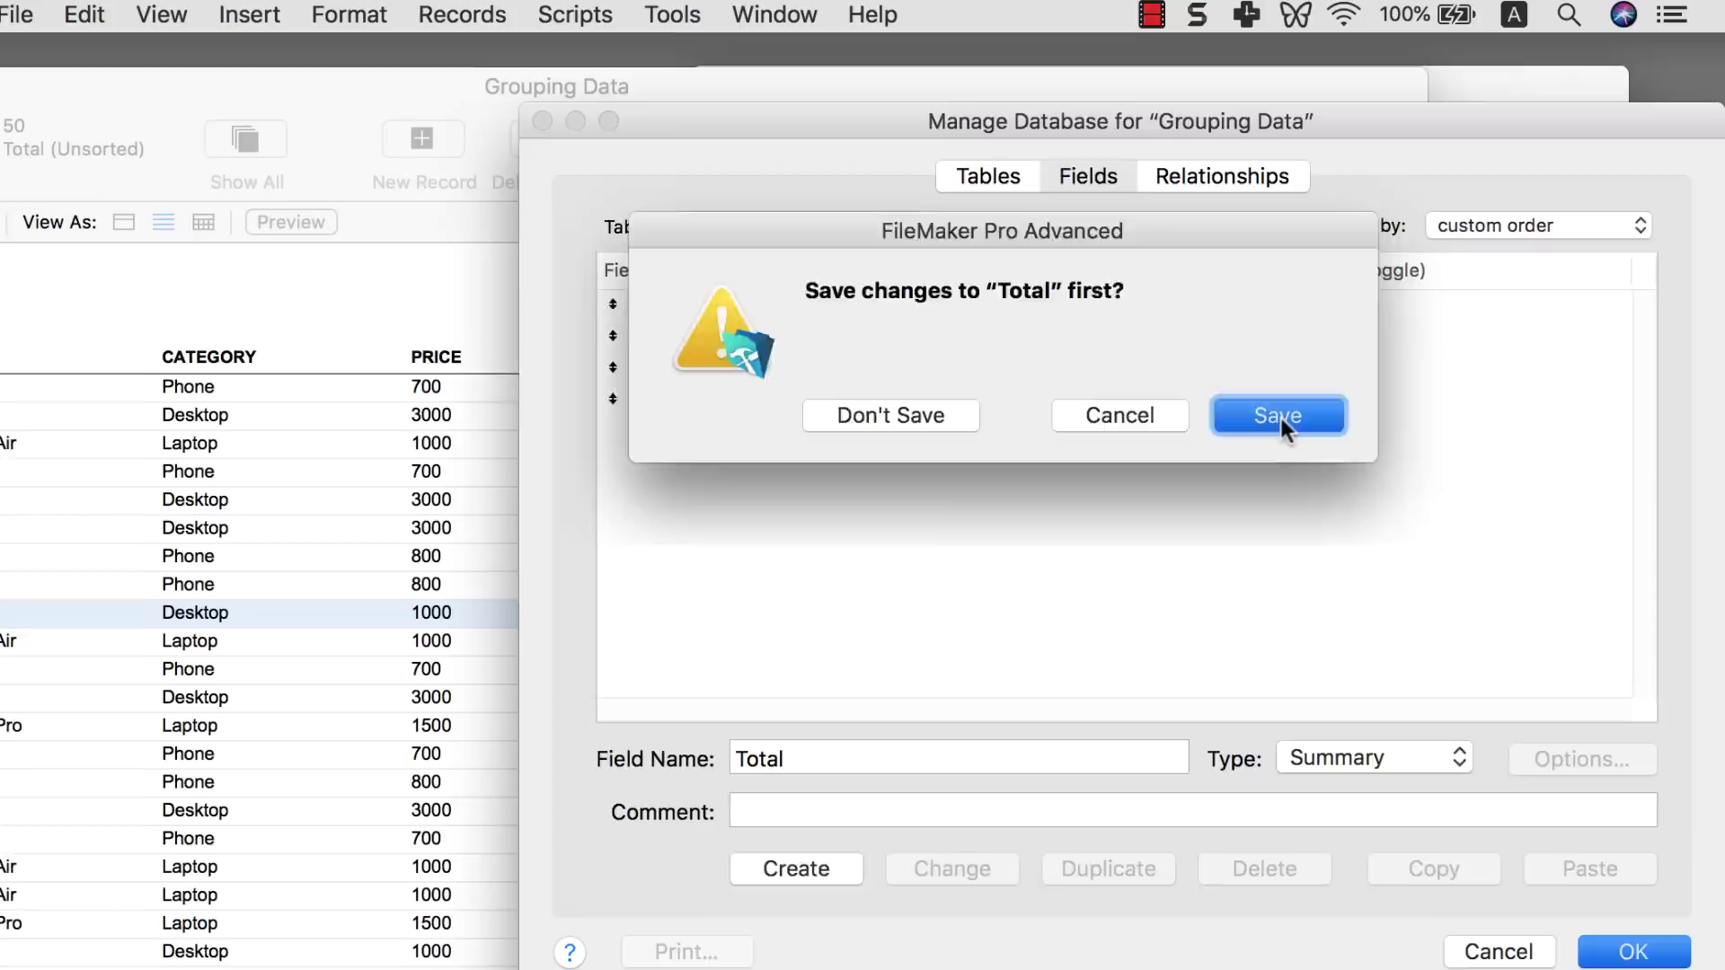
click(1295, 381)
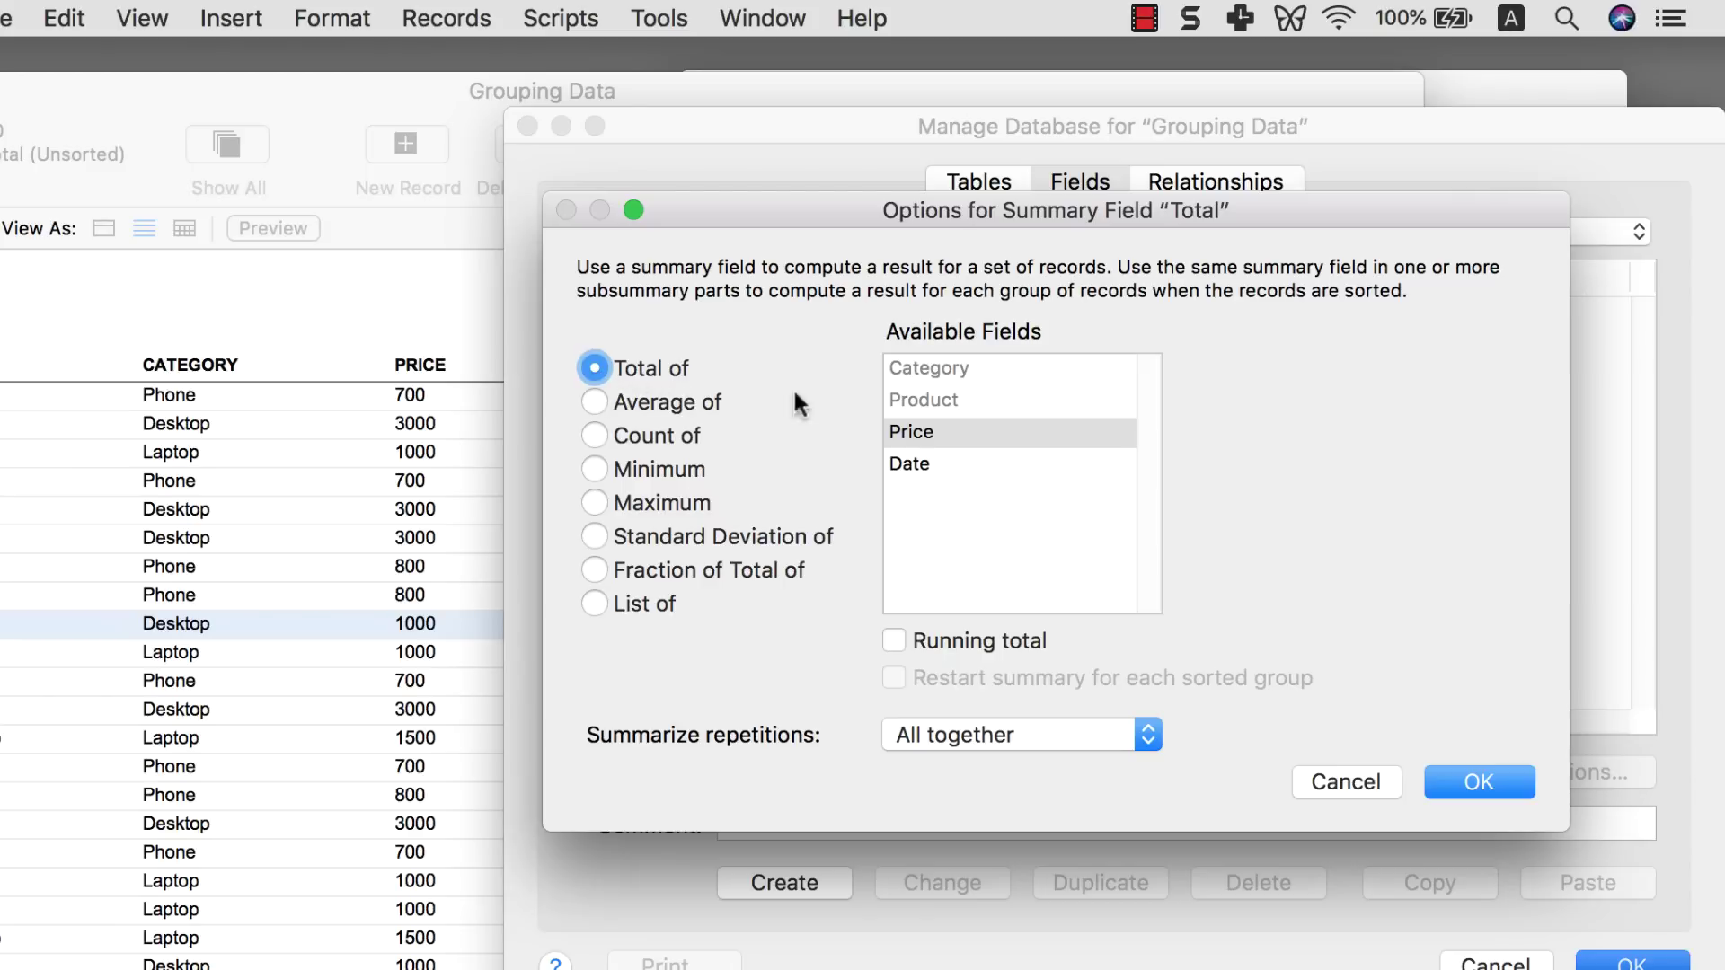
click(902, 433)
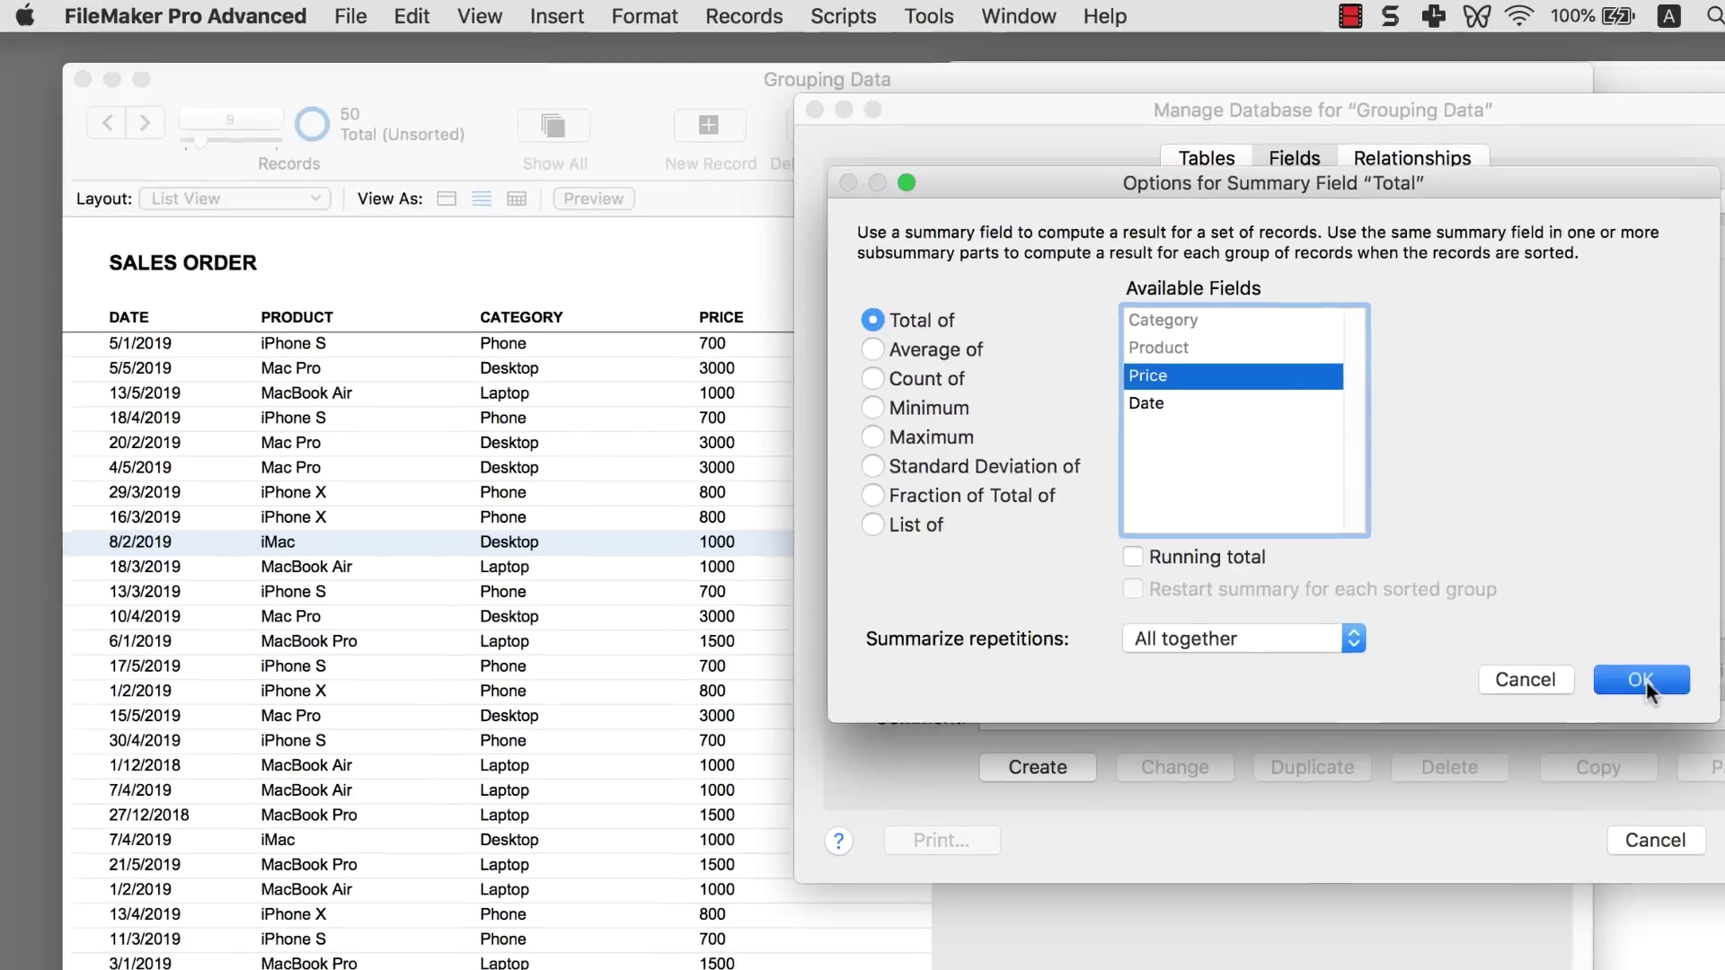
click(1641, 680)
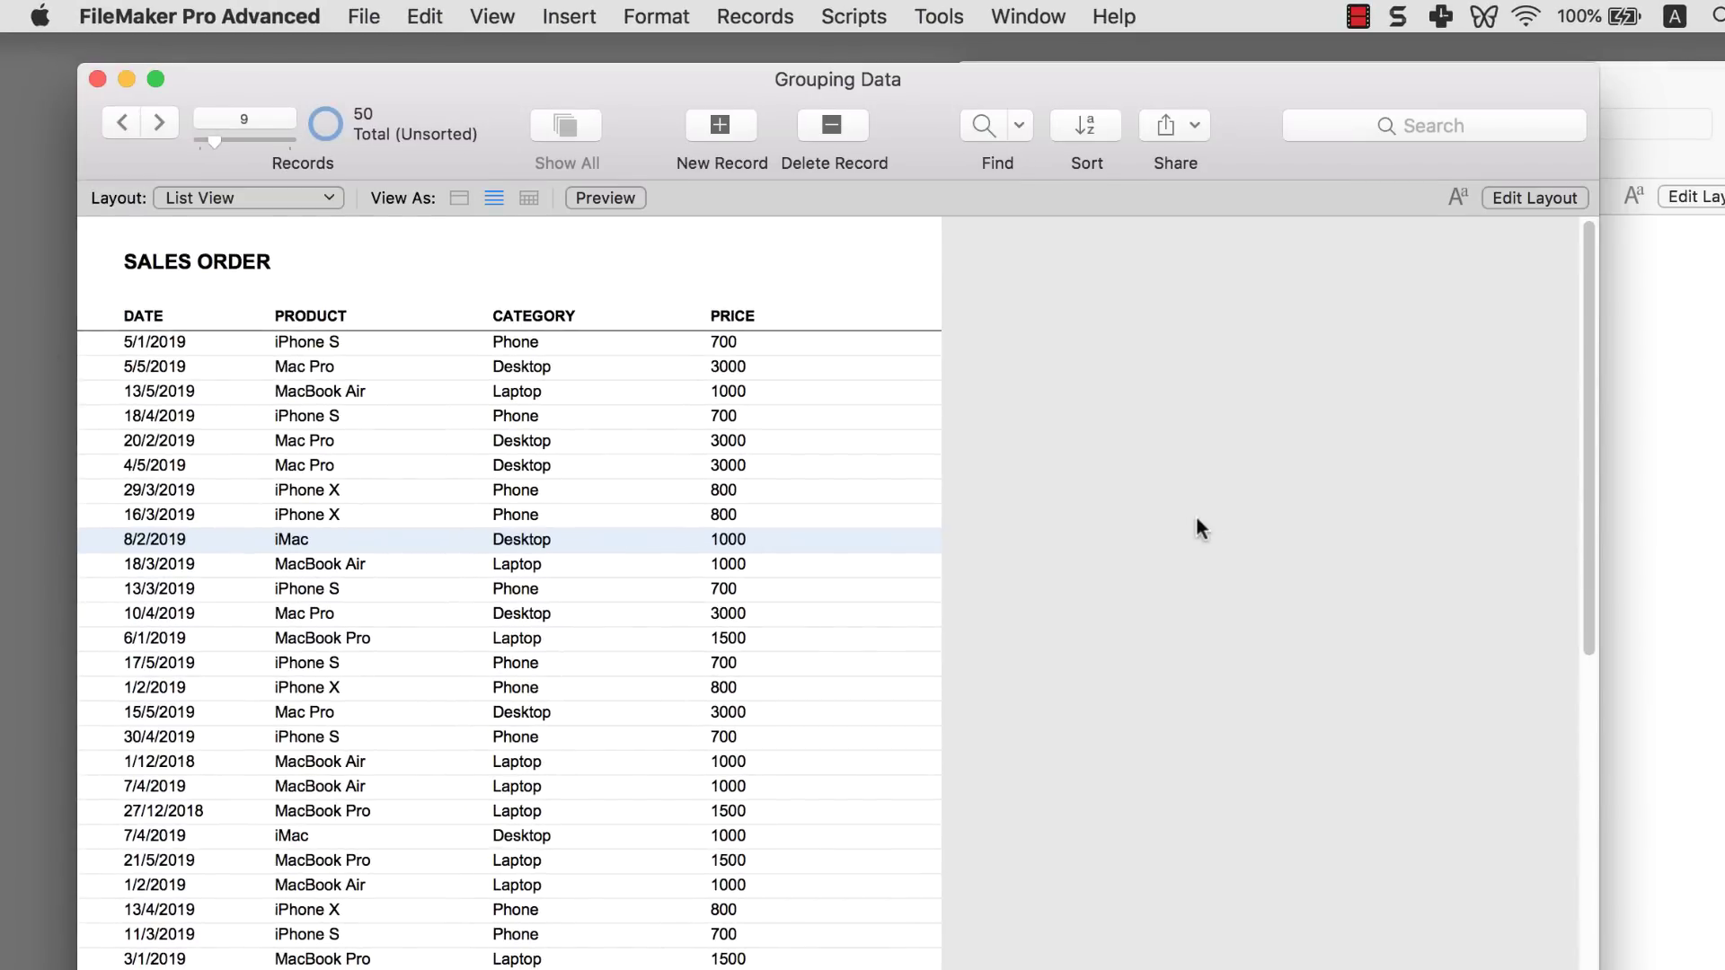
- Copy the body's Price field into the header, level with the report title and lined up with the Price column
key(super+l)
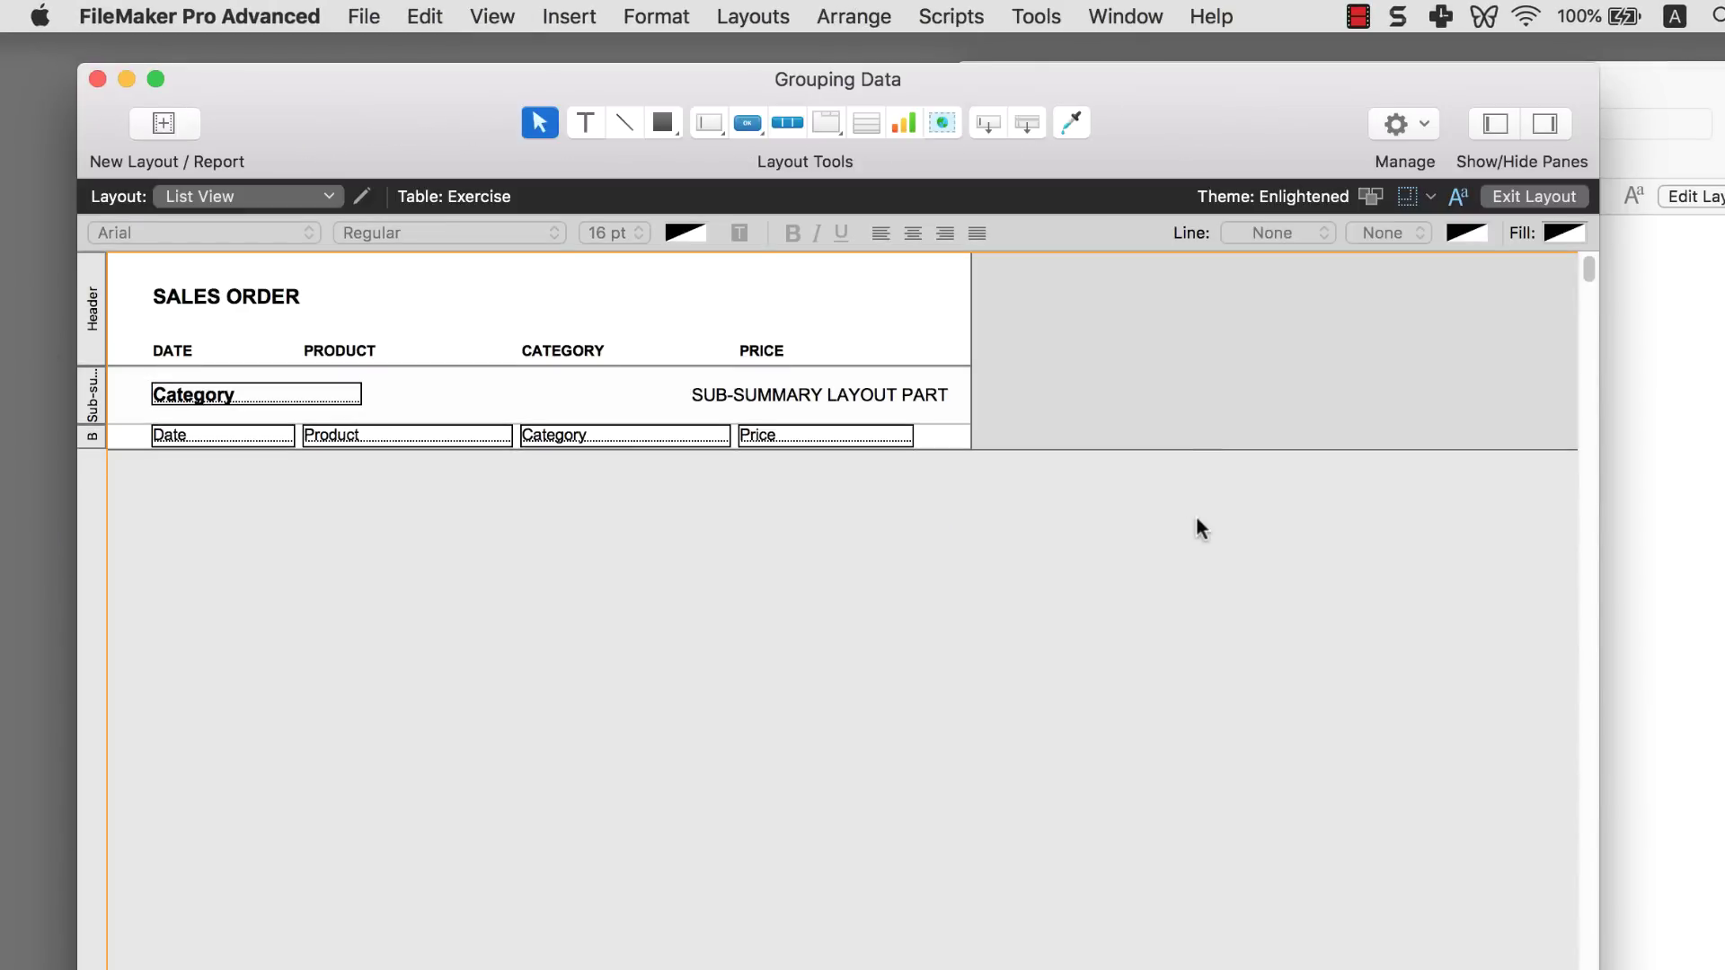
click(848, 440)
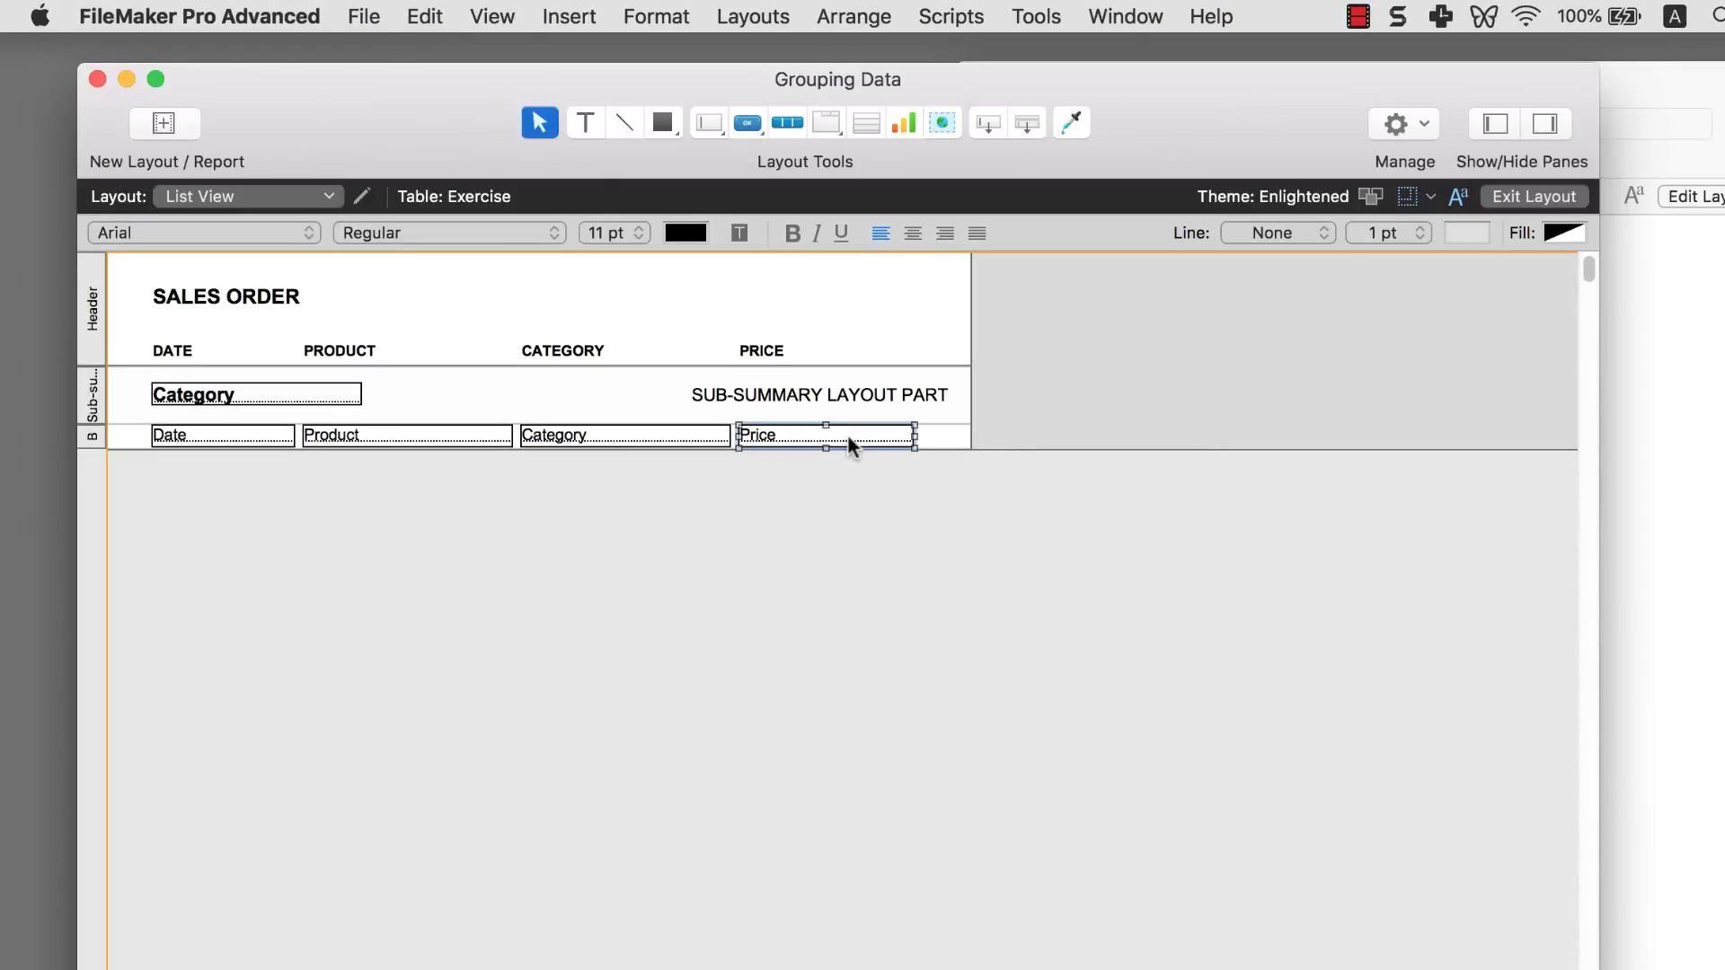
click(830, 290)
key(super+v)
drag(832, 289, 821, 293)
click(100, 309)
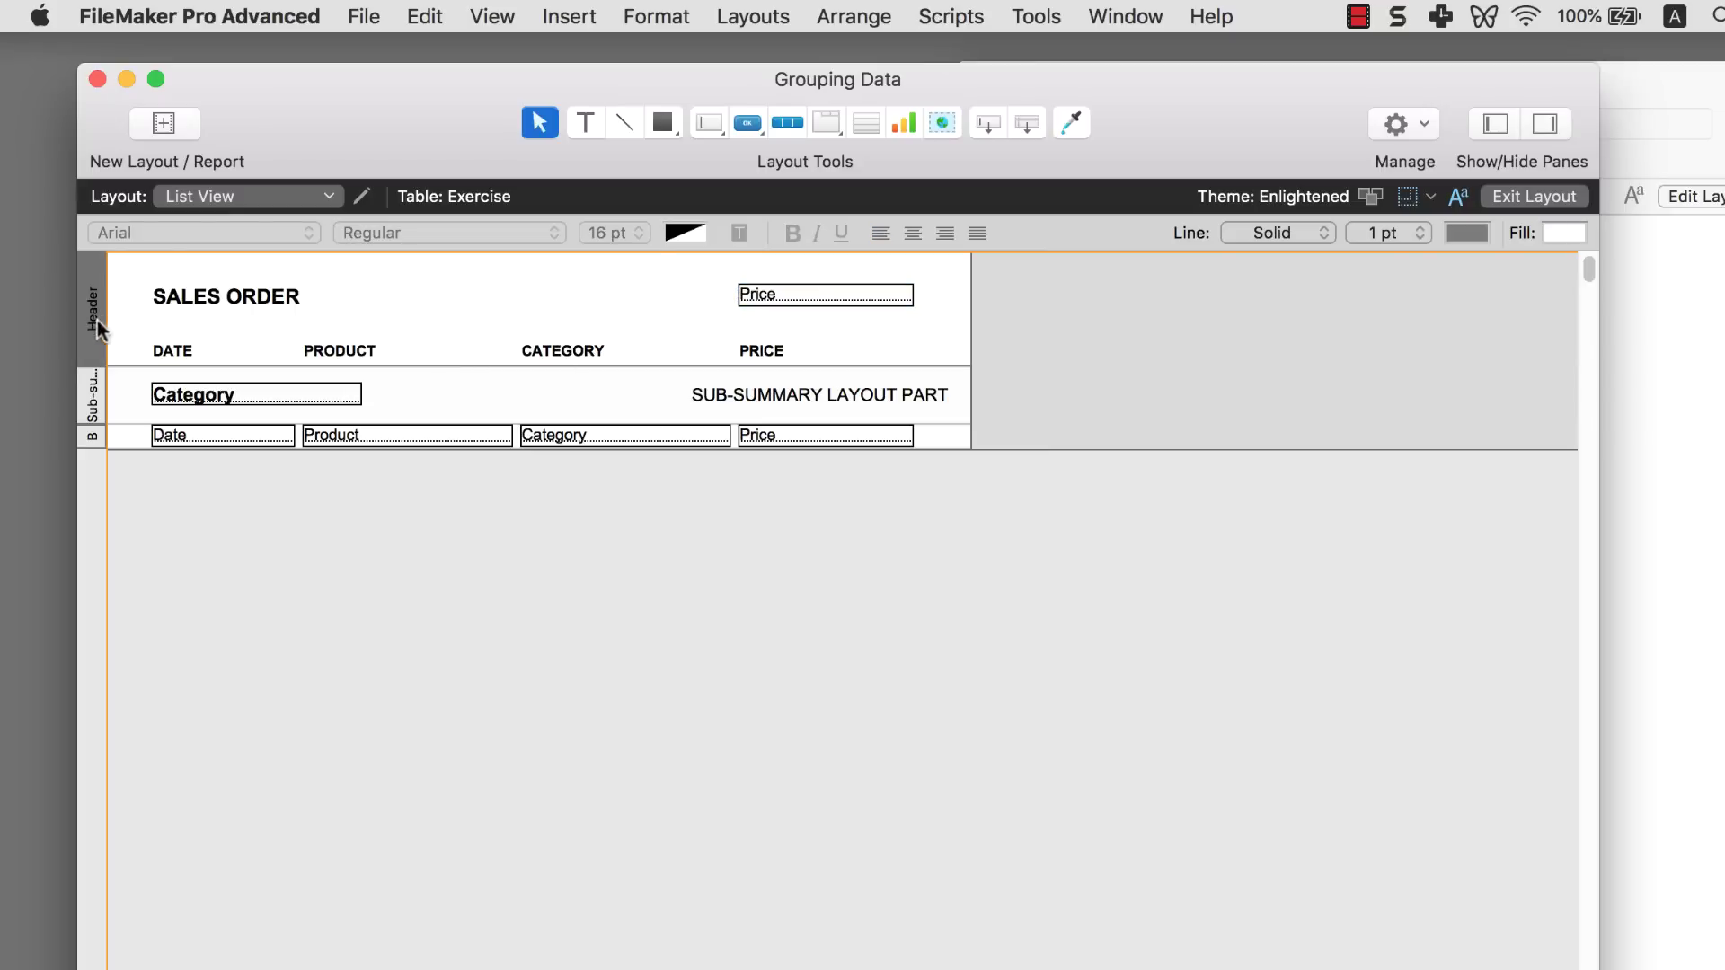
- Reassign the header's copied Price field to the Total summary field and return to the record list
double_click(817, 295)
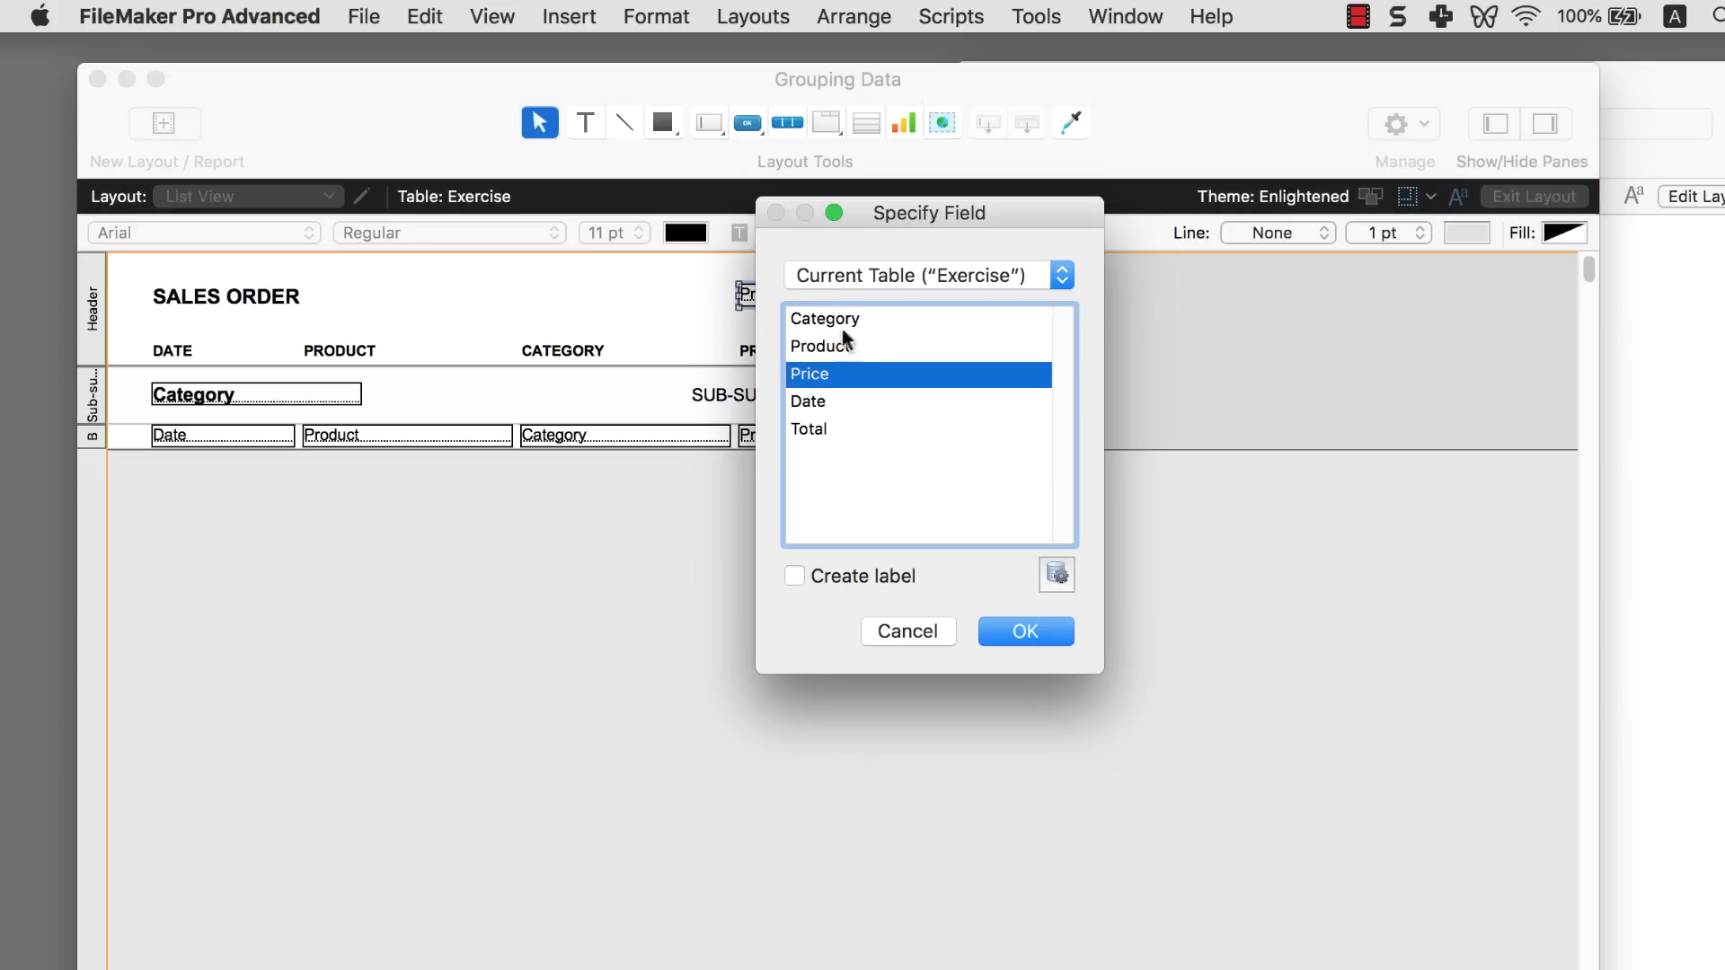
double_click(807, 428)
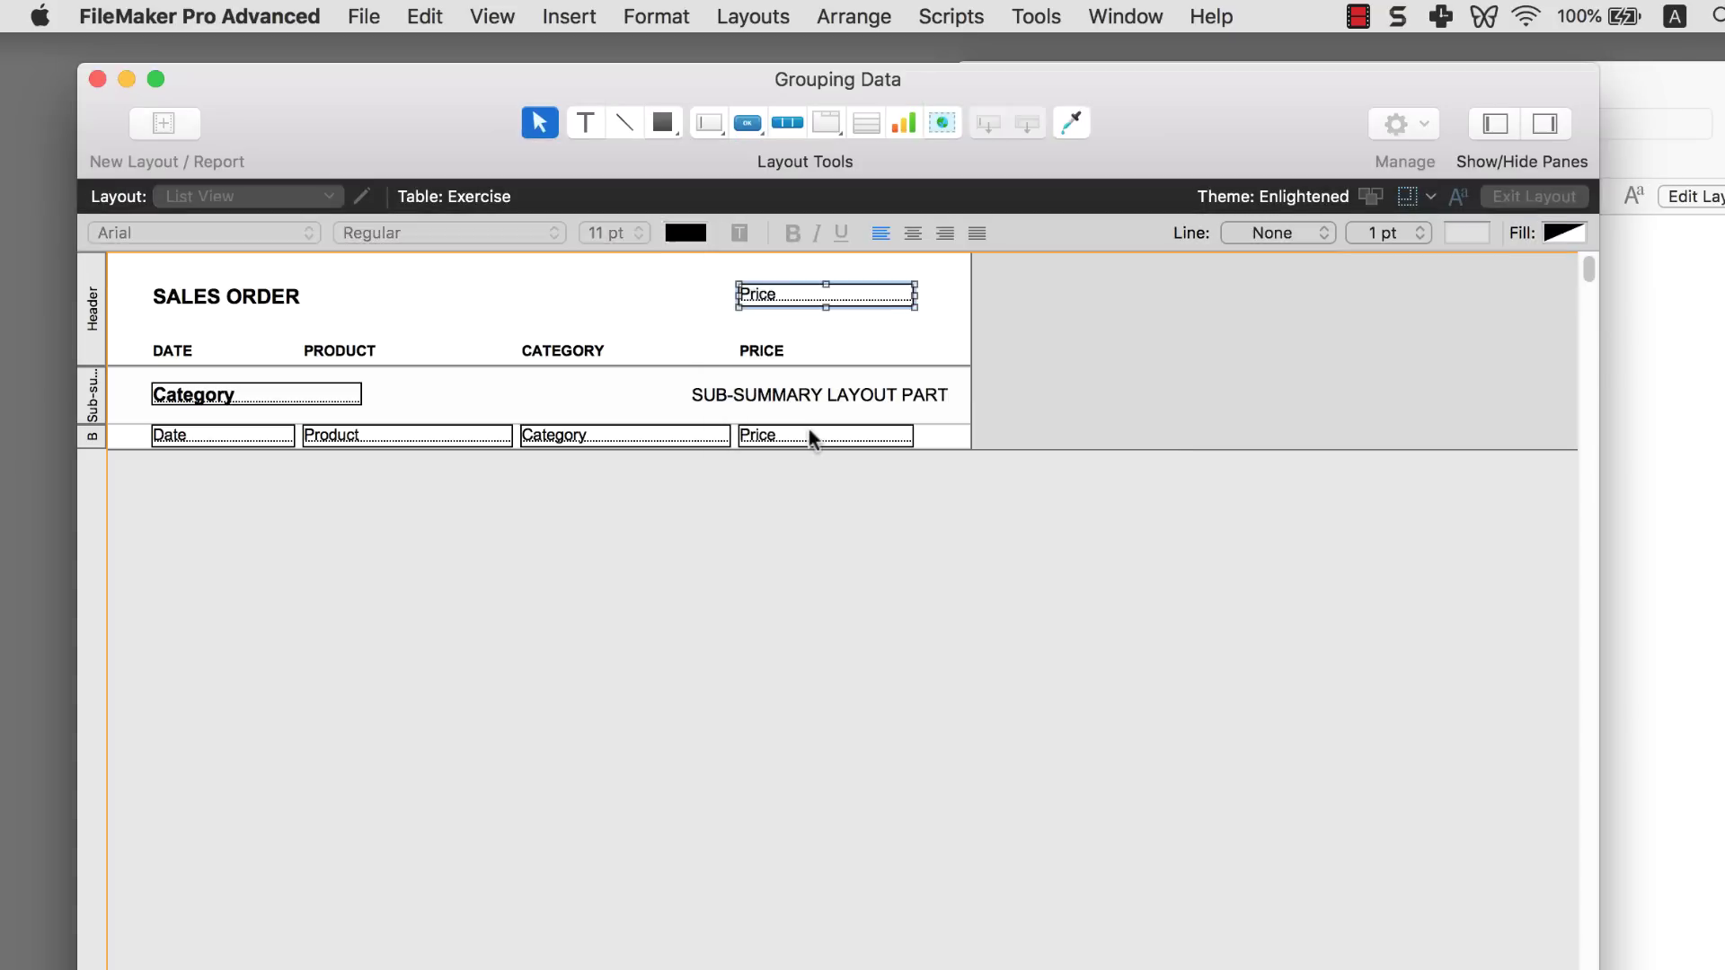
click(996, 352)
key(super+b)
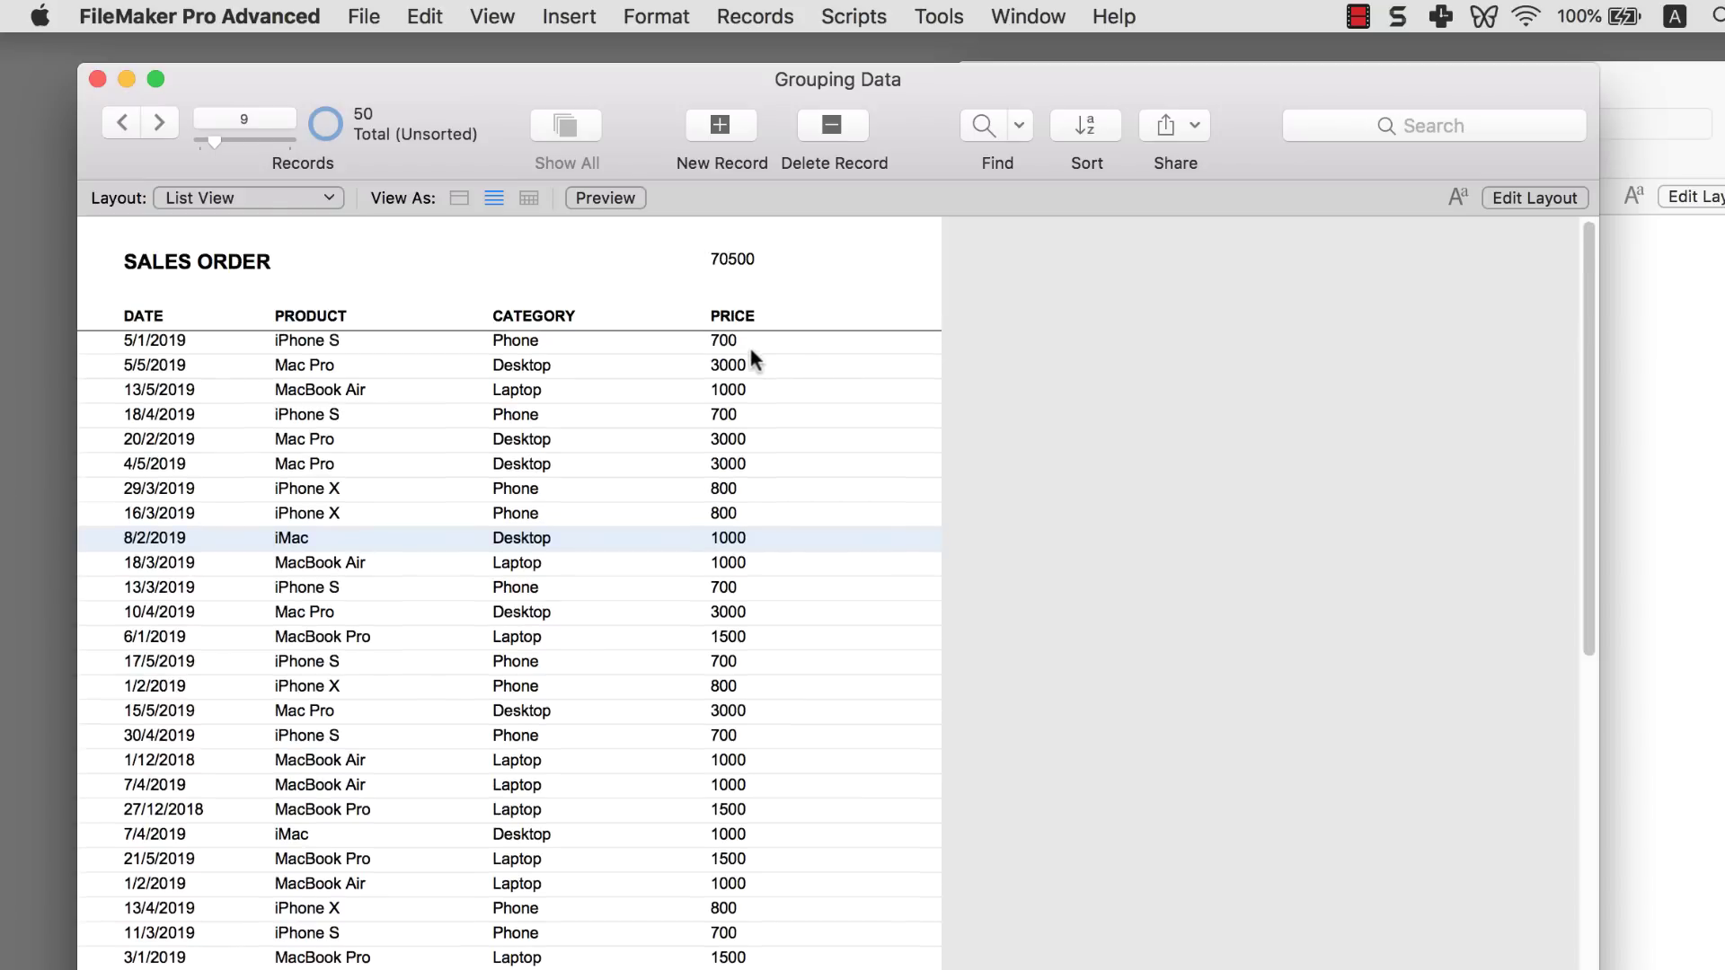
- Find the records whose category is Desktop
scroll(748, 346, down, 5)
scroll(732, 315, down, 4)
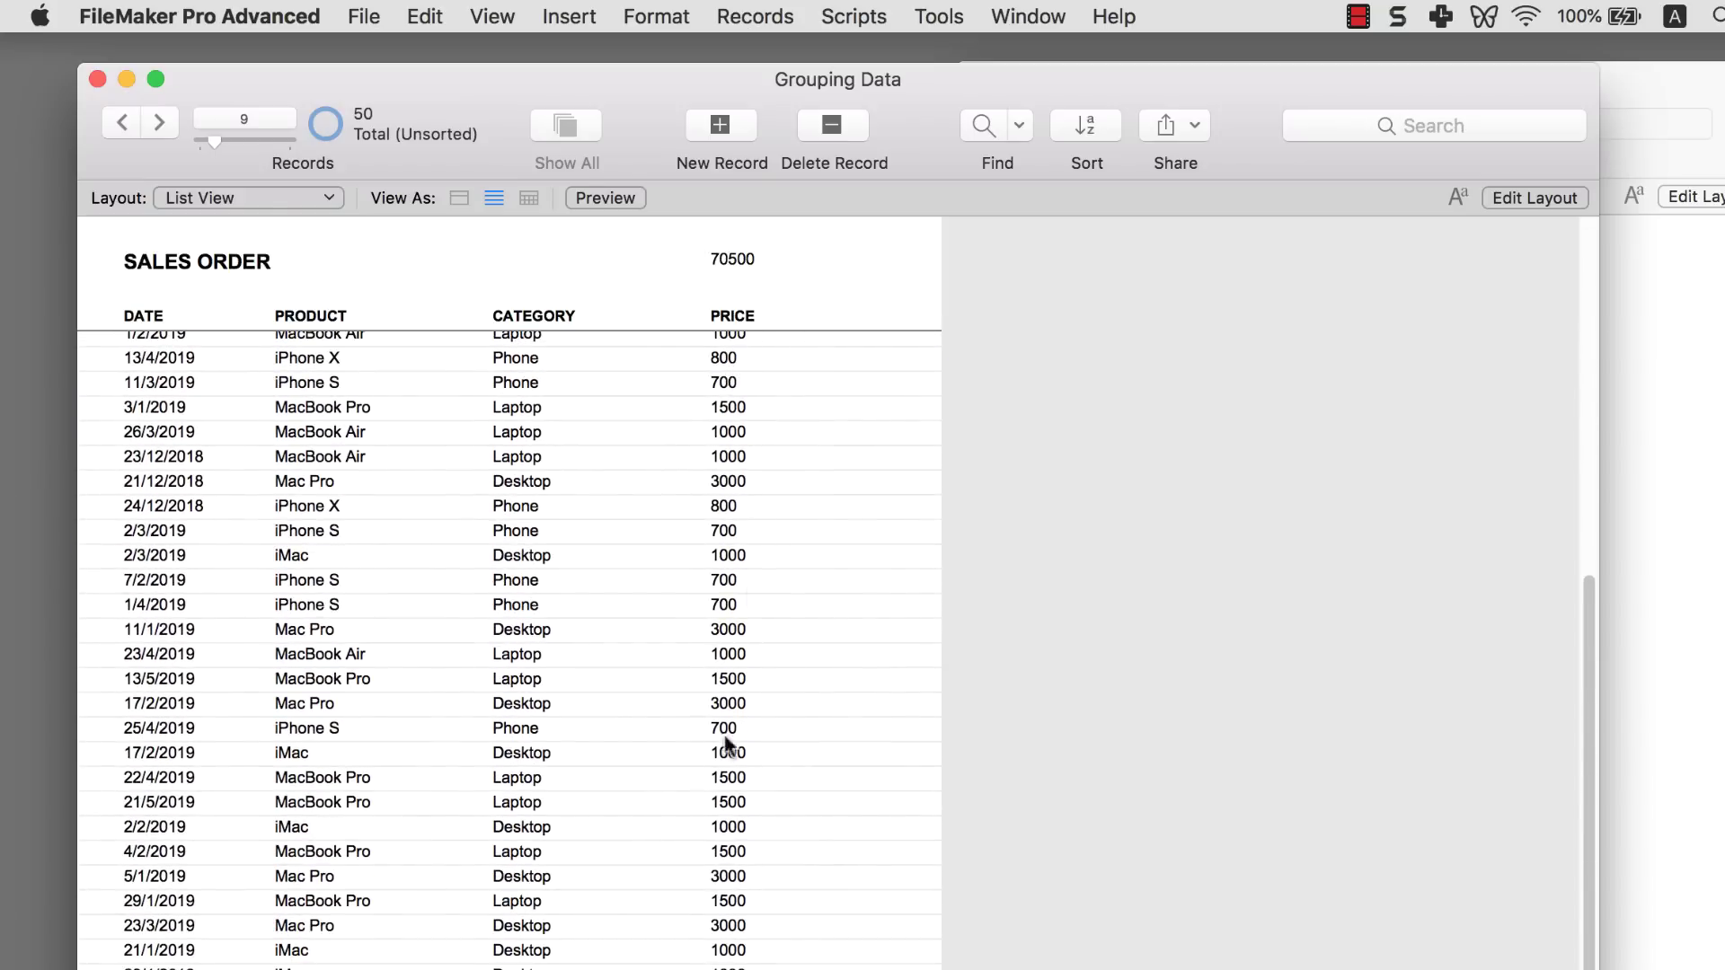
scroll(783, 364, up, 5)
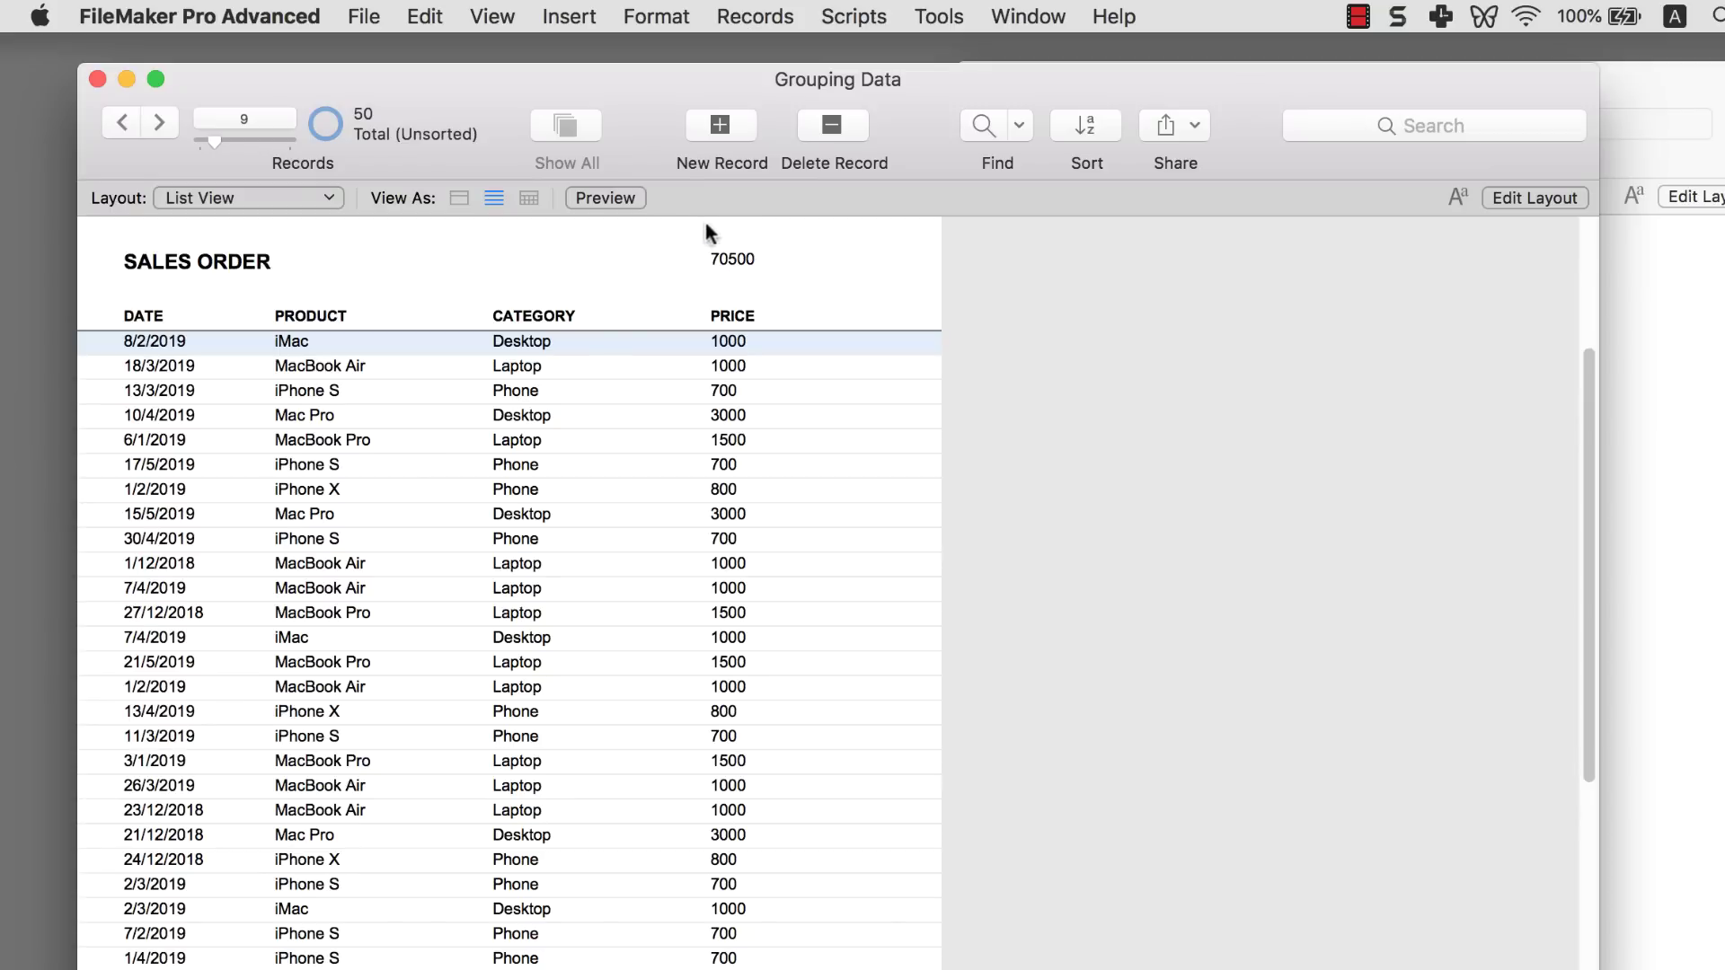
key(super+f)
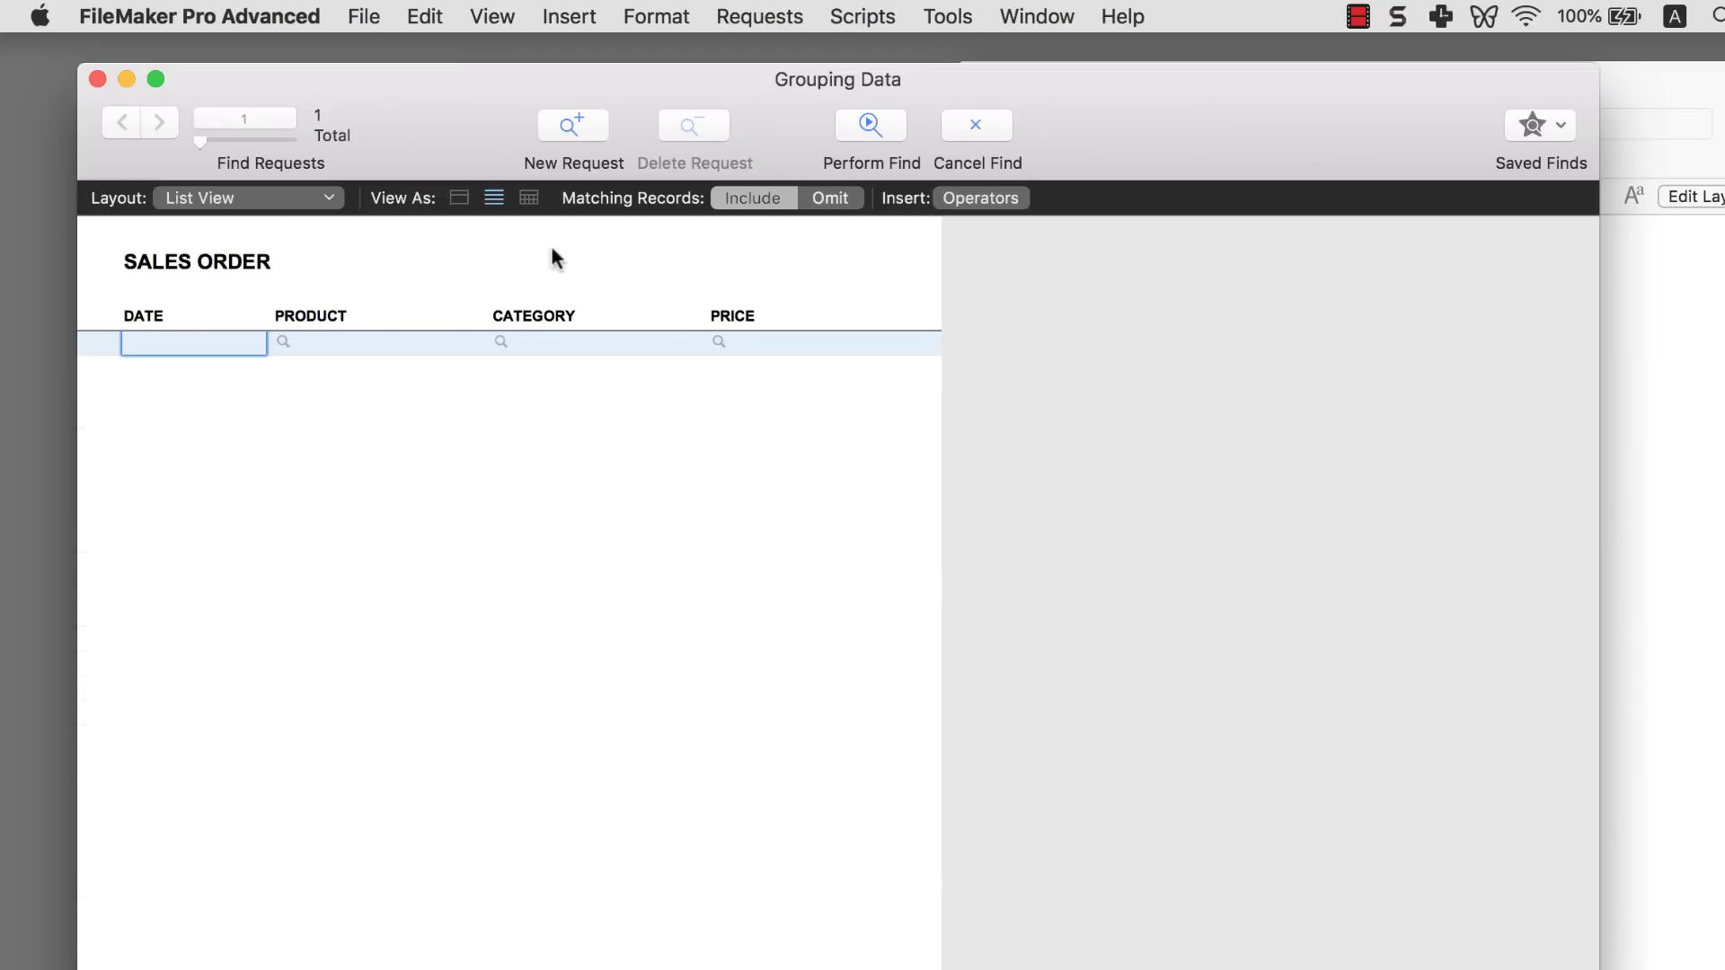
click(542, 338)
text(Desktop)
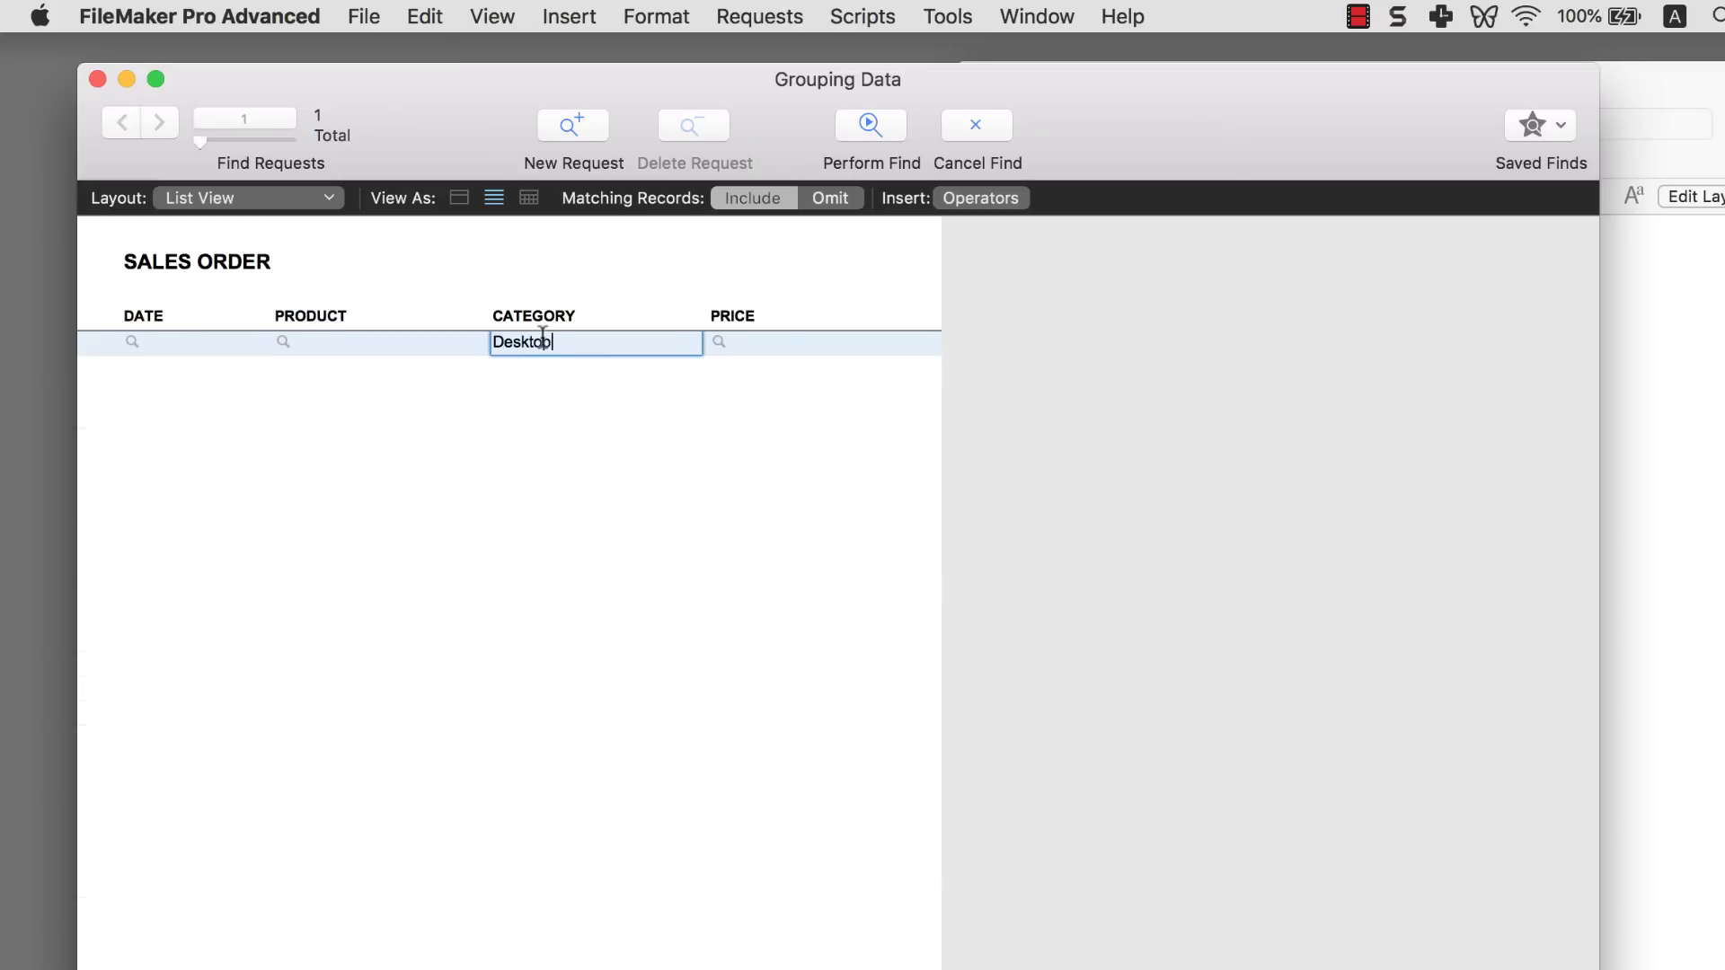
key(Return)
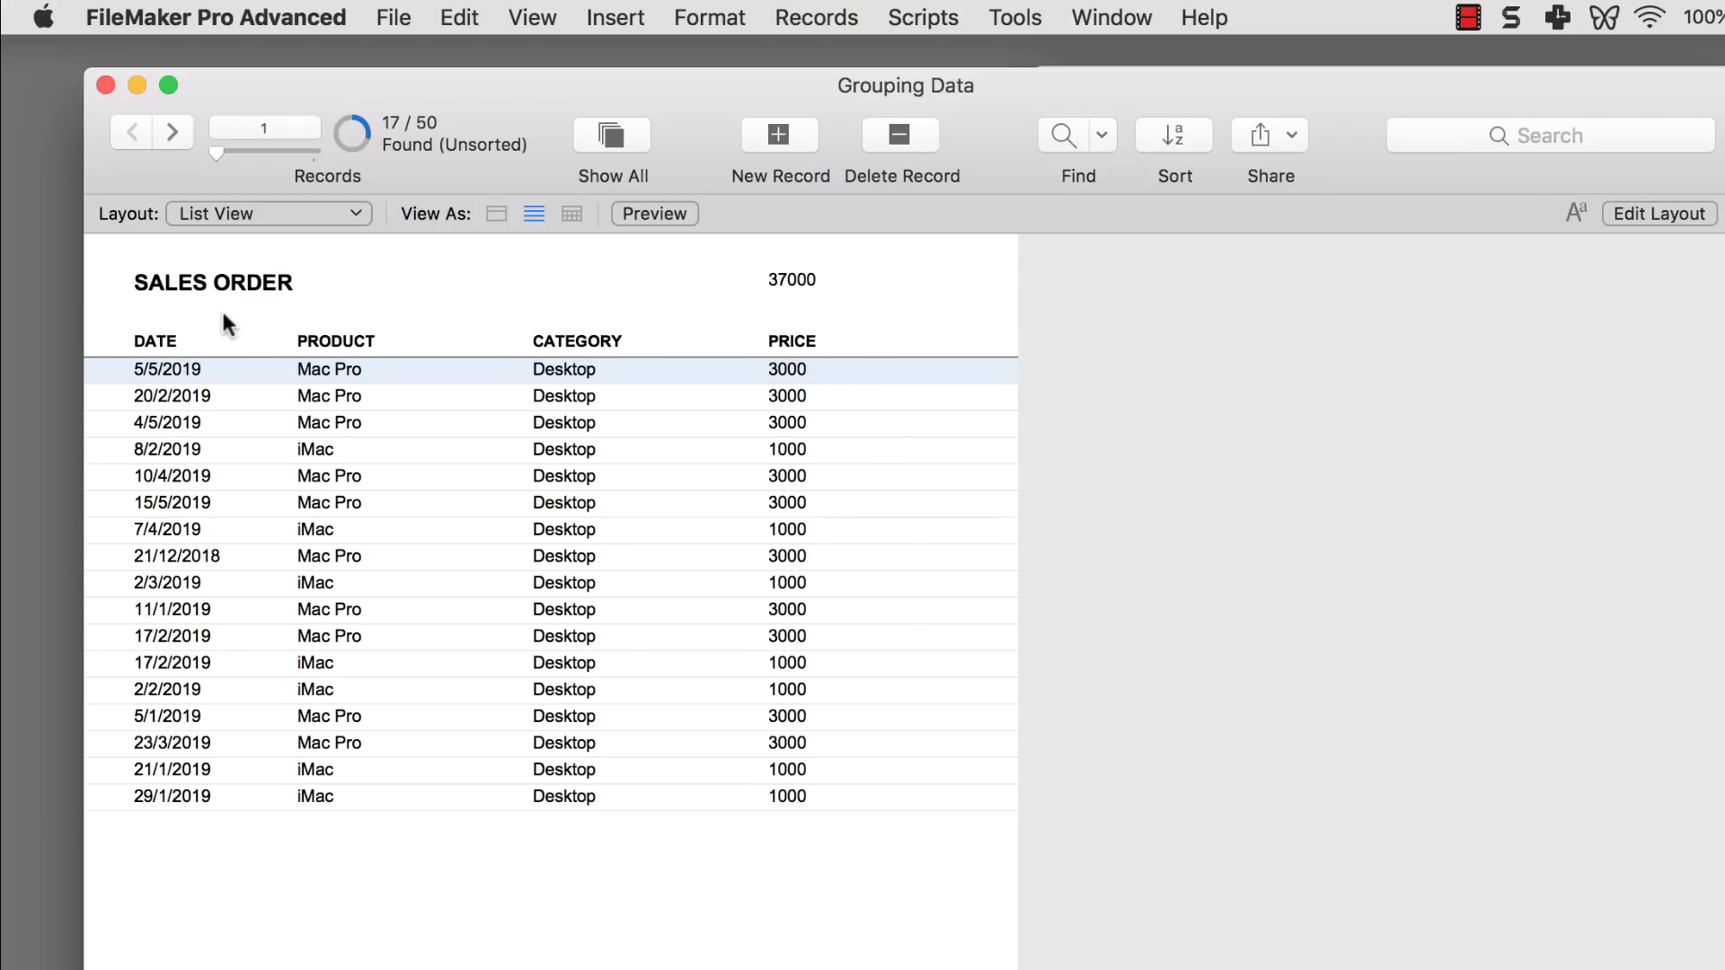
- Move the "SUB-SUMMARY LAYOUT PART" label to the middle of its part, clearing the space under the Price heading
key(super+l)
click(830, 320)
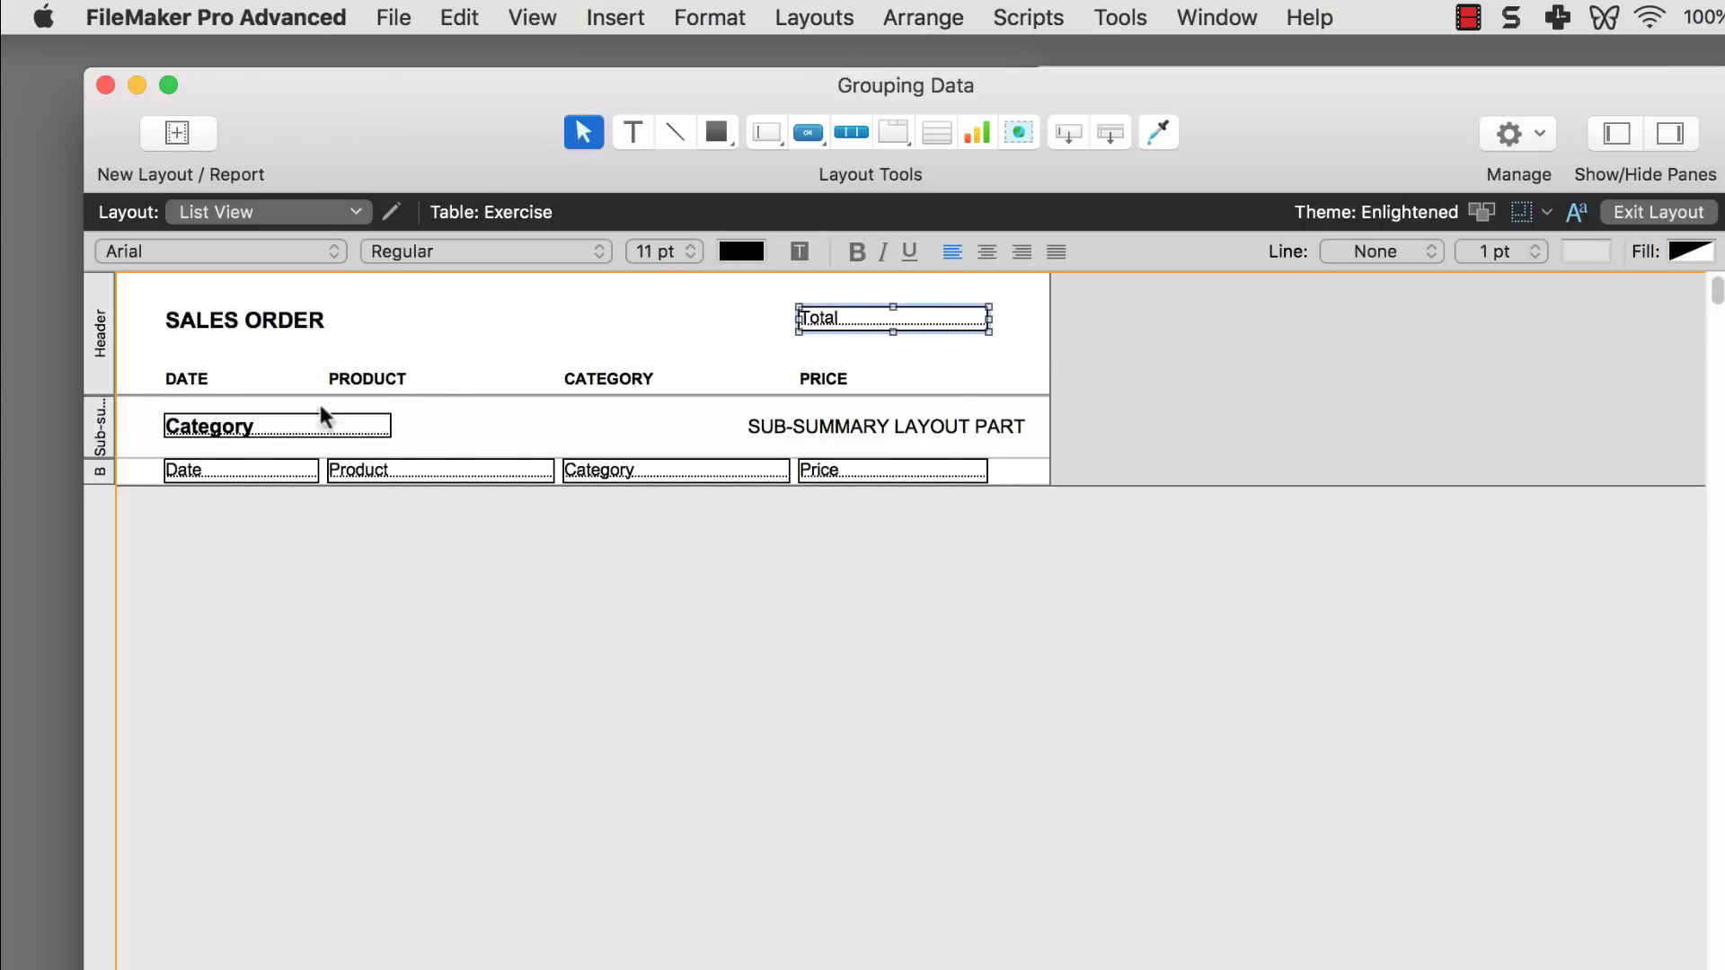
click(98, 435)
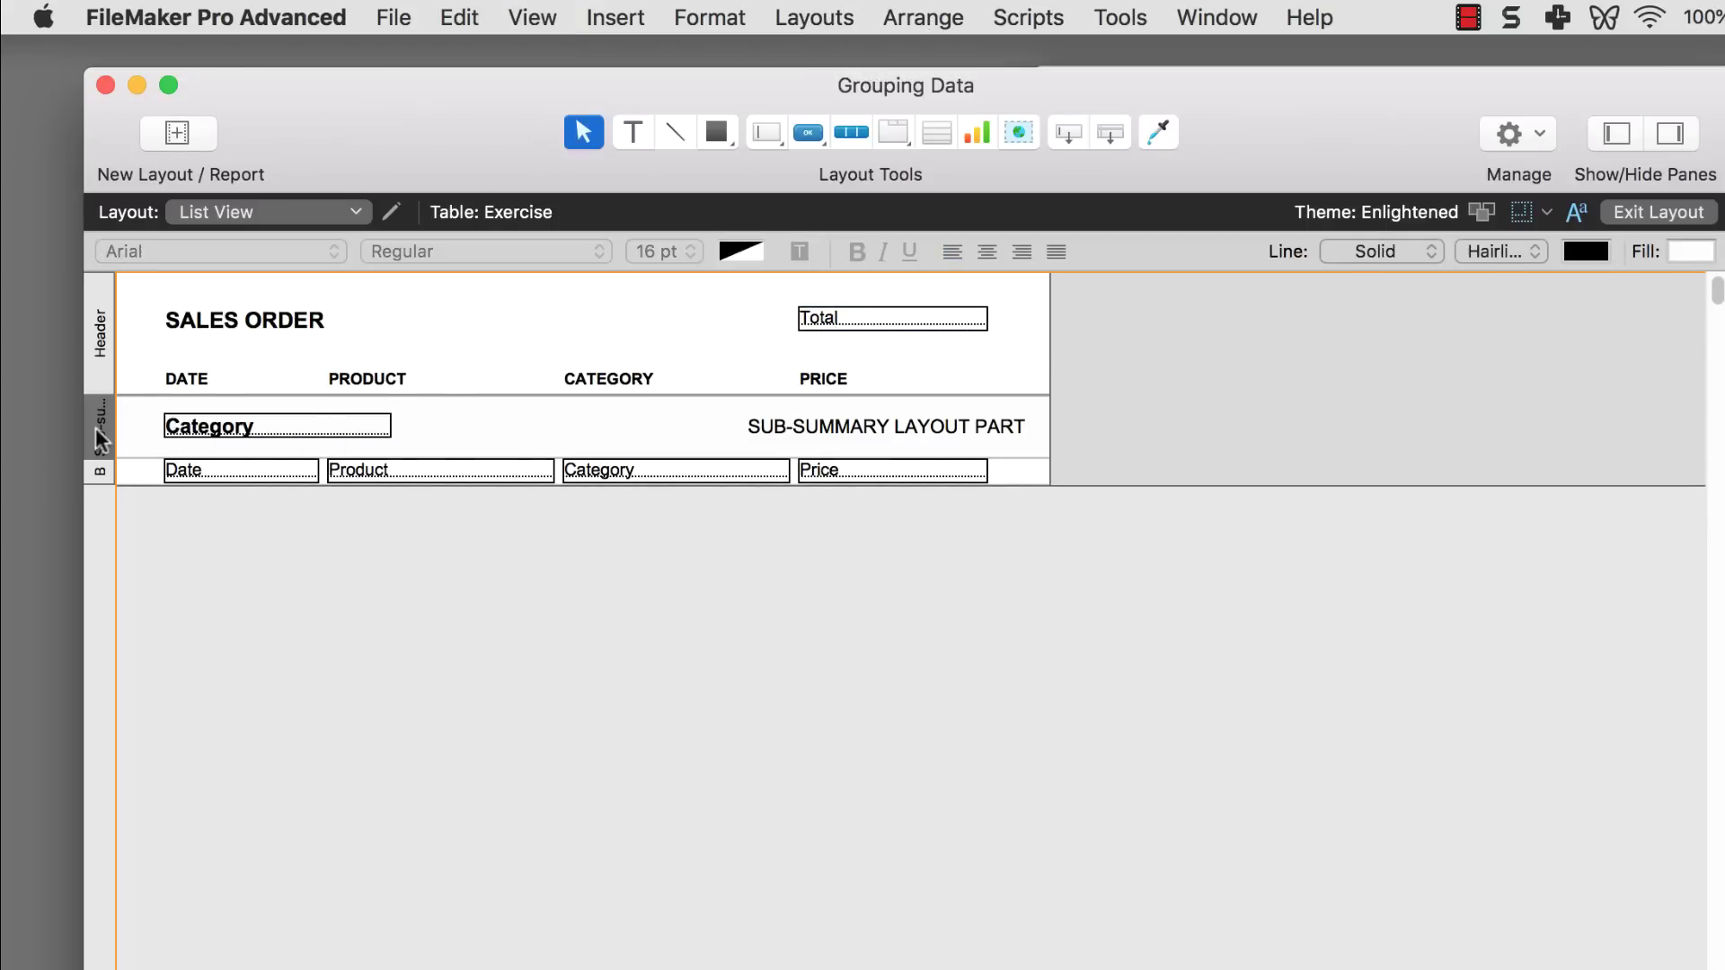
click(845, 320)
drag(869, 433, 573, 424)
- Place a copy of the header's Total field in the sub-summary part above the Price field and return to the record list
click(894, 327)
drag(913, 312, 901, 423)
key(super+d)
key(super+b)
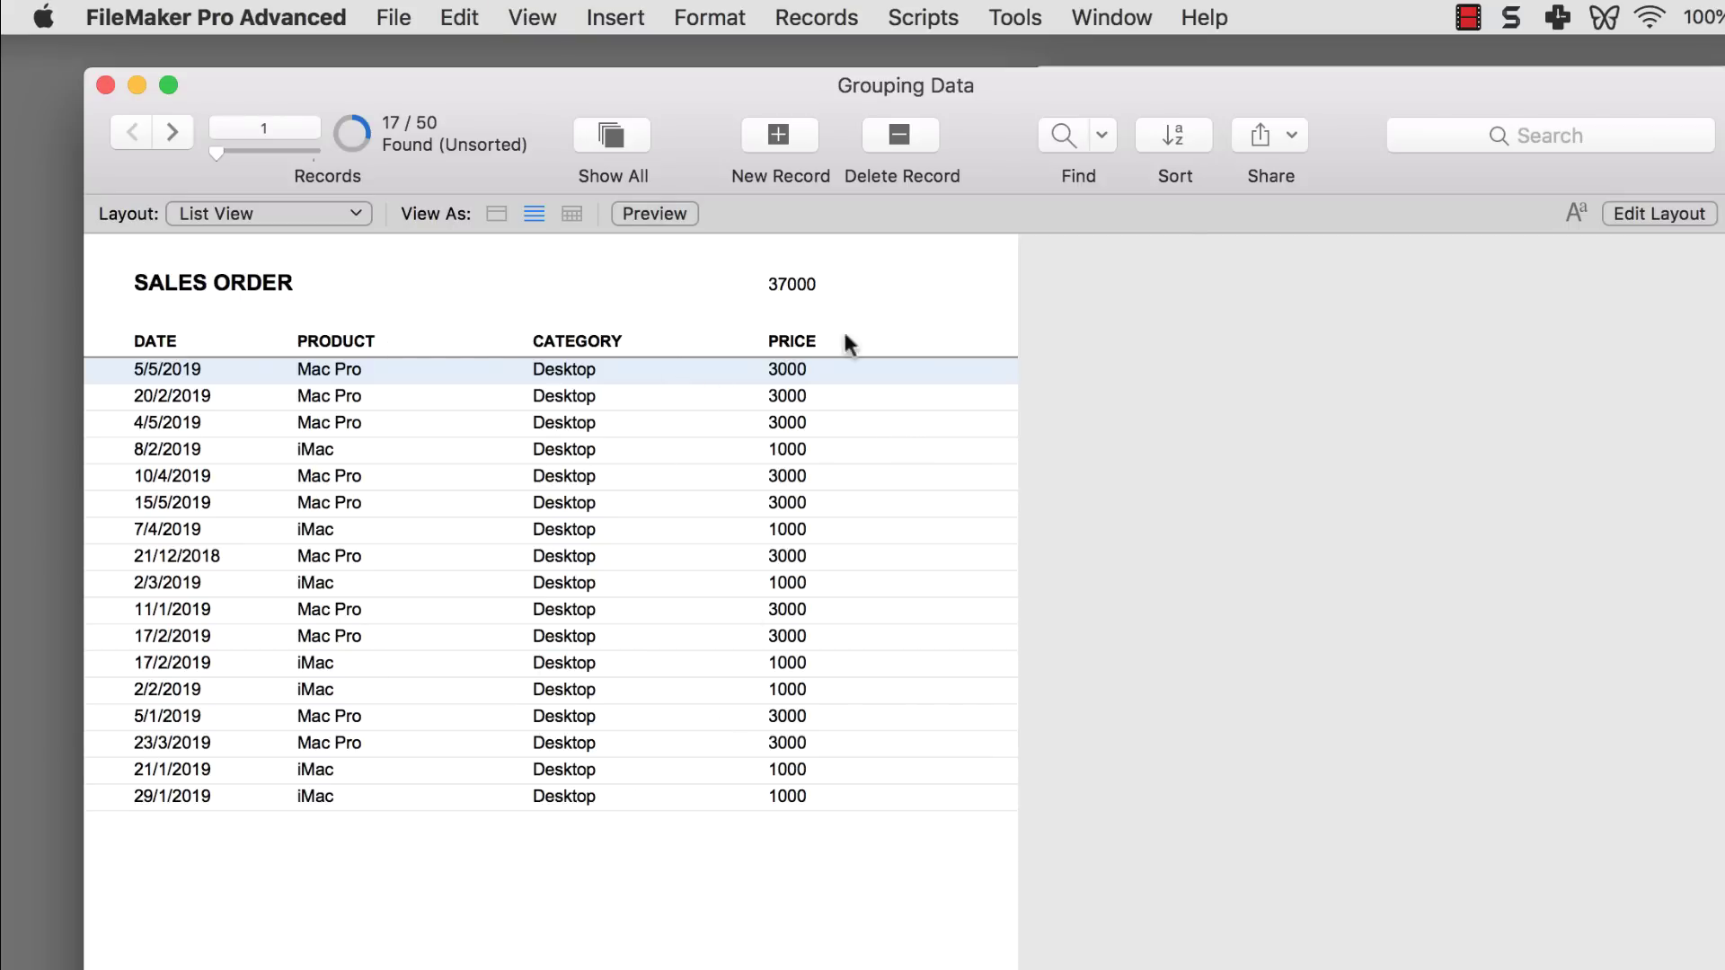
- Sort the found Desktop records by Category and Product in ascending order
click(1177, 136)
click(1271, 281)
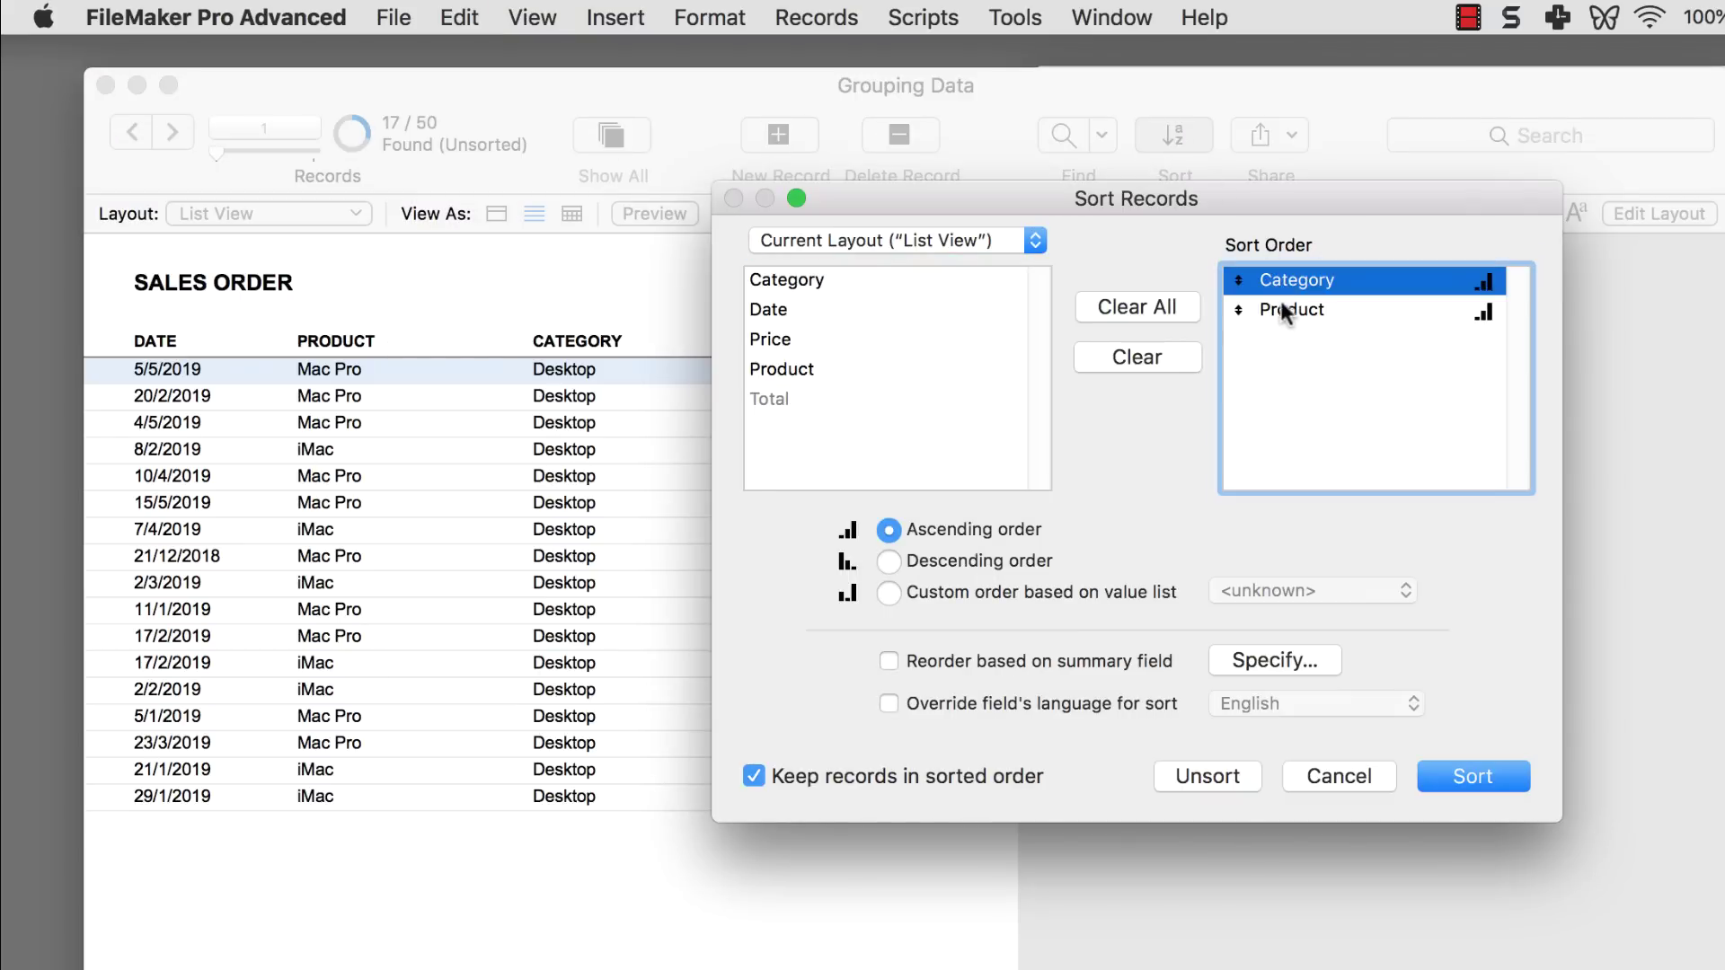
click(1283, 309)
click(1482, 778)
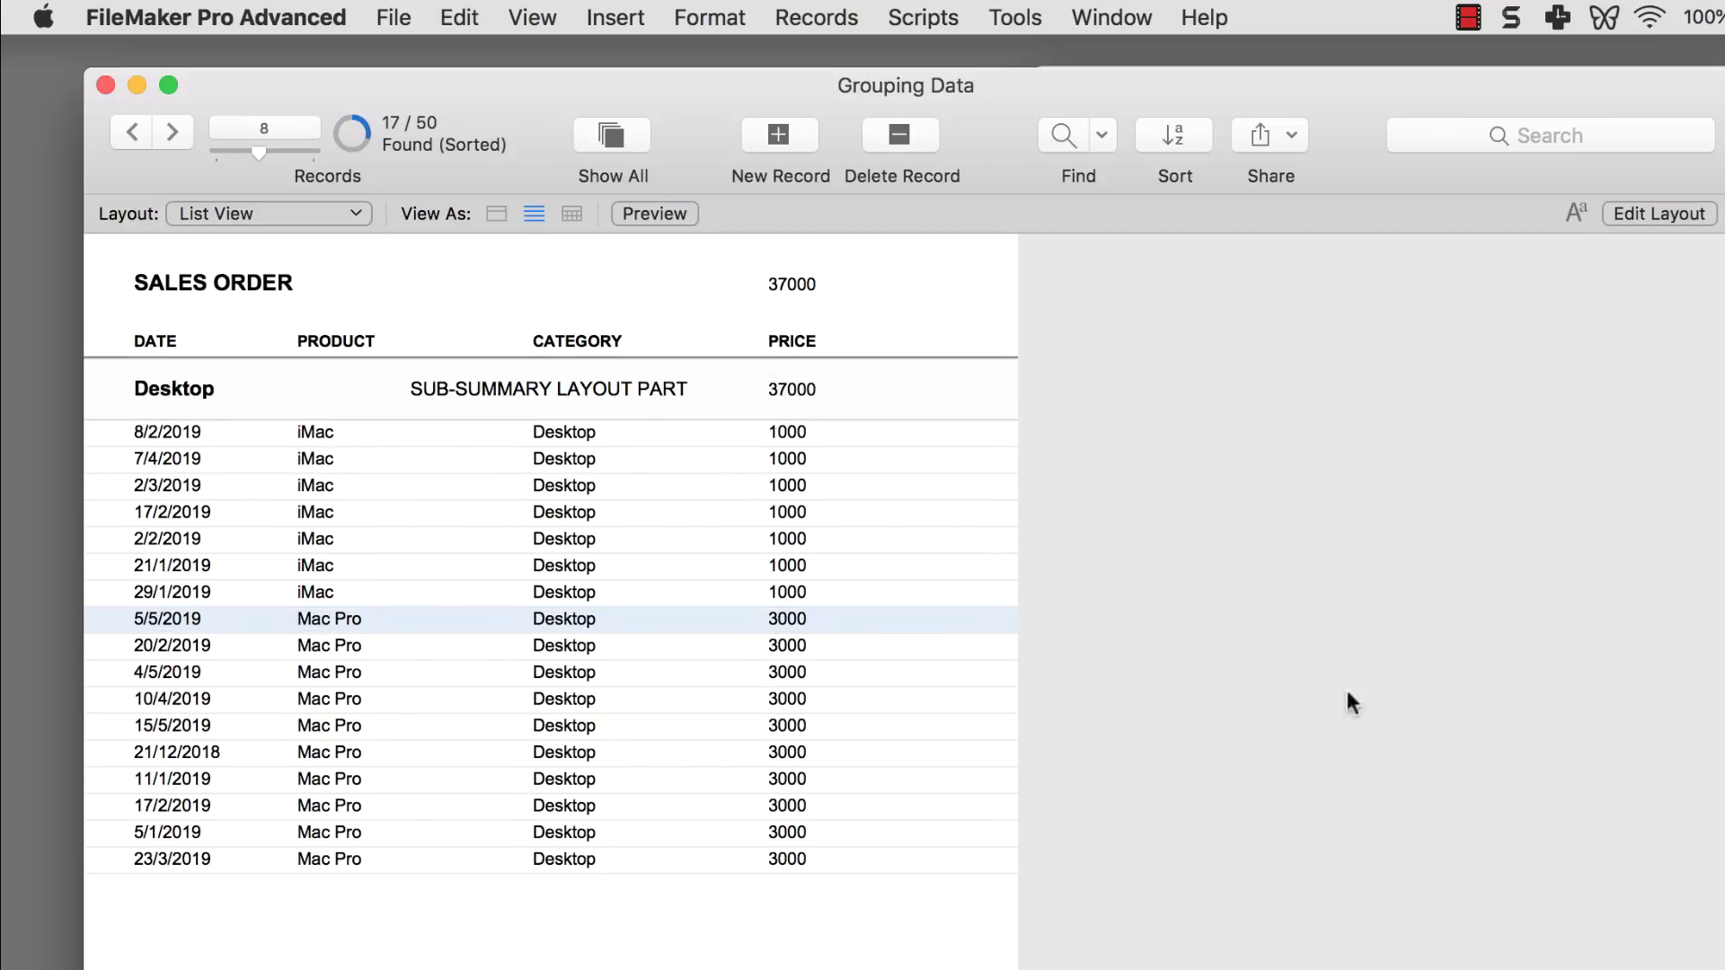
- Show all records and sort them by Category and Product in ascending order
click(611, 138)
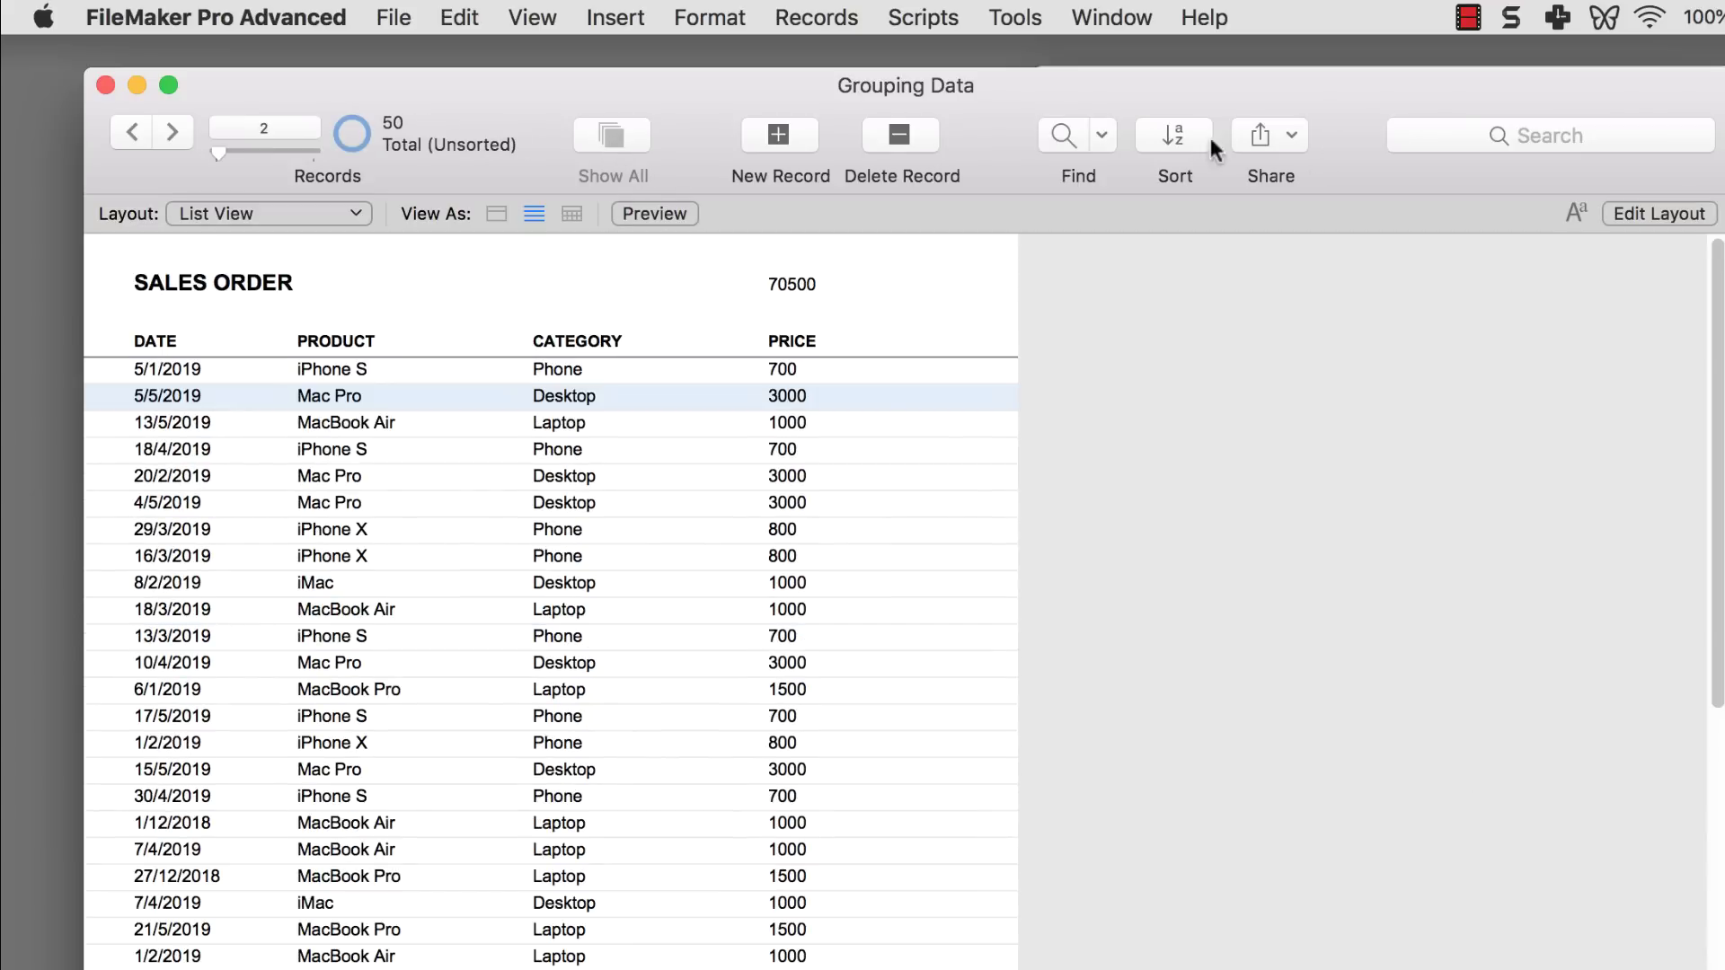
click(1179, 137)
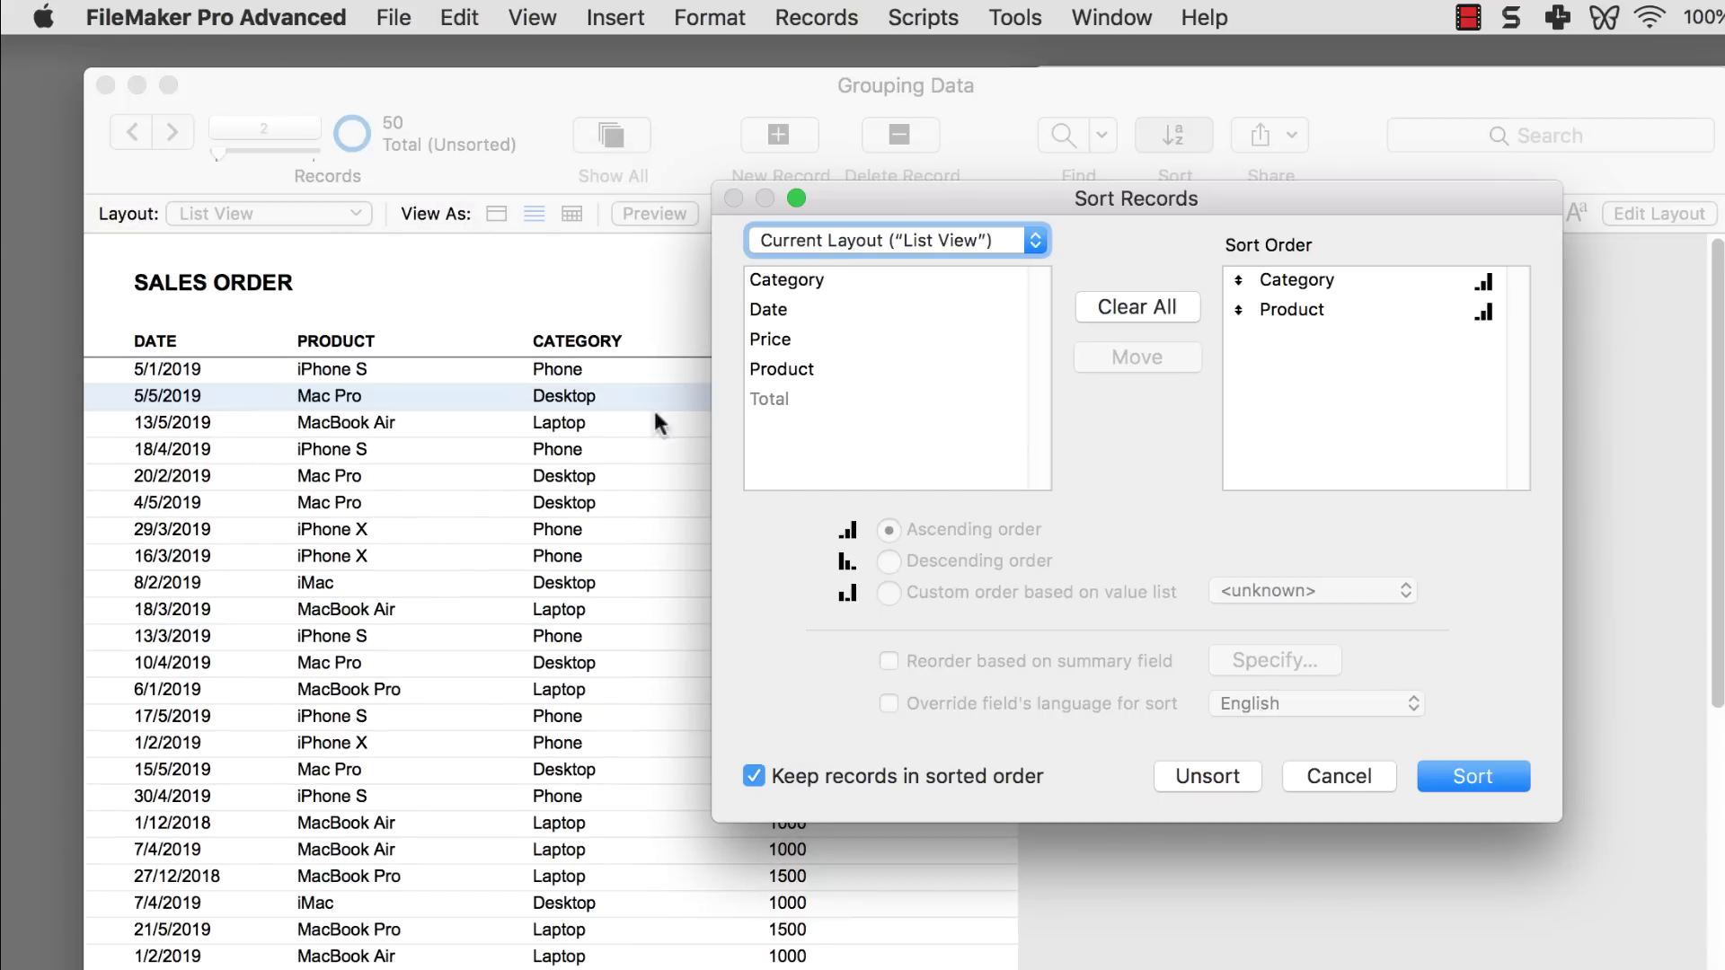
click(1470, 776)
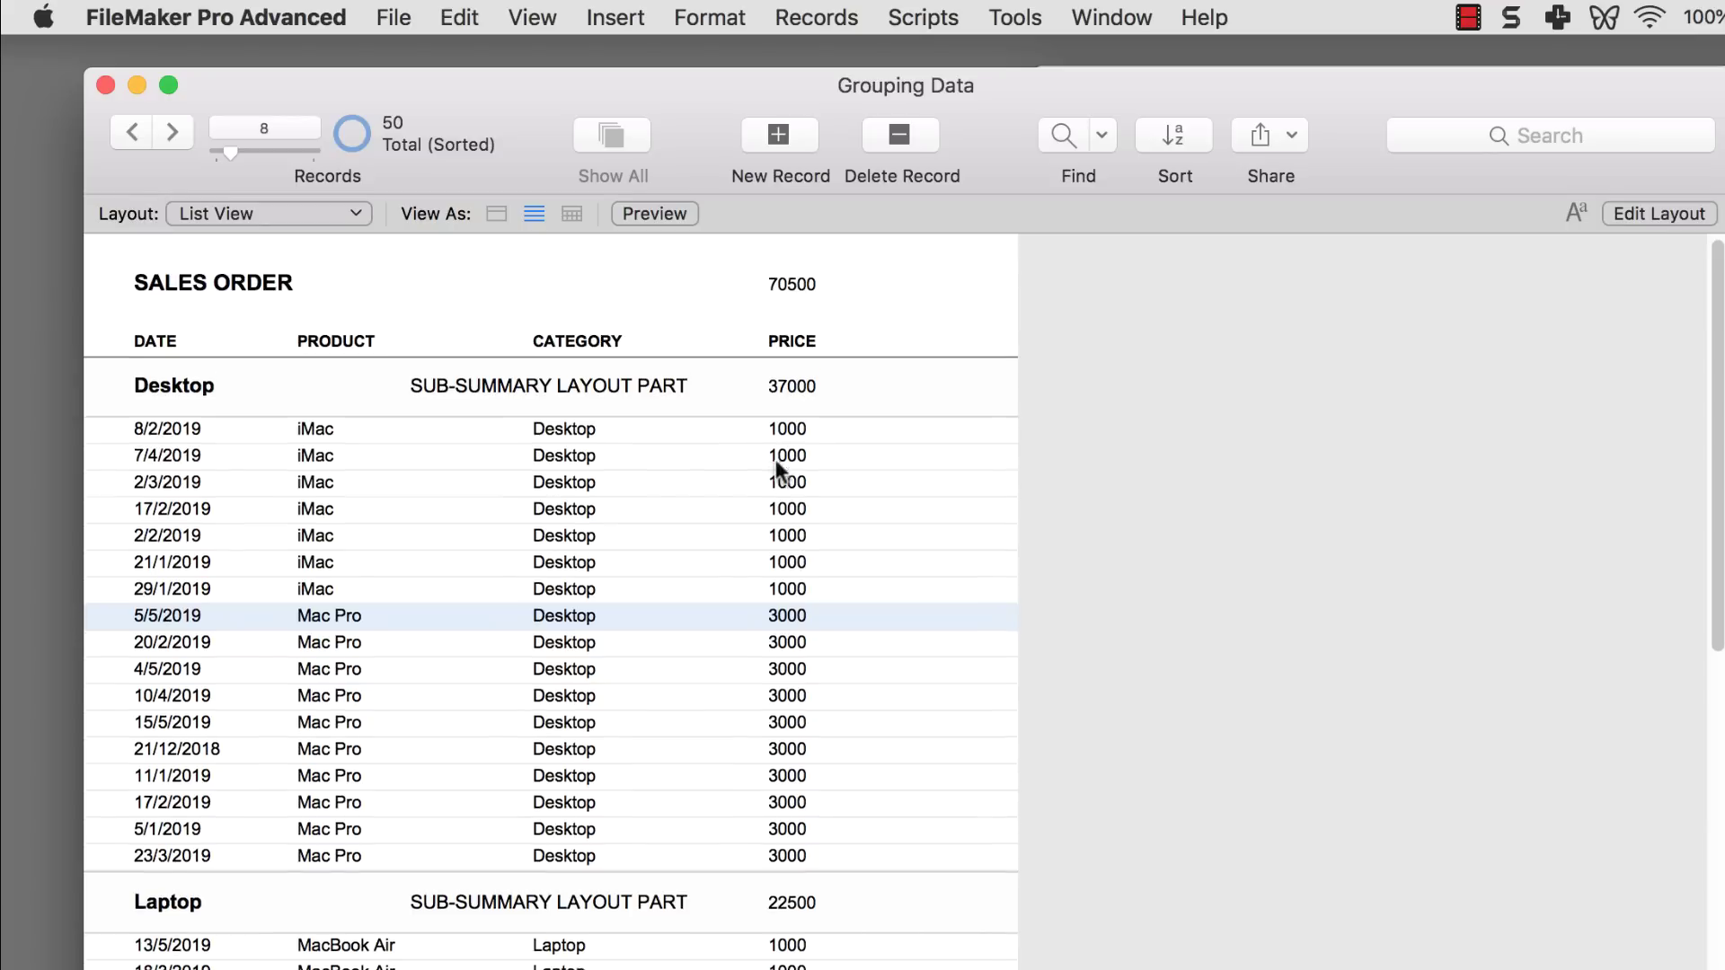
- Examine each category's price total in the sub-summaries and compare the list with the monthly report in the After window
scroll(777, 458, down, 5)
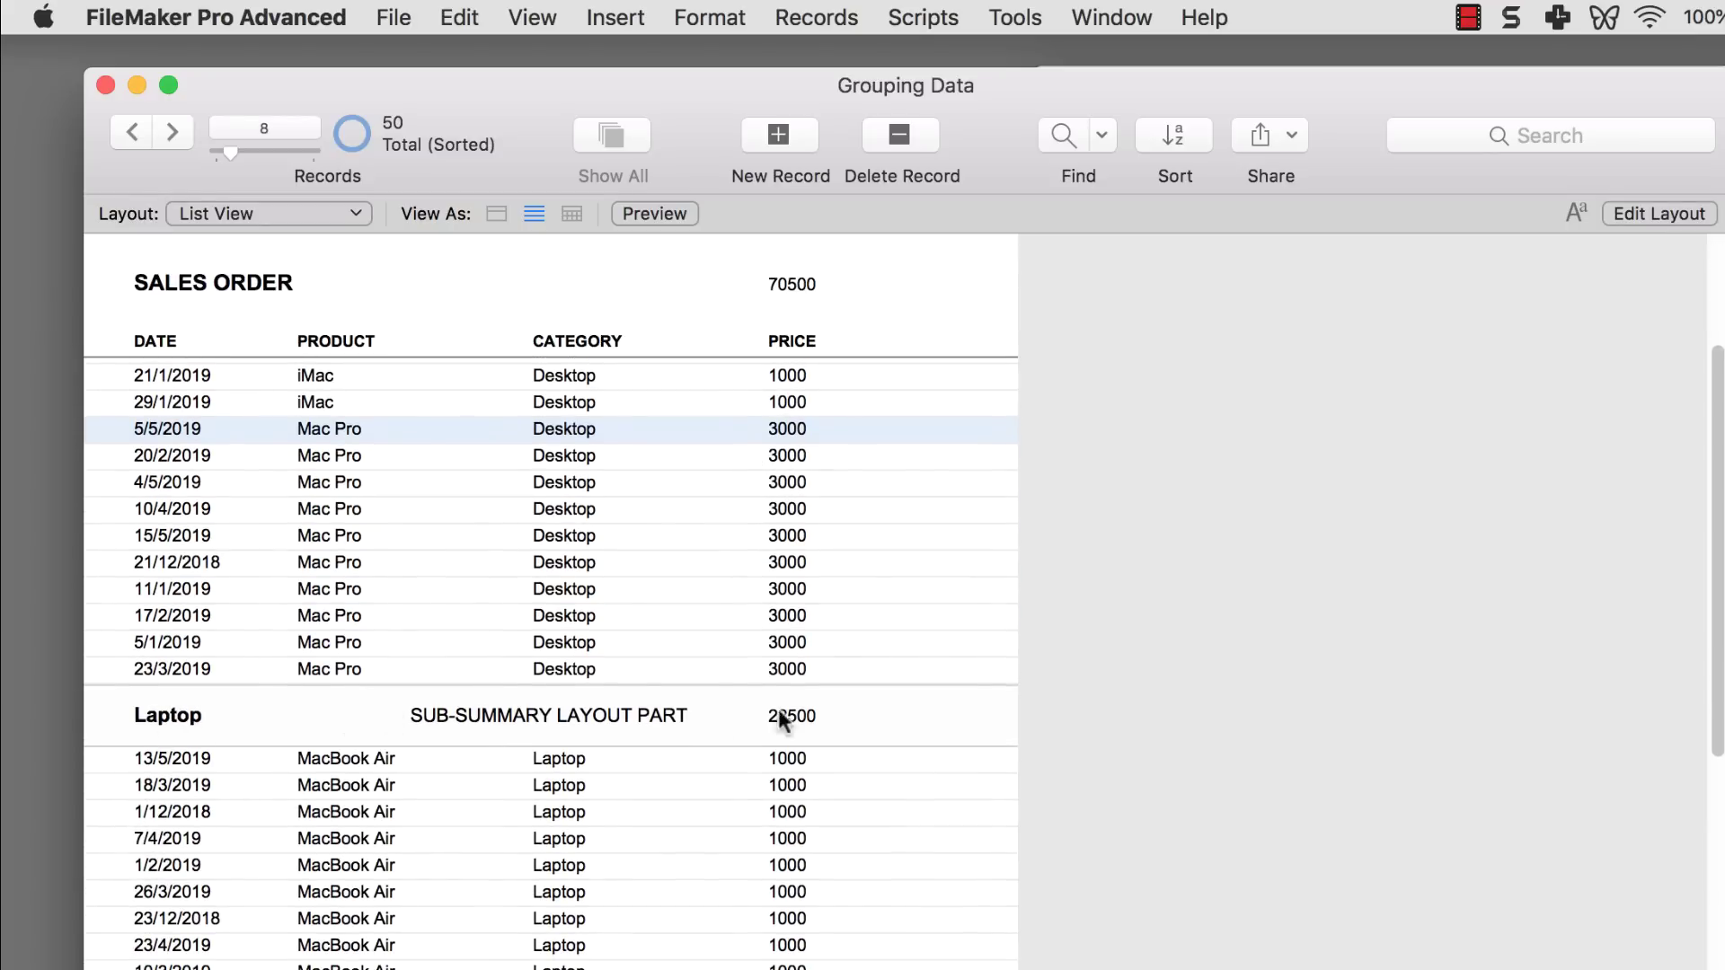
scroll(786, 710, down, 7)
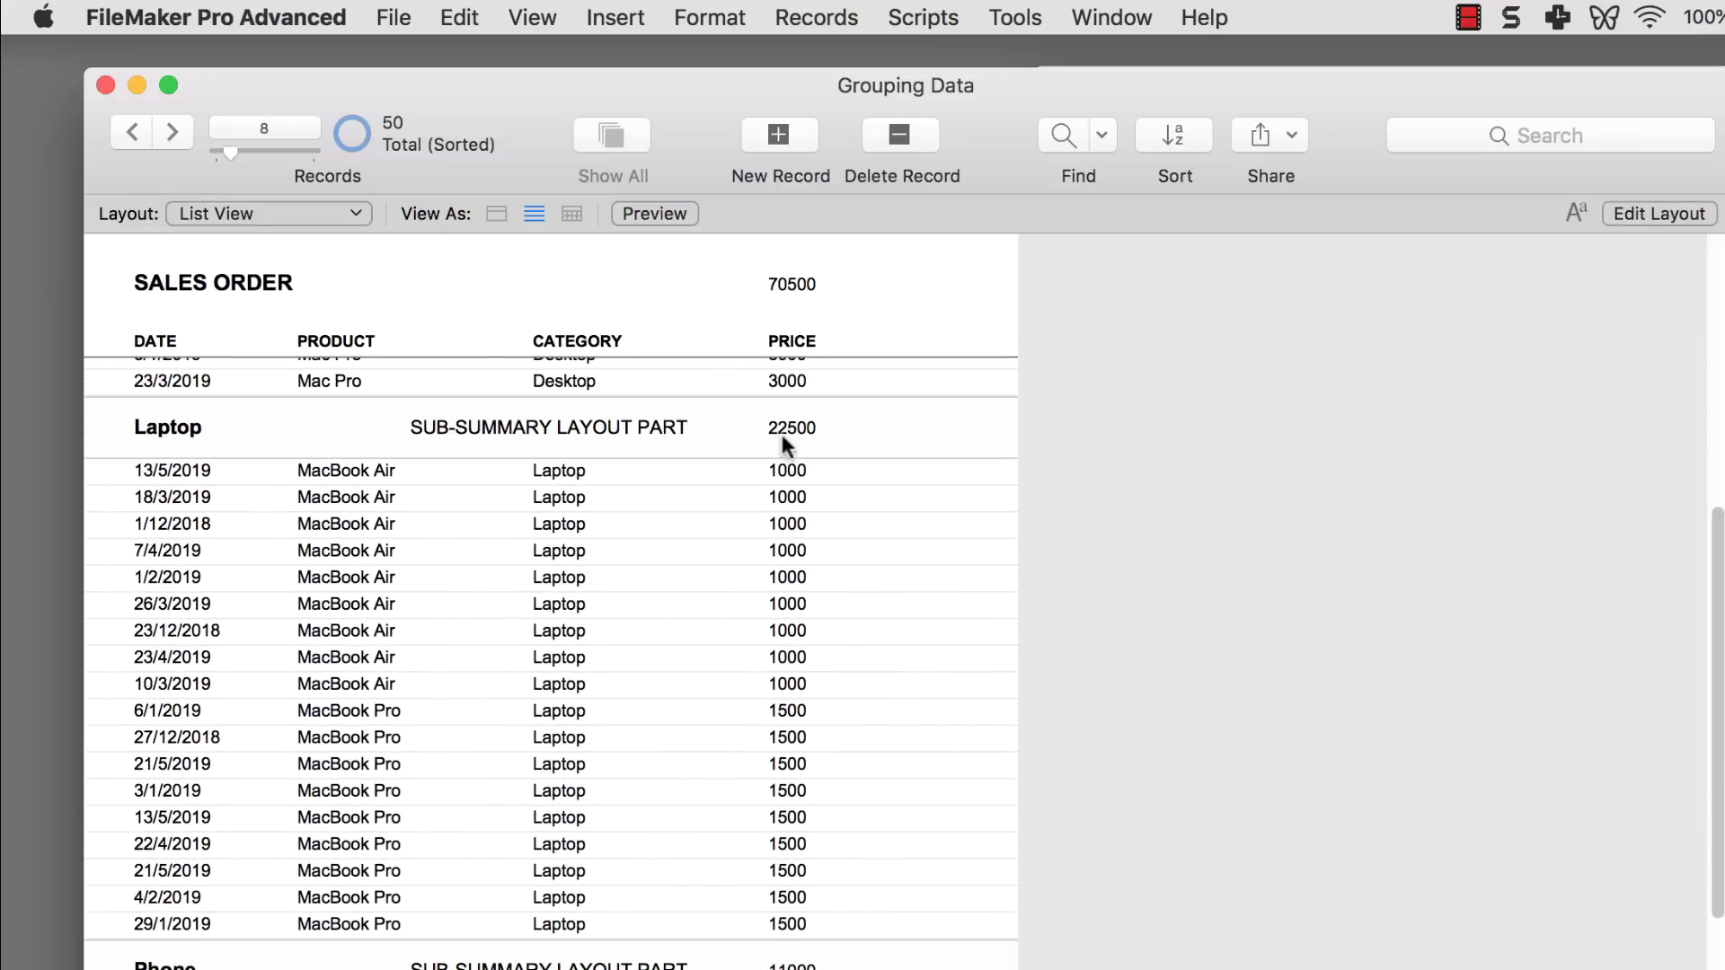
scroll(750, 472, down, 2)
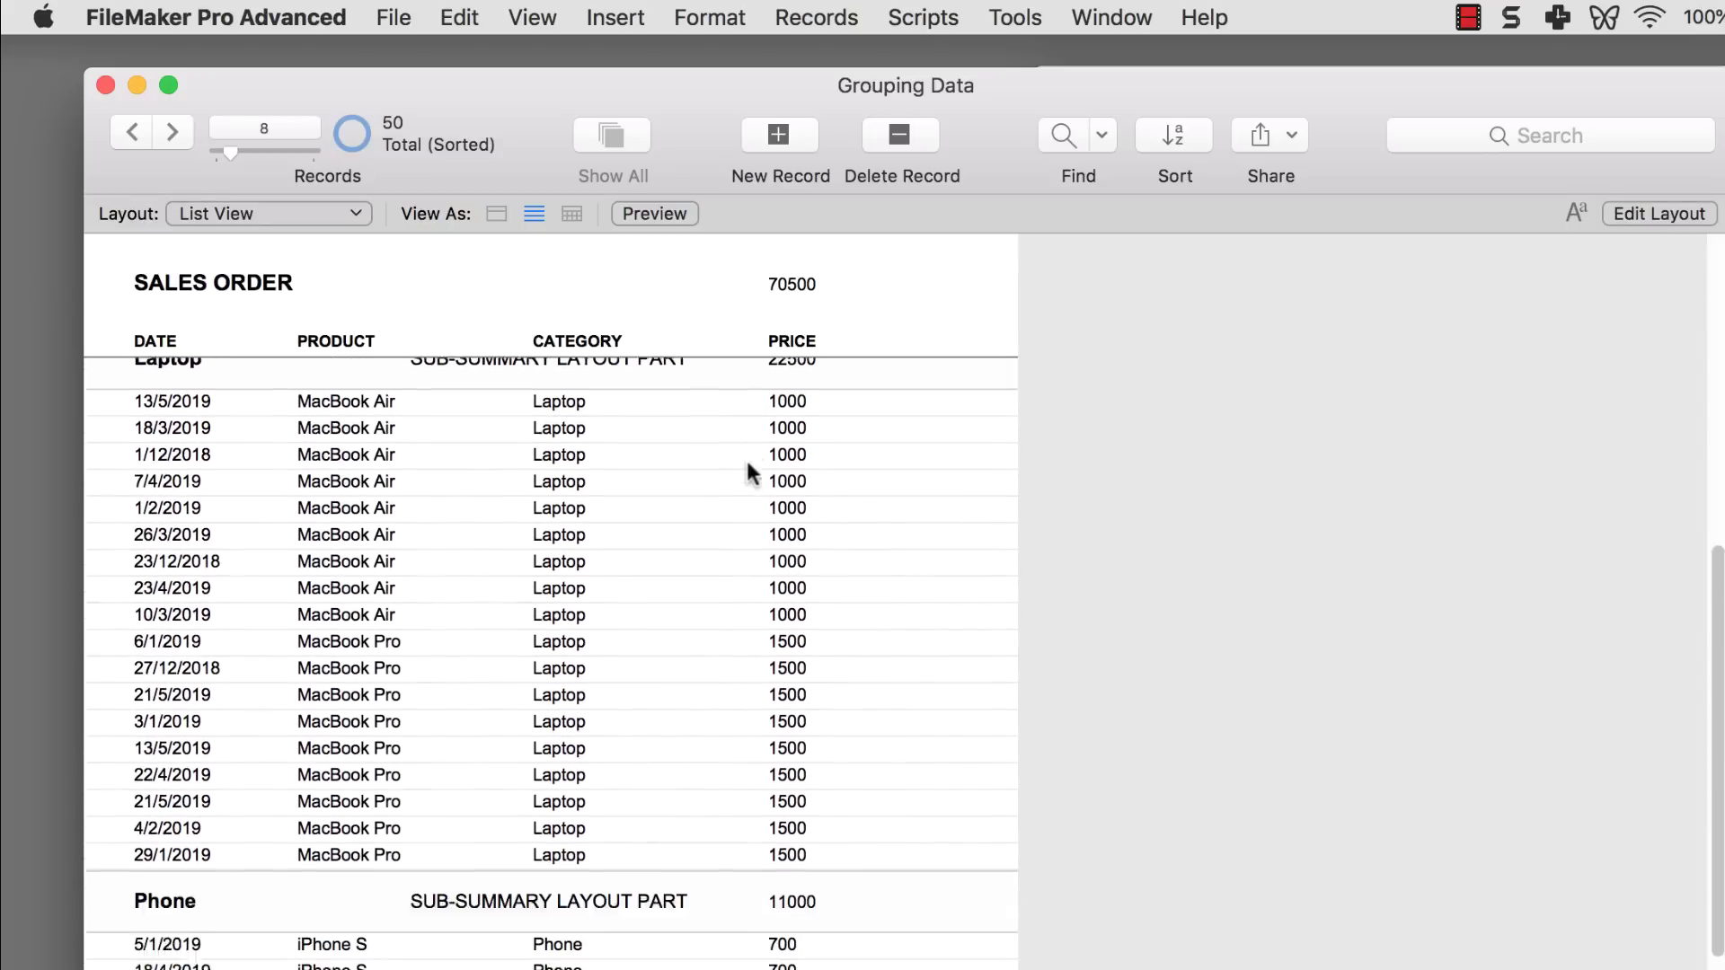
scroll(746, 472, down, 5)
scroll(799, 694, down, 1)
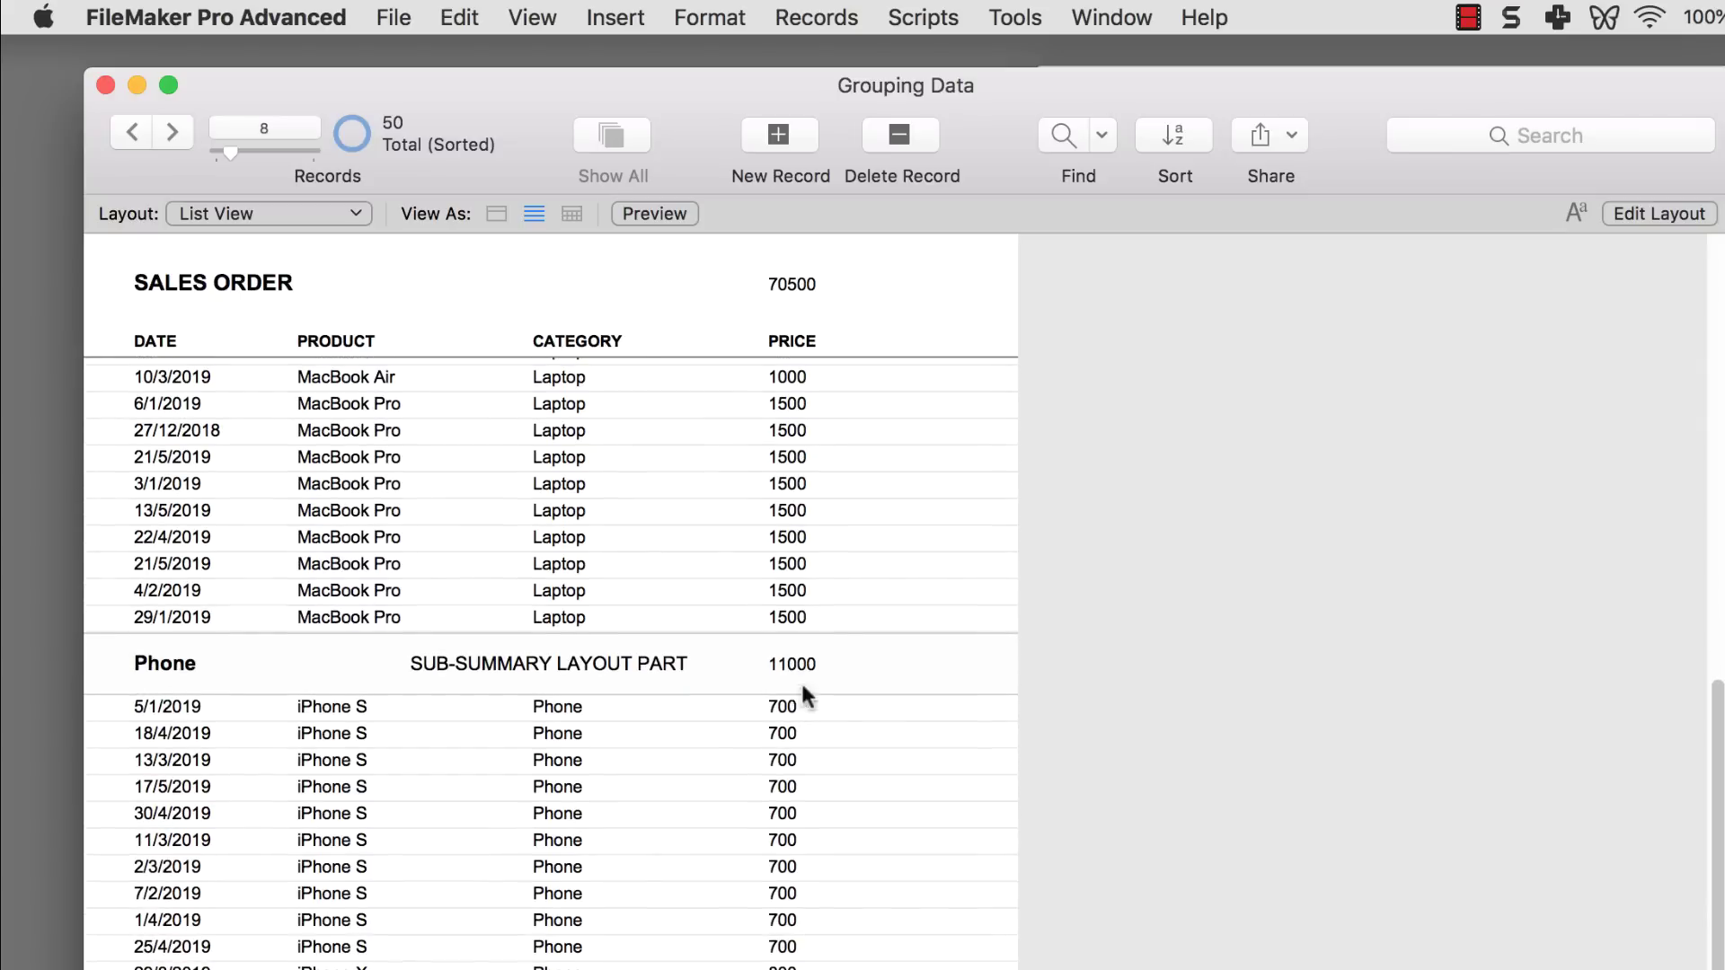
scroll(811, 674, up, 18)
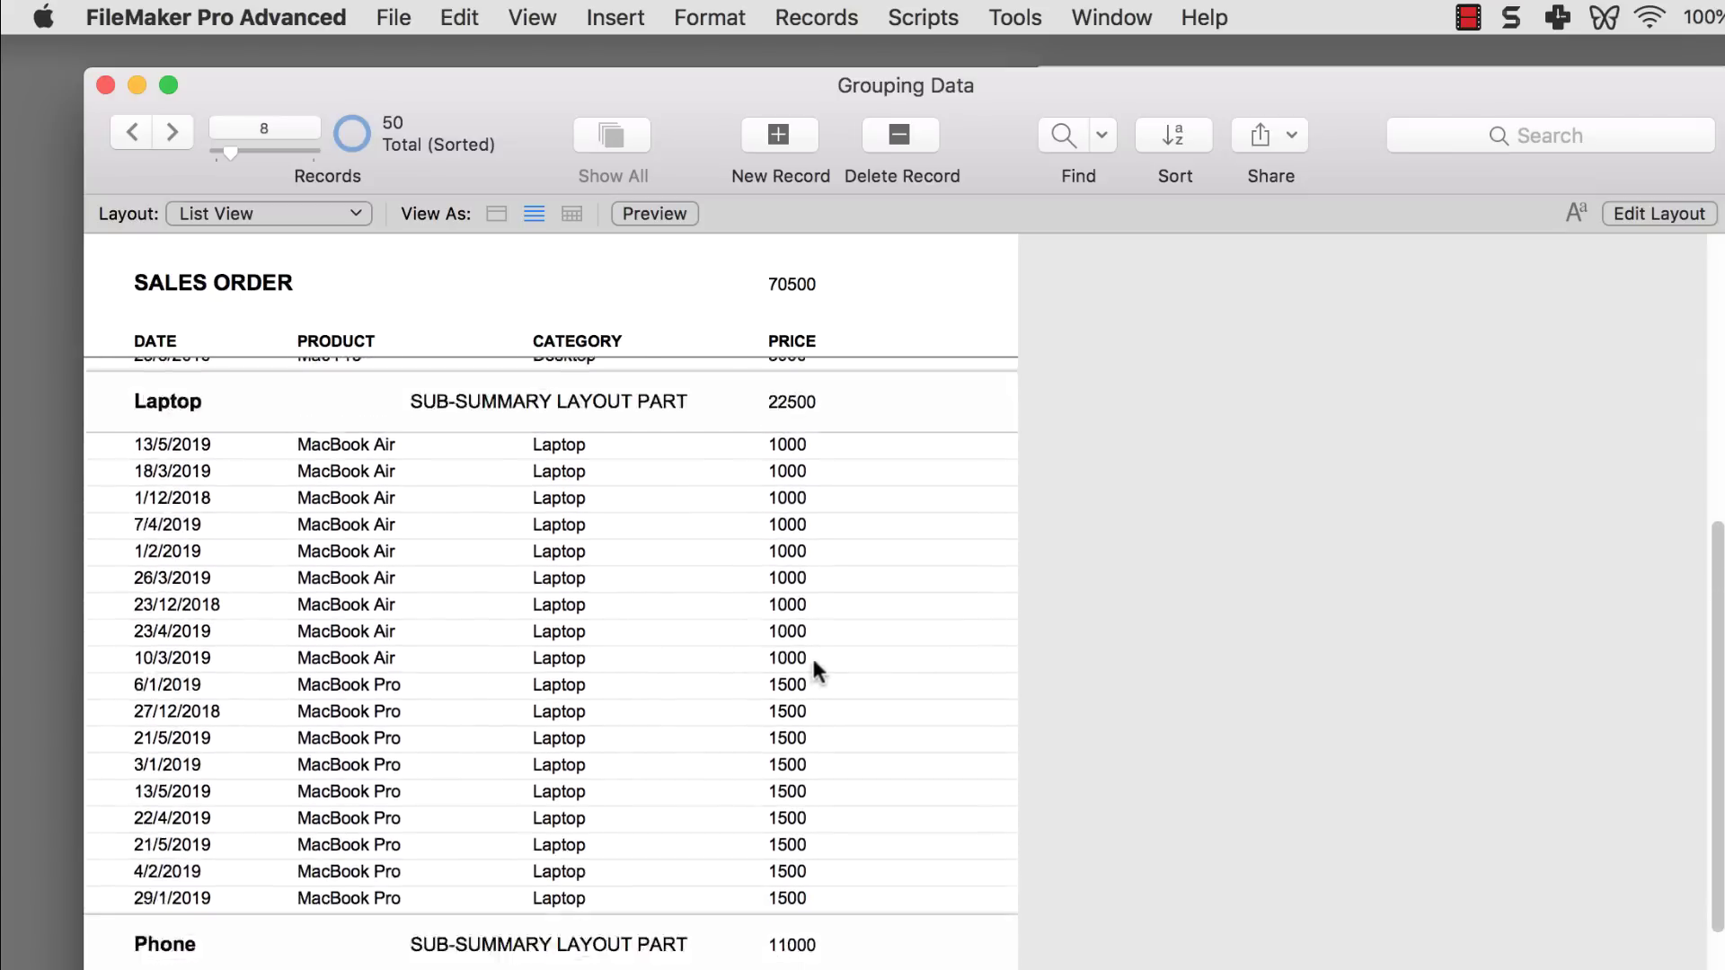
scroll(818, 289, up, 1)
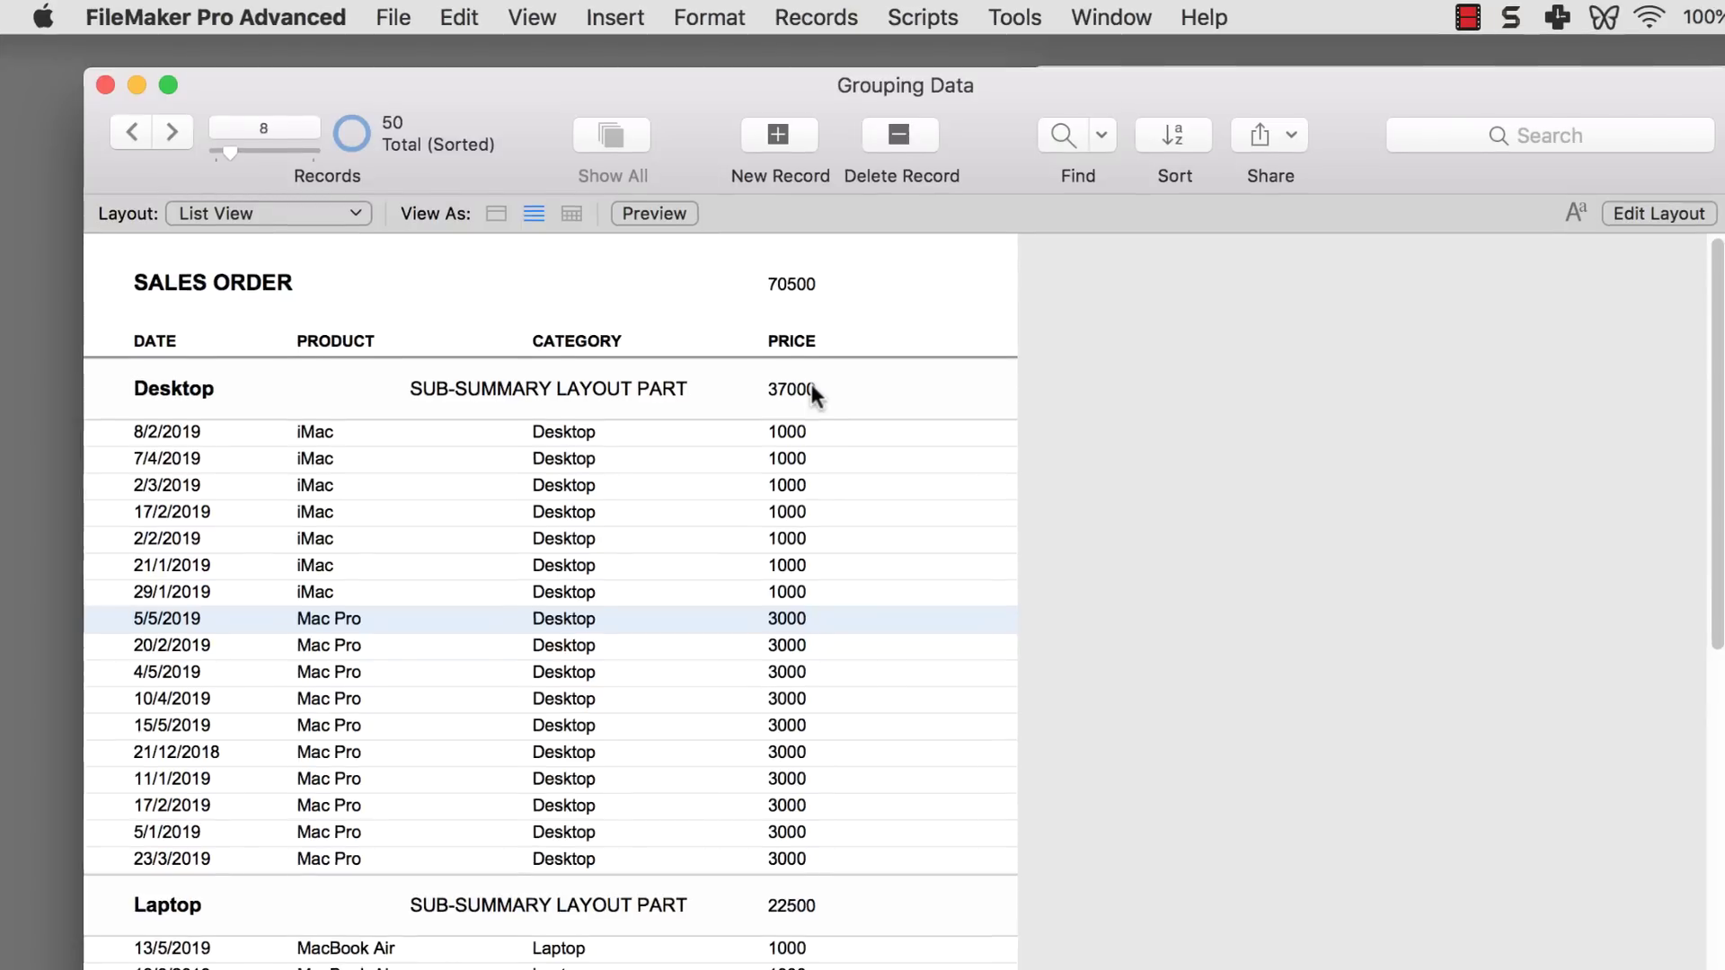
click(1568, 357)
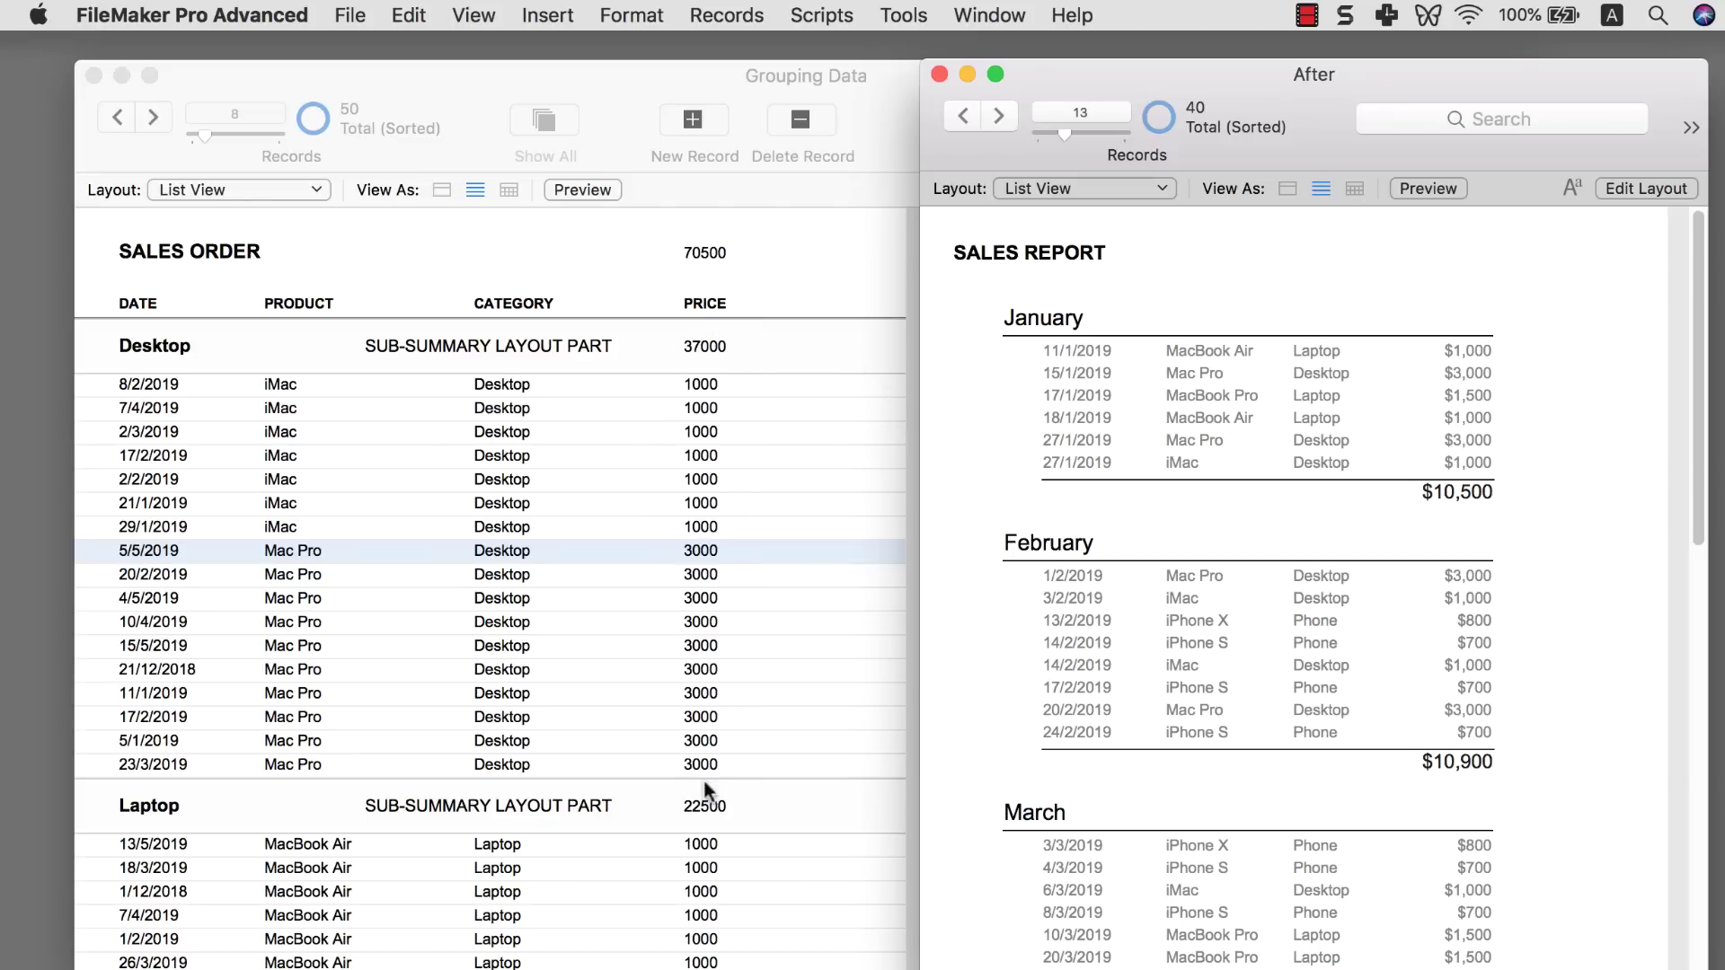
click(818, 301)
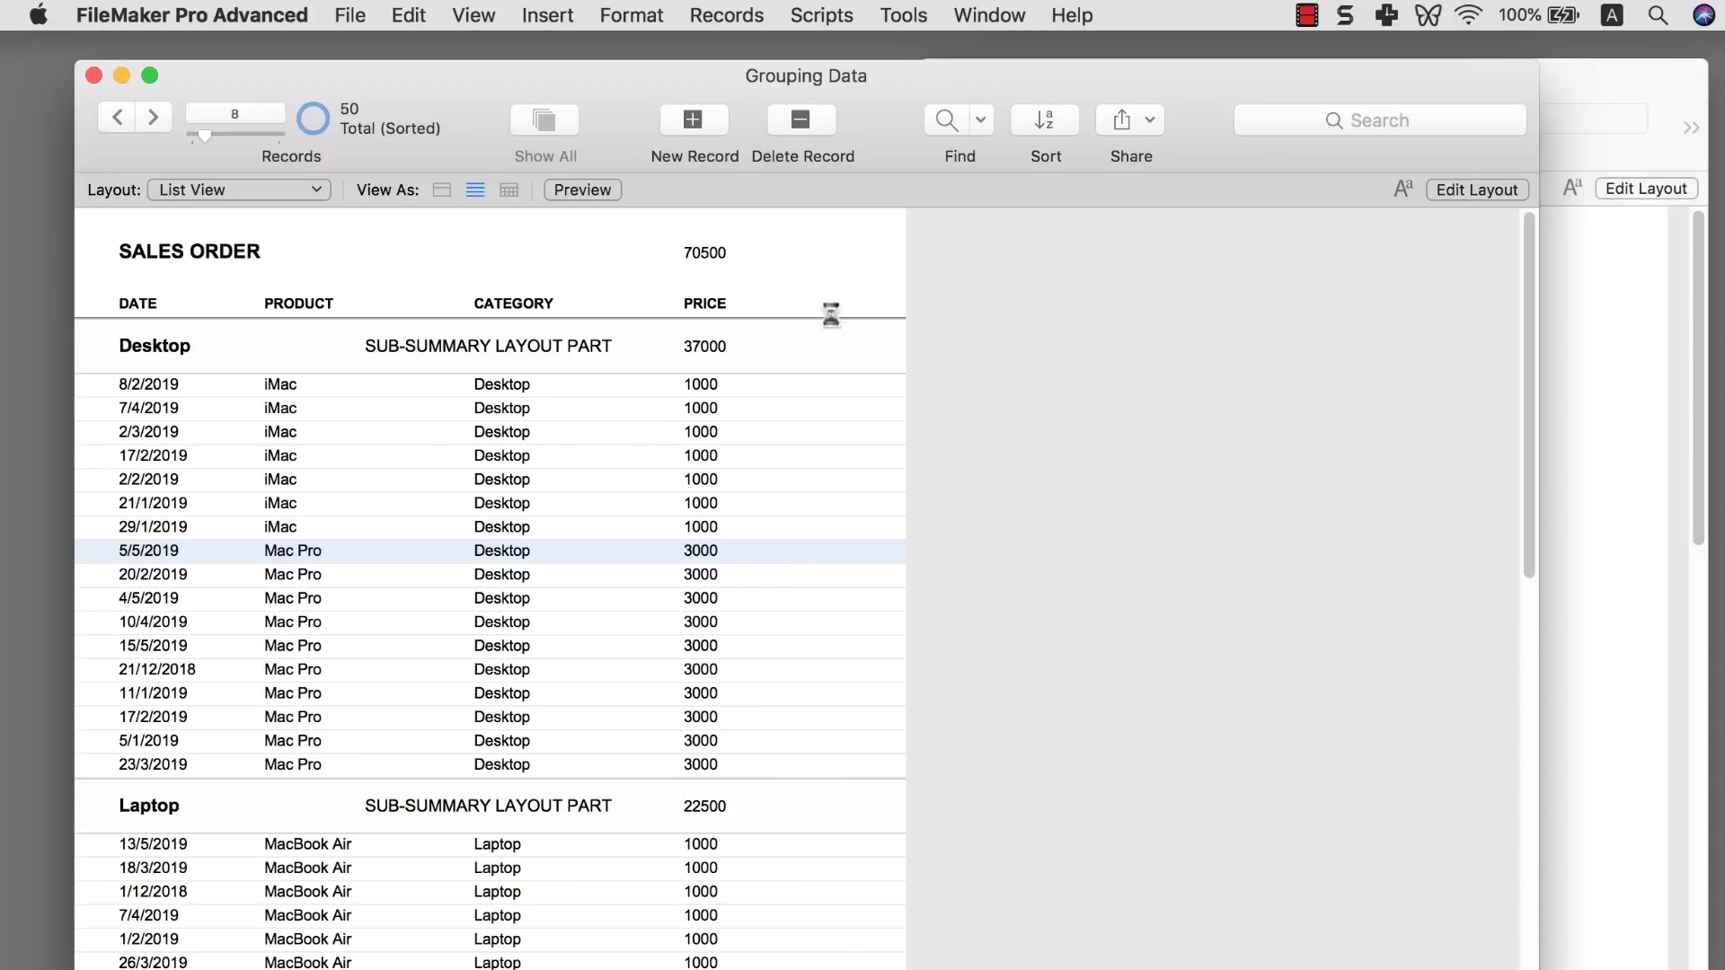
- Add a second sub-summary part when sorted by Category to the layout, placed below the body
key(super+l)
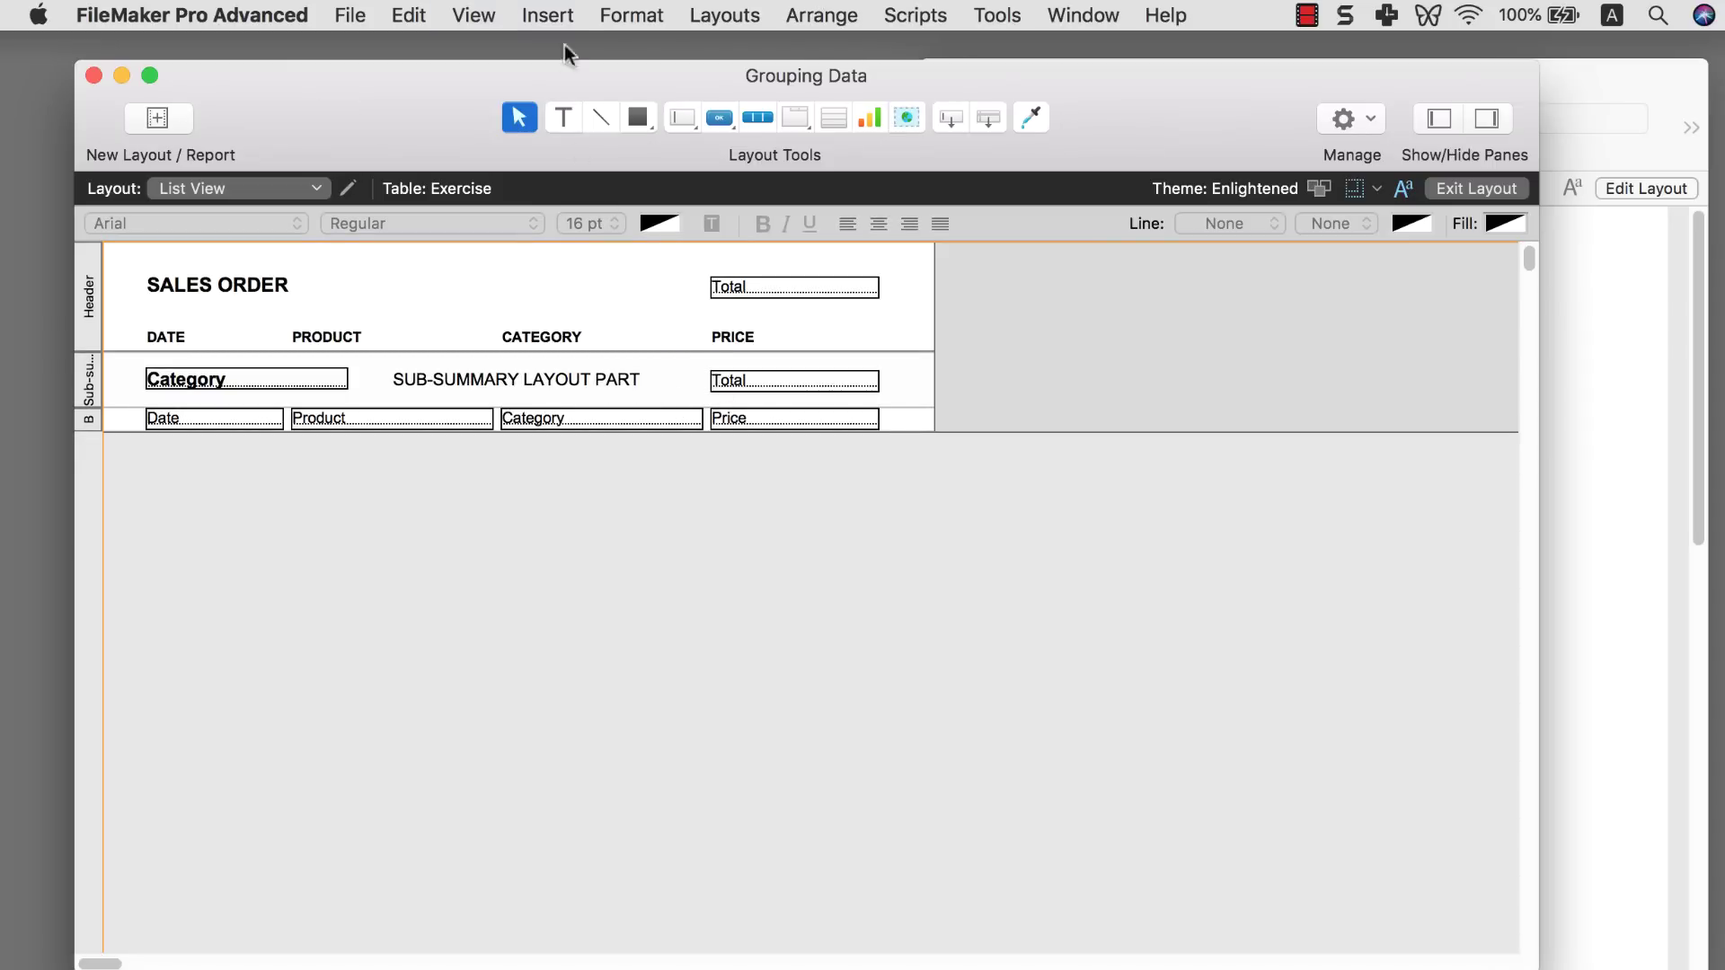
click(549, 15)
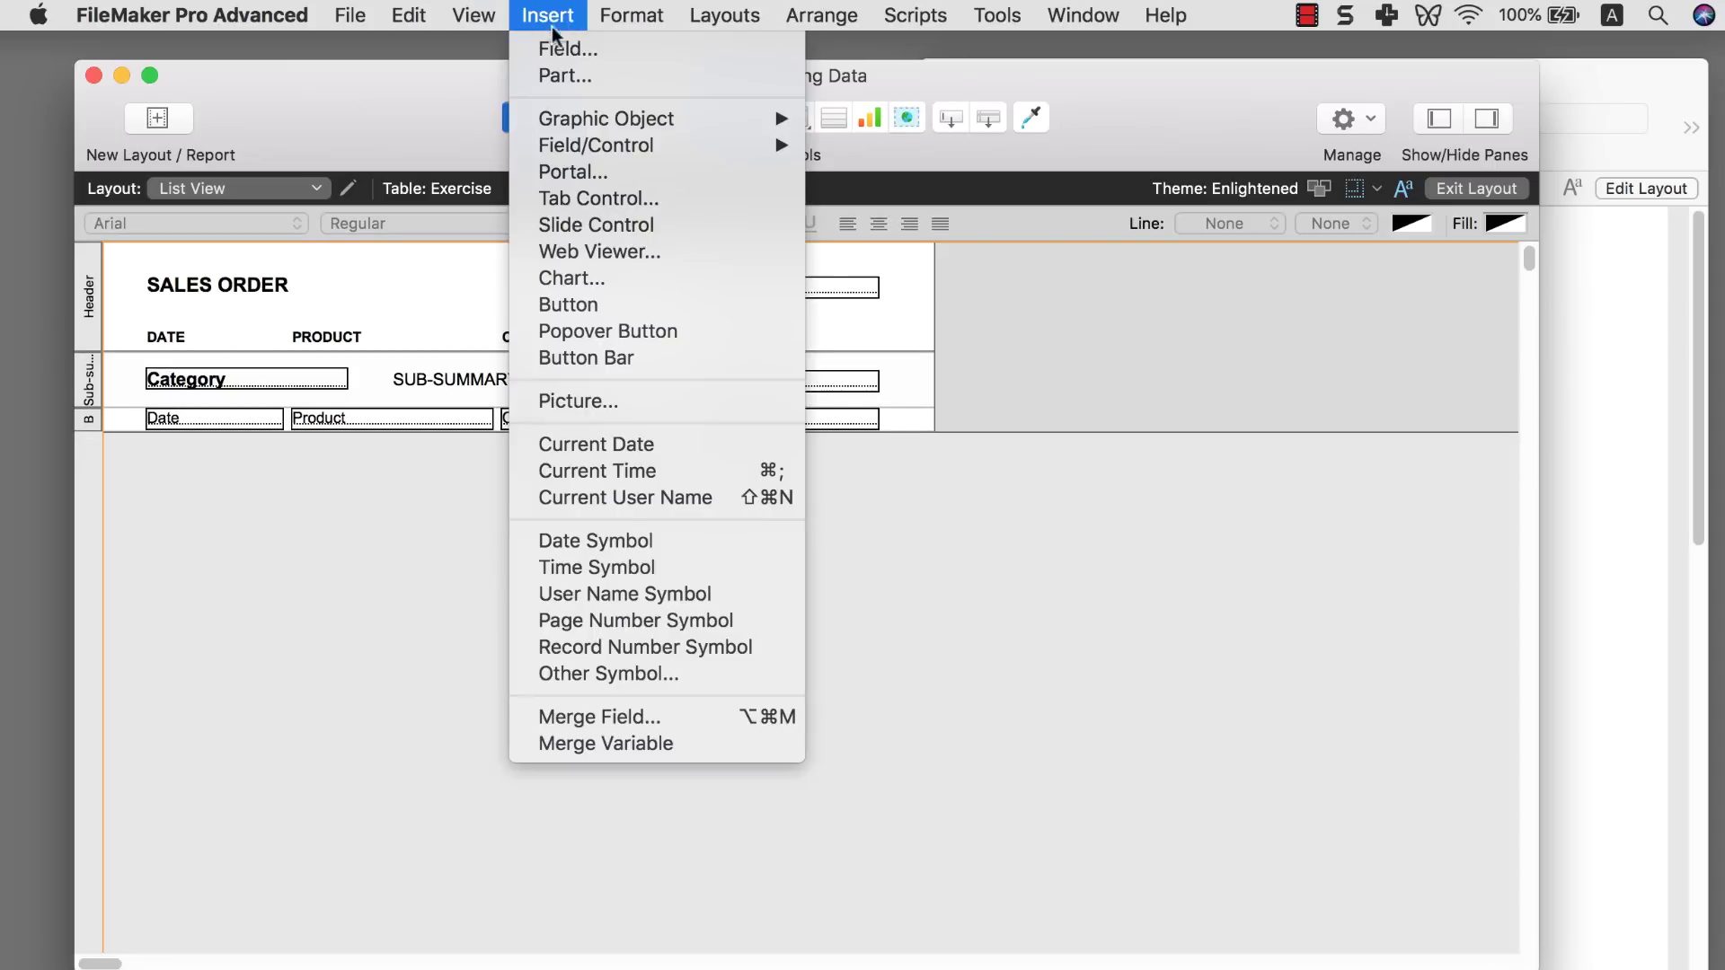
click(558, 74)
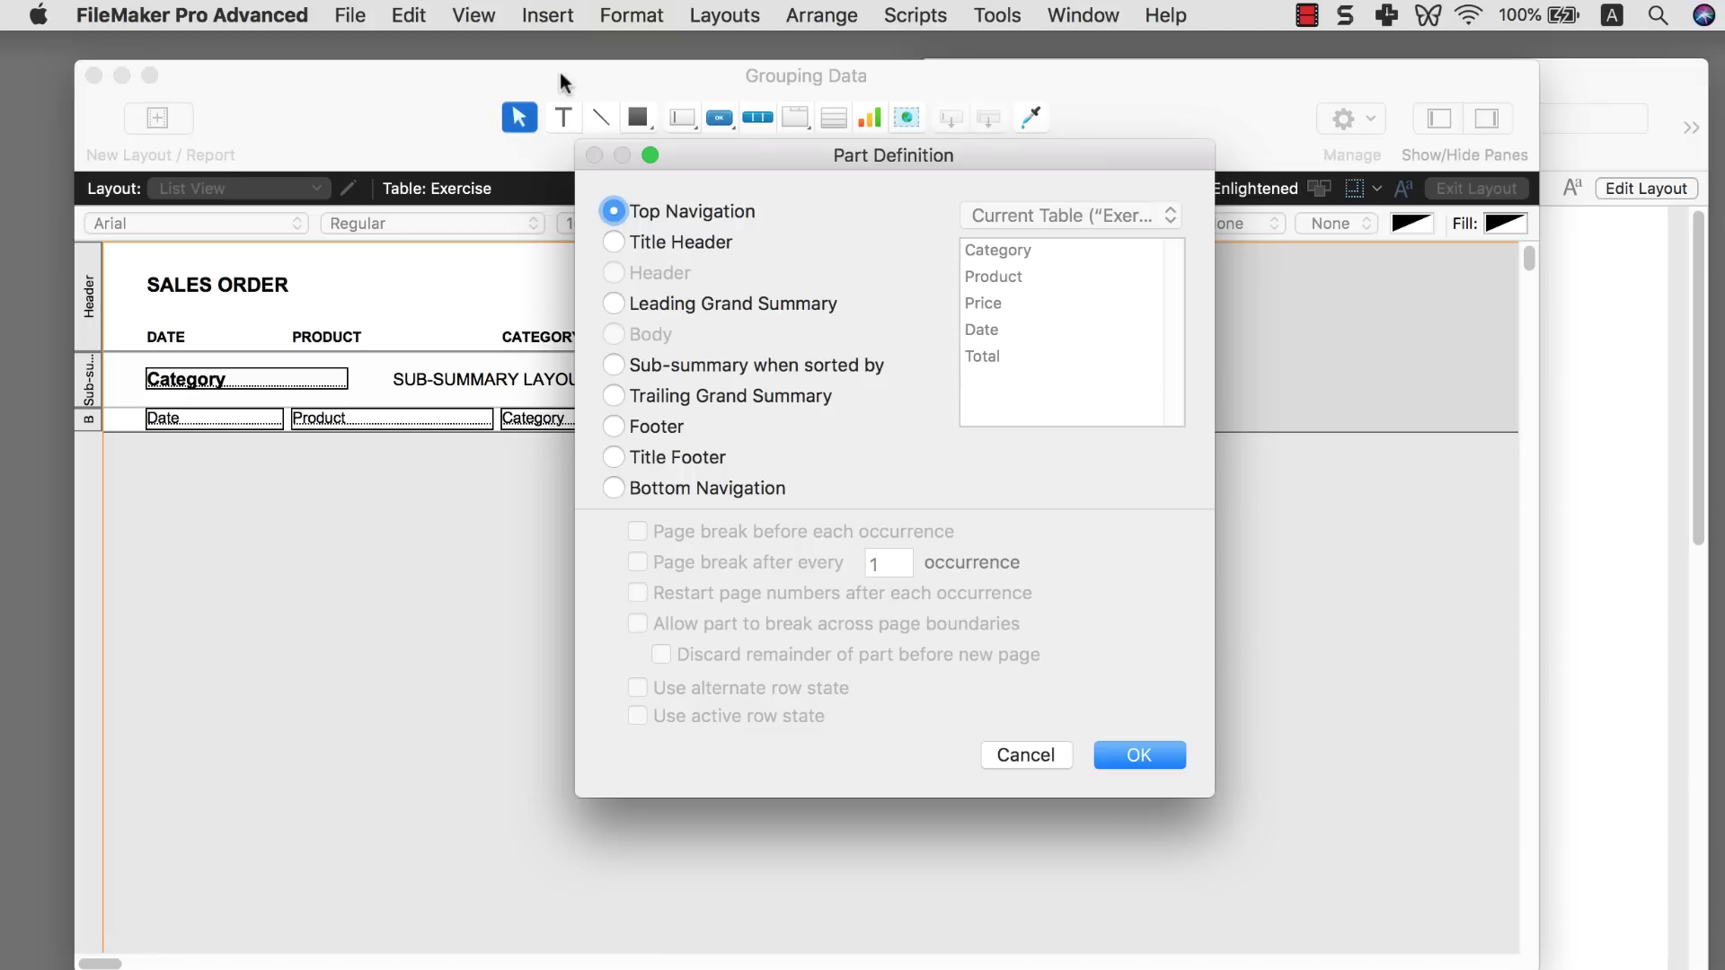
click(614, 365)
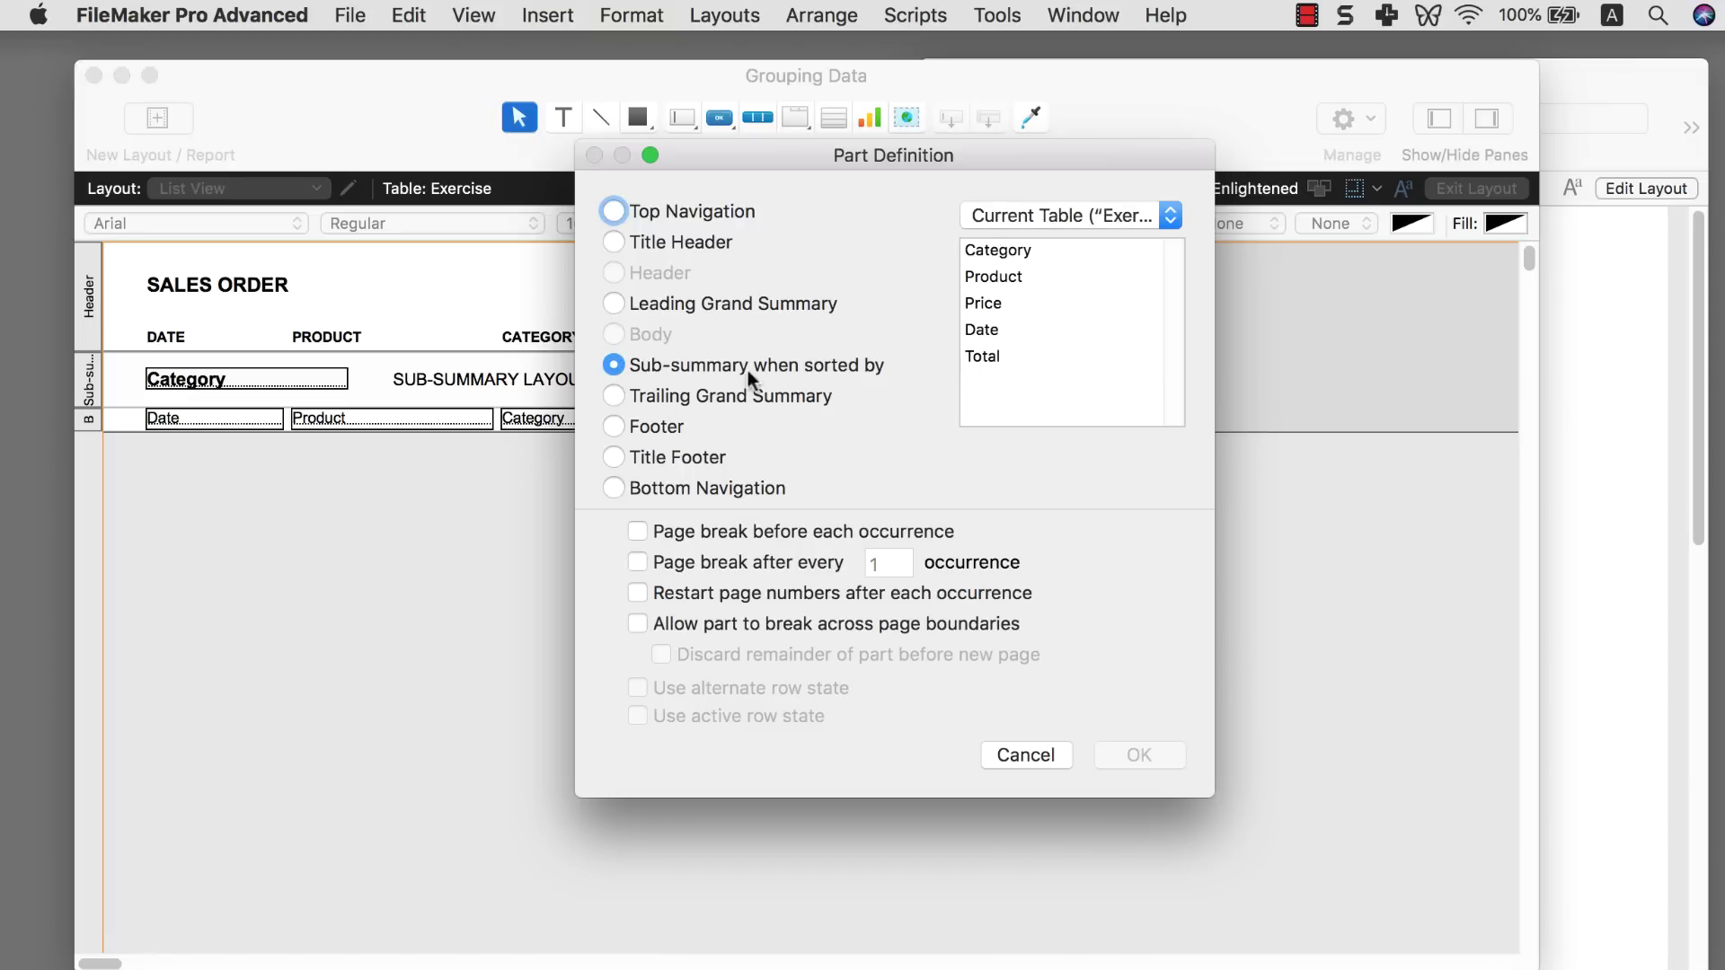
click(991, 251)
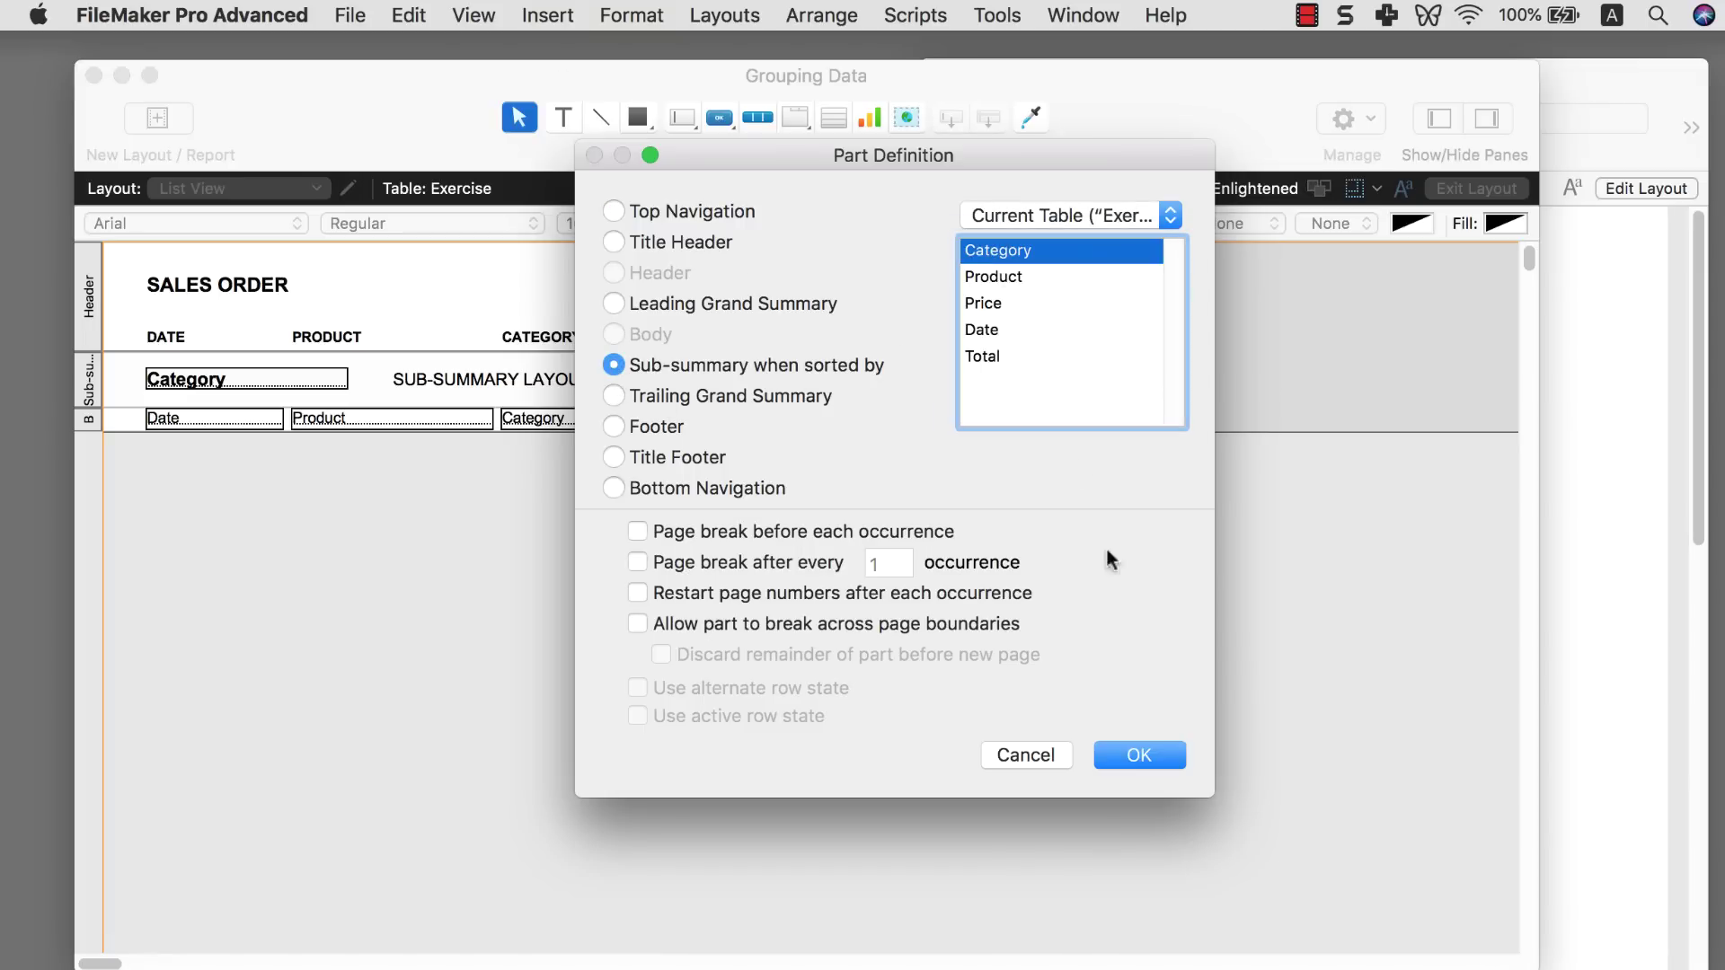
click(1144, 761)
click(1211, 406)
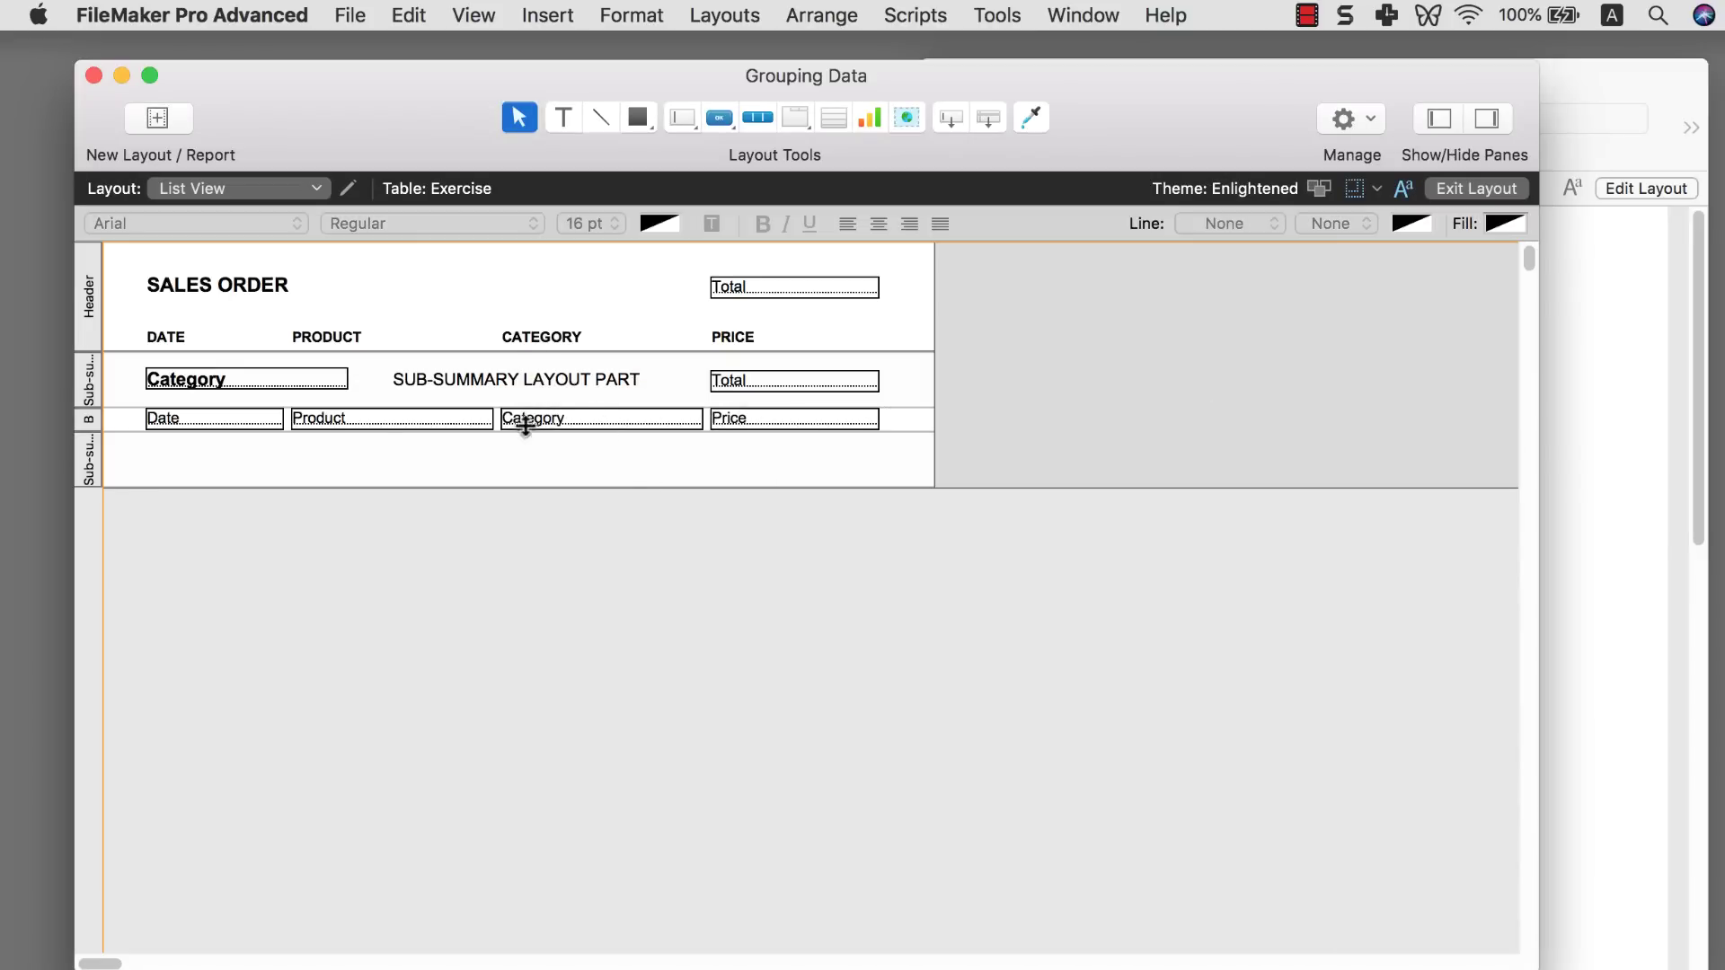
click(84, 381)
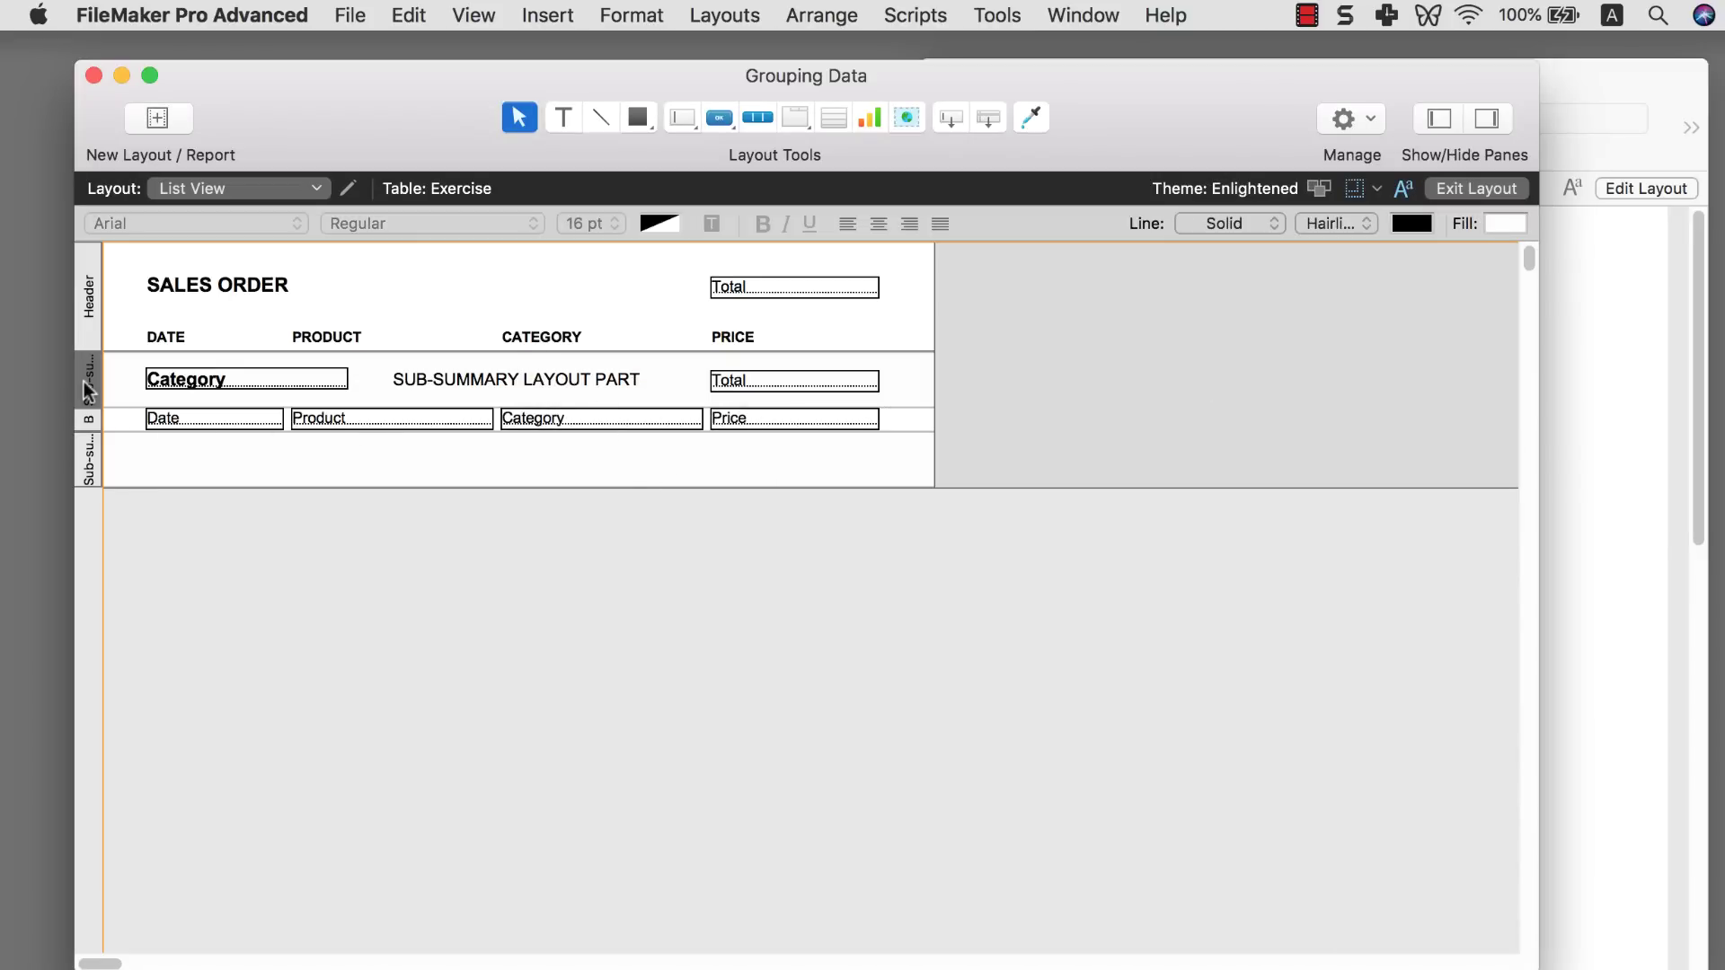
click(87, 458)
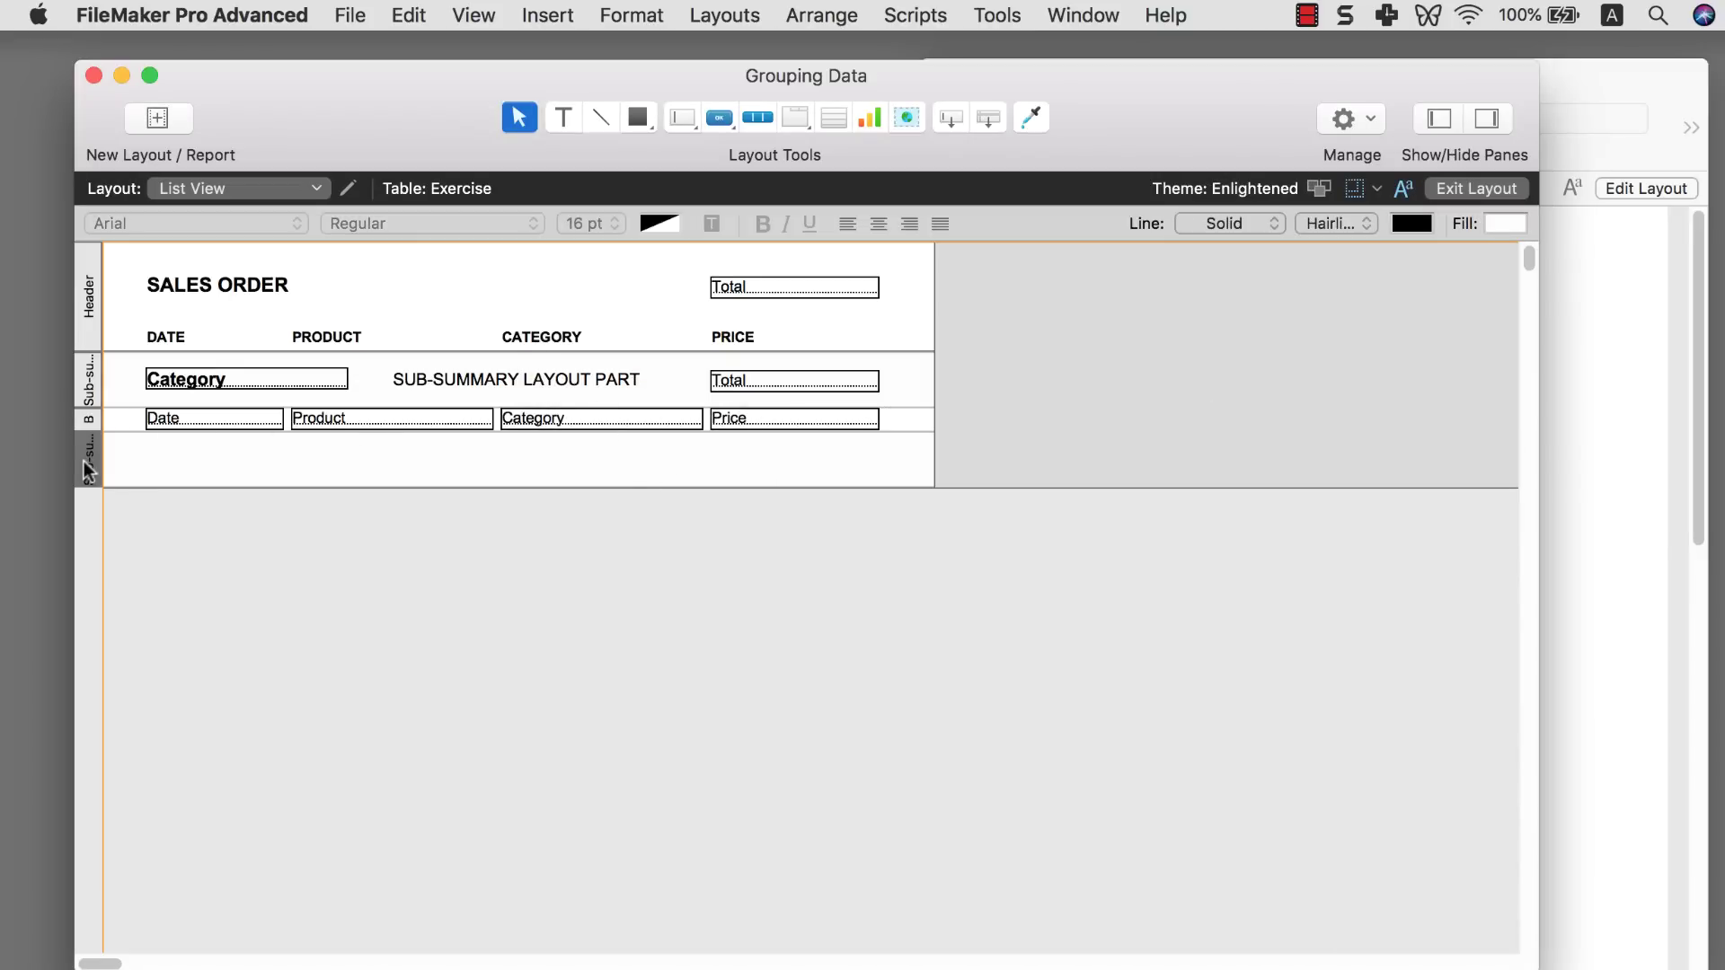
- Check the sort field in the part definitions of the sub-summary parts above and below the body
double_click(90, 388)
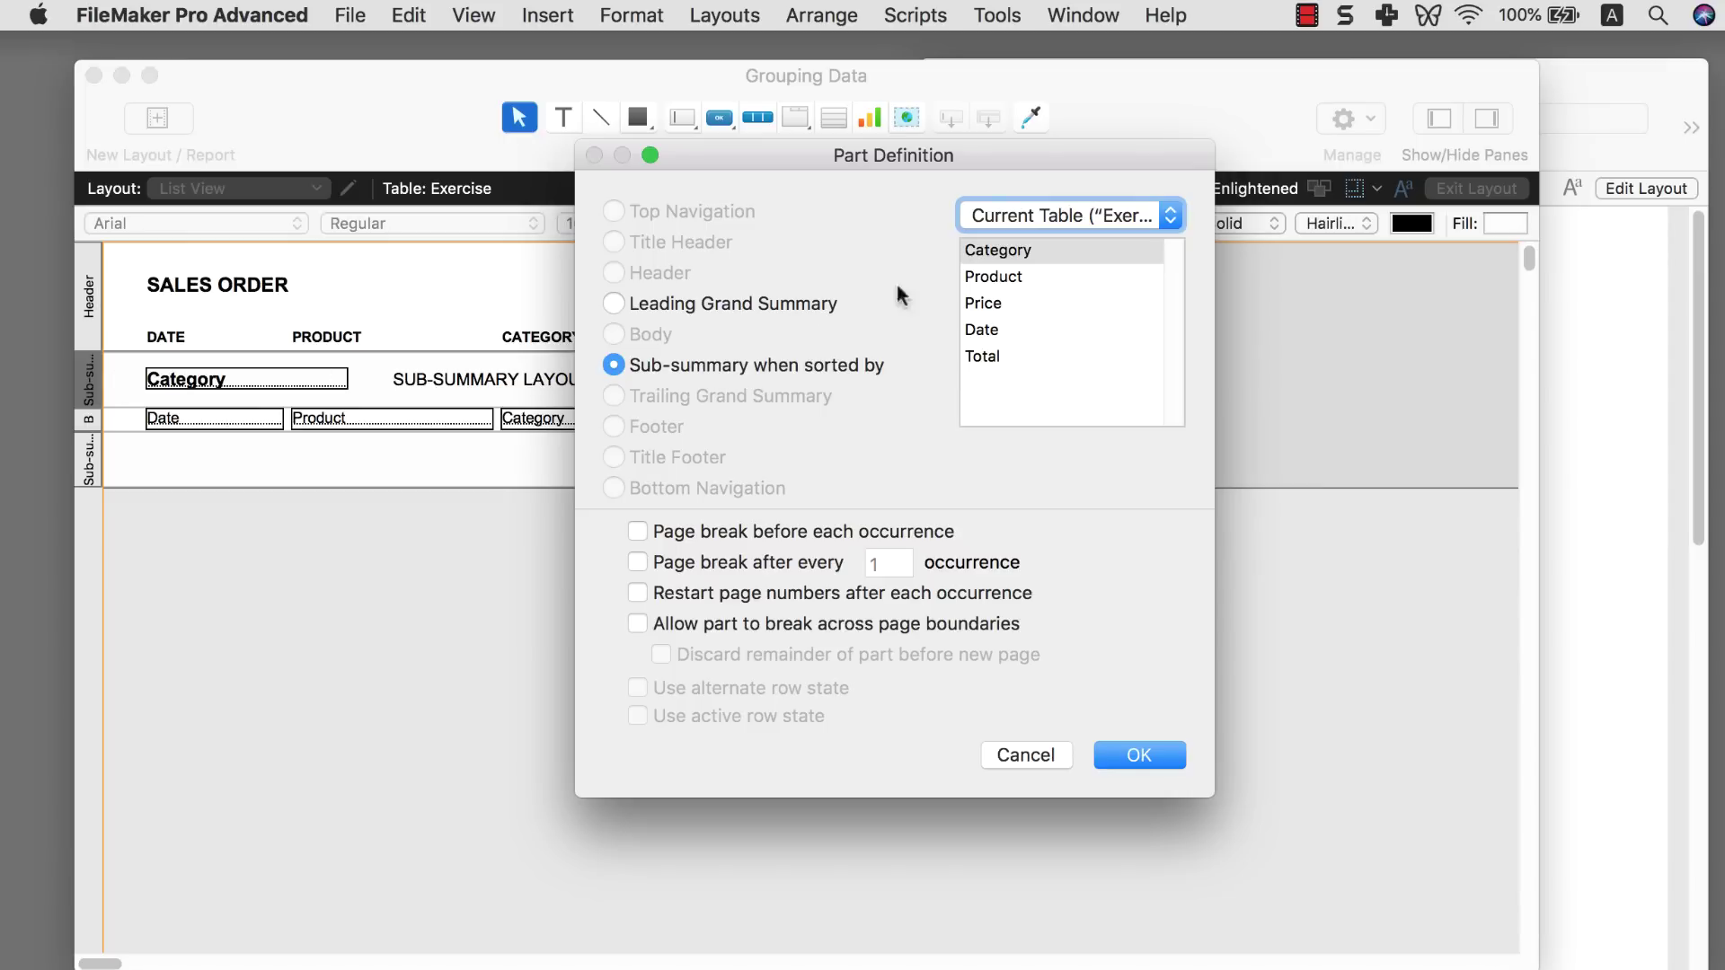
click(1058, 753)
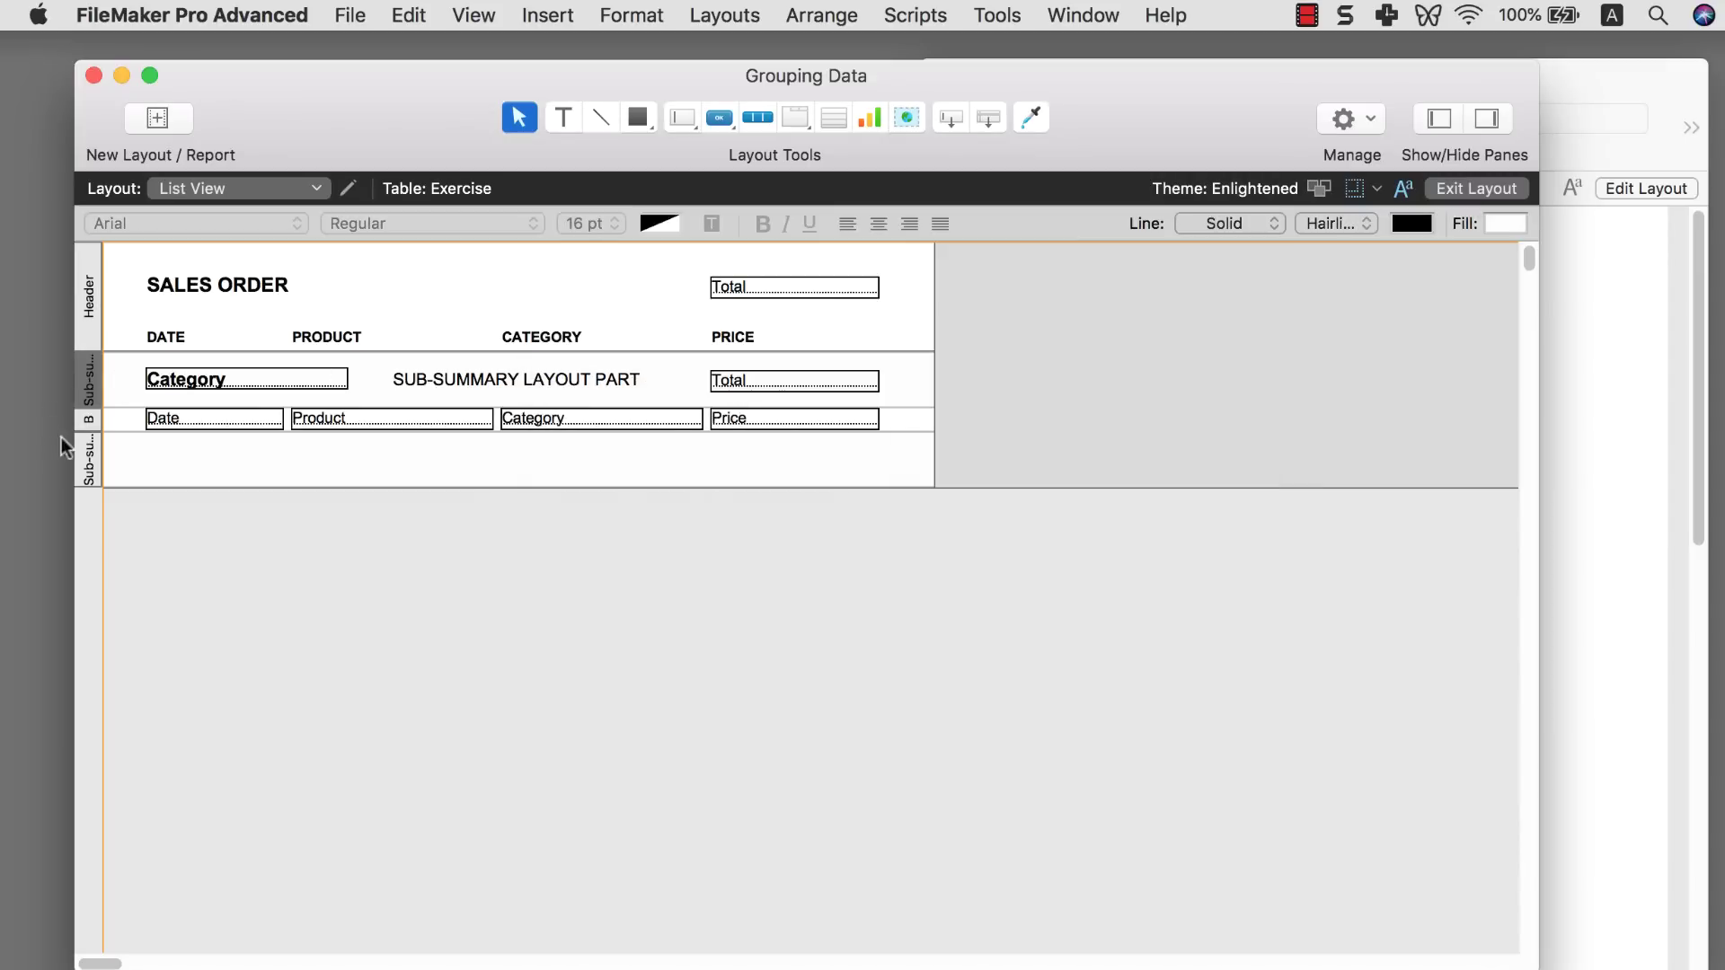
double_click(83, 460)
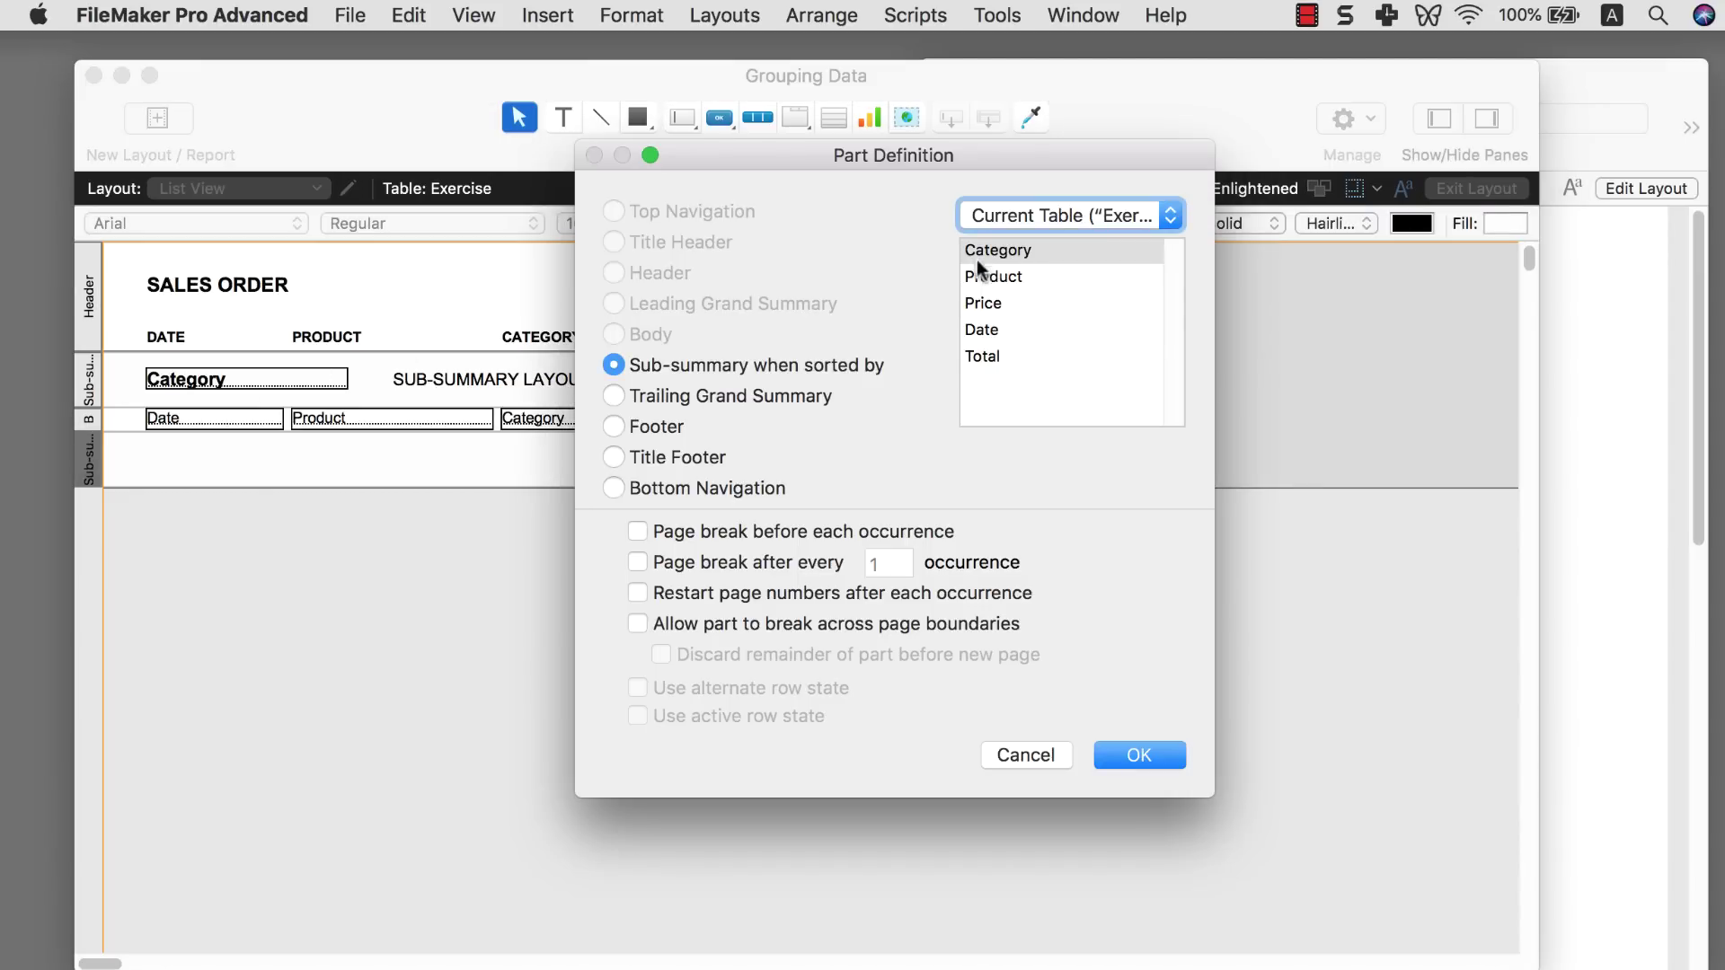
click(1043, 746)
- Duplicate the SUB-SUMMARY LAYOUT PART label and place the copy directly beneath it in the lower sub-summary part
click(546, 381)
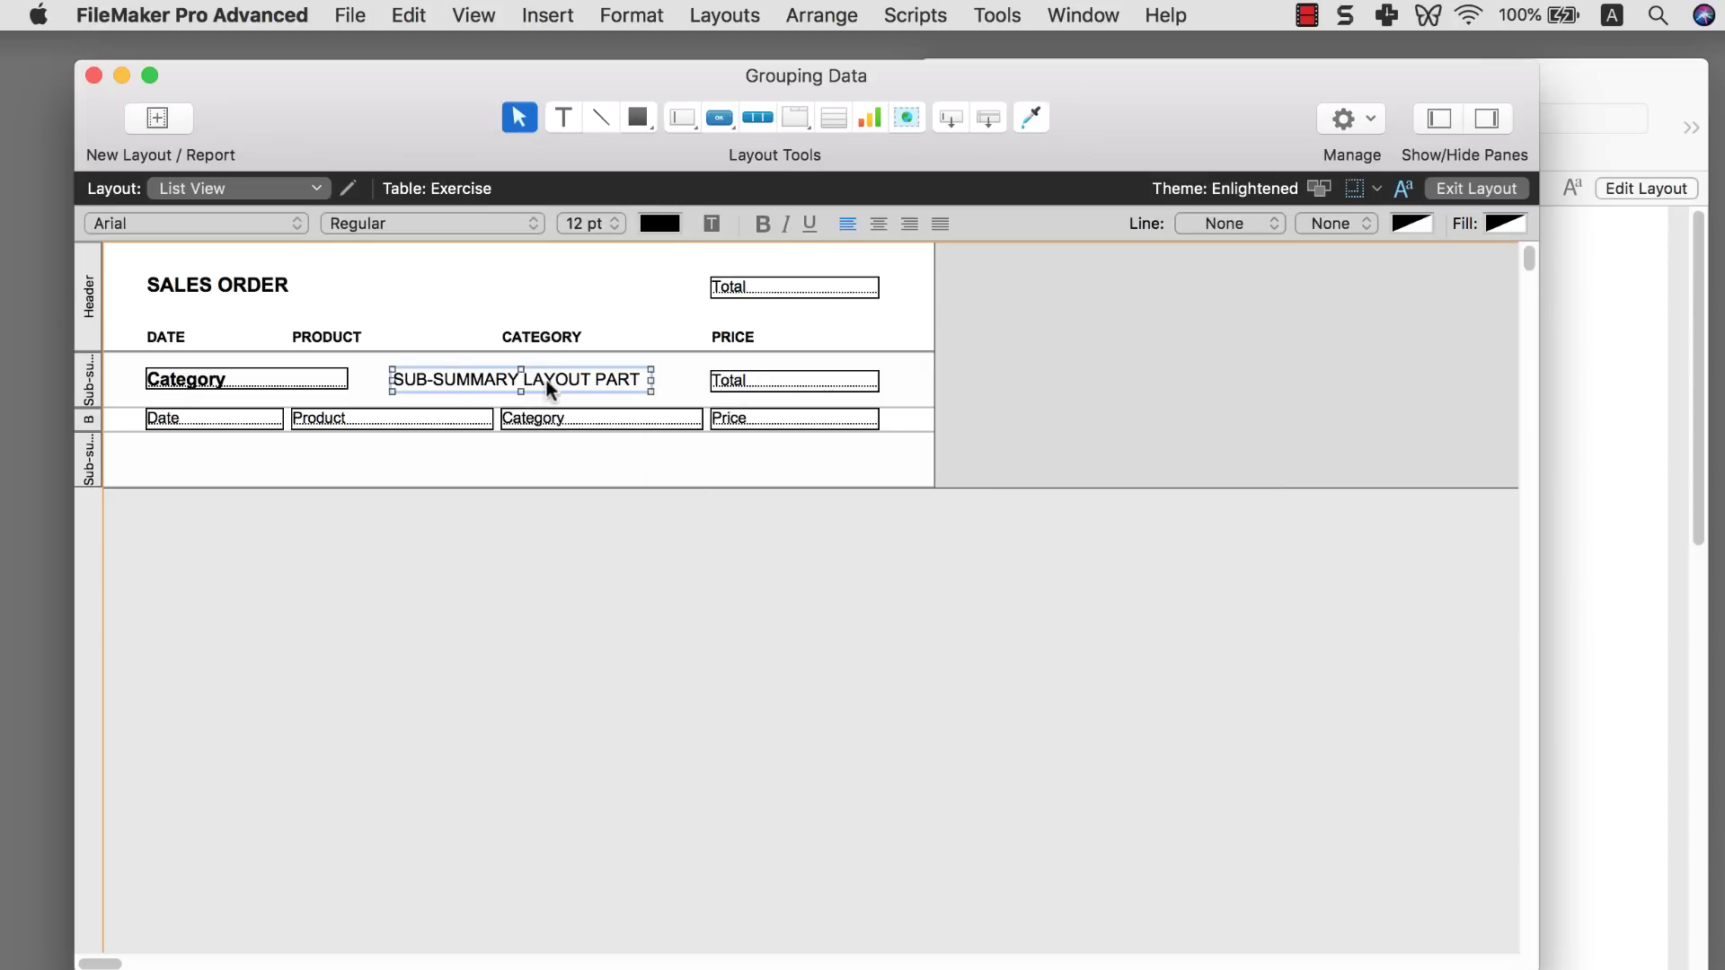
key(super+d)
drag(552, 387, 543, 457)
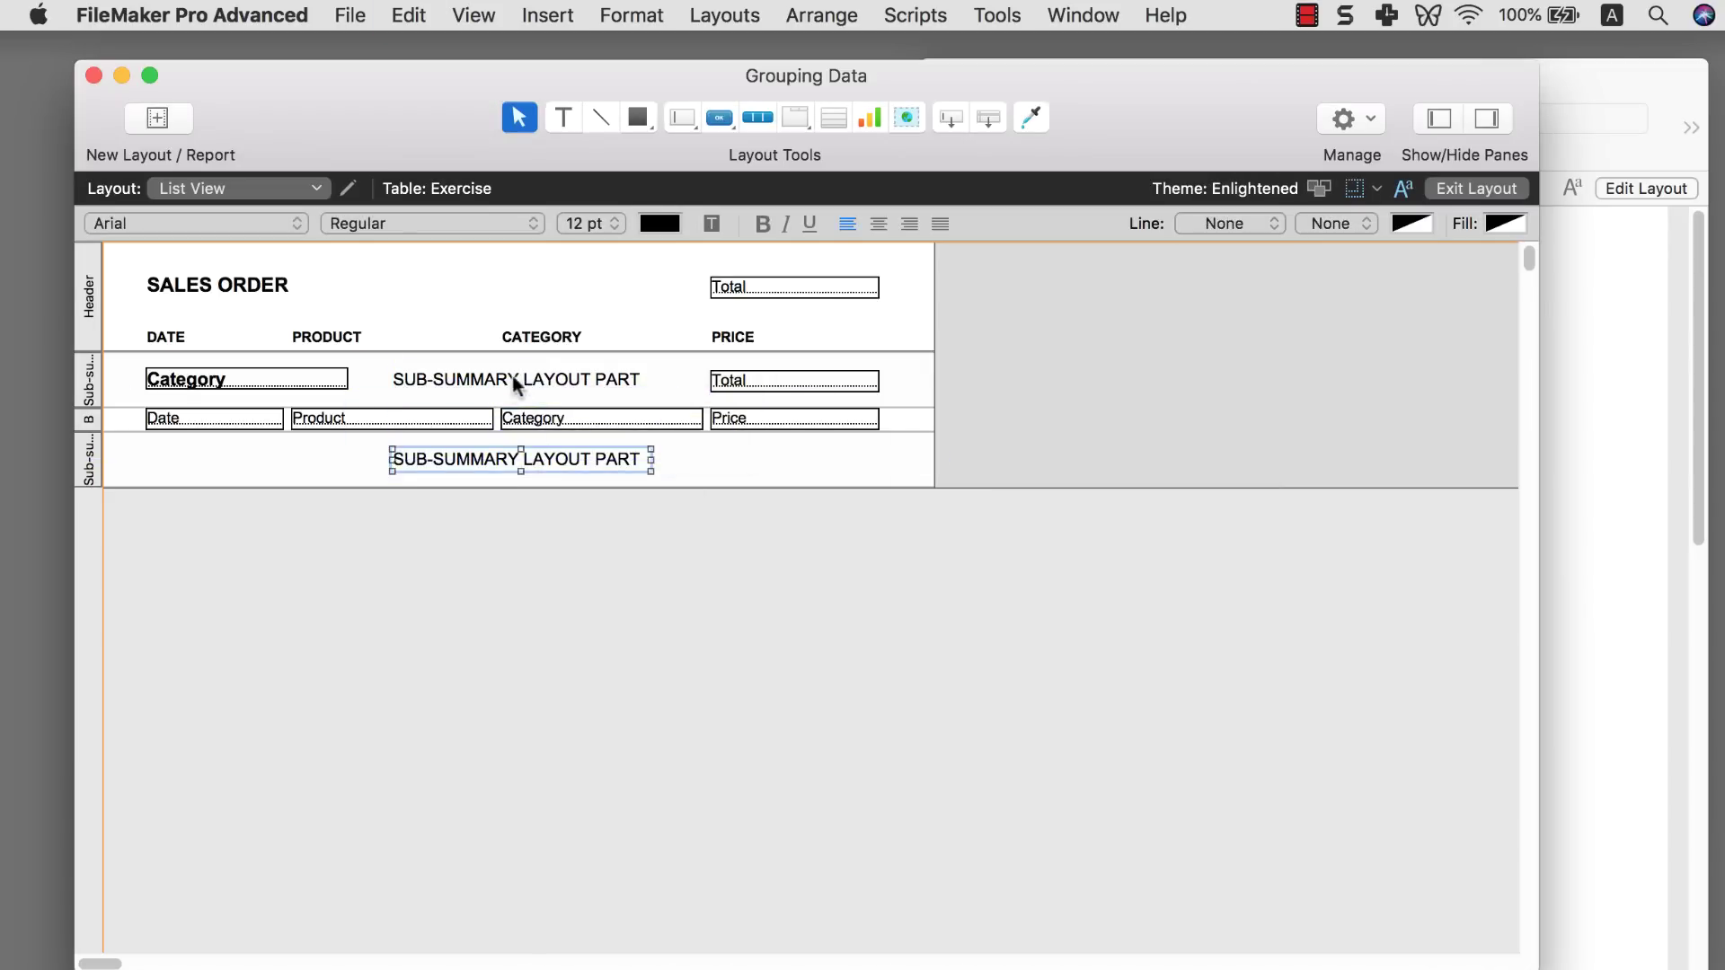
- Change the label in the upper sub-summary part to "SUB-SUMMARY TOP PART"
click(512, 376)
click(522, 380)
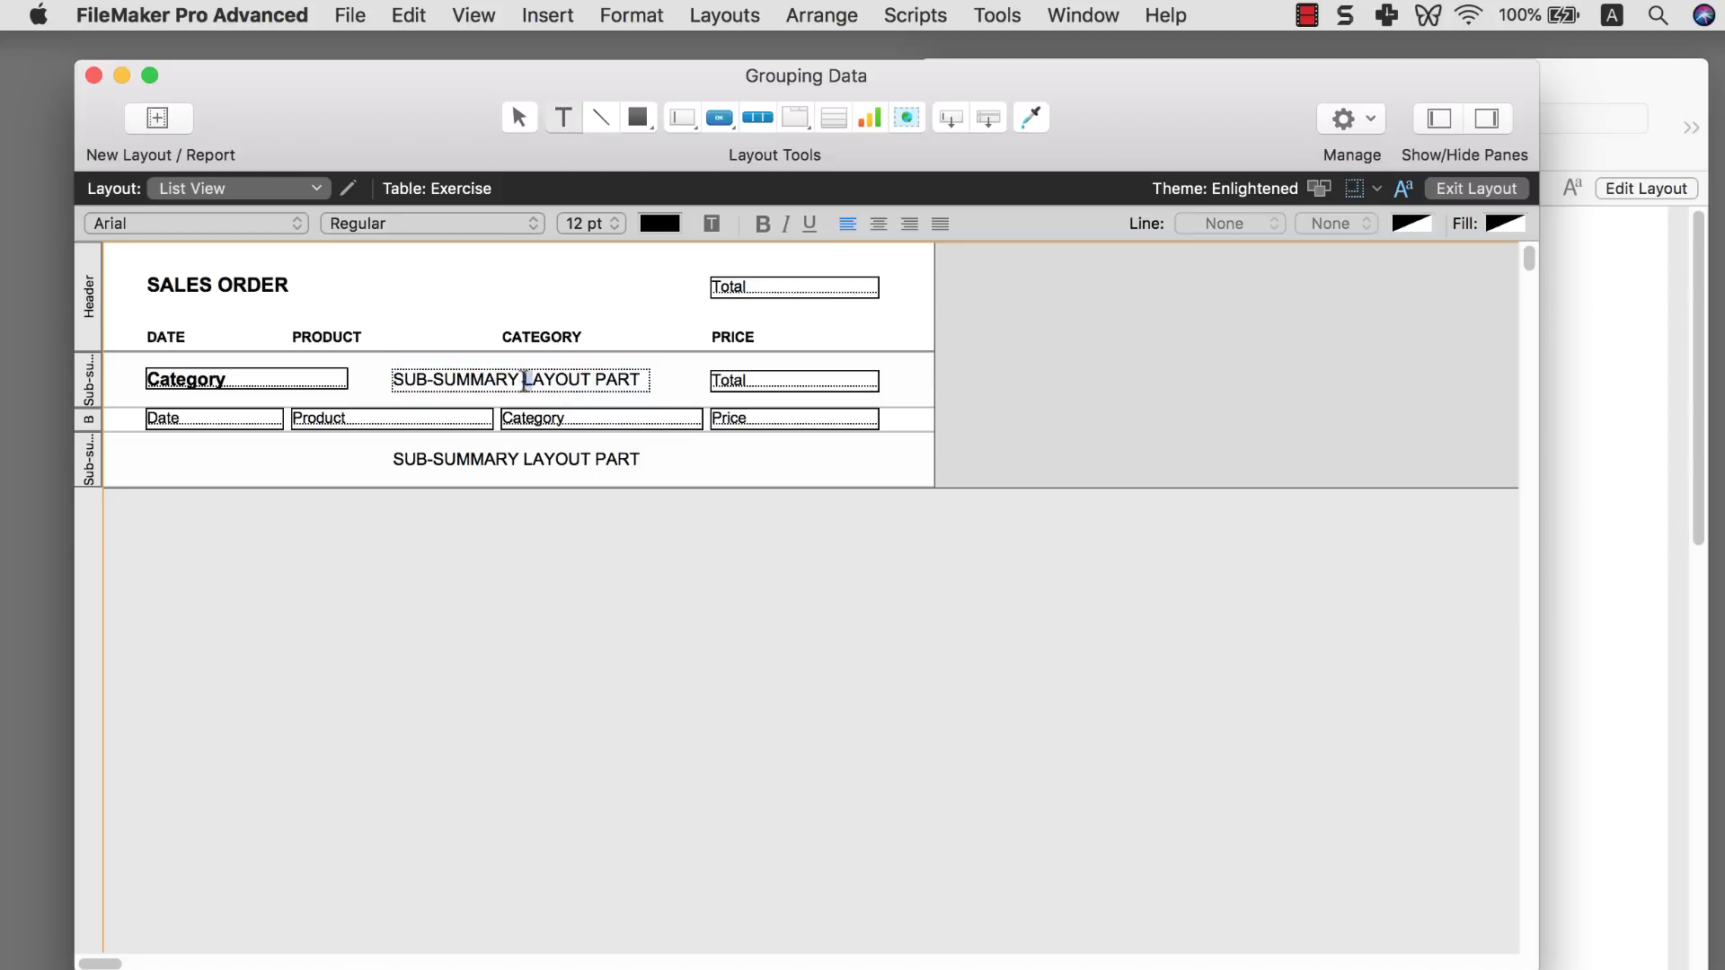
drag(521, 380, 699, 390)
text(TOP PART)
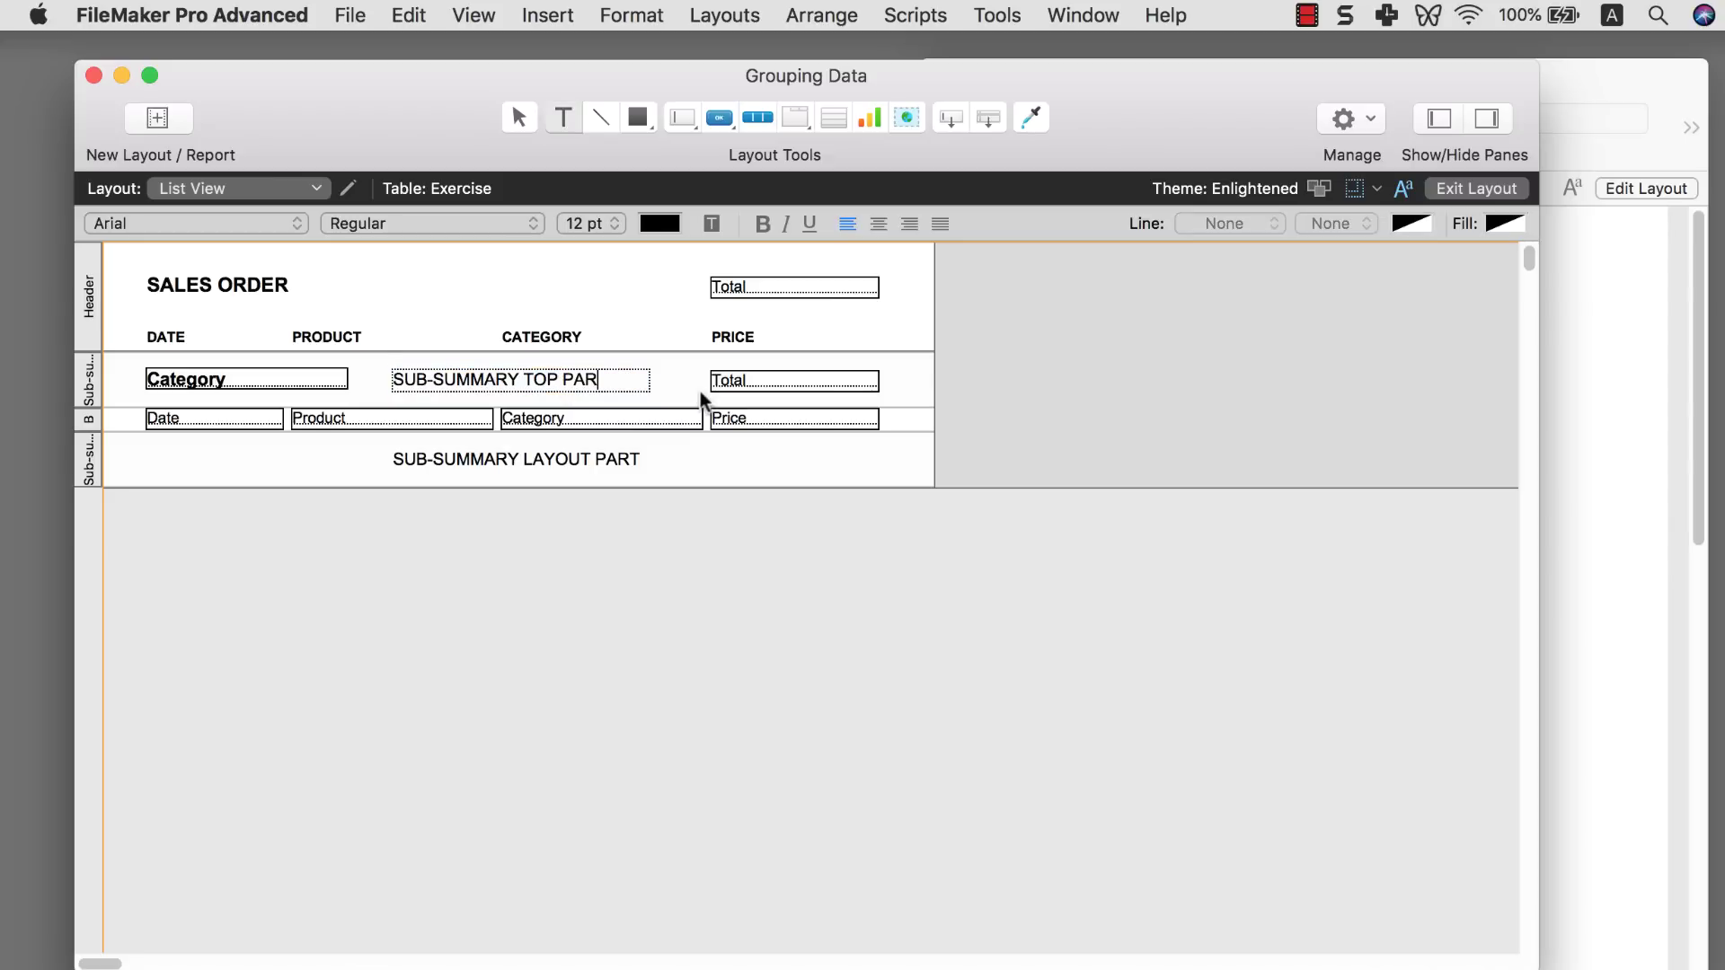
click(716, 462)
- Change the label in the lower sub-summary part to "SUB-SUMMARY LOWER PART"
click(539, 459)
drag(524, 459, 742, 467)
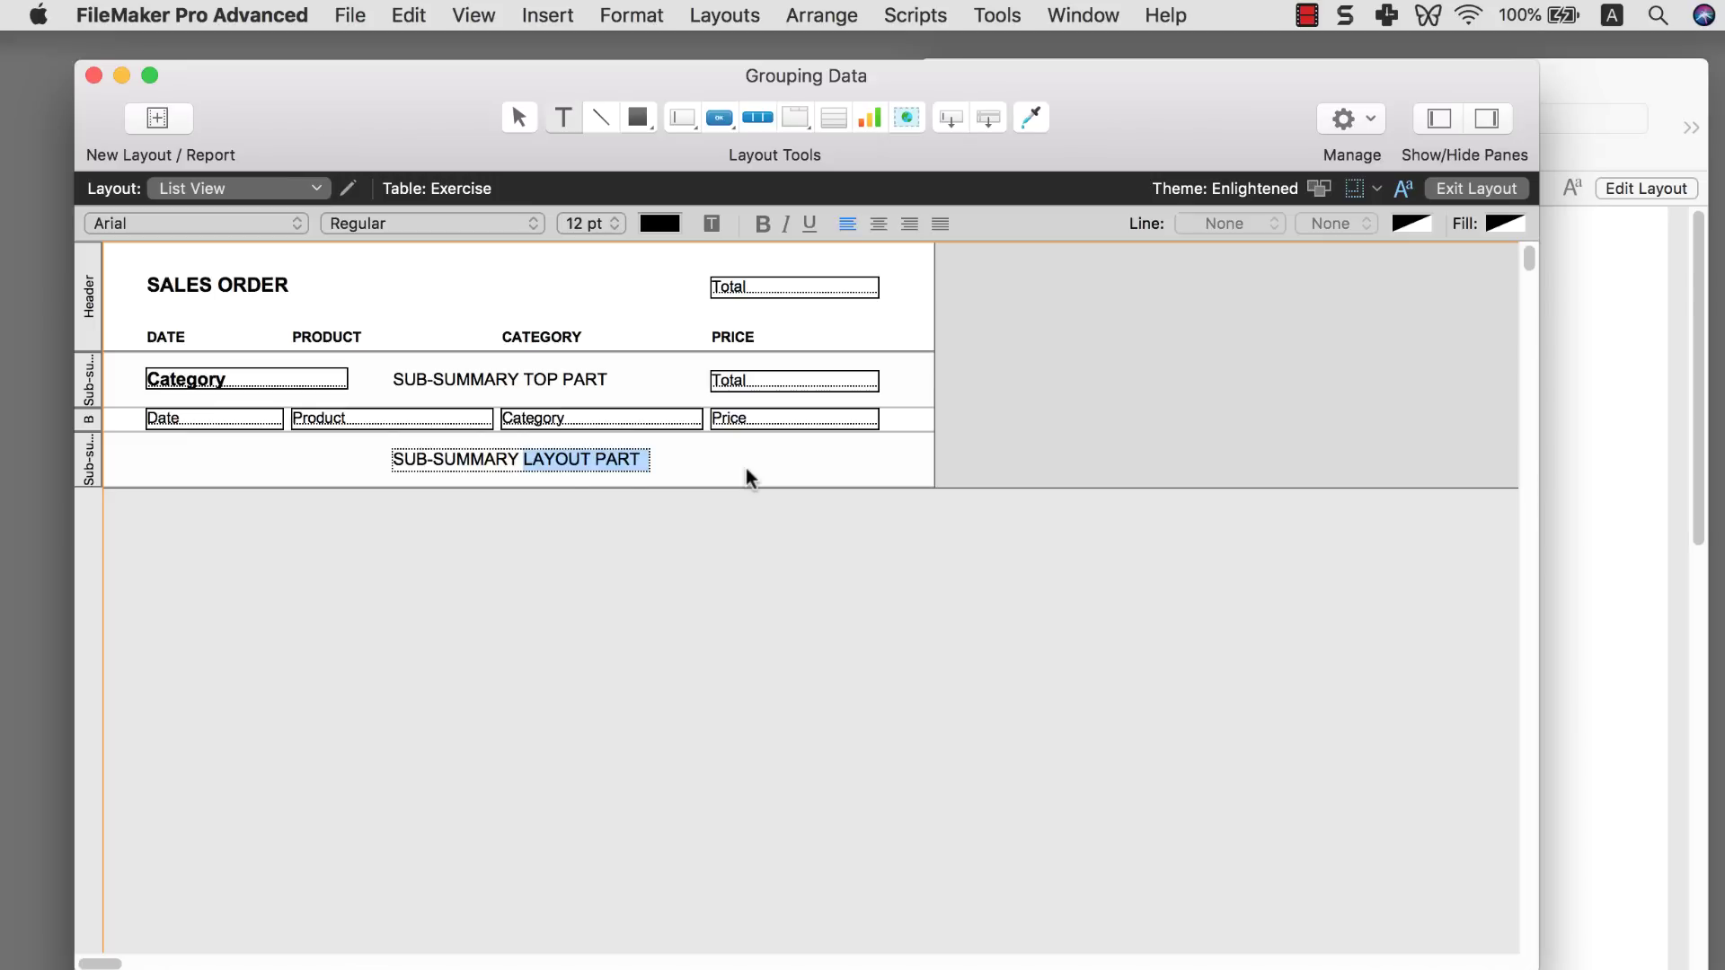
key(BackSpace)
text(LOWER PART)
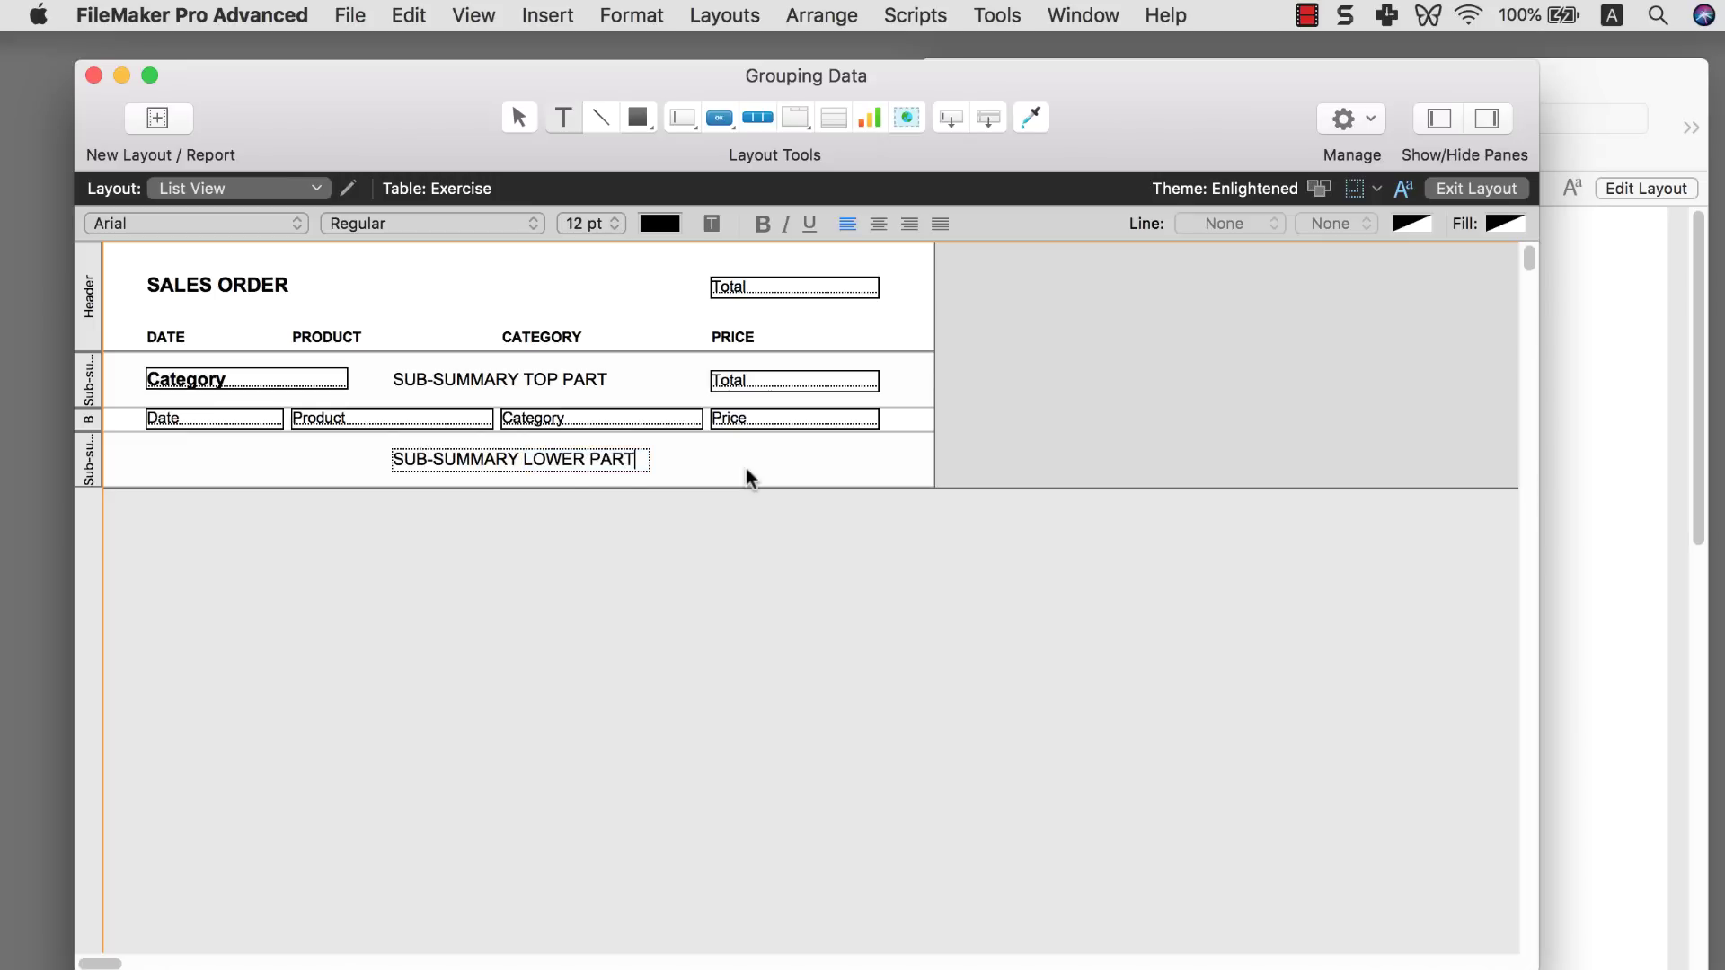
key(Escape)
click(750, 518)
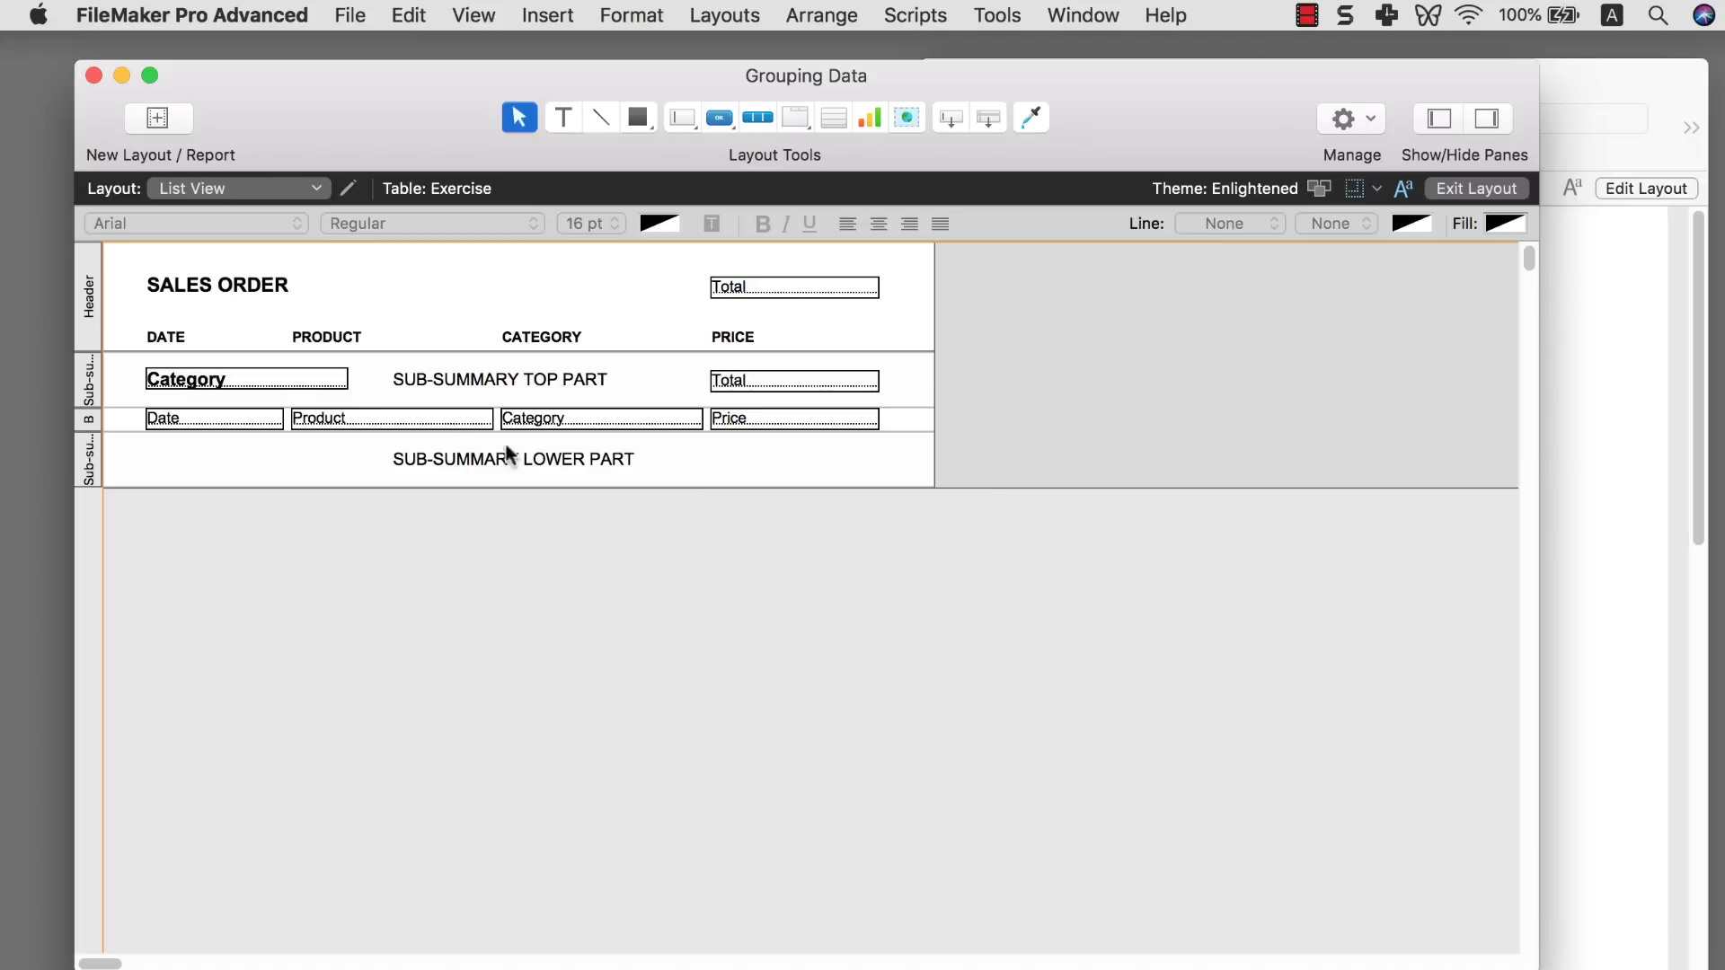
- Duplicate the bold Category field from the upper sub-summary and place the copy in the lower sub-summary part
click(217, 383)
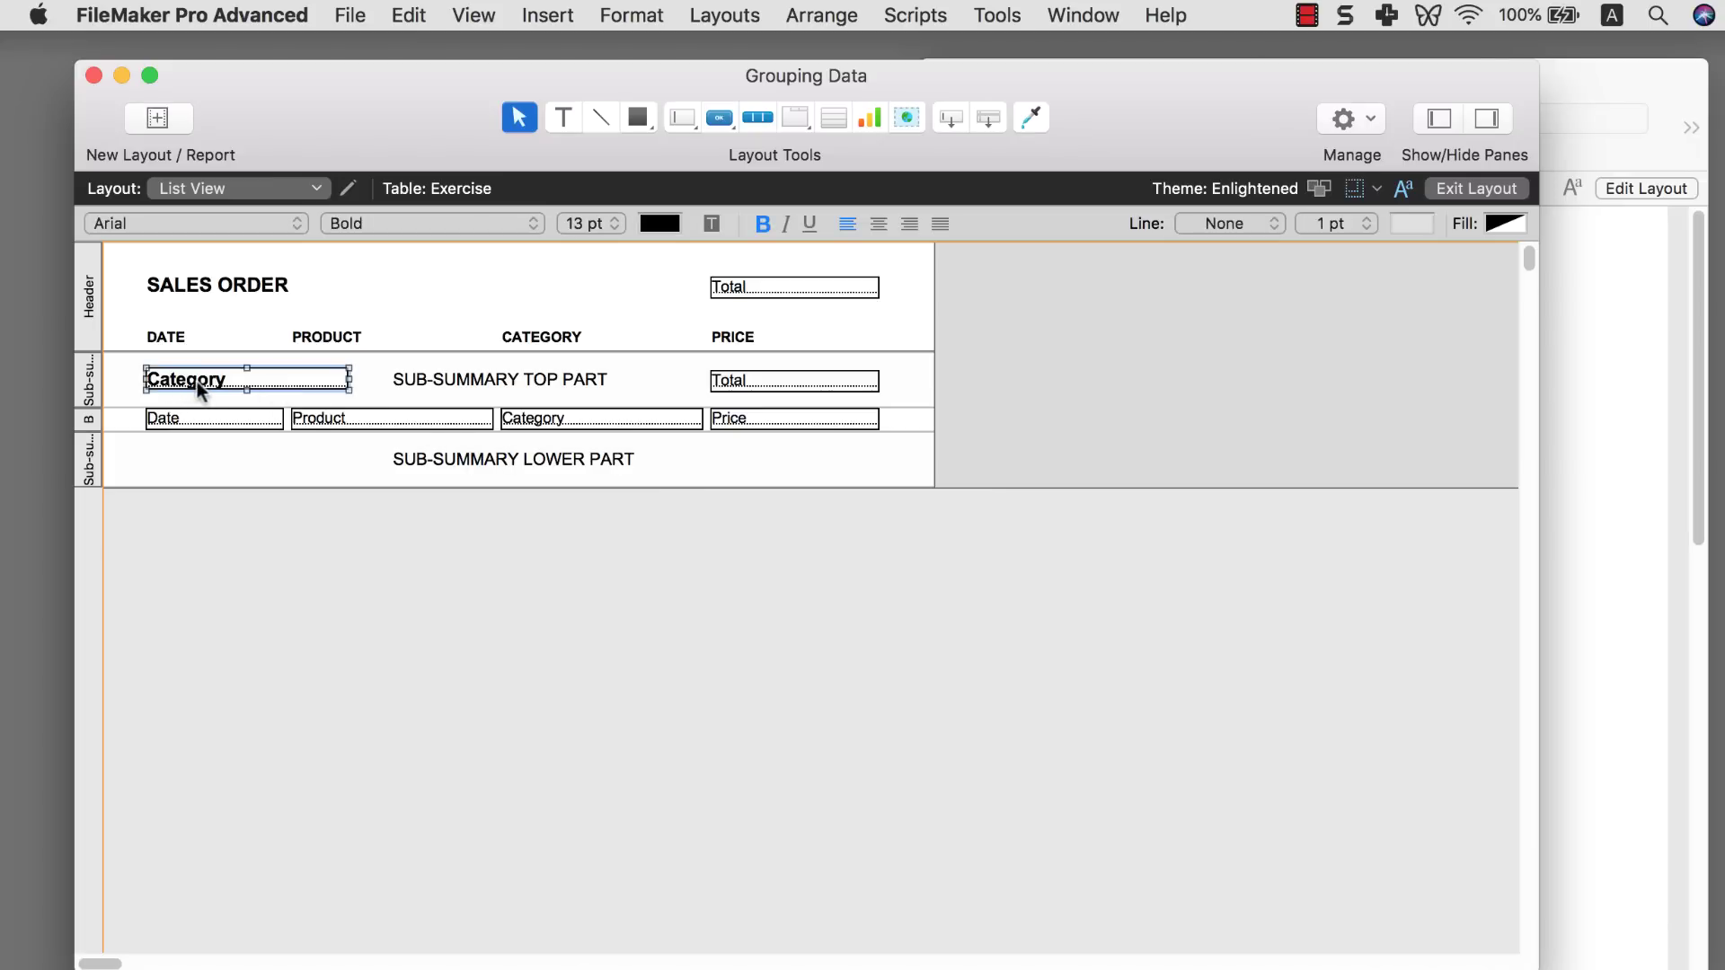
key(super+d)
drag(205, 397, 217, 453)
- Examine the upper and lower sub-summaries around each category in Browse mode and compare them with the After window's report
key(super+b)
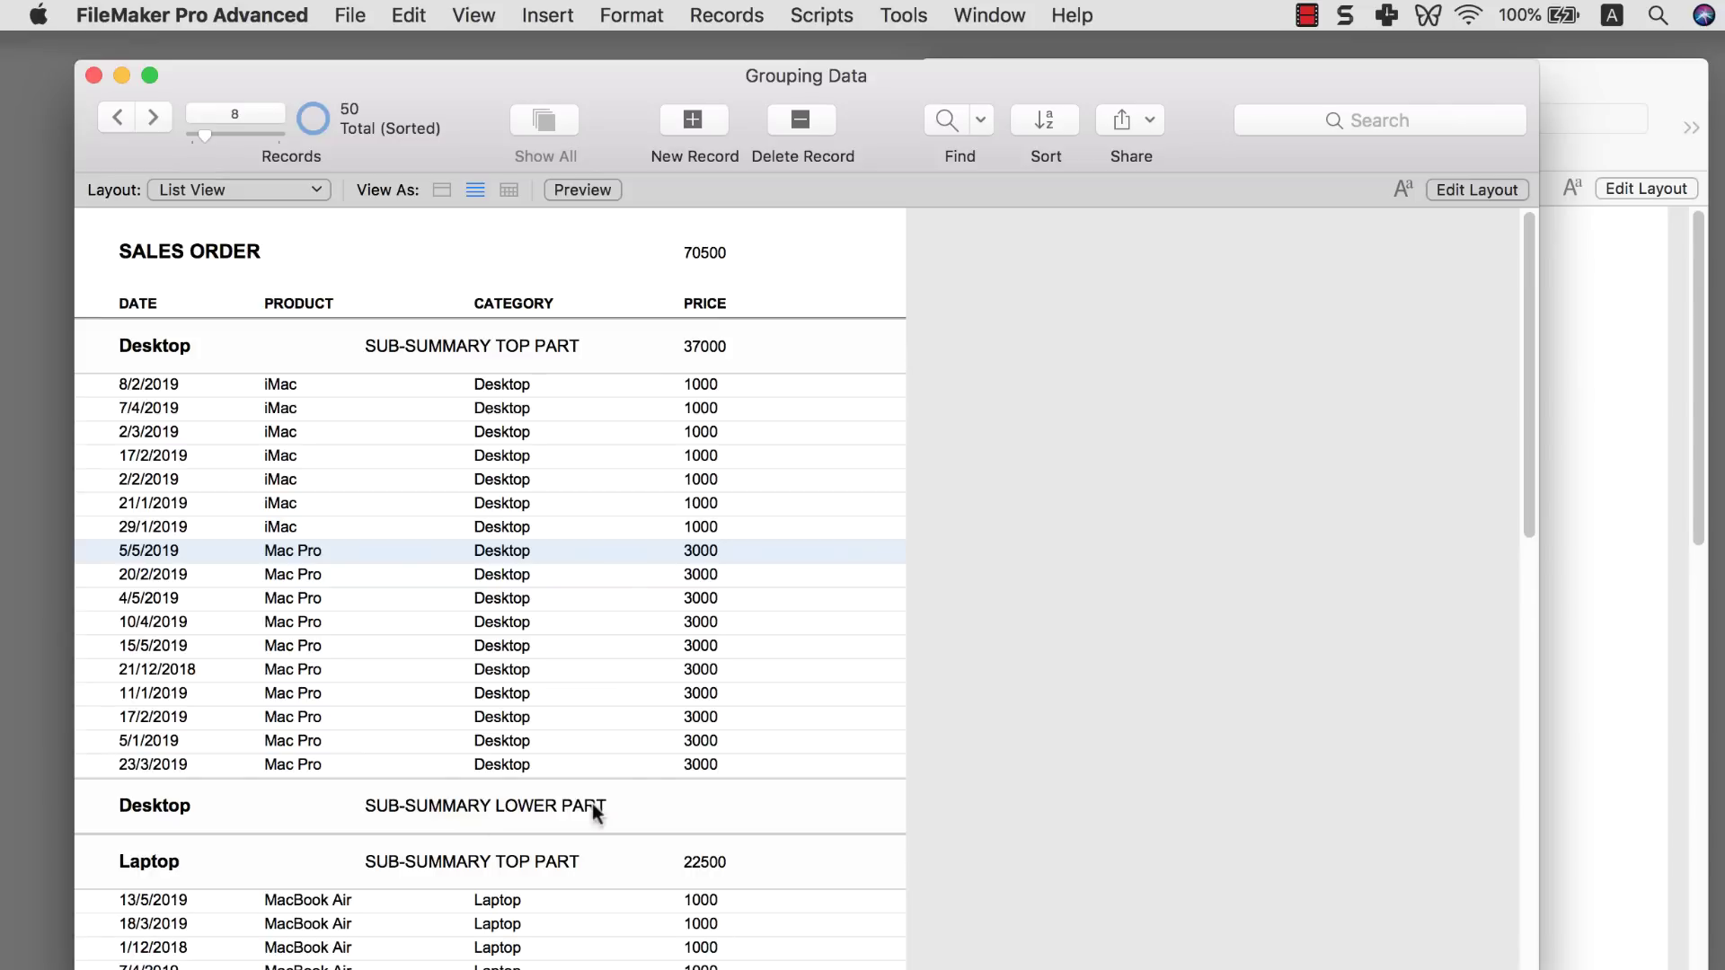
scroll(649, 800, down, 5)
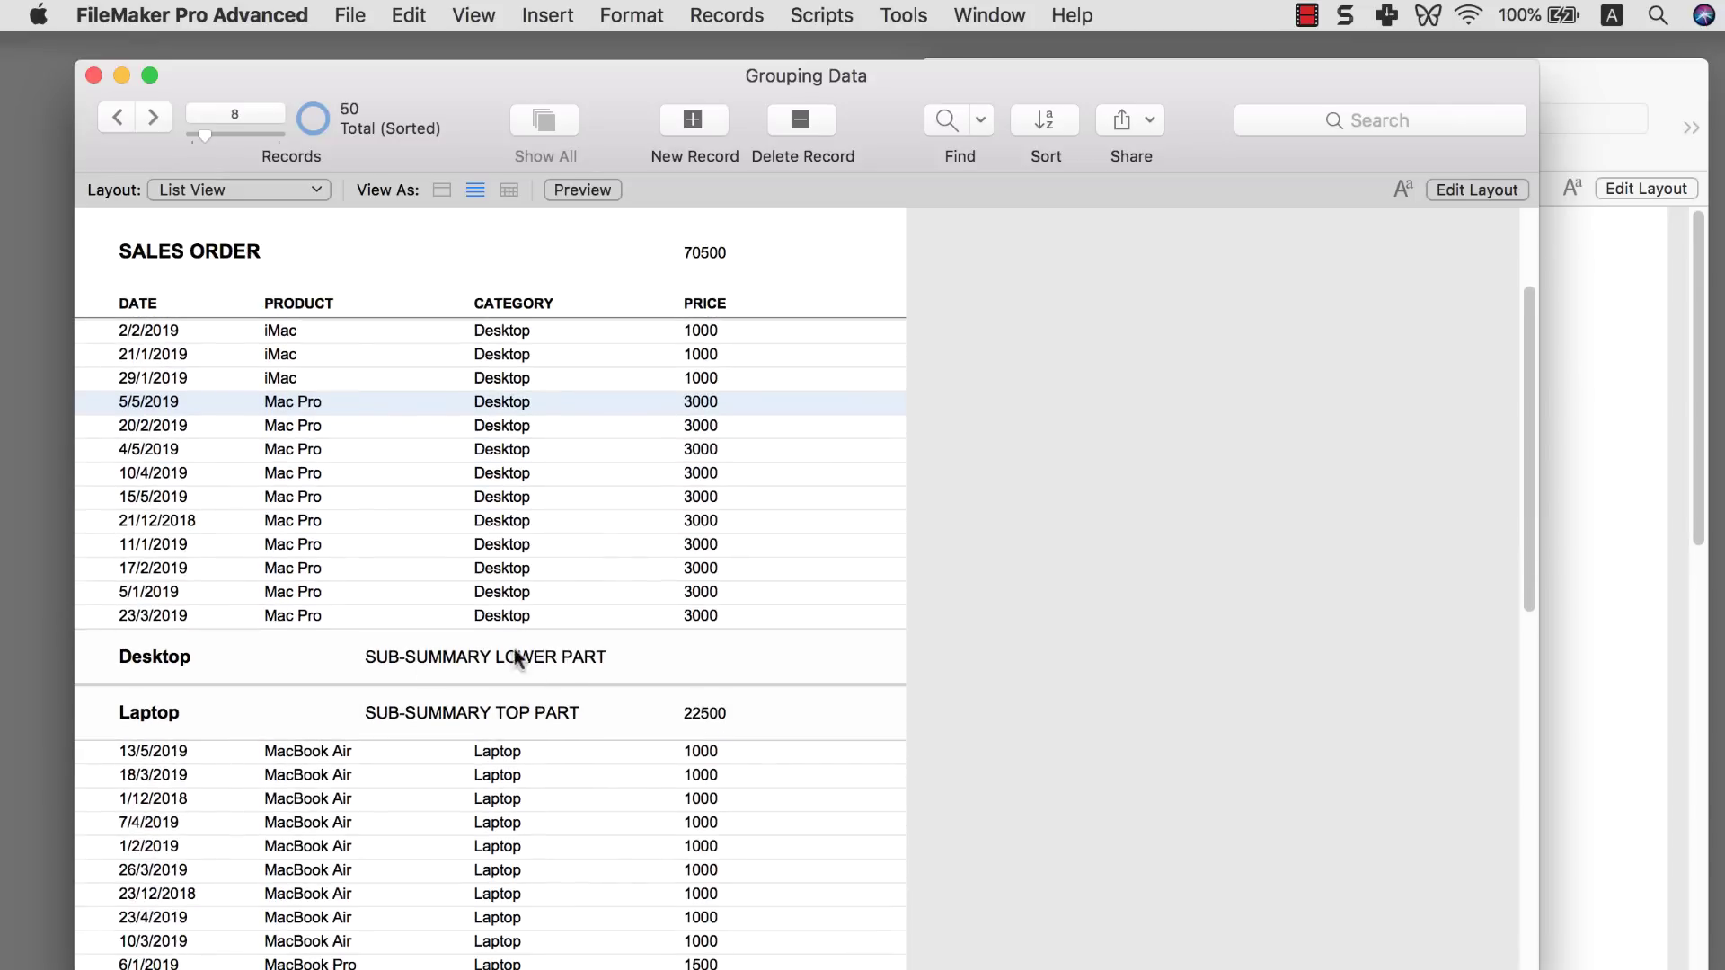
scroll(442, 654, down, 2)
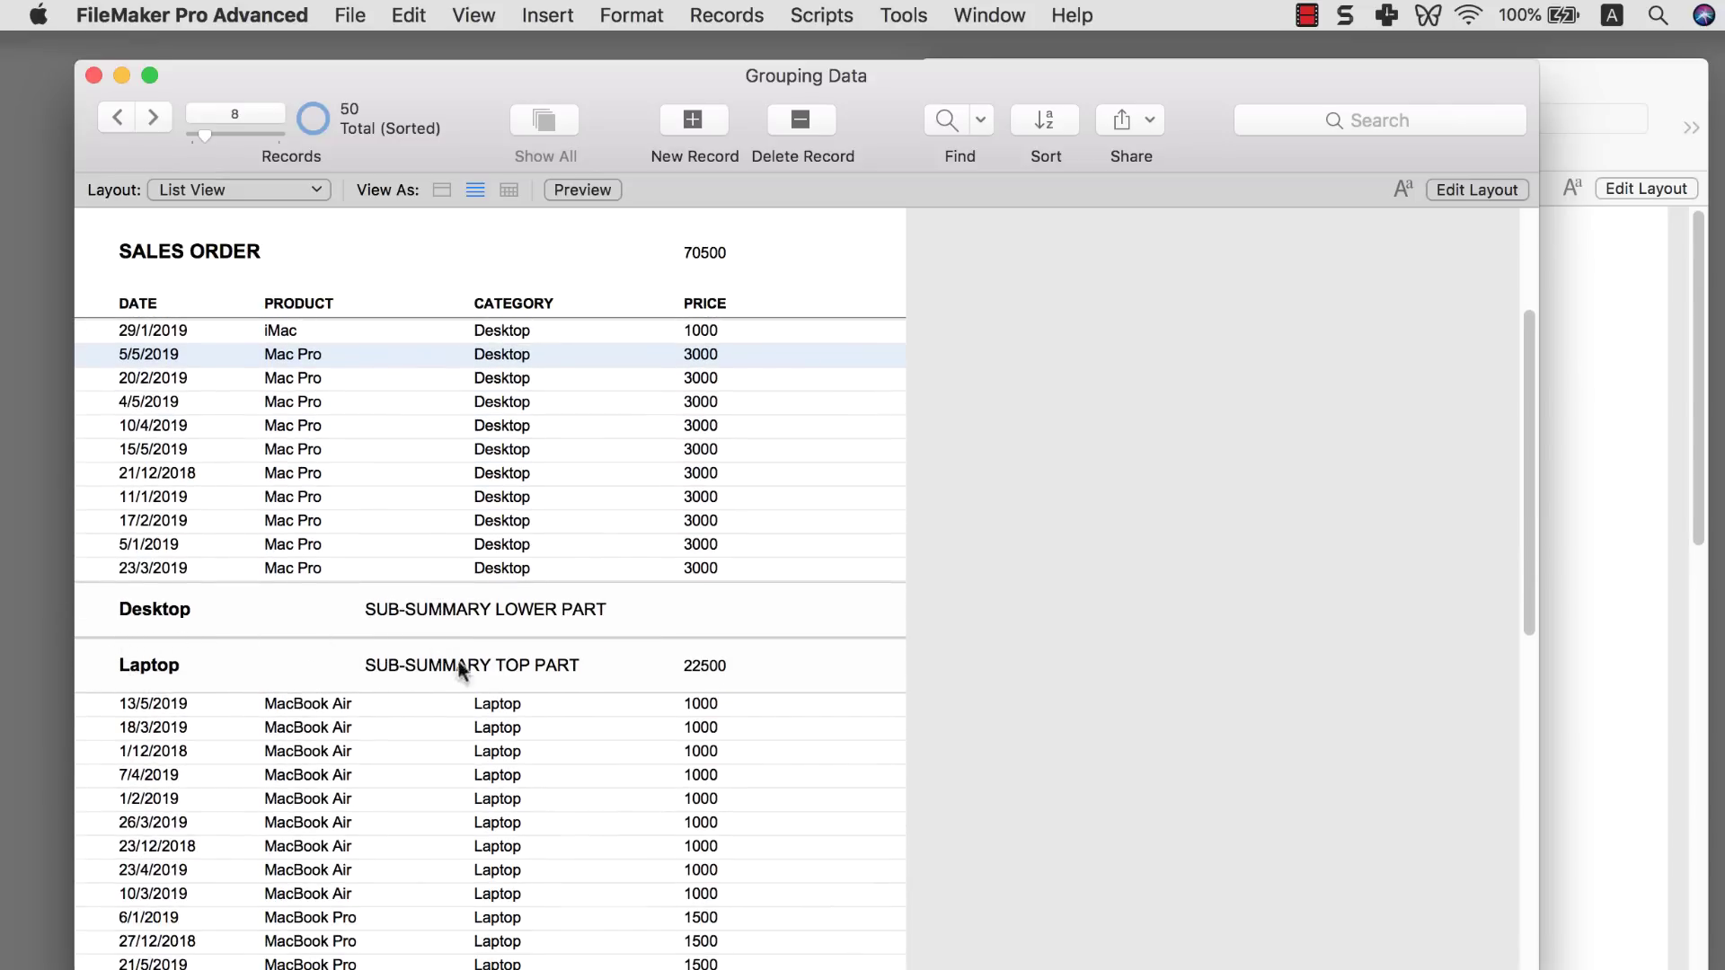
scroll(559, 665, down, 13)
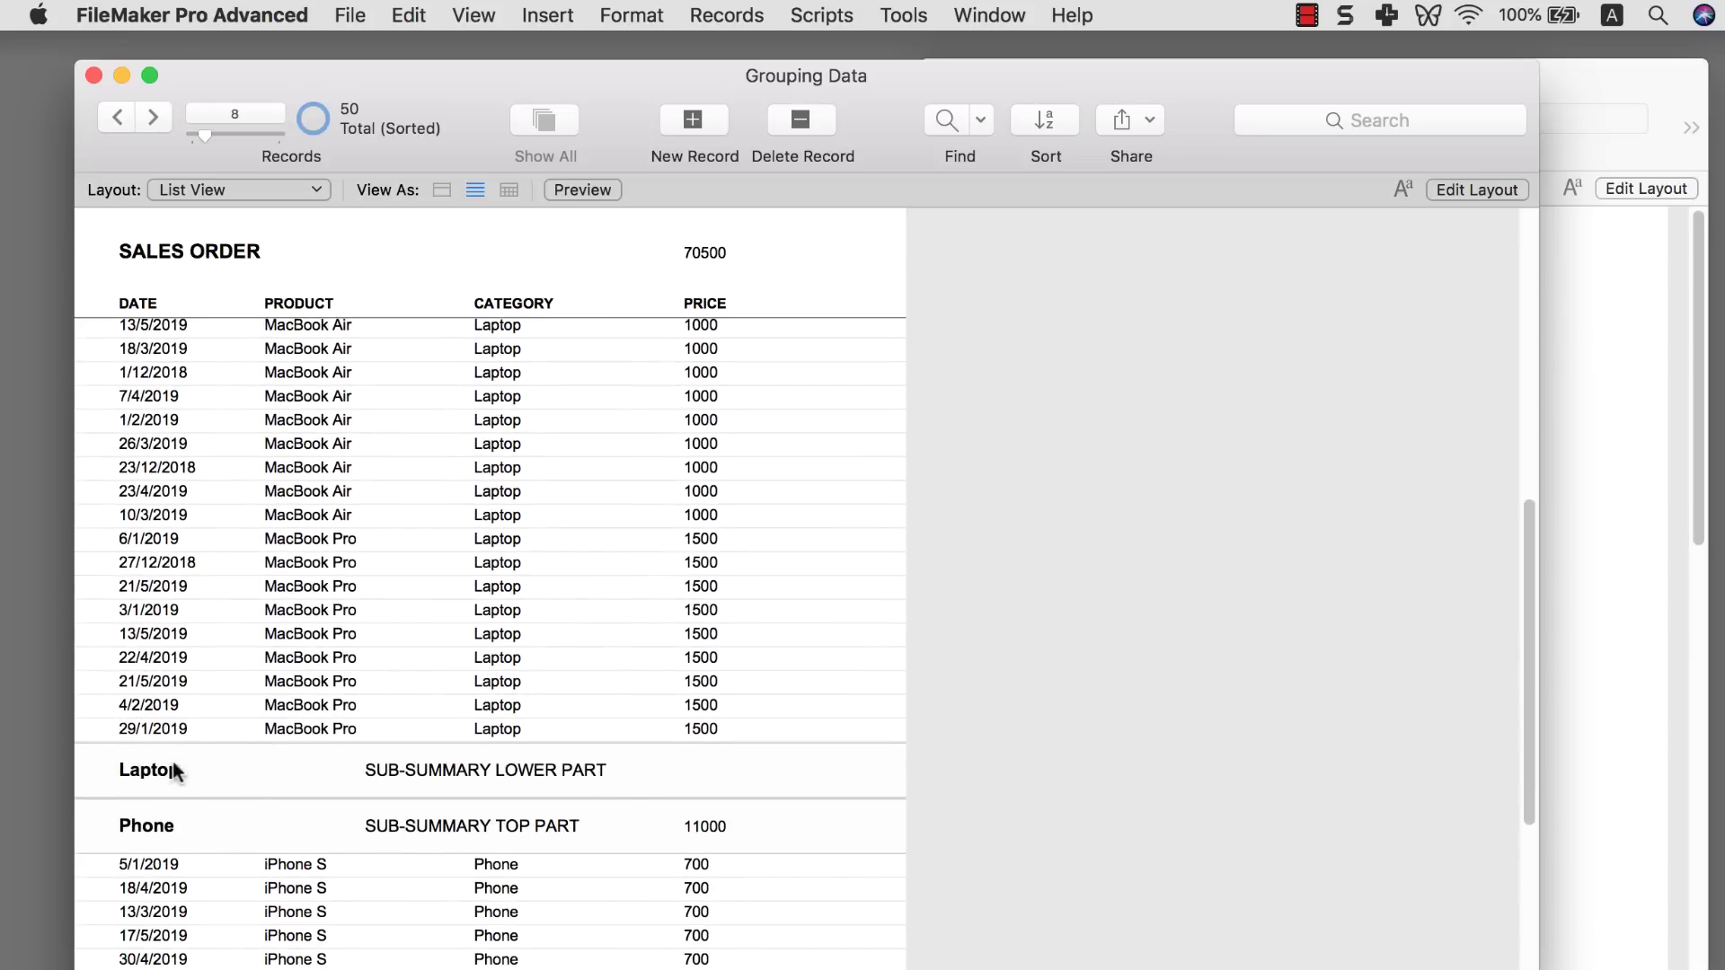
scroll(622, 767, up, 20)
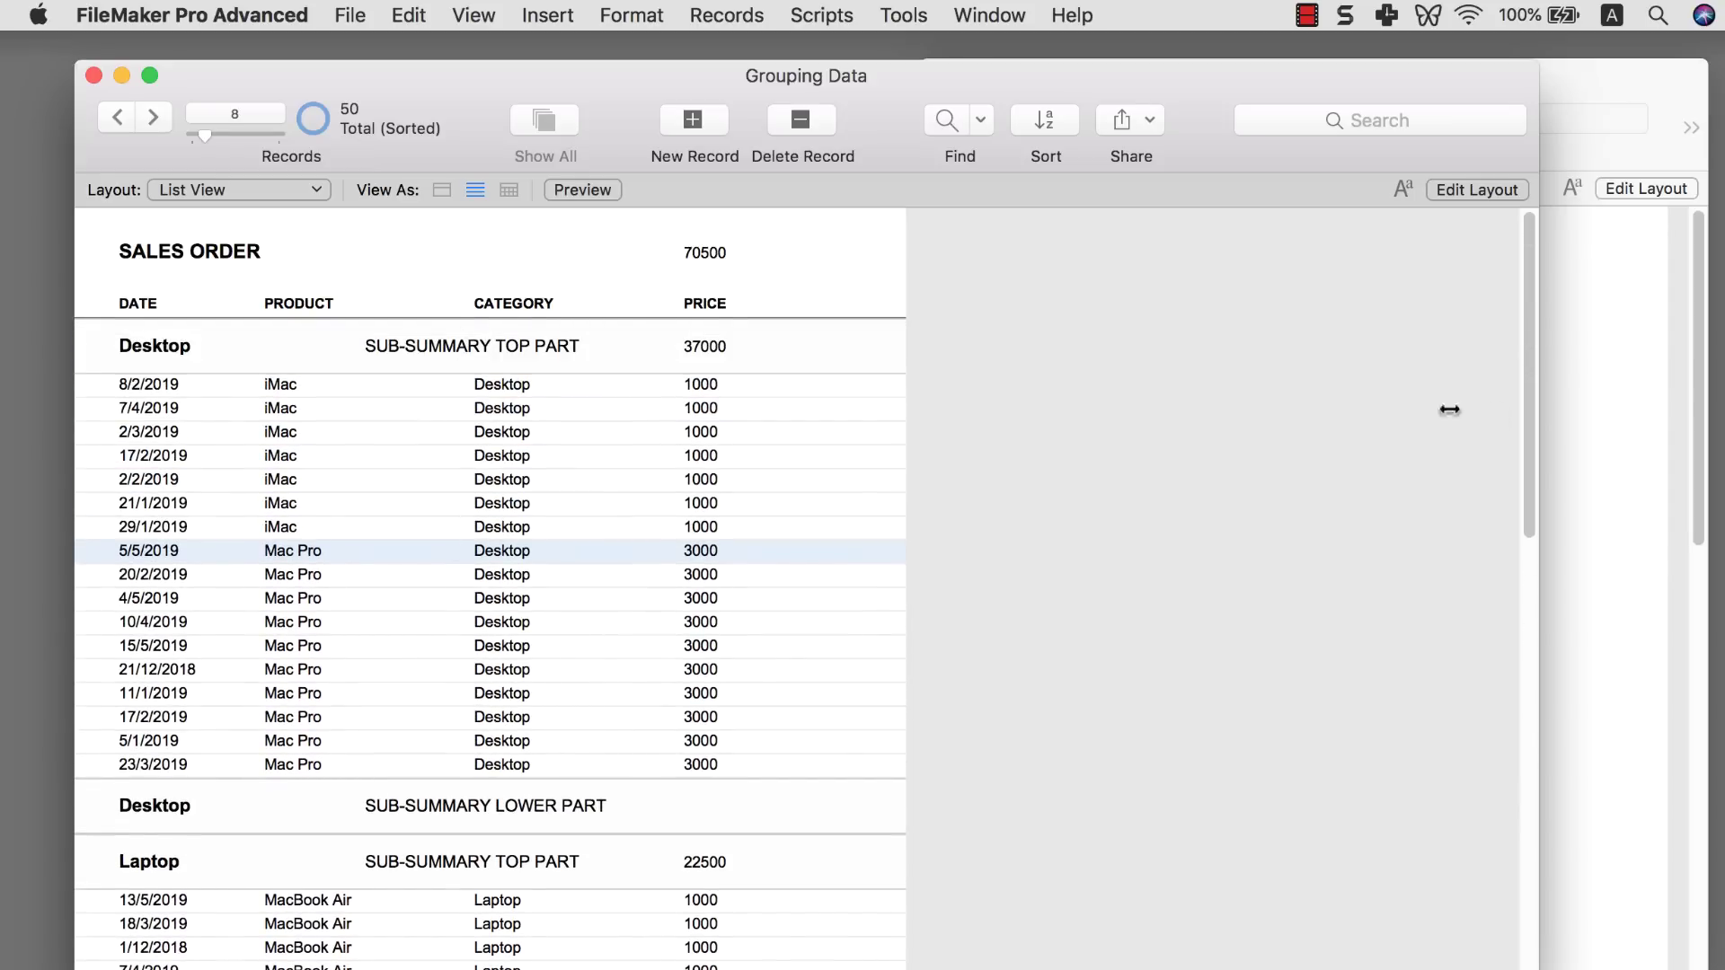
key(super+grave)
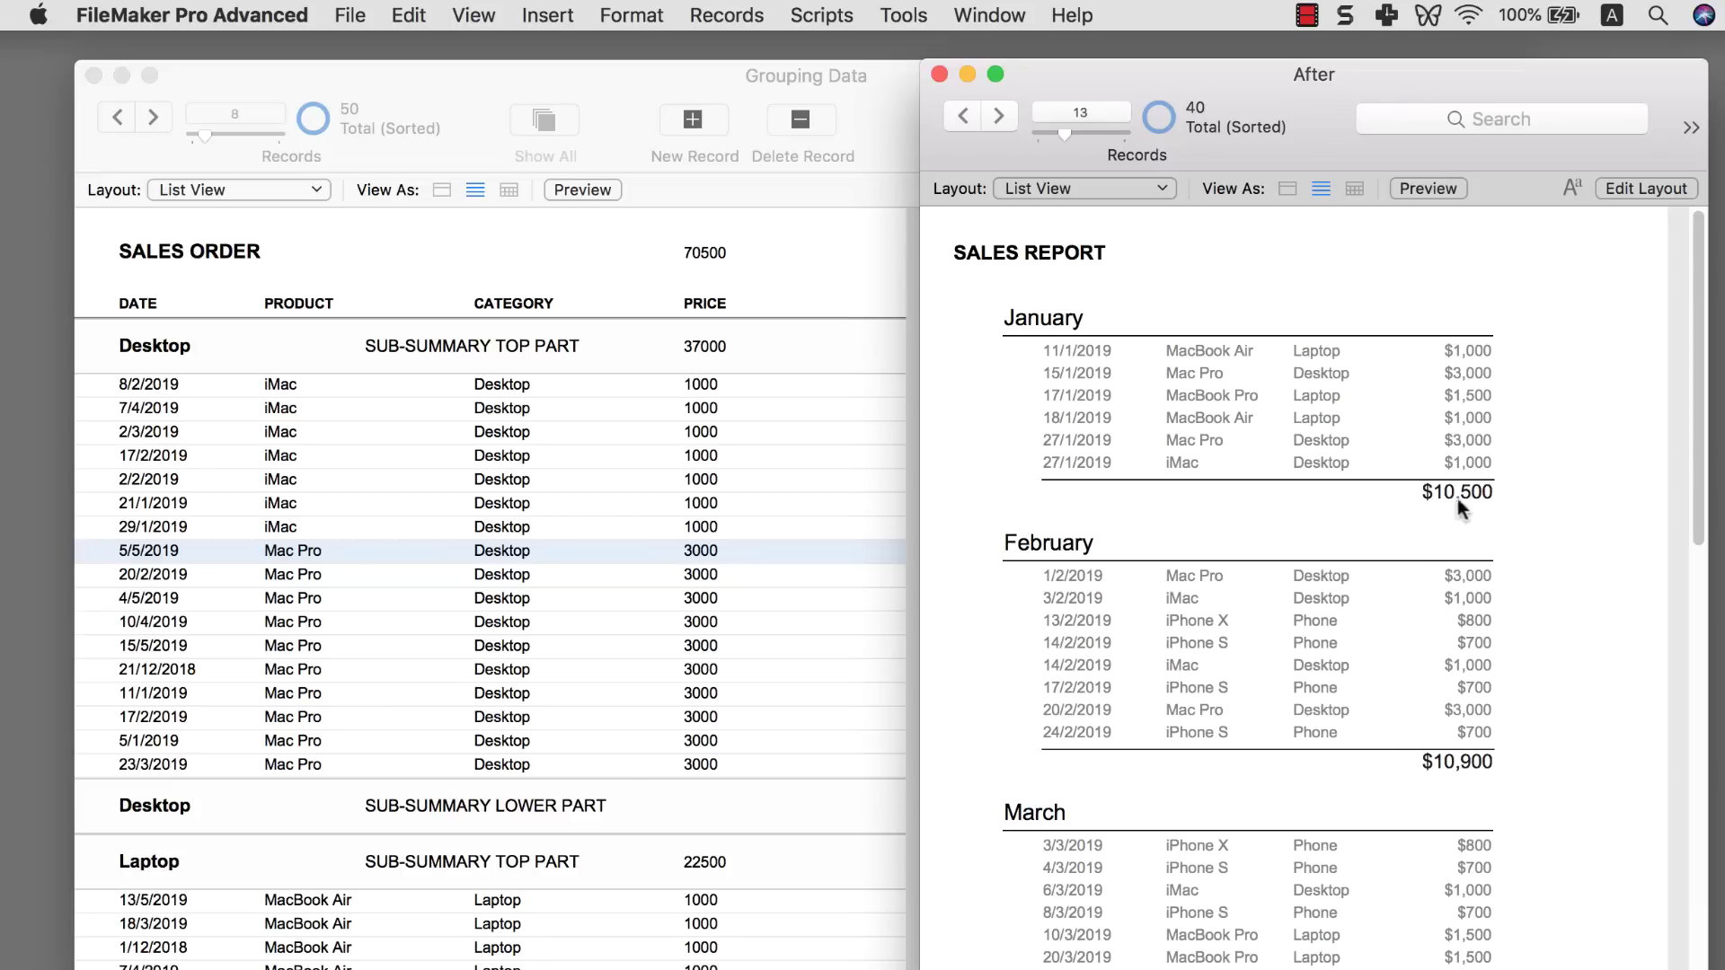
- Delete the text labels from both sub-summary parts and the Category field from the lower one in the Grouping Data layout
click(793, 306)
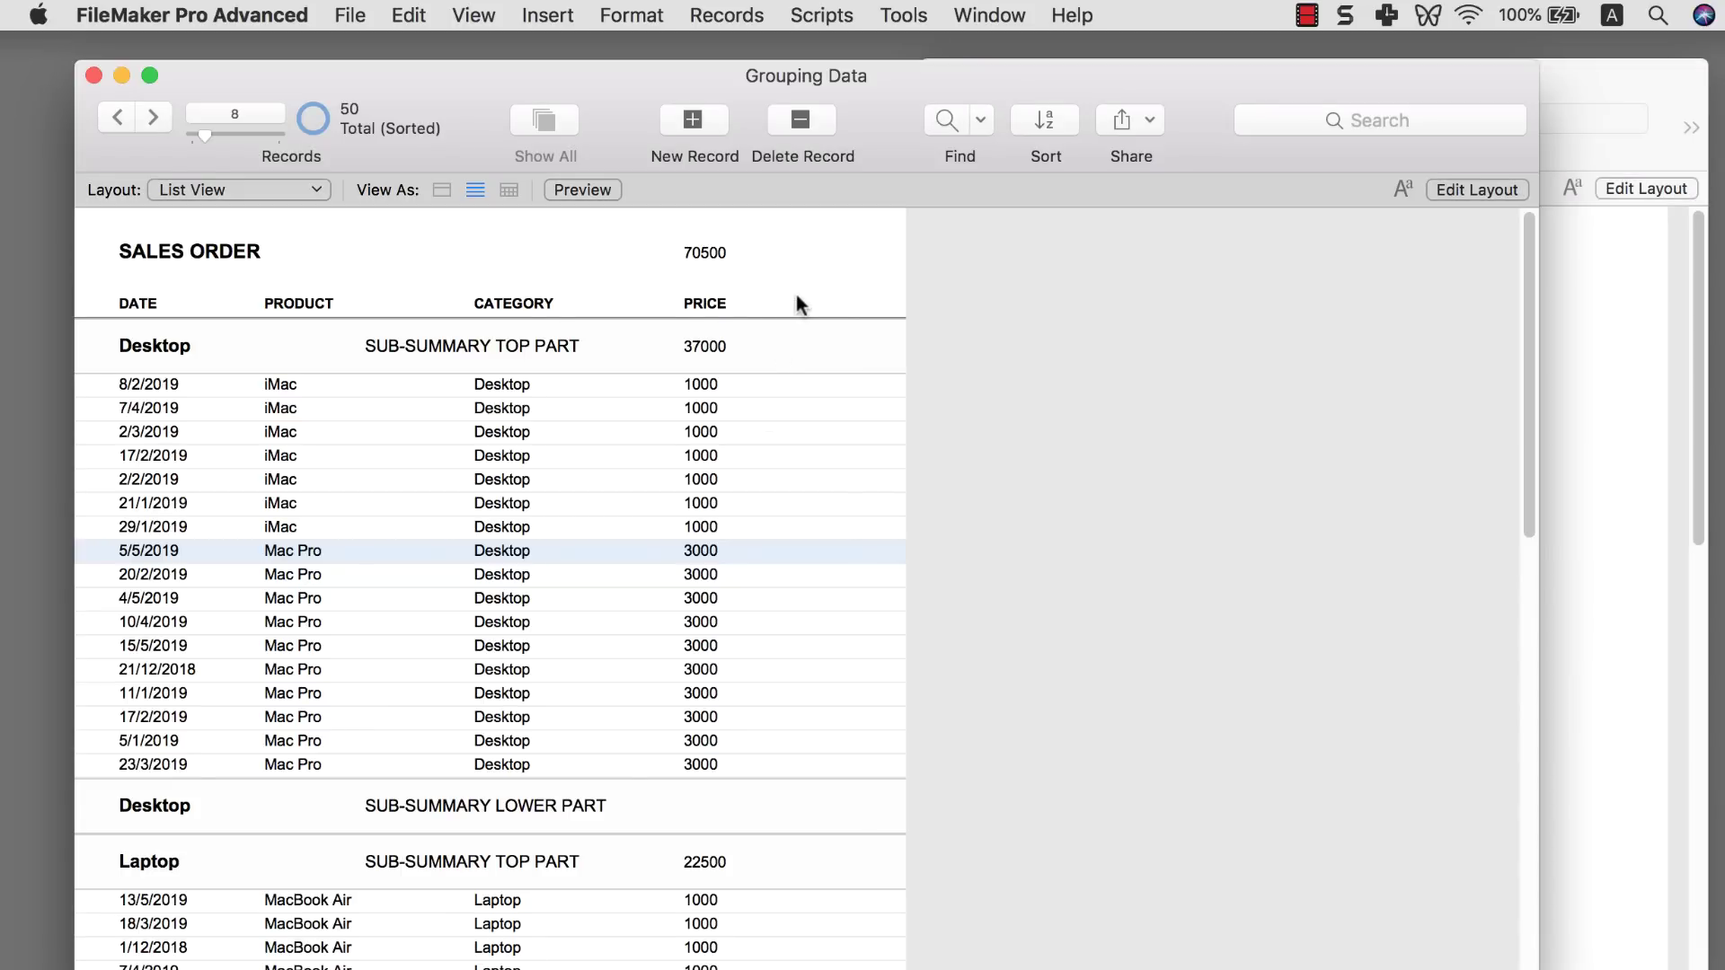
key(super+l)
click(521, 378)
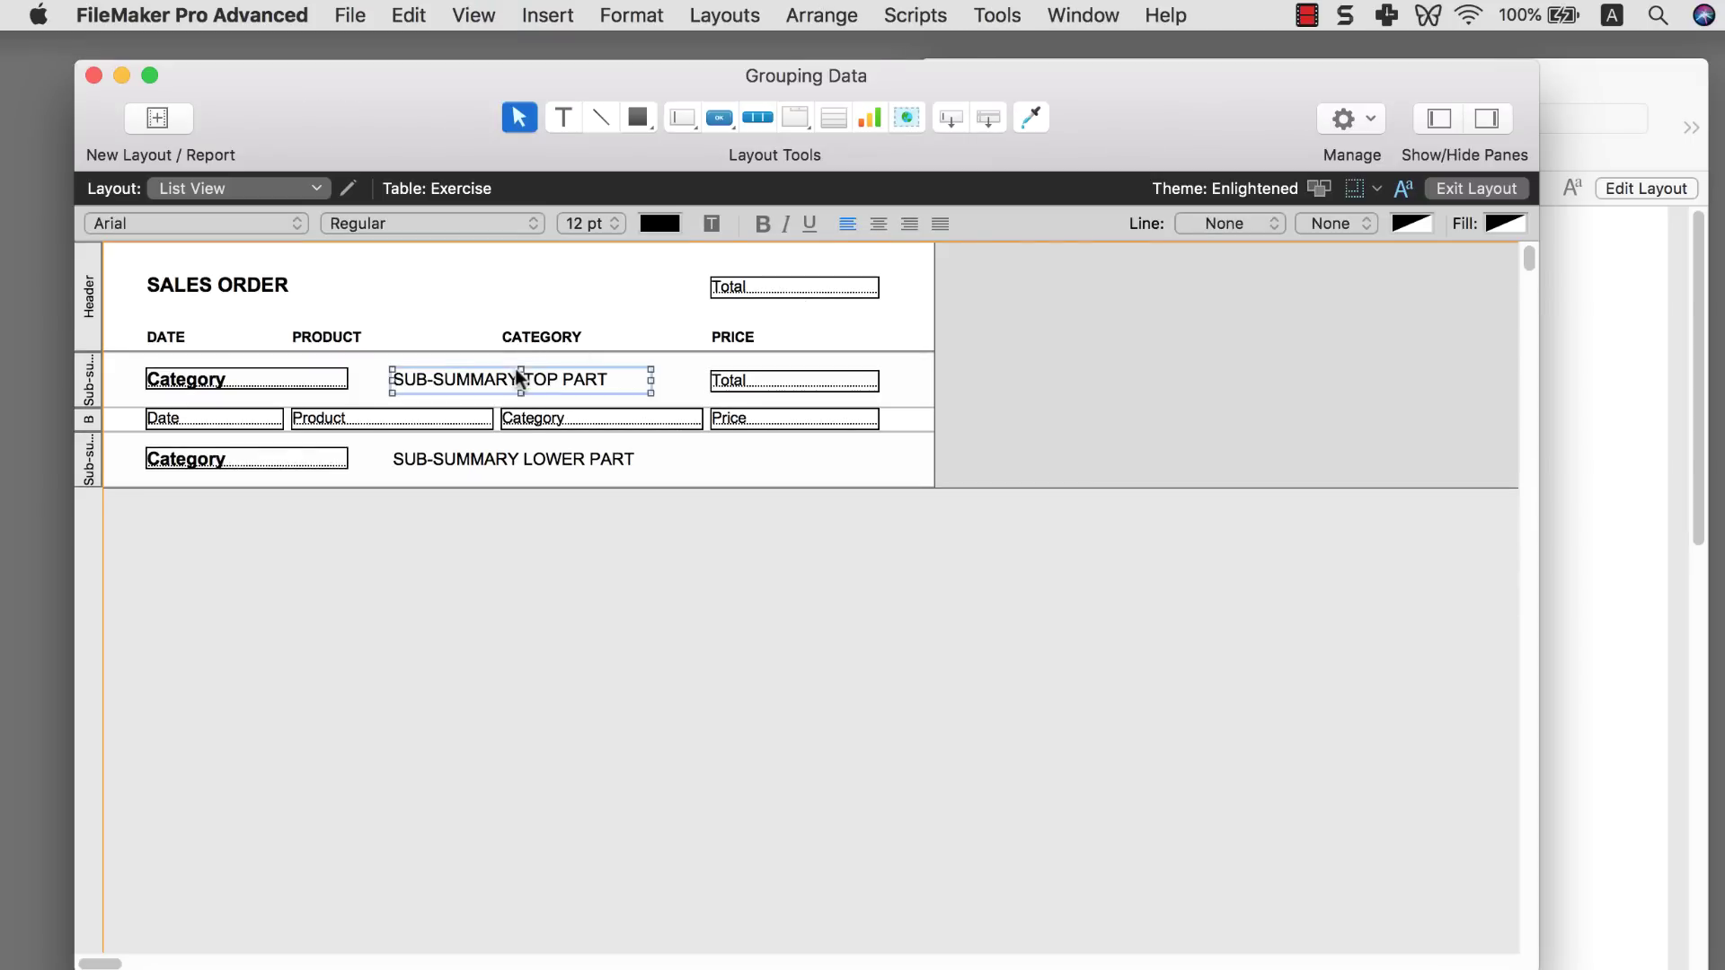
key(Delete)
click(533, 458)
key(Delete)
click(323, 463)
key(Delete)
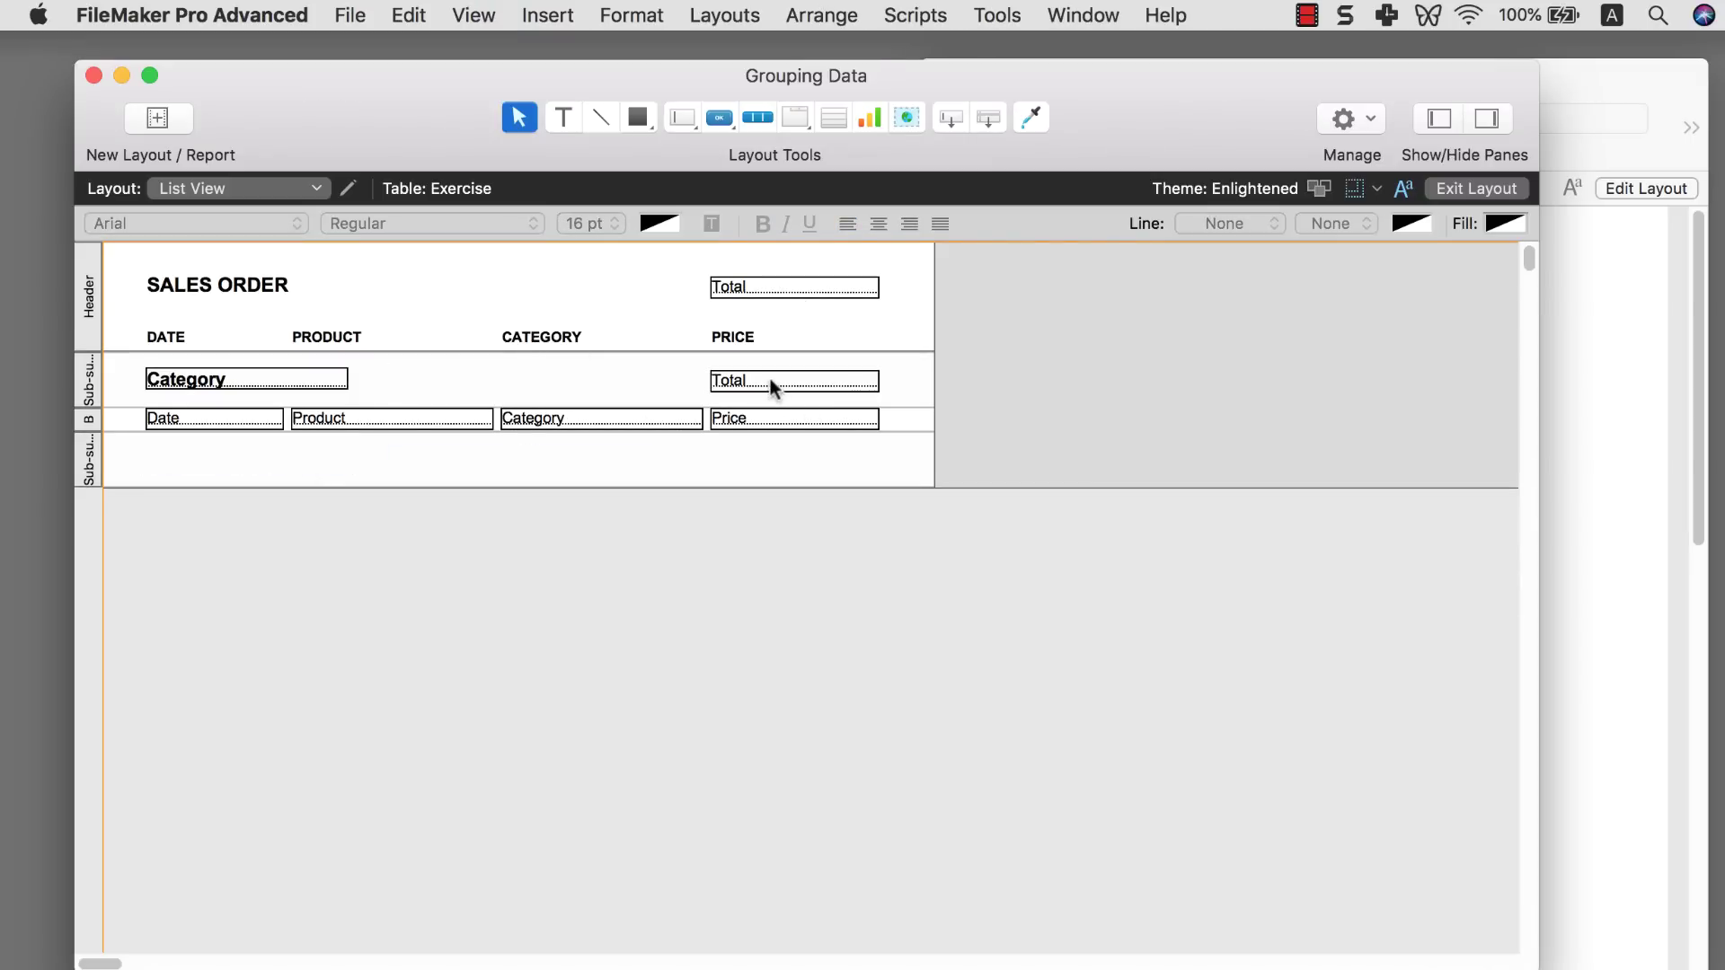
- Move the upper sub-summary's Total field straight down into the lower sub-summary part and delete the Total field from the header
drag(771, 386, 773, 460)
click(751, 368)
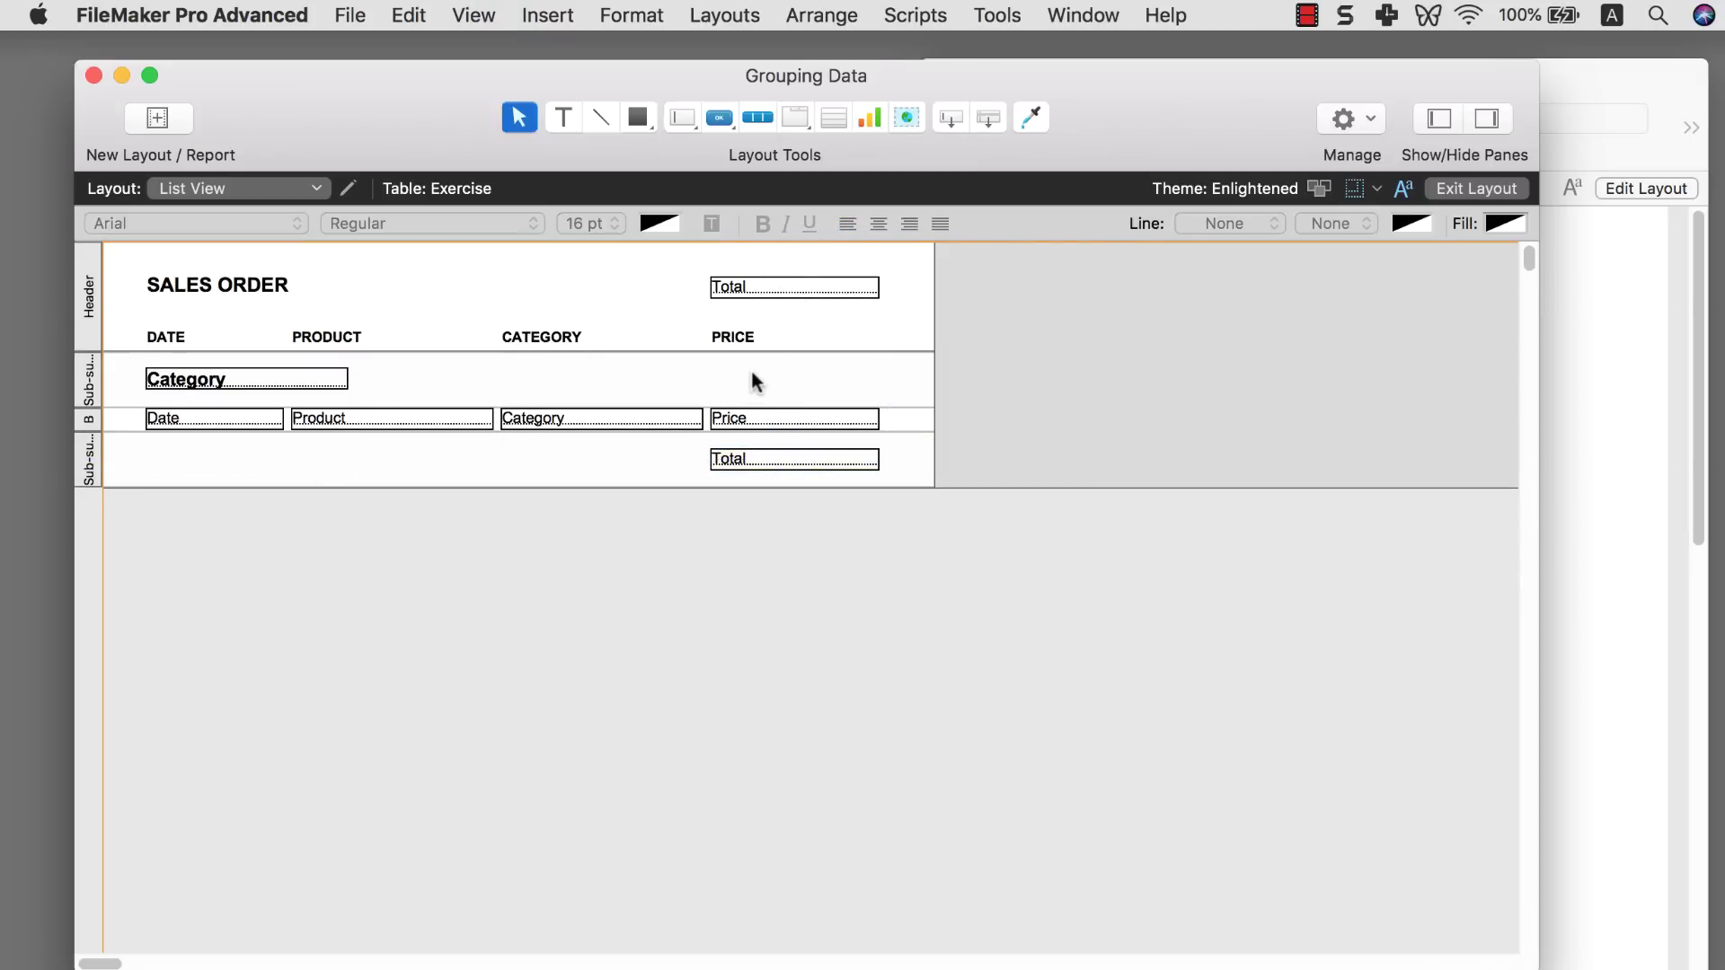
click(771, 283)
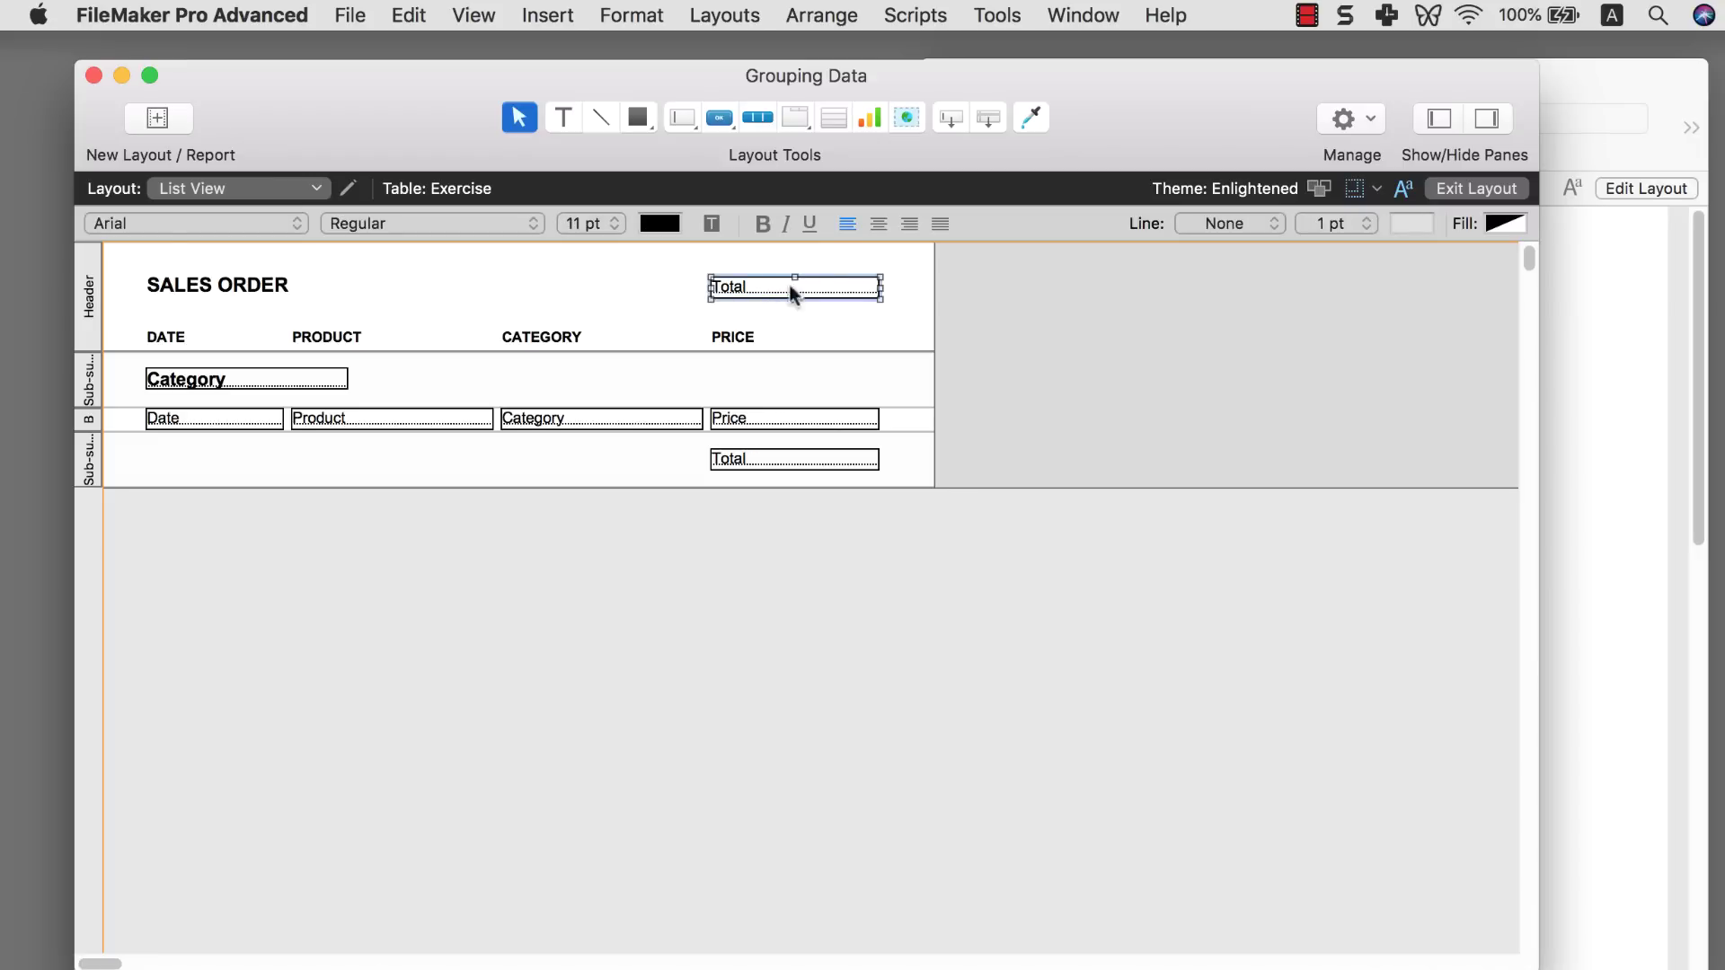
key(Delete)
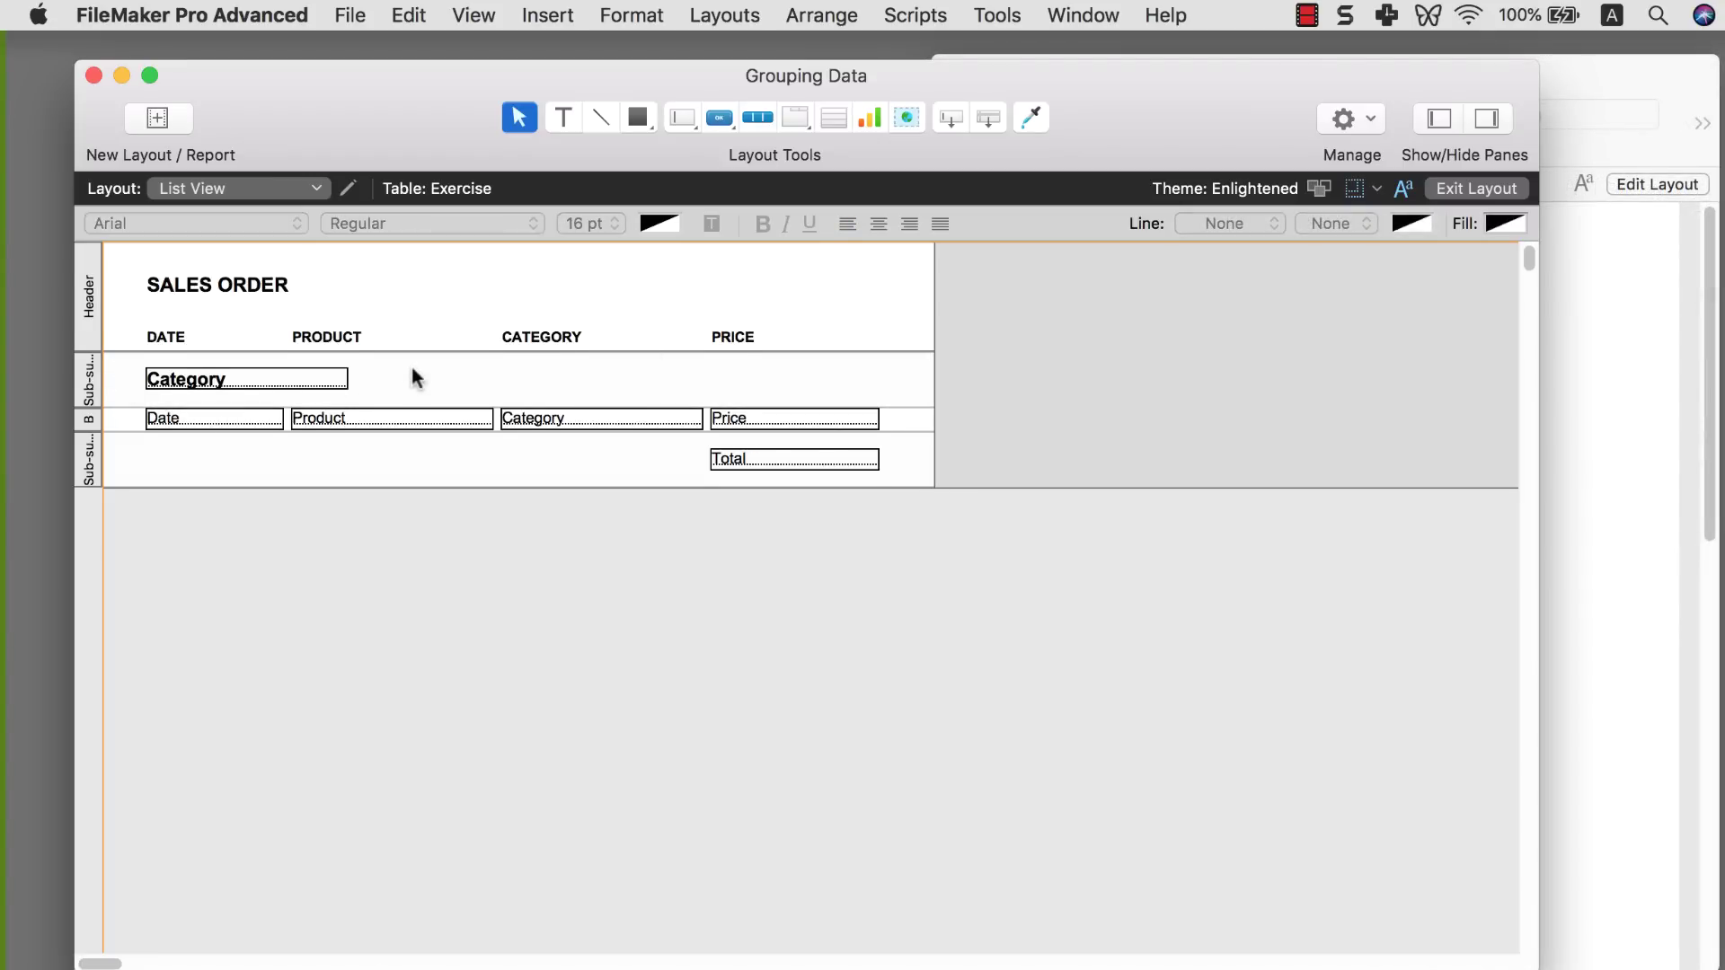
- Examine the category headings and totals through the whole list in Browse mode and compare them with the After window's monthly groups
key(super+b)
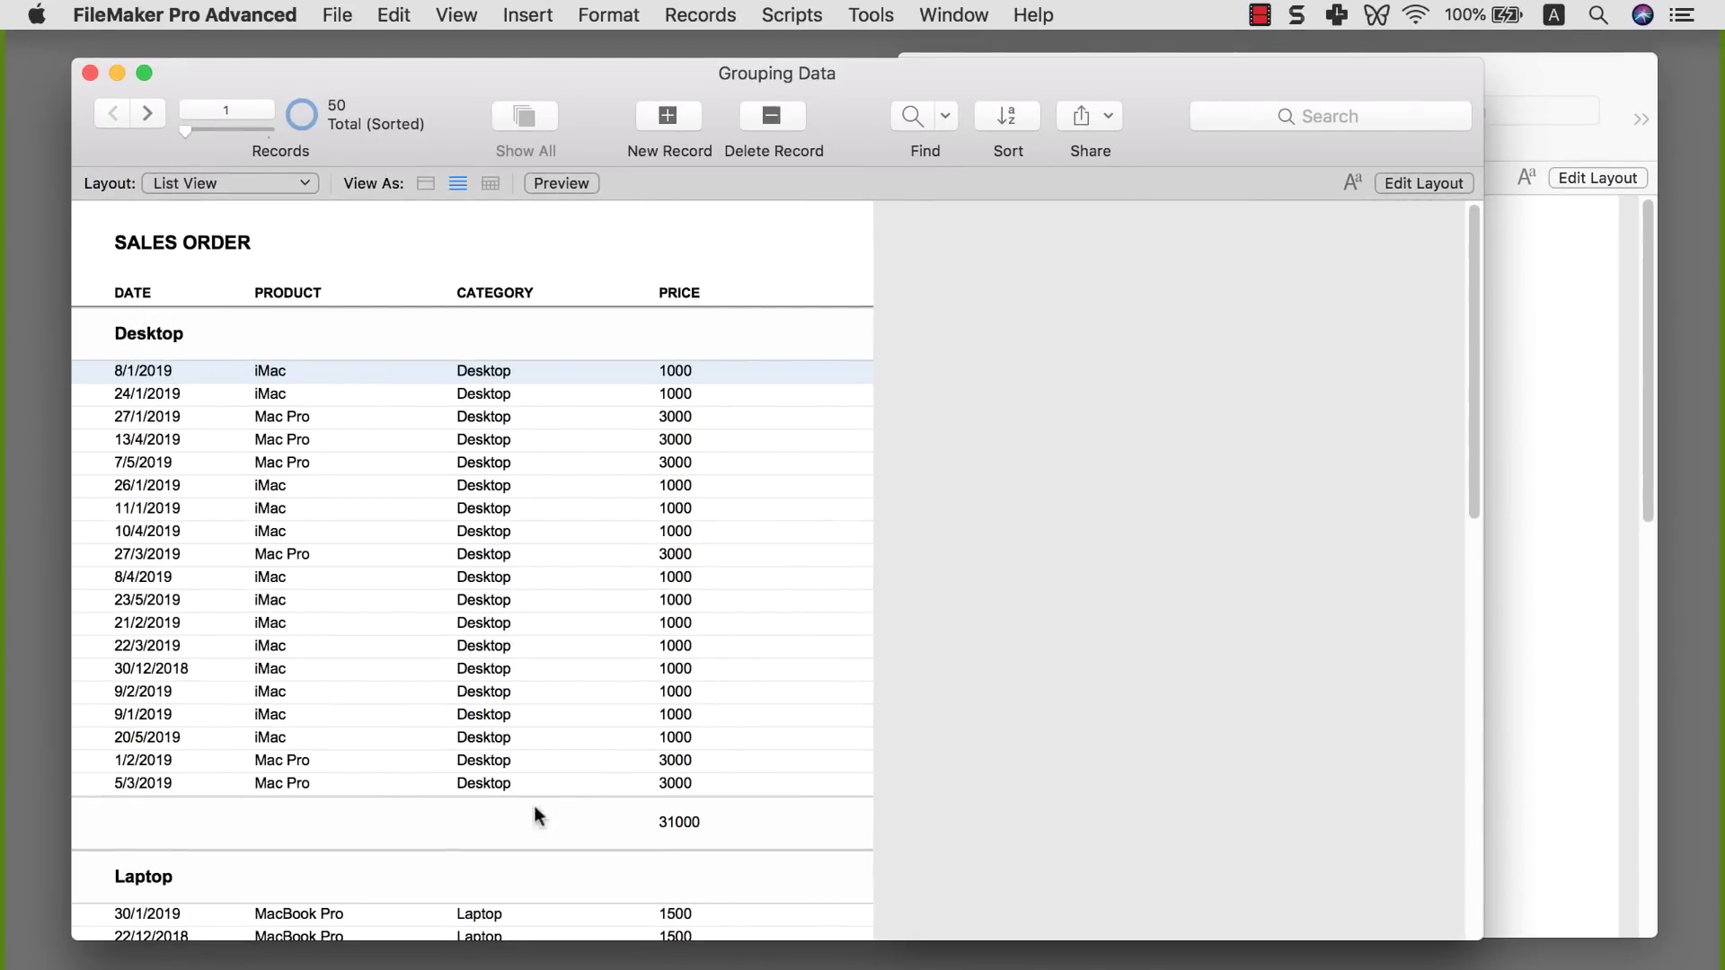
scroll(652, 832, down, 3)
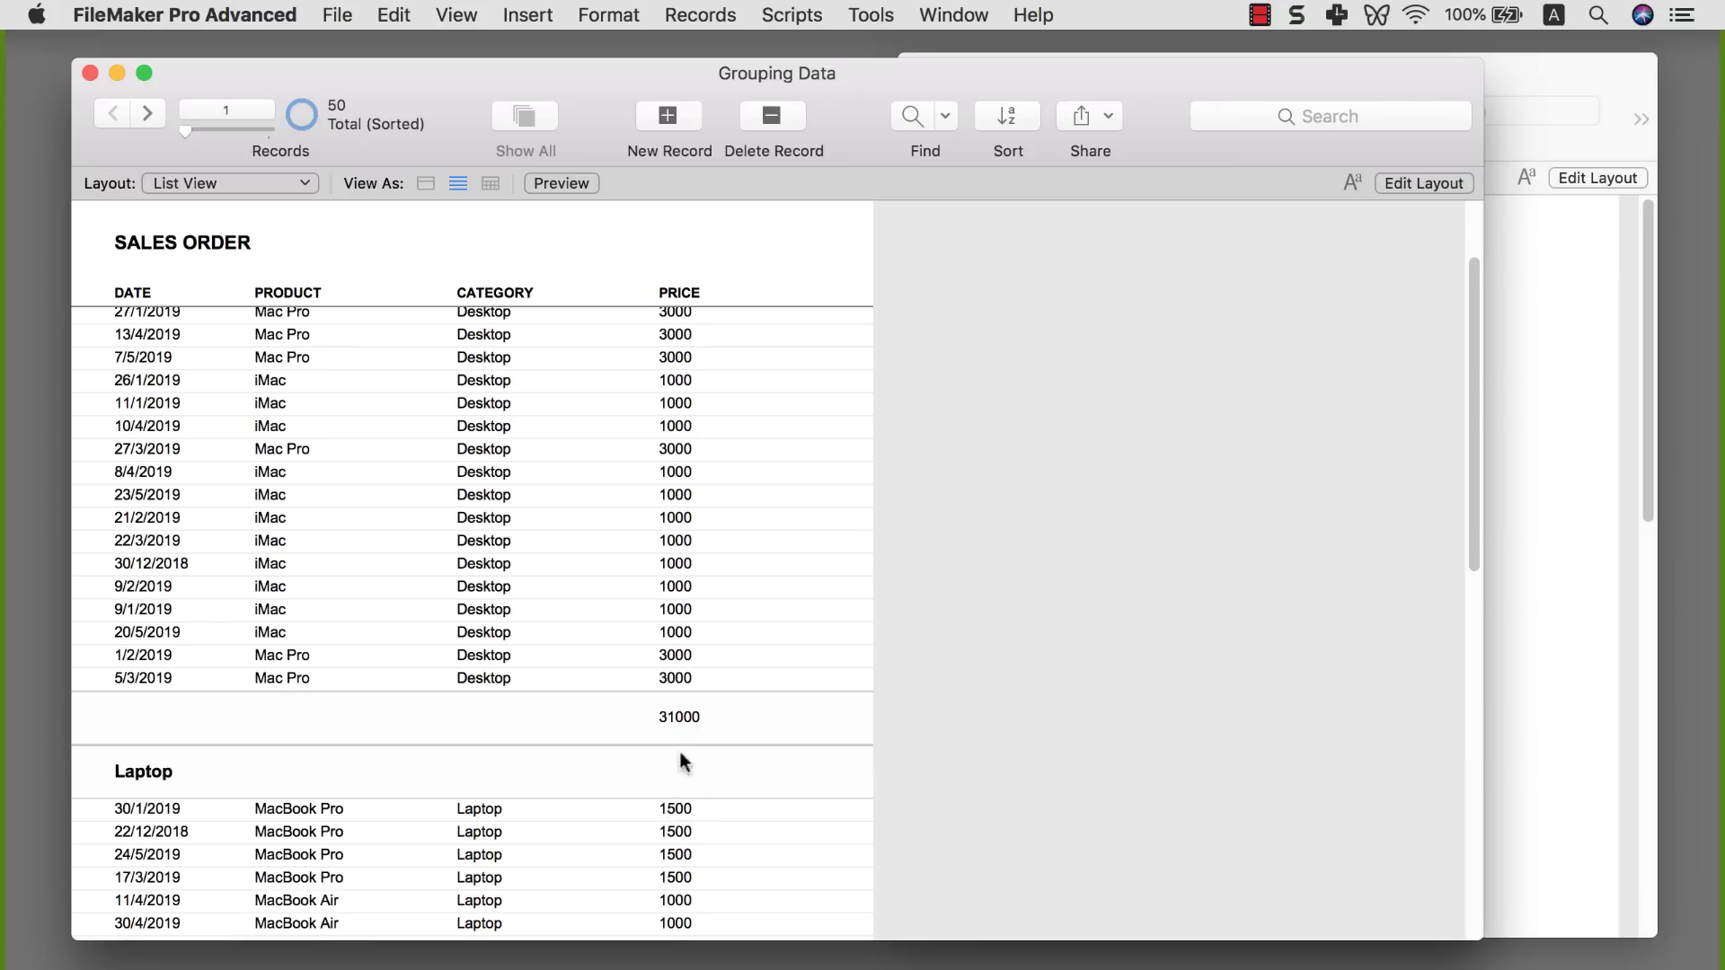
scroll(677, 715, down, 6)
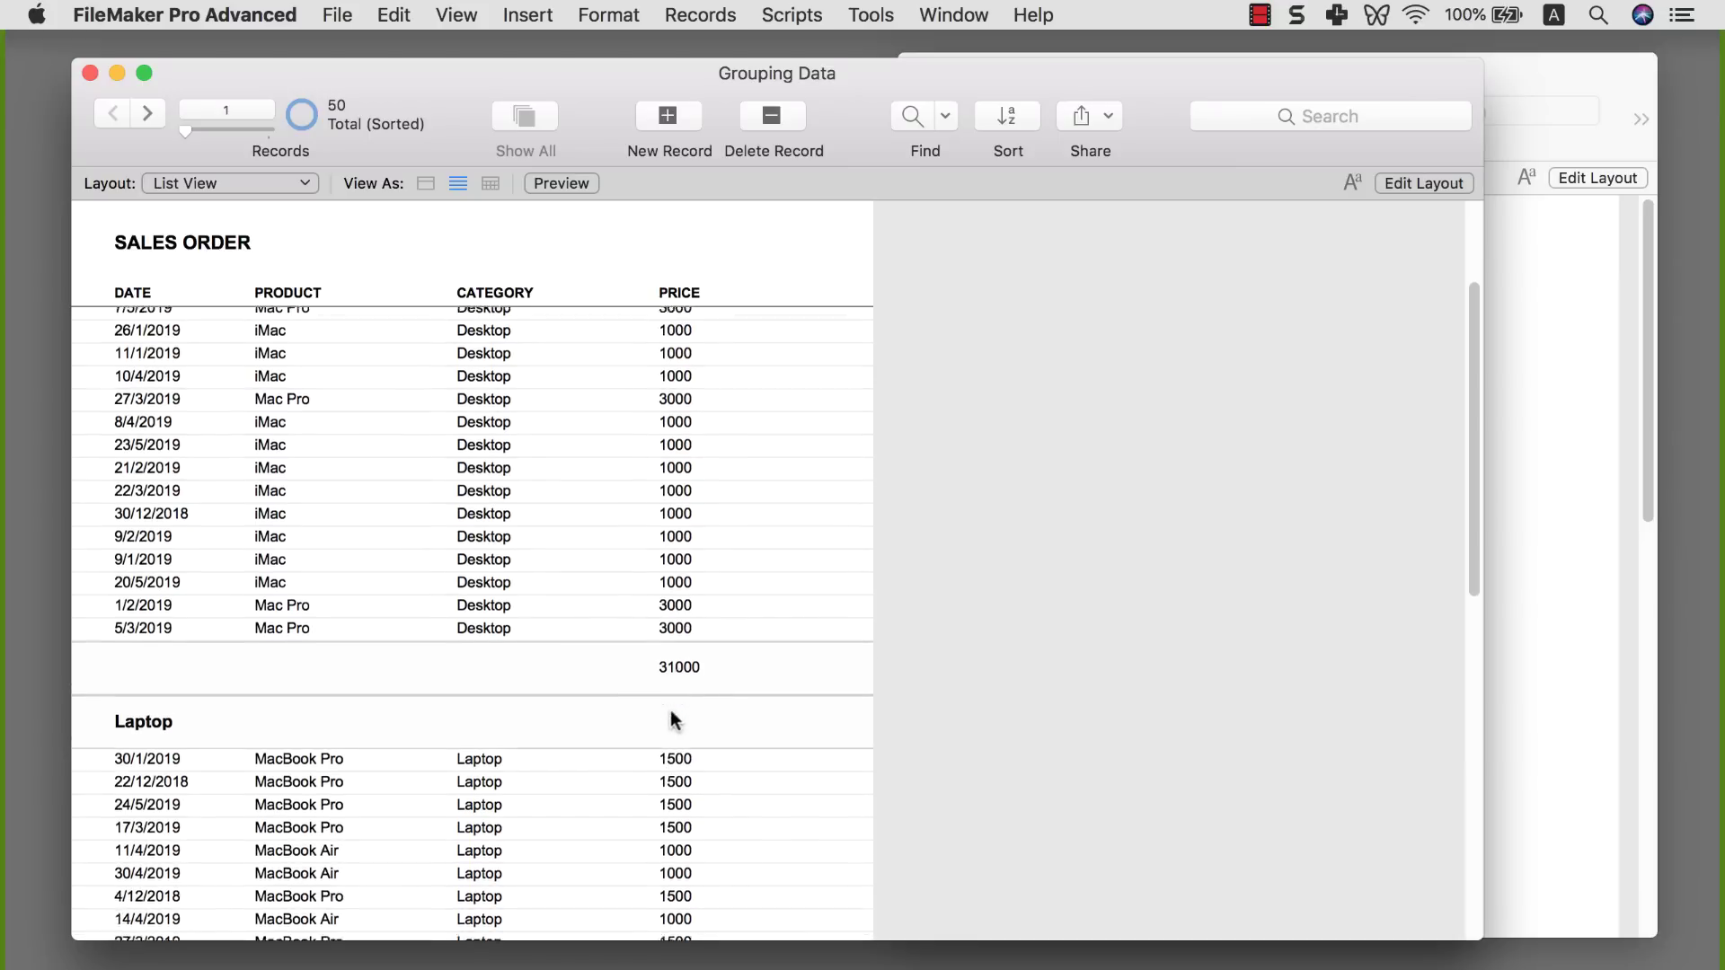
scroll(462, 778, down, 14)
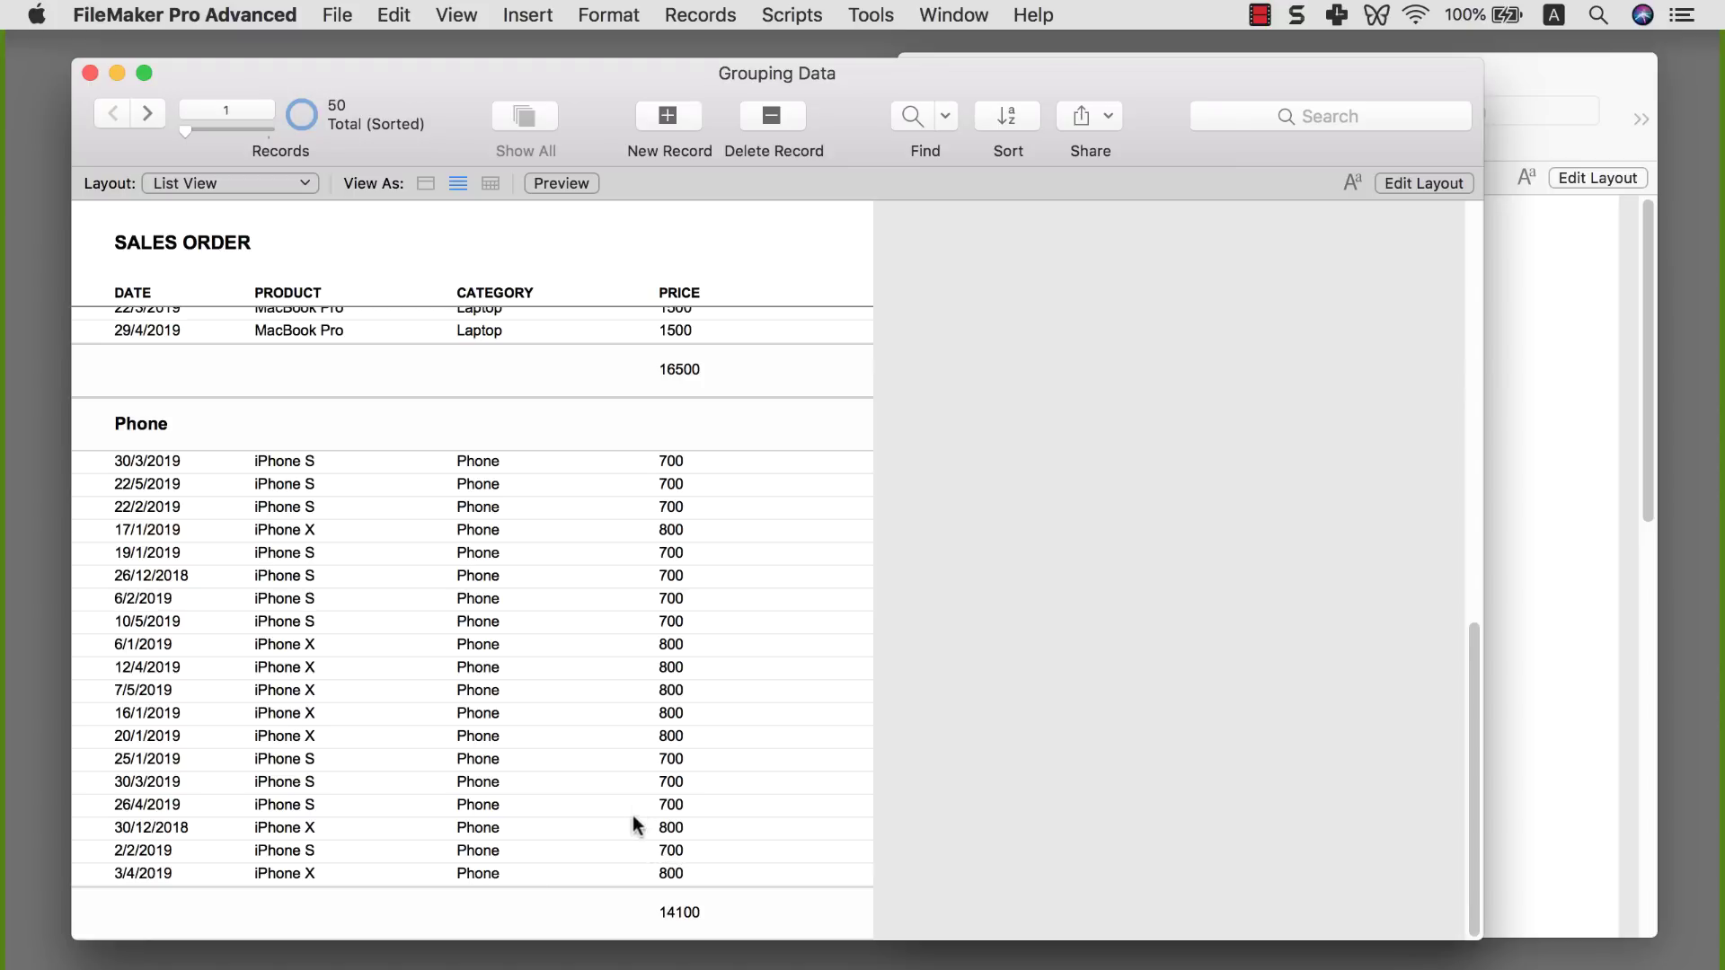
click(1529, 509)
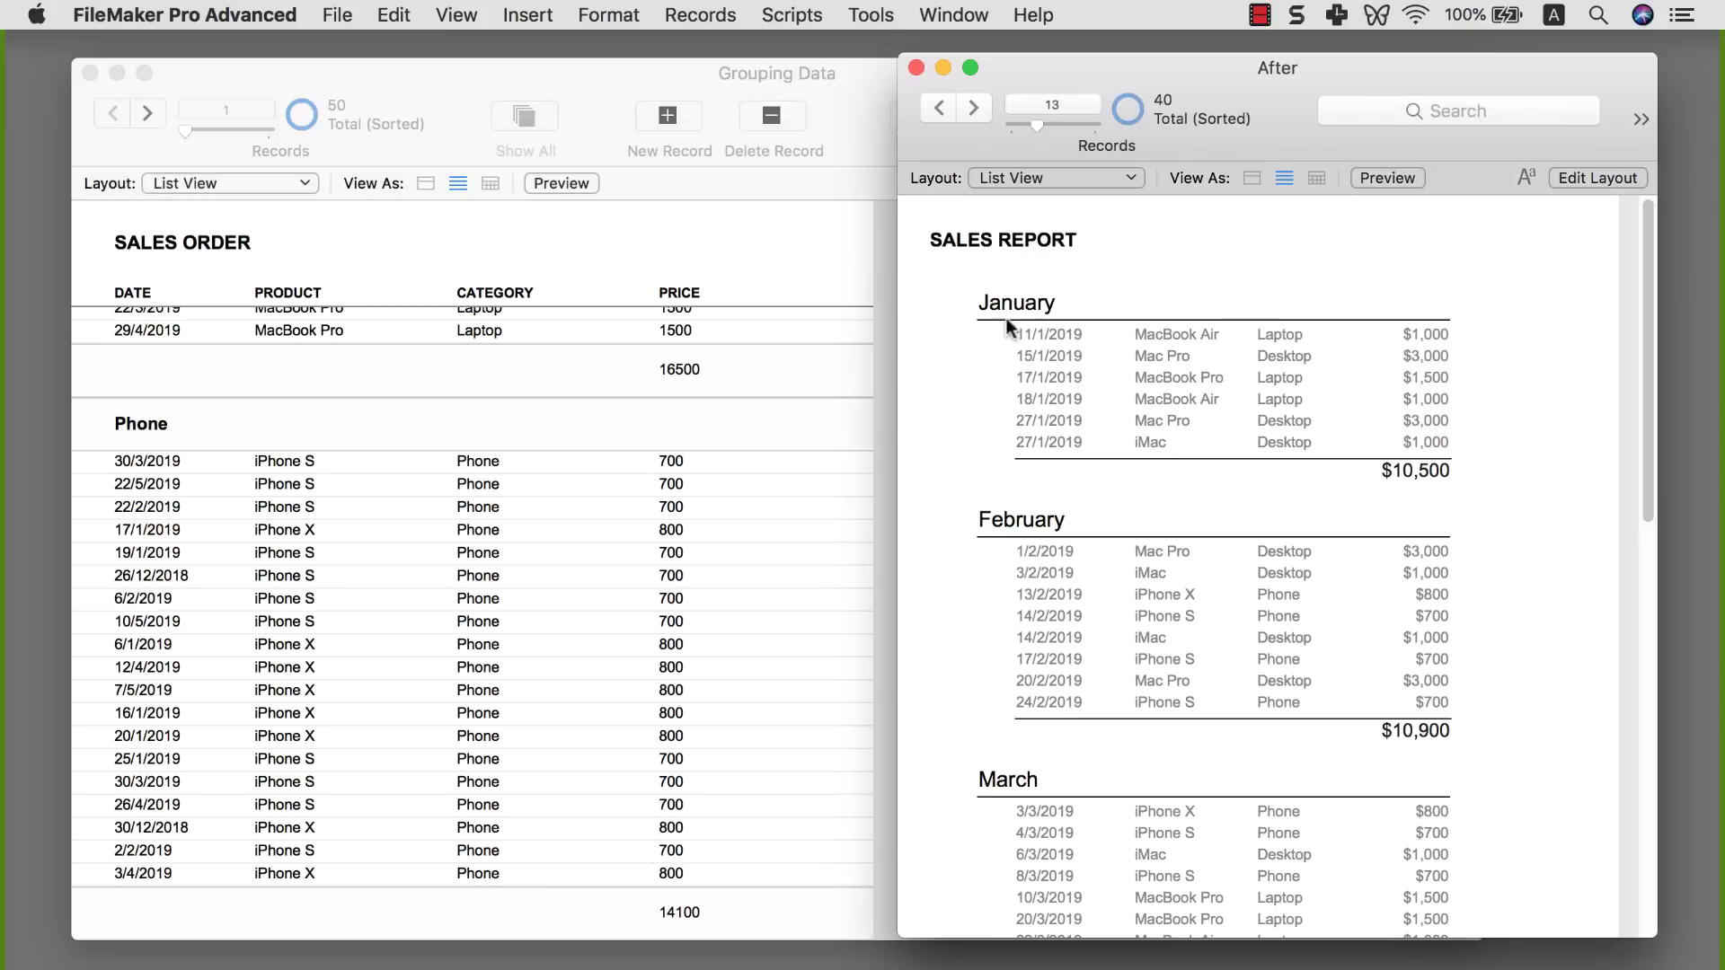
click(740, 433)
scroll(740, 433, up, 4)
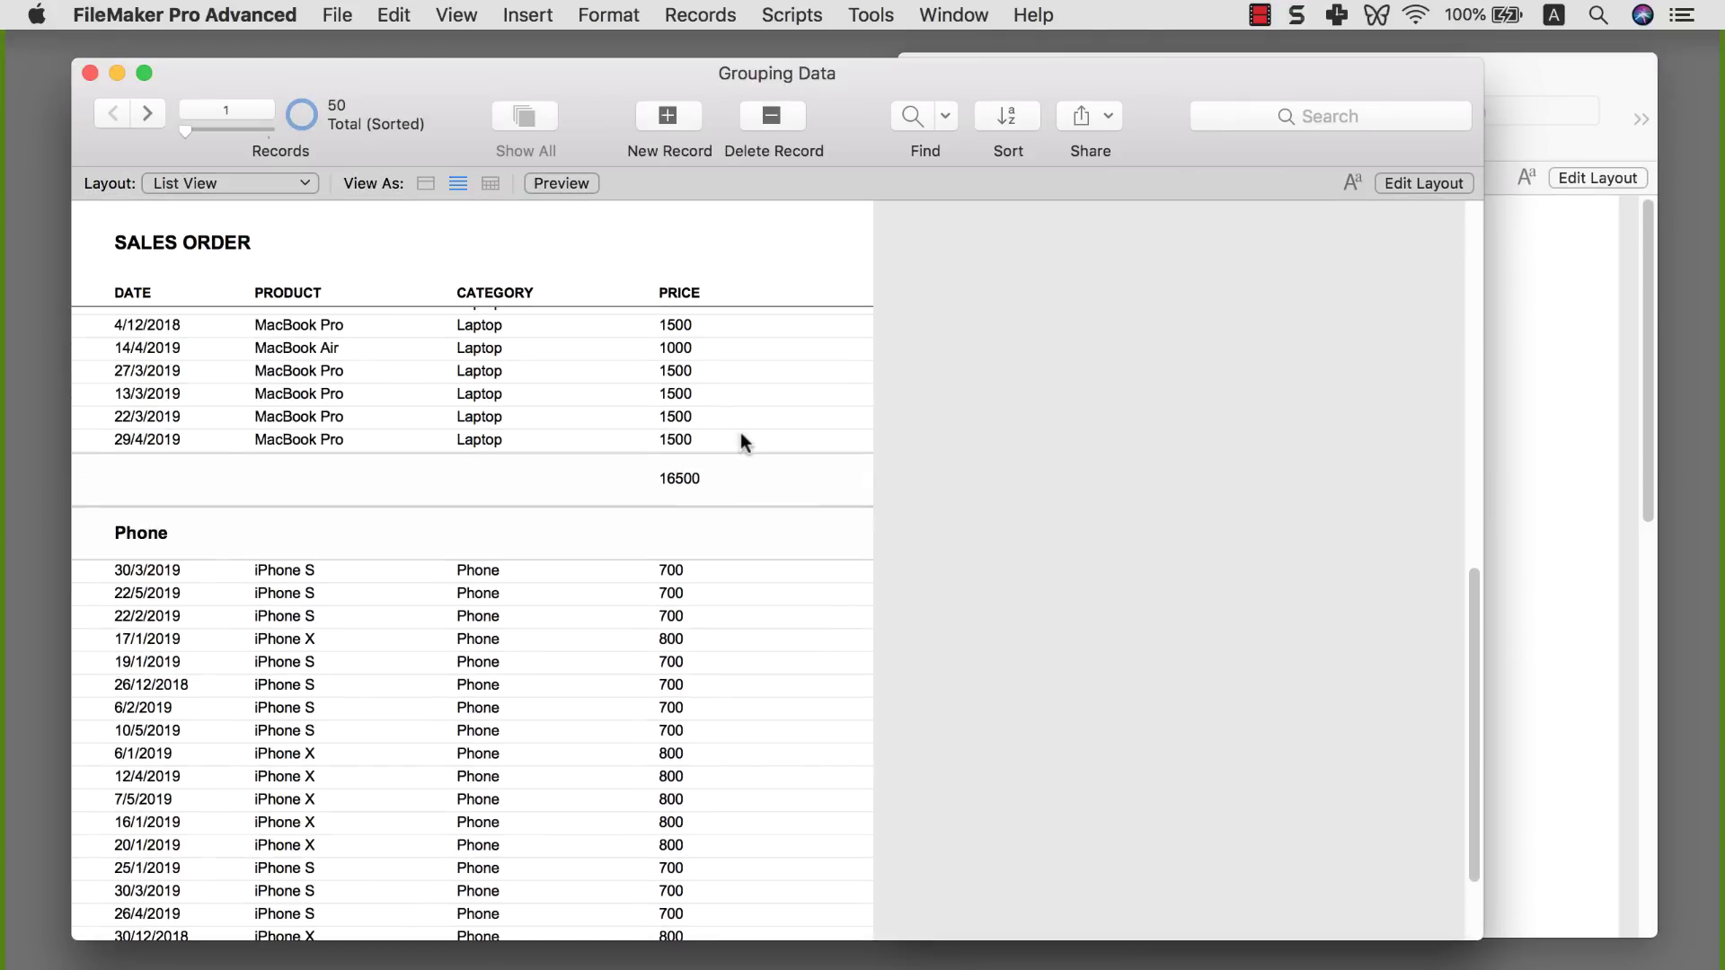
scroll(753, 460, up, 2)
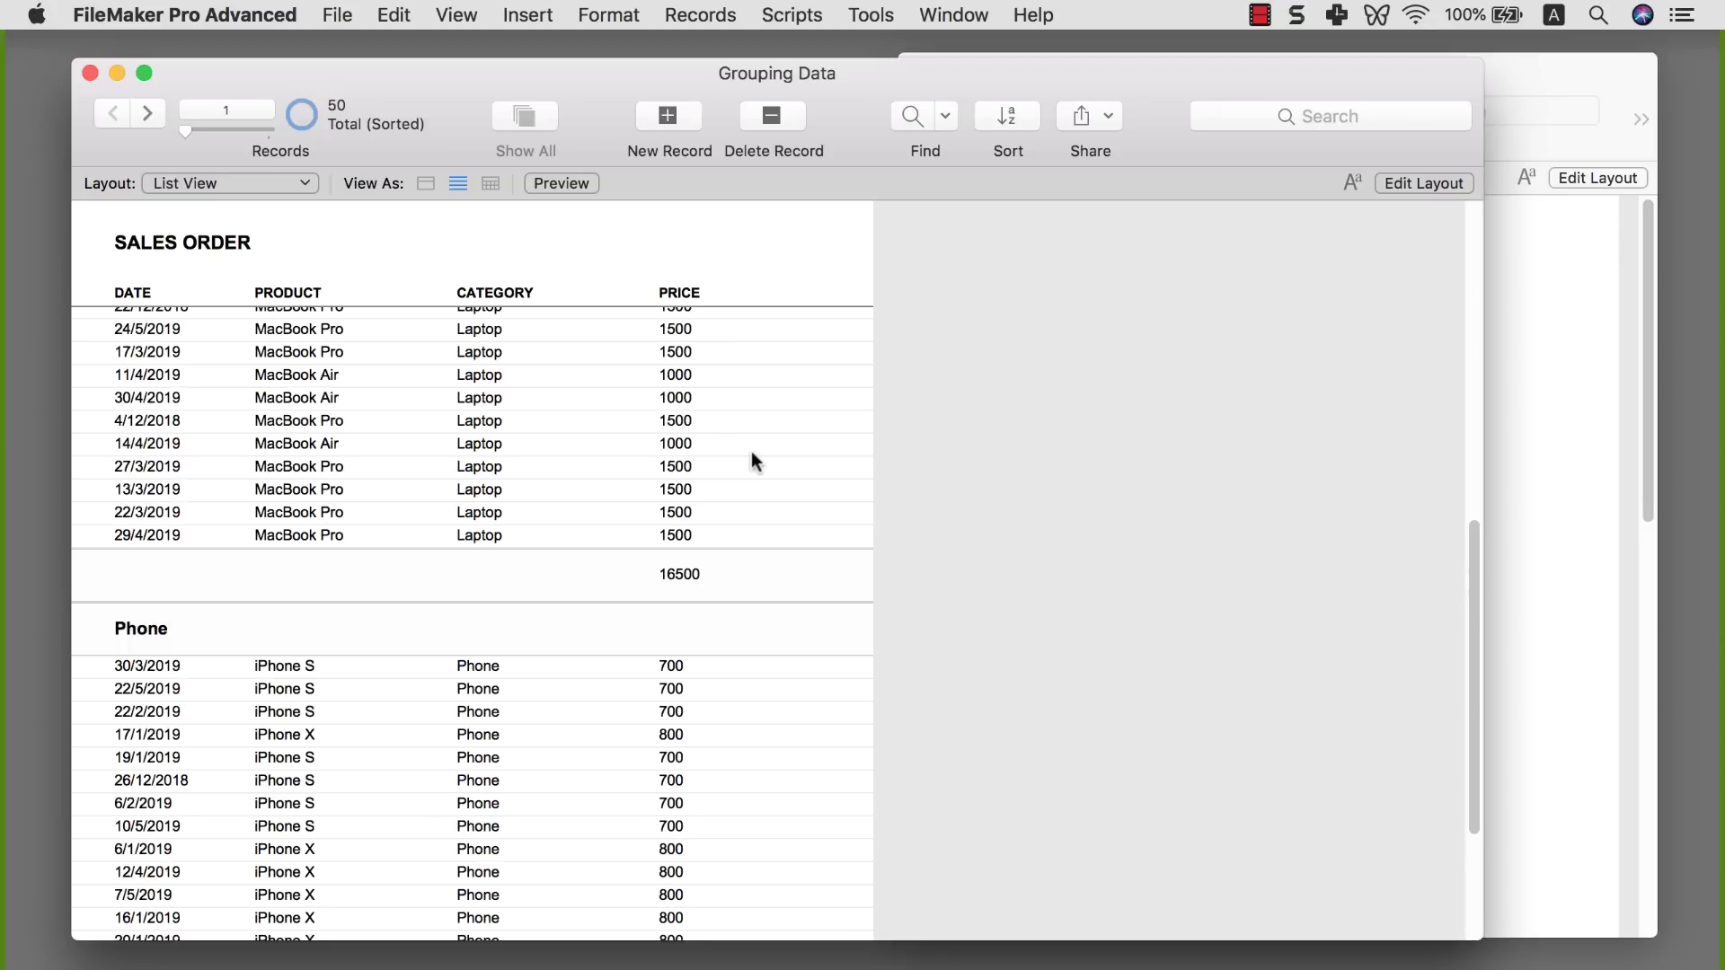
scroll(751, 451, up, 15)
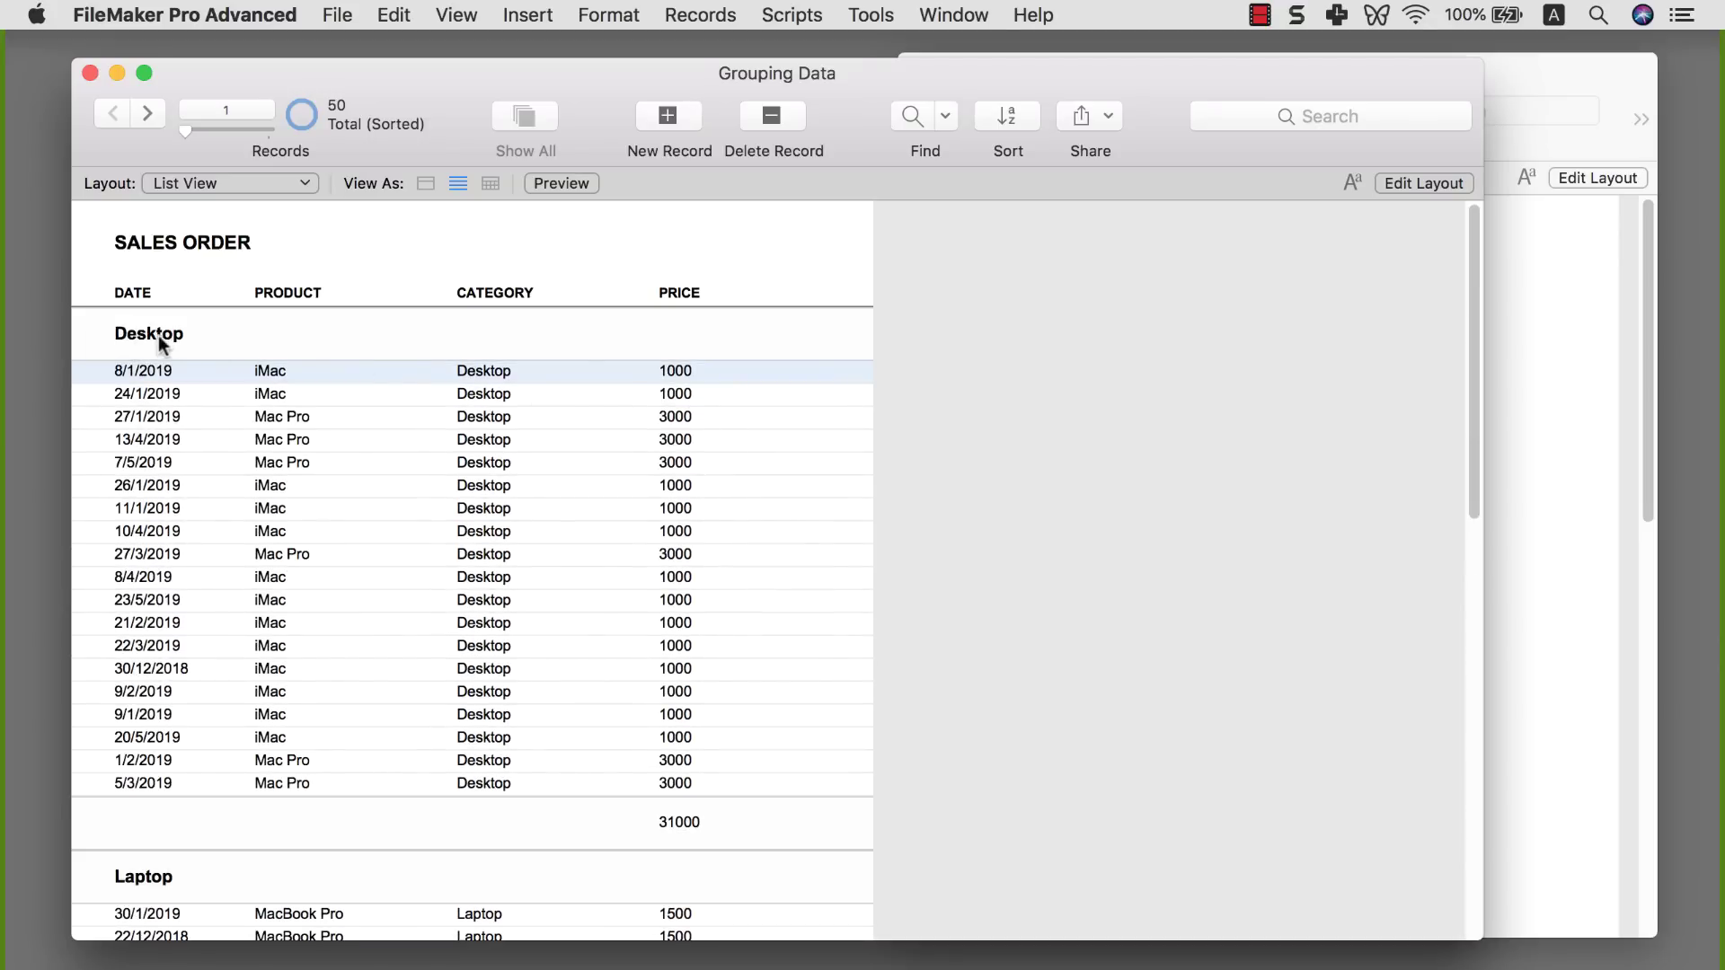
click(1536, 477)
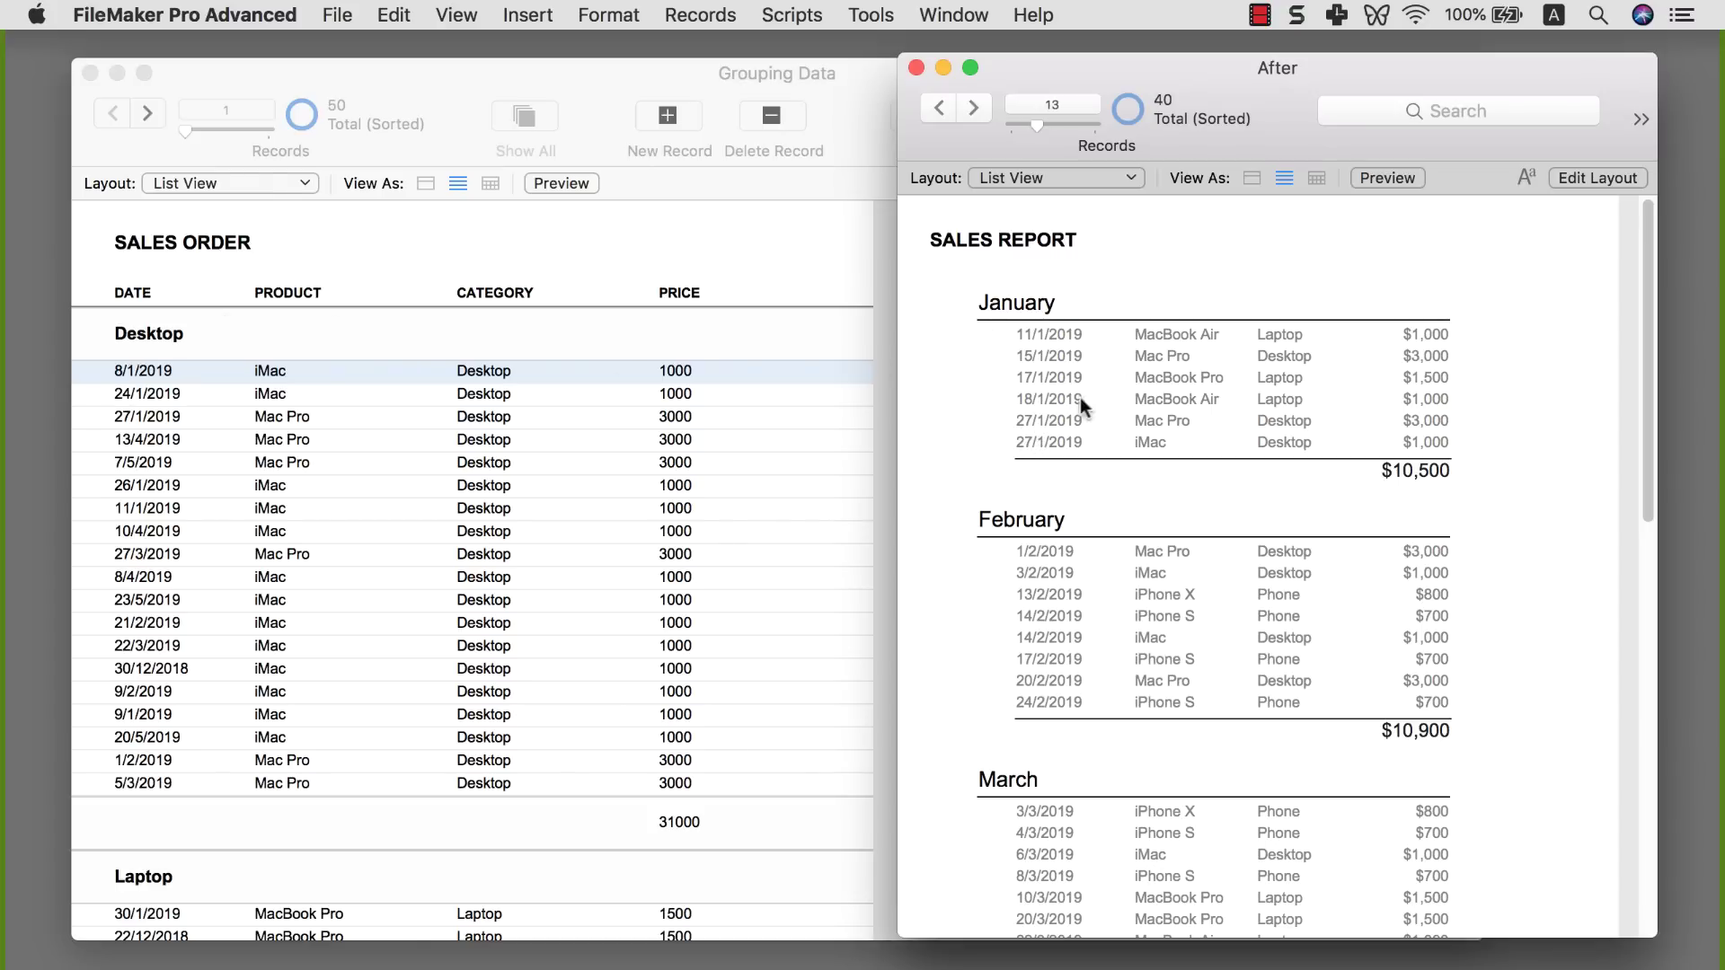
- Redefine the upper sub-summary part of the Grouping Data layout as a sub-summary when sorted by Date
click(809, 282)
key(super+l)
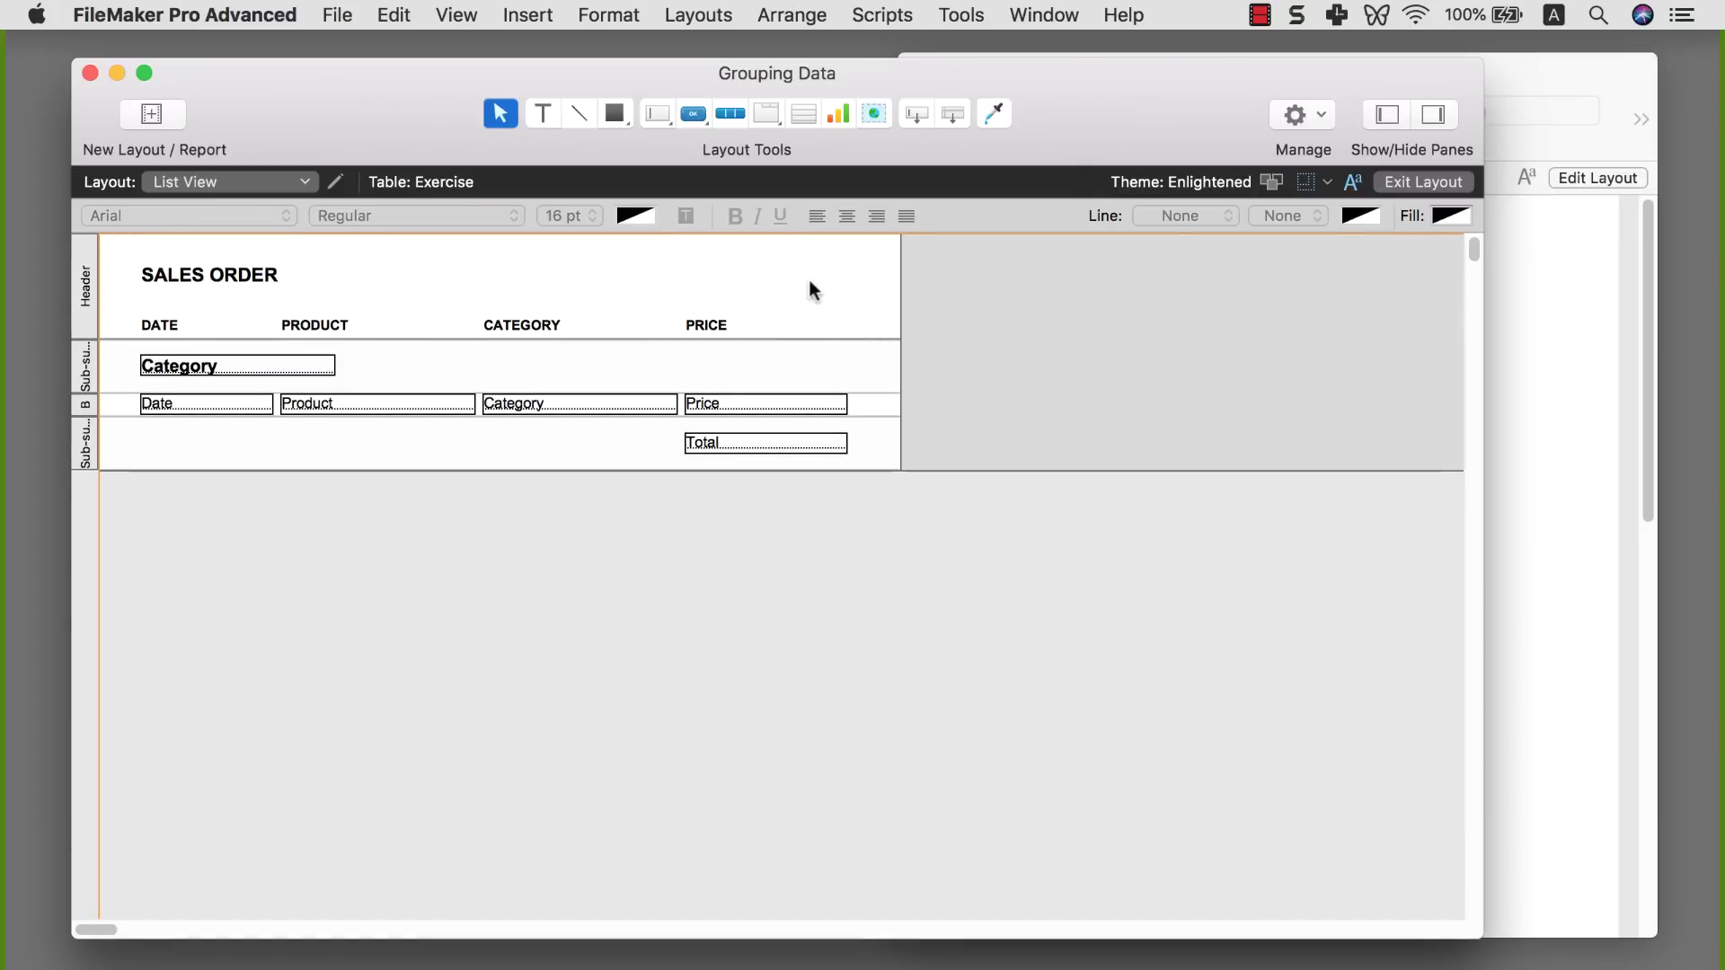
double_click(83, 368)
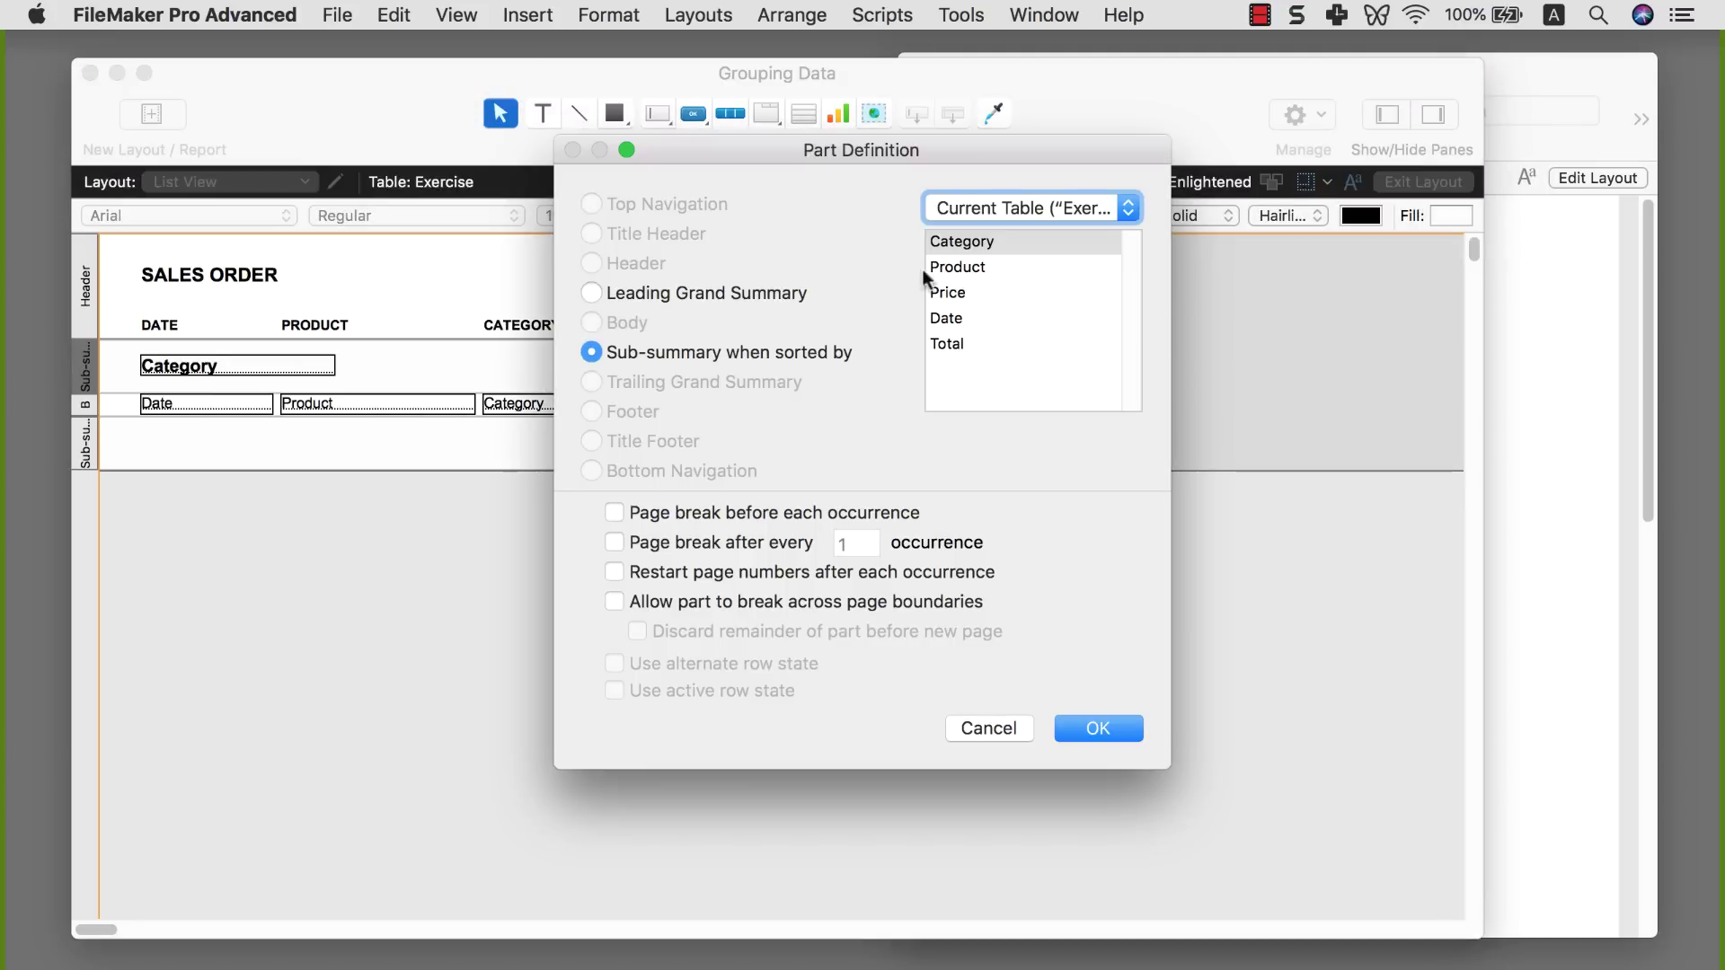
click(950, 319)
click(1098, 728)
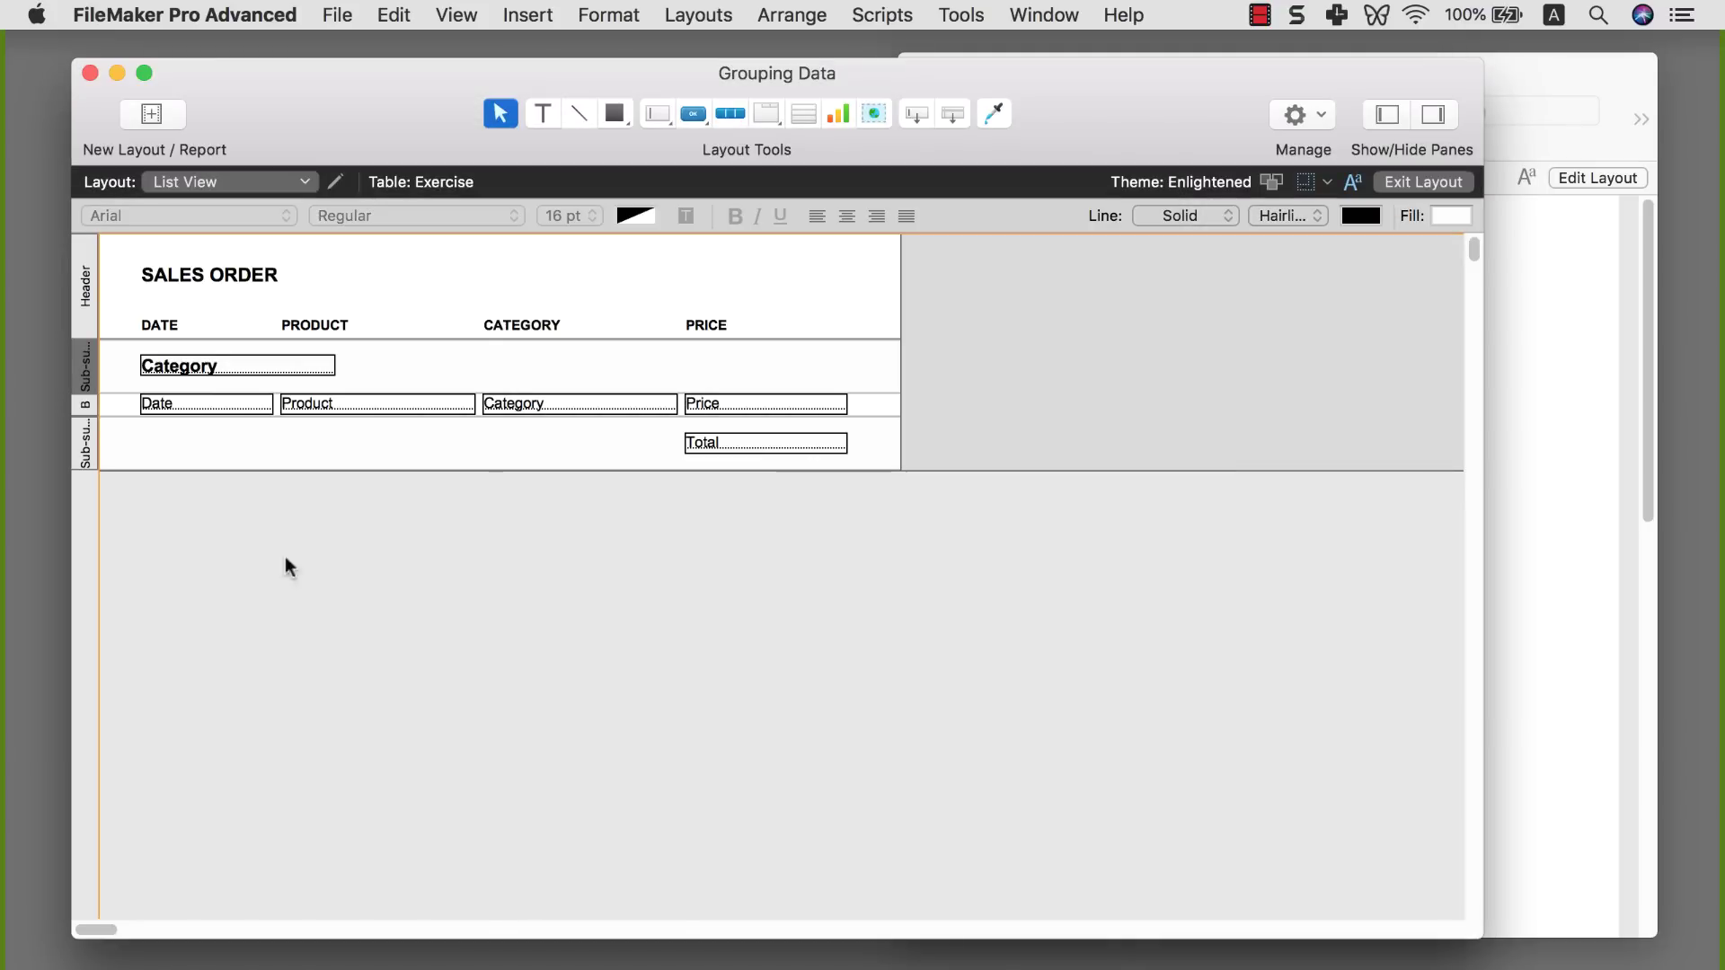
- Redefine the lower sub-summary part of the Grouping Data layout as a sub-summary when sorted by Date
double_click(84, 444)
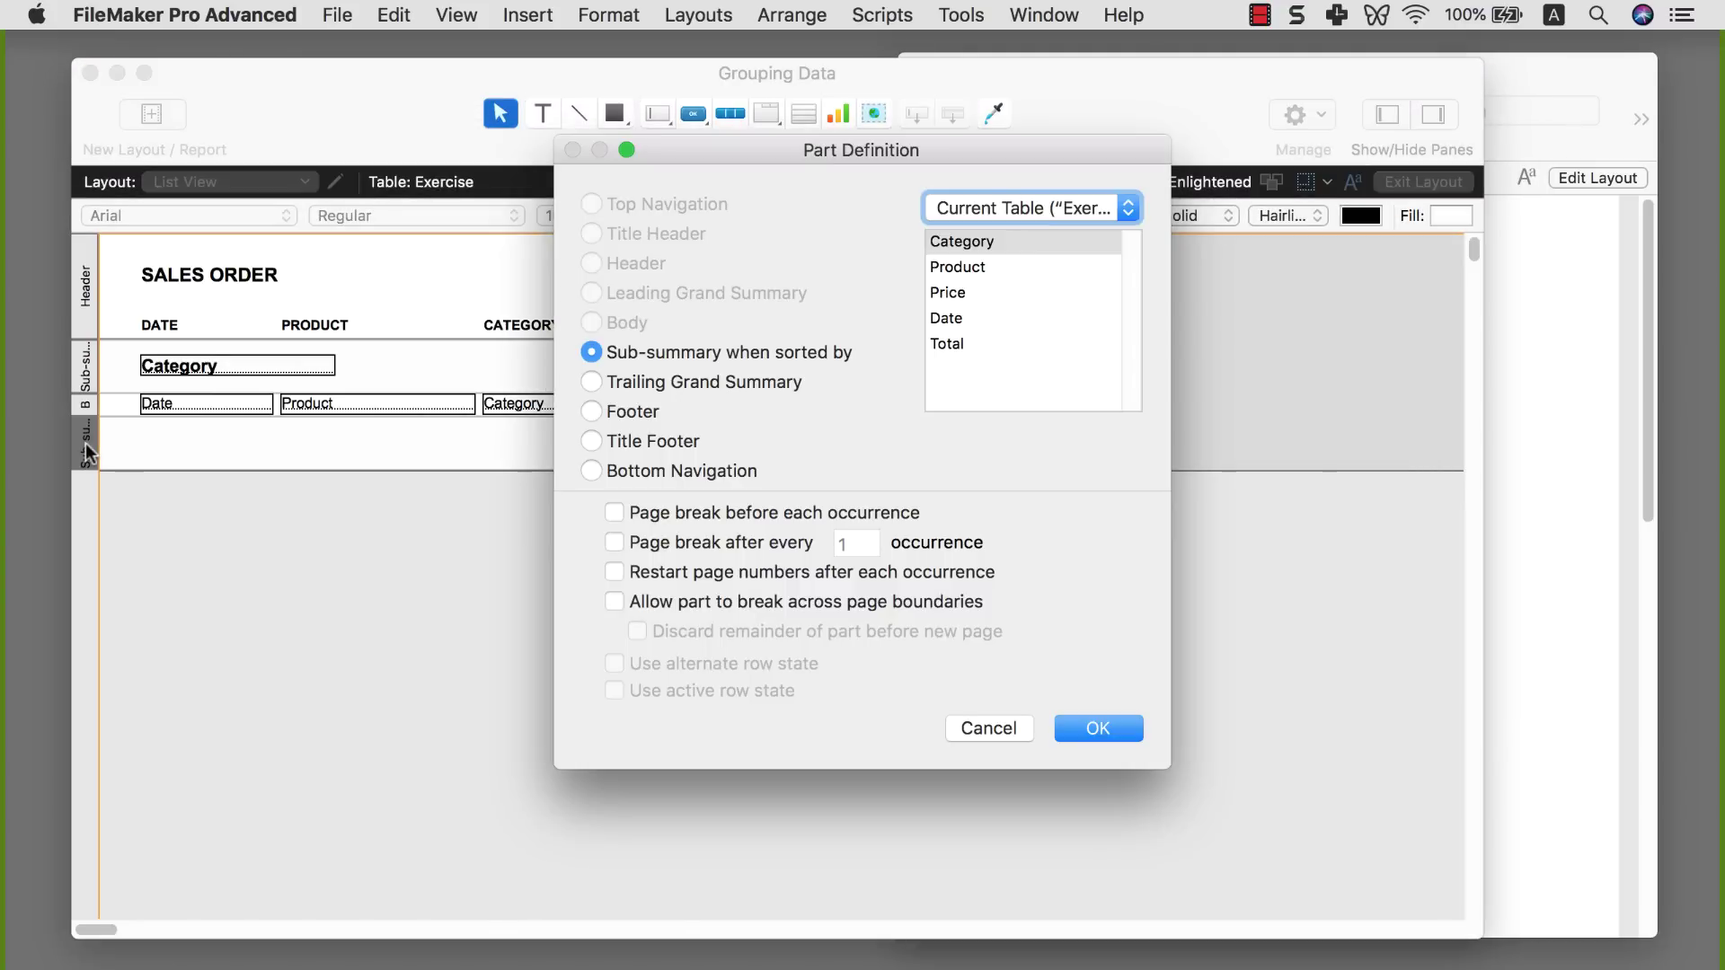
double_click(976, 320)
- Replace the Category field in the upper sub-summary part with a copy of the body's Date field, aligned with the Date column
click(219, 399)
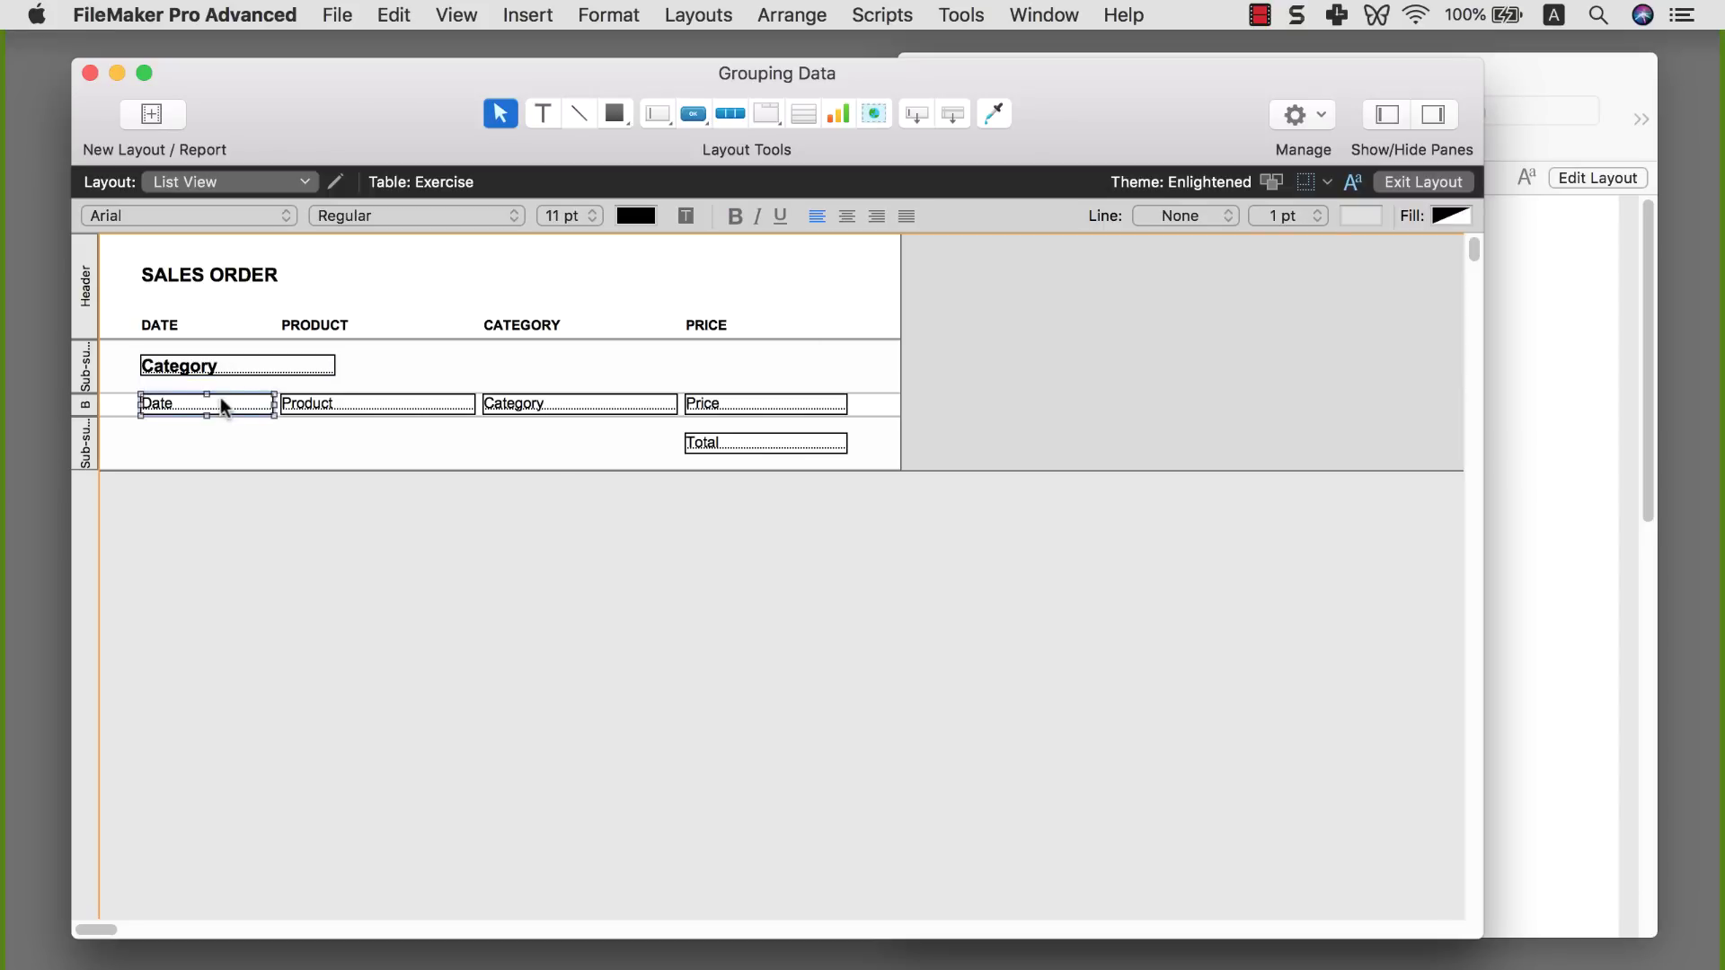
key(super+c)
click(400, 359)
key(super+v)
click(237, 375)
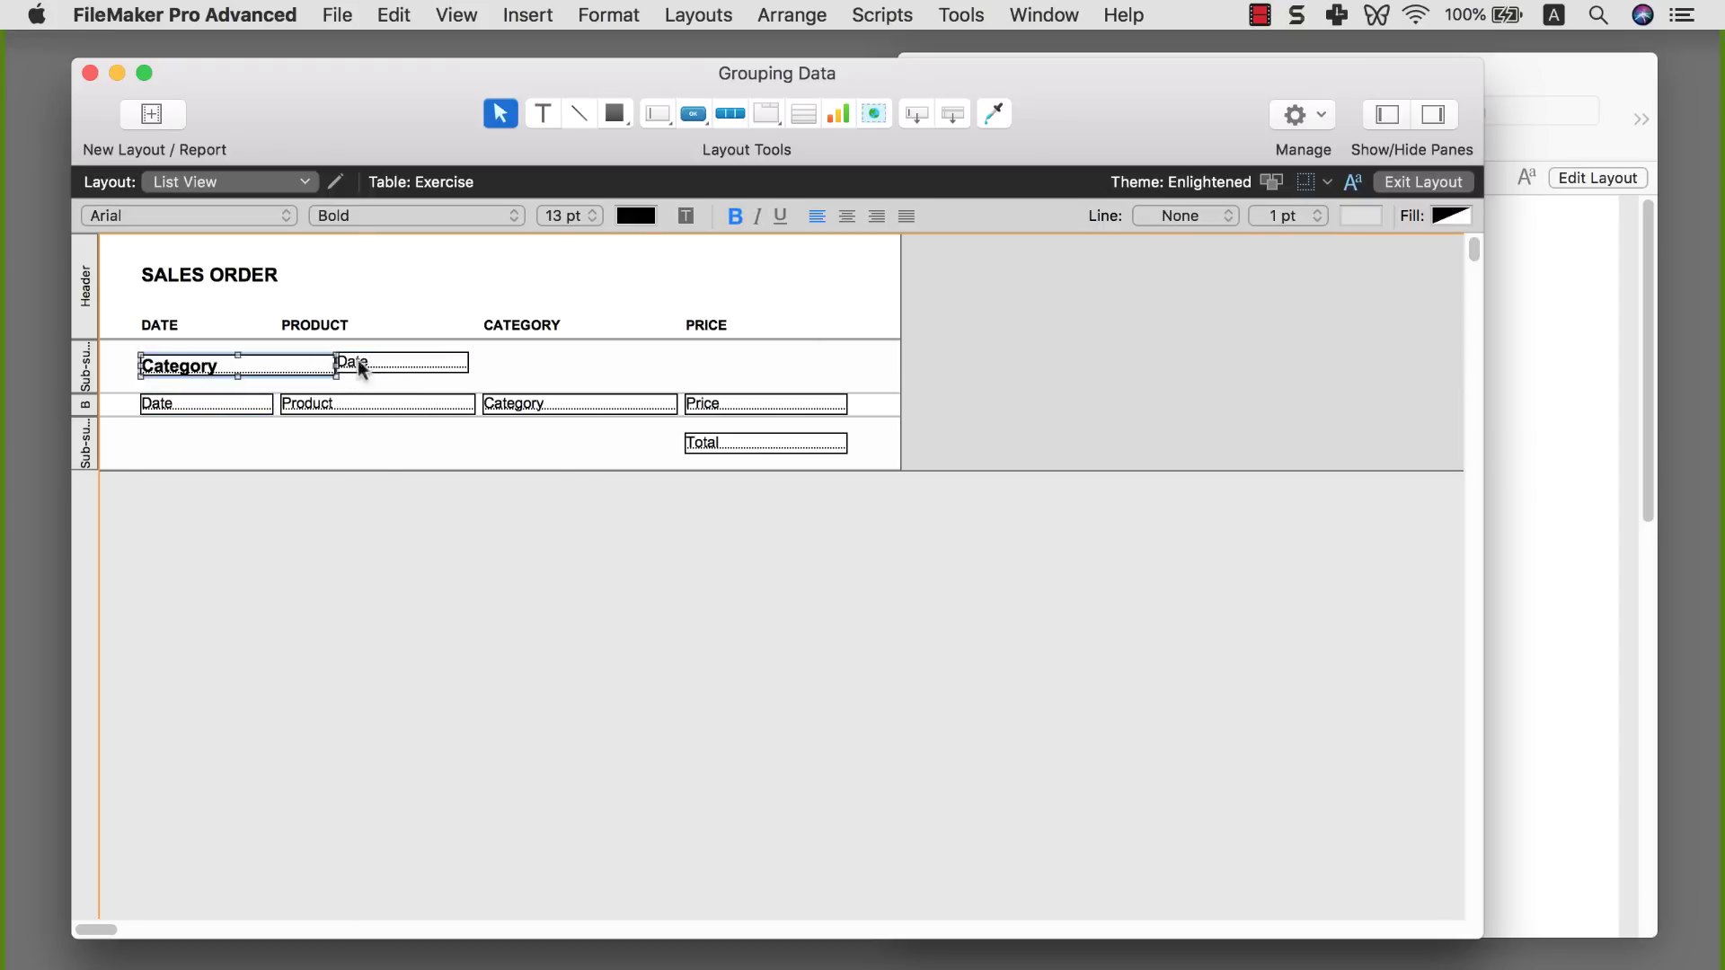
key(Delete)
drag(415, 370, 222, 378)
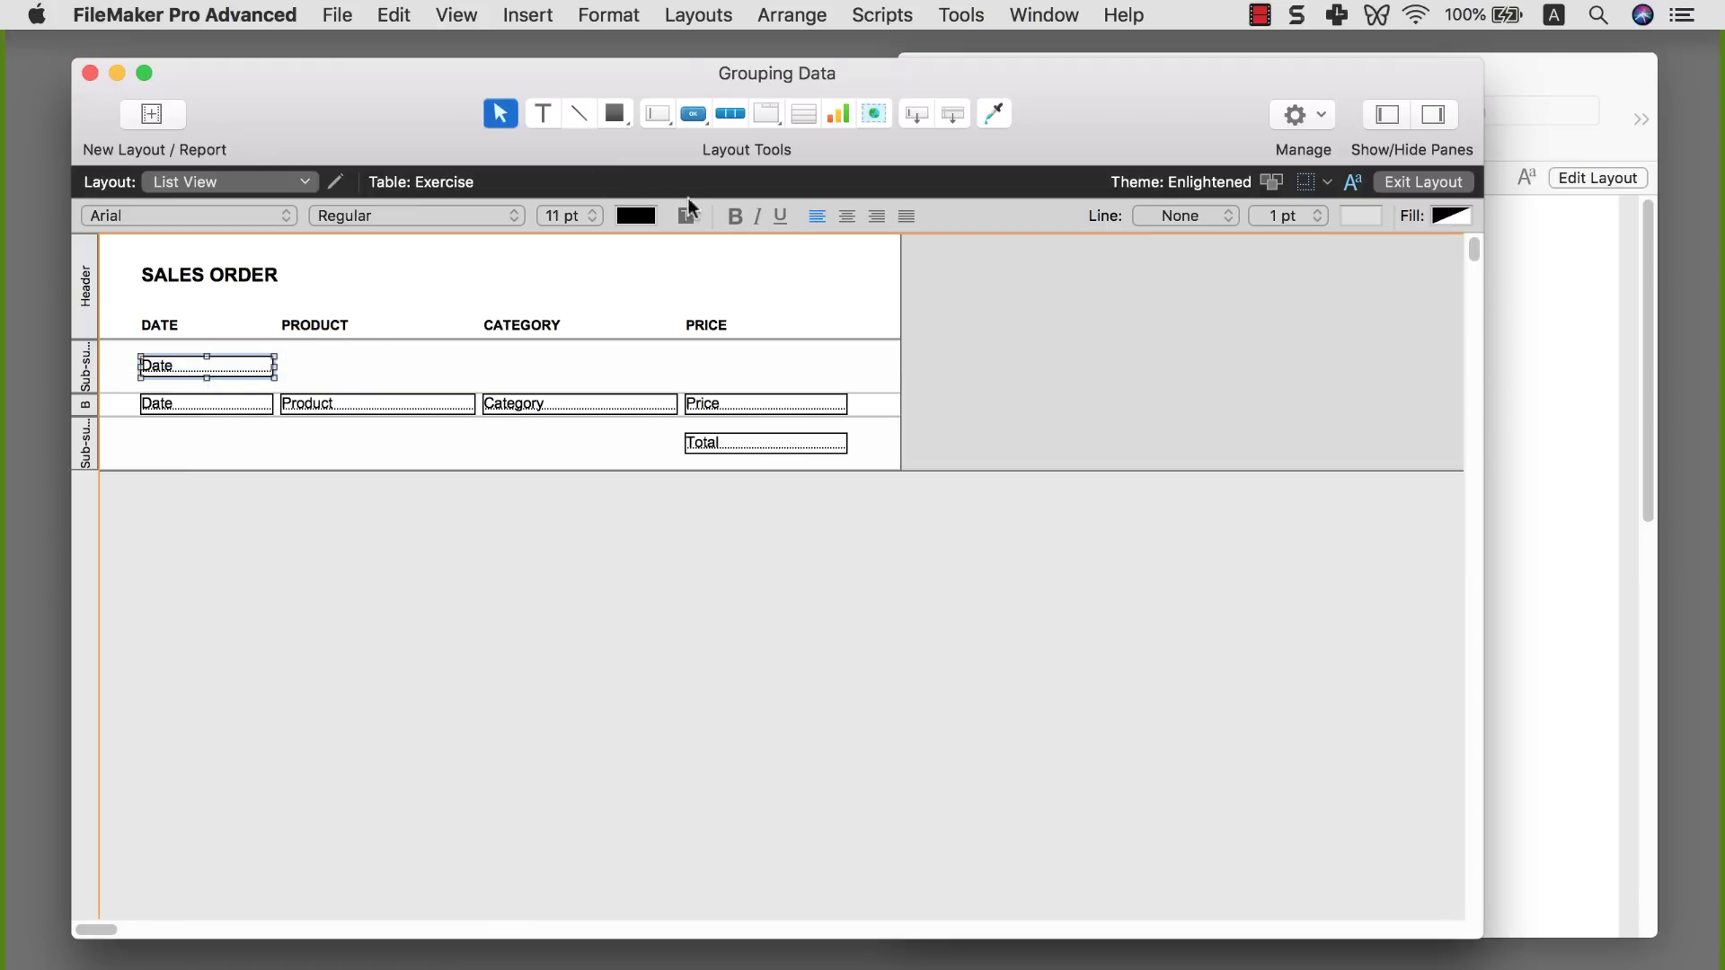
- Format the Date field in the upper sub-summary part as bold 14 pt text
click(568, 216)
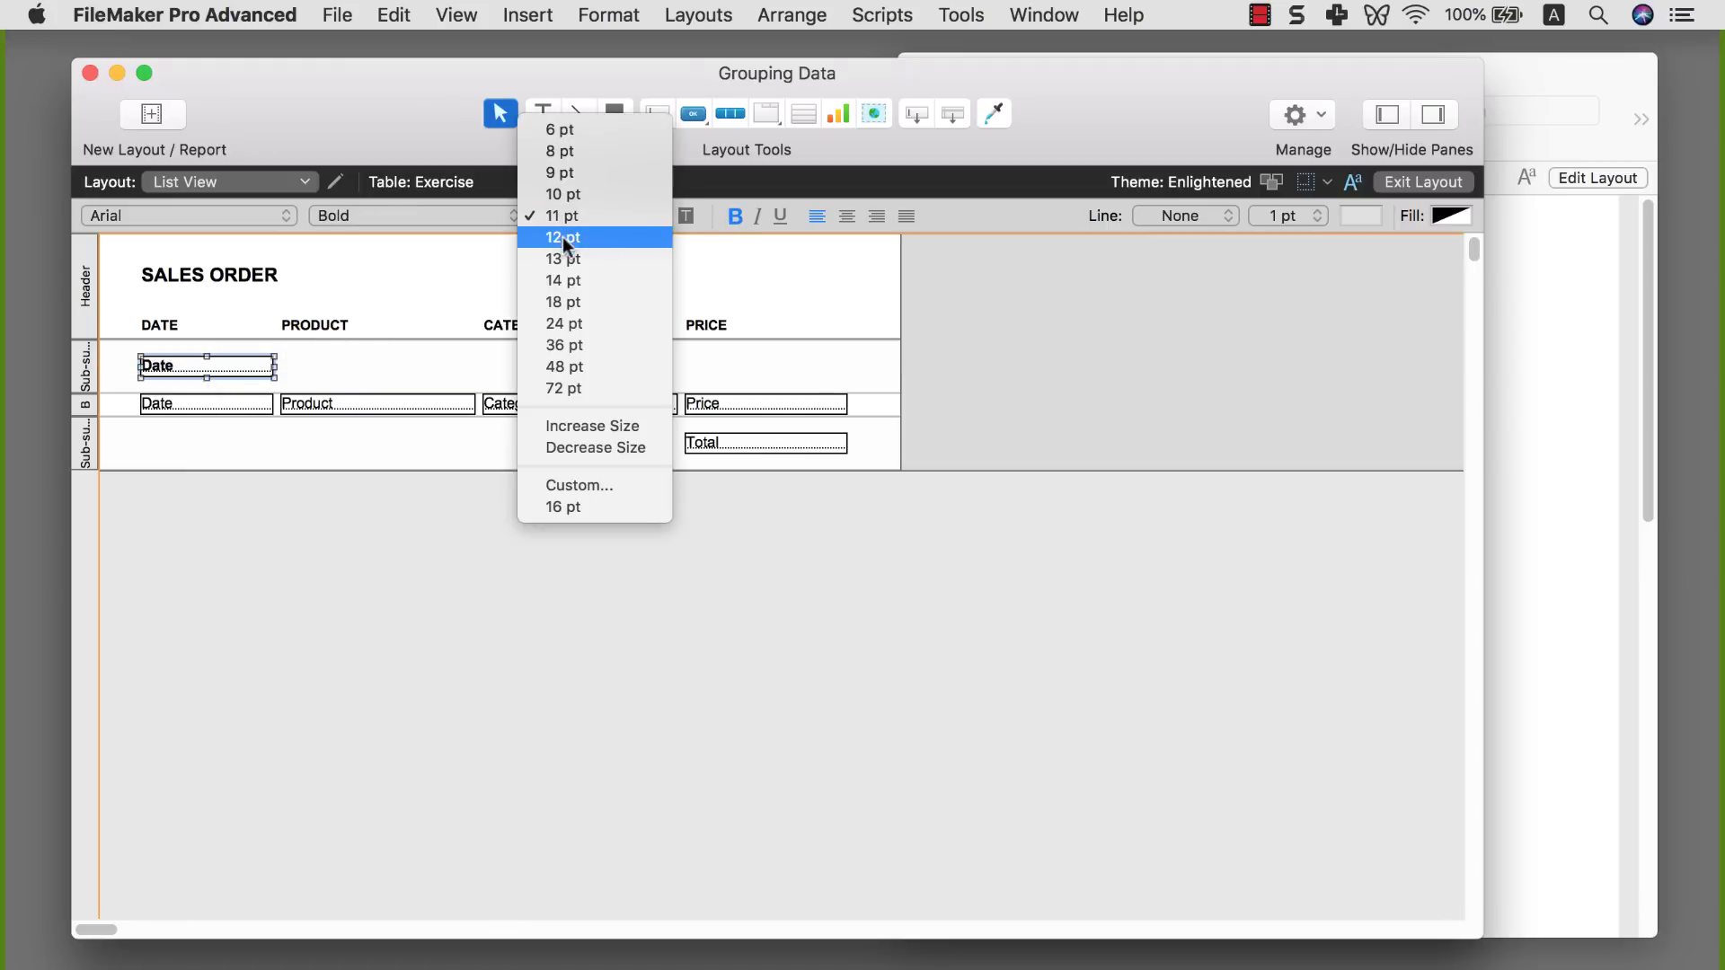
click(578, 280)
click(444, 361)
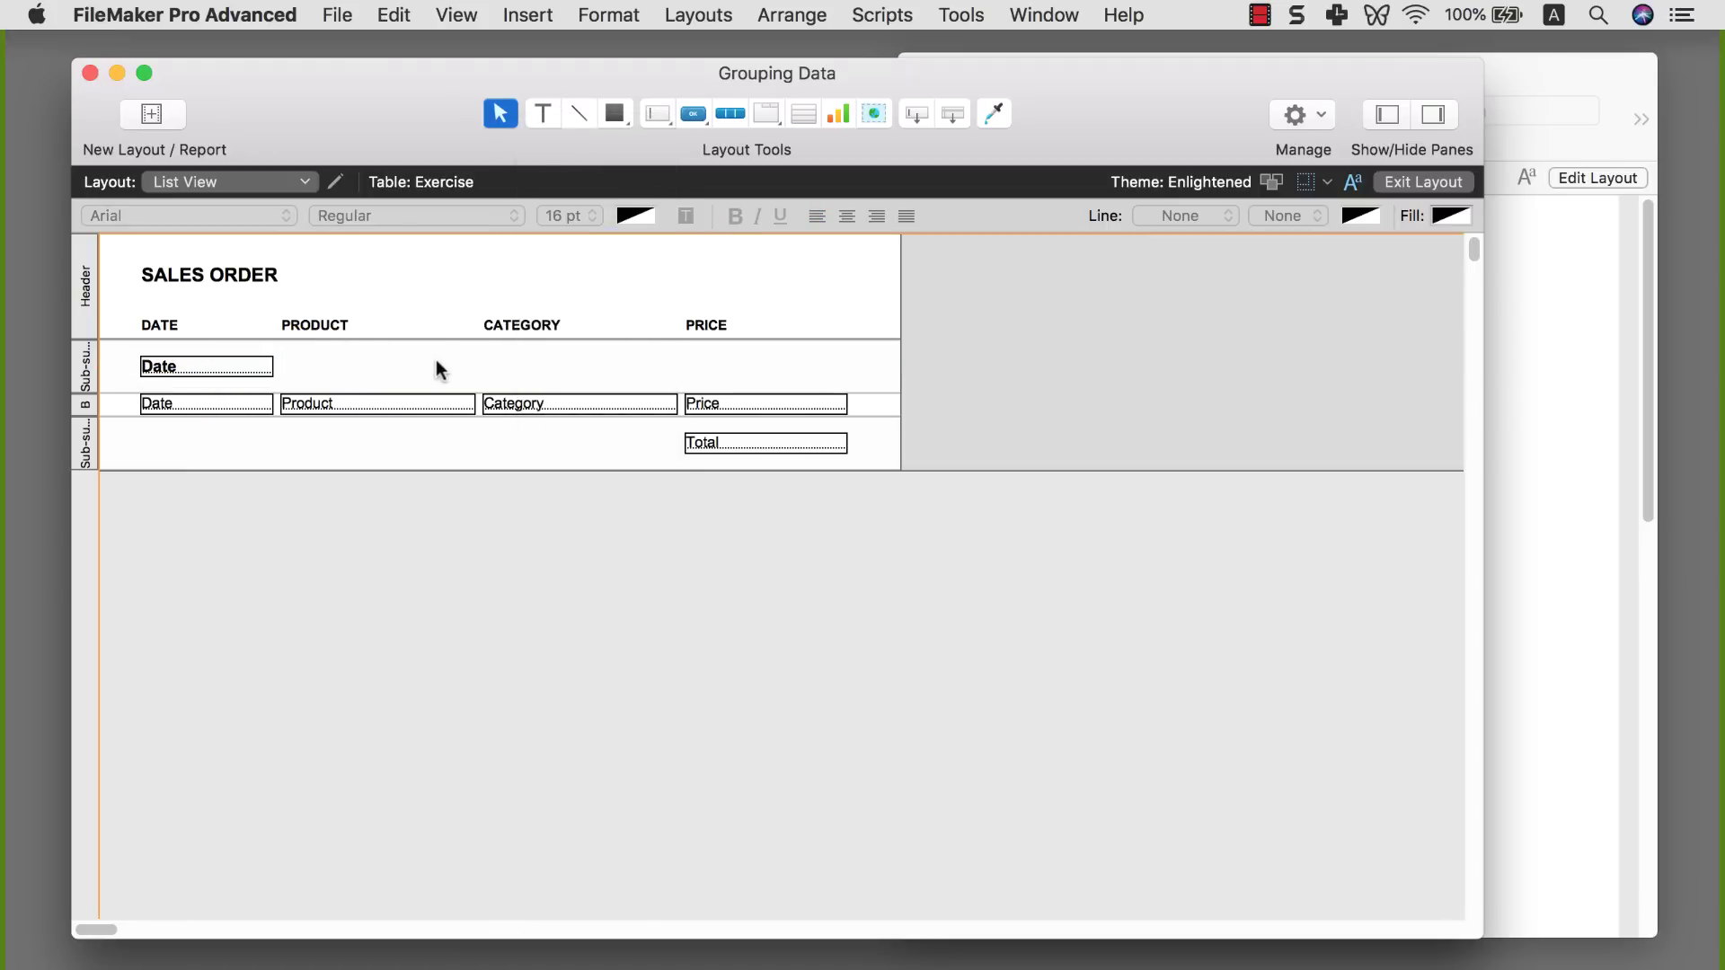
- Return to Browse mode and sort the records by Date in ascending order instead of the existing sort order
key(super+b)
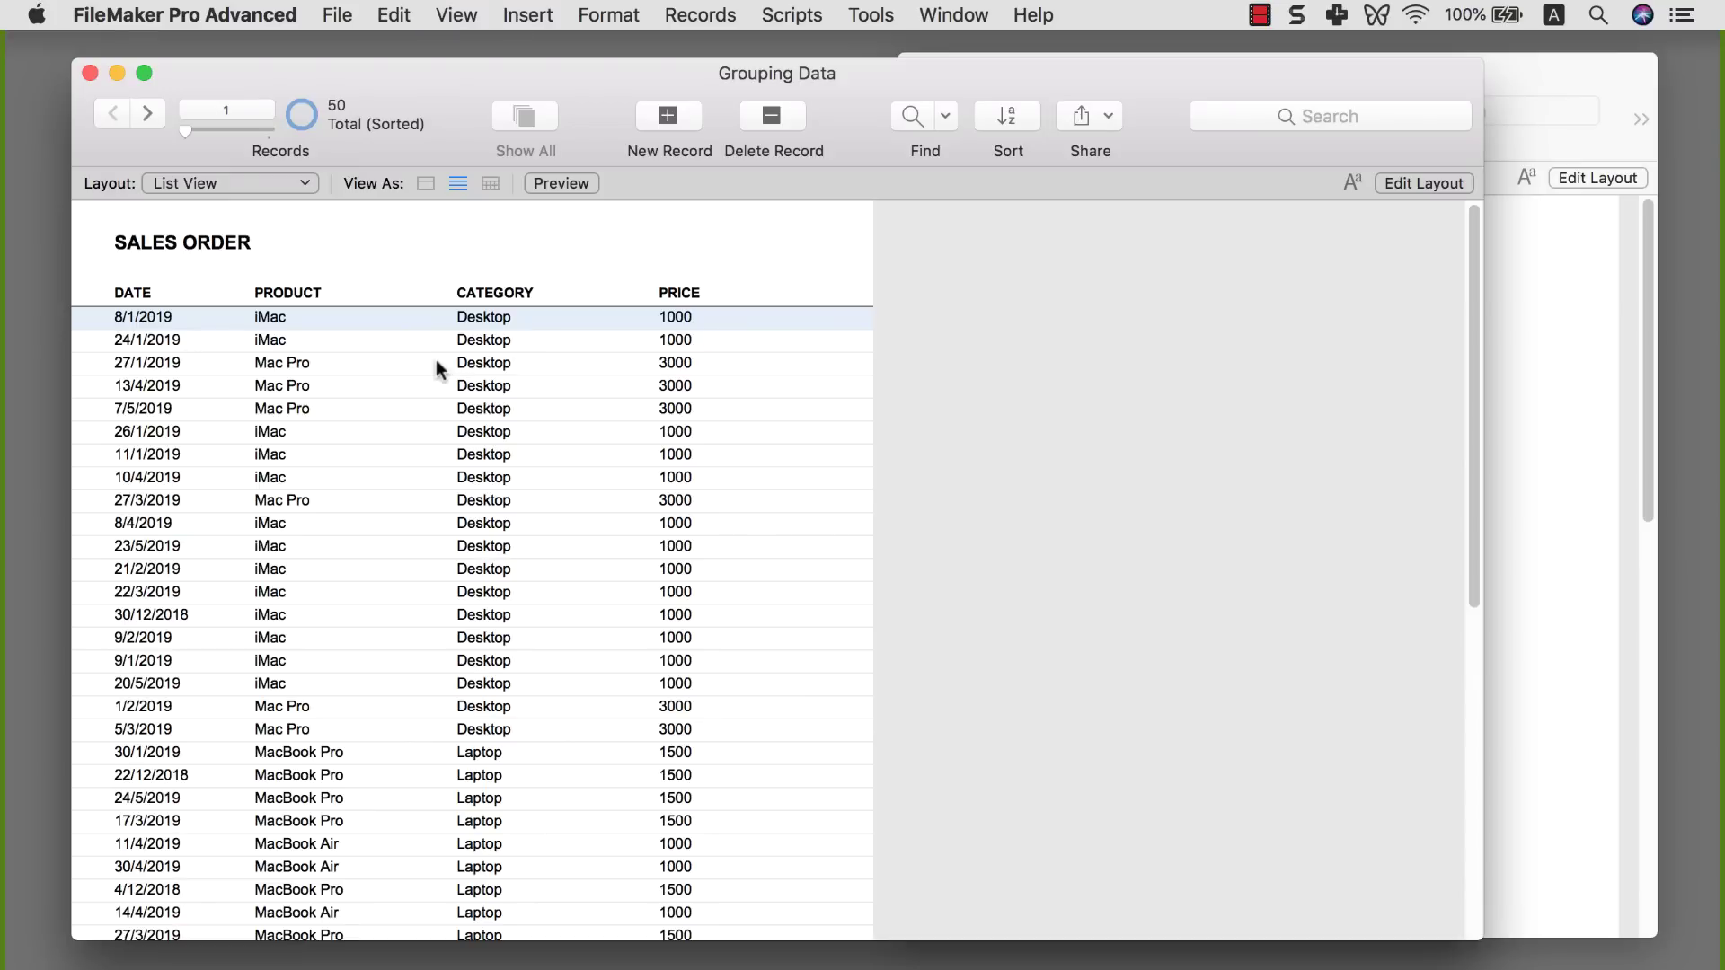
key(super+s)
click(1158, 240)
click(1010, 258)
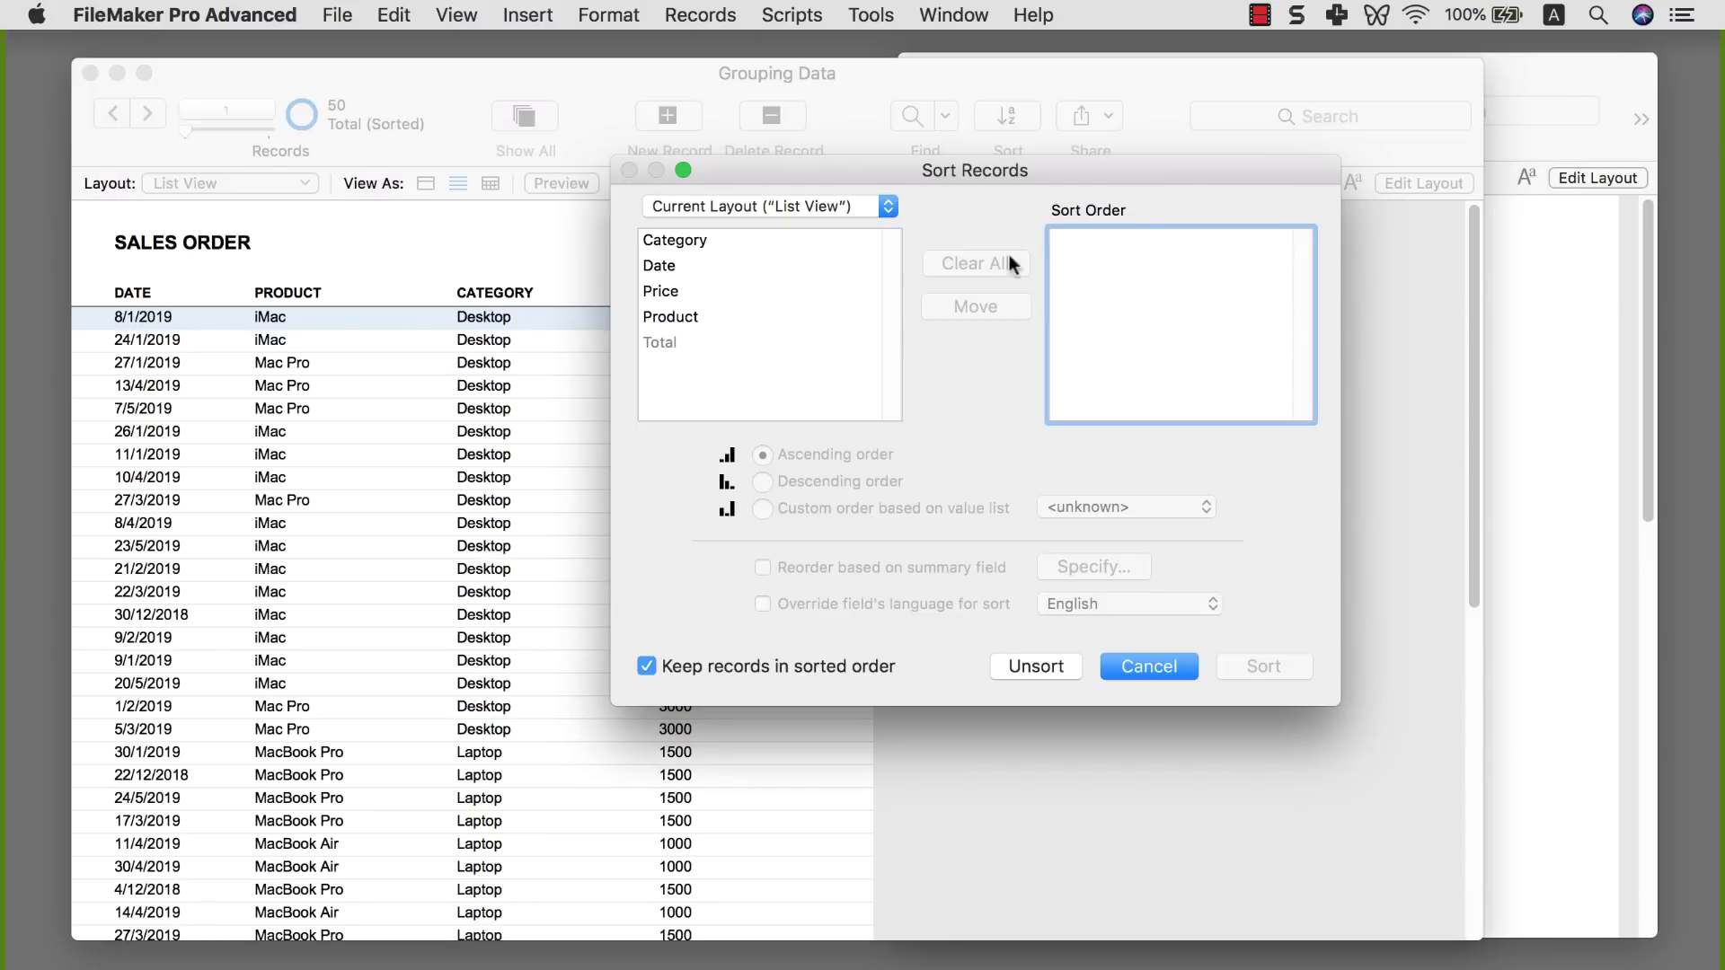
double_click(708, 267)
click(1251, 663)
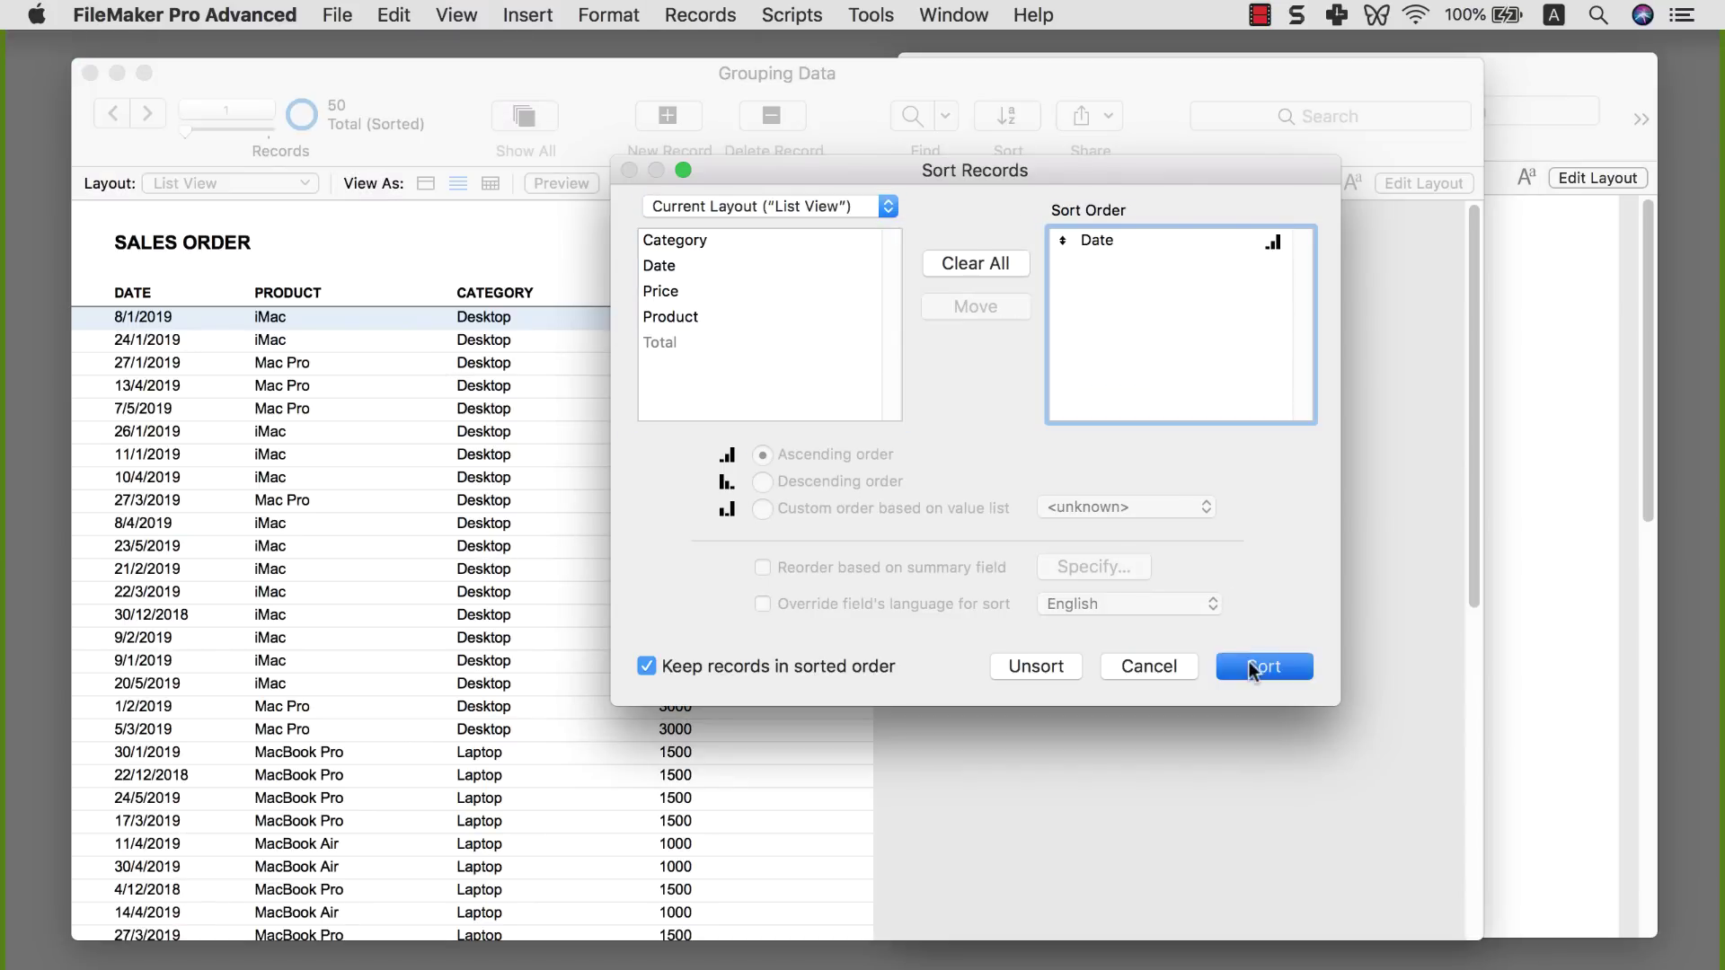
- Examine the date headings and totals in the list and compare them with the After window's monthly groups
scroll(300, 393, up, 2)
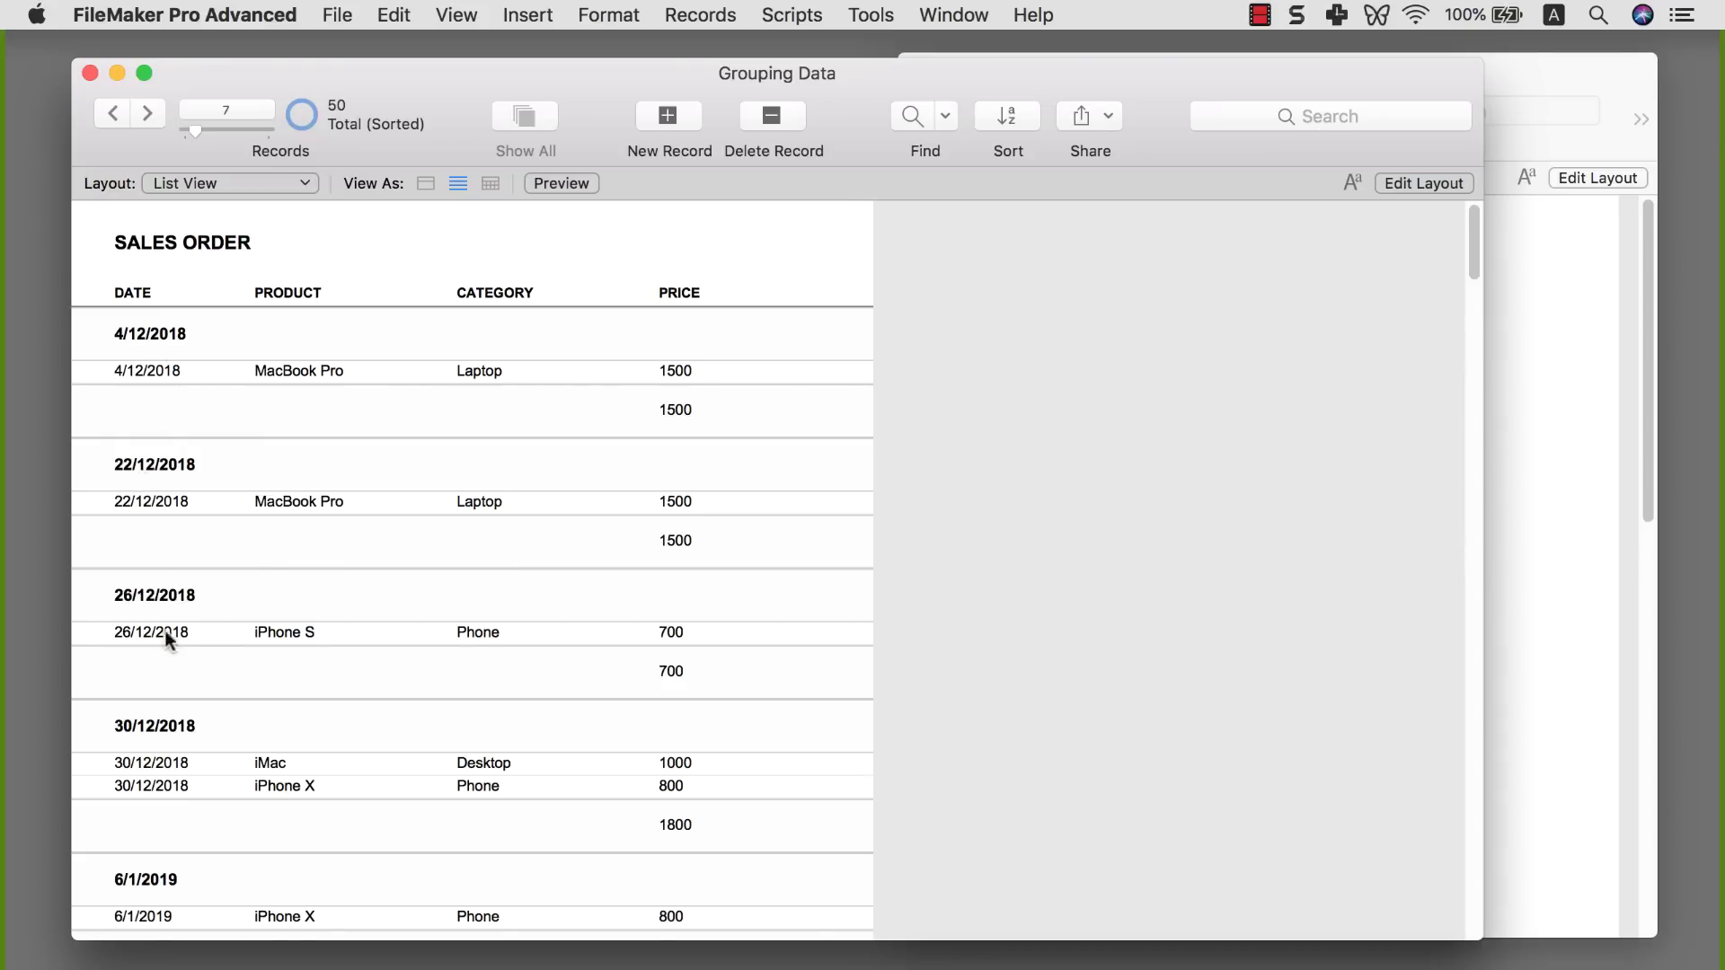
scroll(165, 630, down, 10)
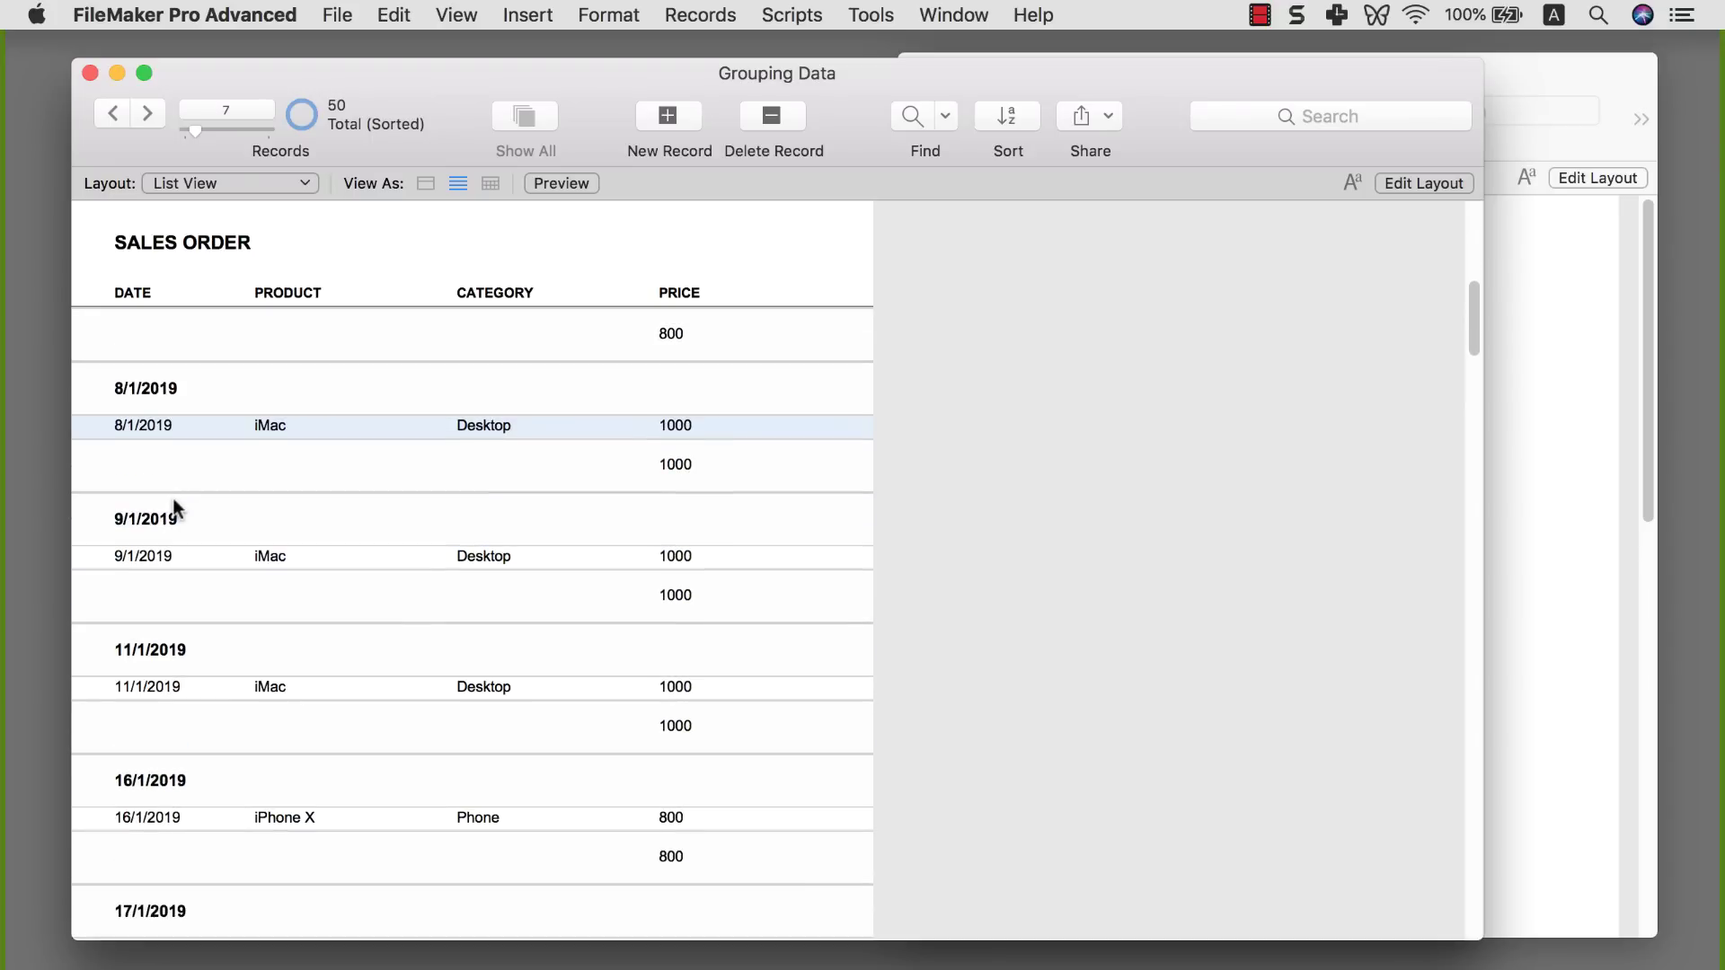
scroll(172, 508, down, 5)
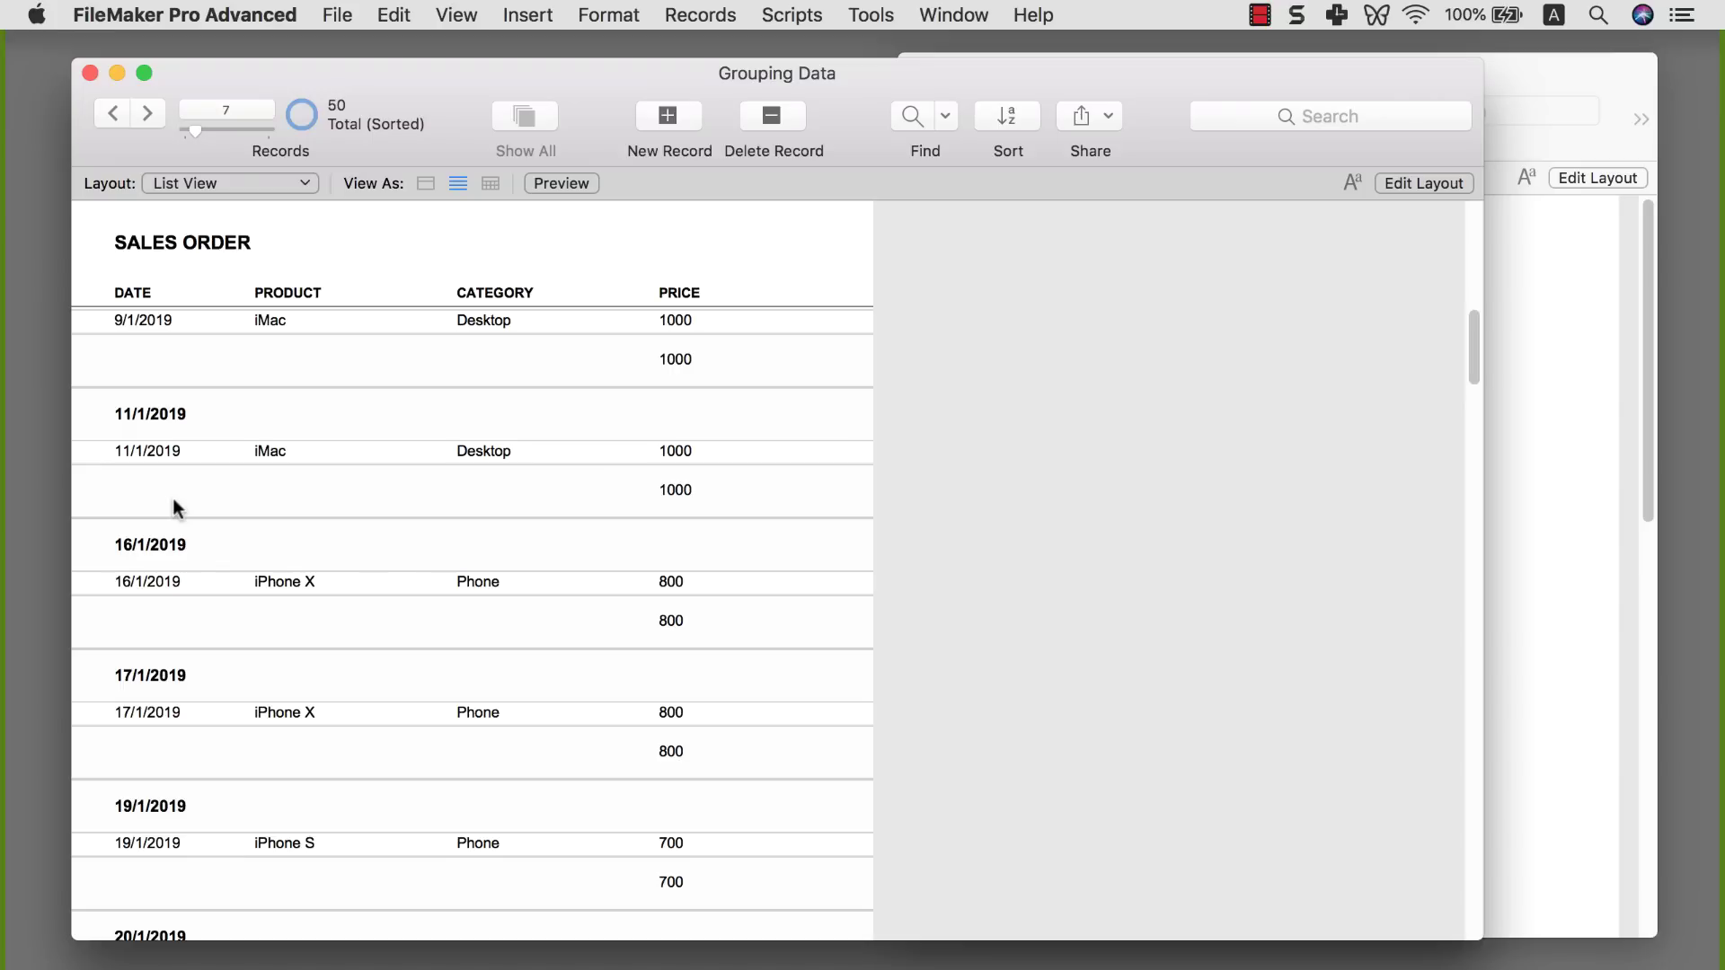
click(1518, 431)
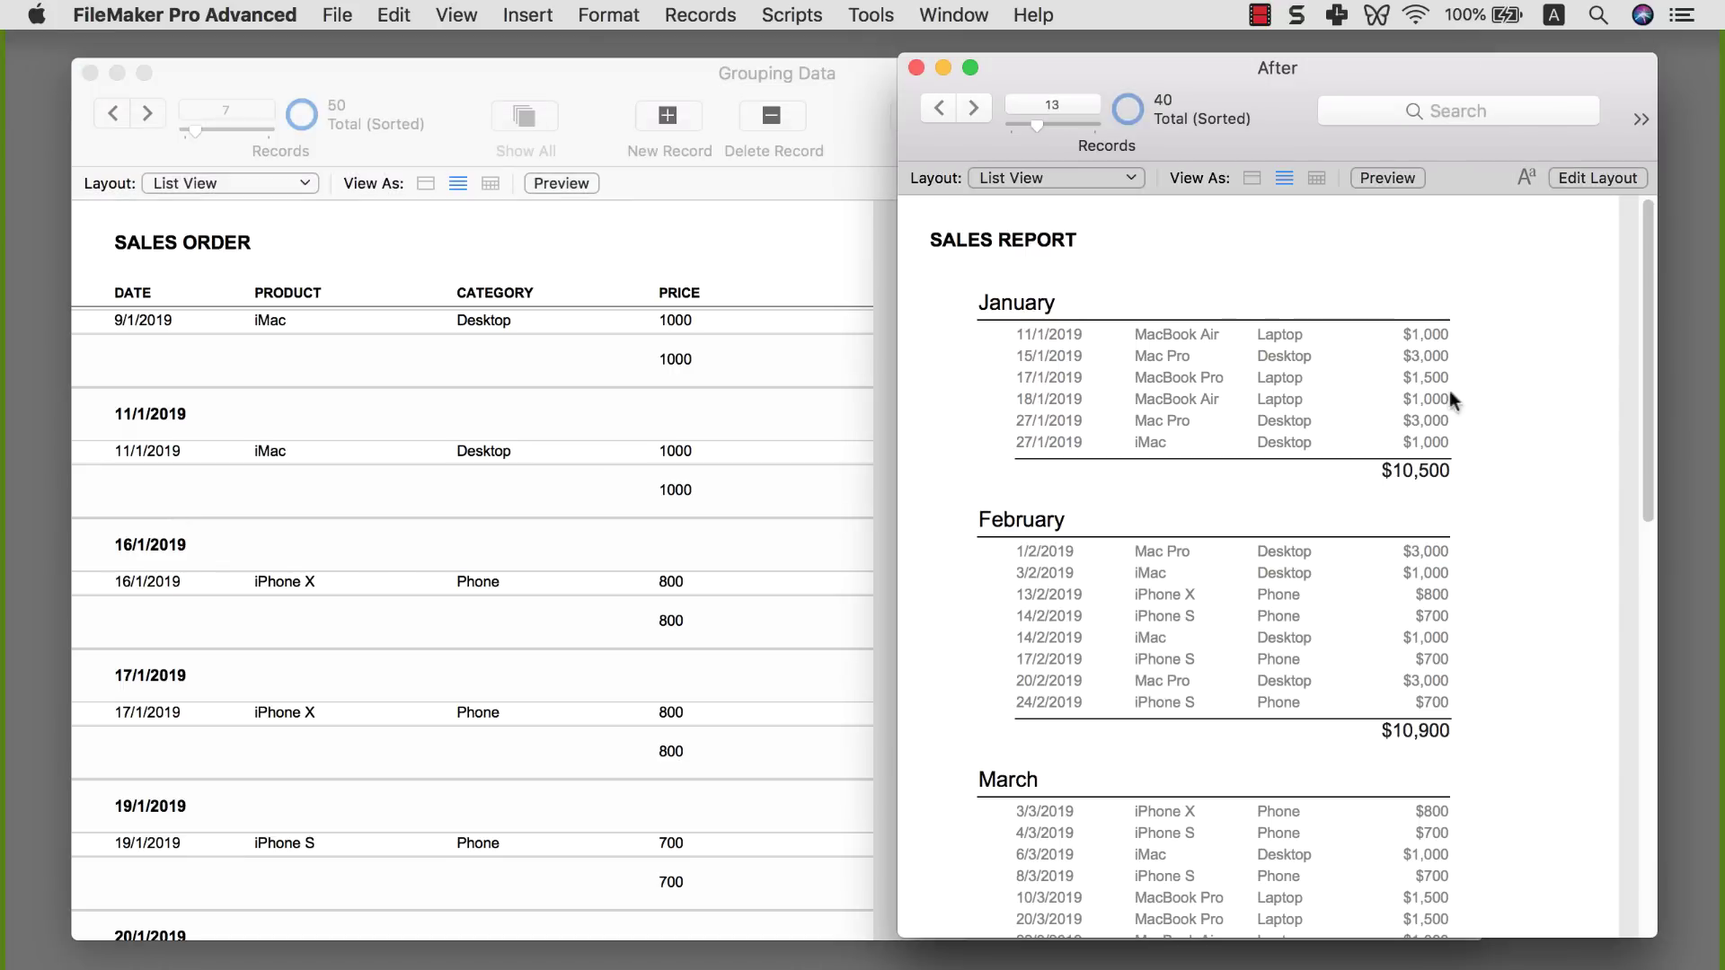
click(877, 451)
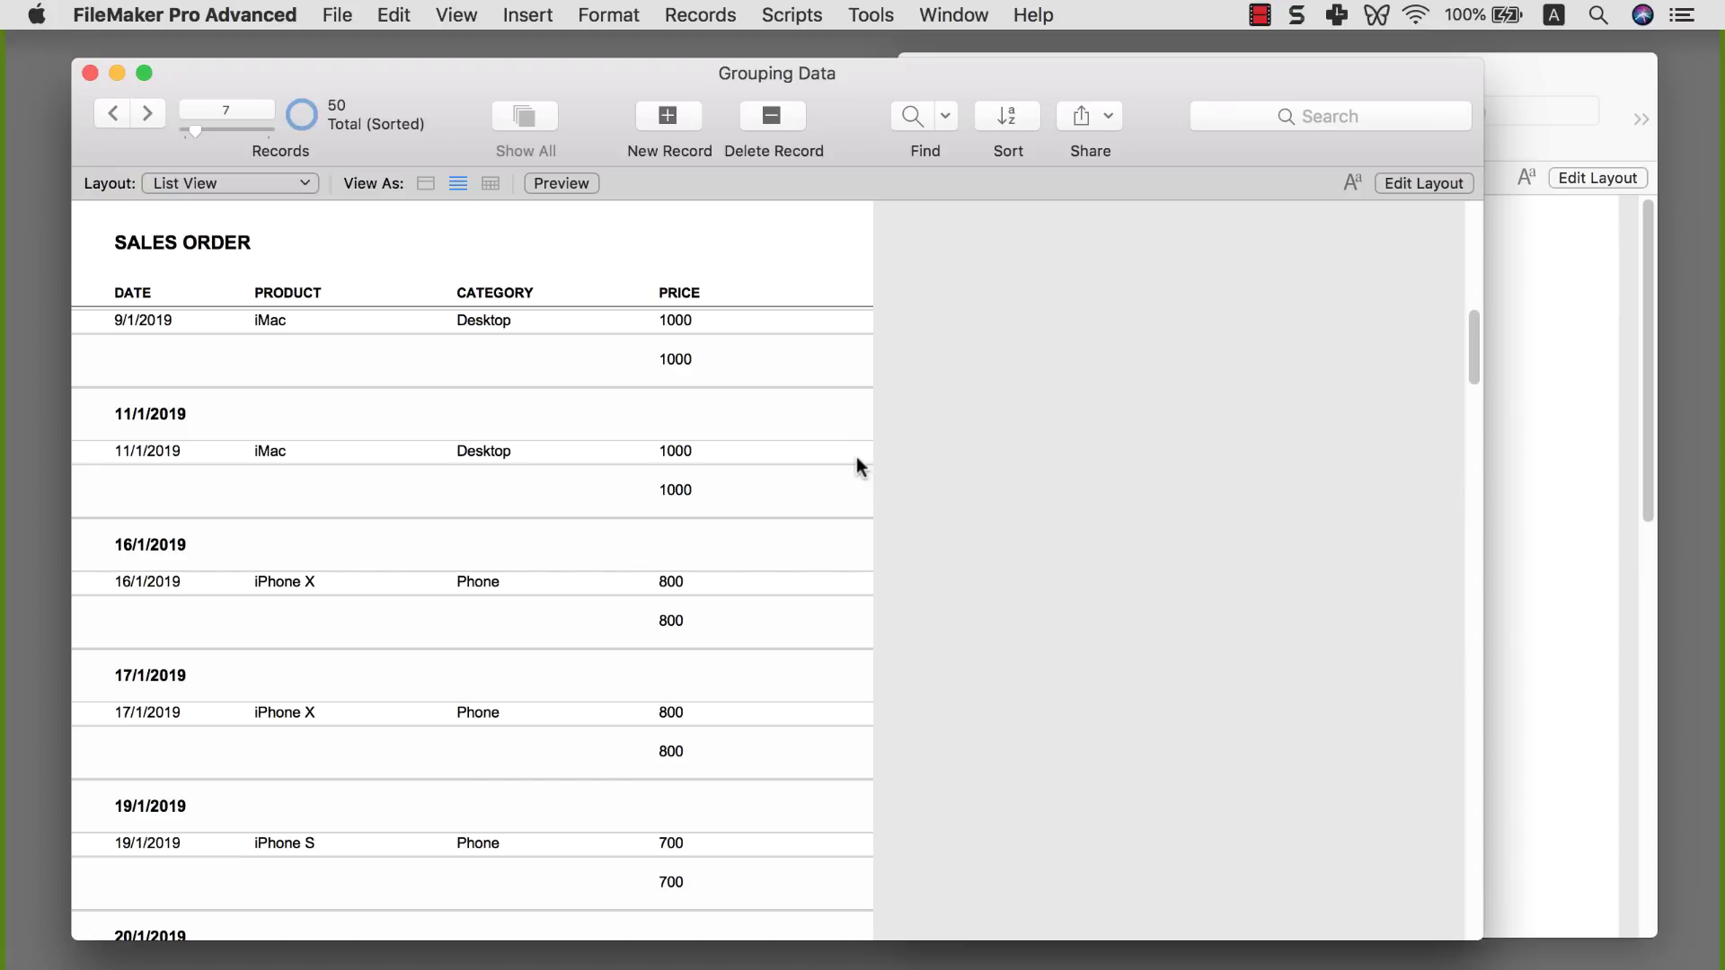
- Create a calculation field named Month in the Exercise table of the Grouping Data database
click(338, 15)
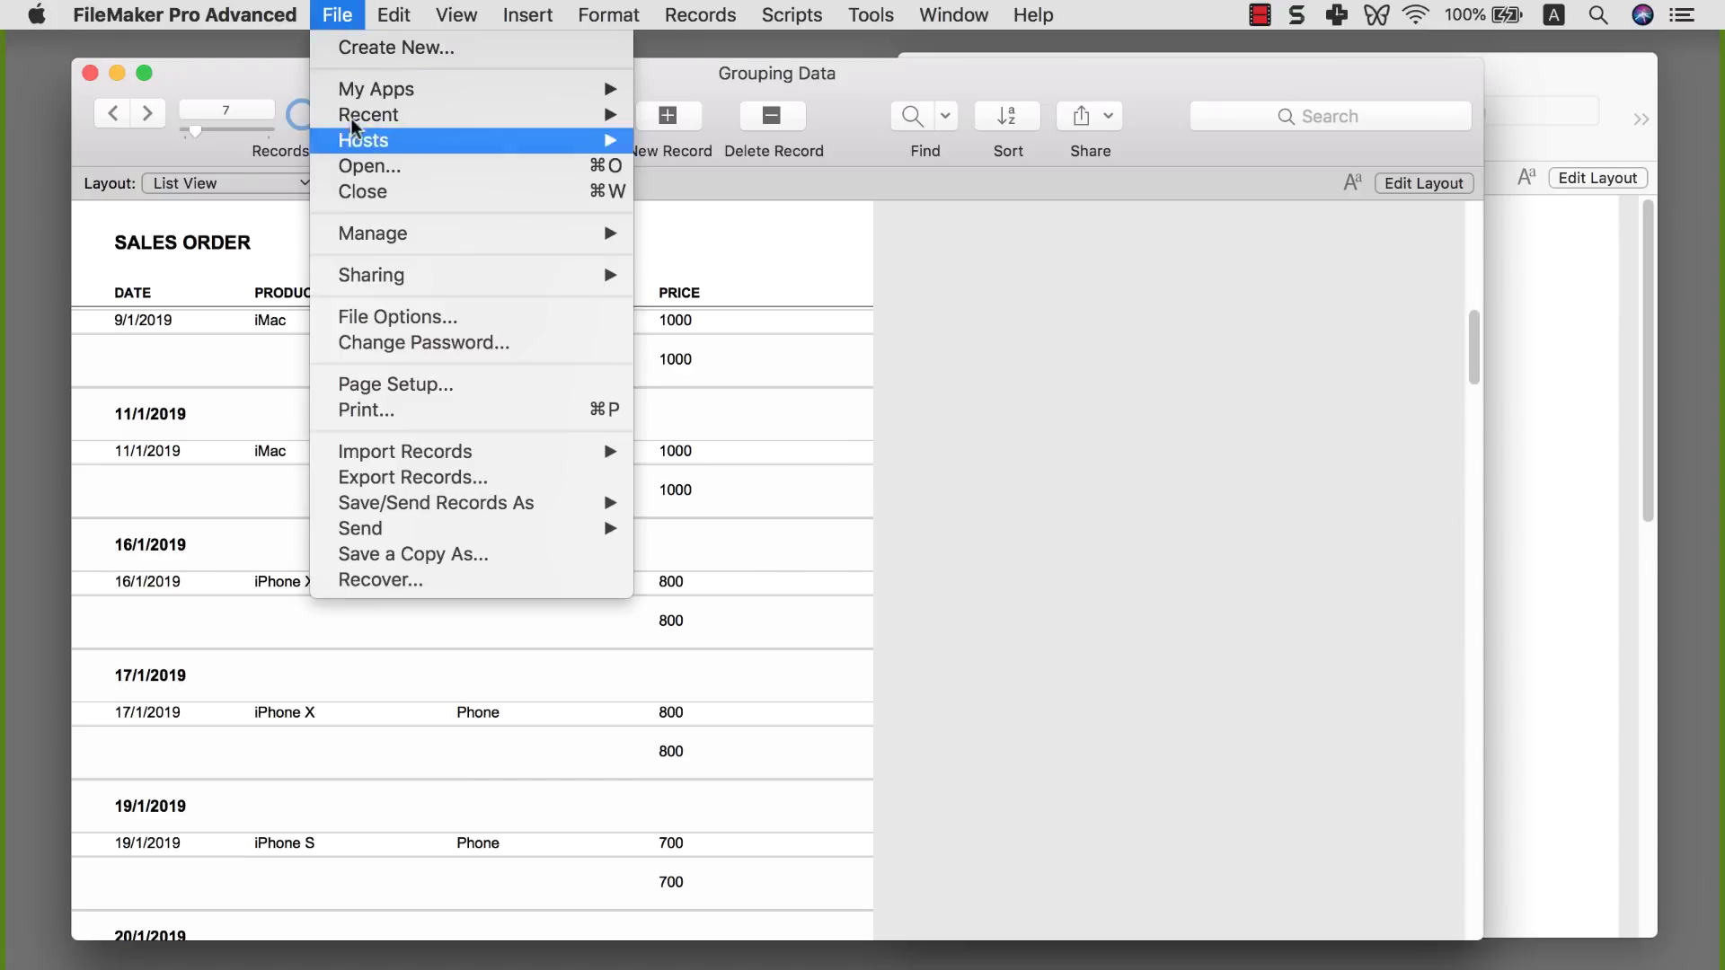
mouse_move(379, 232)
click(687, 233)
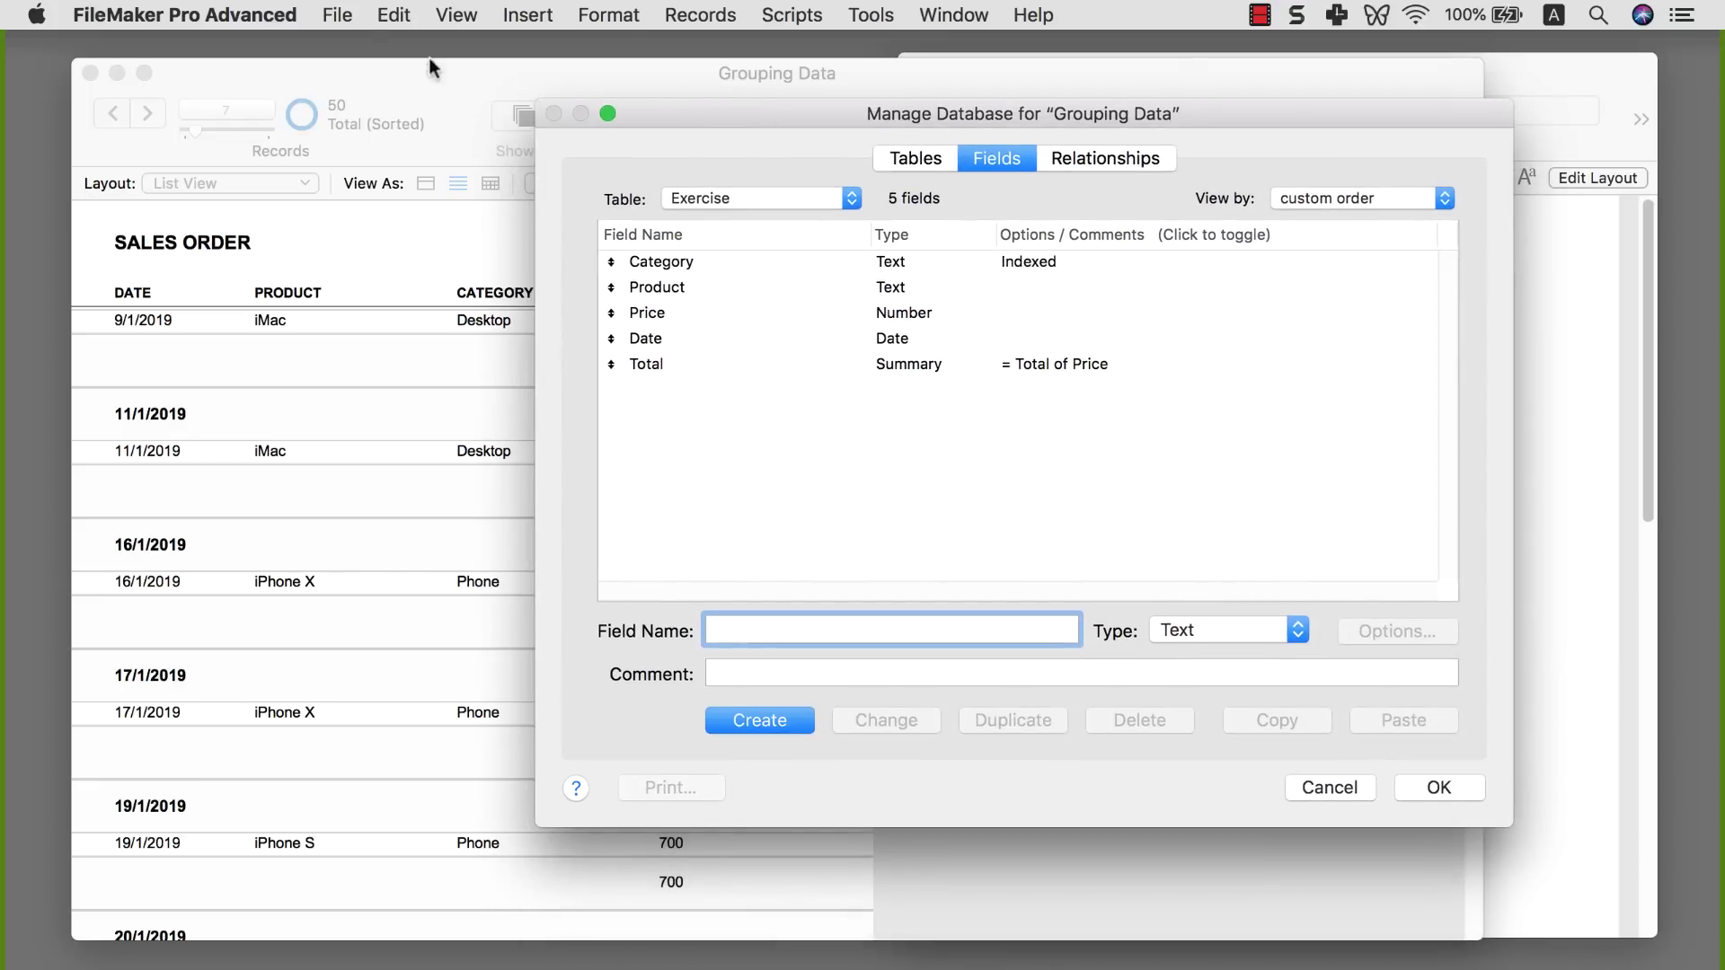
click(350, 18)
mouse_move(397, 230)
click(768, 163)
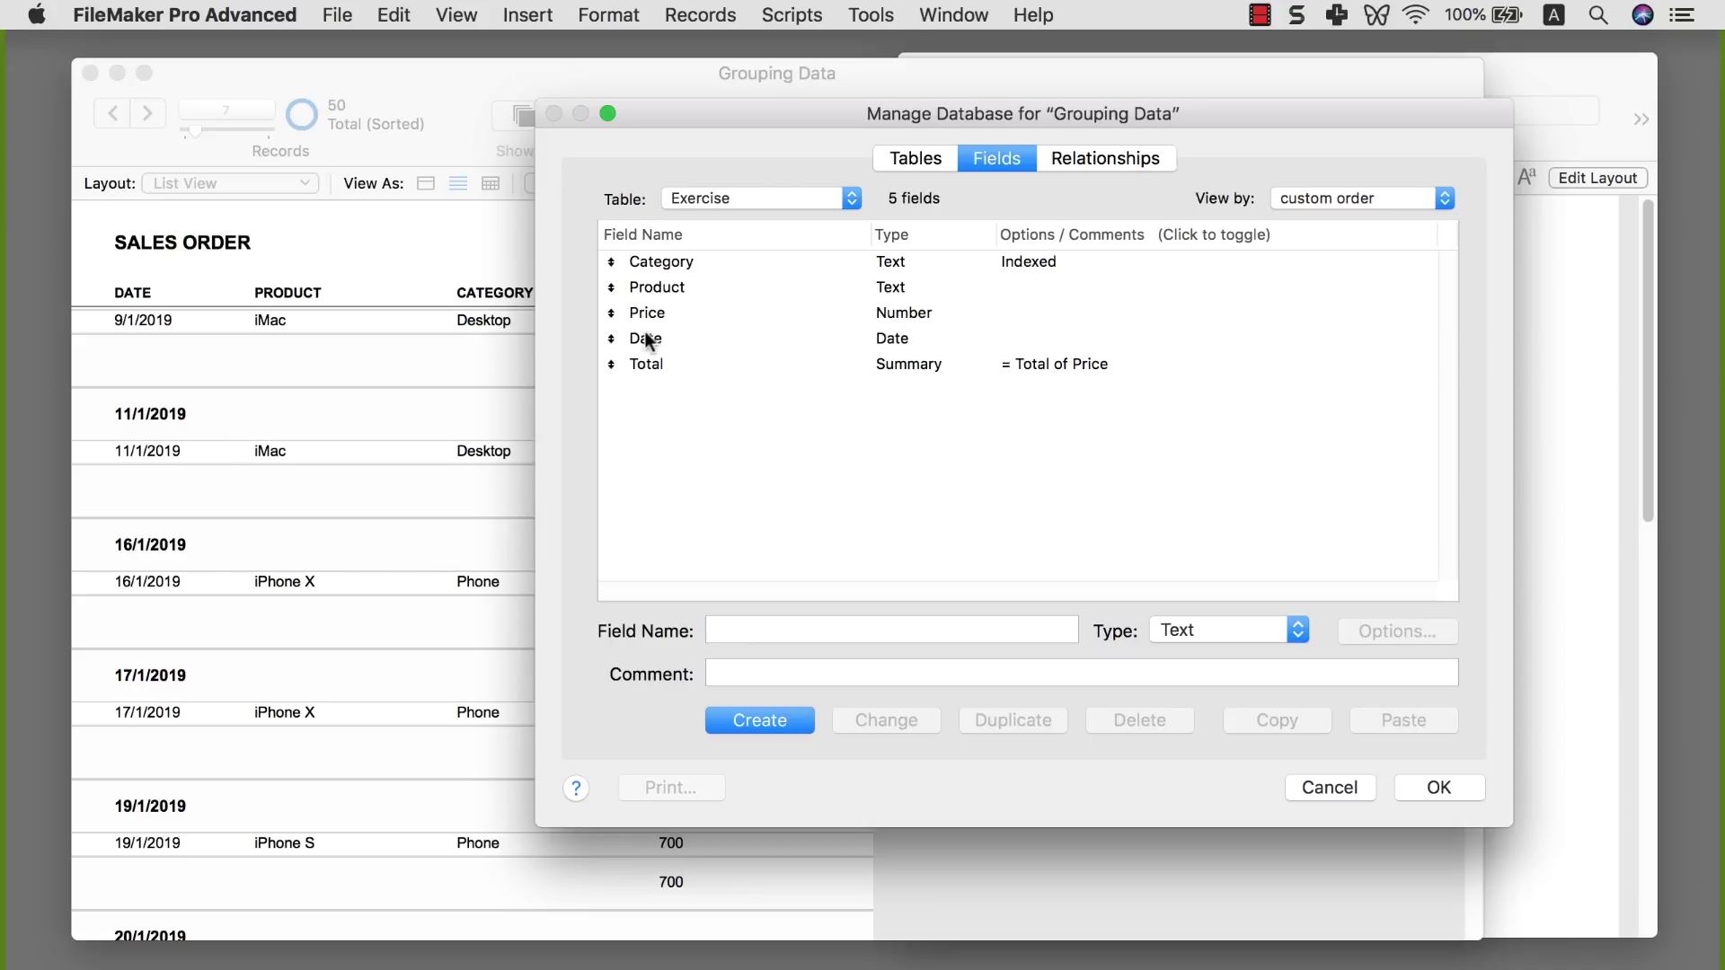
click(681, 341)
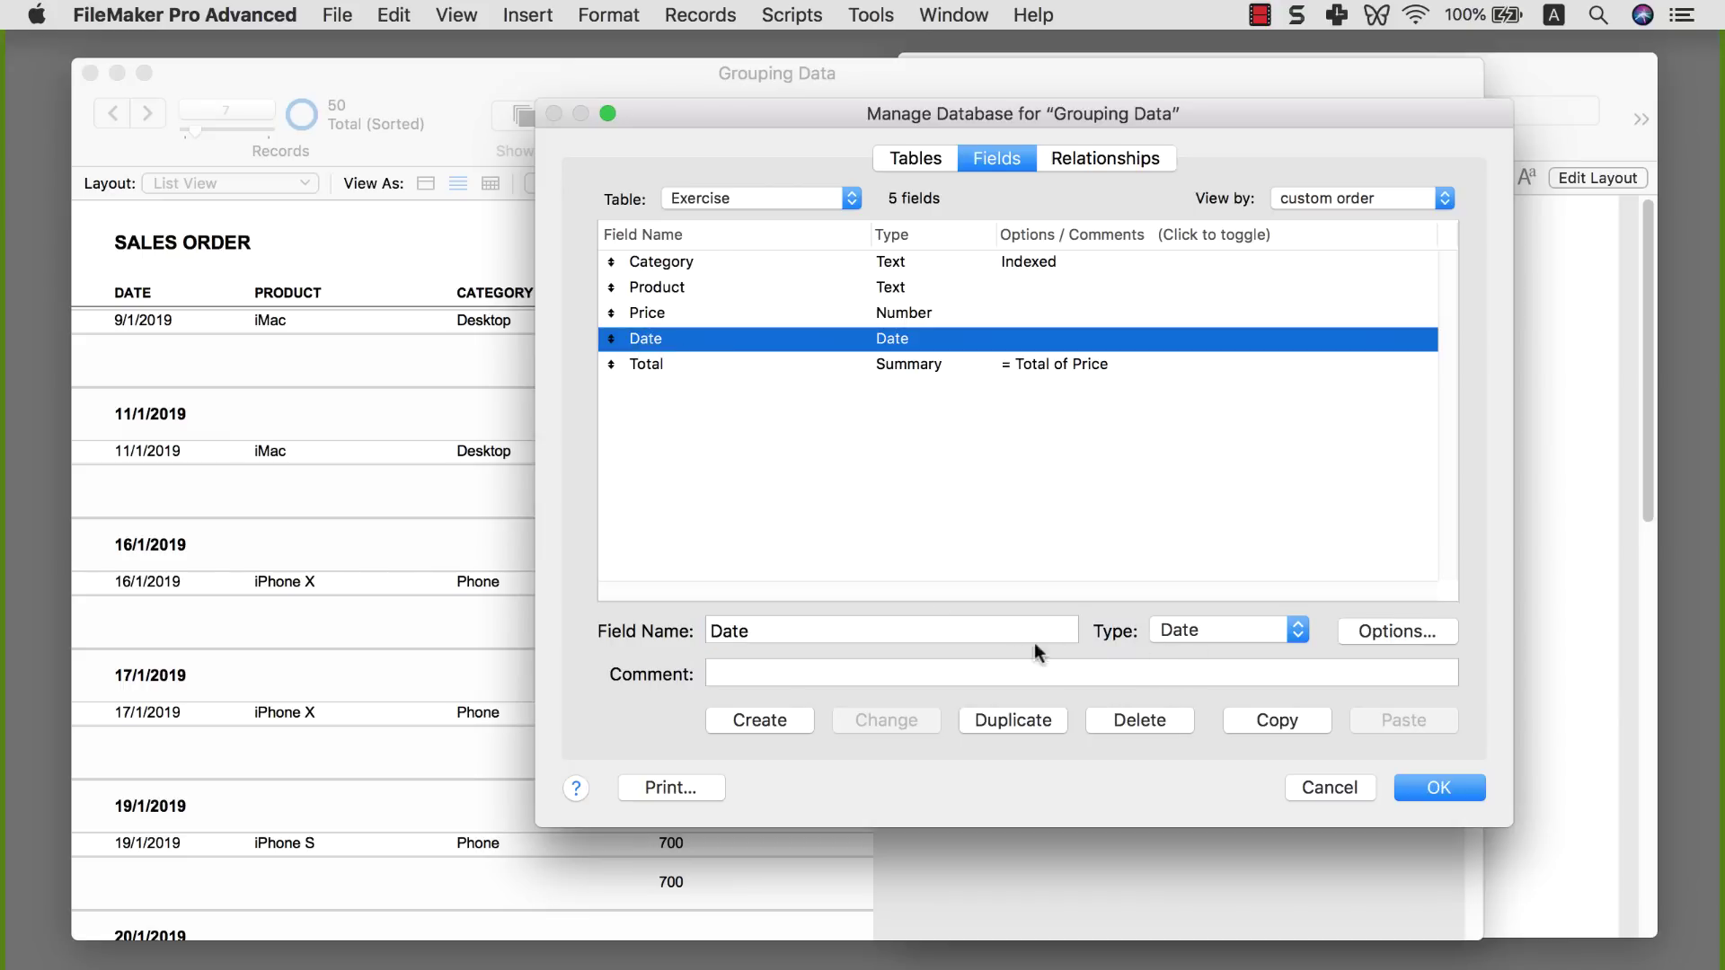
drag(870, 635, 566, 604)
text(Mo)
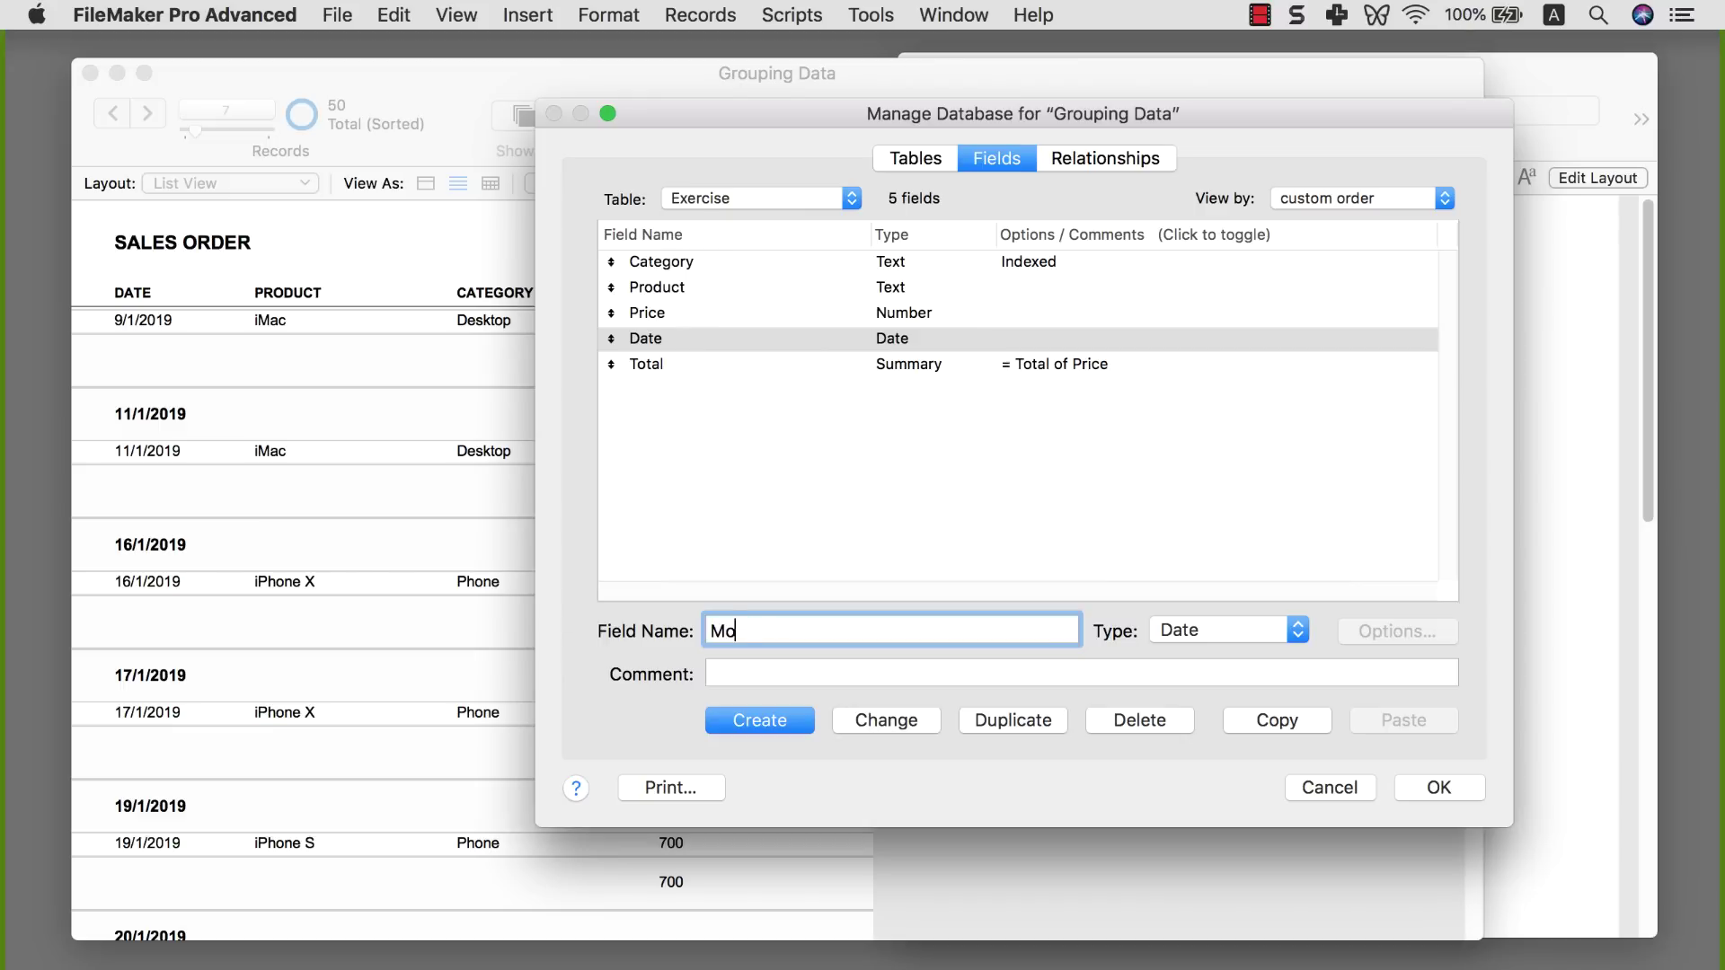
text(nth)
click(1171, 629)
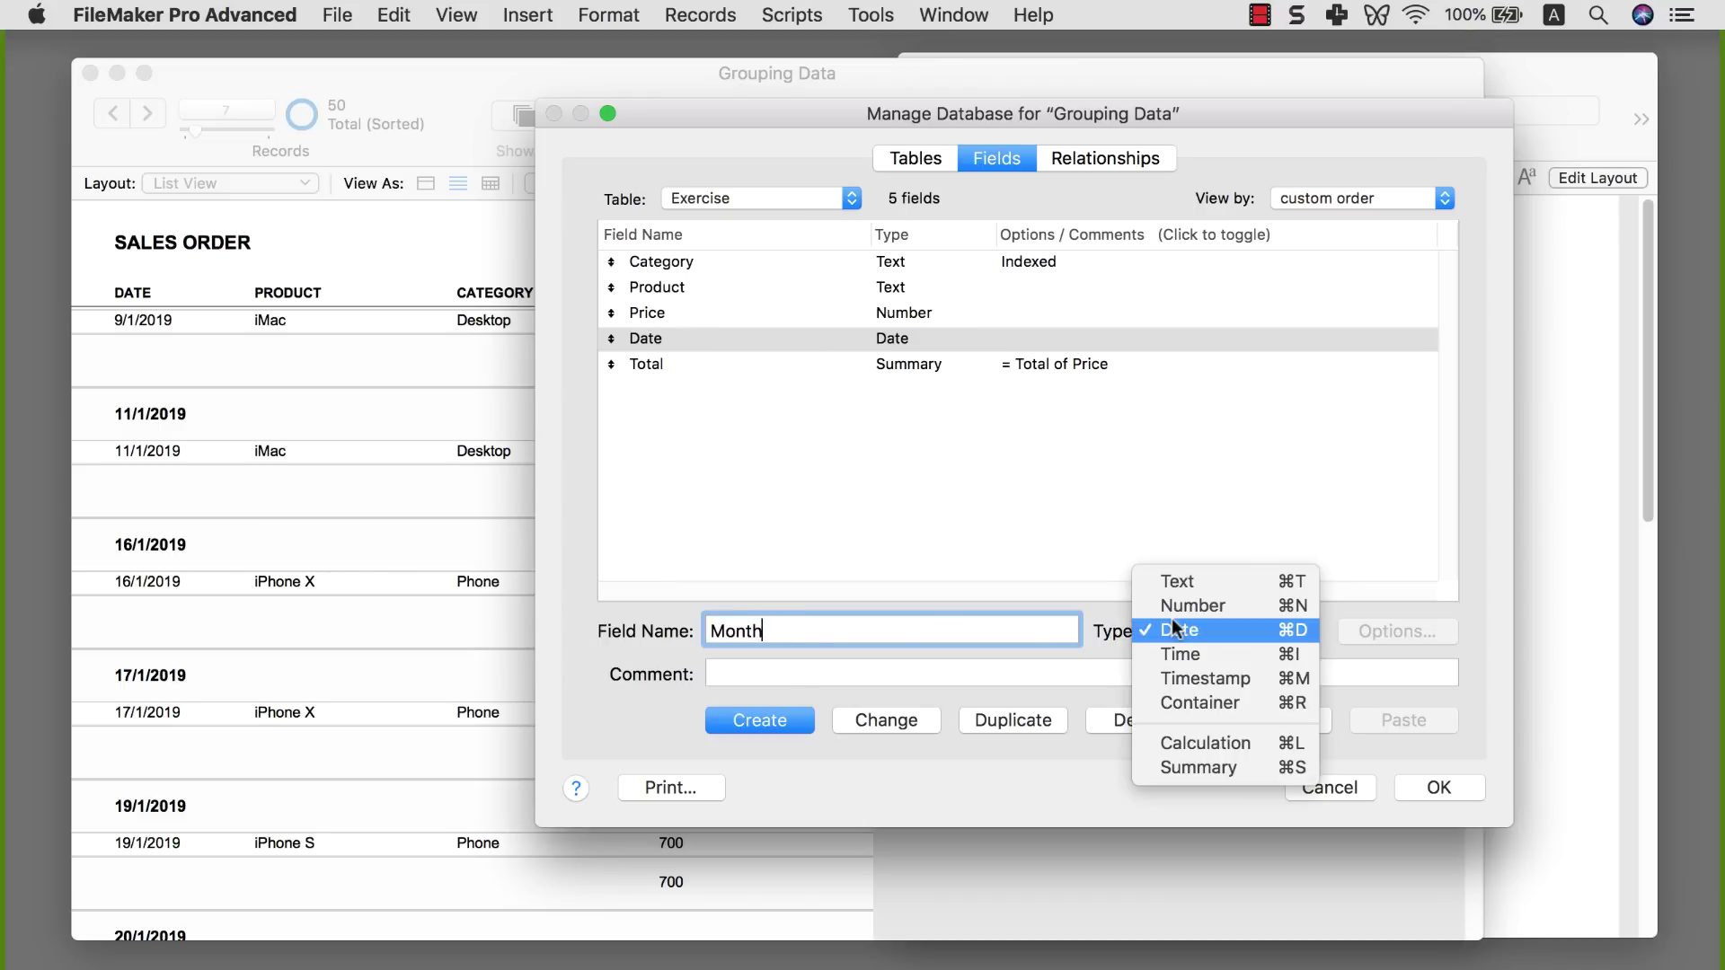
click(1205, 742)
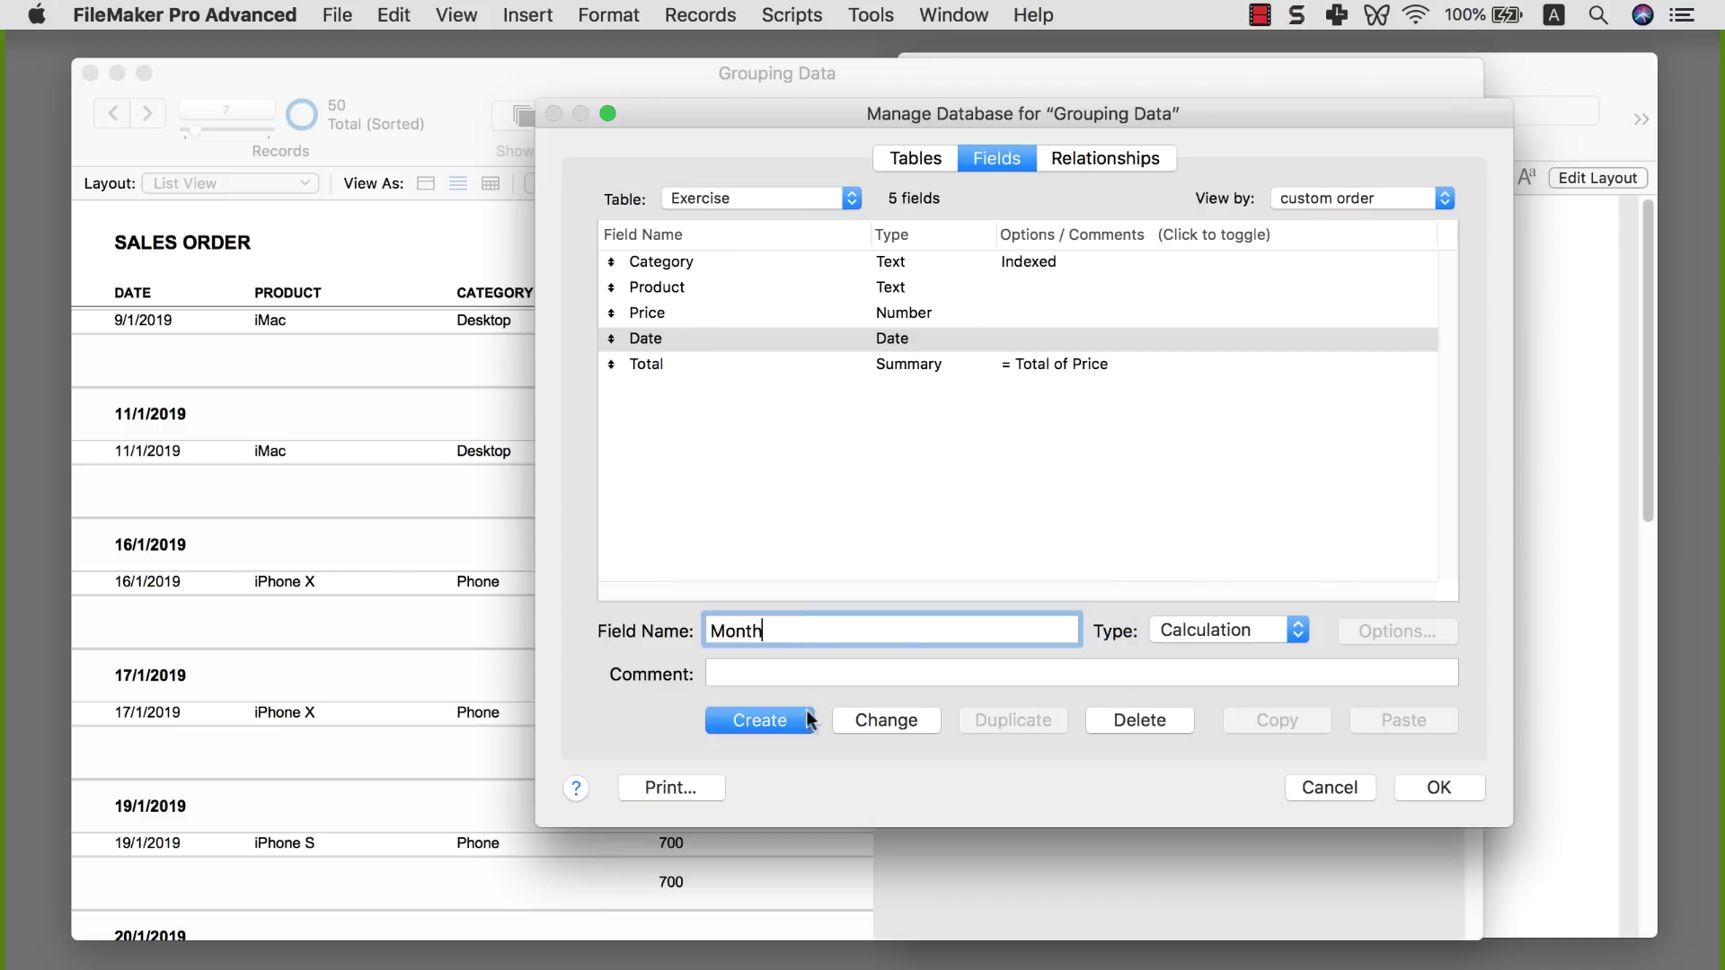
click(789, 719)
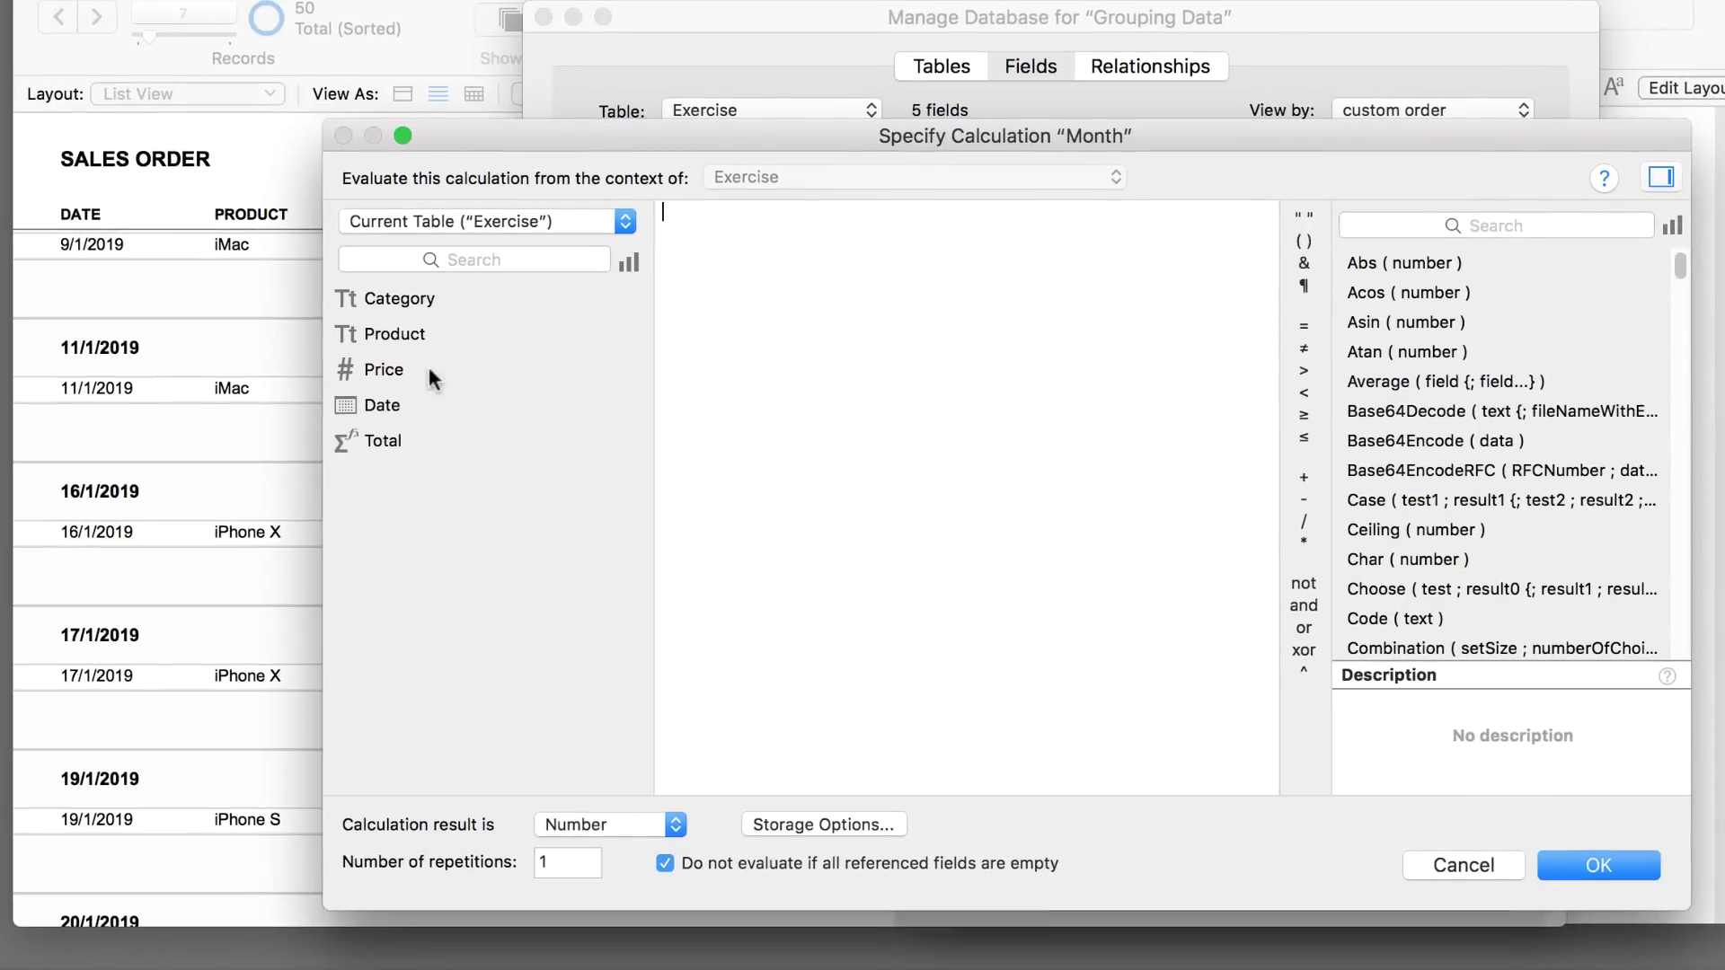
- Enter MonthName ( Date ) as the Month field's formula, using the table's Date field as the argument
click(483, 520)
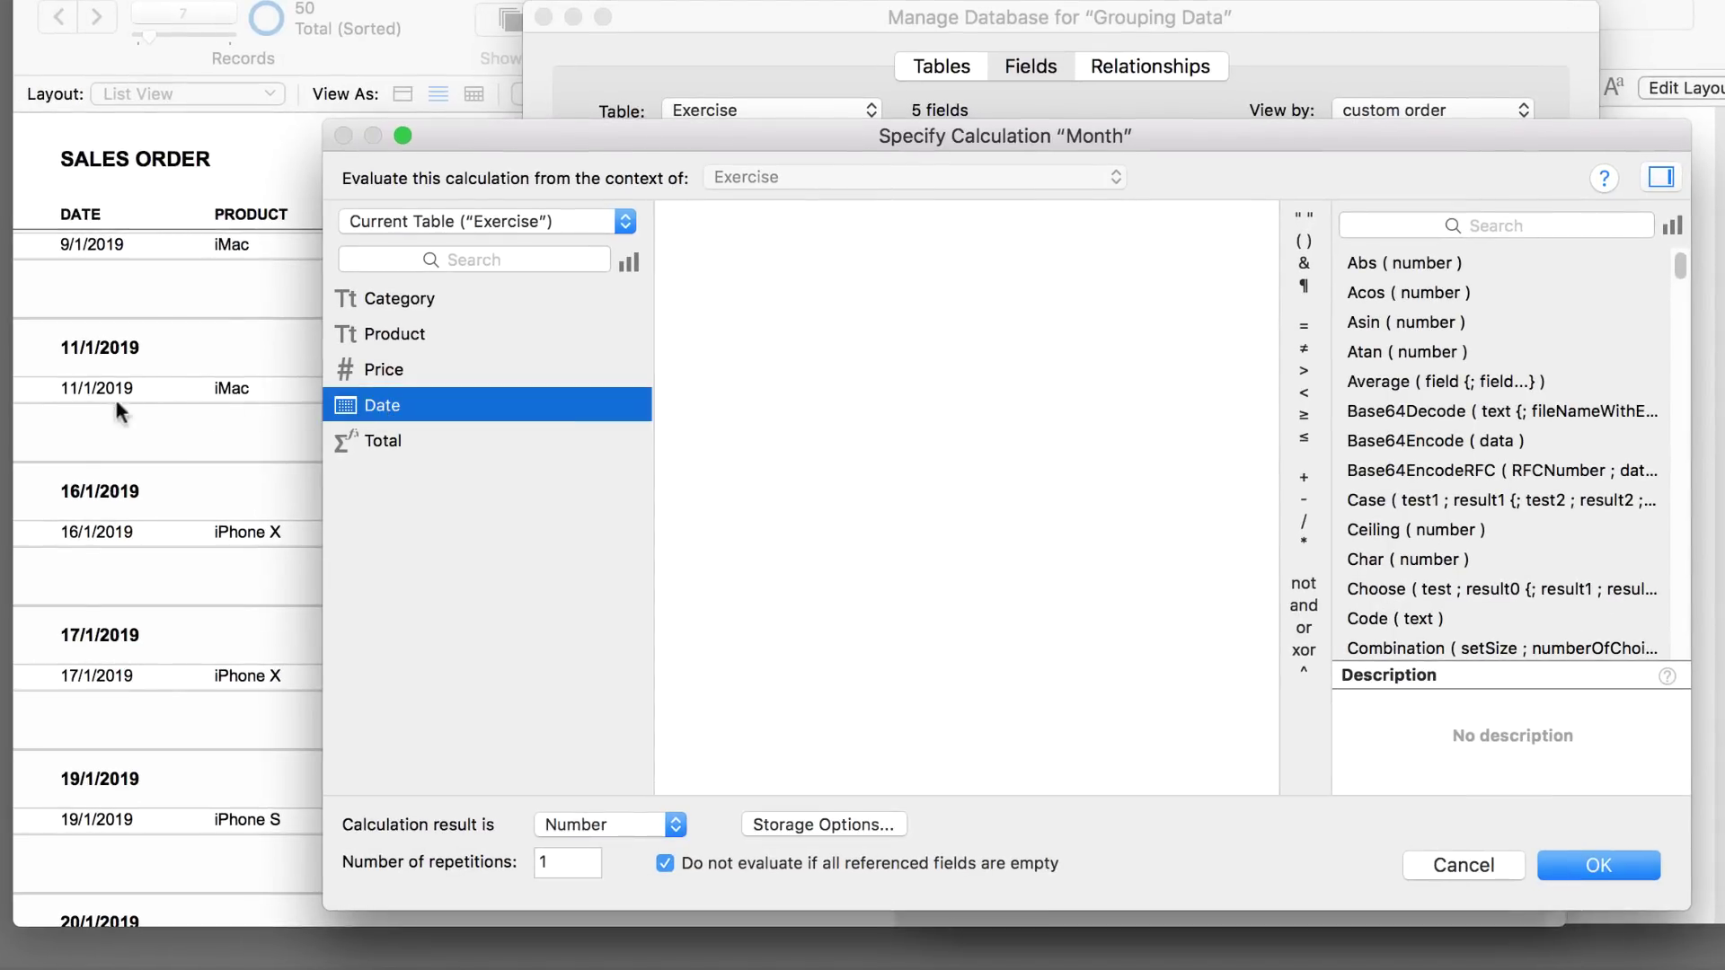
click(873, 336)
text(month)
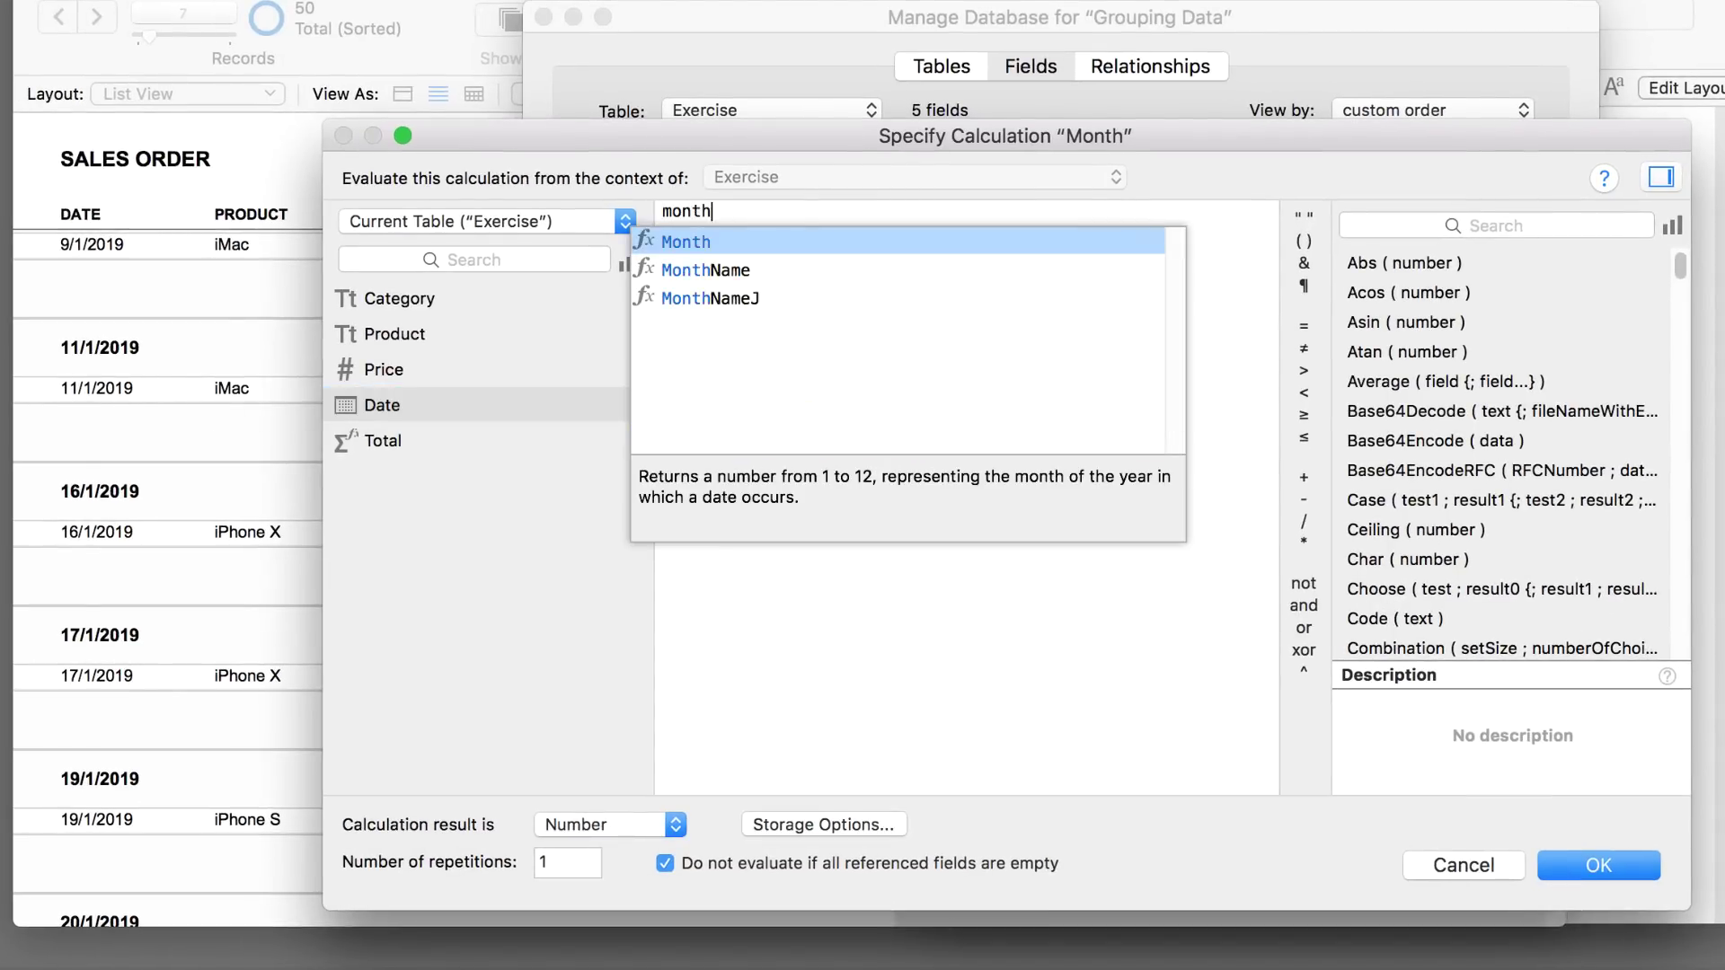
key(Down)
key(Return)
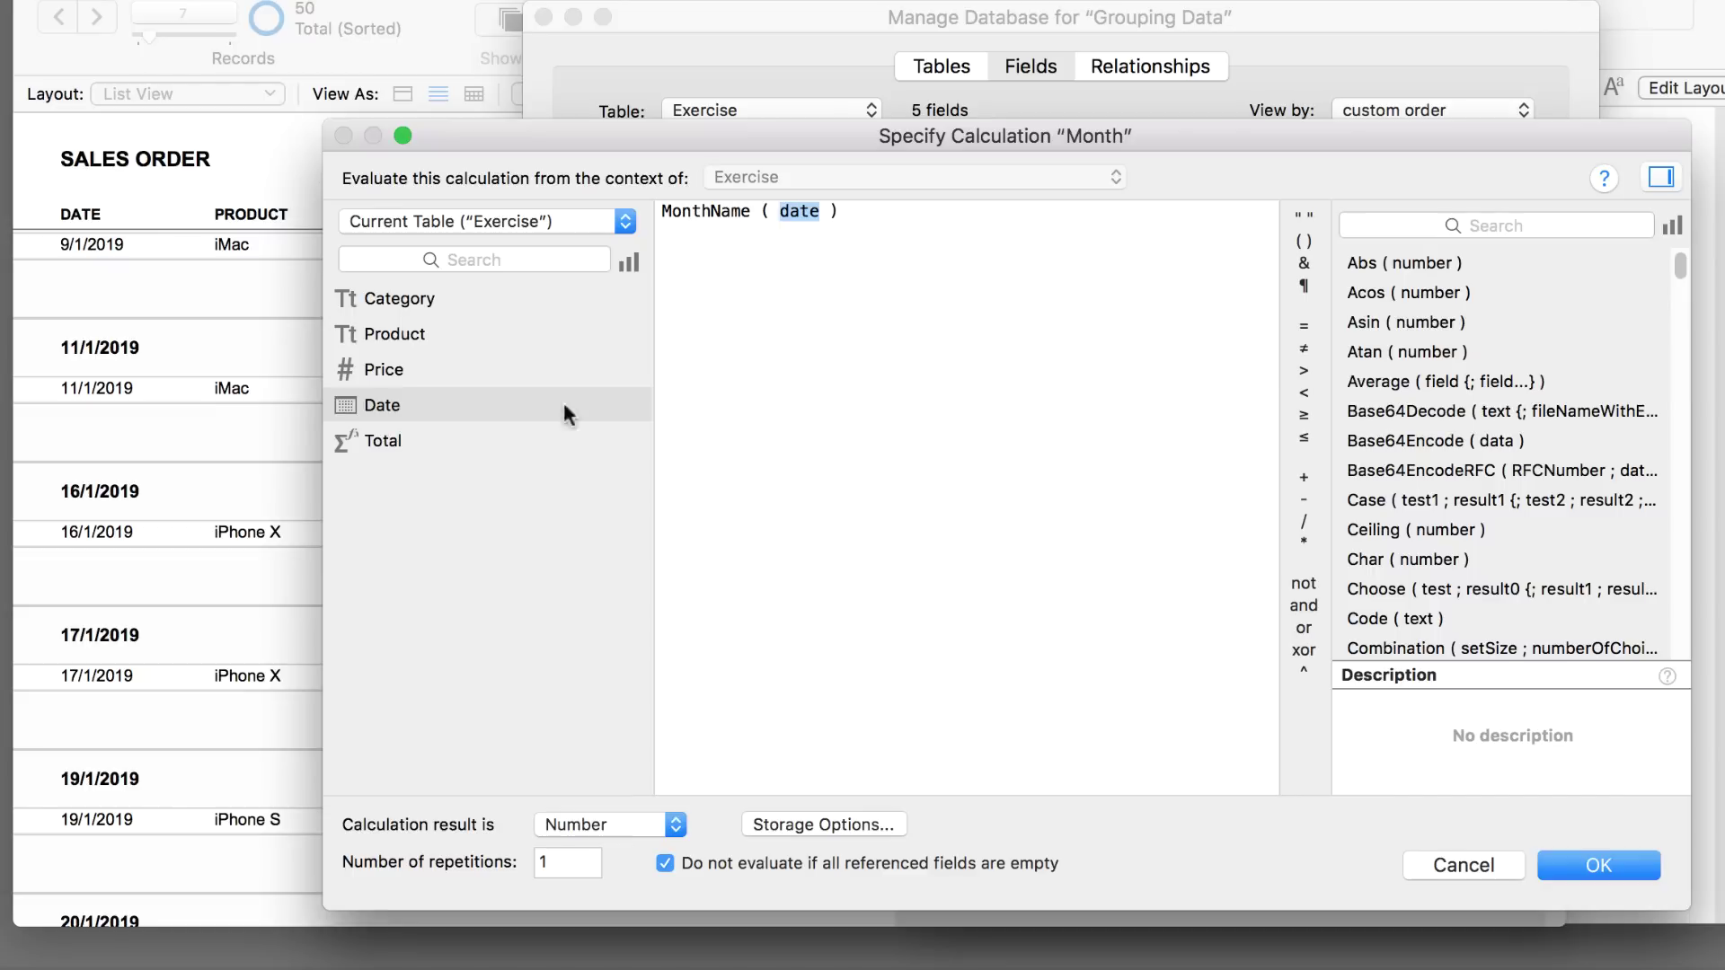
double_click(379, 407)
drag(778, 212, 821, 213)
click(803, 320)
- Try out Month ( date ), Year ( date ) and Day ( date ) on separate lines below the MonthName formula and delete them
key(Return)
key(Return)
text(mot)
key(BackSpace)
text(nt)
key(Return)
key(End)
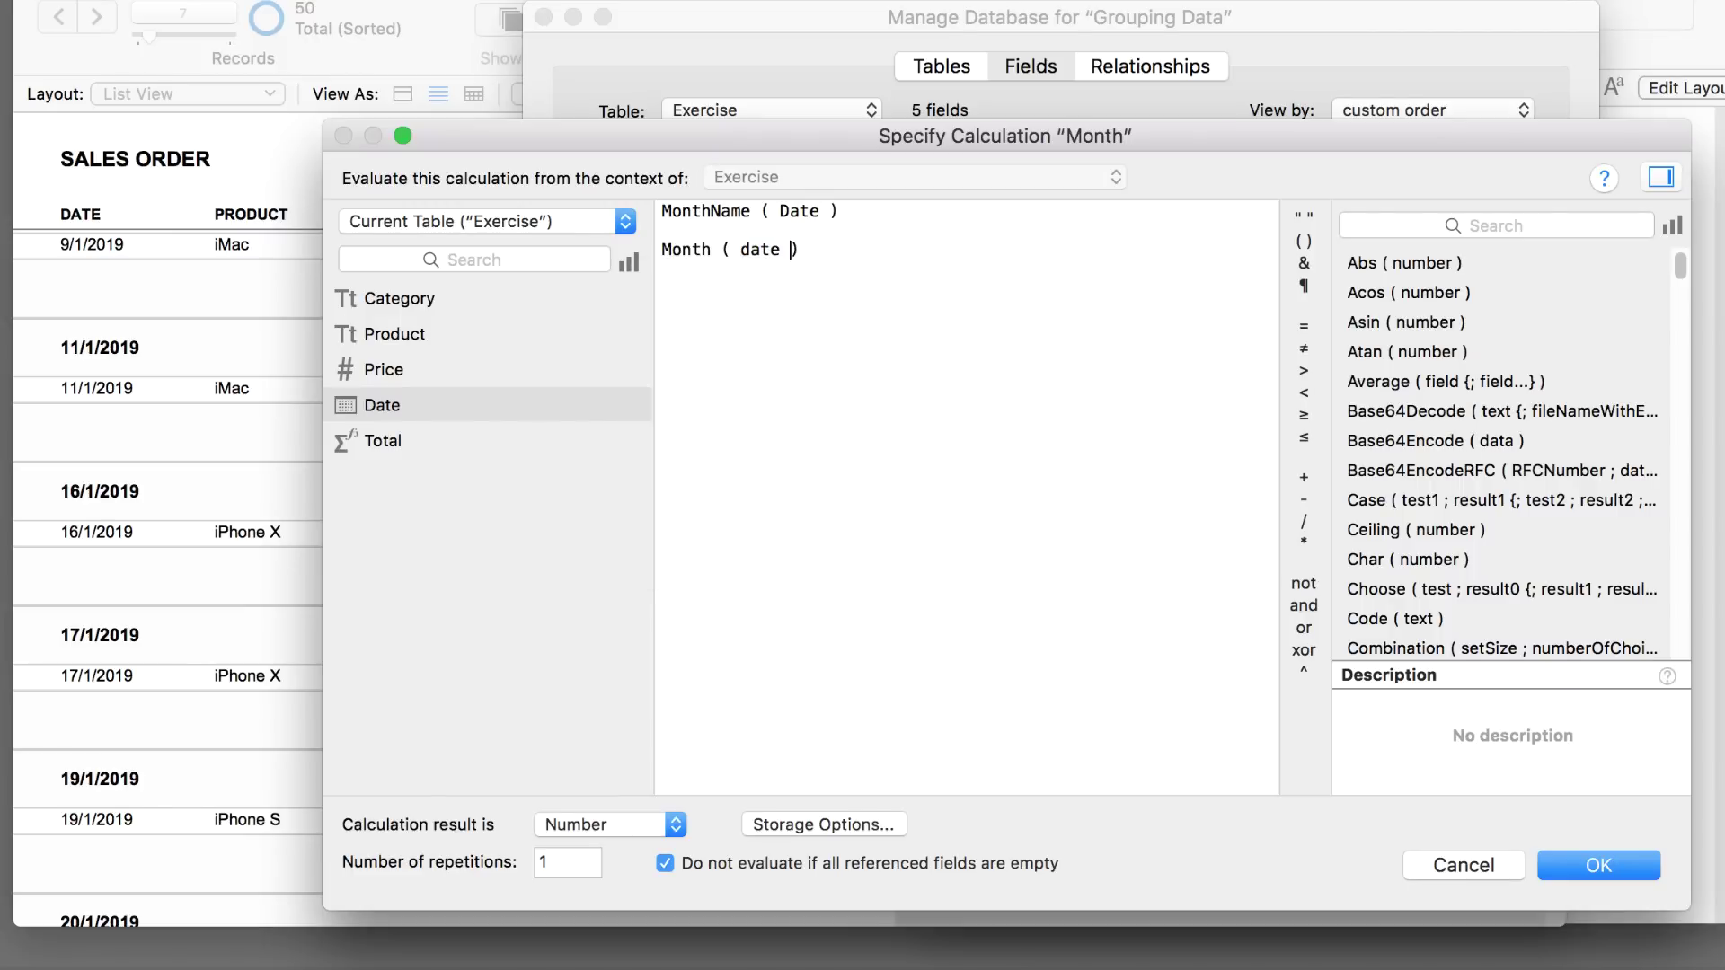
key(Return)
text(Yea)
key(Return)
key(Right)
key(Return)
text(Day)
key(Return)
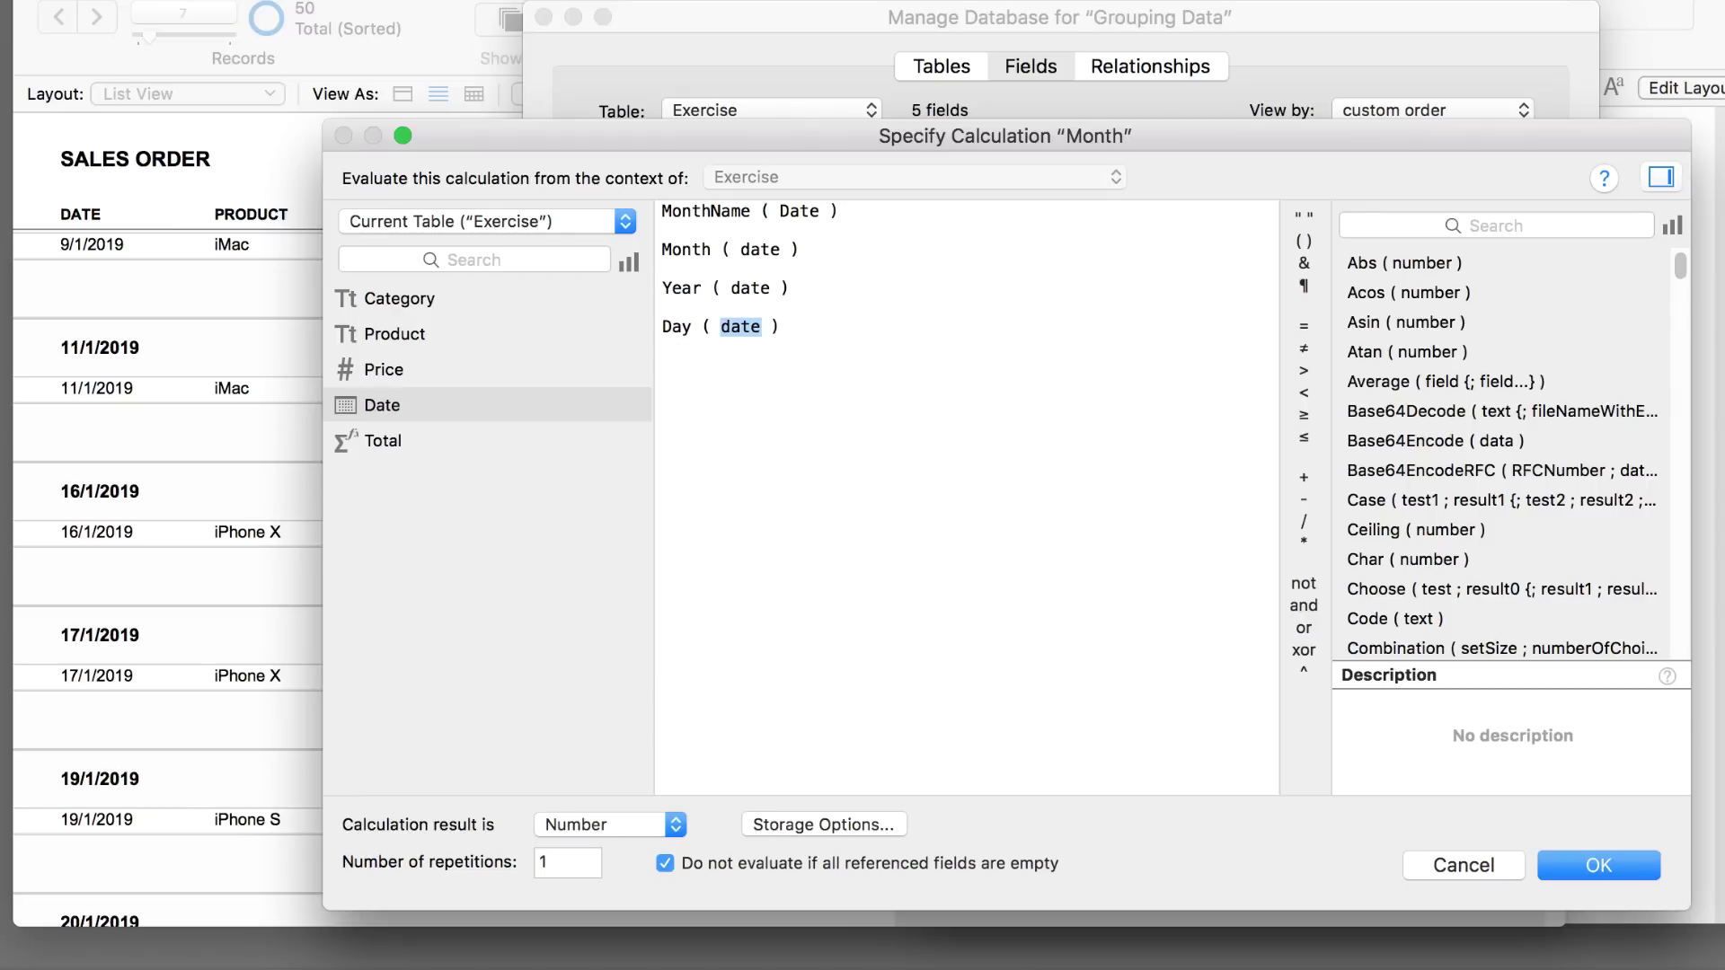
key(Right)
drag(761, 328, 724, 333)
drag(827, 325, 648, 252)
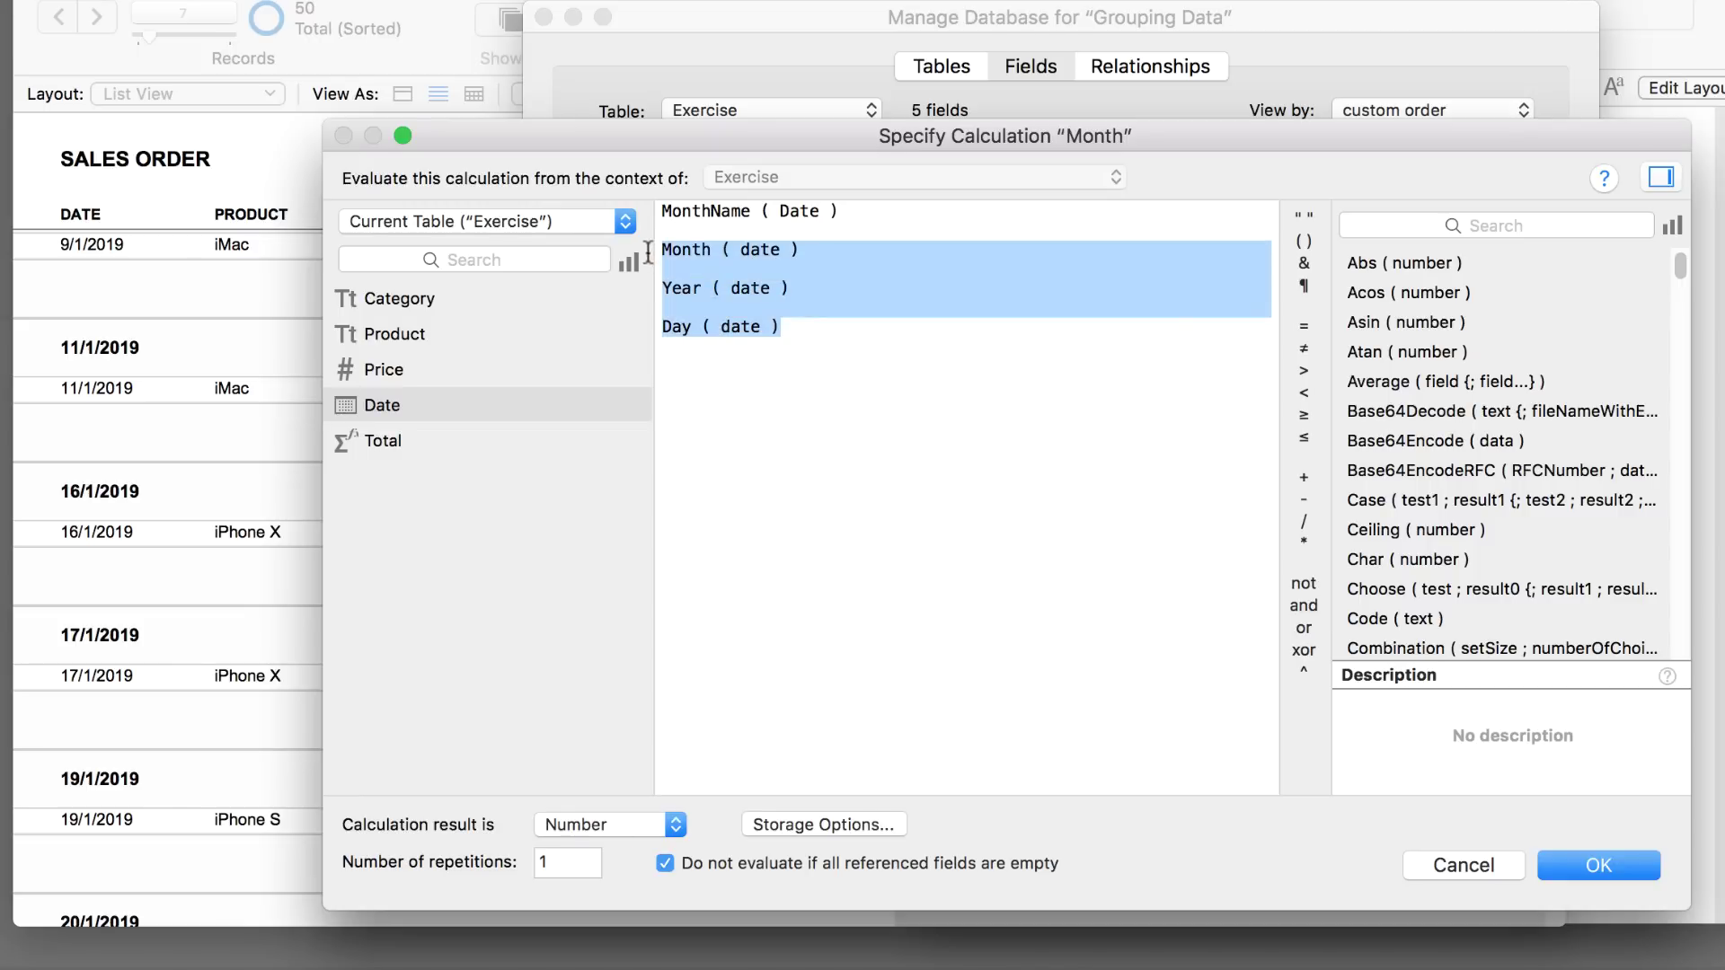
key(BackSpace)
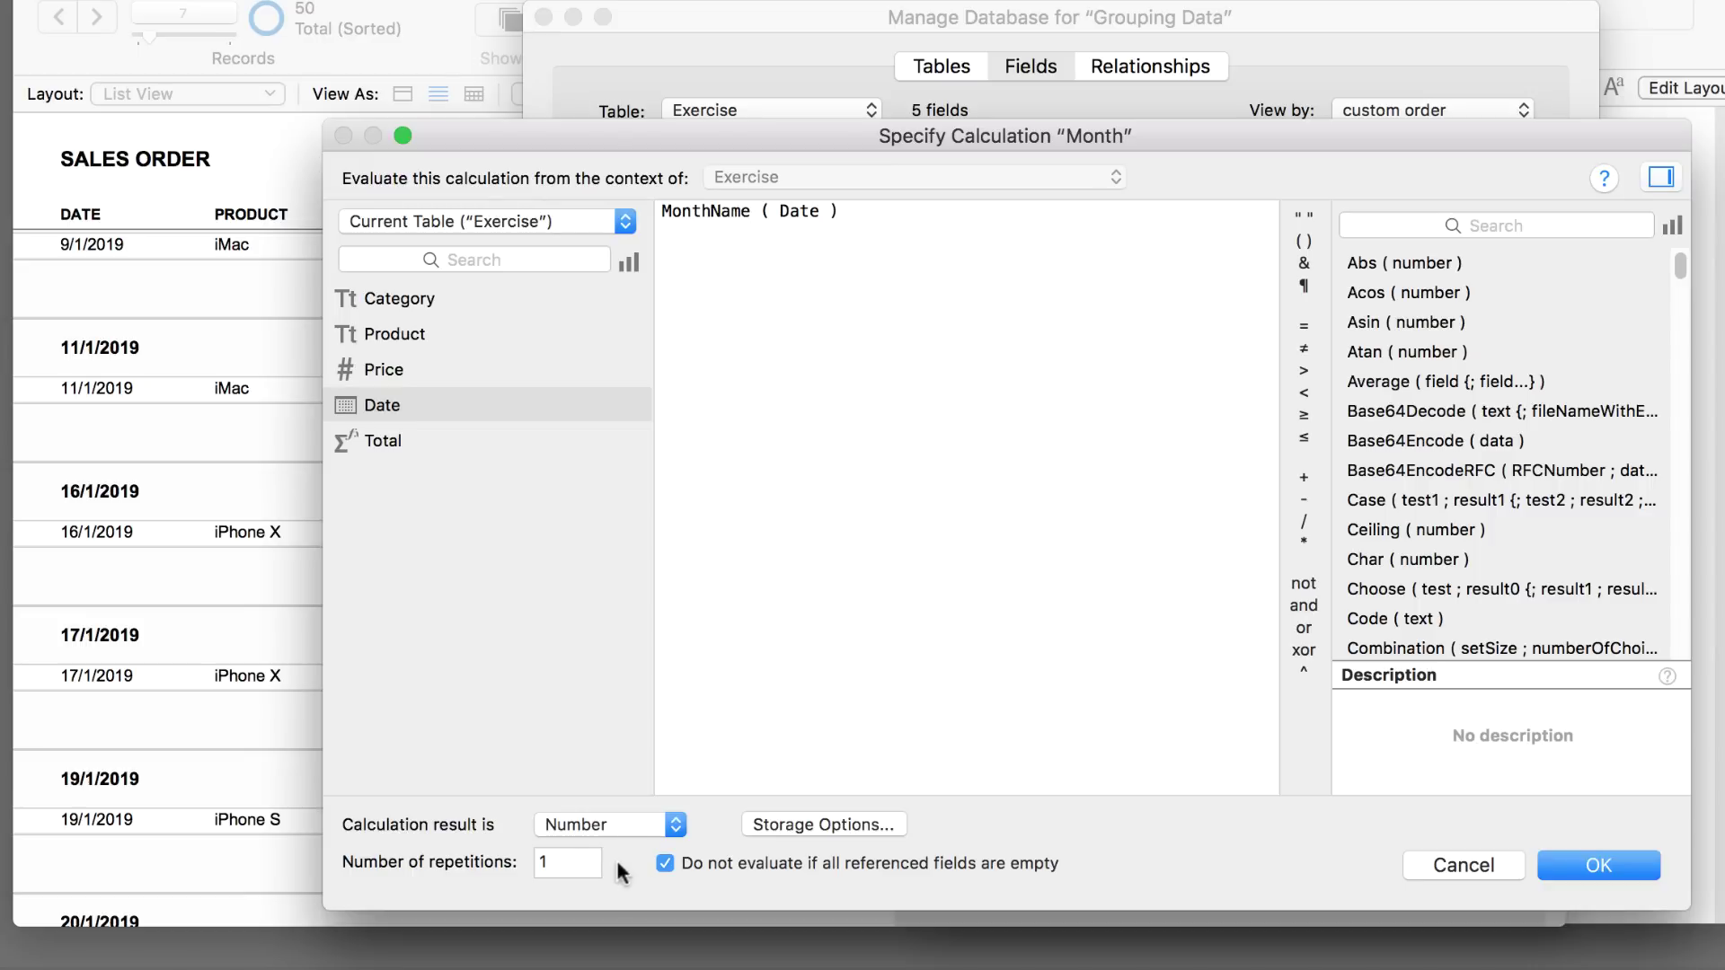
- Set the Month calculation's result type to Text and save the field definitions
click(567, 821)
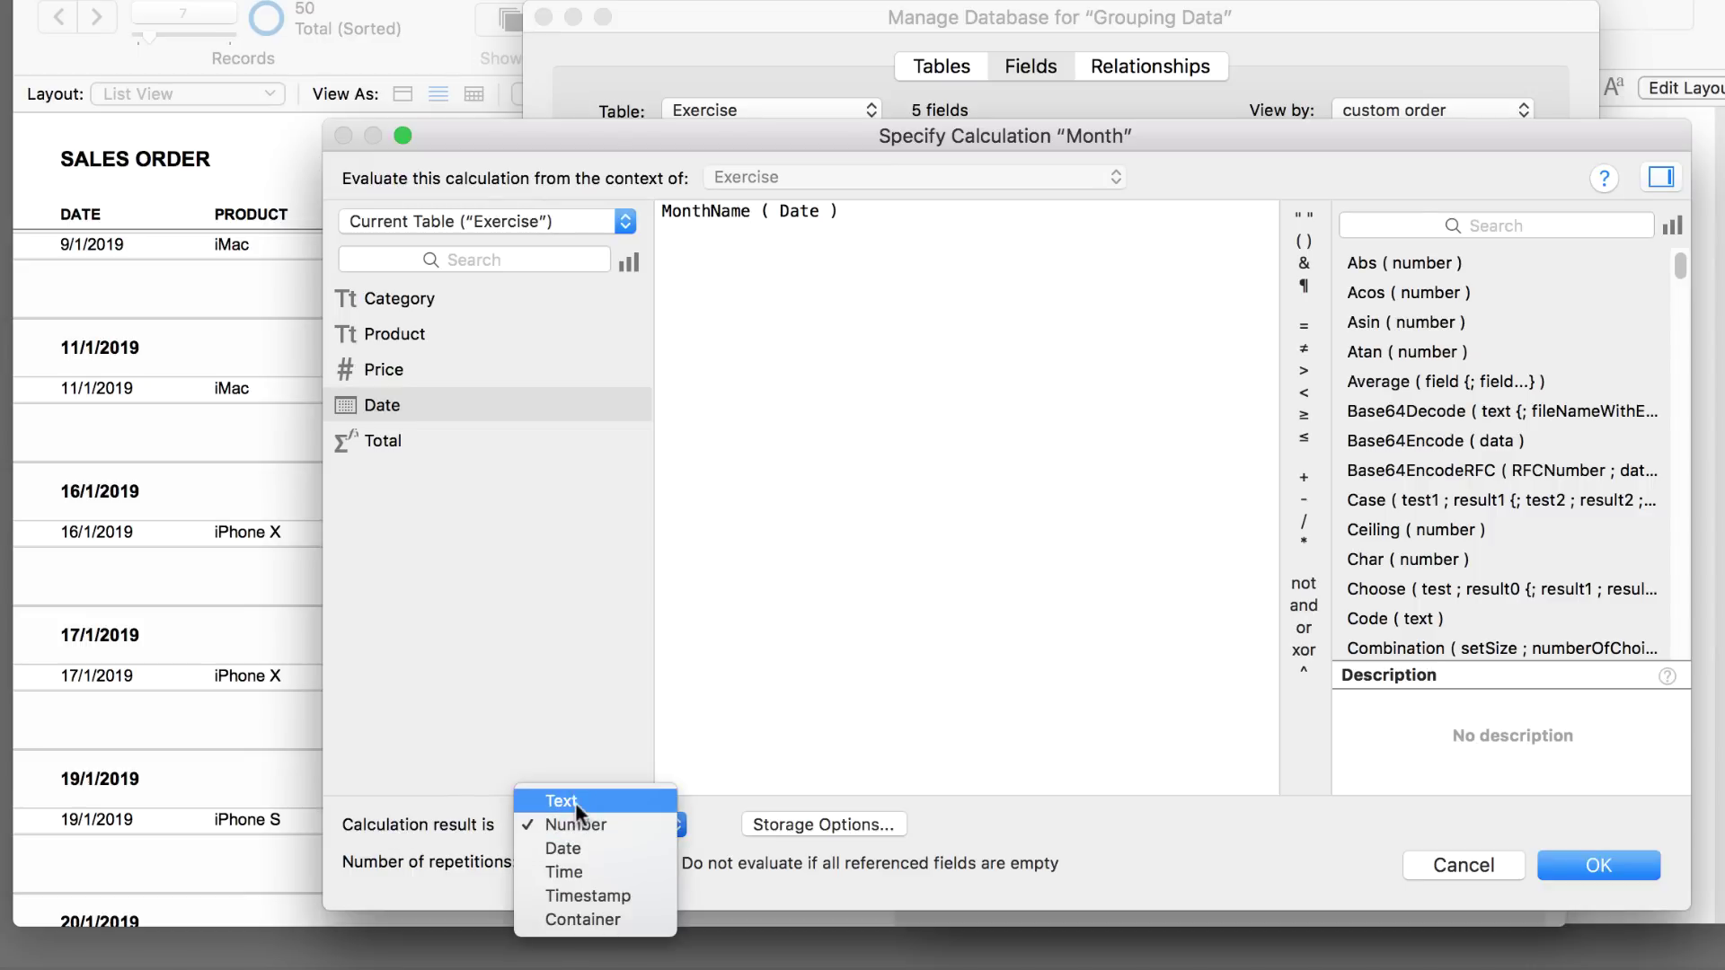
click(574, 801)
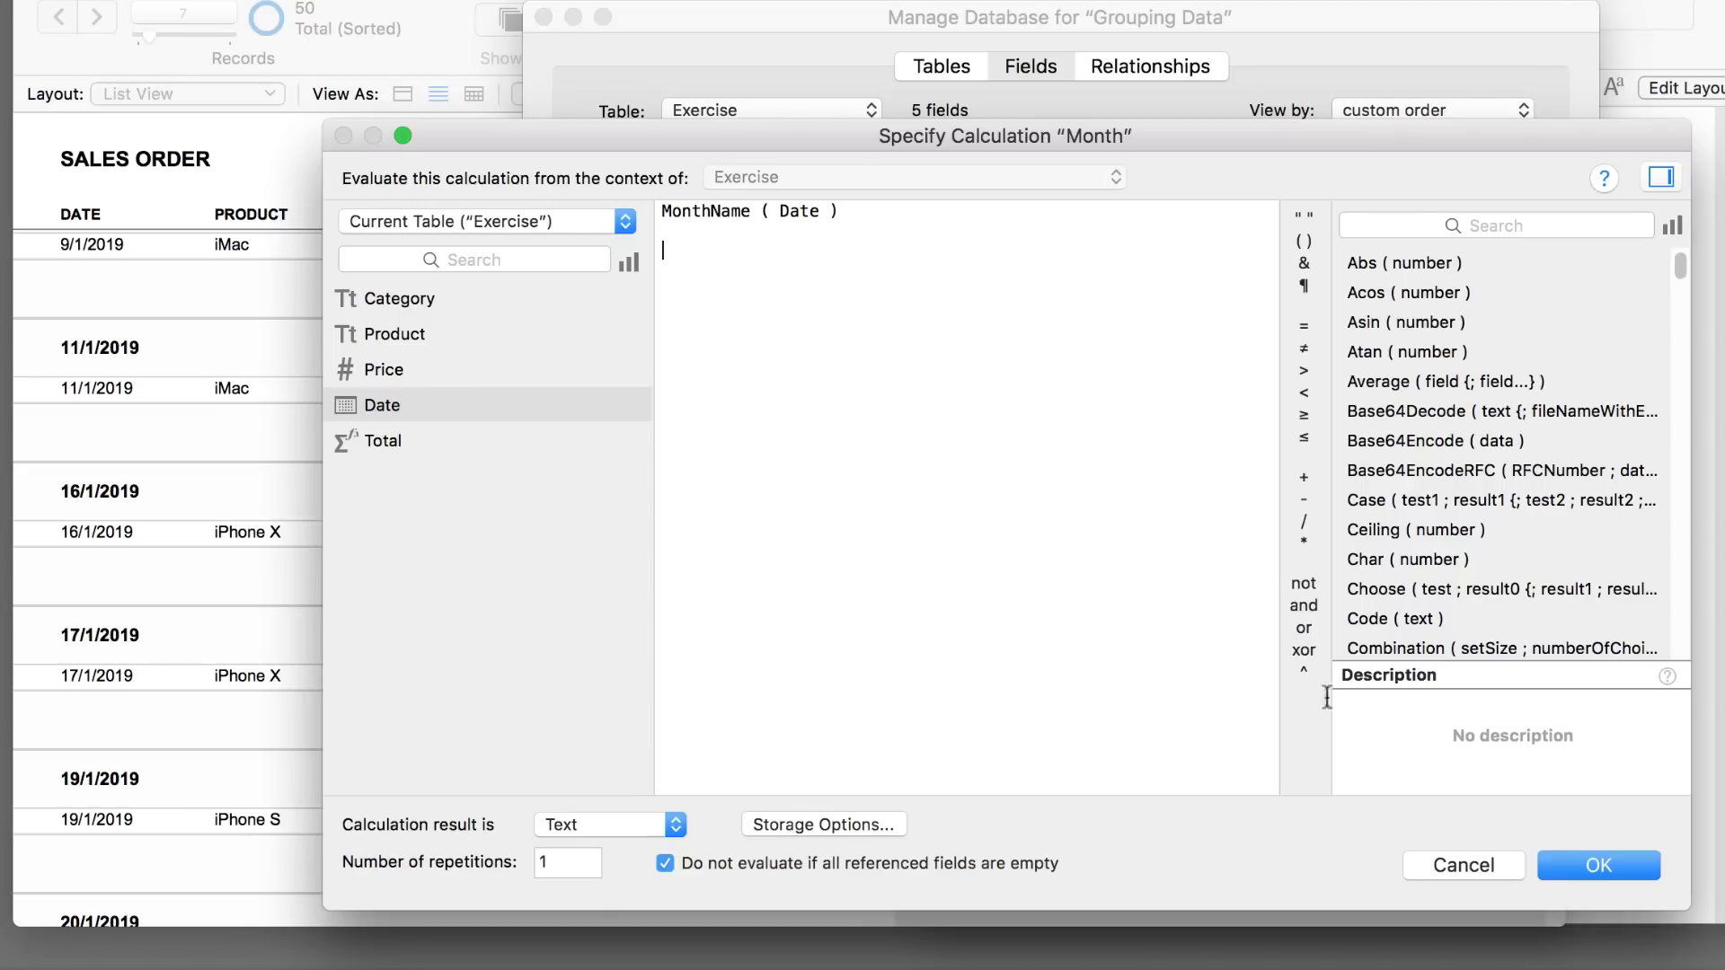
click(1574, 865)
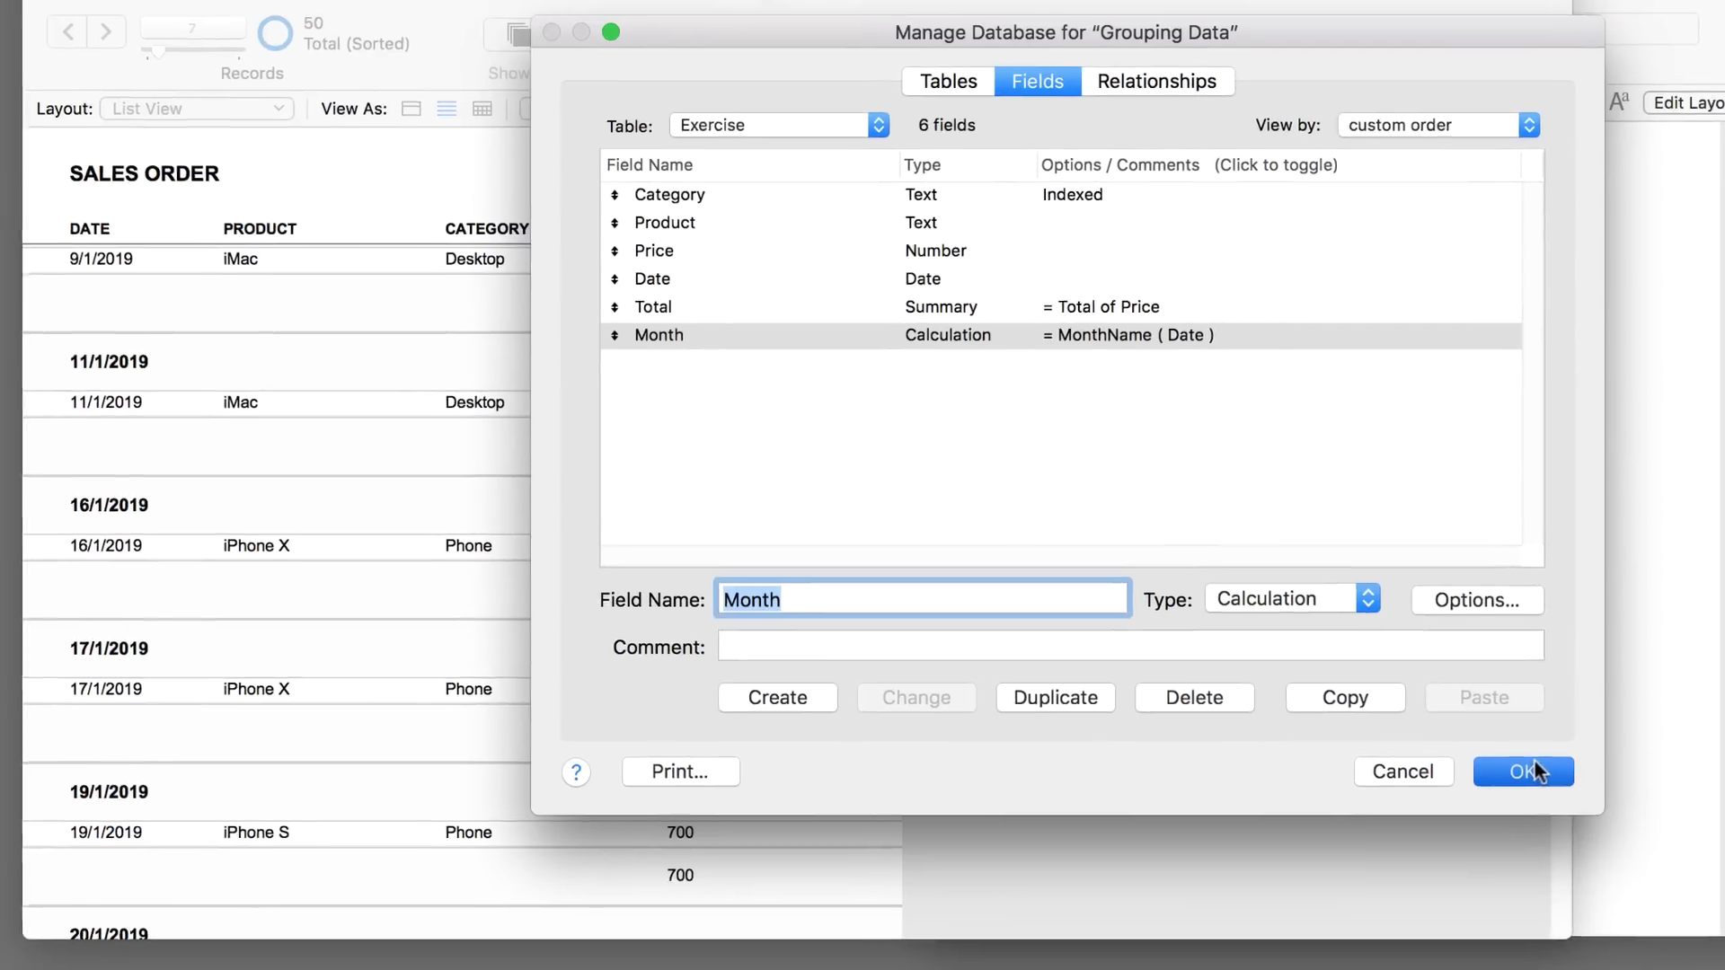
click(1517, 862)
- Duplicate the body's Date field in the layout and make room at the row's start by narrowing Product and shifting Date right
key(super+l)
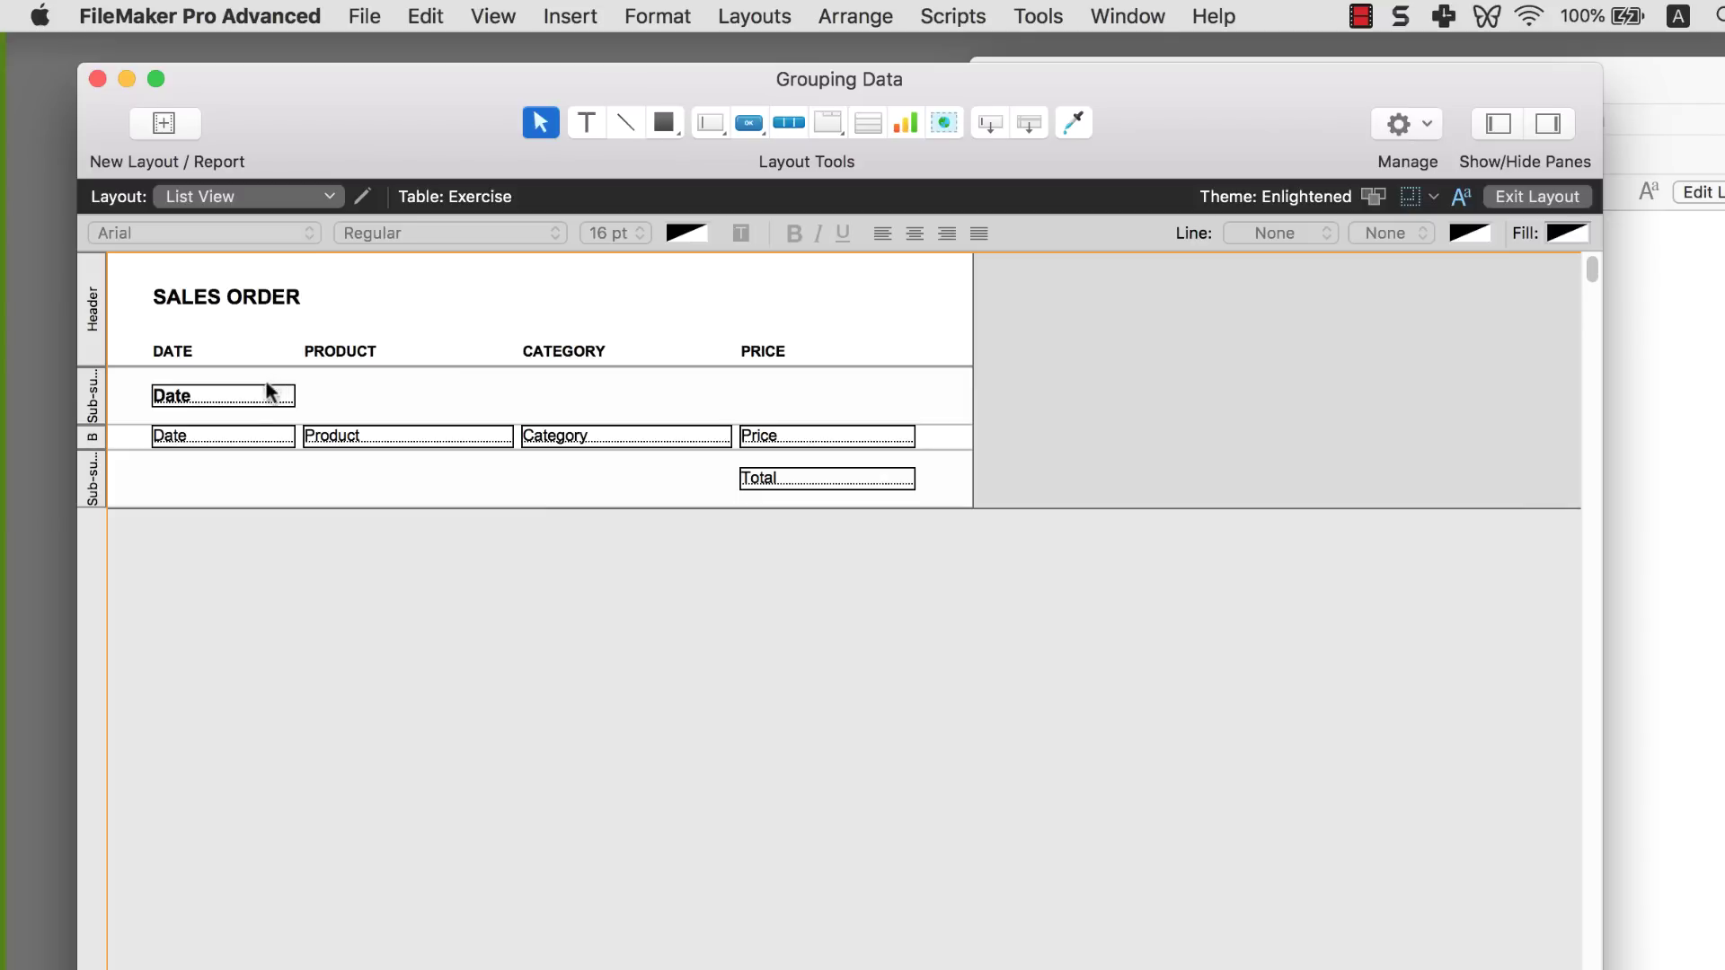
click(225, 436)
key(super+c)
key(super+d)
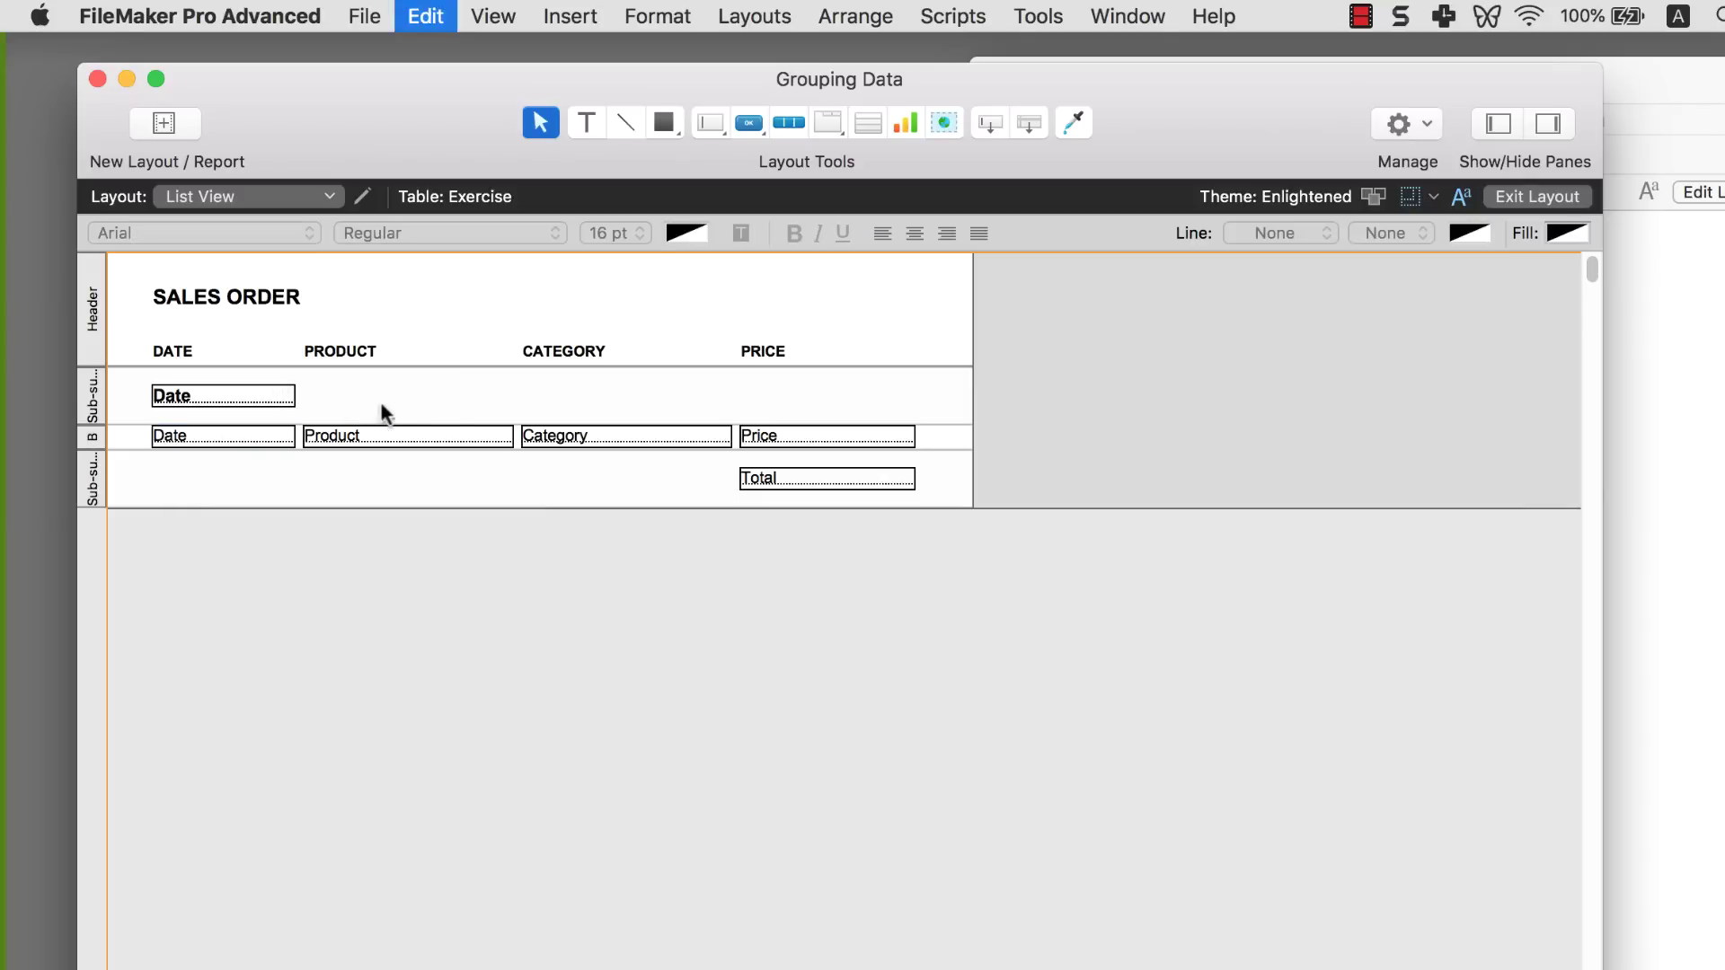
drag(263, 438, 359, 381)
click(415, 438)
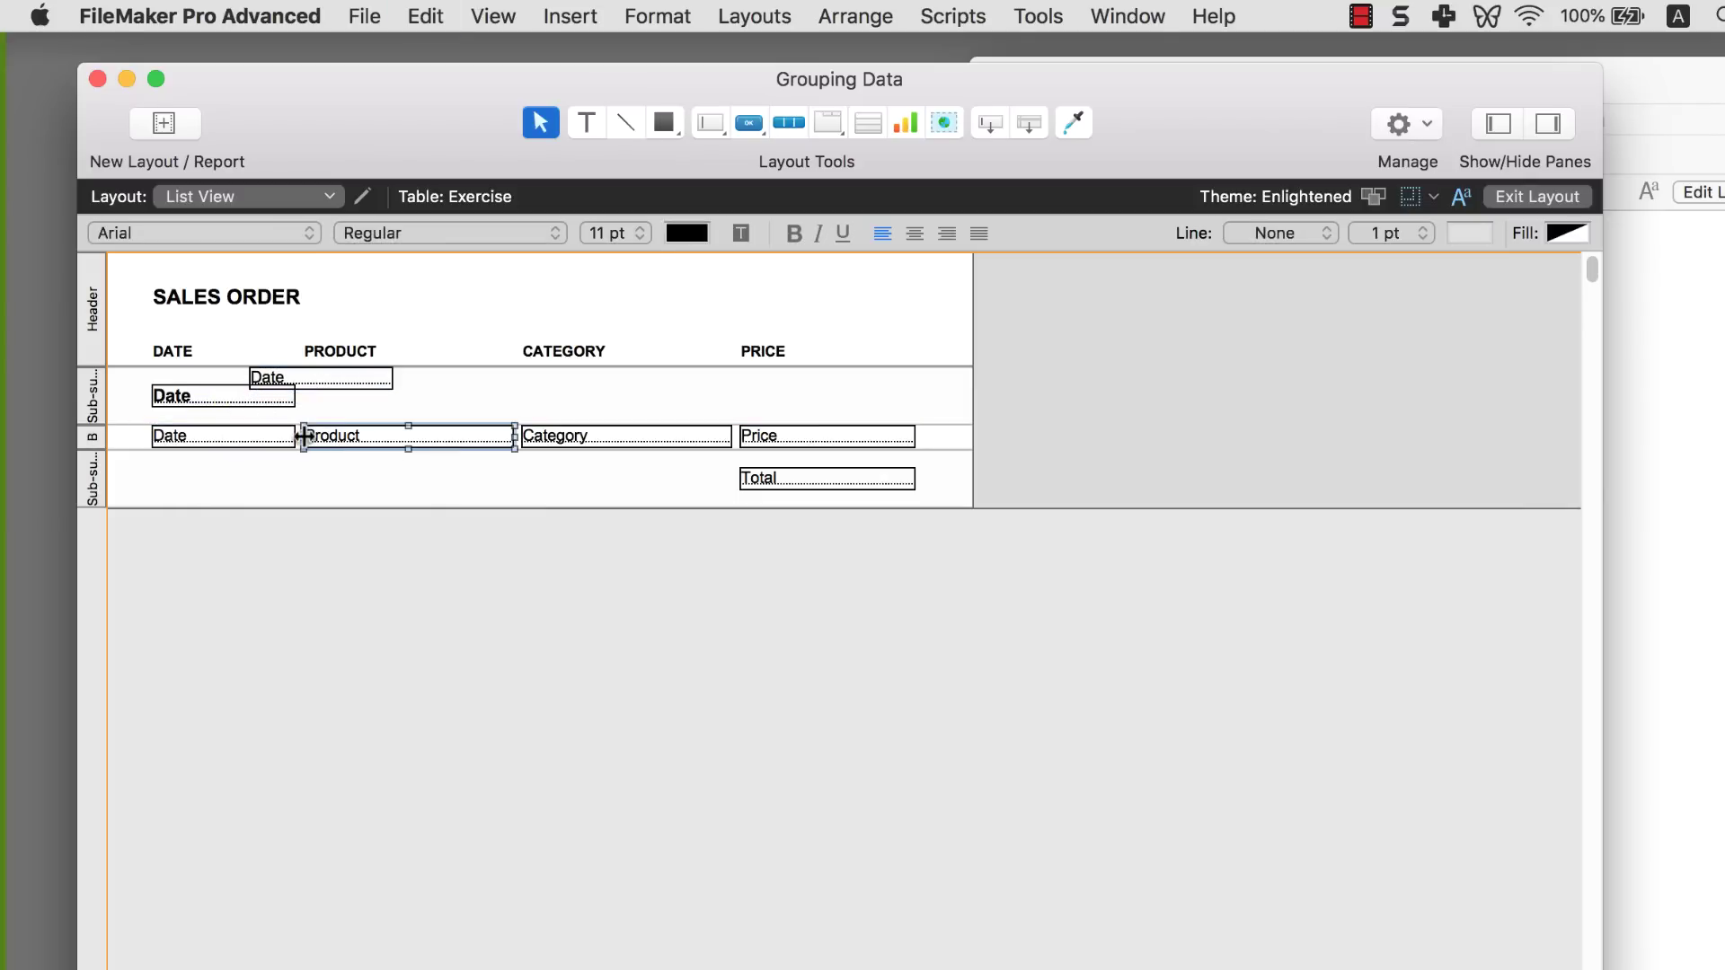
drag(303, 435, 393, 436)
drag(250, 435, 358, 439)
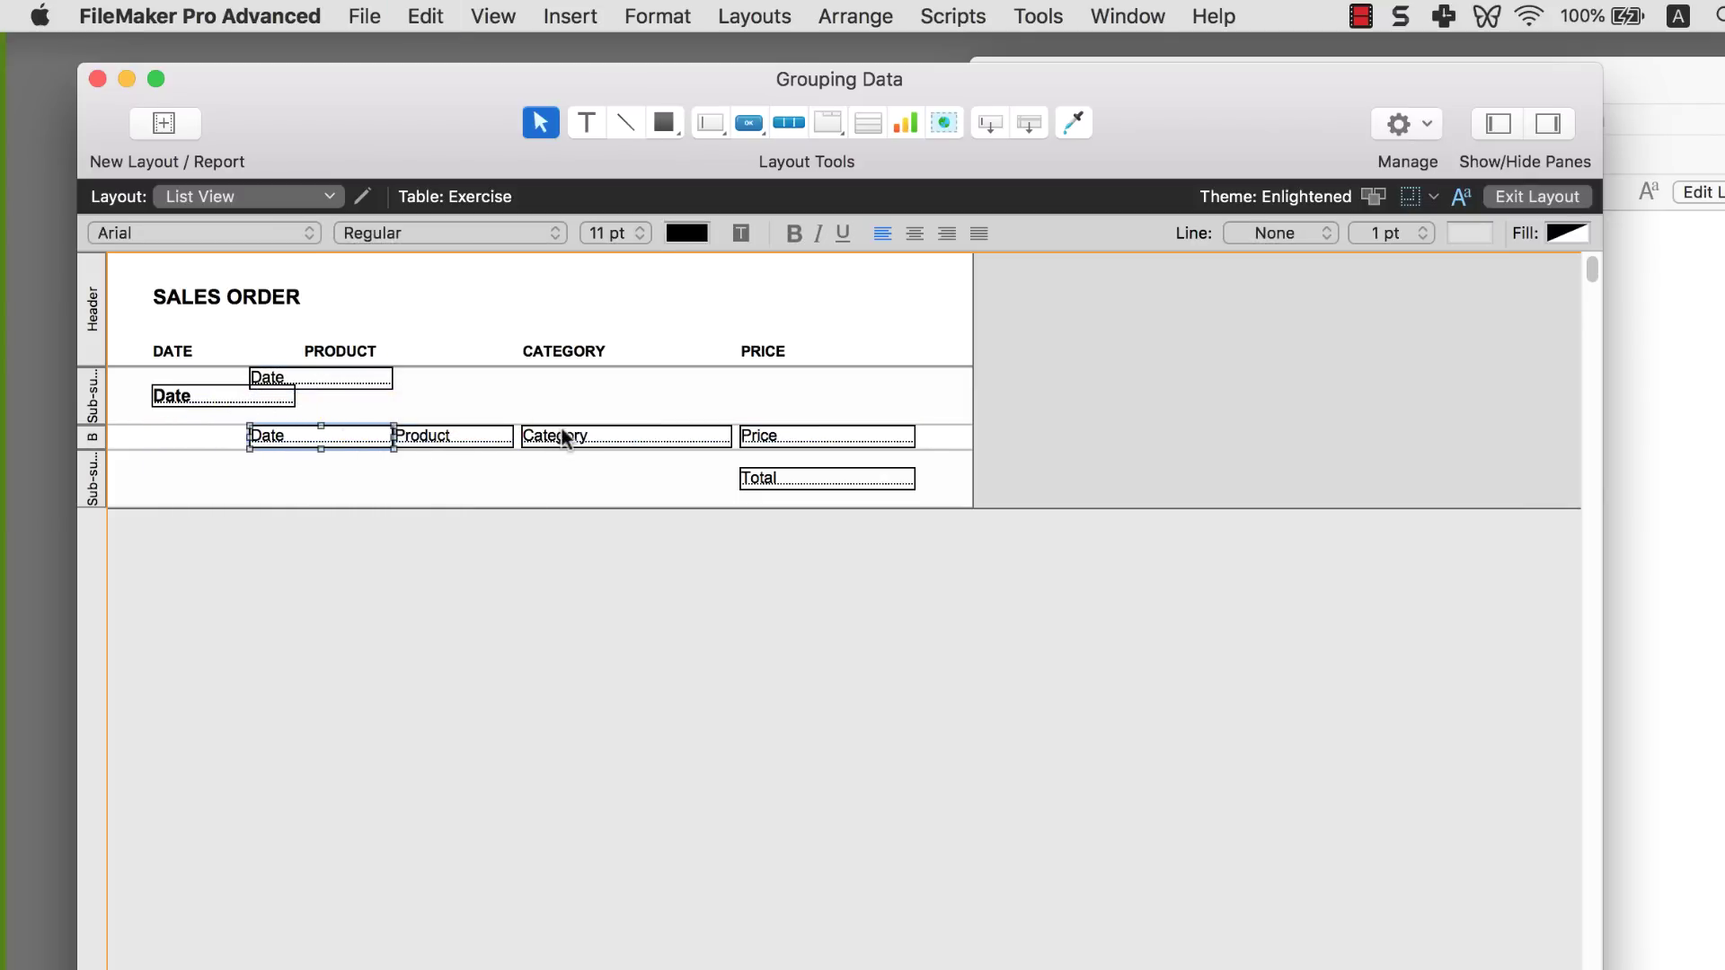
- Space out the Product and Category fields and place the duplicated field at the start of the body row as Month
click(548, 436)
mouse_move(521, 436)
mouse_down()
mouse_move(593, 436)
mouse_move(509, 434)
mouse_up()
click(499, 435)
drag(280, 384, 251, 435)
click(867, 459)
double_click(863, 459)
drag(256, 440, 257, 447)
- Move the CATEGORY and PRODUCT headings over their fields and delete the Date field from the leading sub-summary
drag(555, 351, 627, 353)
drag(346, 351, 477, 352)
click(255, 401)
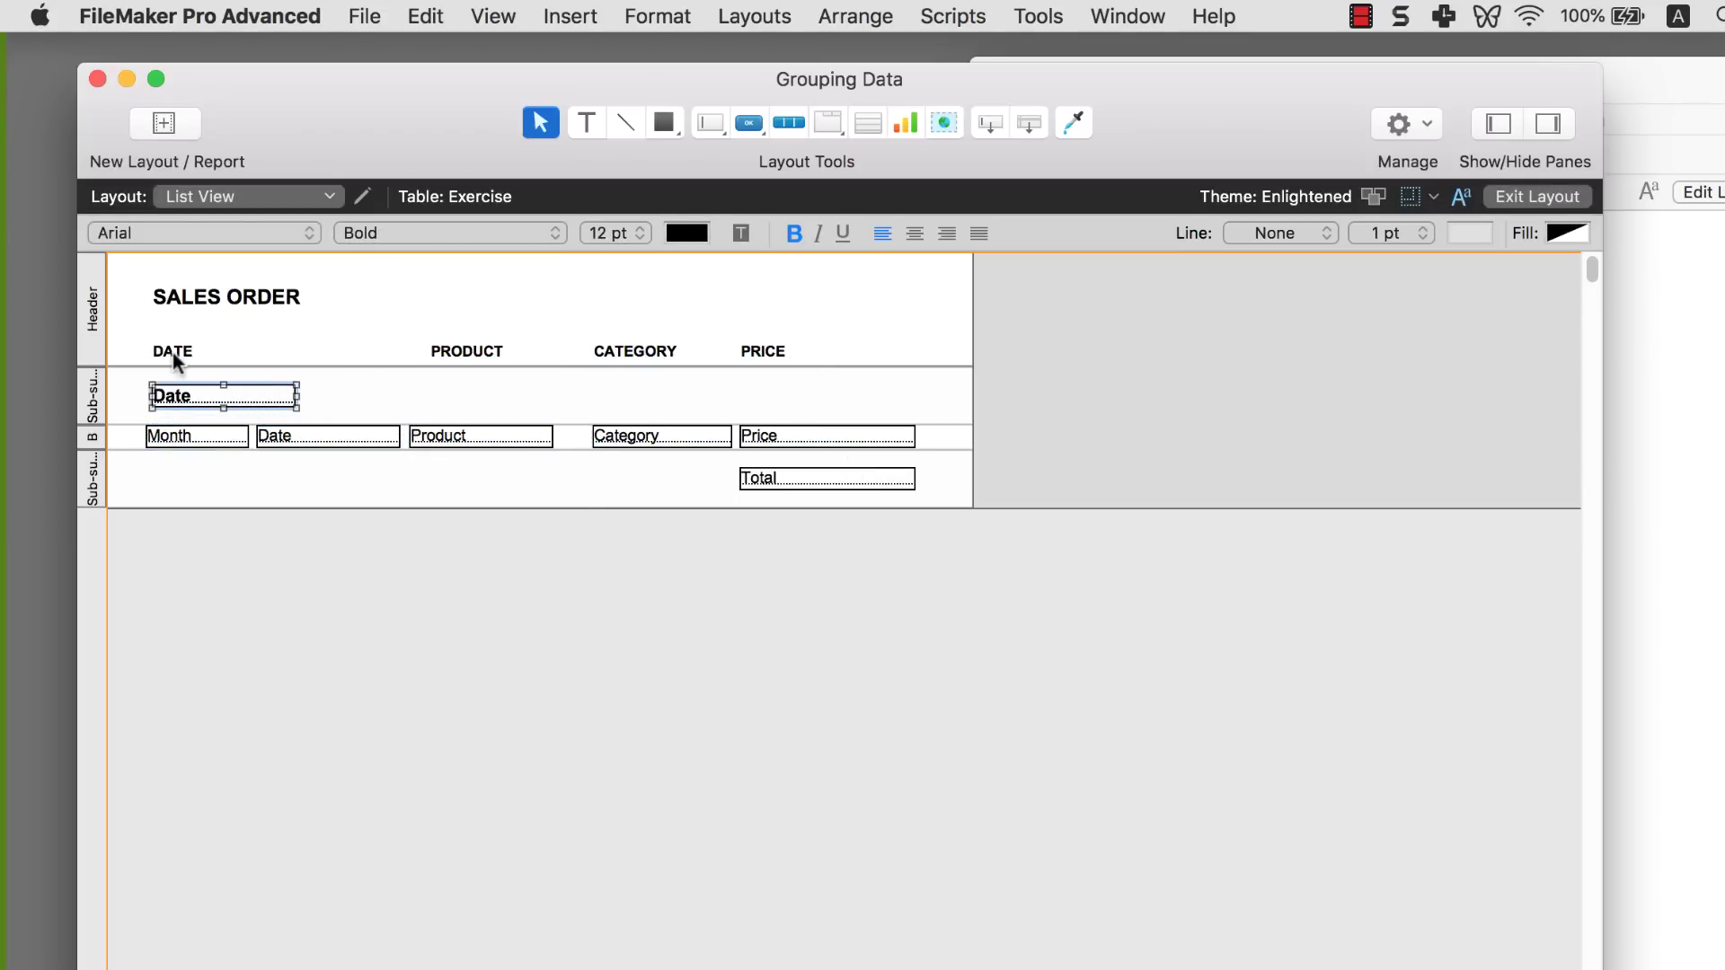
- Duplicate the DATE heading, place the two headings above the Month and Date fields, and retitle the first one MONTH
mouse_move(173, 352)
mouse_down()
mouse_move(310, 351)
mouse_move(180, 343)
mouse_up()
drag(308, 374, 308, 359)
double_click(199, 350)
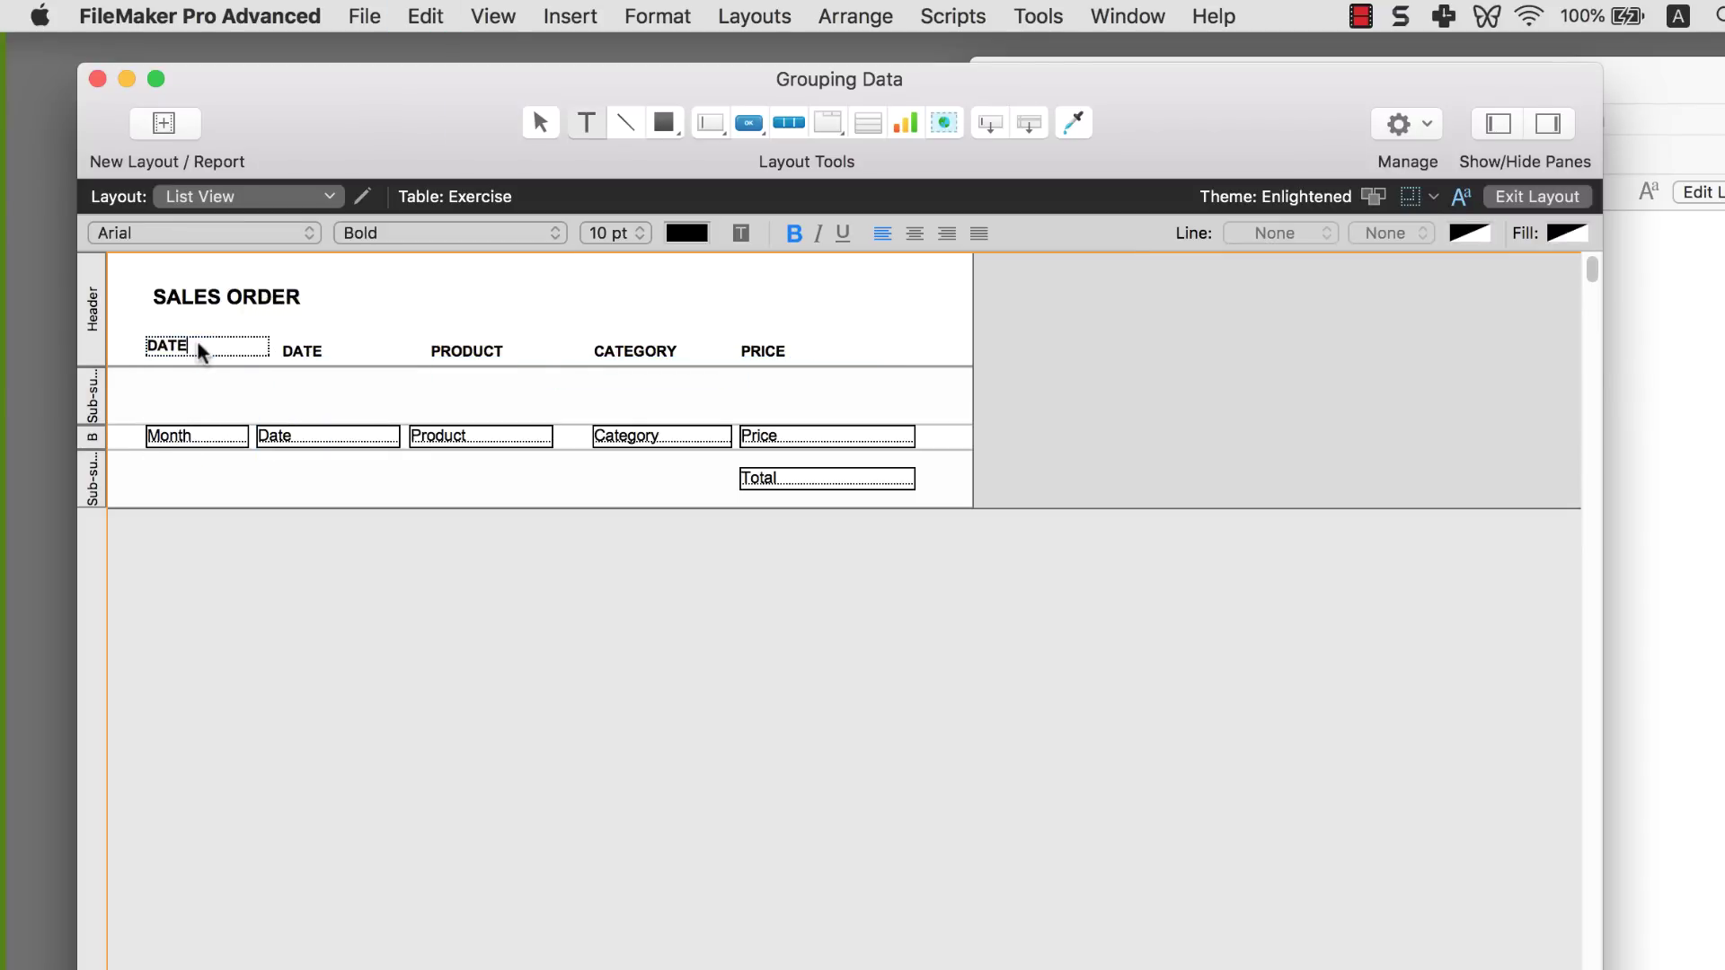
key(super+a)
text(MONTH)
- Unsort the records in Browse mode and compare the first record's Date with its calculated Month
key(super+b)
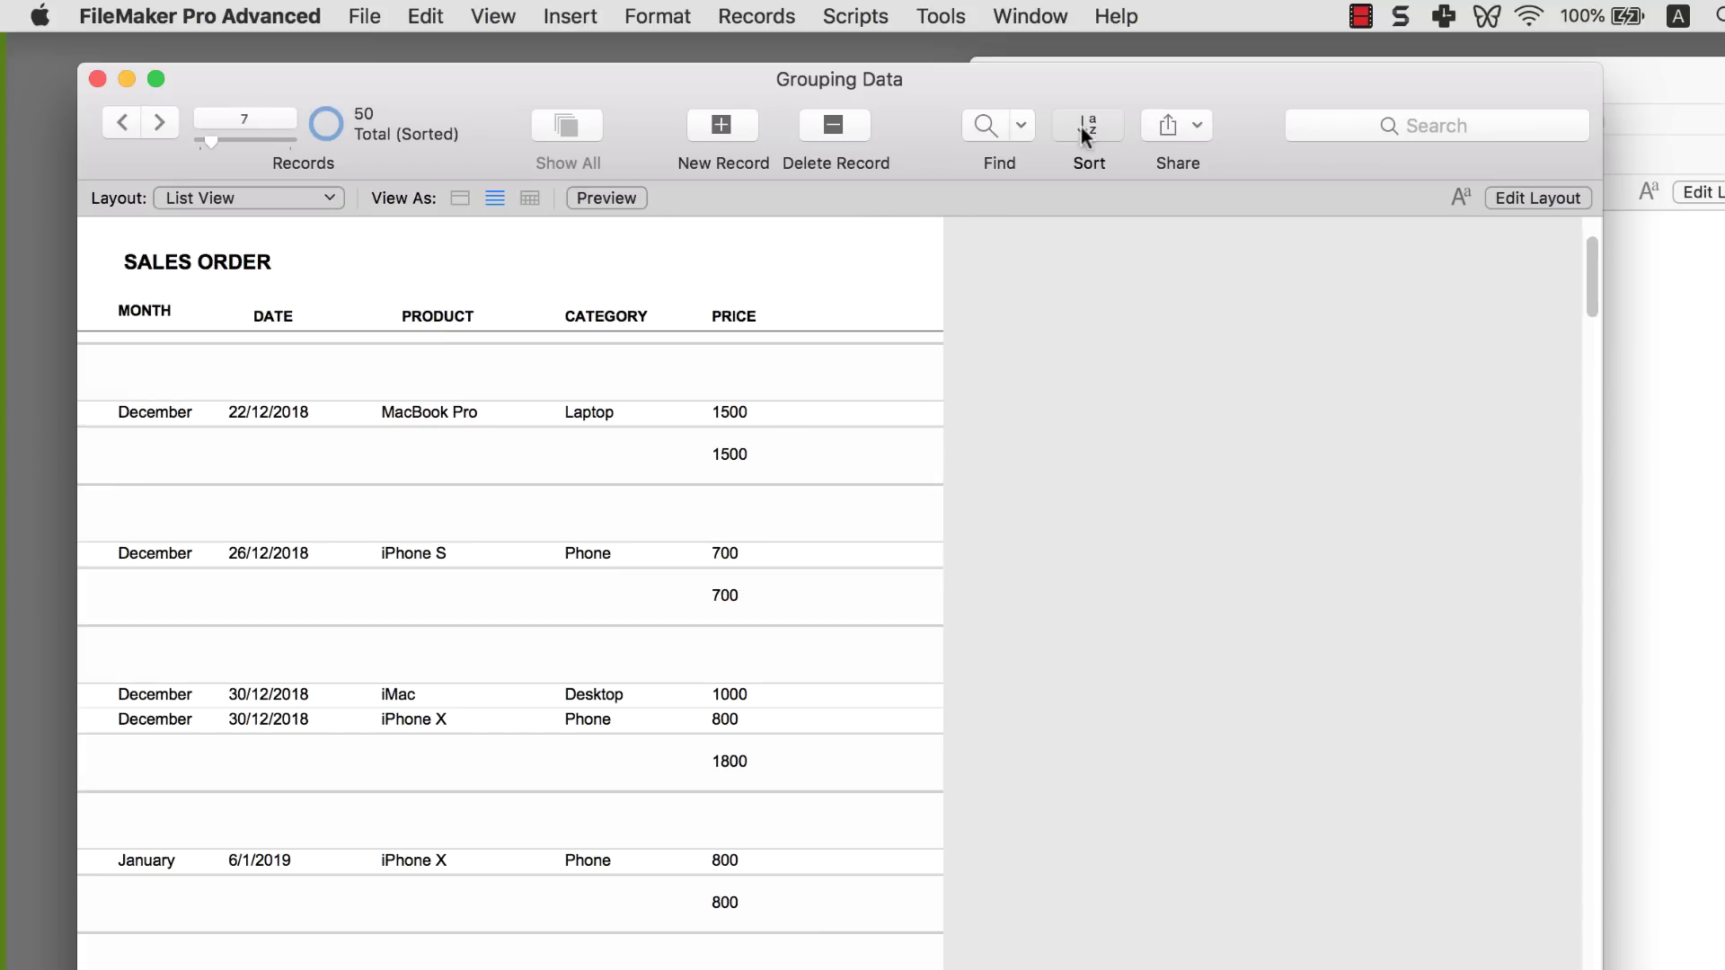
click(1083, 127)
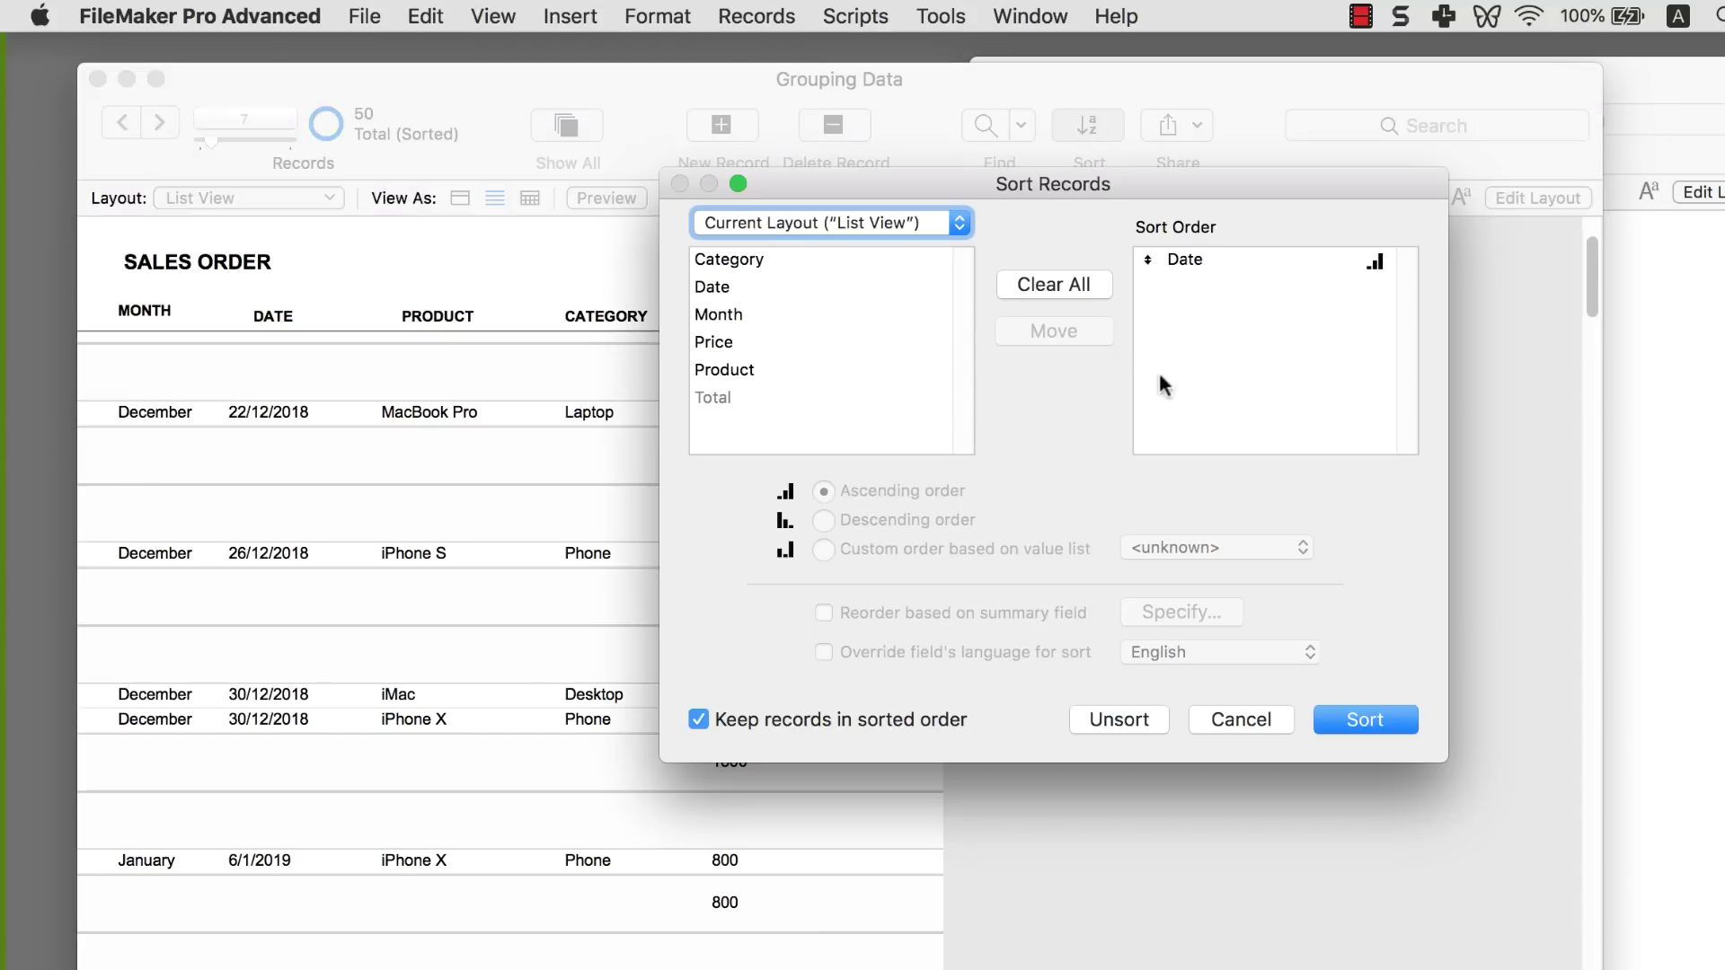
click(1124, 719)
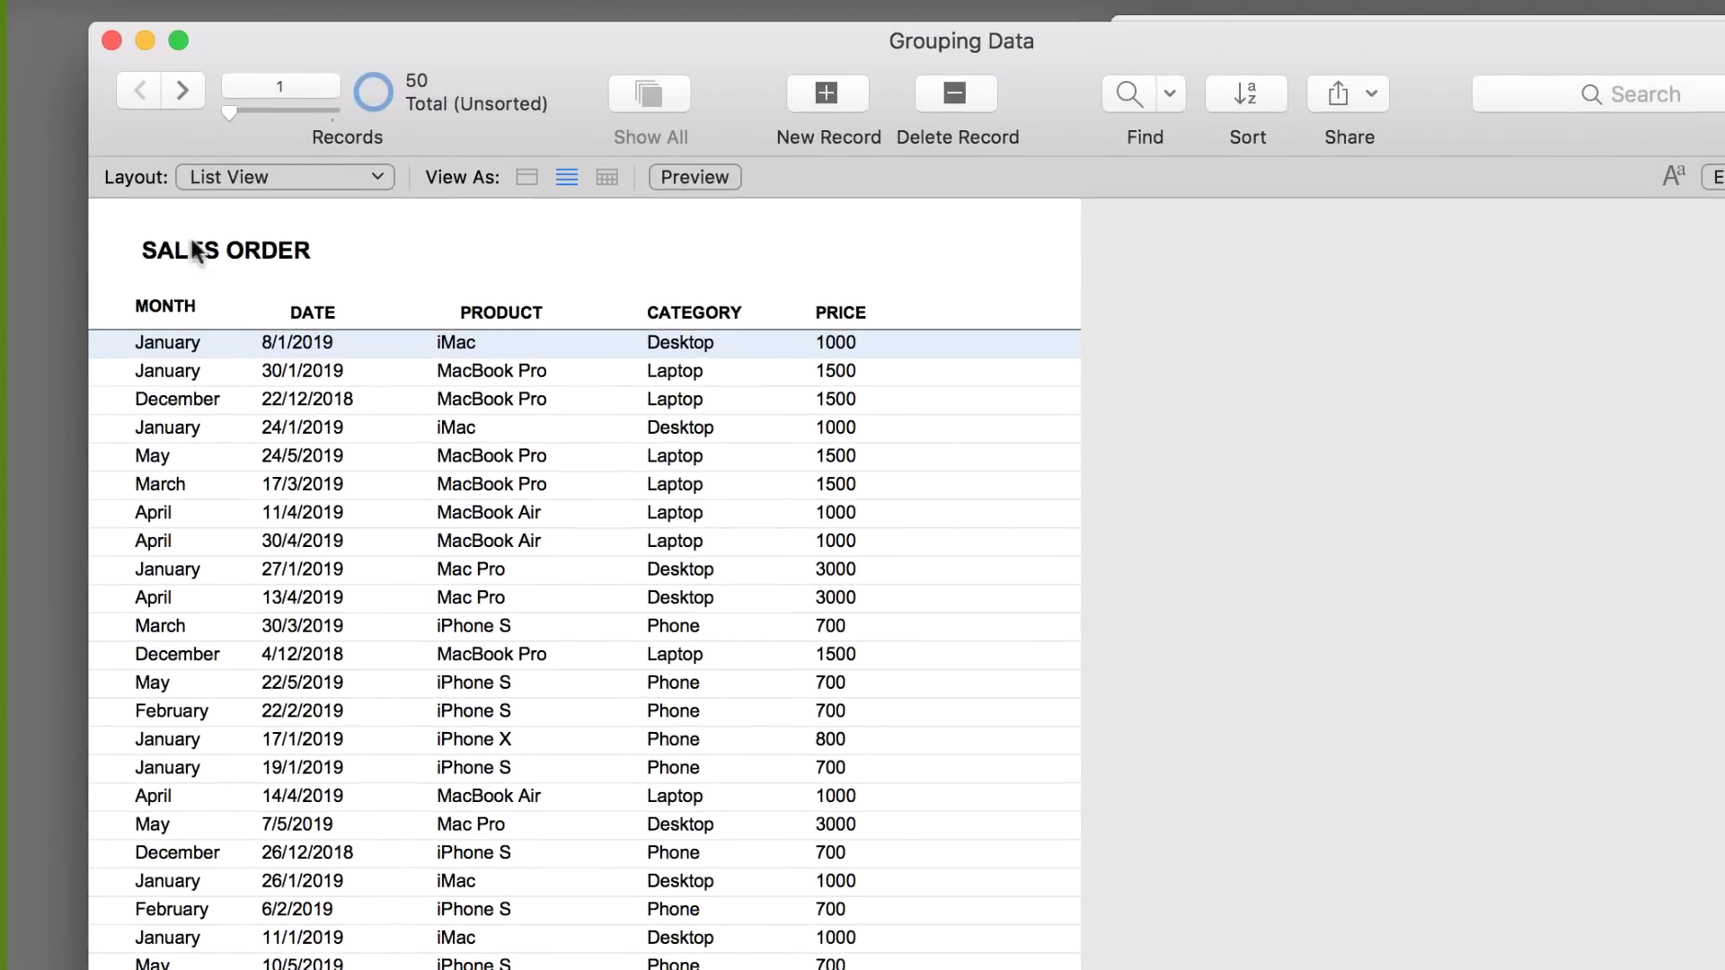
click(283, 343)
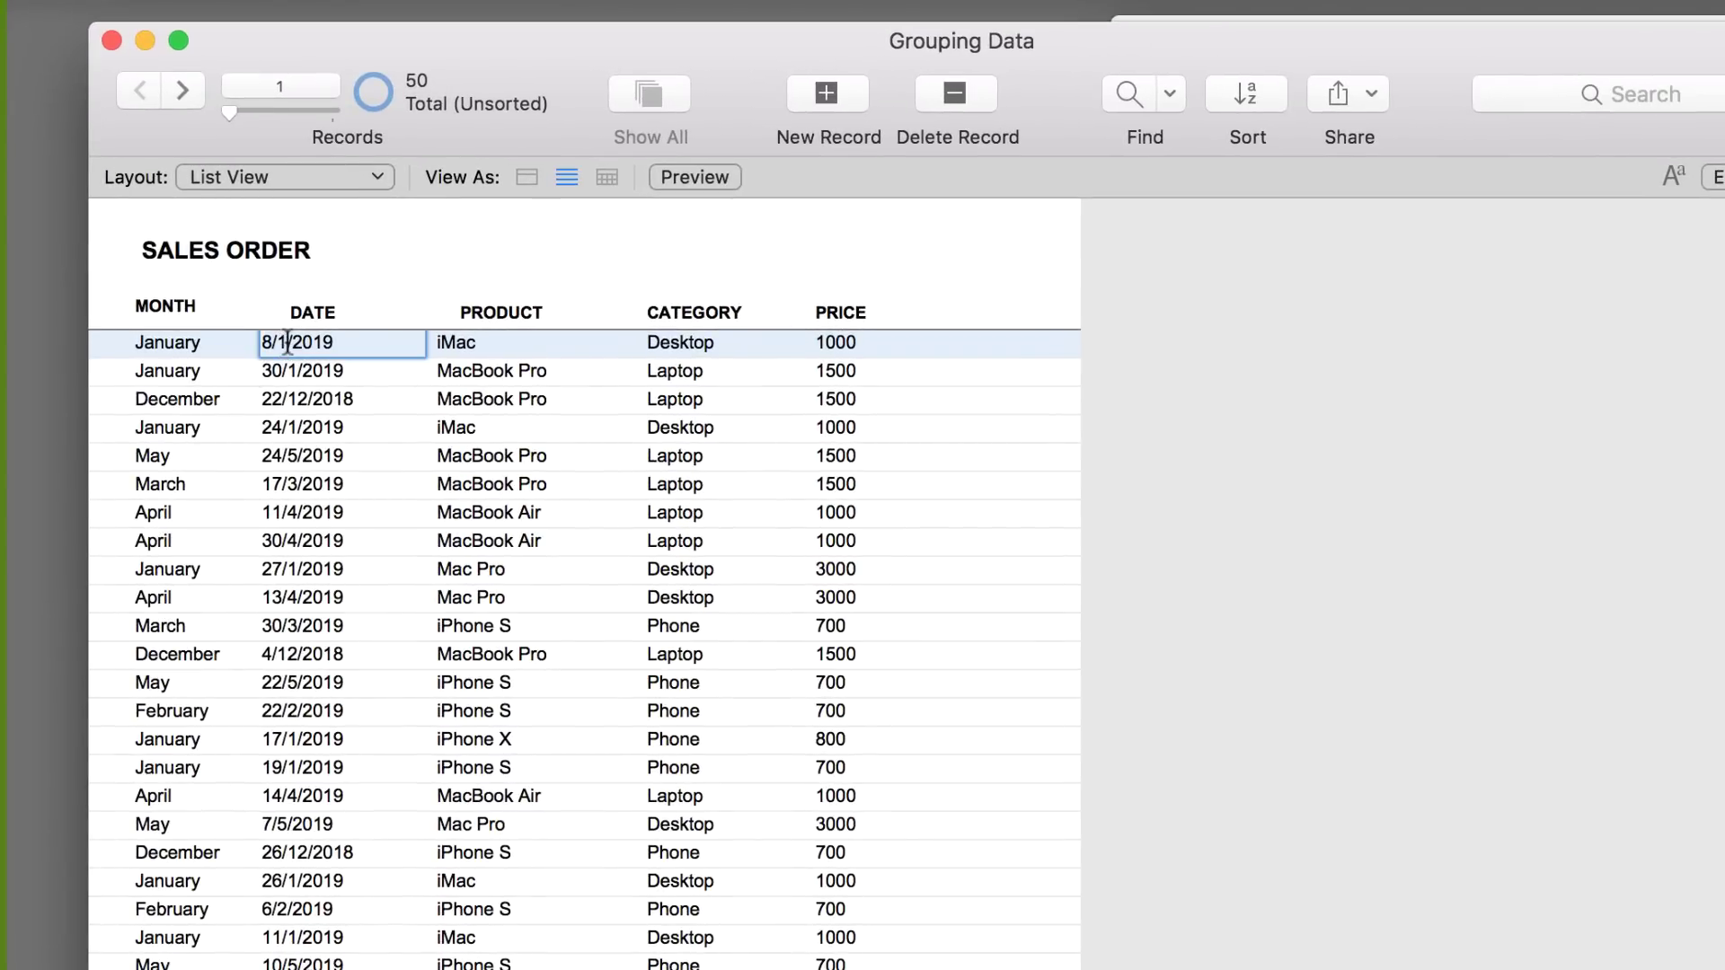
click(136, 340)
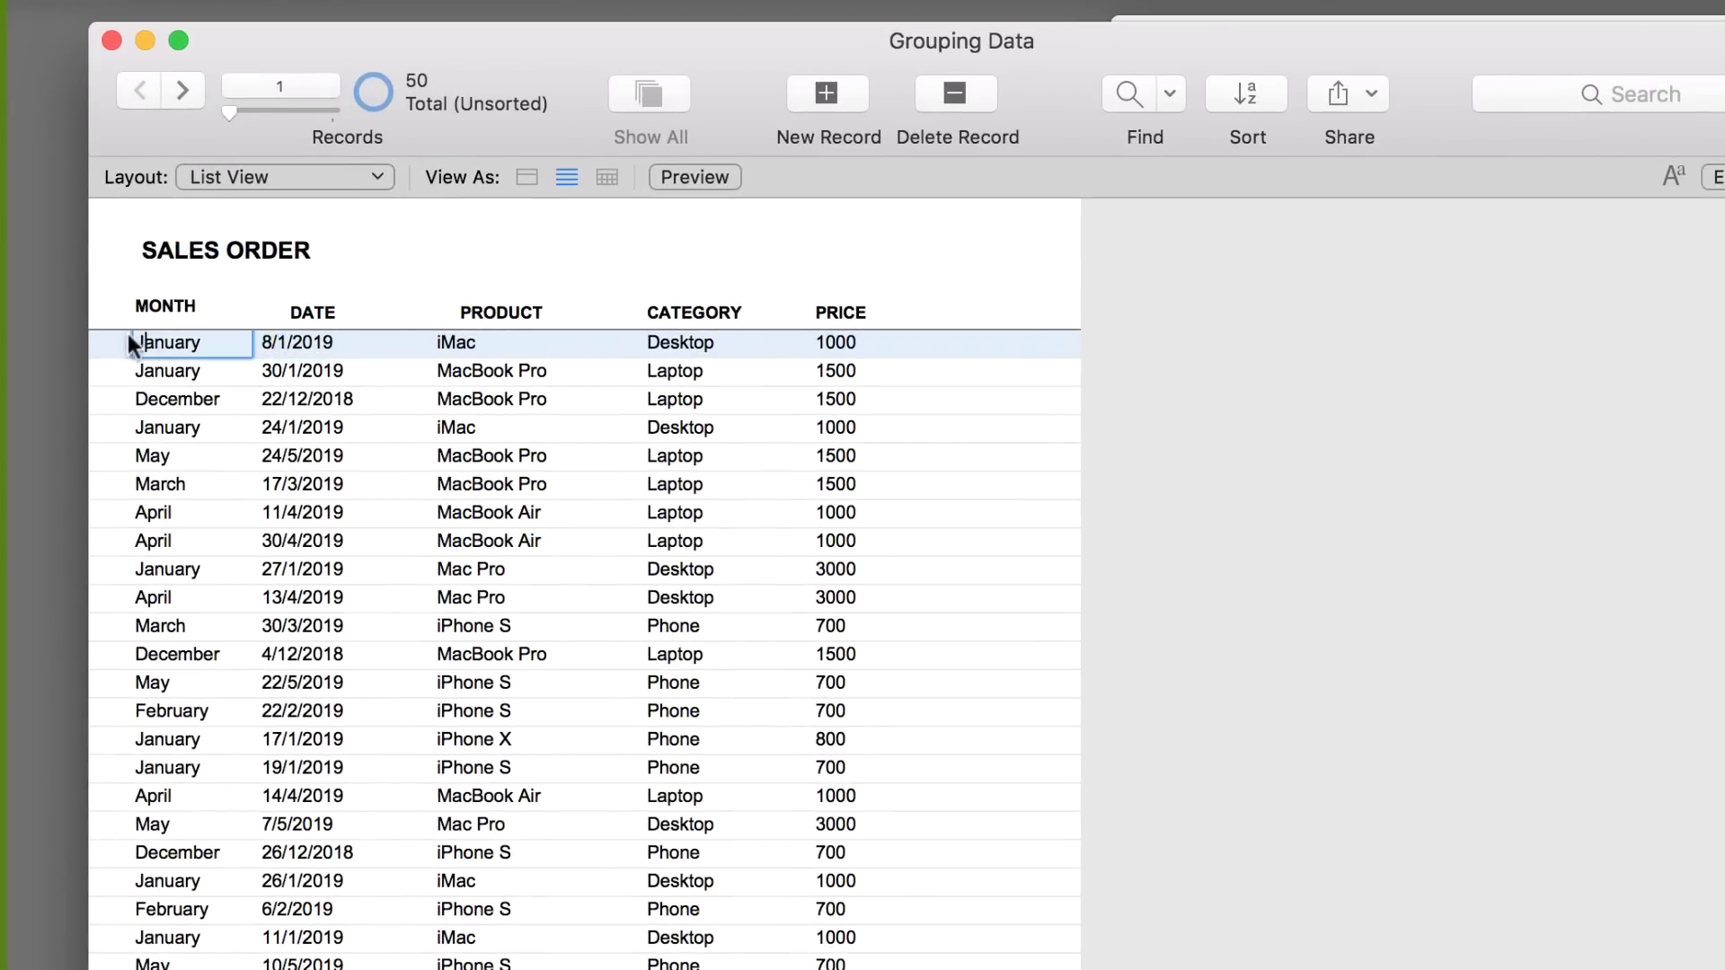
key(Escape)
- Set both the leading and trailing sub-summary parts of the layout to appear when sorted by Month
key(super+l)
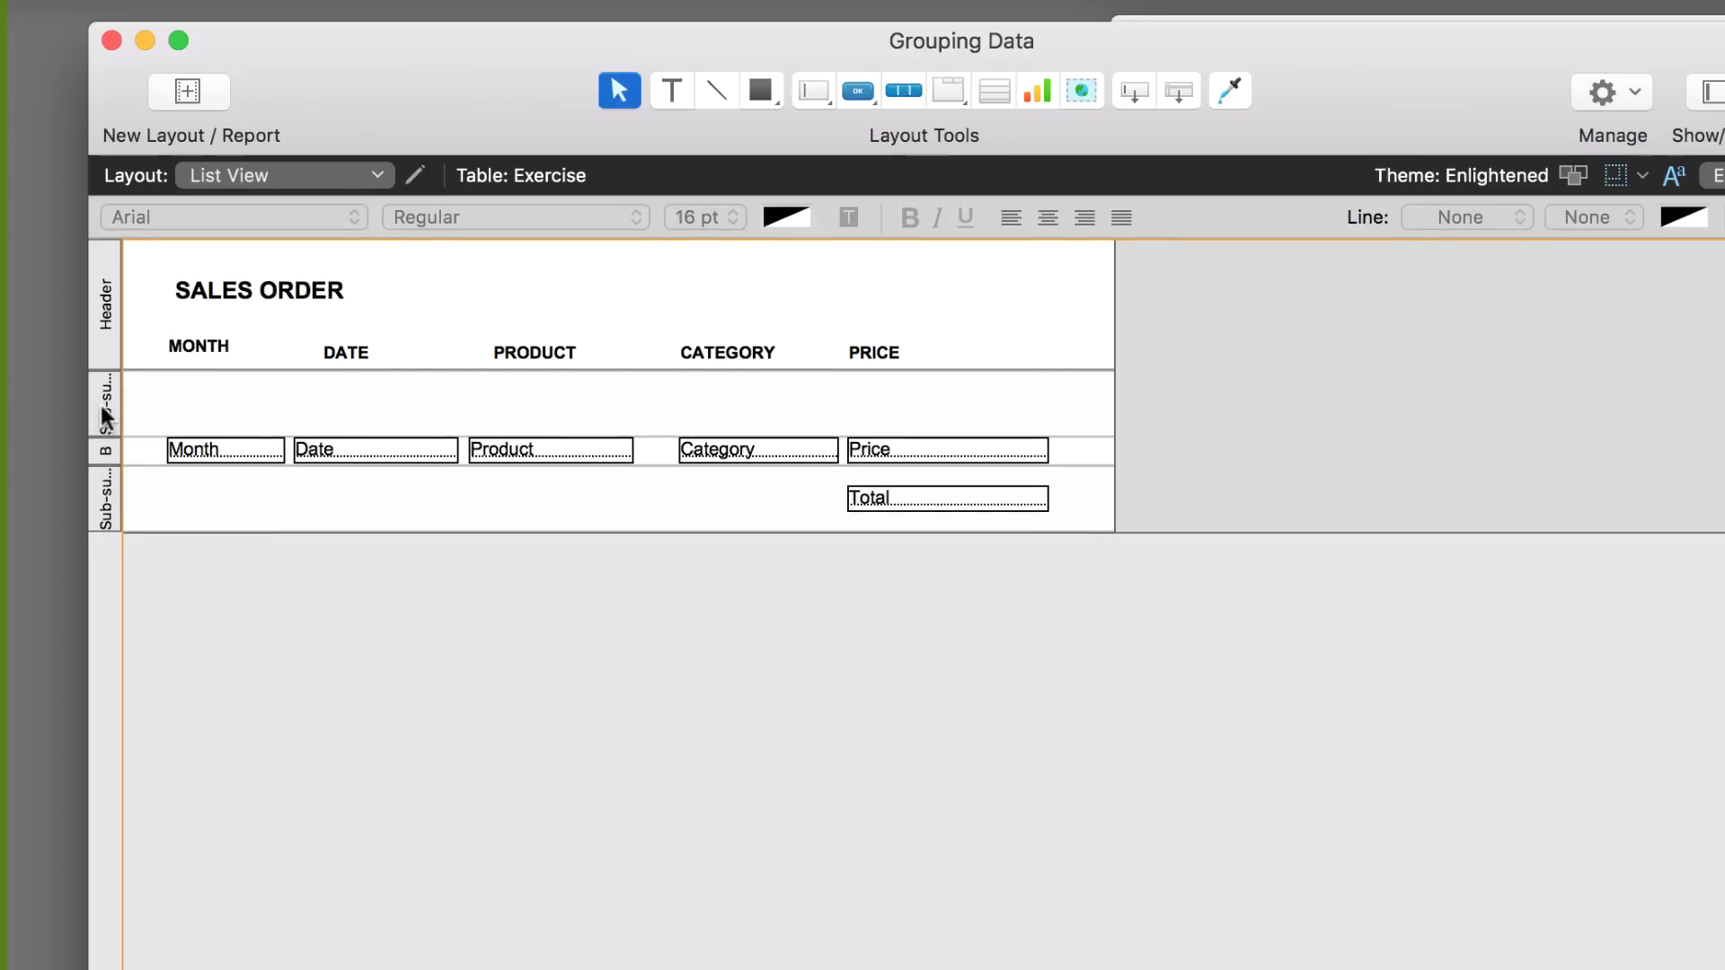
double_click(101, 406)
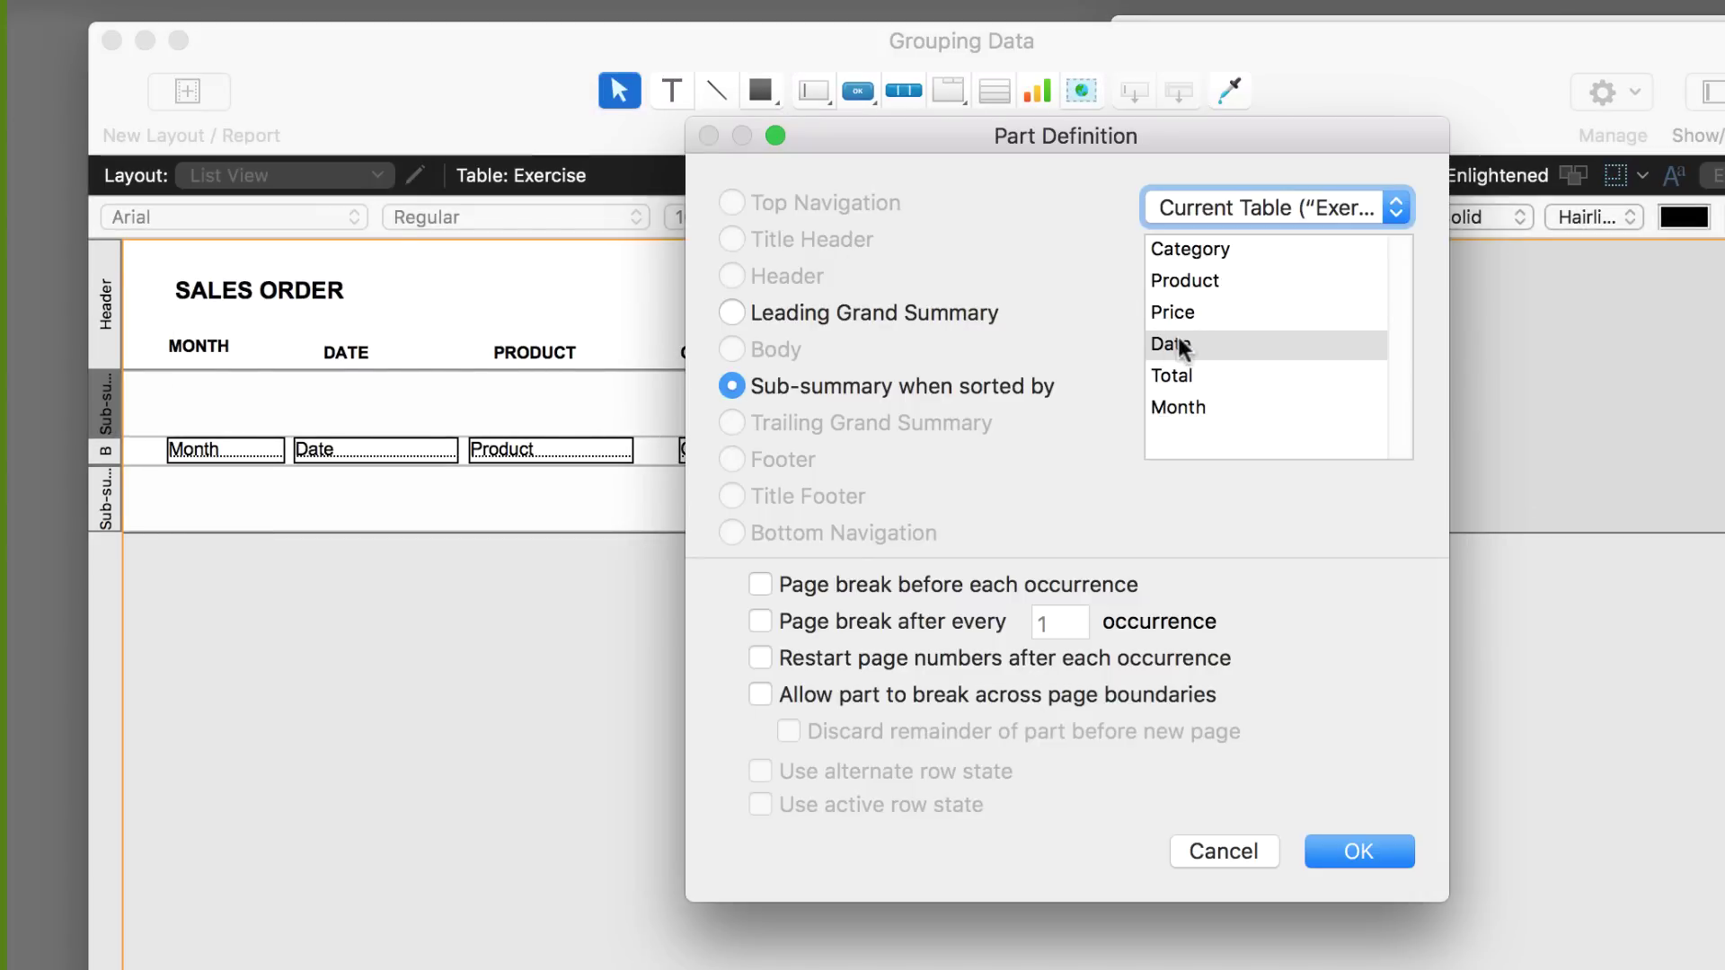
click(1178, 407)
key(Return)
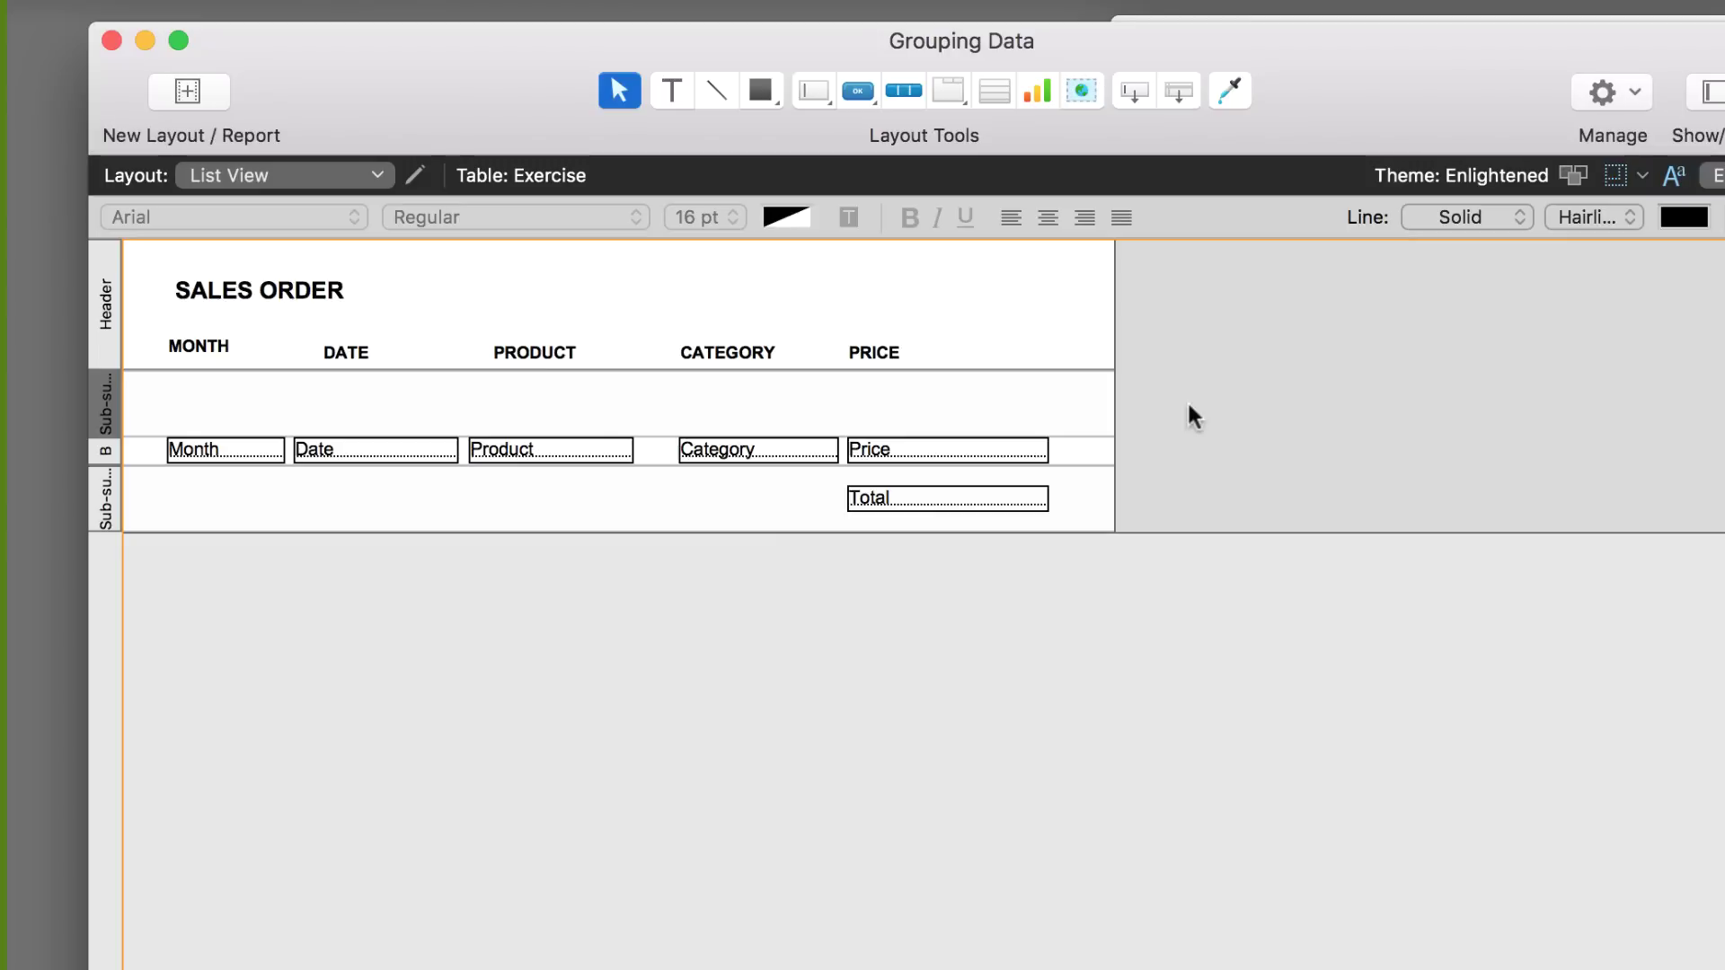
double_click(114, 521)
click(1231, 406)
key(Return)
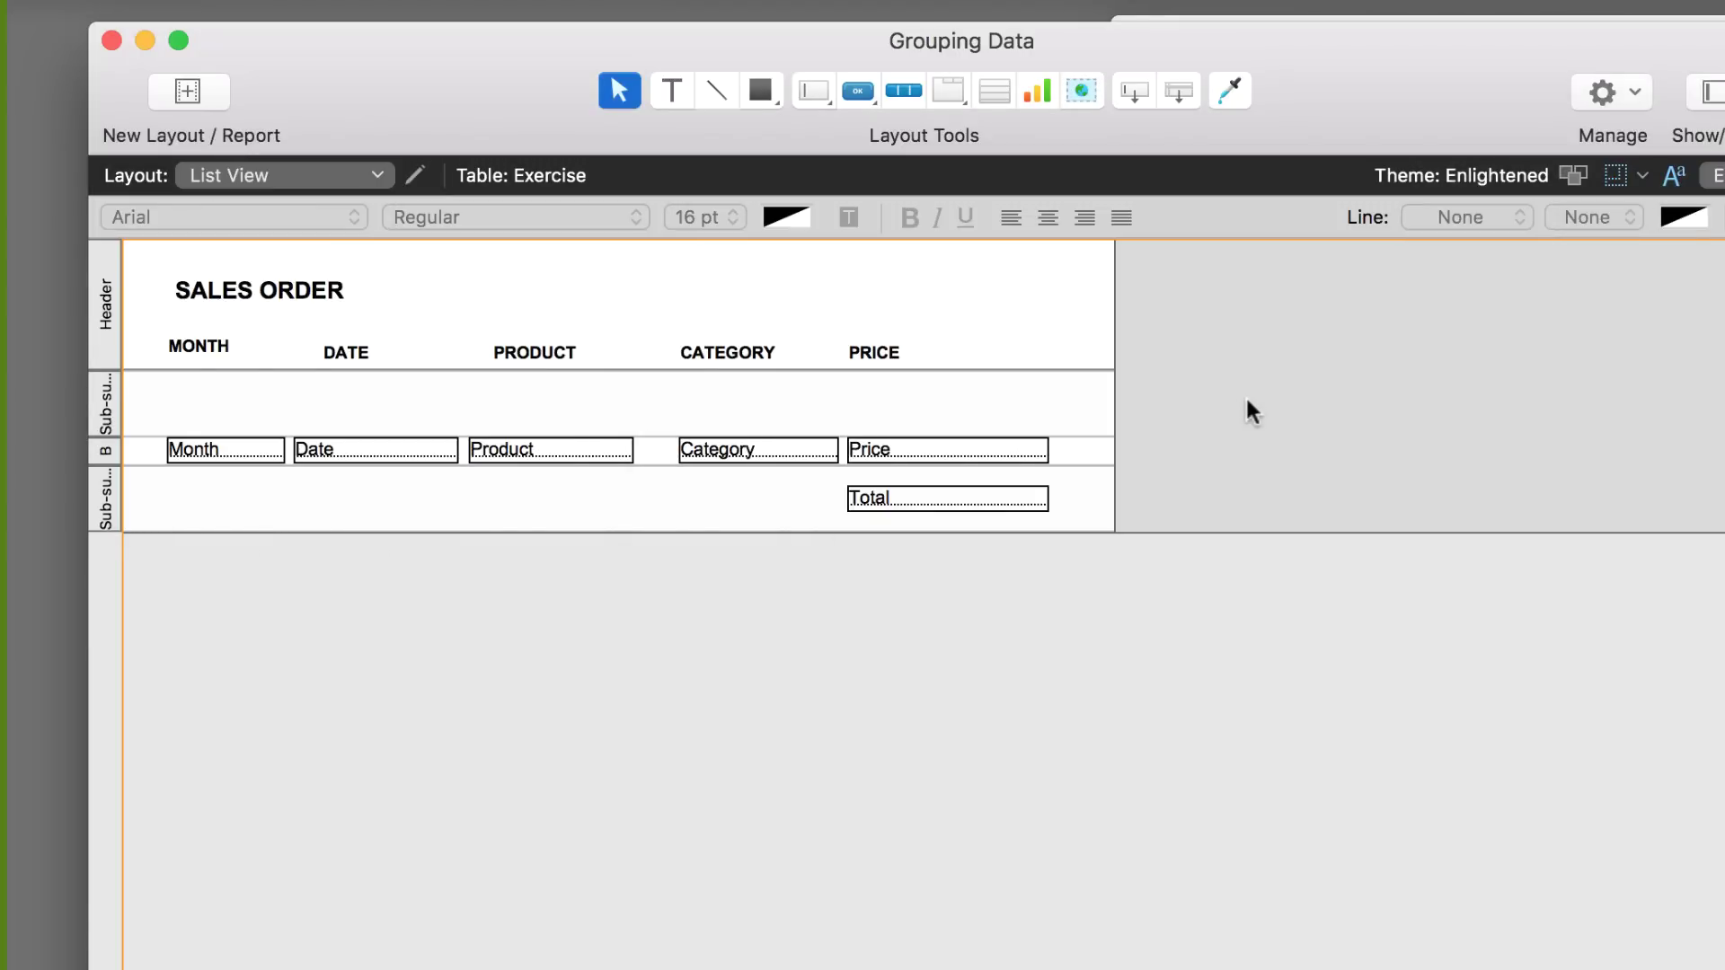
- Copy the body's Month field into the leading sub-summary and format the copy in larger bold text
click(253, 454)
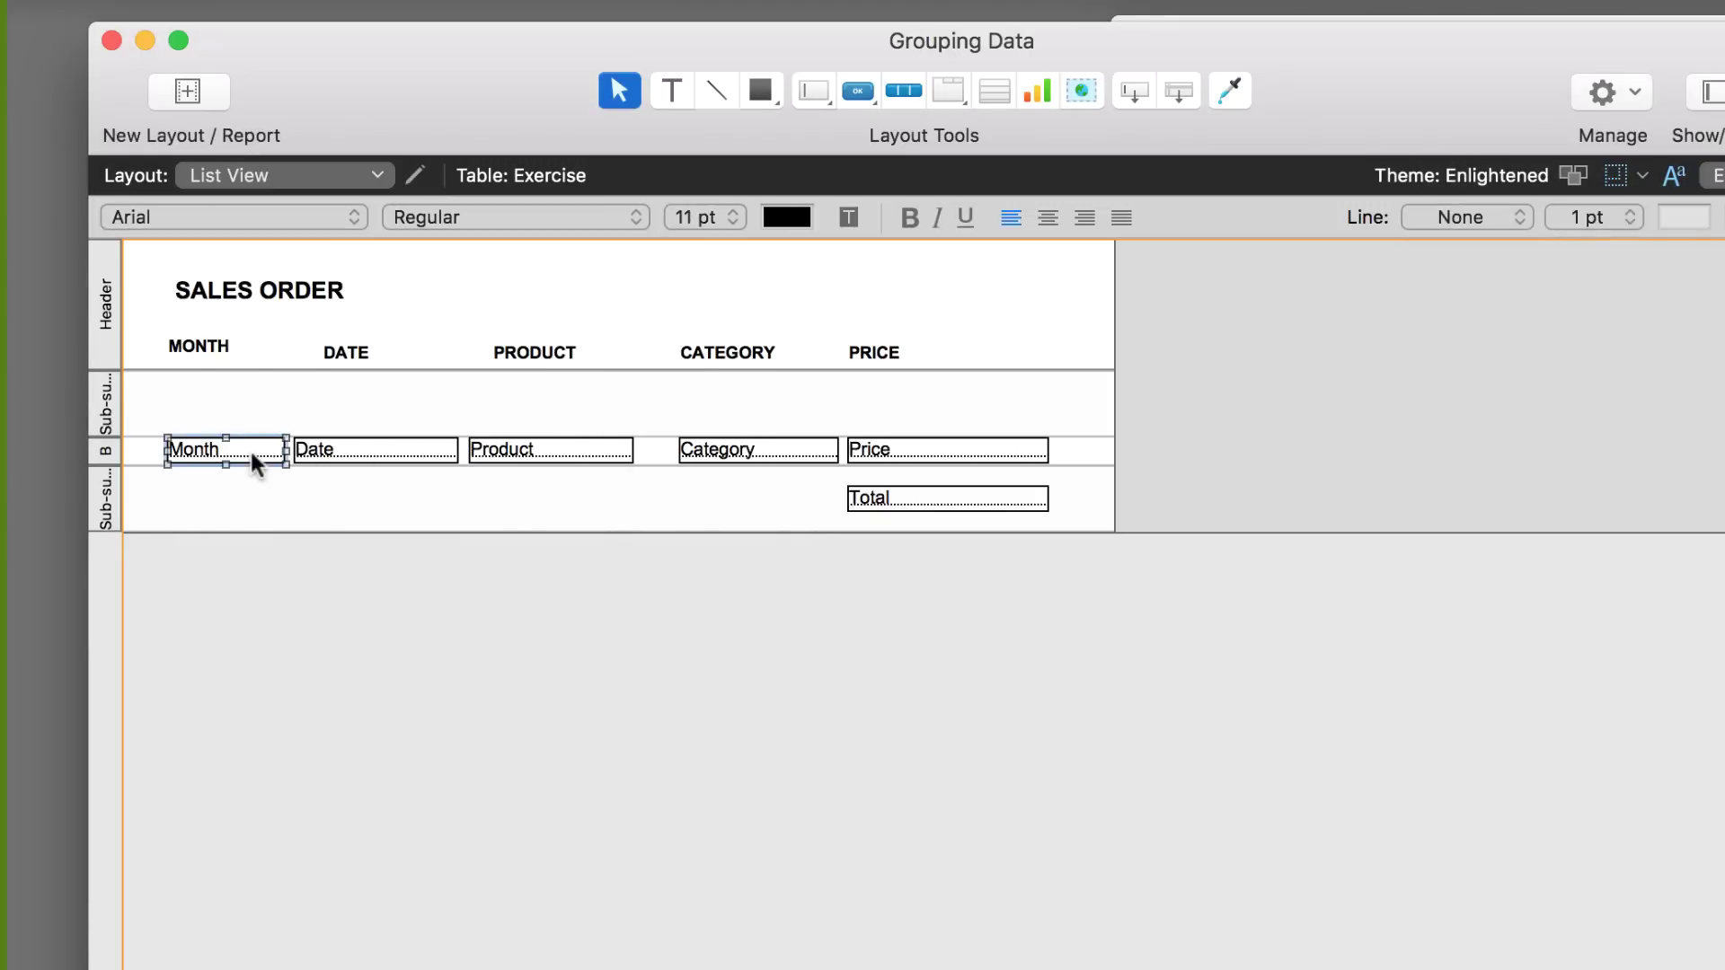
drag(234, 453, 231, 404)
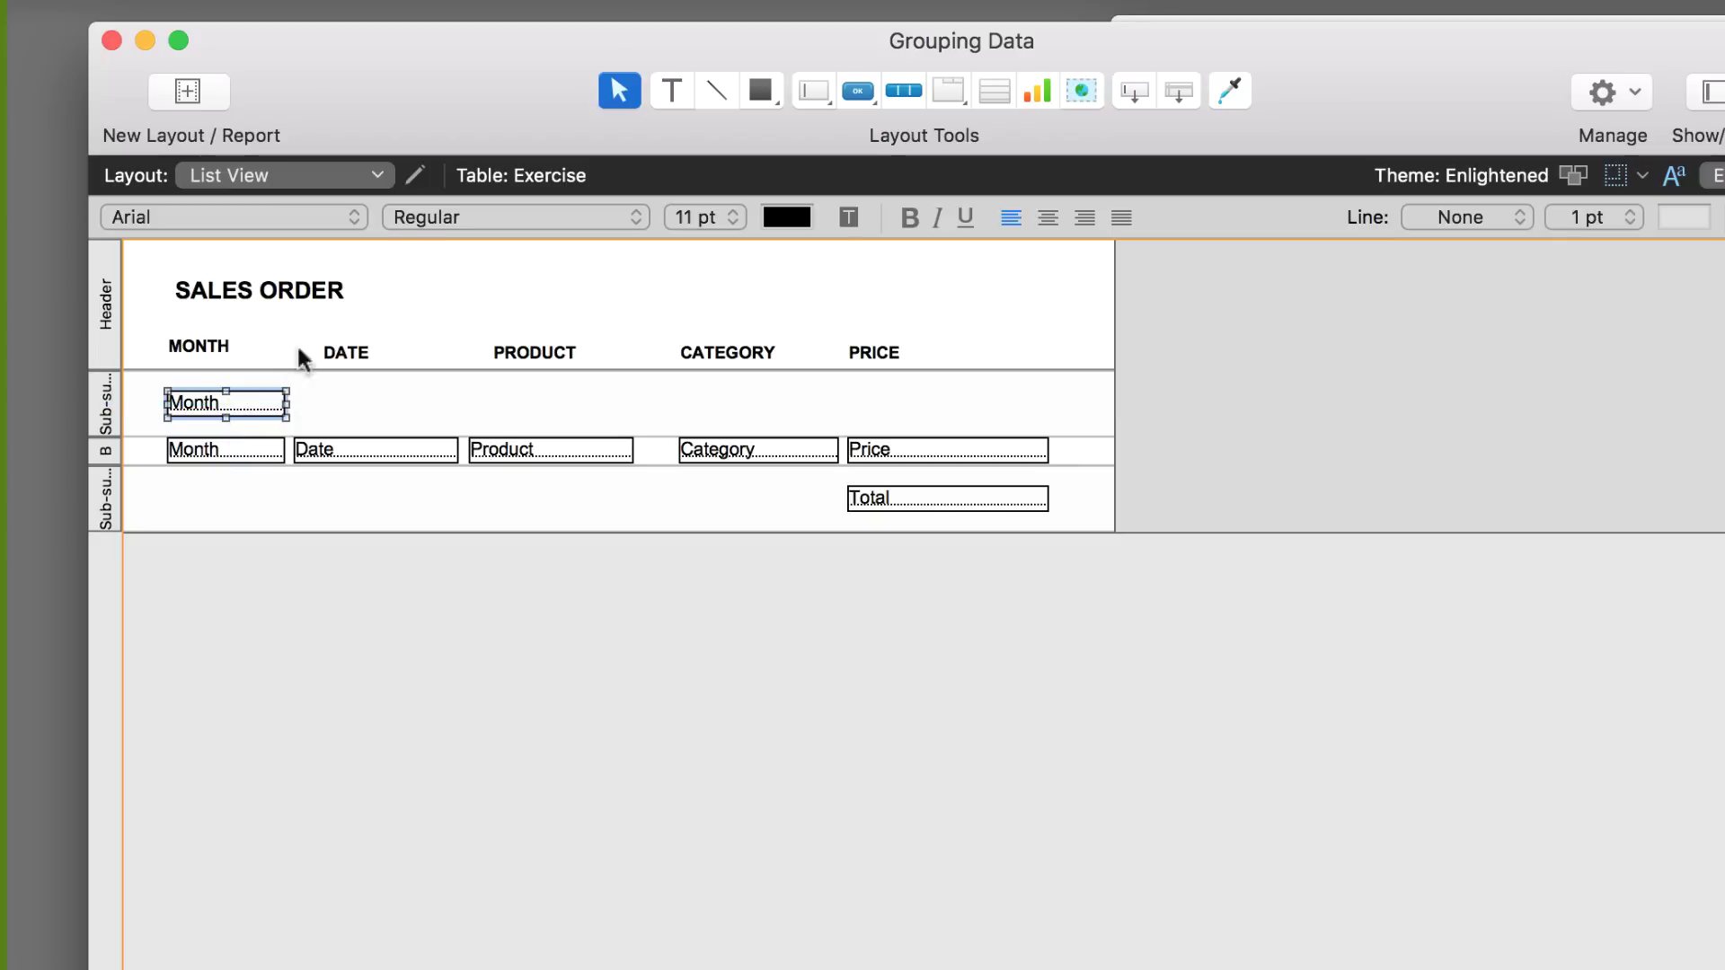
click(909, 216)
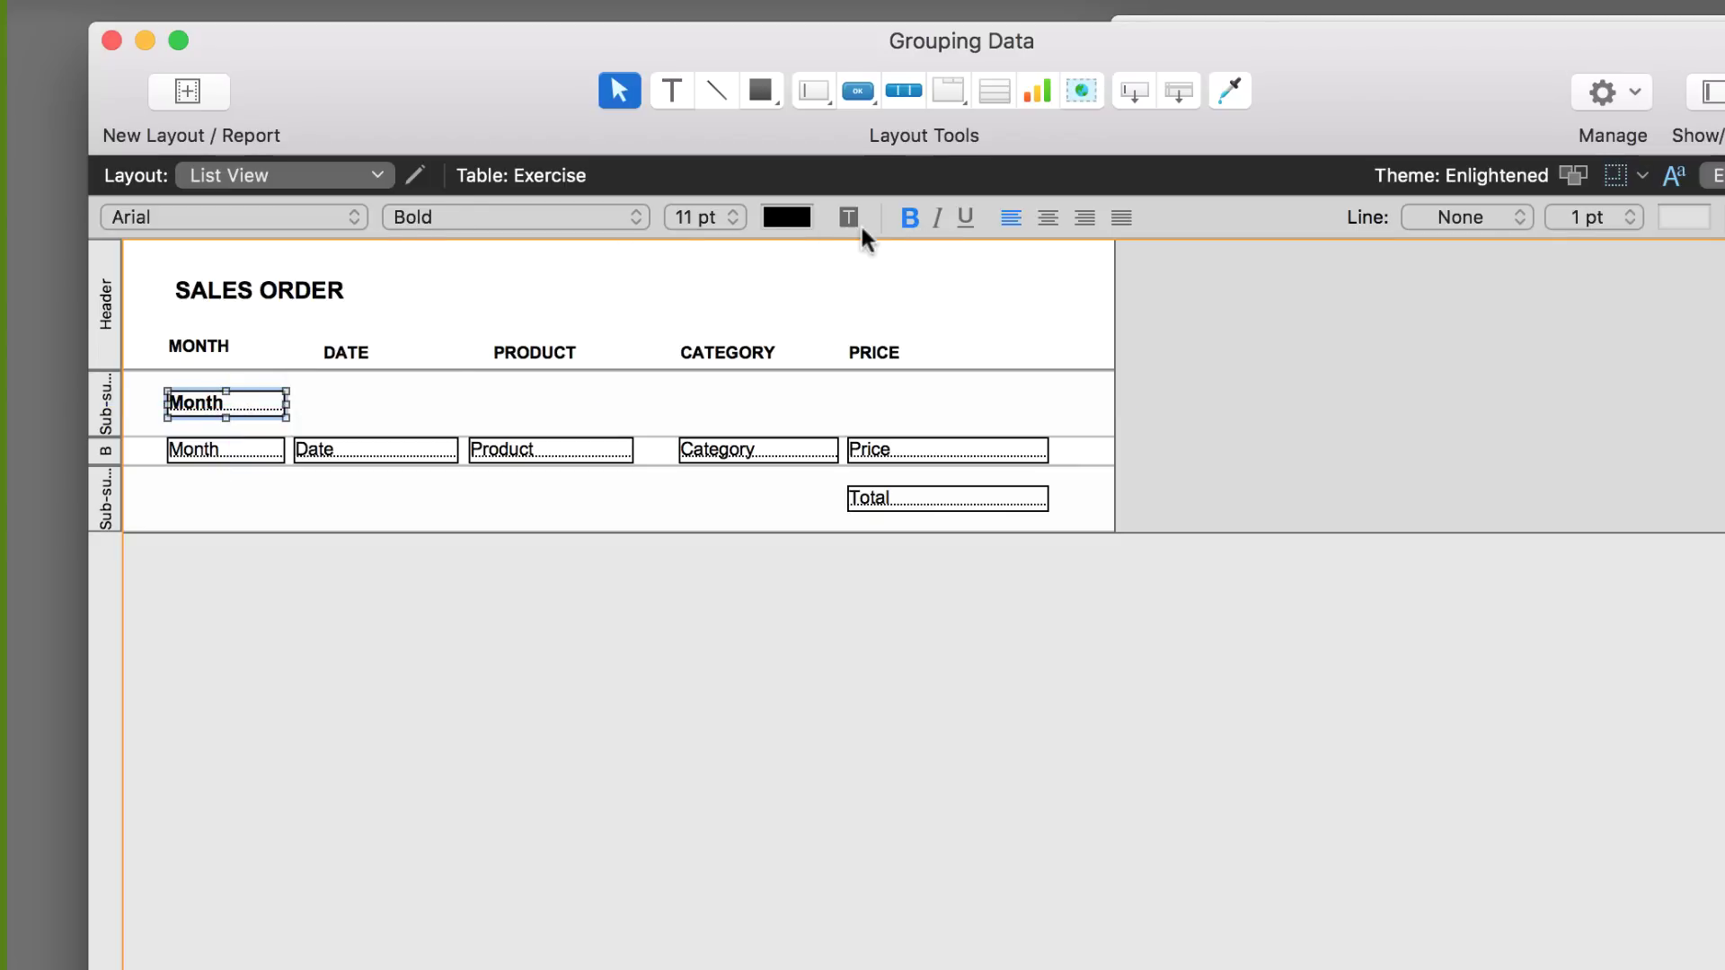
click(675, 217)
click(697, 578)
click(436, 468)
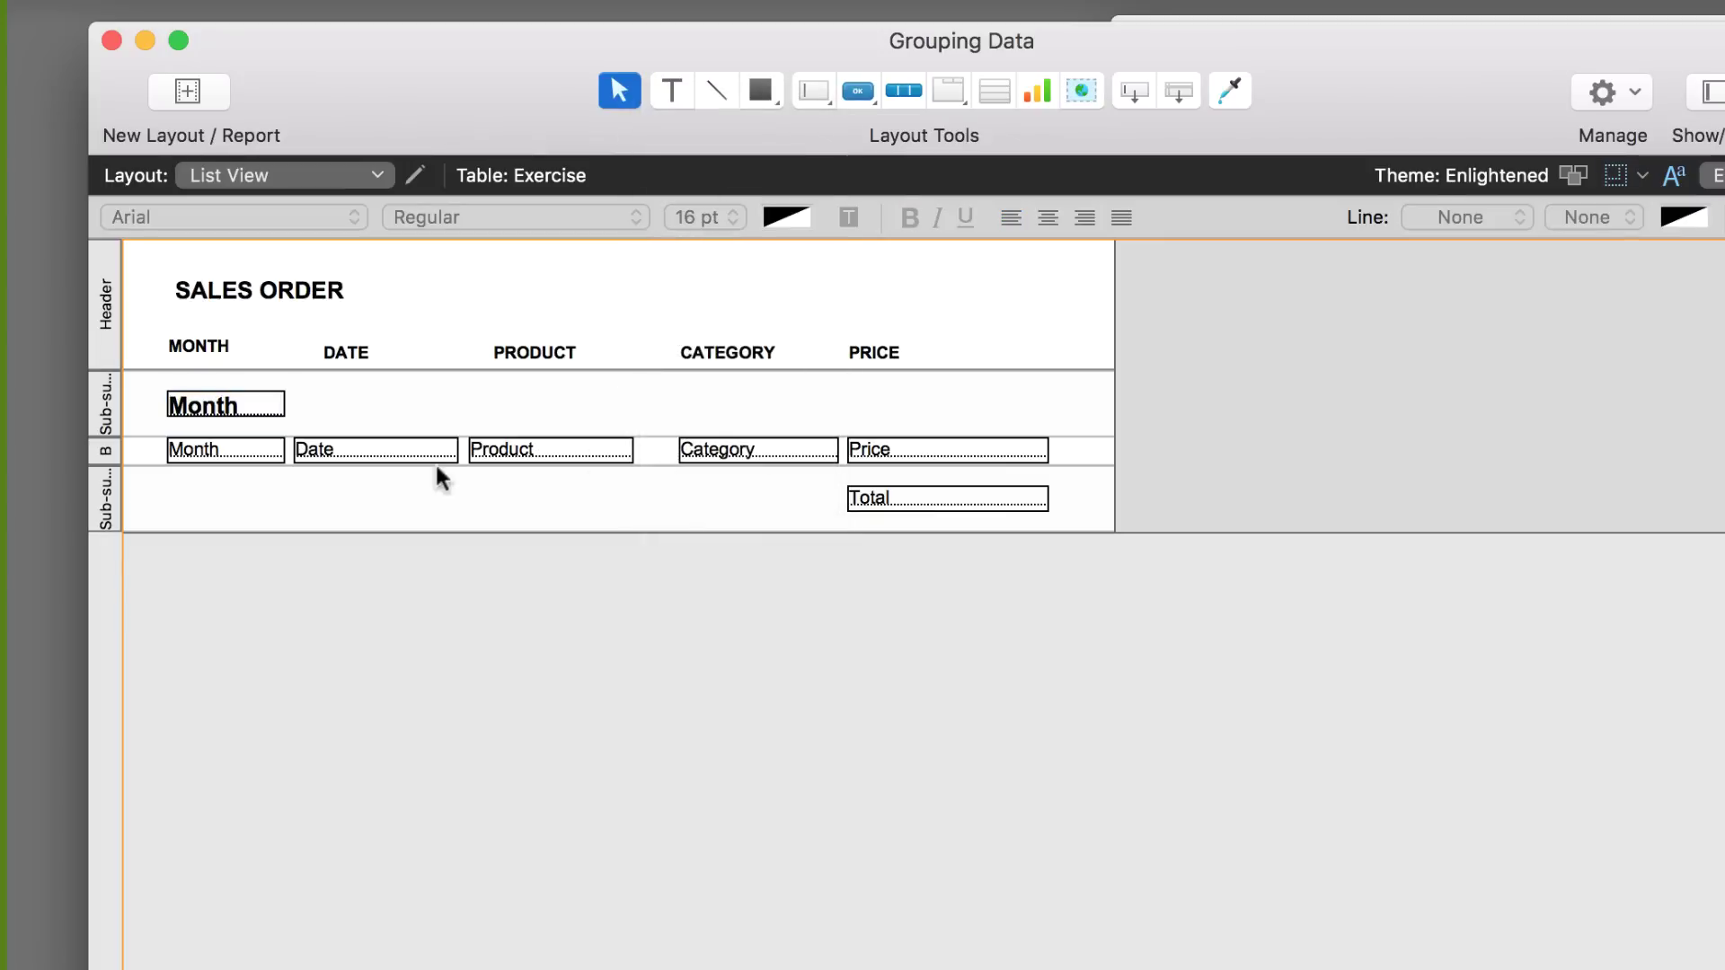
- Widen and heighten the Month field in the leading sub-summary to fit its larger text
click(278, 415)
drag(279, 415, 357, 411)
click(690, 503)
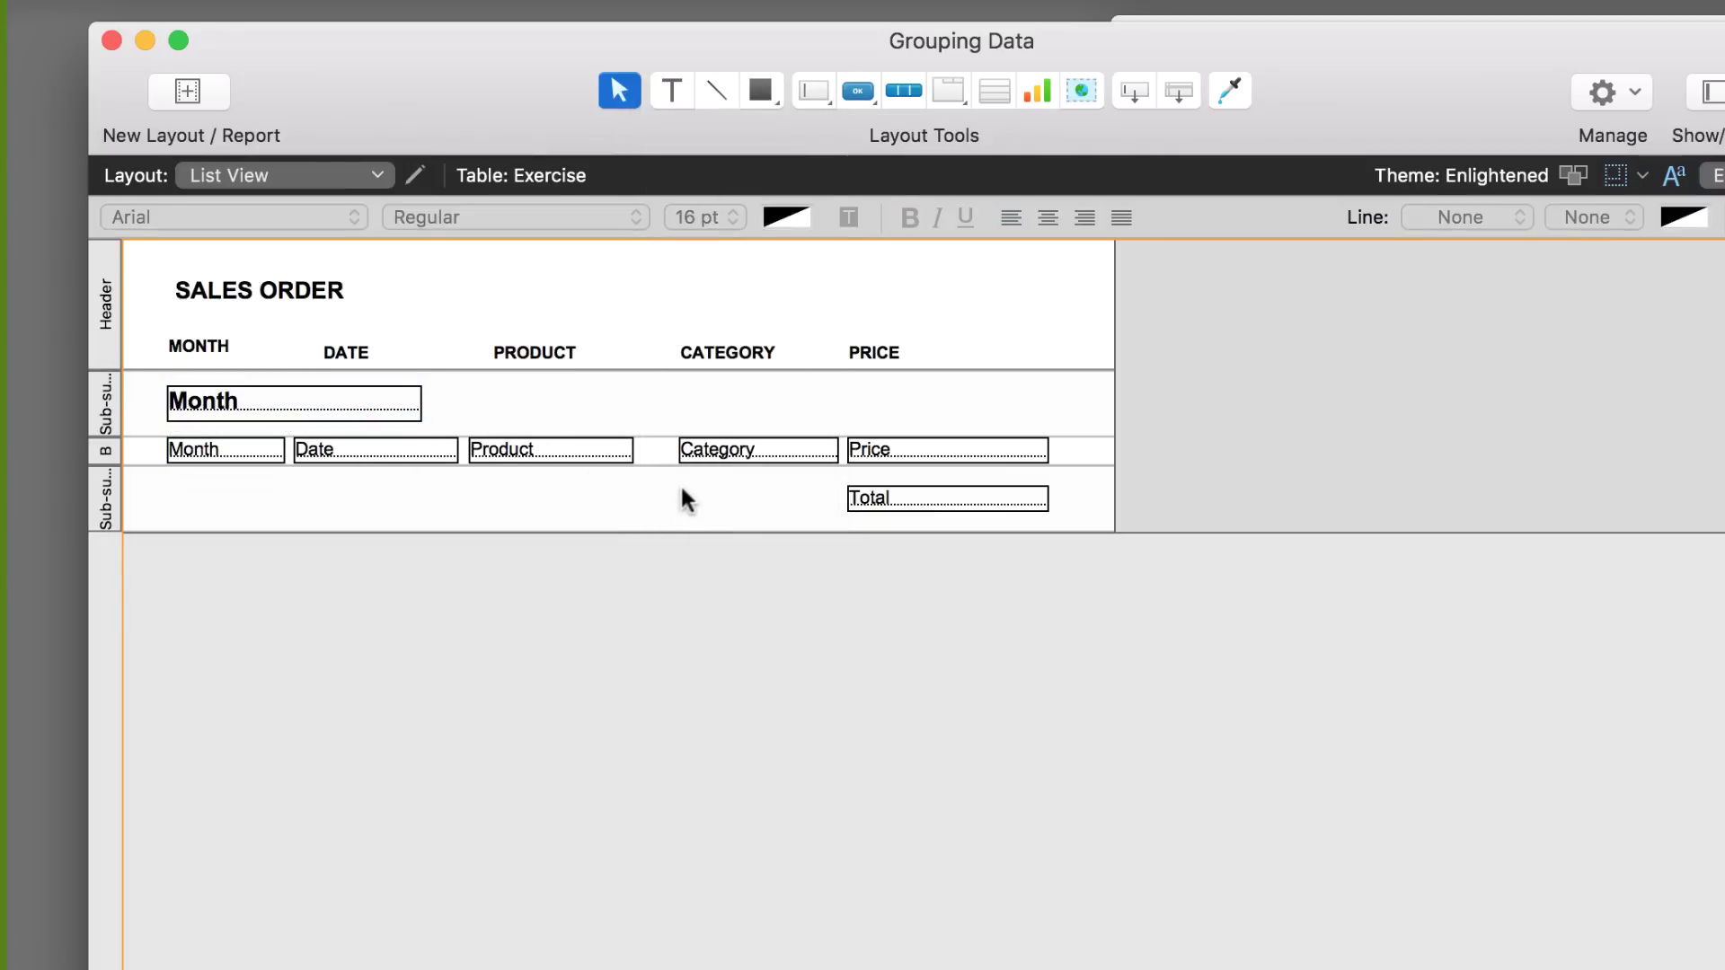
- Replace the sort order with Month ascending and sort the records in Browse mode
key(super+b)
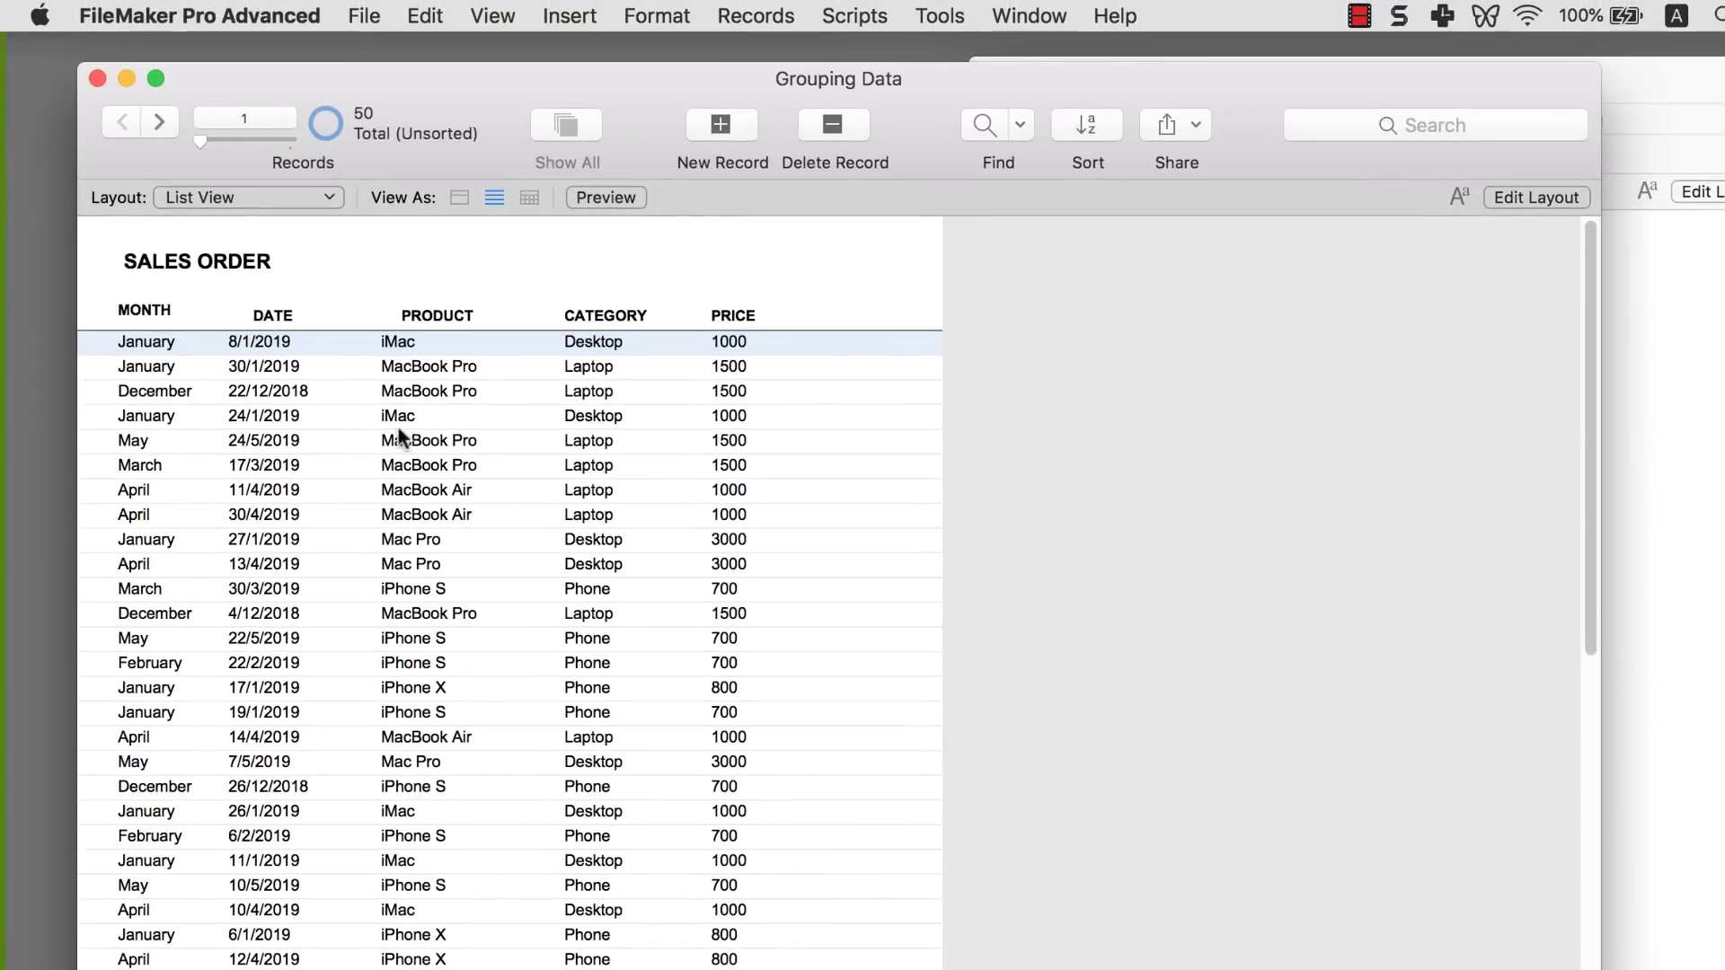
click(1074, 128)
drag(1186, 260, 1281, 253)
double_click(822, 293)
click(1051, 284)
click(859, 315)
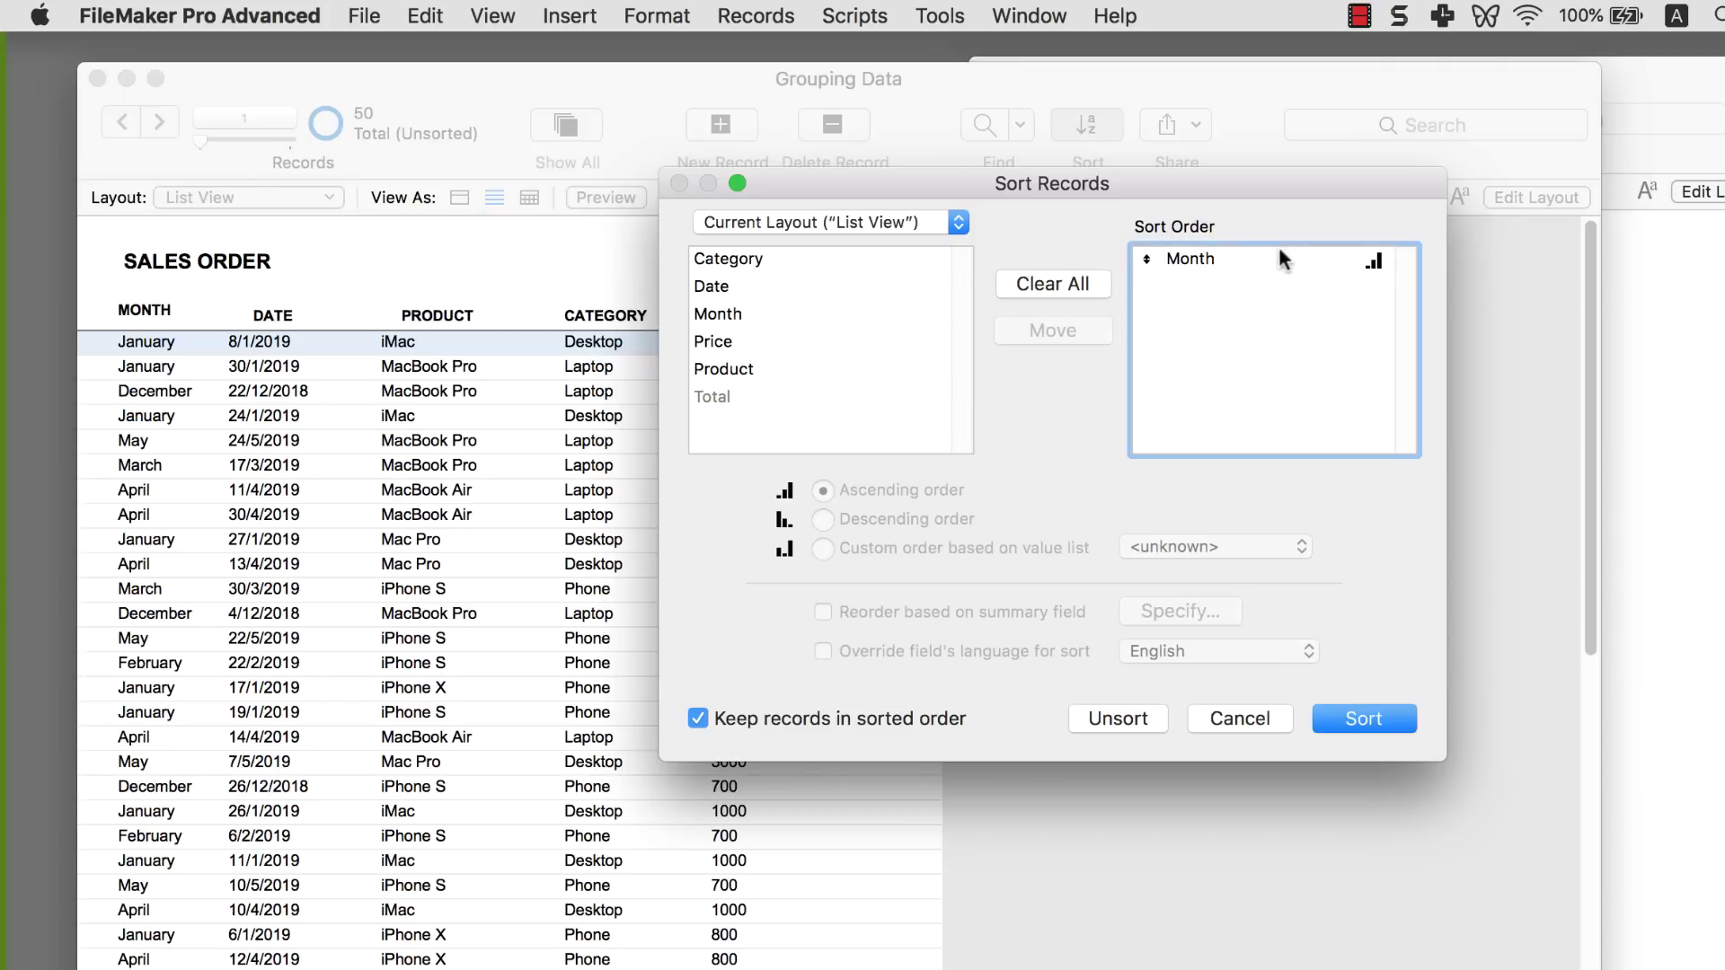
click(1366, 721)
- Examine the month headings, grouped records, price totals and order of the months throughout the sorted report
drag(1583, 472, 1561, 336)
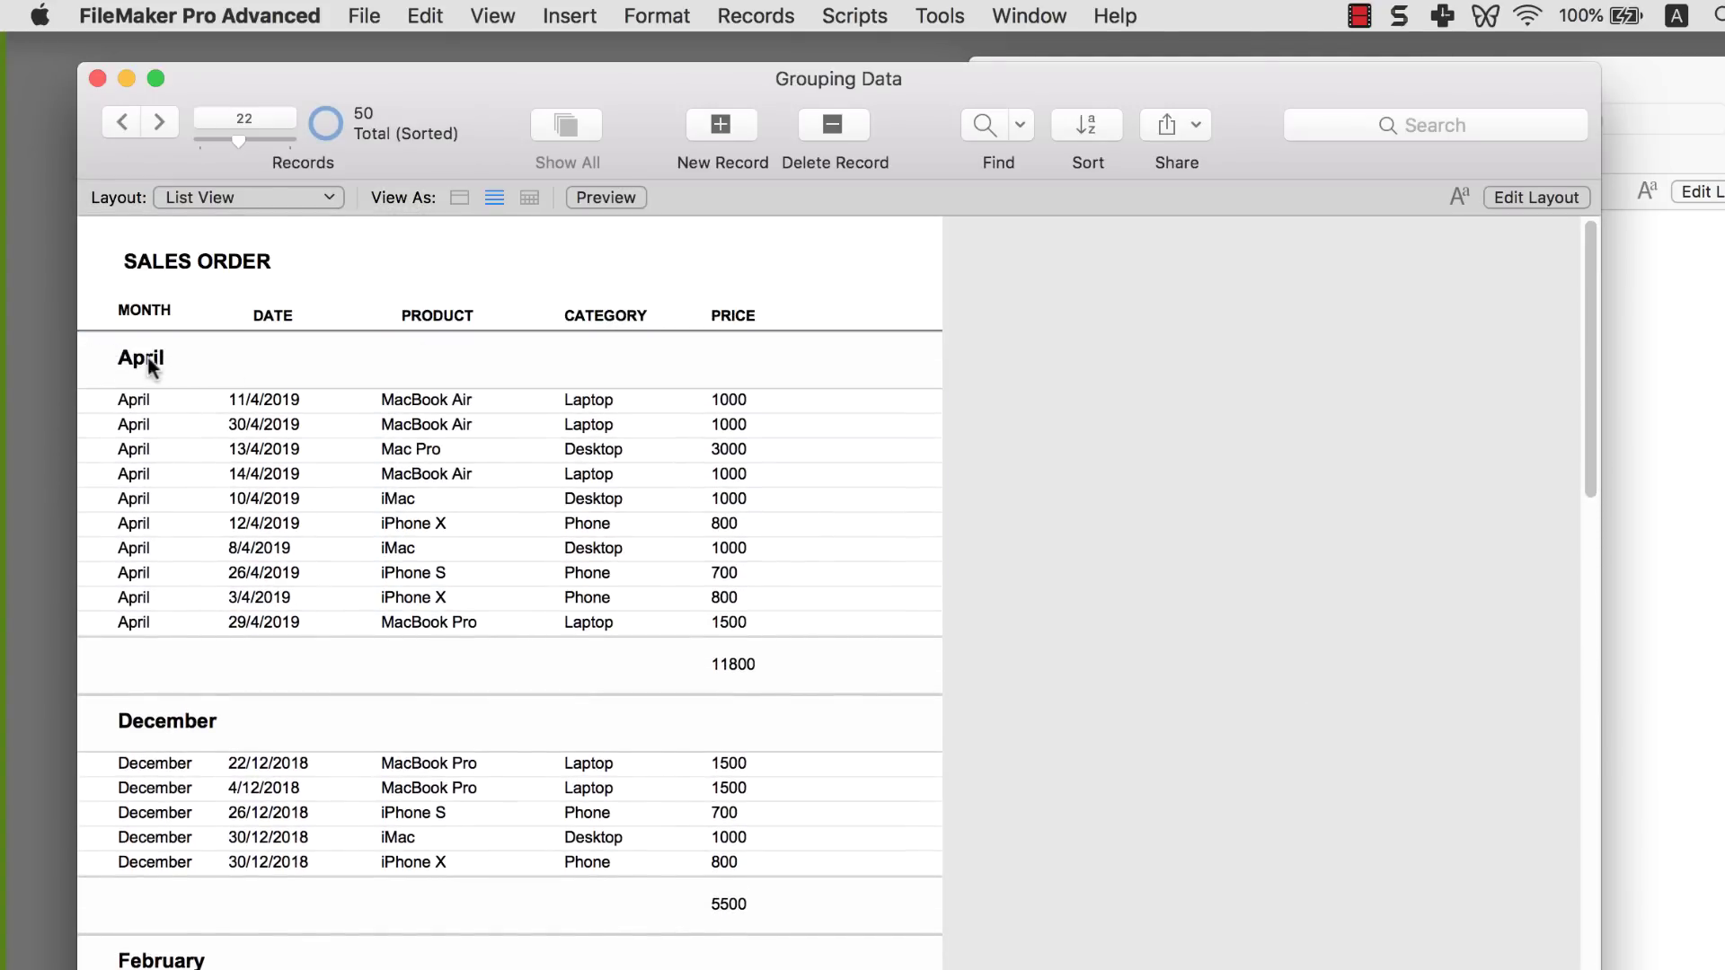
scroll(170, 377, down, 3)
scroll(187, 618, down, 5)
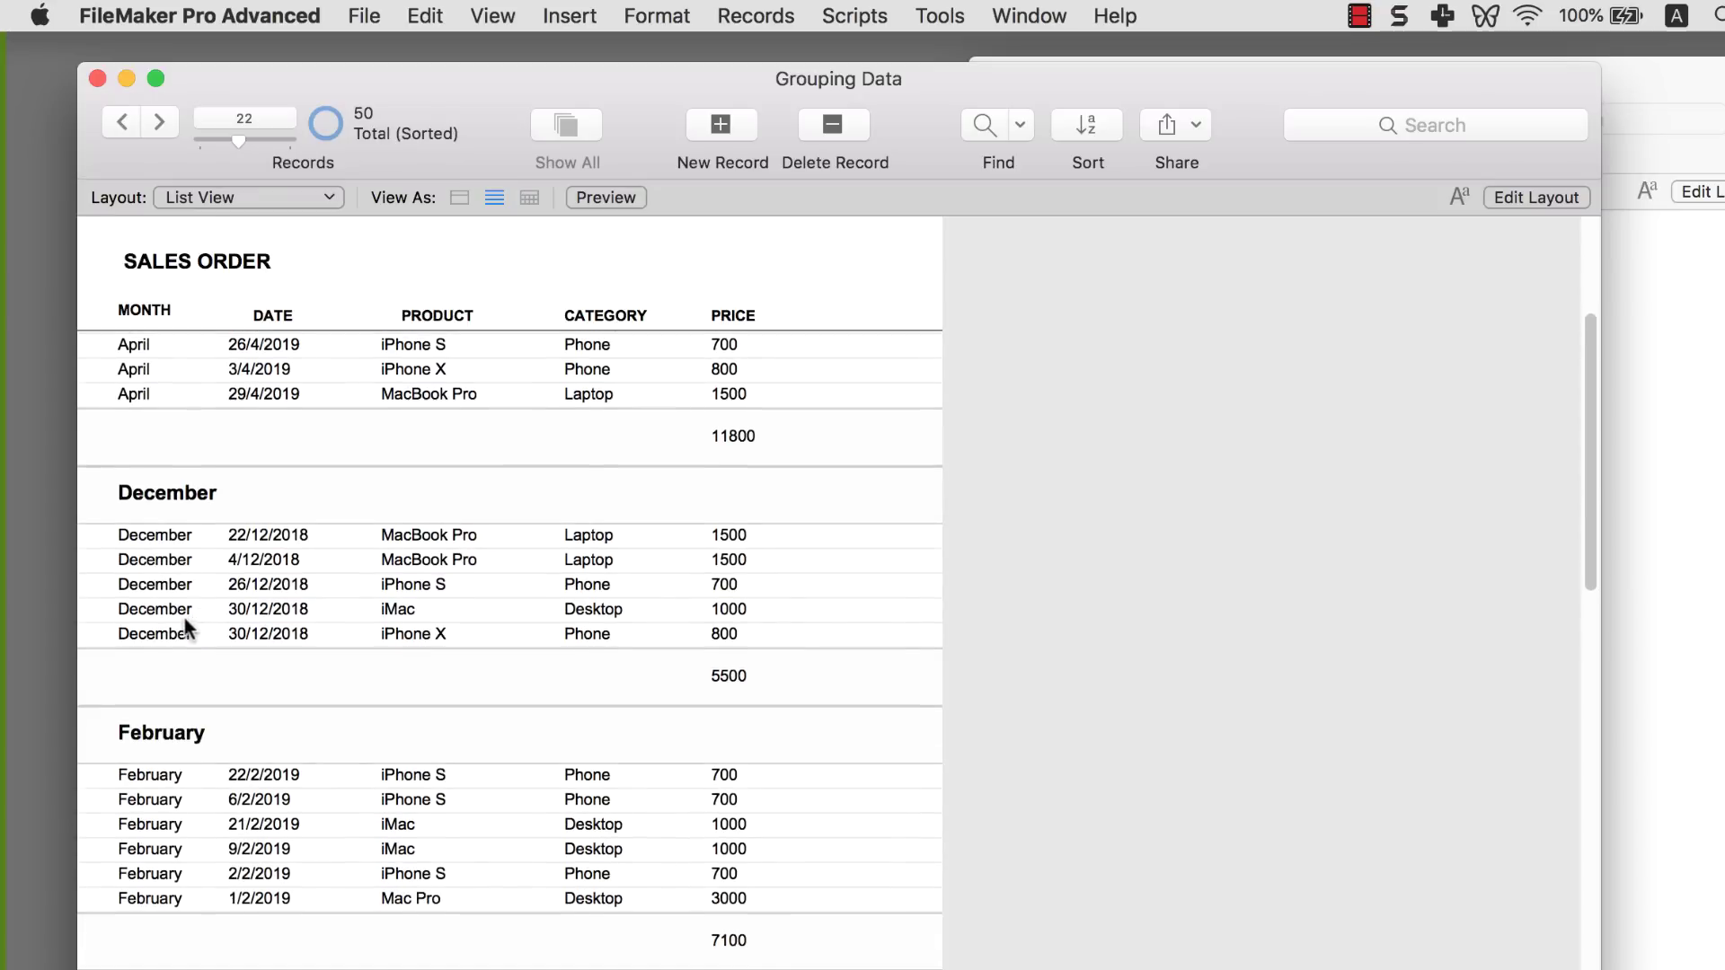
scroll(199, 611, up, 1)
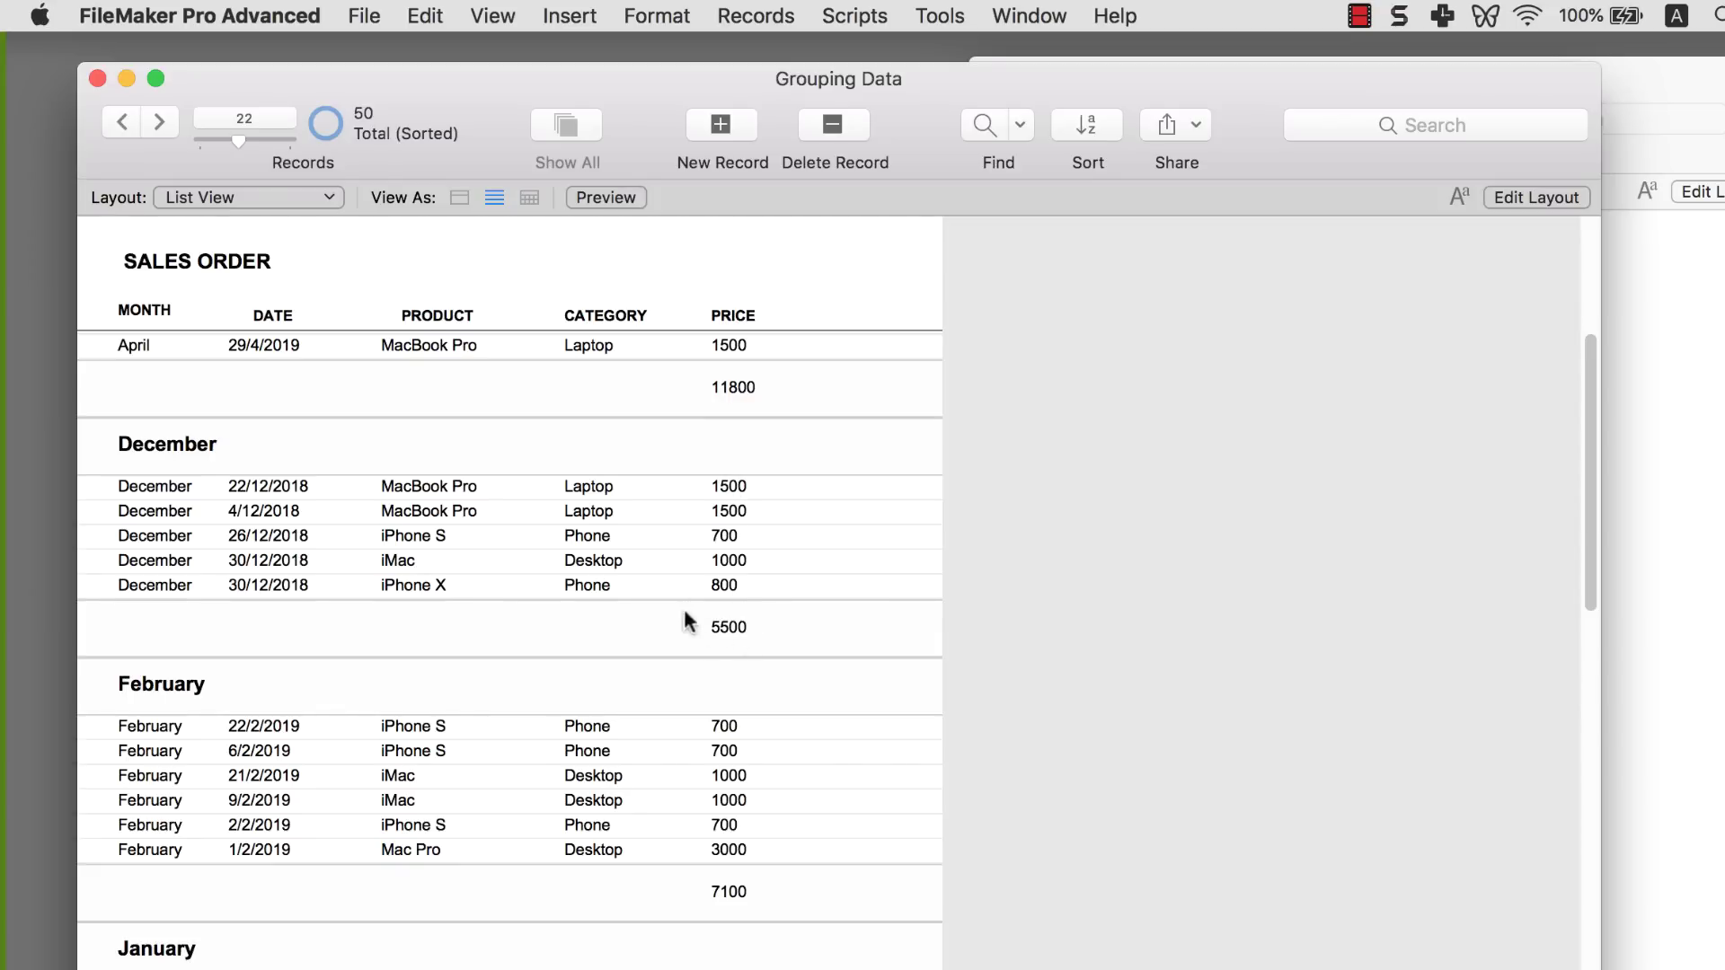
scroll(753, 591, up, 2)
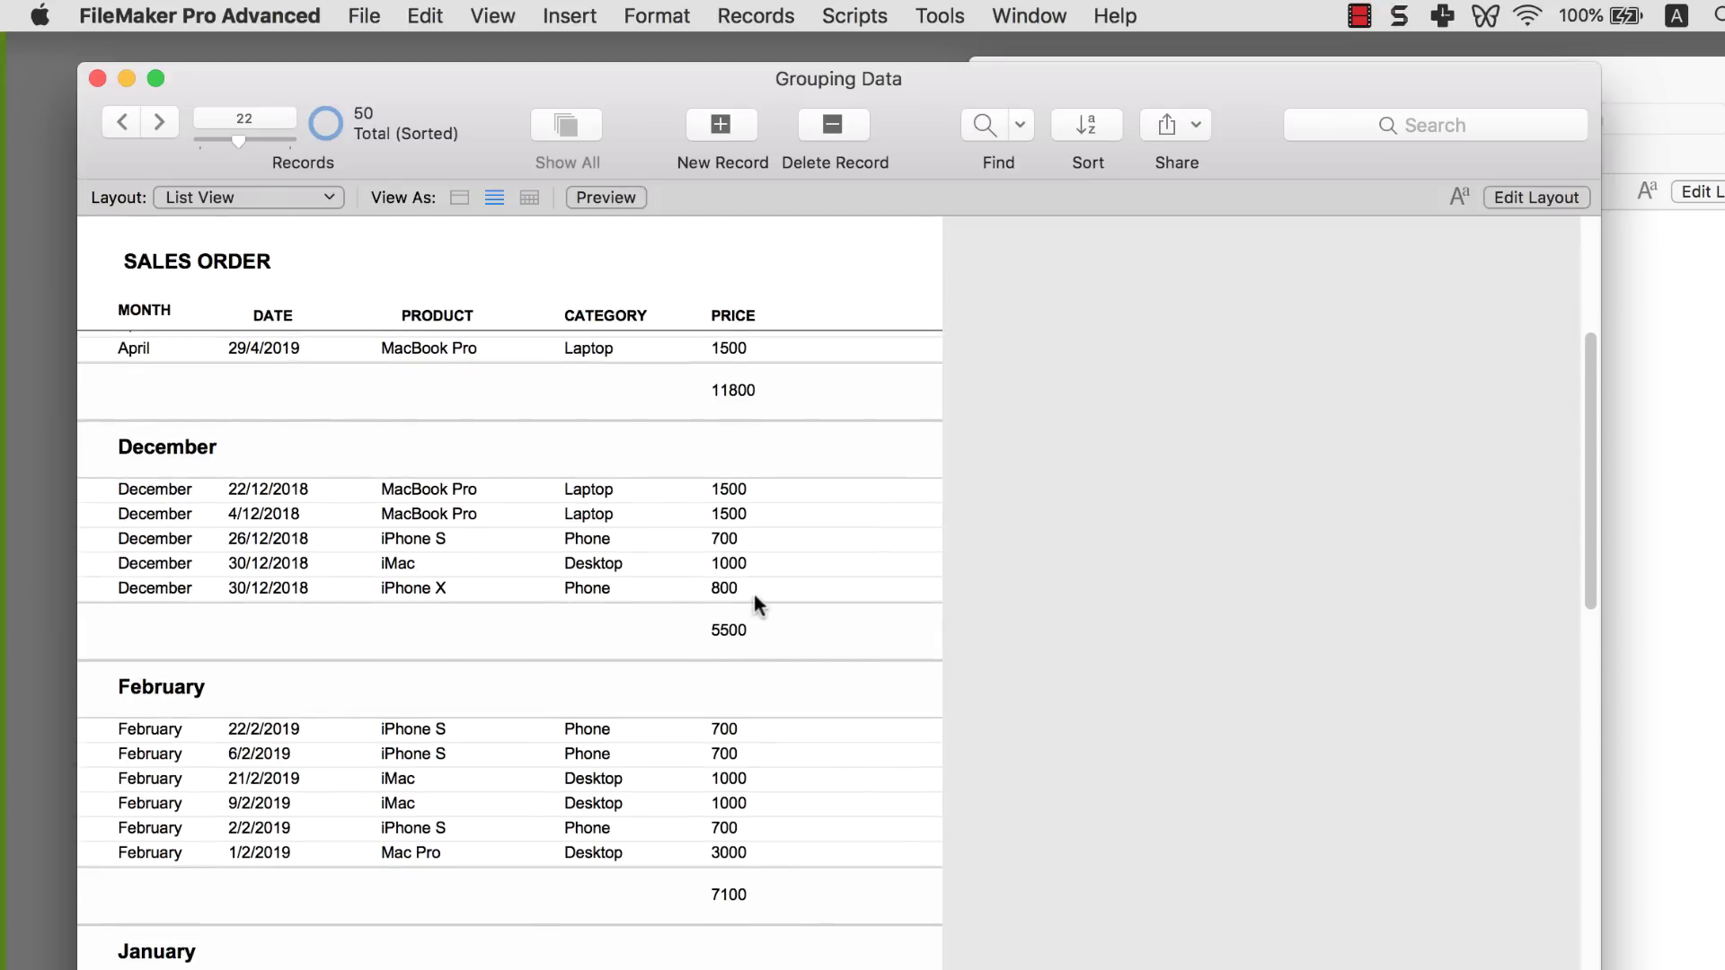
scroll(749, 589, up, 4)
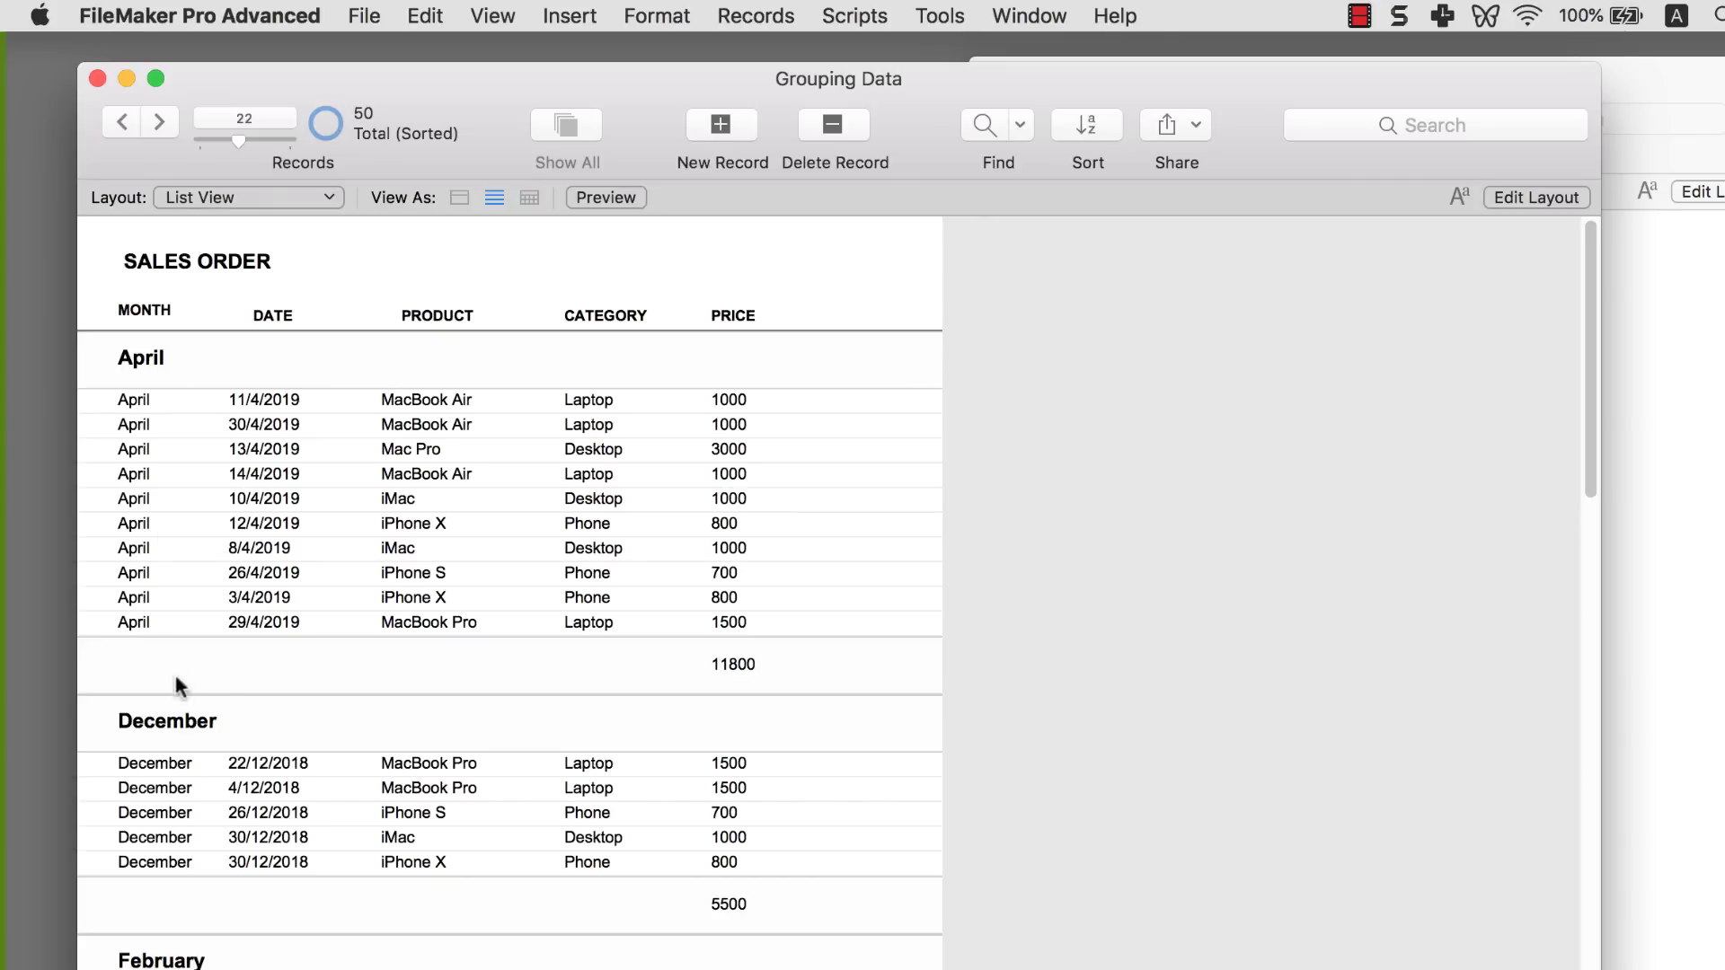
scroll(232, 692, down, 3)
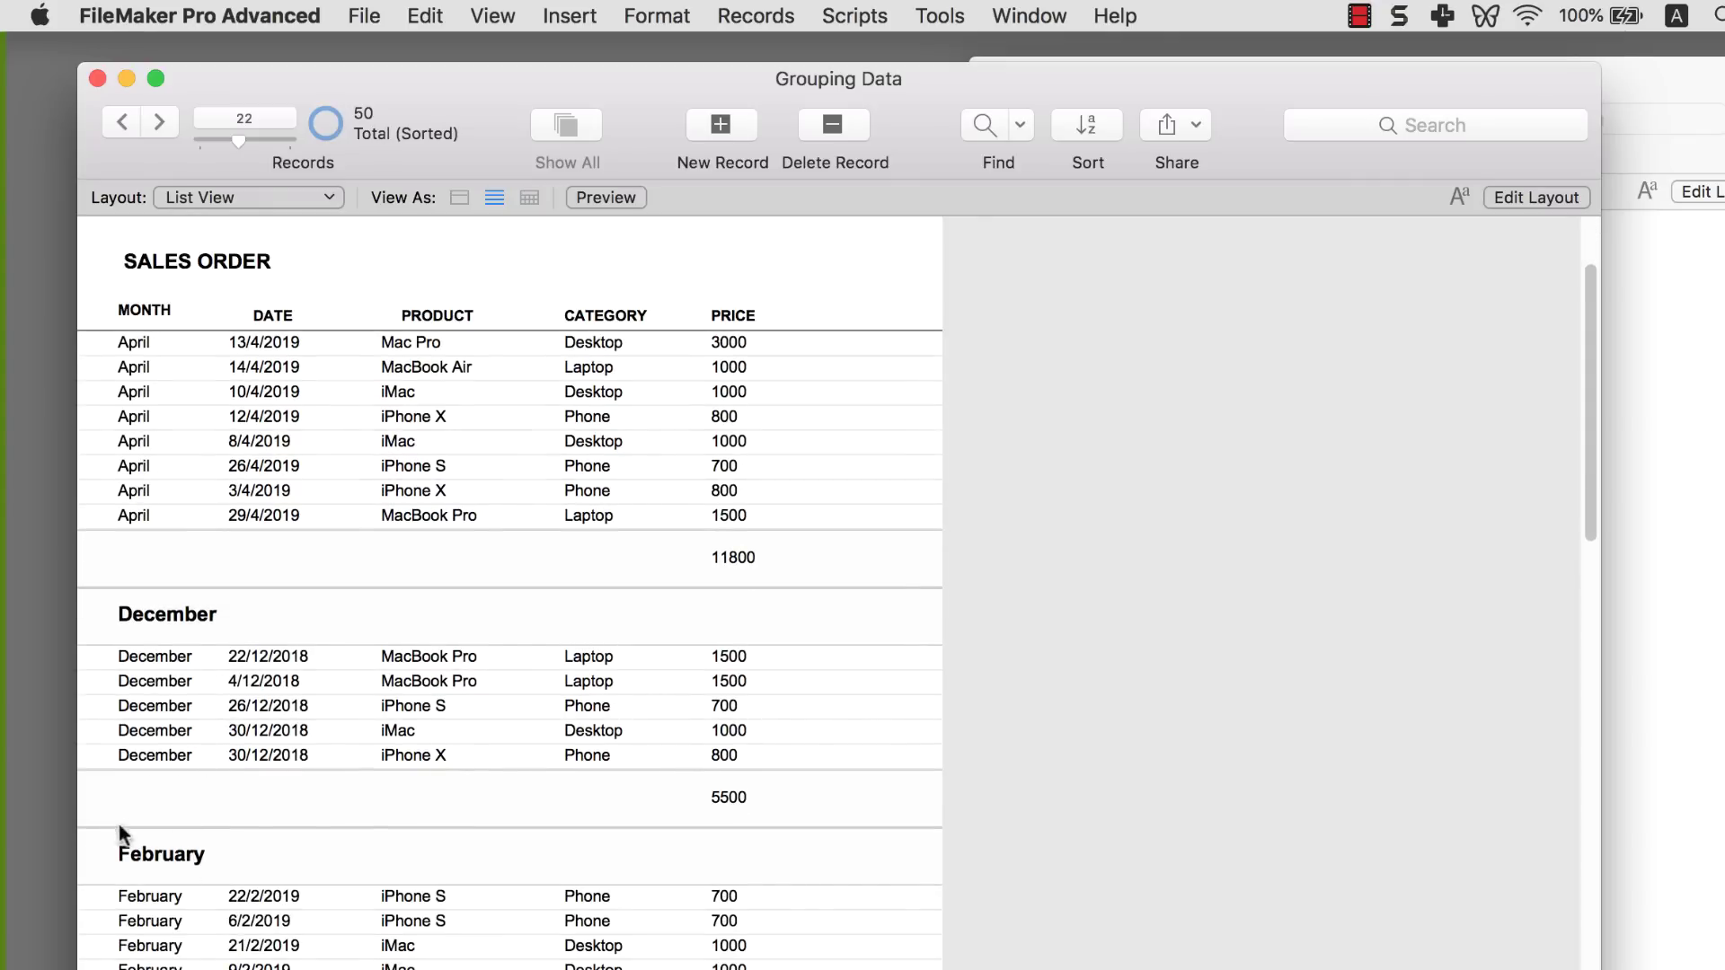
scroll(288, 691, up, 3)
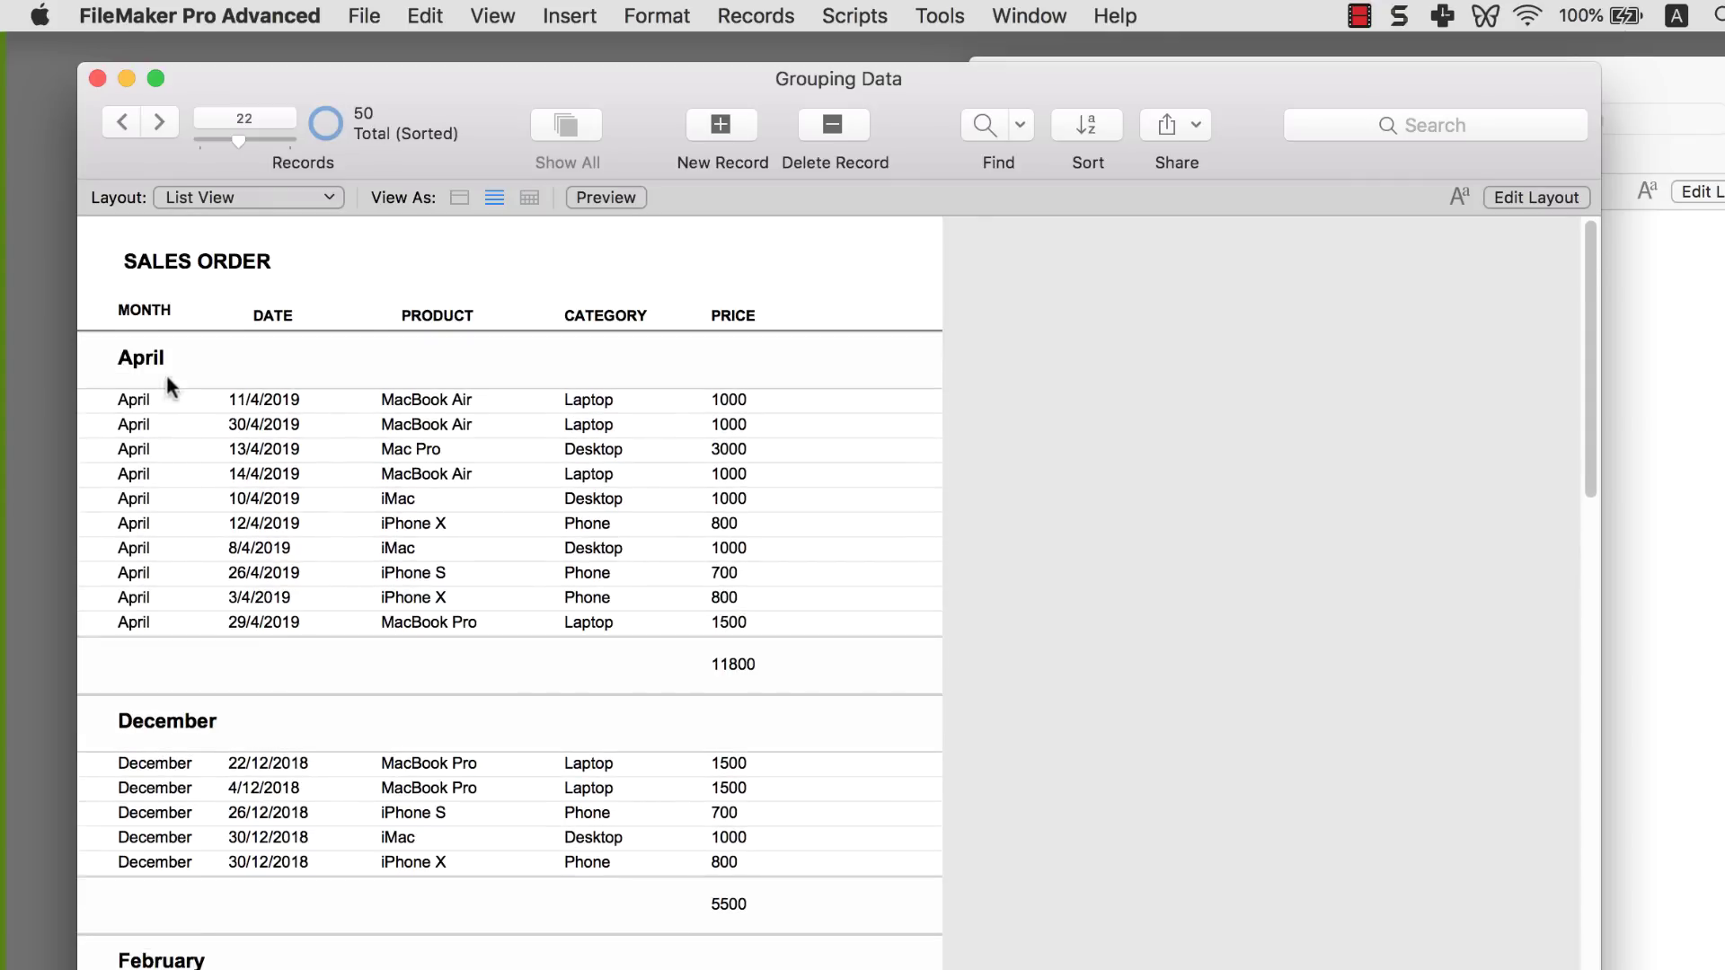
scroll(194, 719, down, 10)
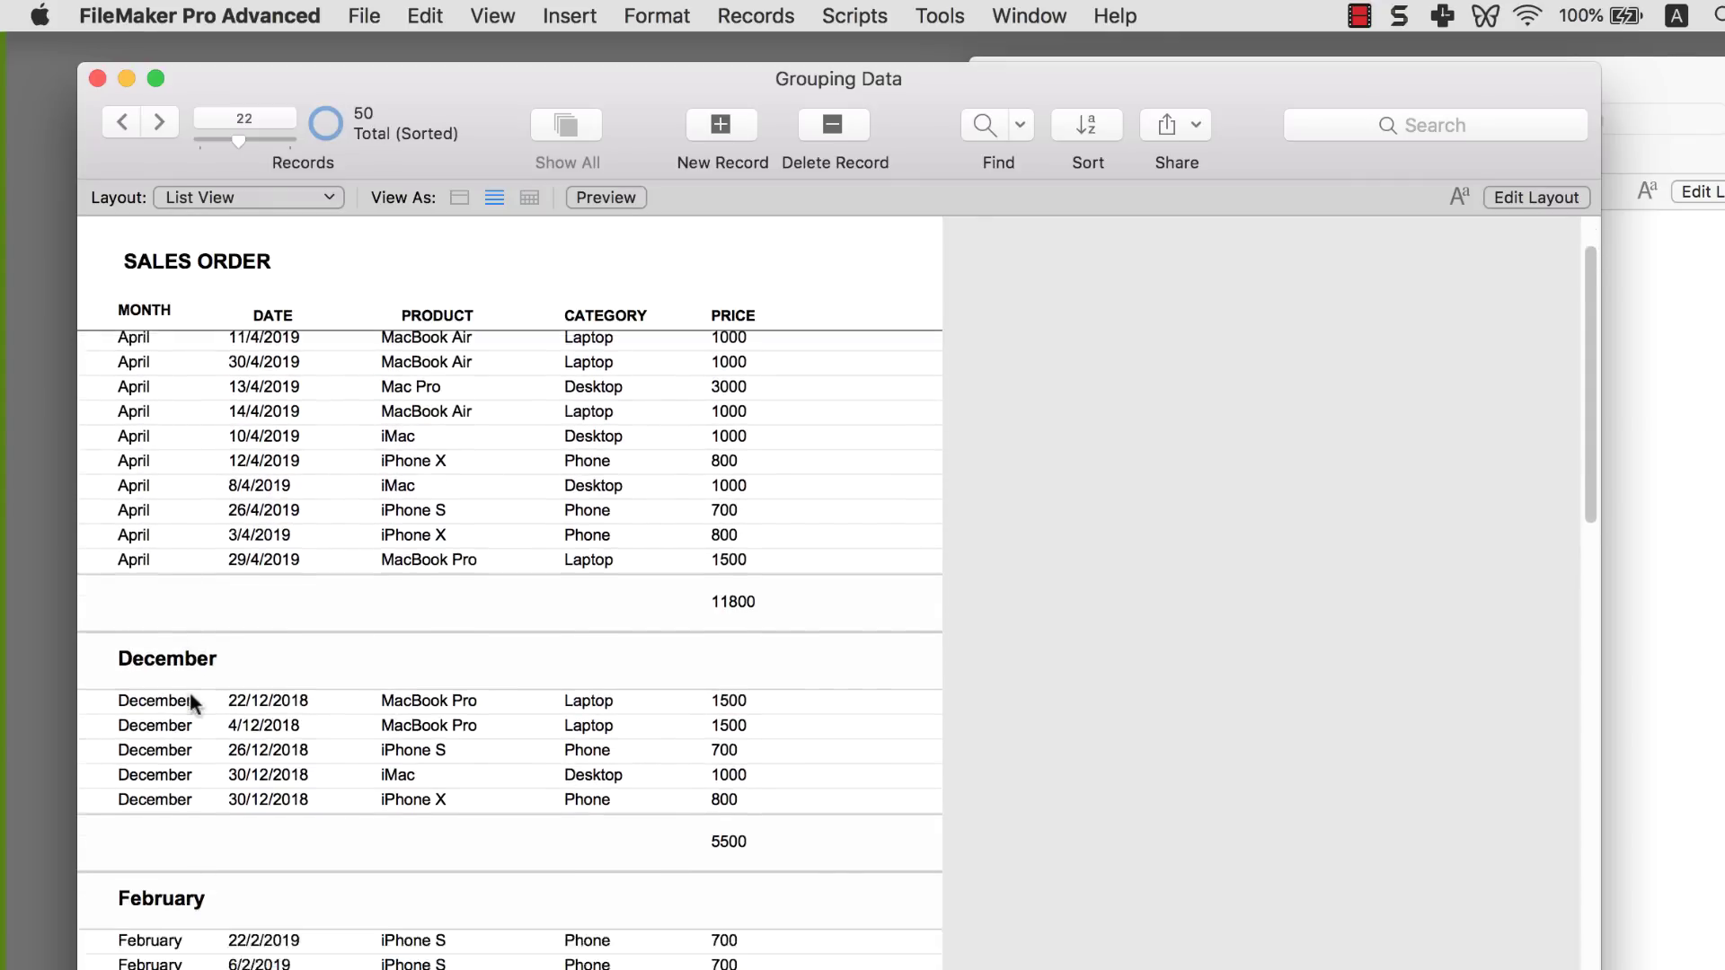
scroll(192, 700, down, 10)
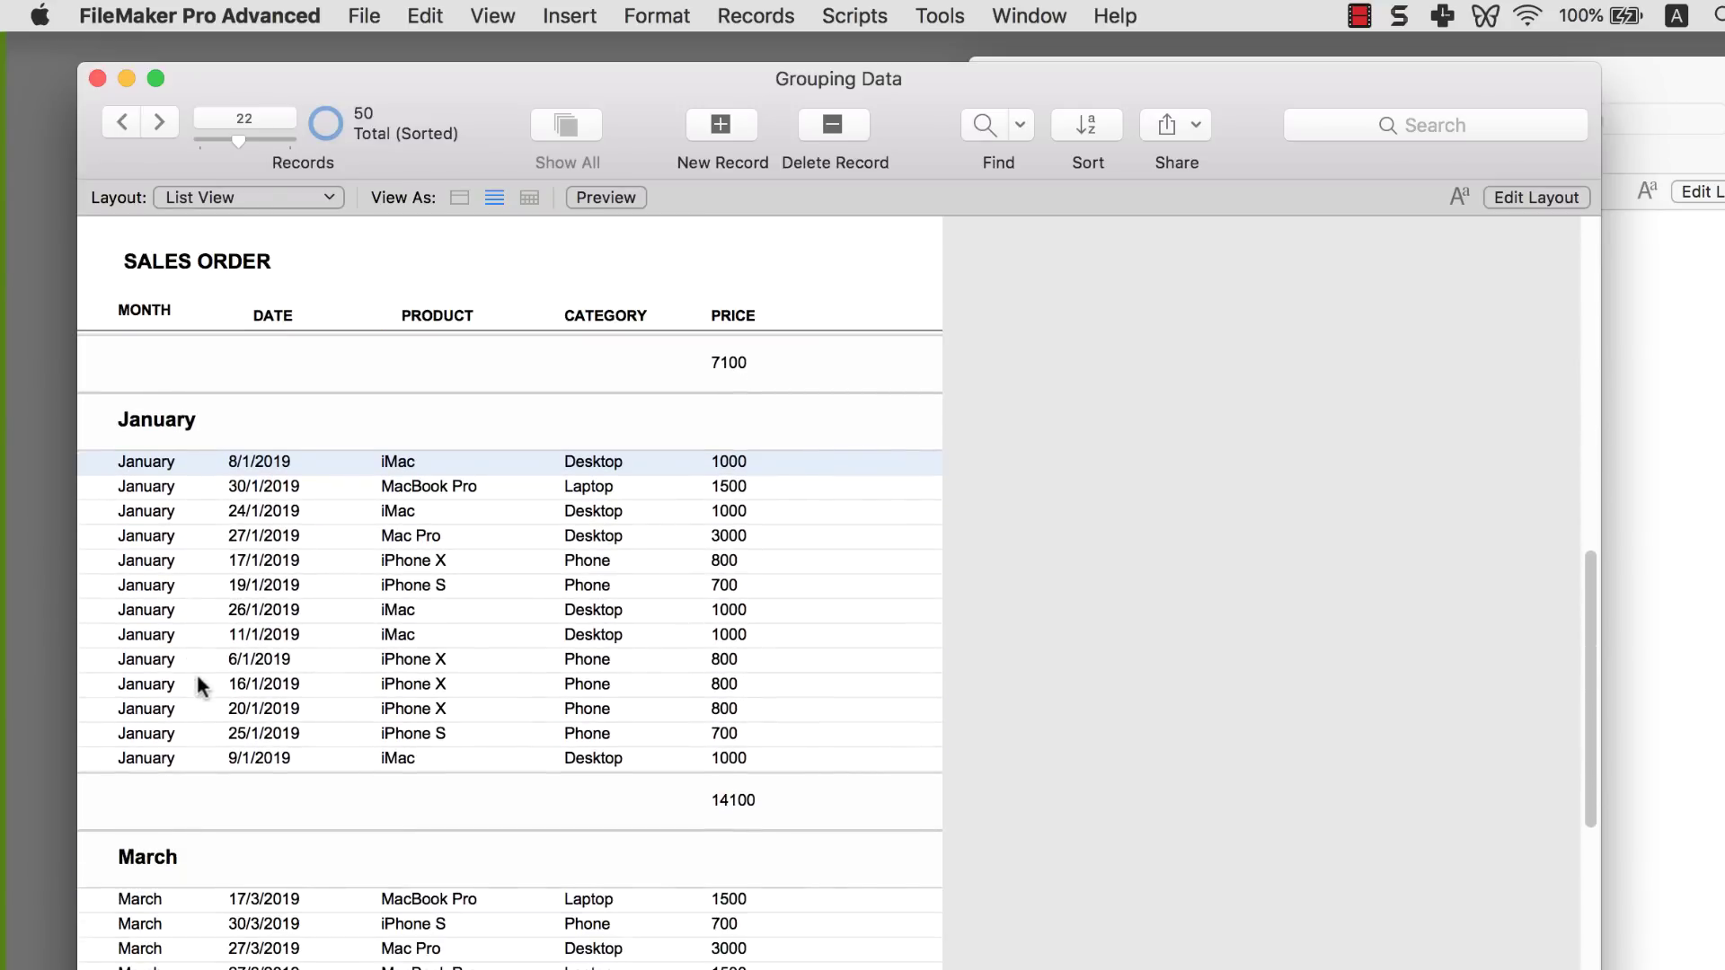
scroll(199, 645, up, 11)
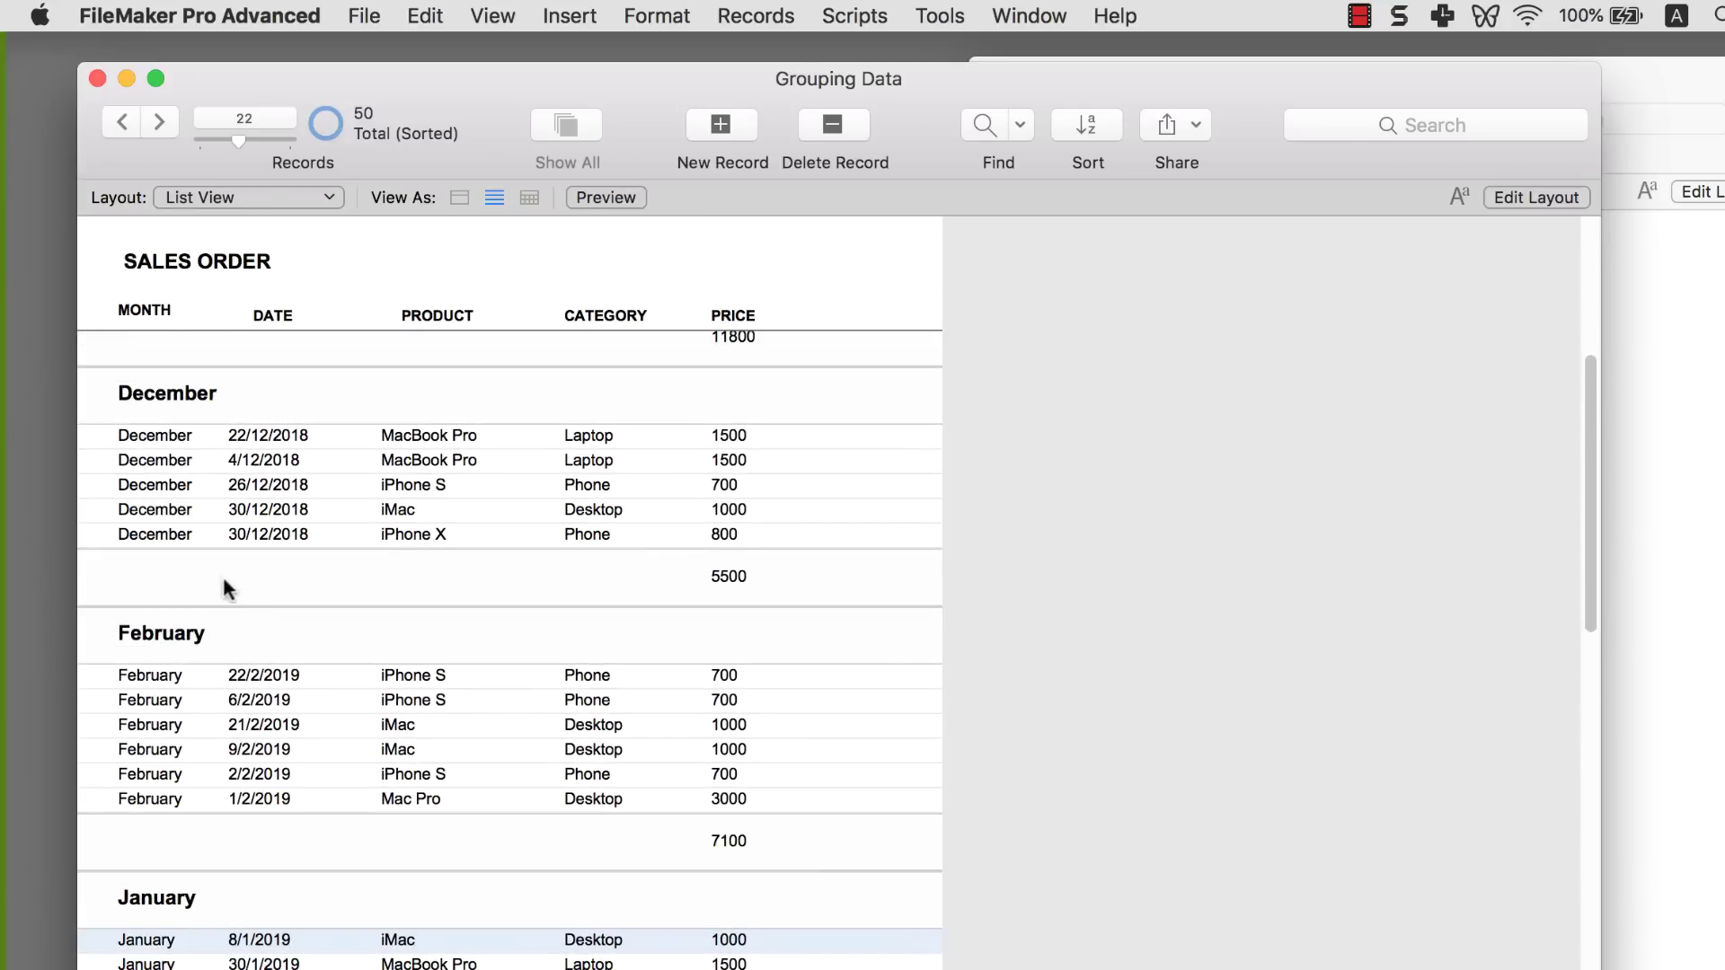
- Check the order options for the Month sort field and leave the sort settings without re-sorting
key(super+s)
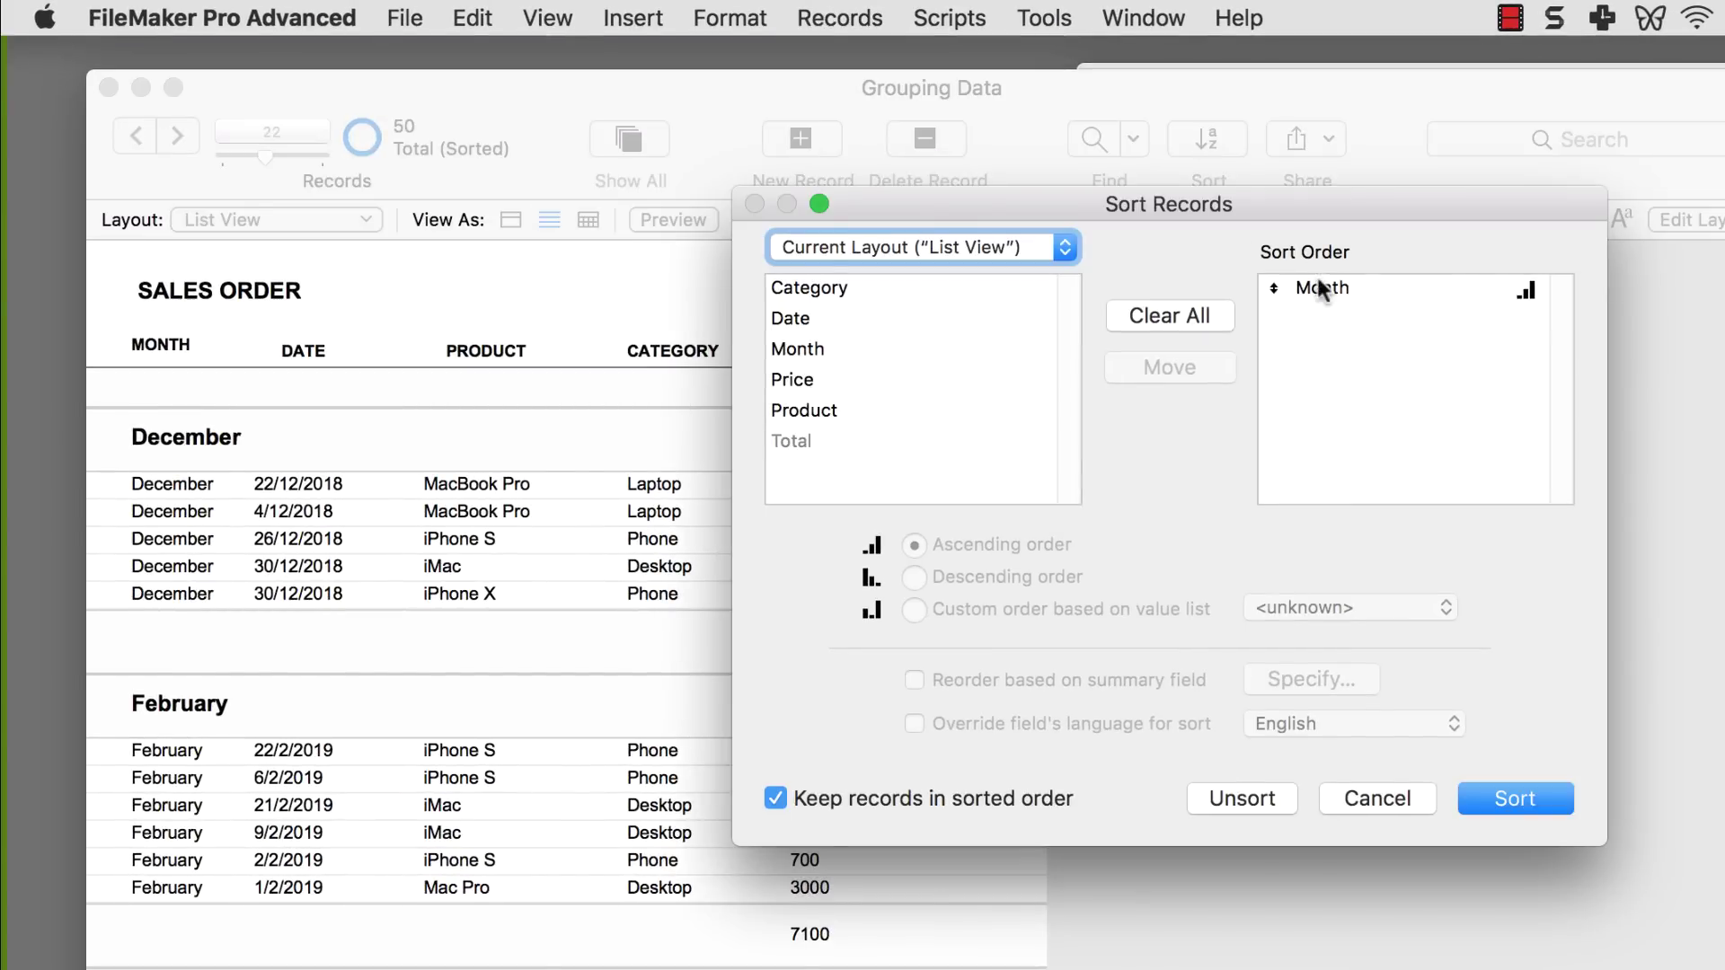
click(1312, 288)
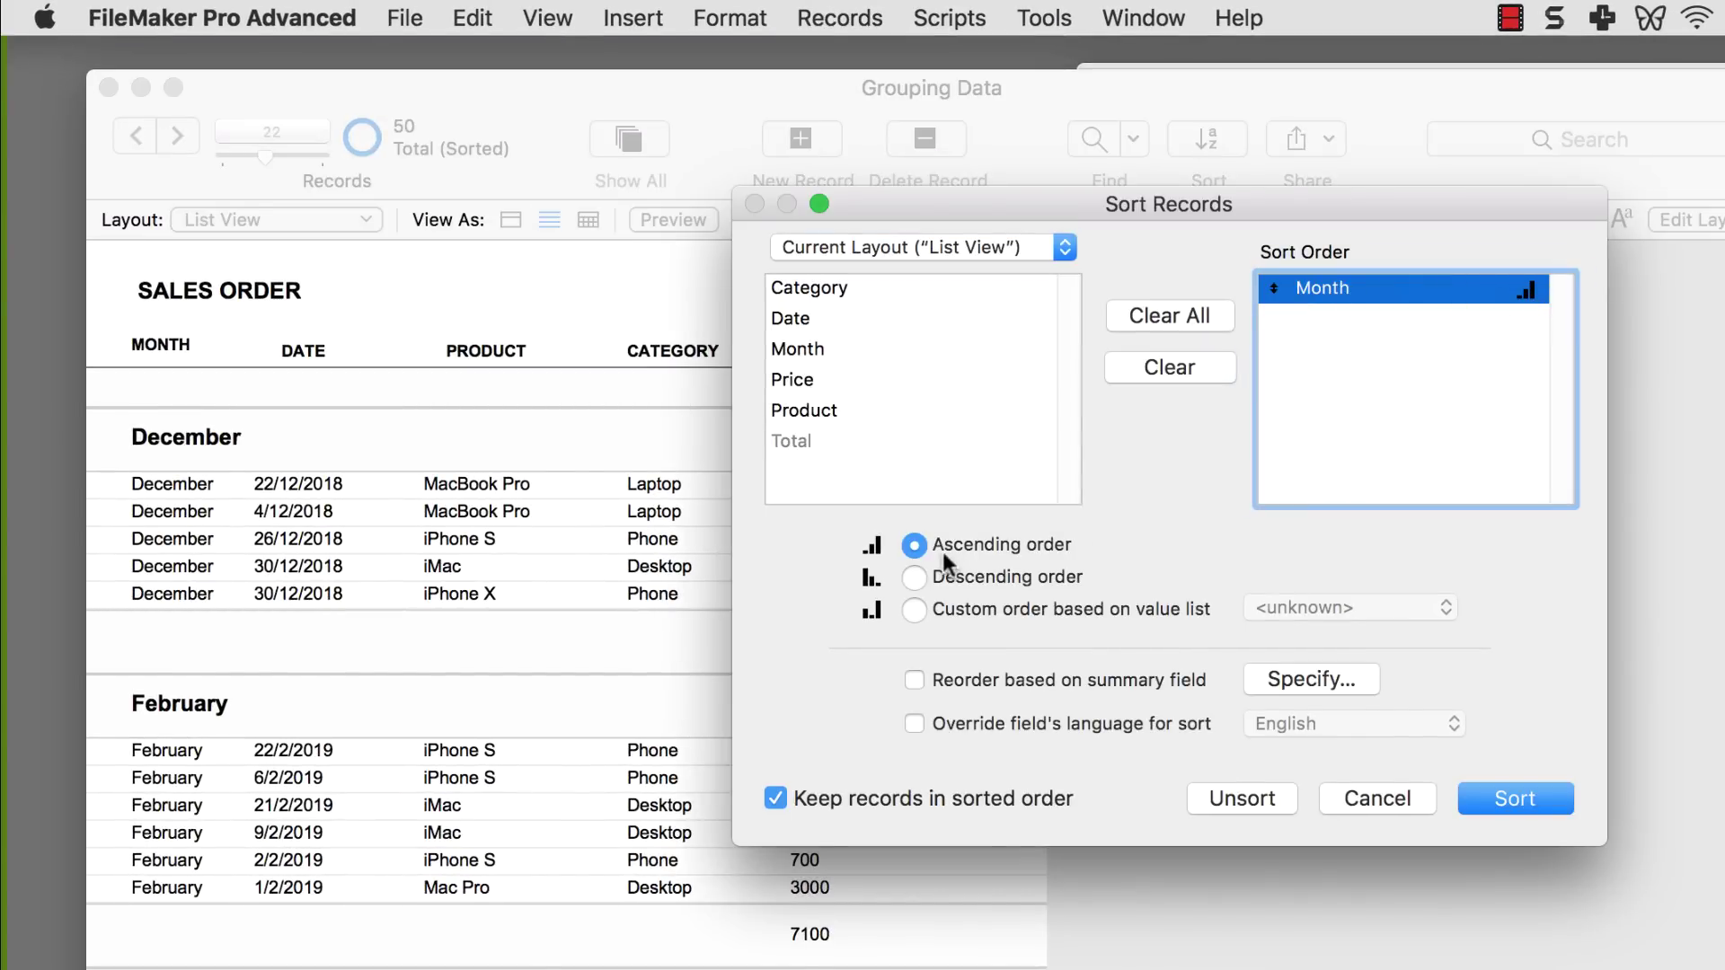
click(1383, 796)
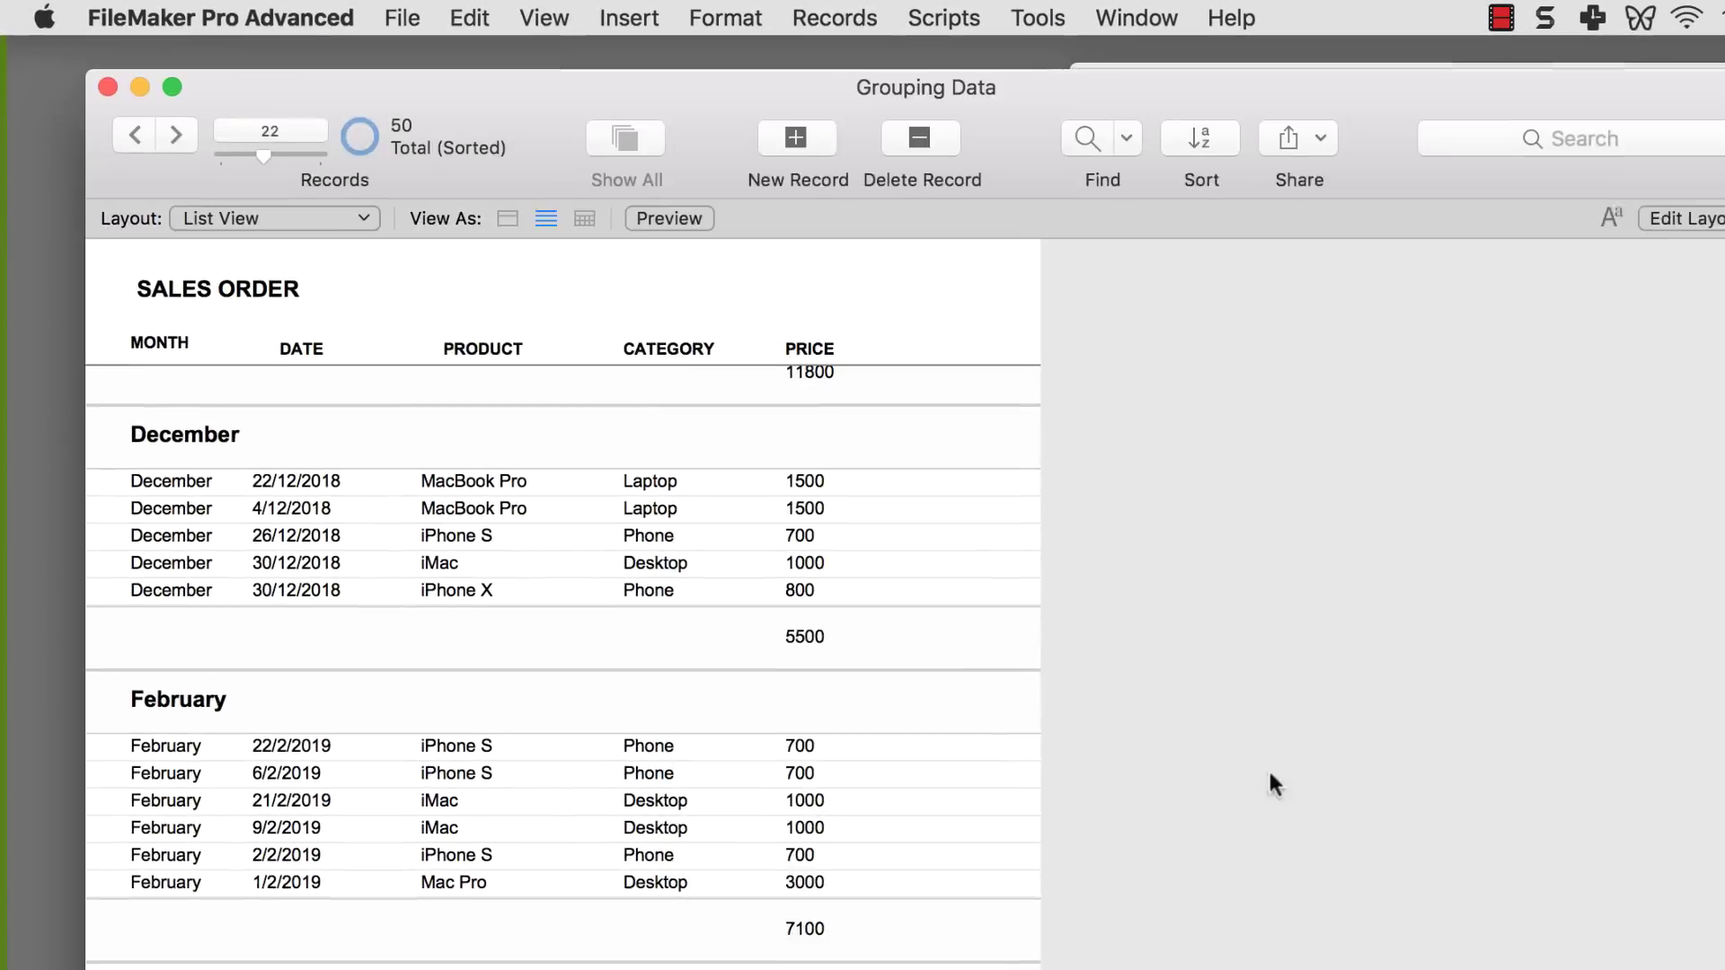
- Review the order in which the month groups appear in the sorted report
scroll(539, 557, up, 3)
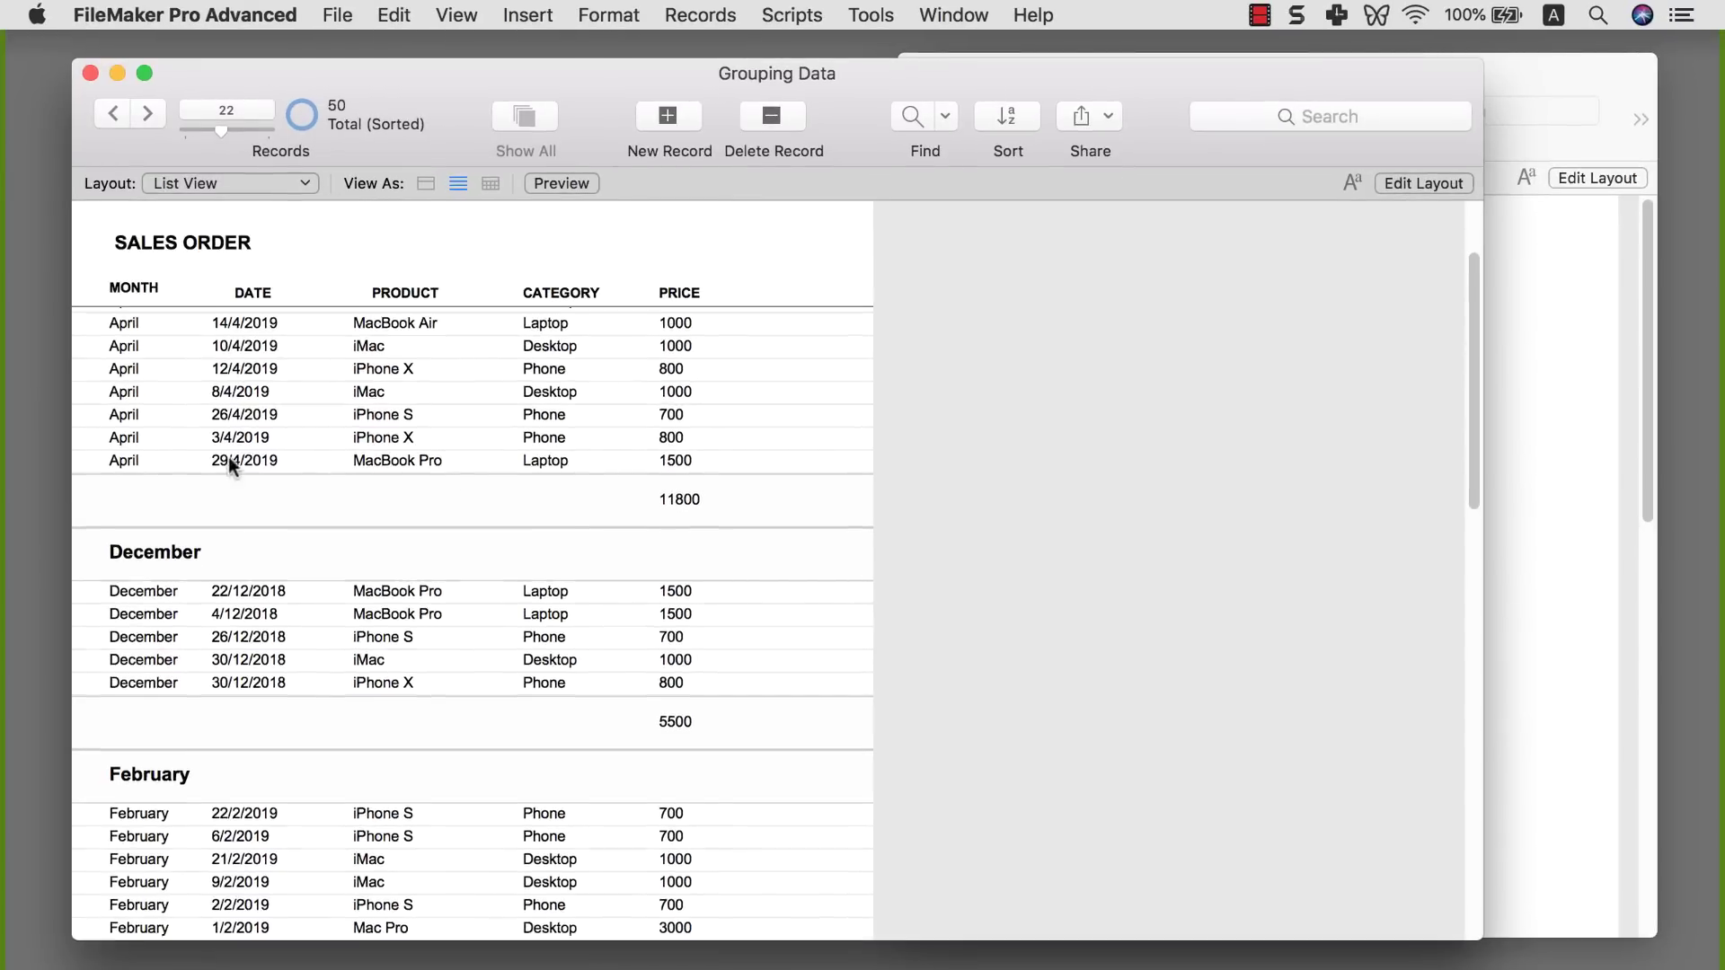
scroll(206, 431, up, 3)
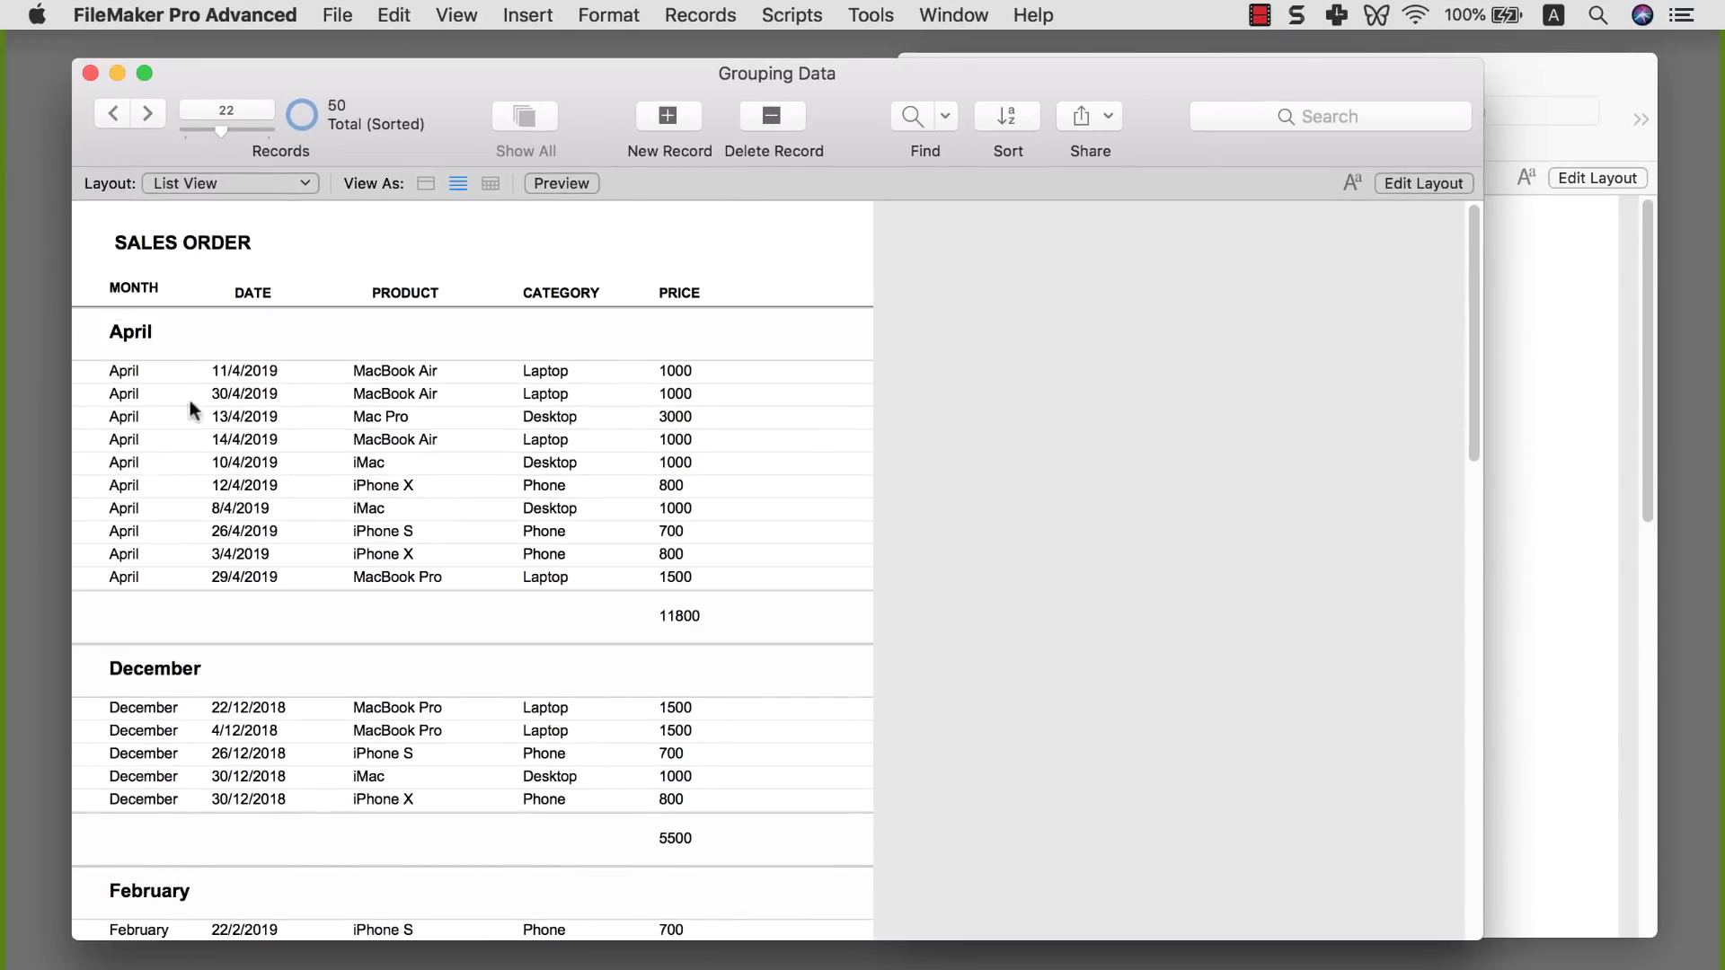
scroll(166, 377, down, 2)
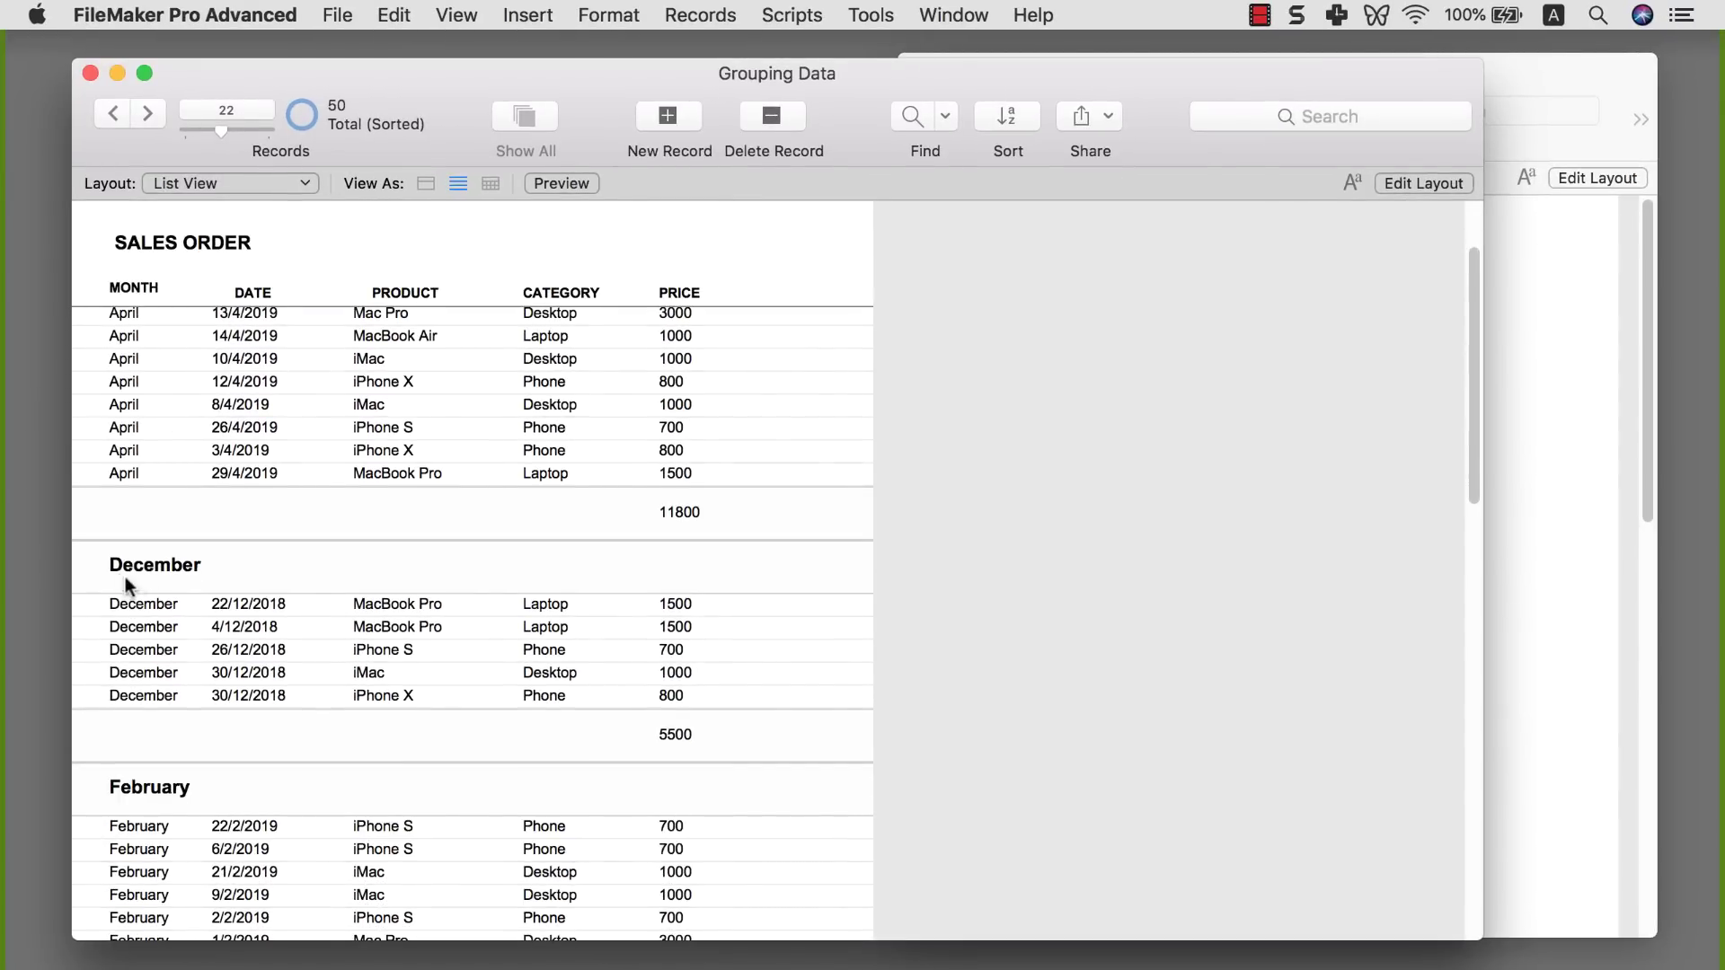
scroll(126, 582, down, 4)
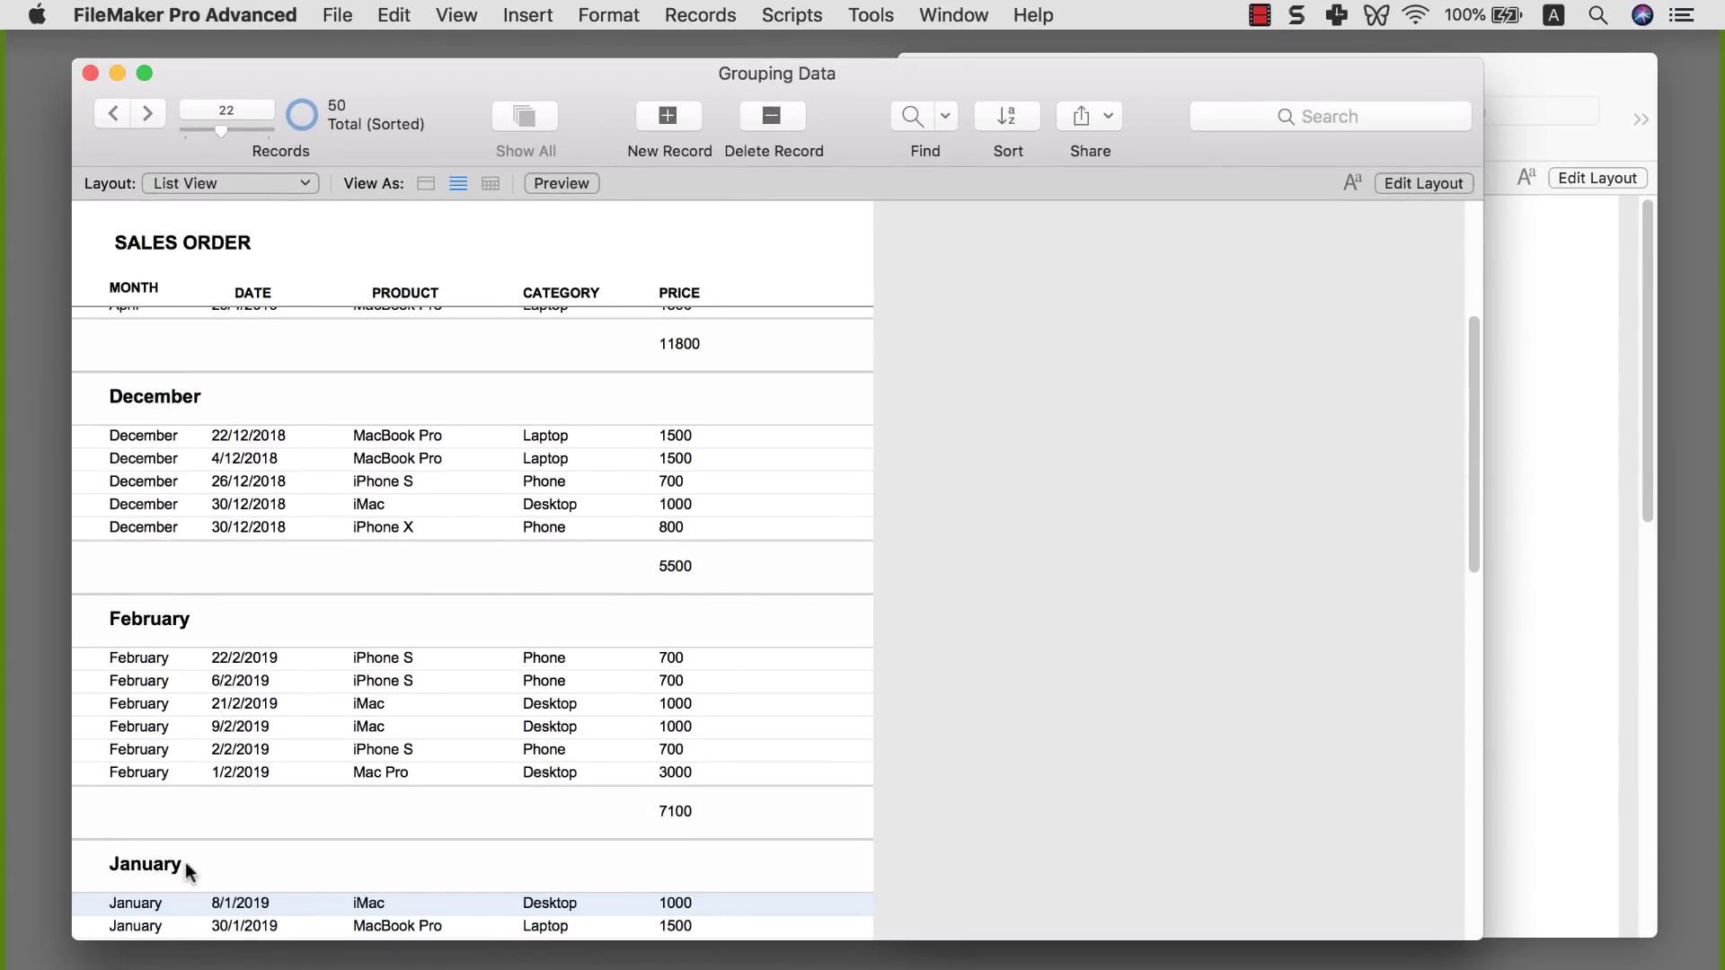
scroll(191, 862, down, 1)
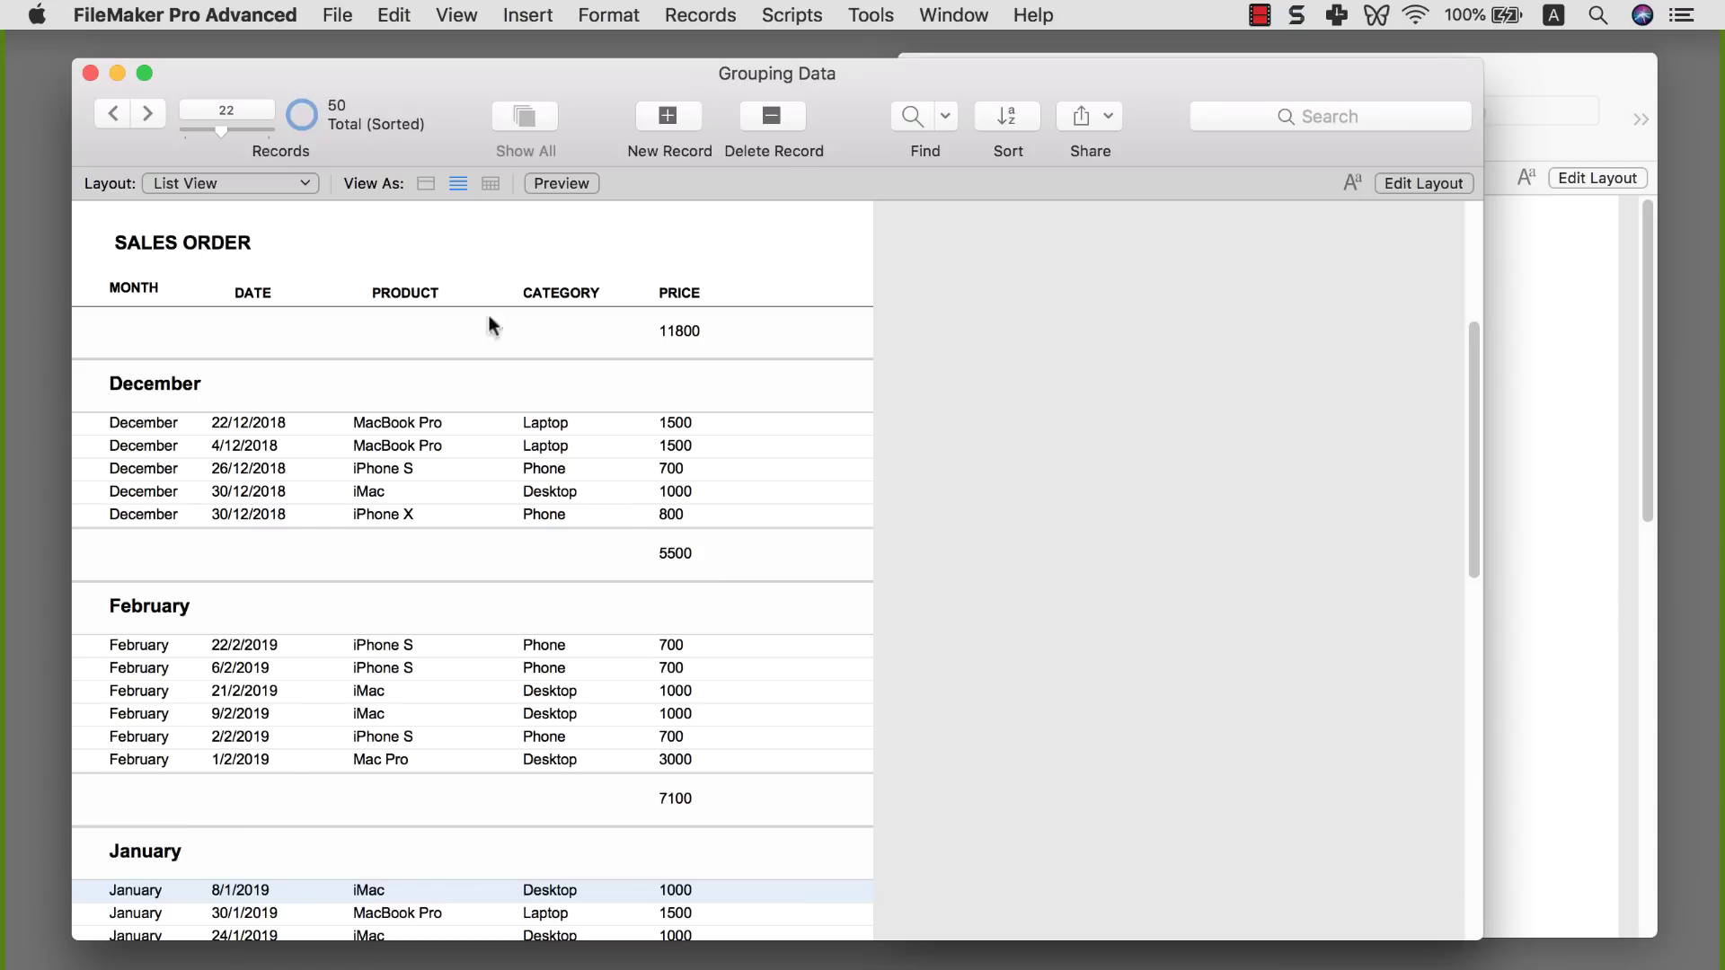
- Open the Month Name value list from the file's value lists and move its dialog clear of the report
click(344, 25)
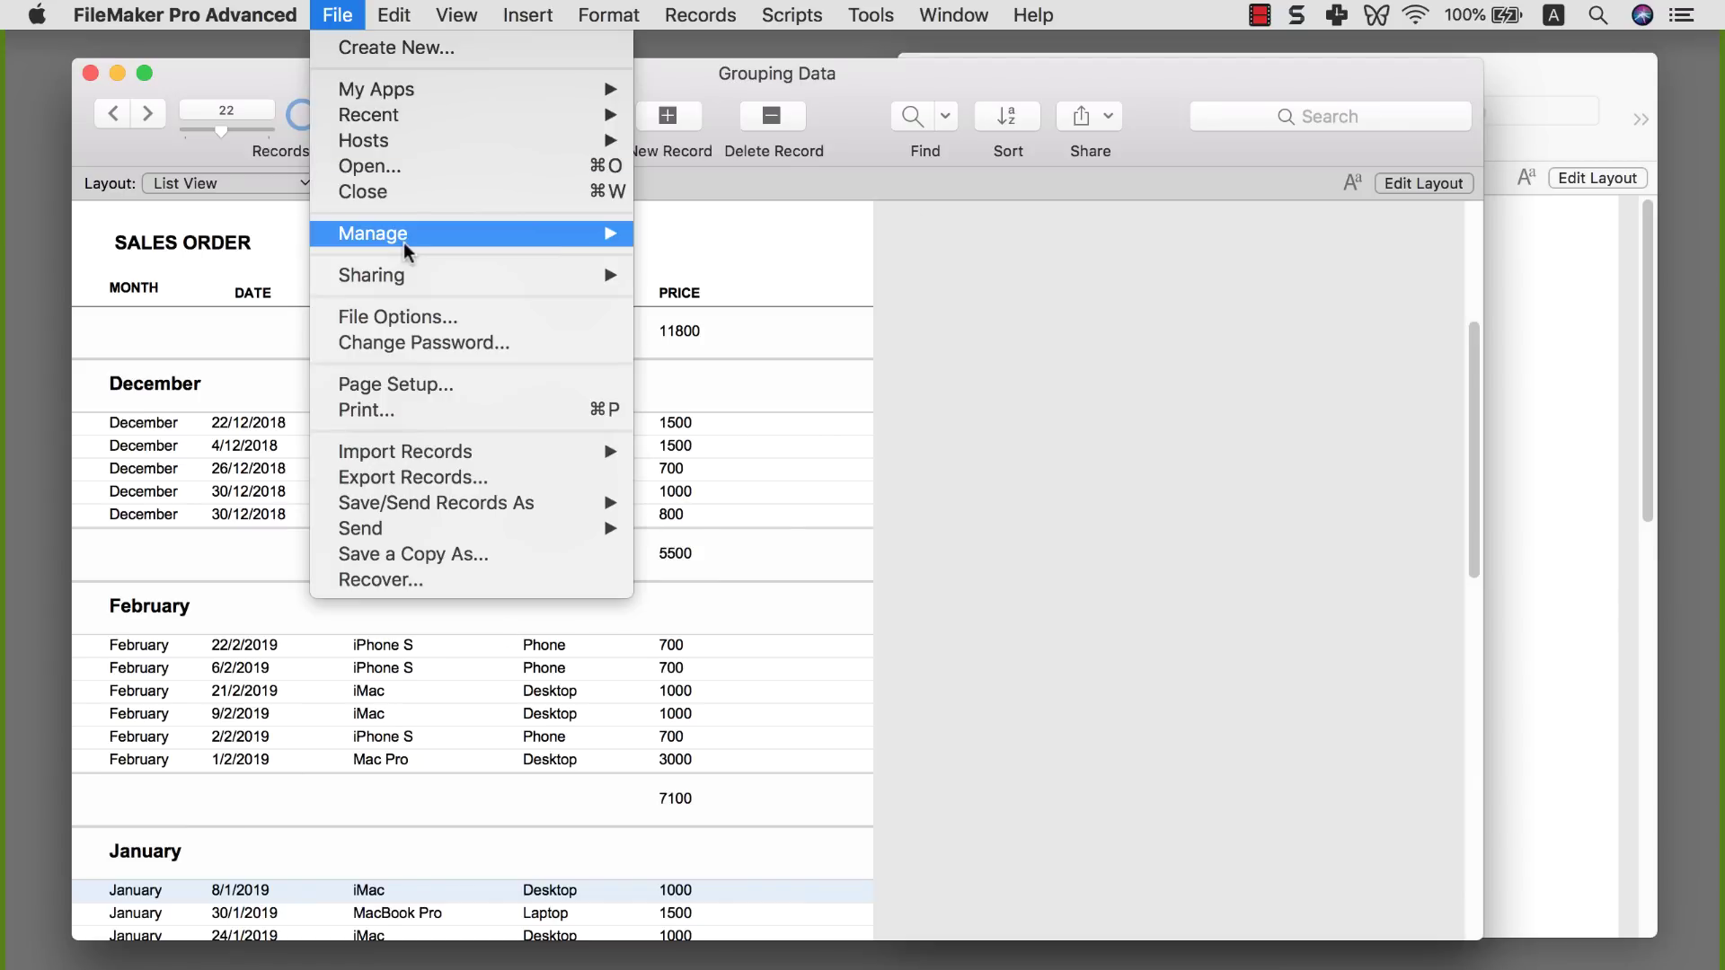
mouse_move(402, 235)
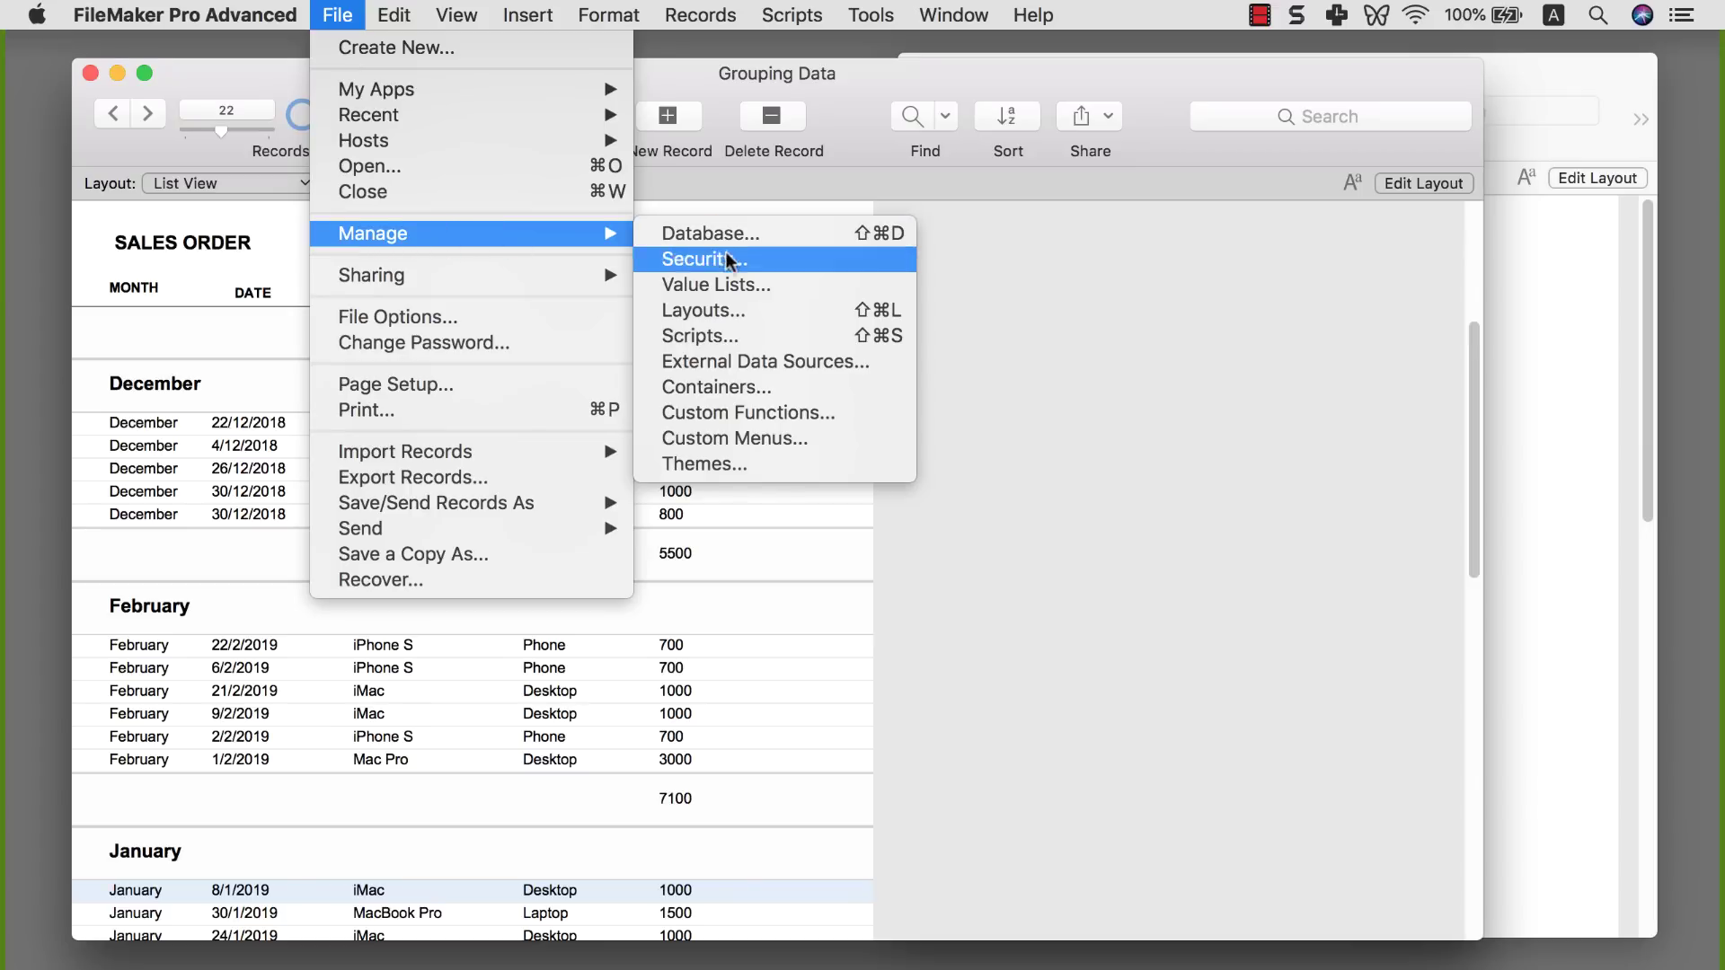
click(730, 284)
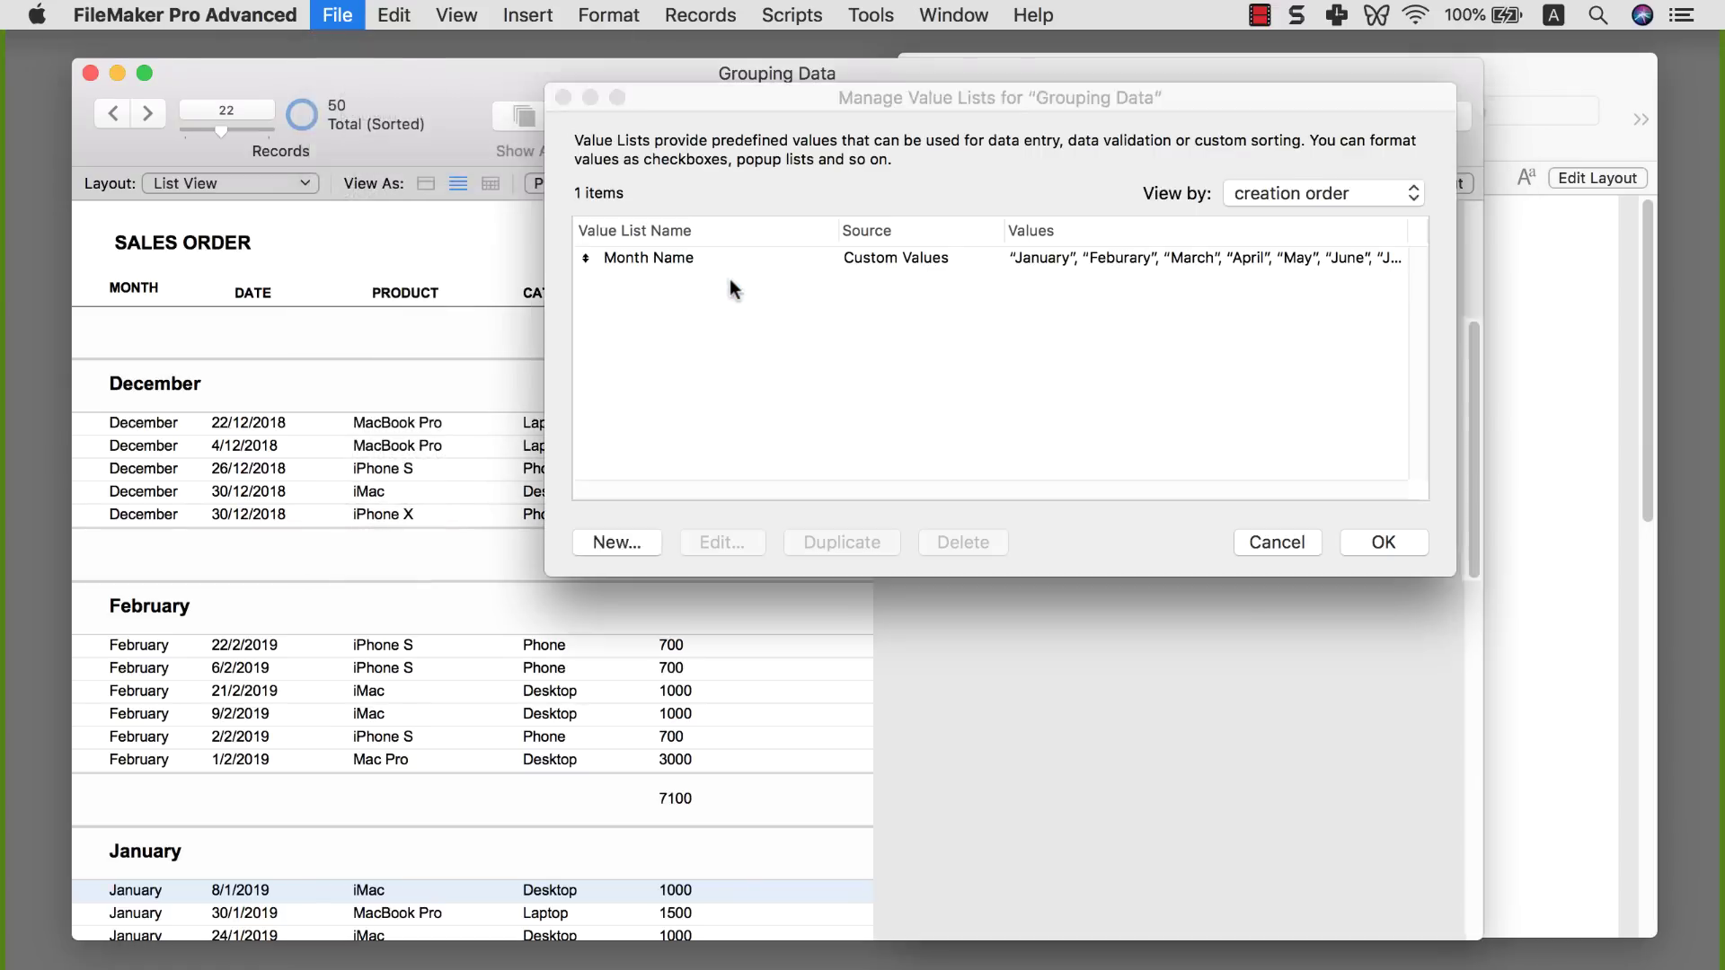
double_click(782, 259)
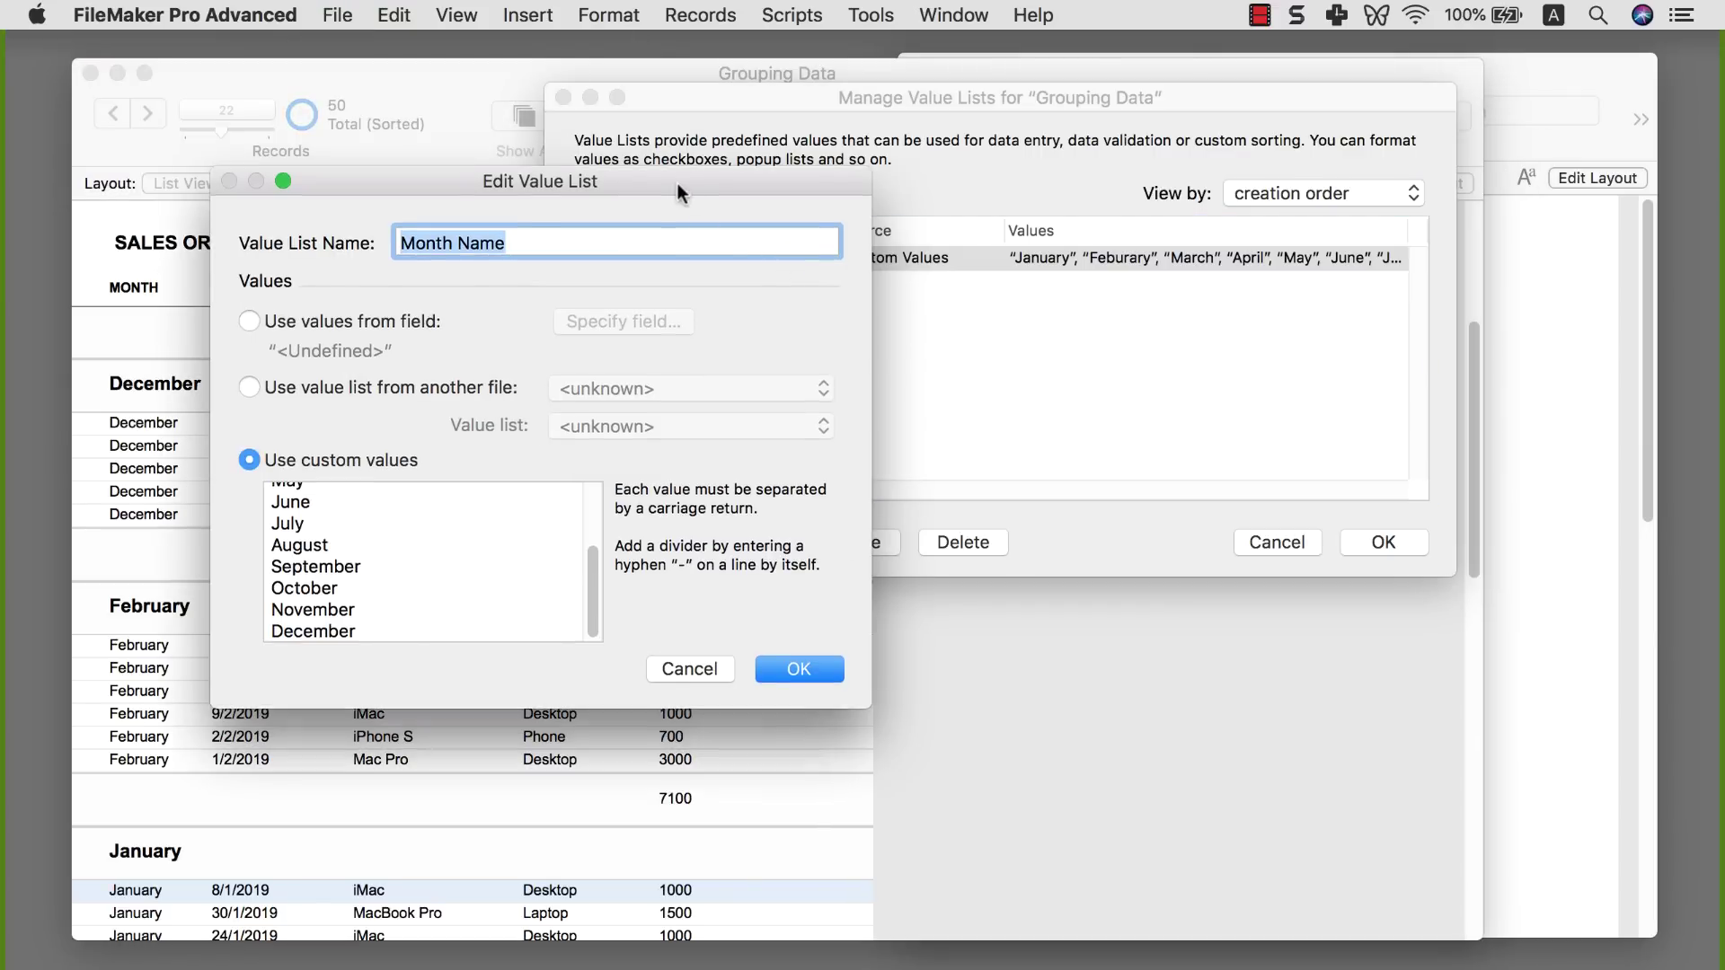
drag(679, 186, 1123, 186)
- Review the Month Name list's custom values from January to December and close the value list dialogs without editing them
drag(1036, 604, 1029, 525)
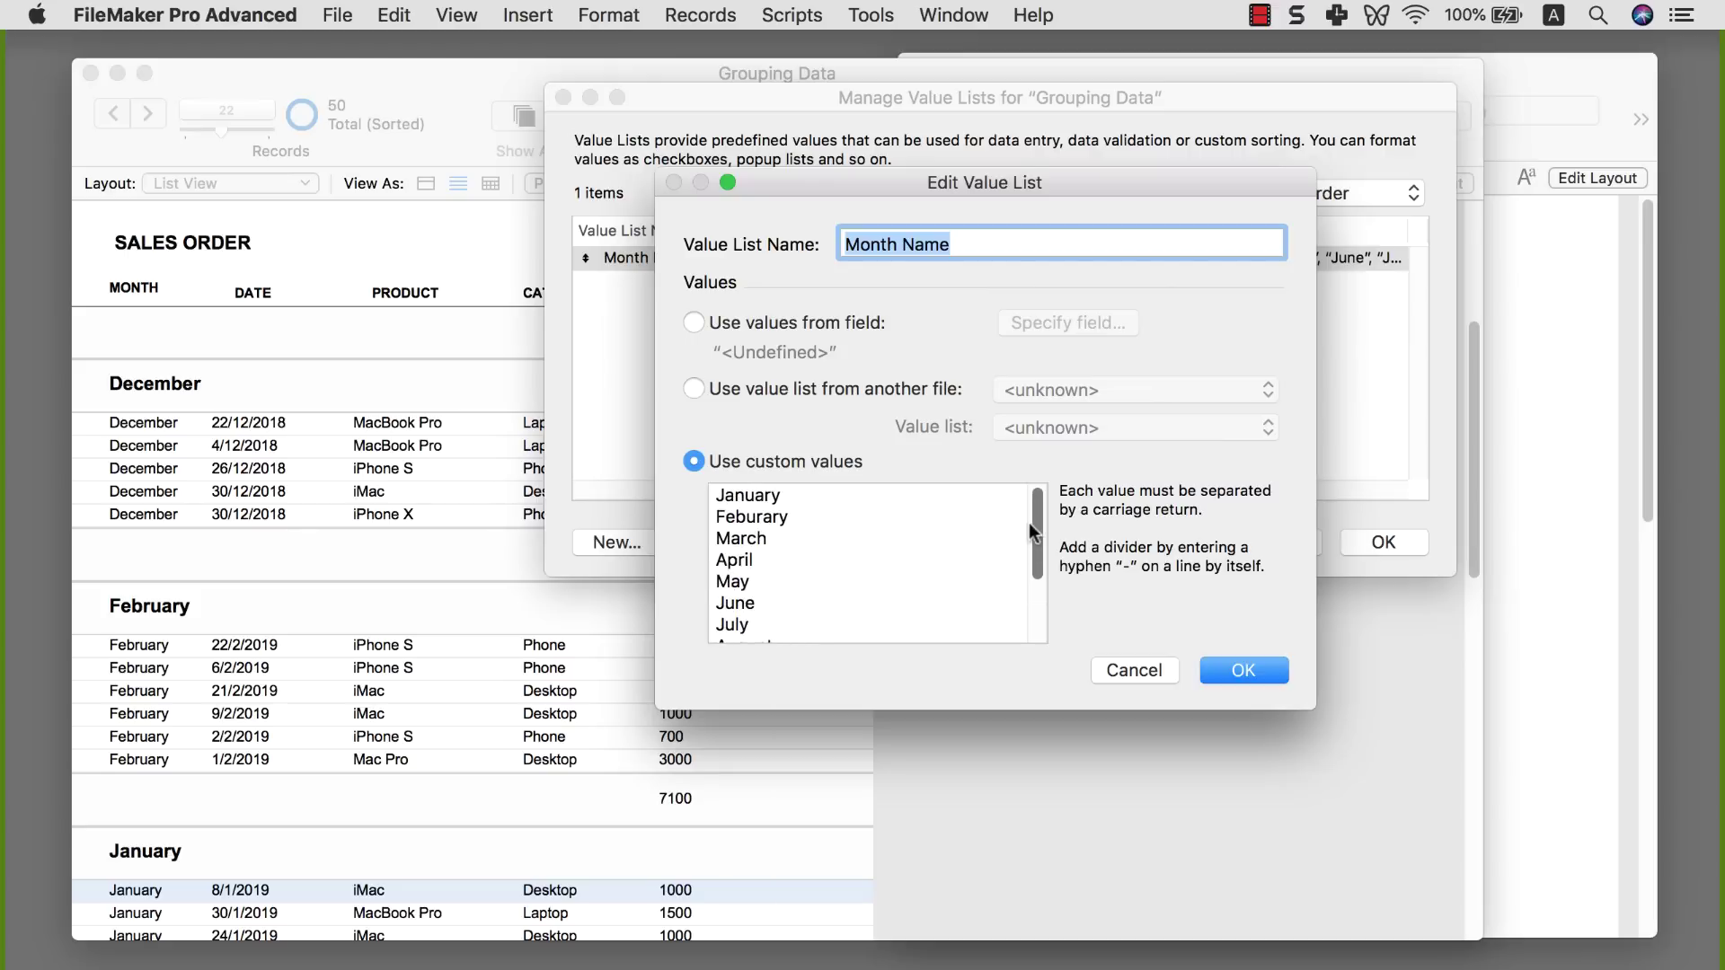
scroll(1029, 526, down, 2)
scroll(1029, 526, up, 2)
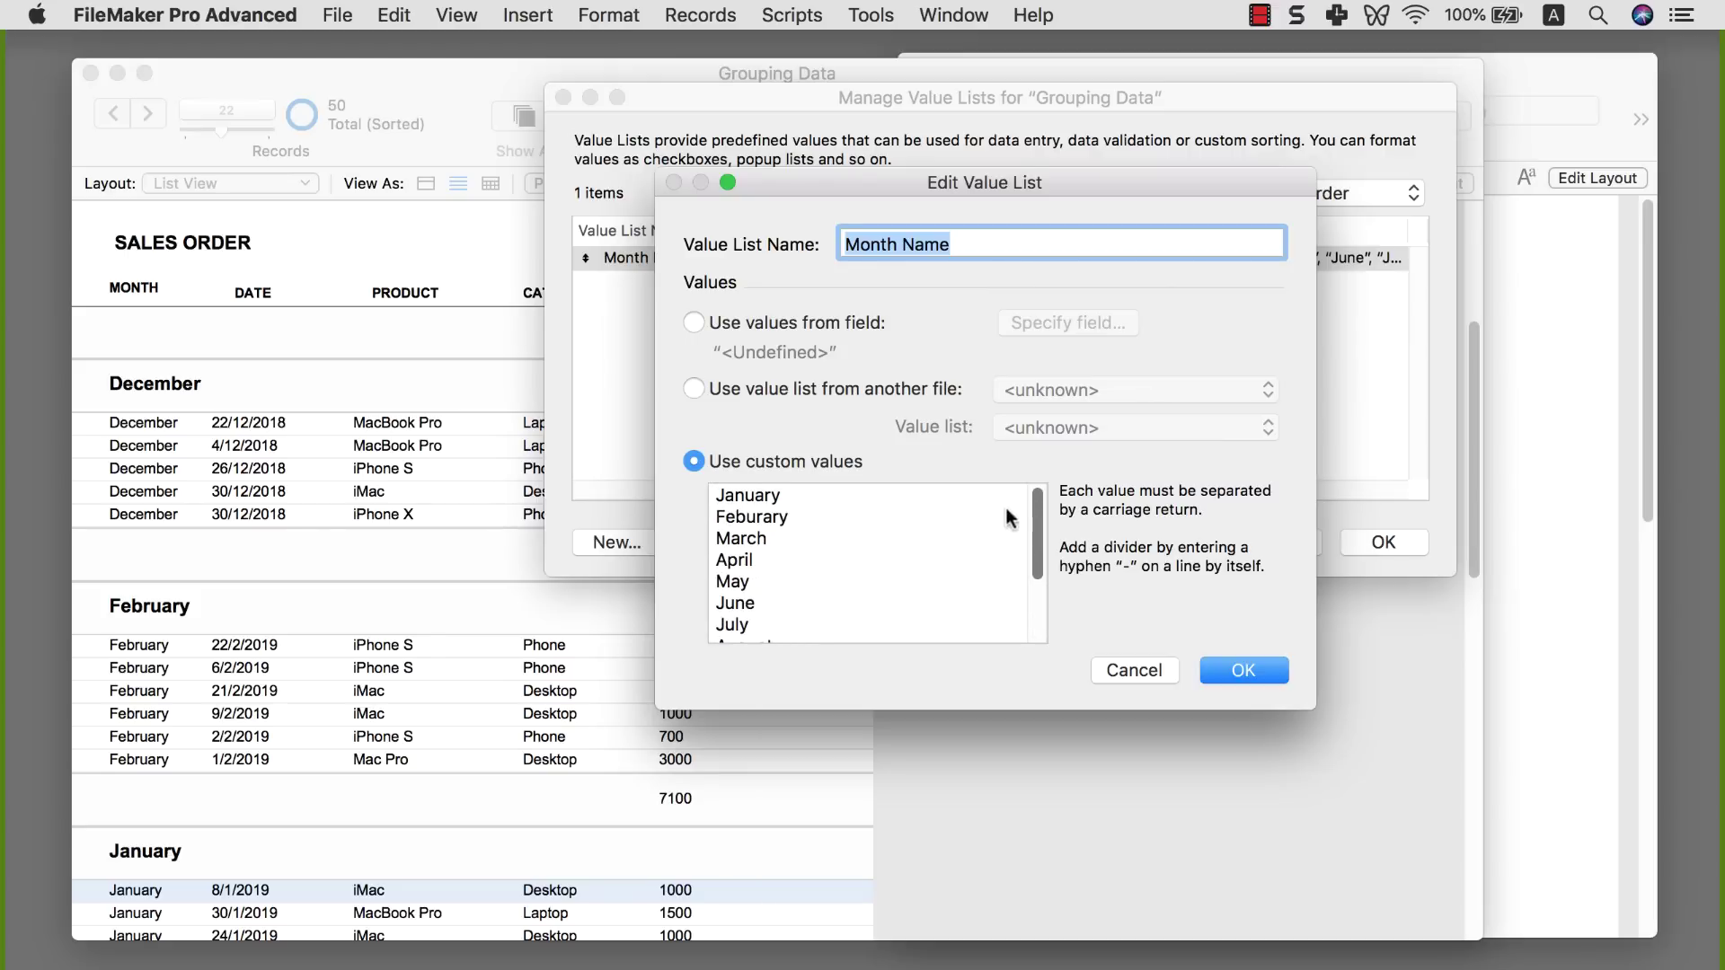
click(770, 499)
key(super+a)
scroll(746, 566, down, 3)
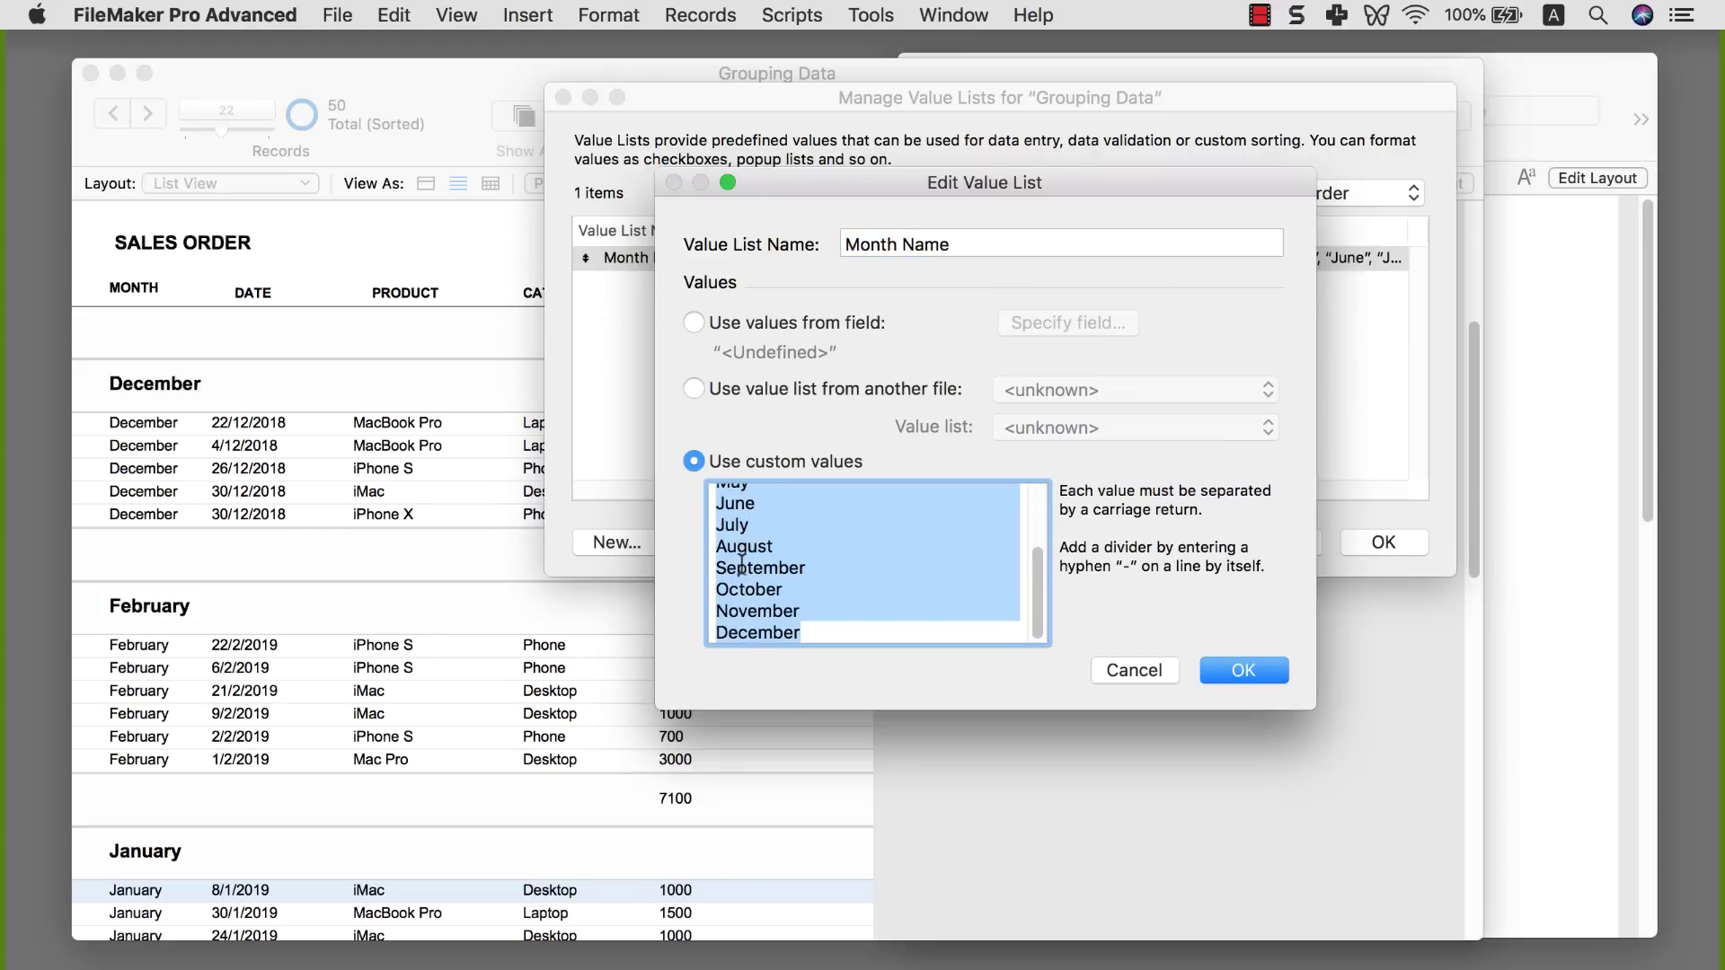
click(804, 635)
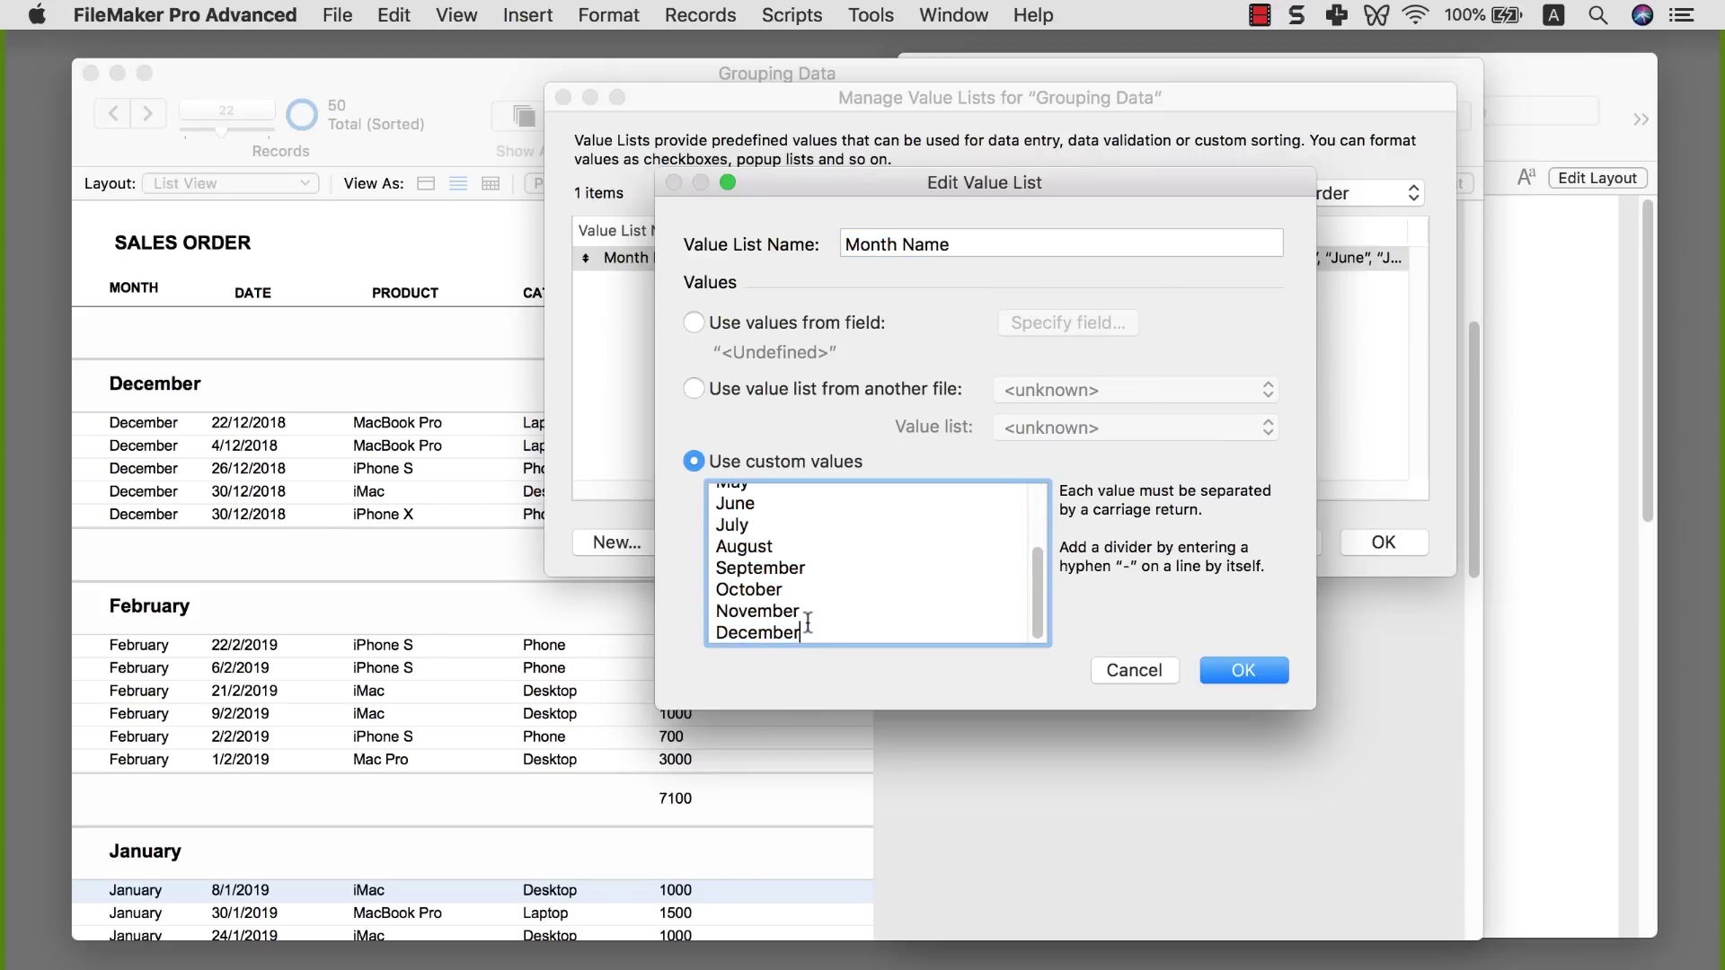
click(1257, 673)
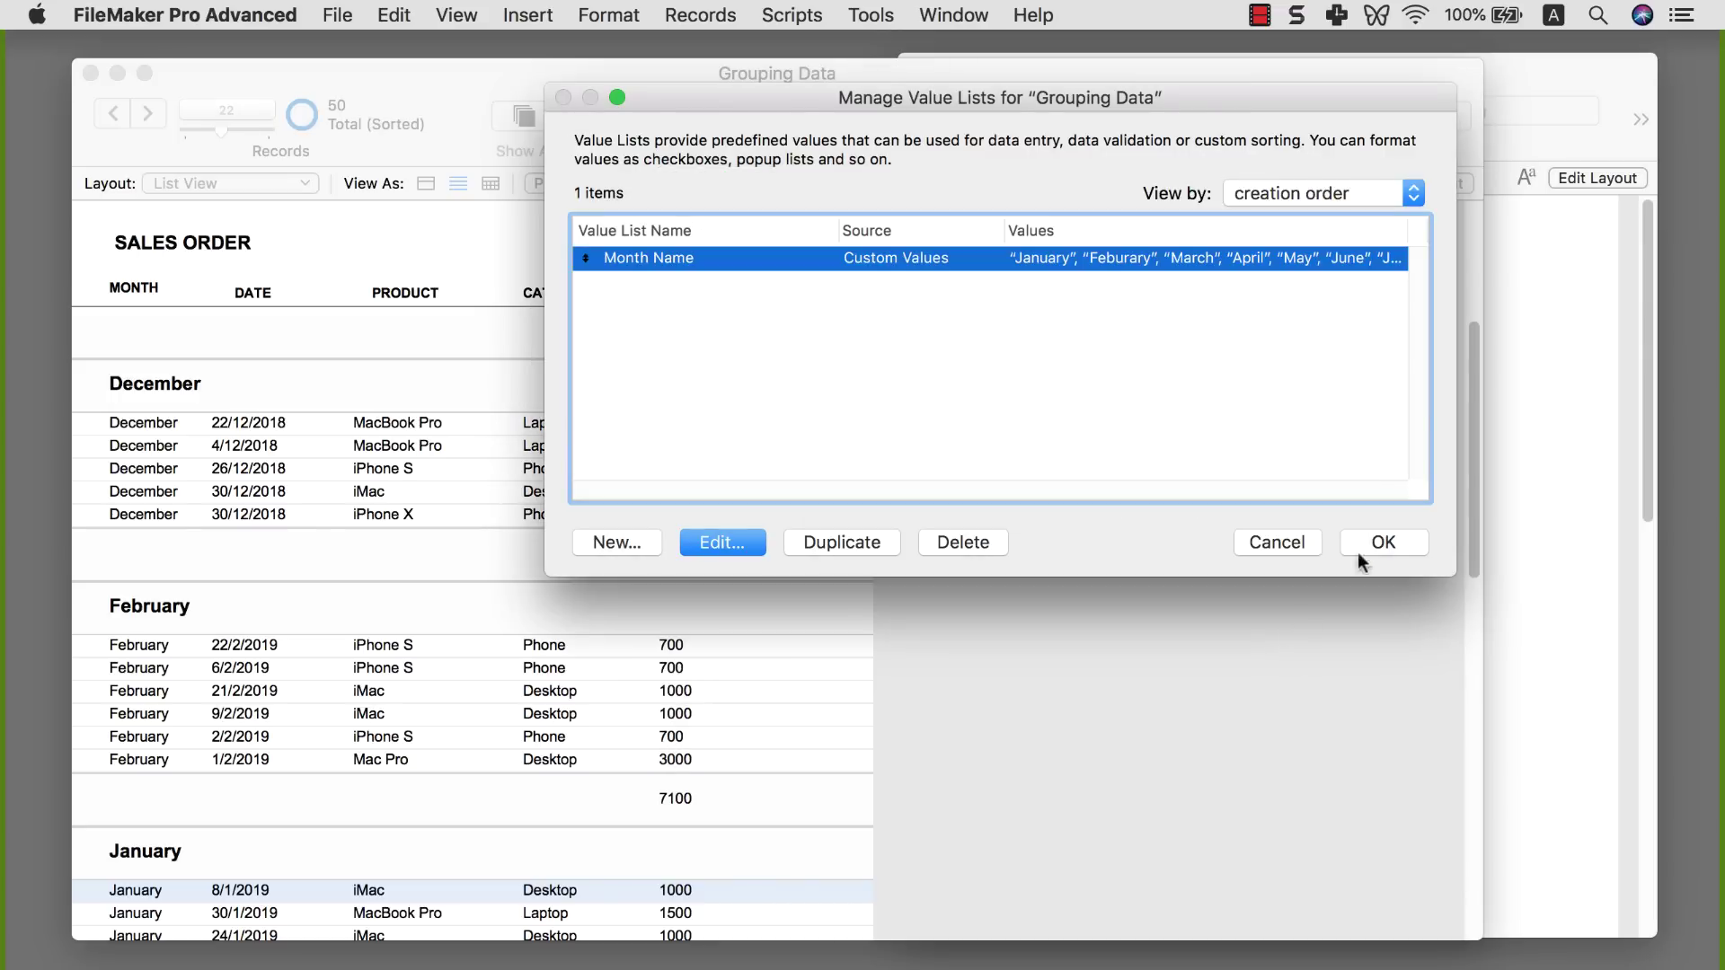
click(1365, 539)
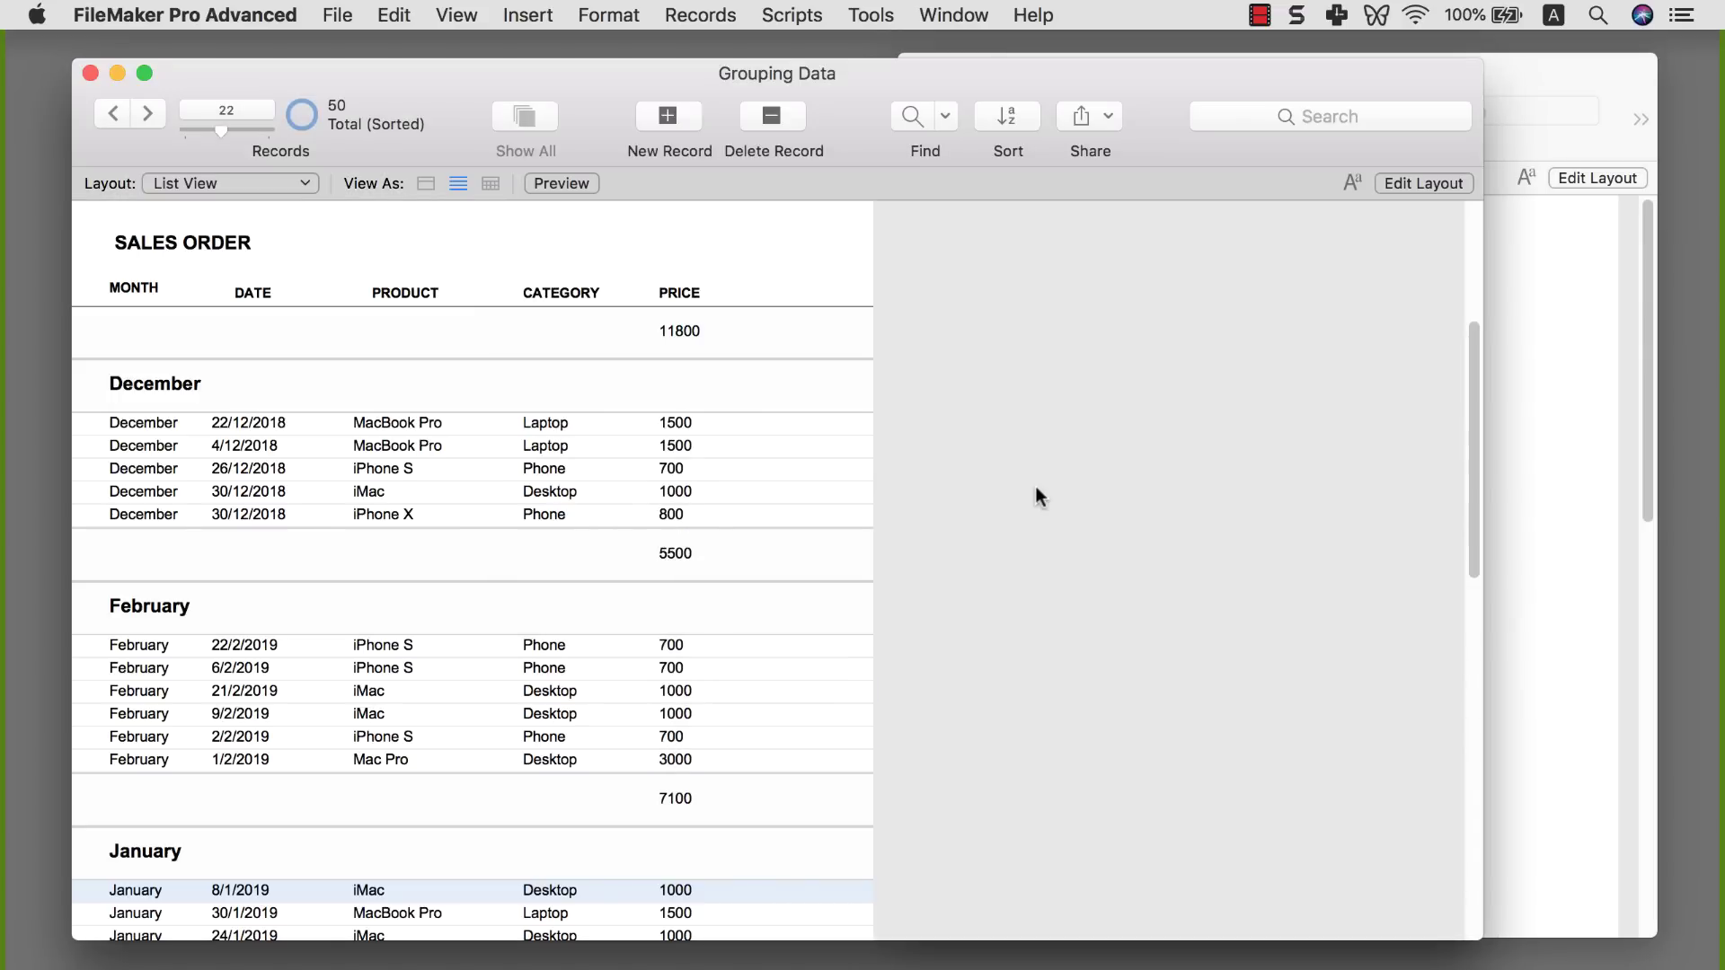
- Sort the records by Month in a custom order based on the Month Name value list
key(super+s)
click(1110, 241)
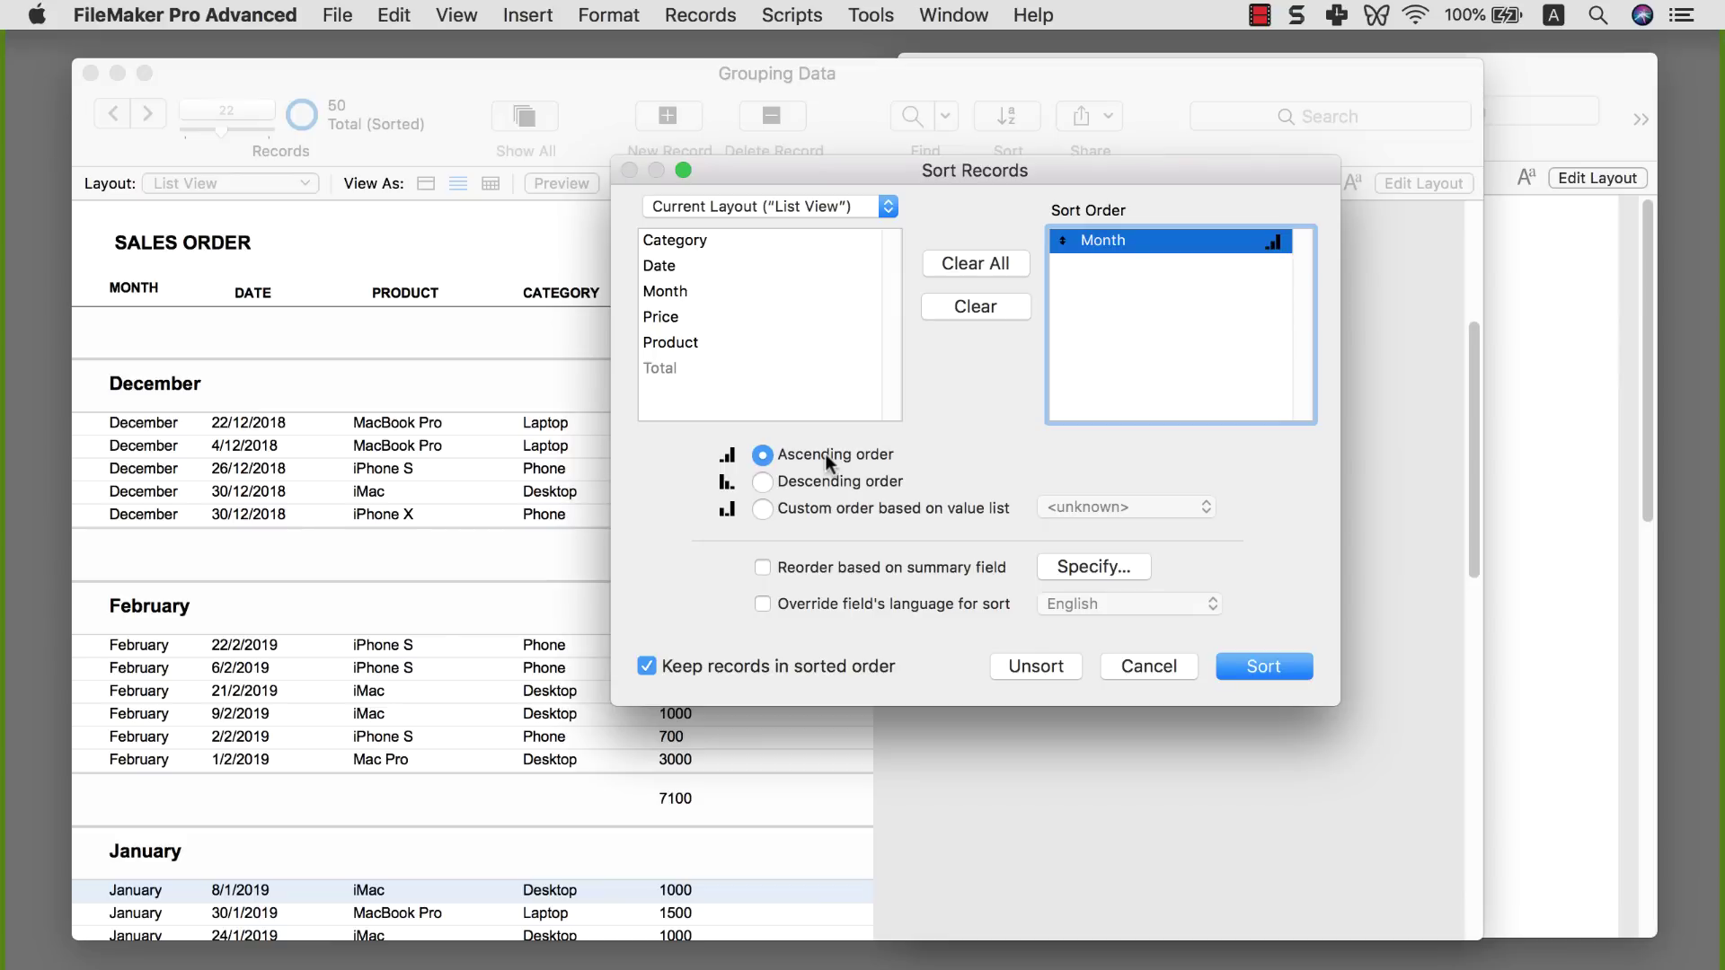
click(762, 508)
click(1152, 506)
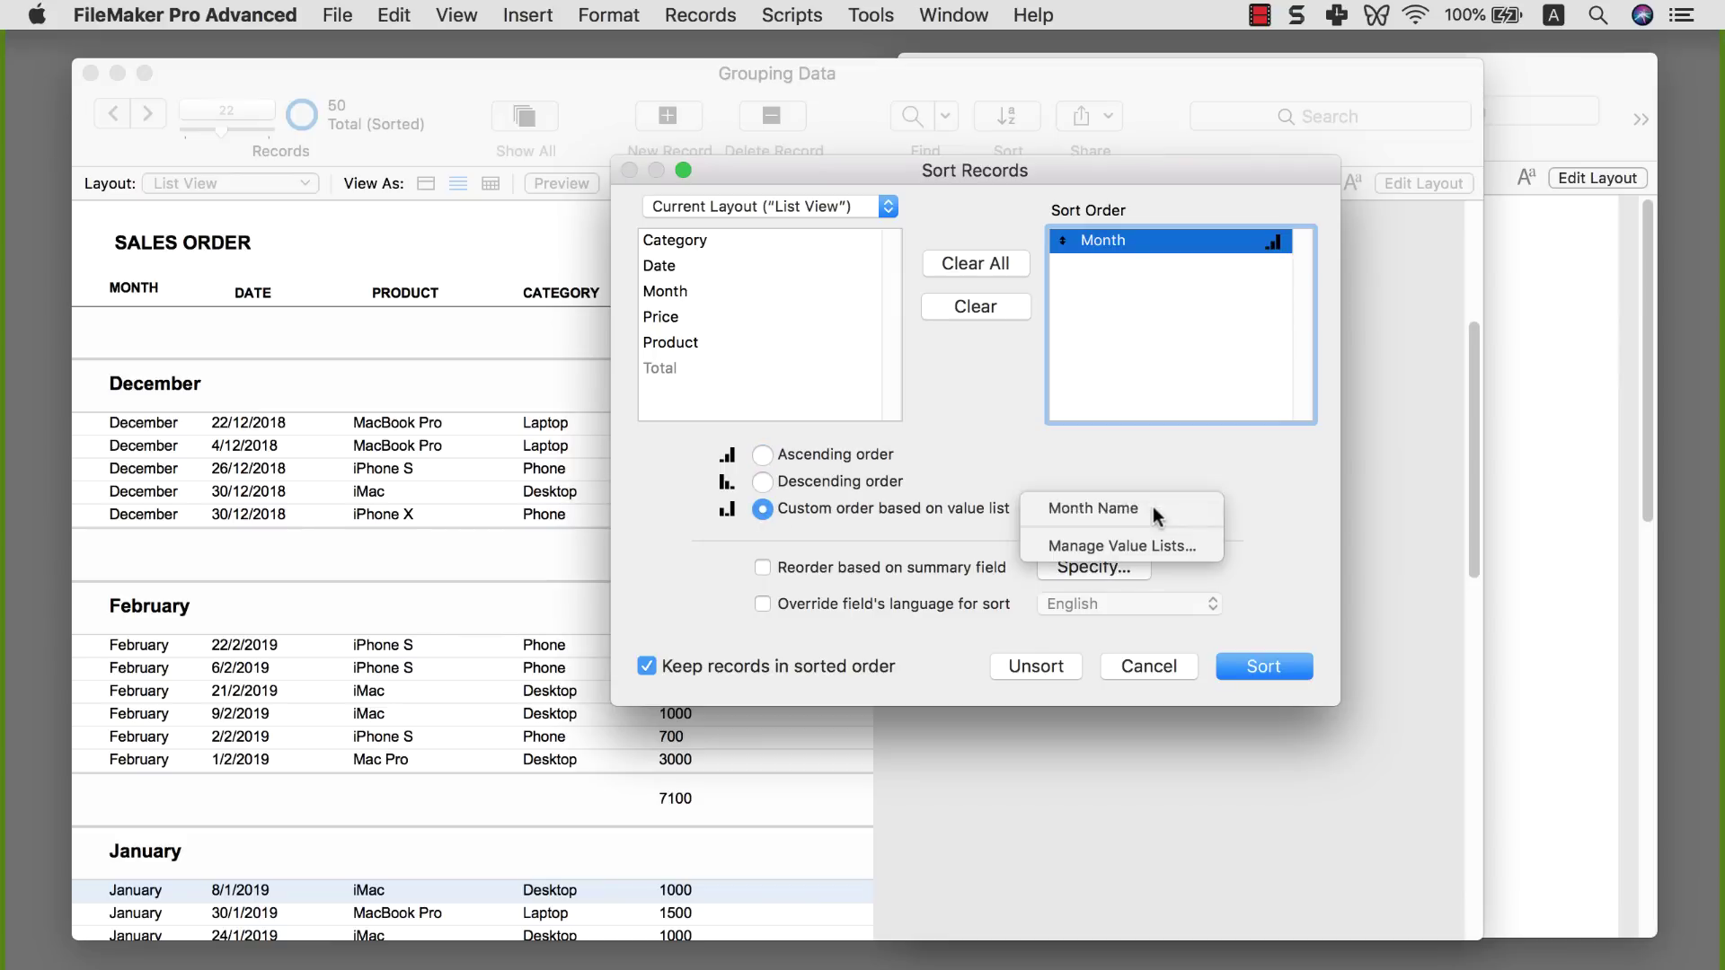
click(1131, 509)
click(1257, 663)
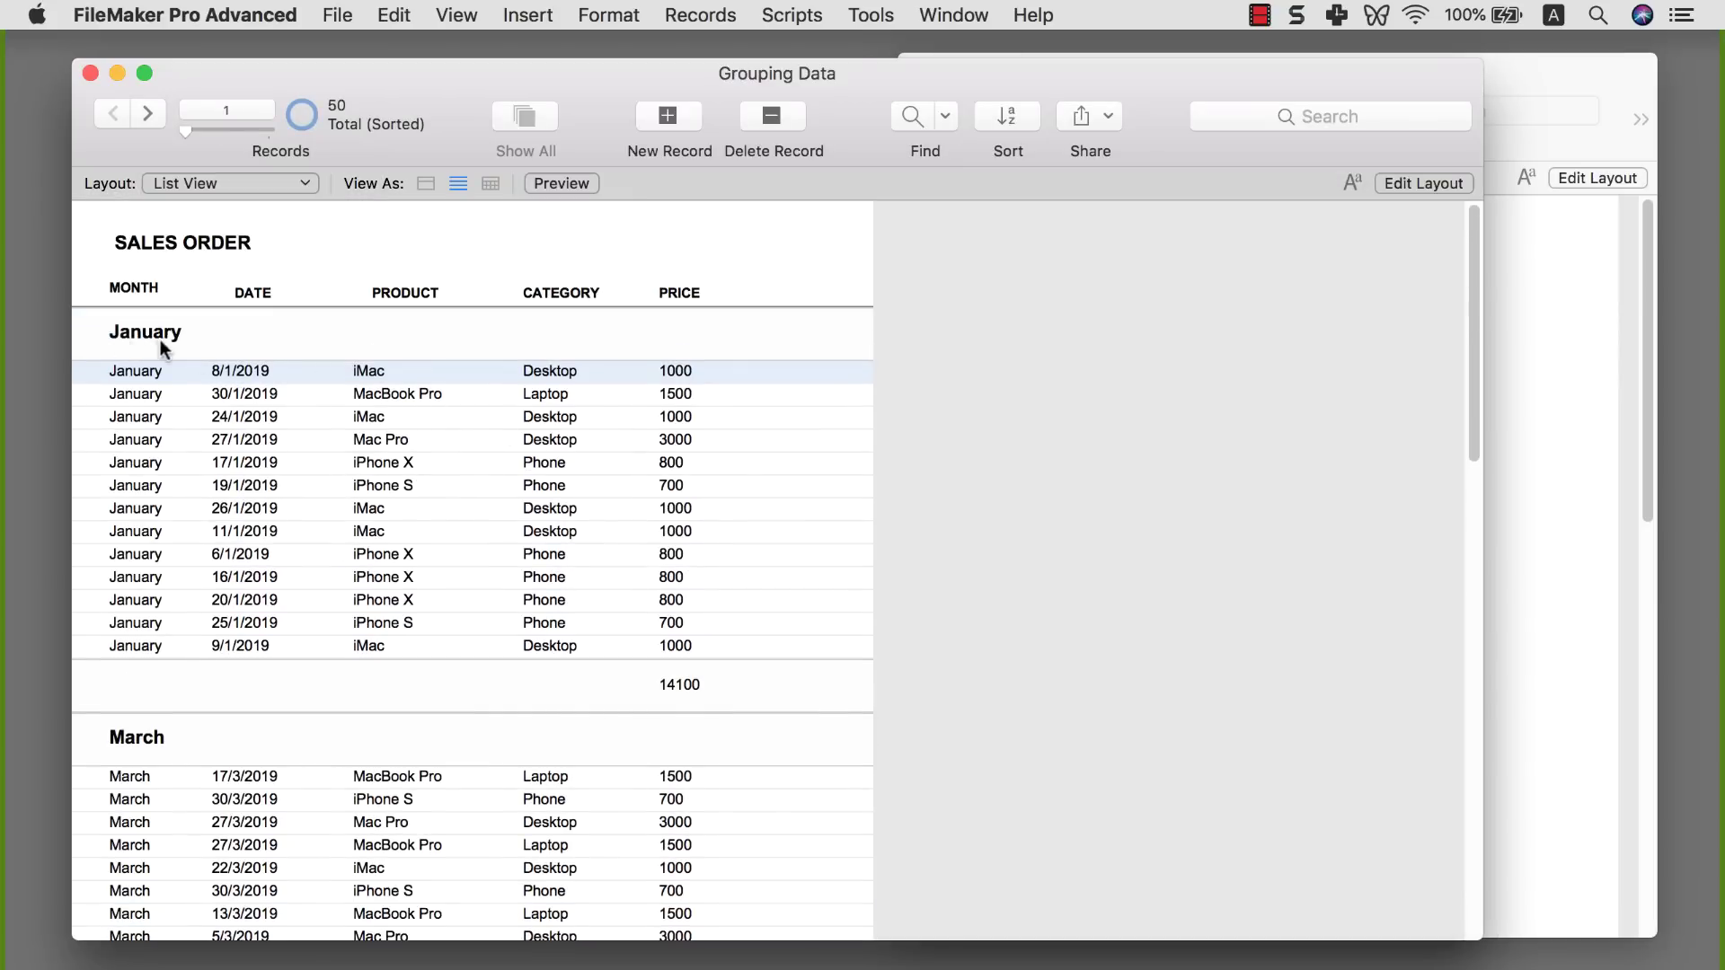
- Check the new order of the month groups through the re-sorted report and return to its beginning
scroll(115, 599, down, 5)
scroll(187, 532, down, 4)
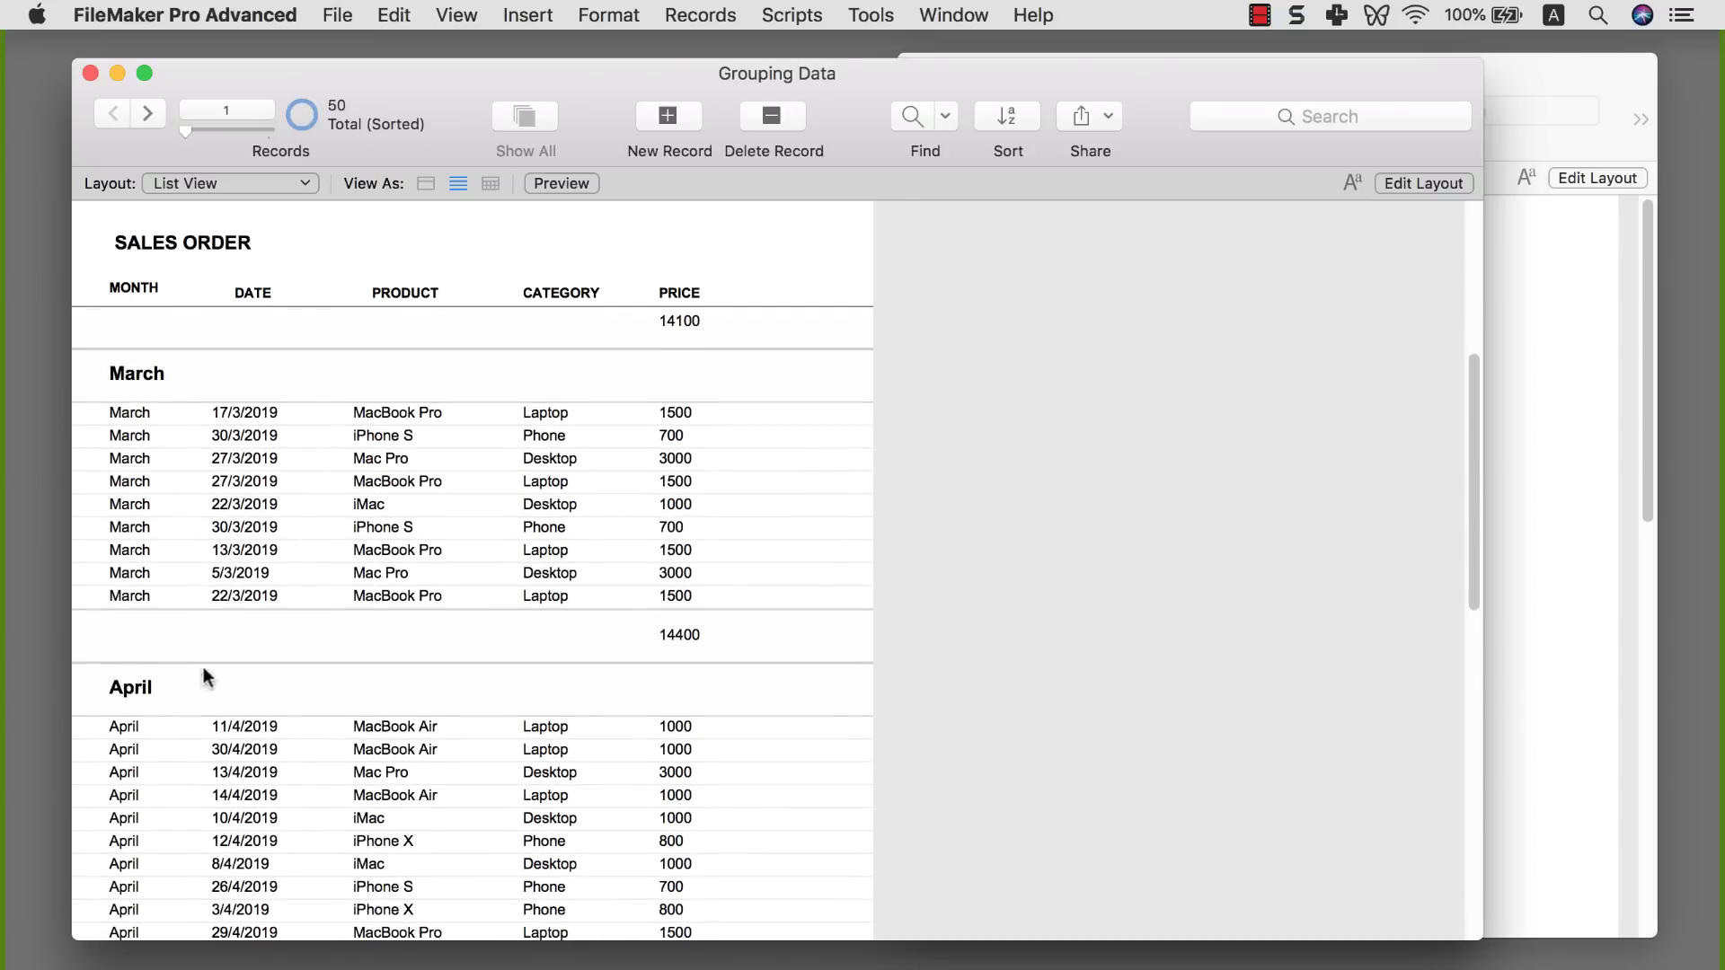
scroll(169, 690, down, 3)
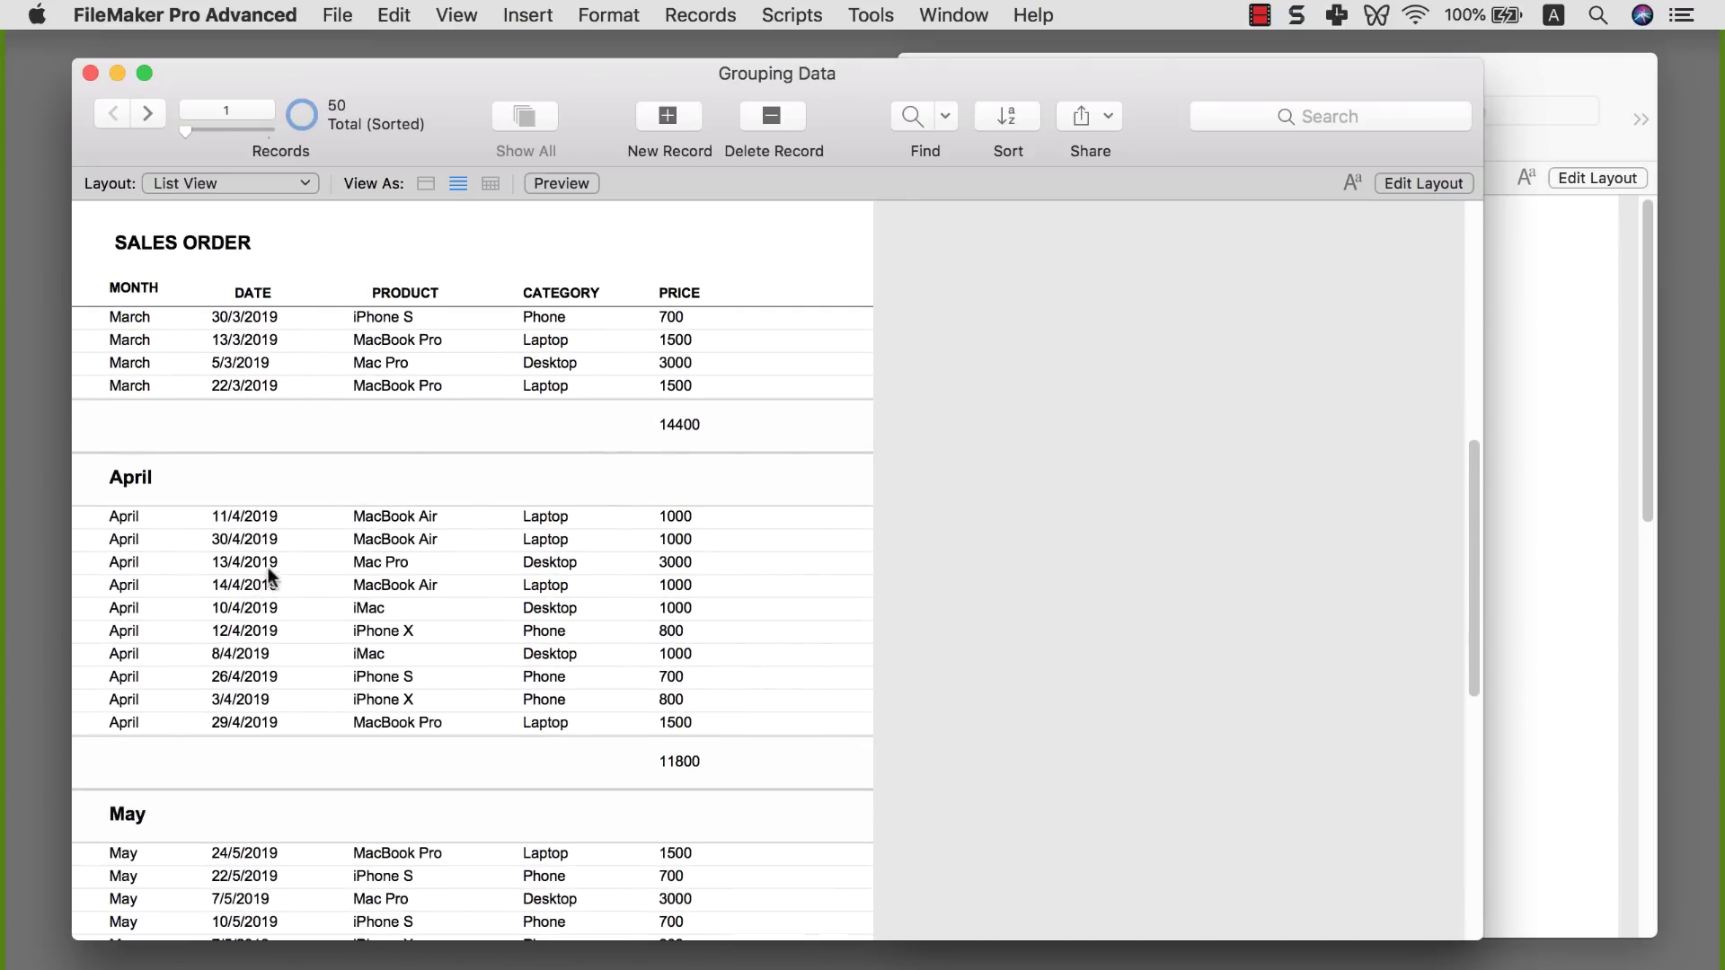
scroll(327, 495, up, 5)
scroll(327, 502, up, 3)
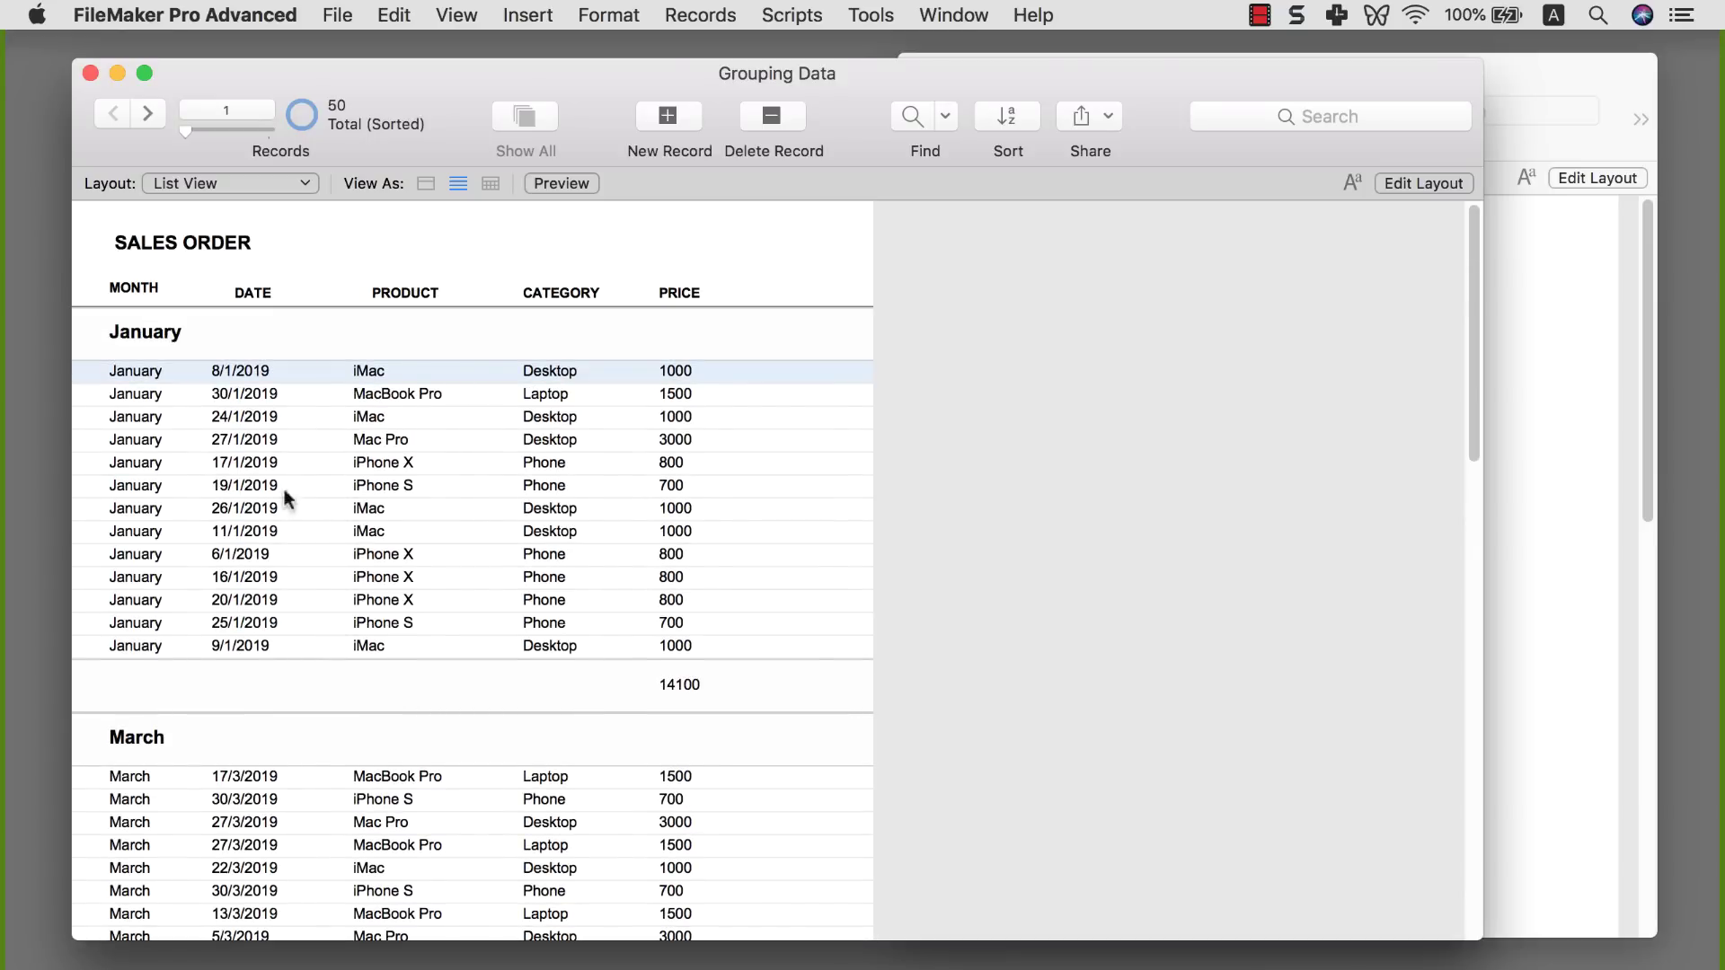
- Show the After sample report in Layout mode for reference and return to the Grouping Data window
click(1522, 320)
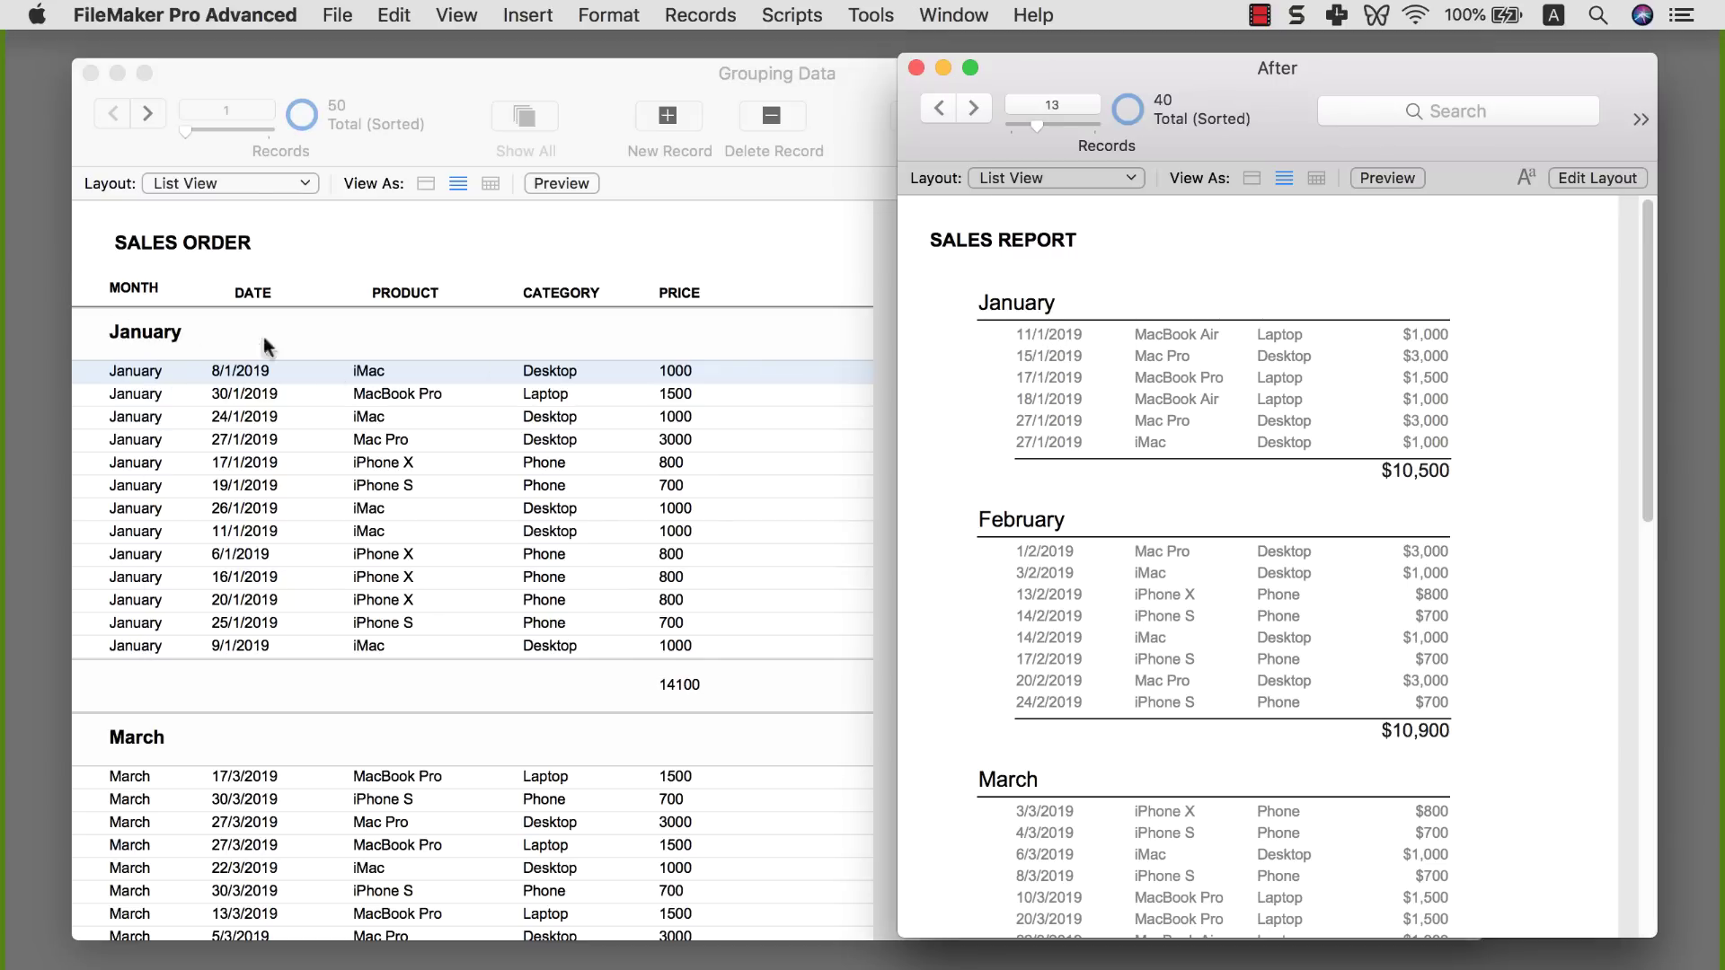
key(super+l)
click(300, 336)
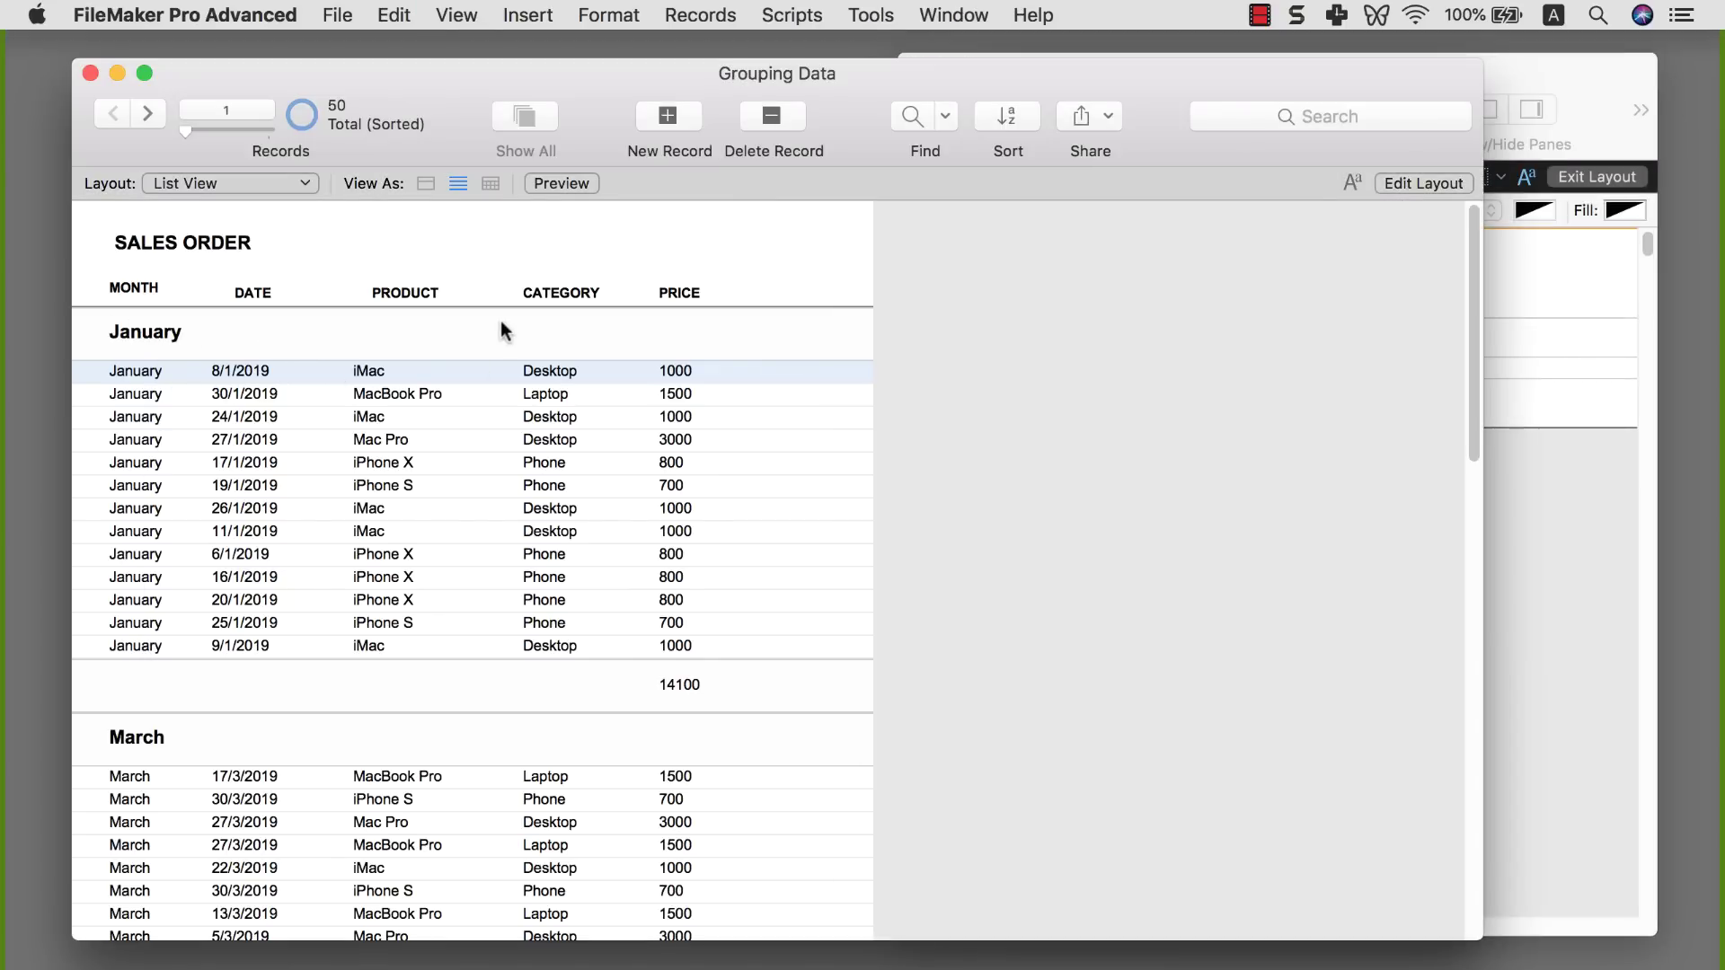
- In Layout mode, indent the body's Month, Date and Product fields and shorten the leading sub-summary around the Month heading
key(super+l)
drag(578, 436, 143, 376)
click(169, 386)
click(169, 359)
click(167, 361)
- Align the SALES ORDER title and column labels in the header and move the Total field up in the trailing sub-summary
drag(158, 322, 575, 276)
click(610, 269)
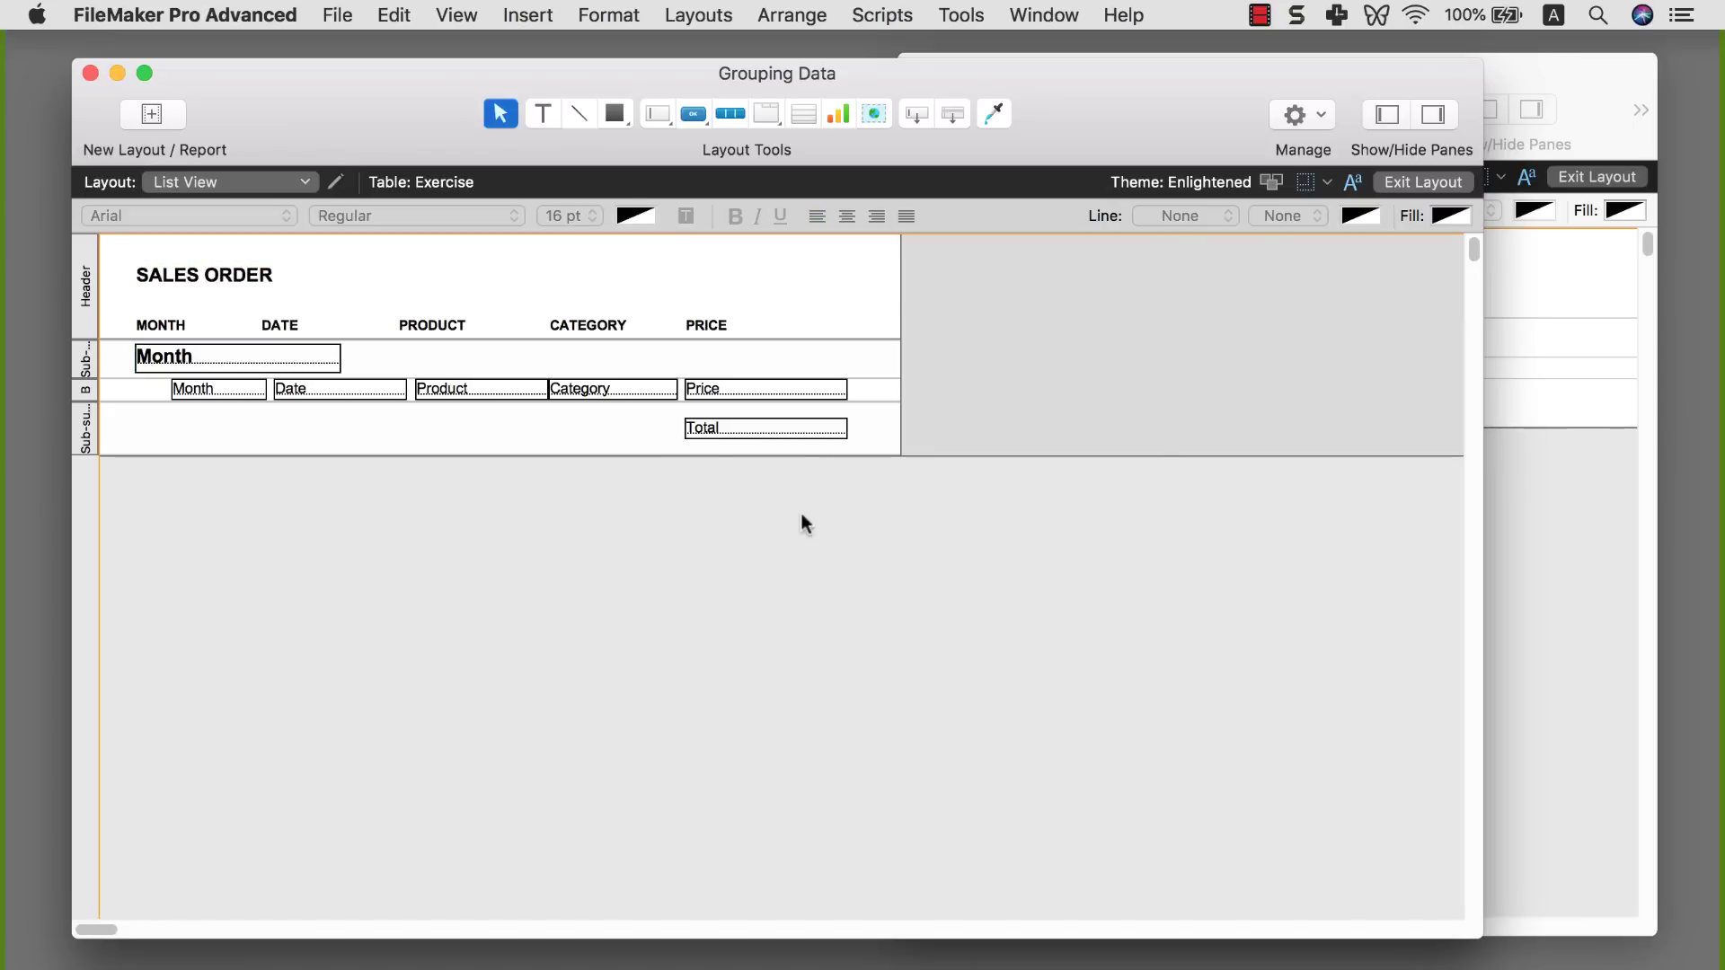
drag(773, 425, 773, 418)
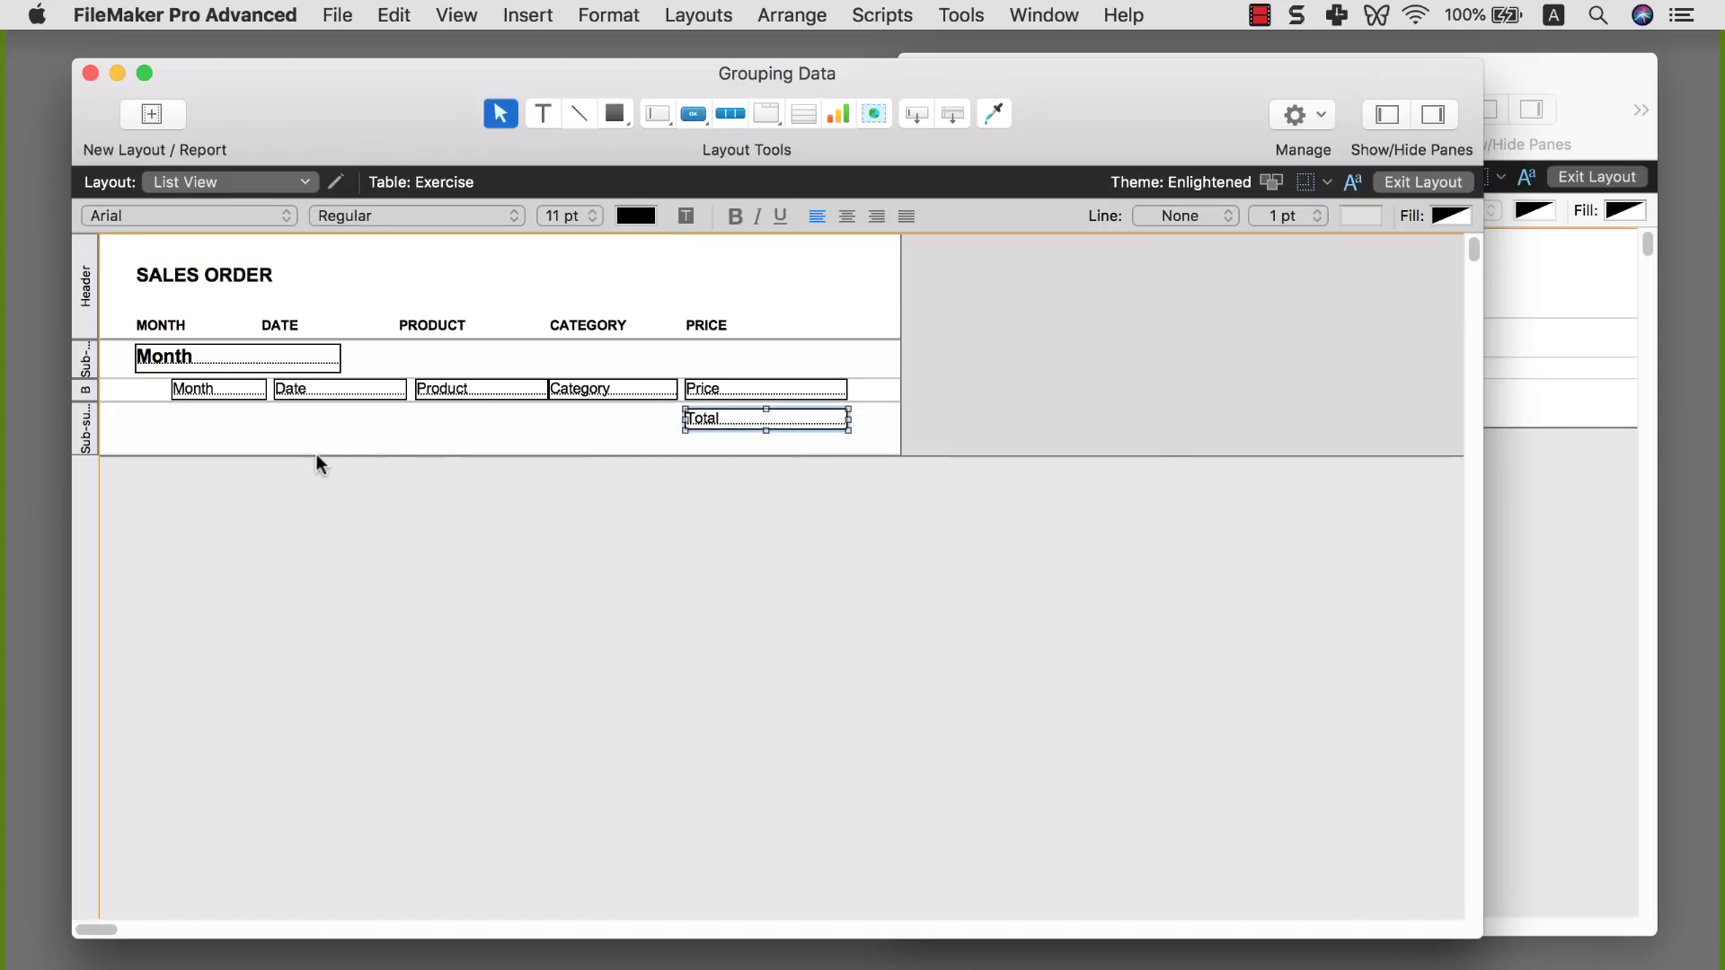
drag(318, 456, 322, 448)
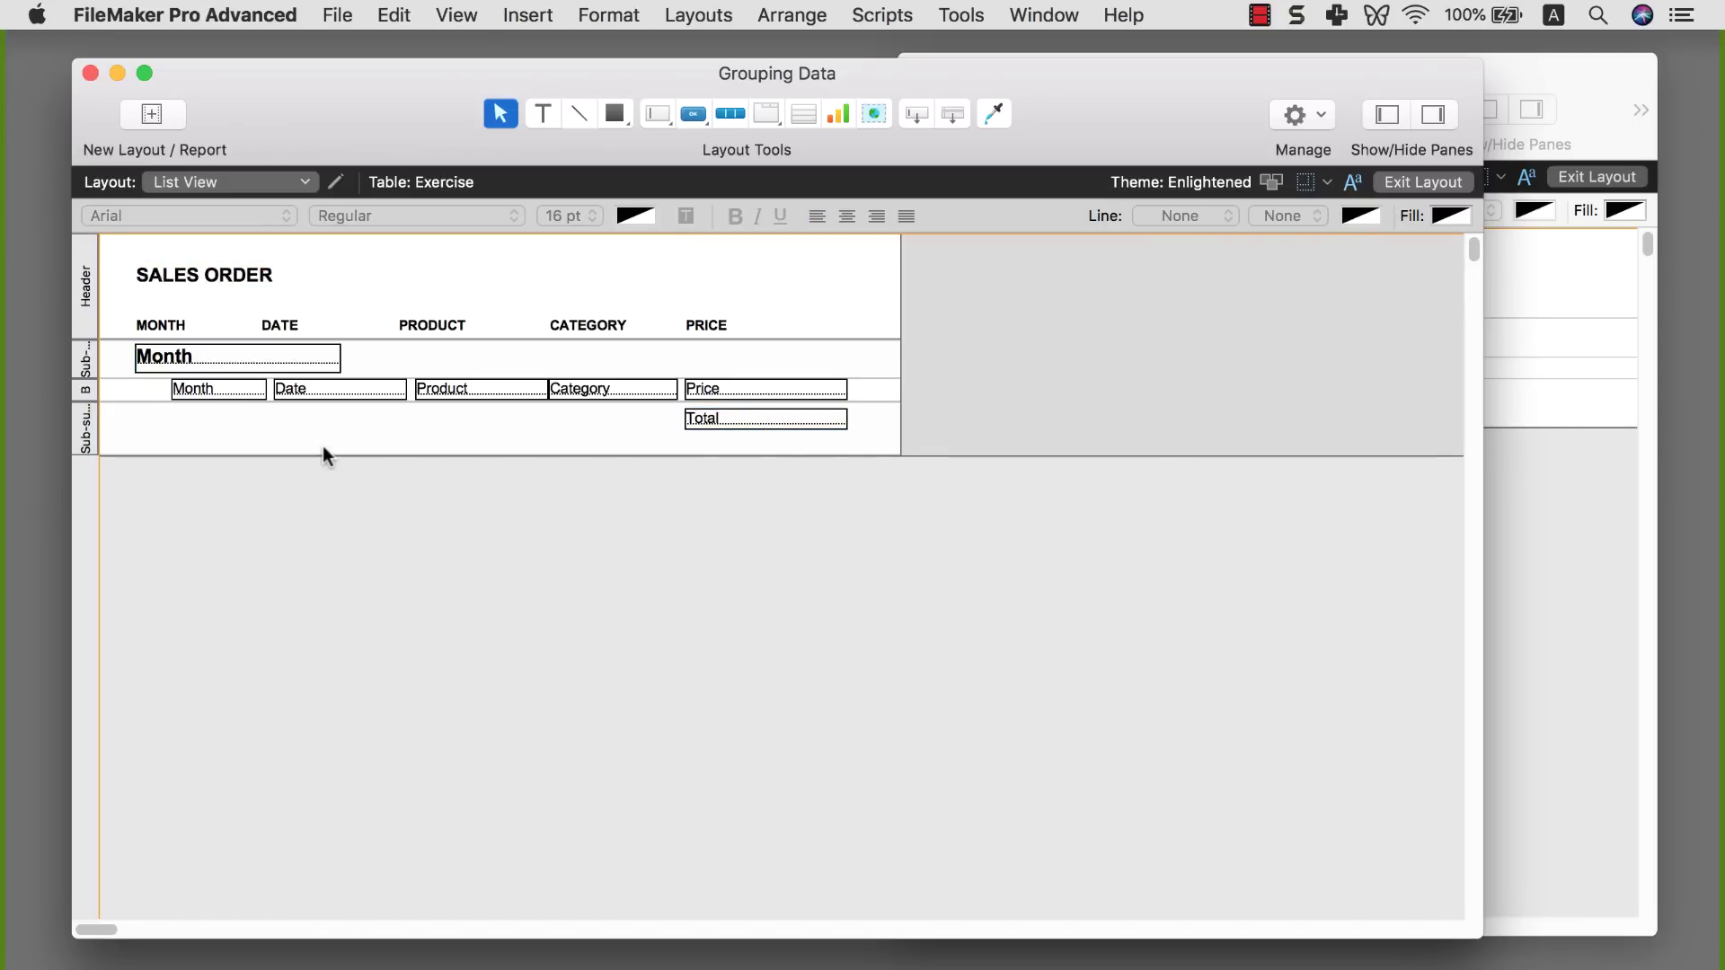
- Examine the rearranged month groups in Browse mode and compare them with the After sample report
key(super+b)
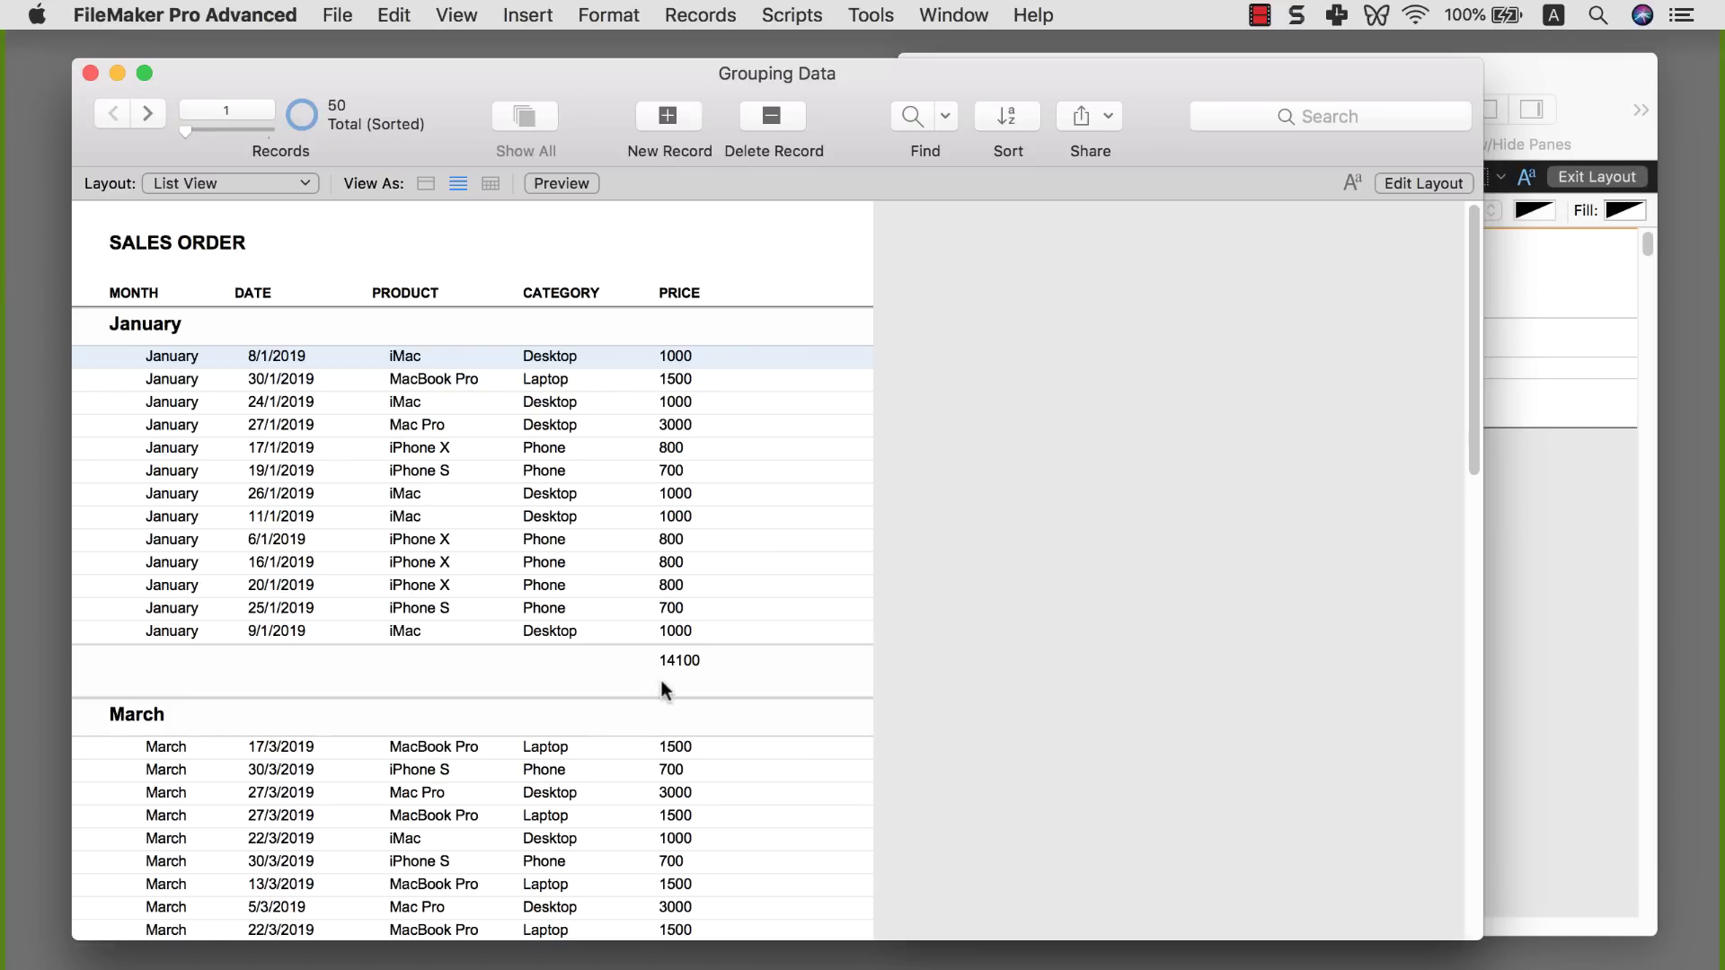
scroll(672, 675, down, 5)
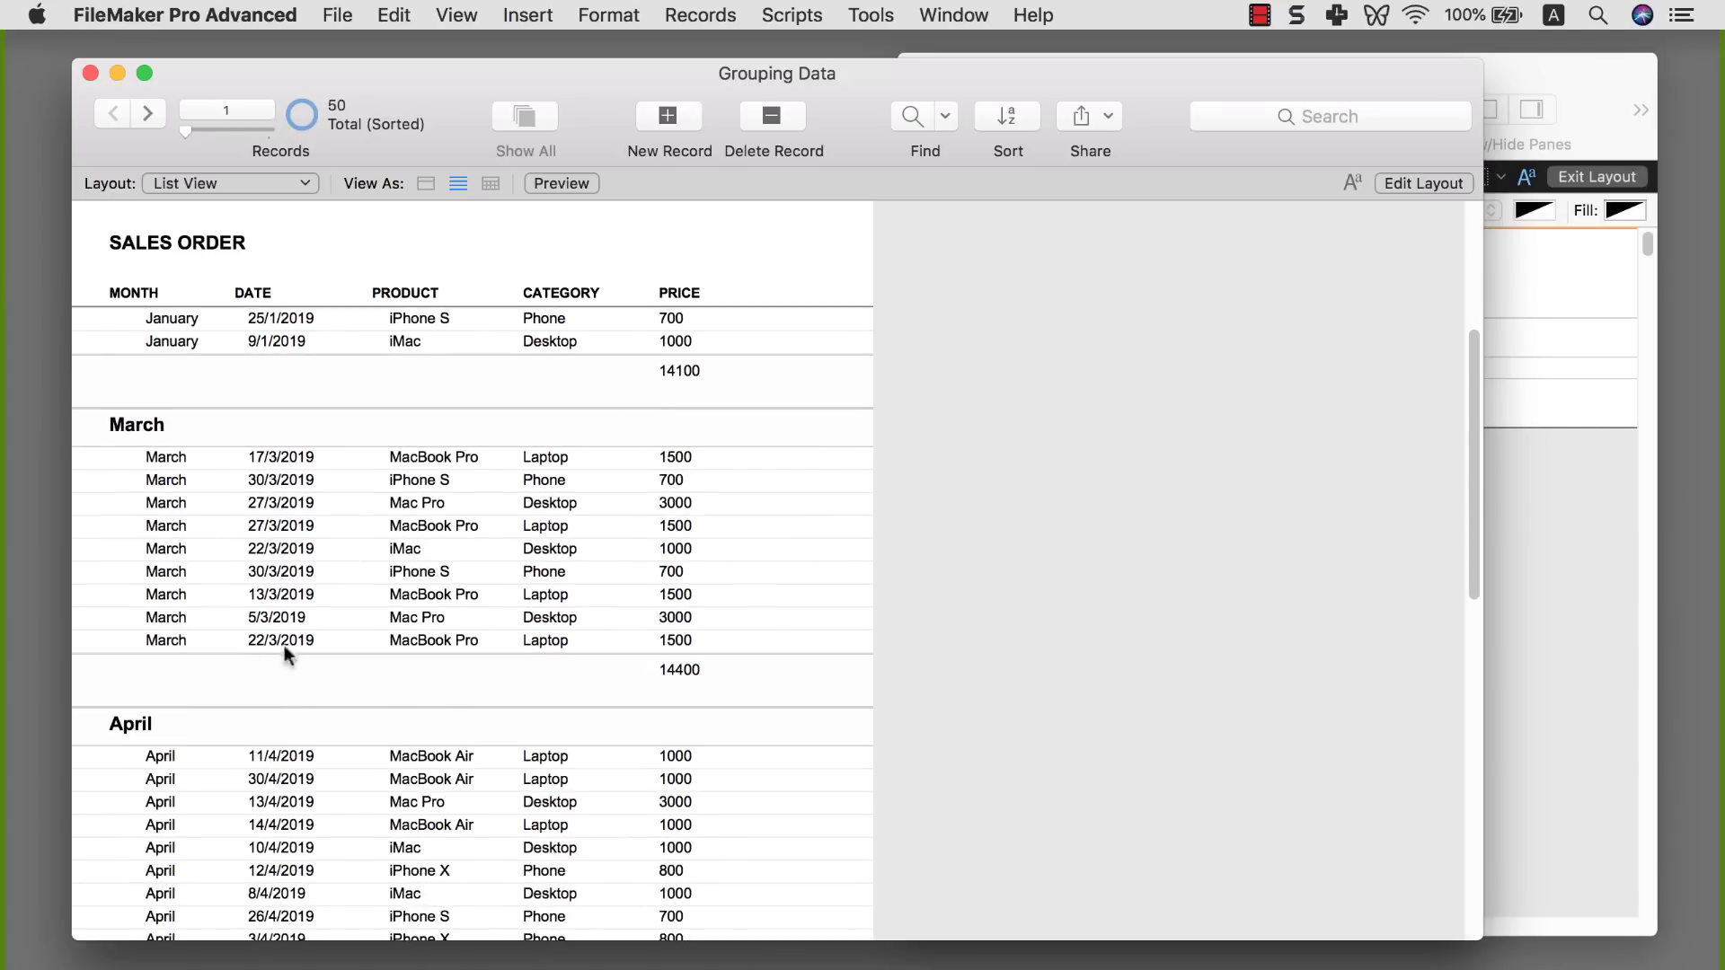
scroll(690, 688, down, 2)
scroll(355, 582, down, 10)
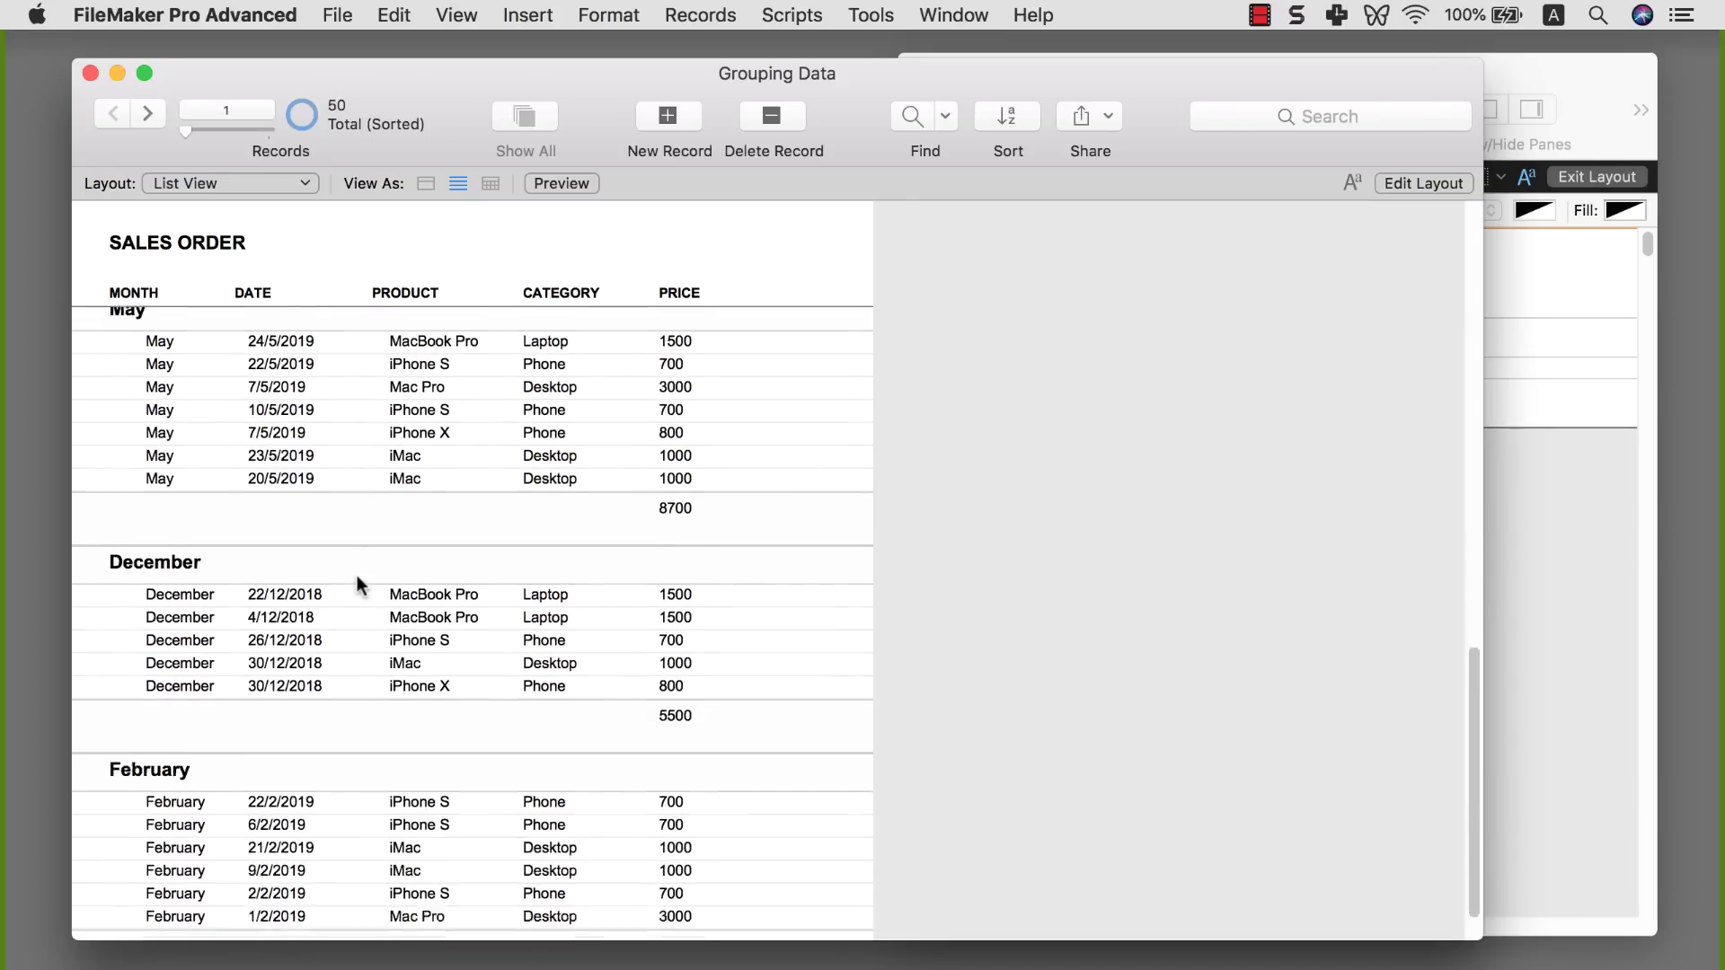
scroll(358, 574, up, 5)
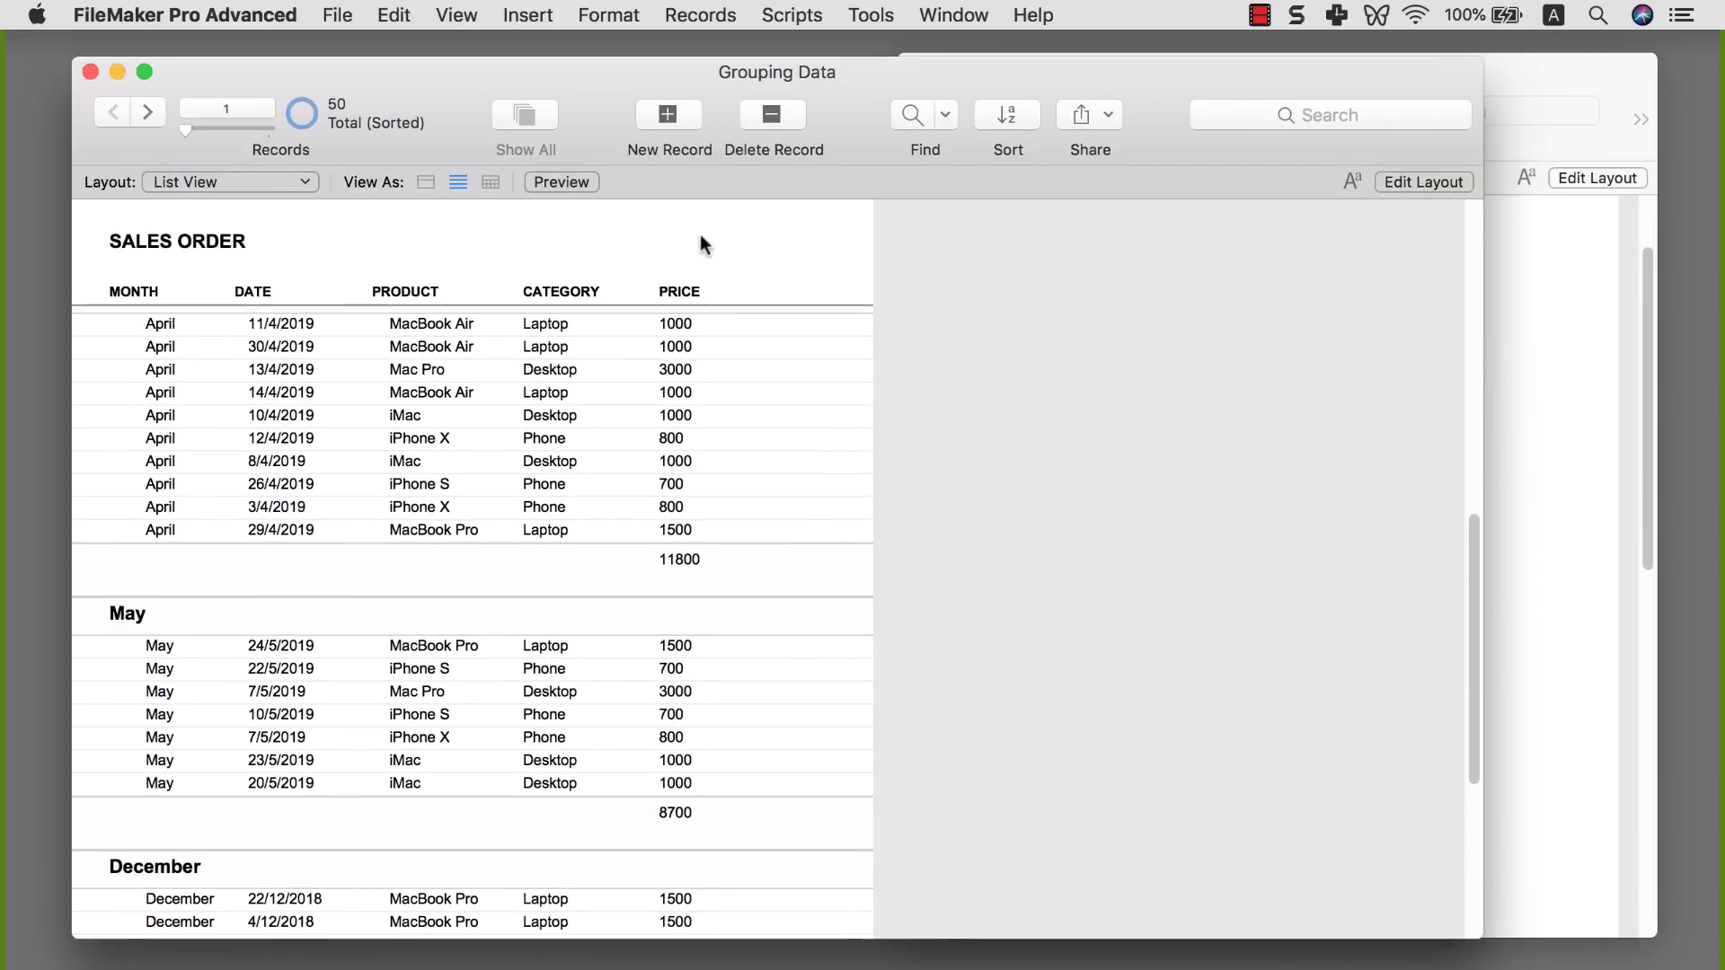
click(1512, 279)
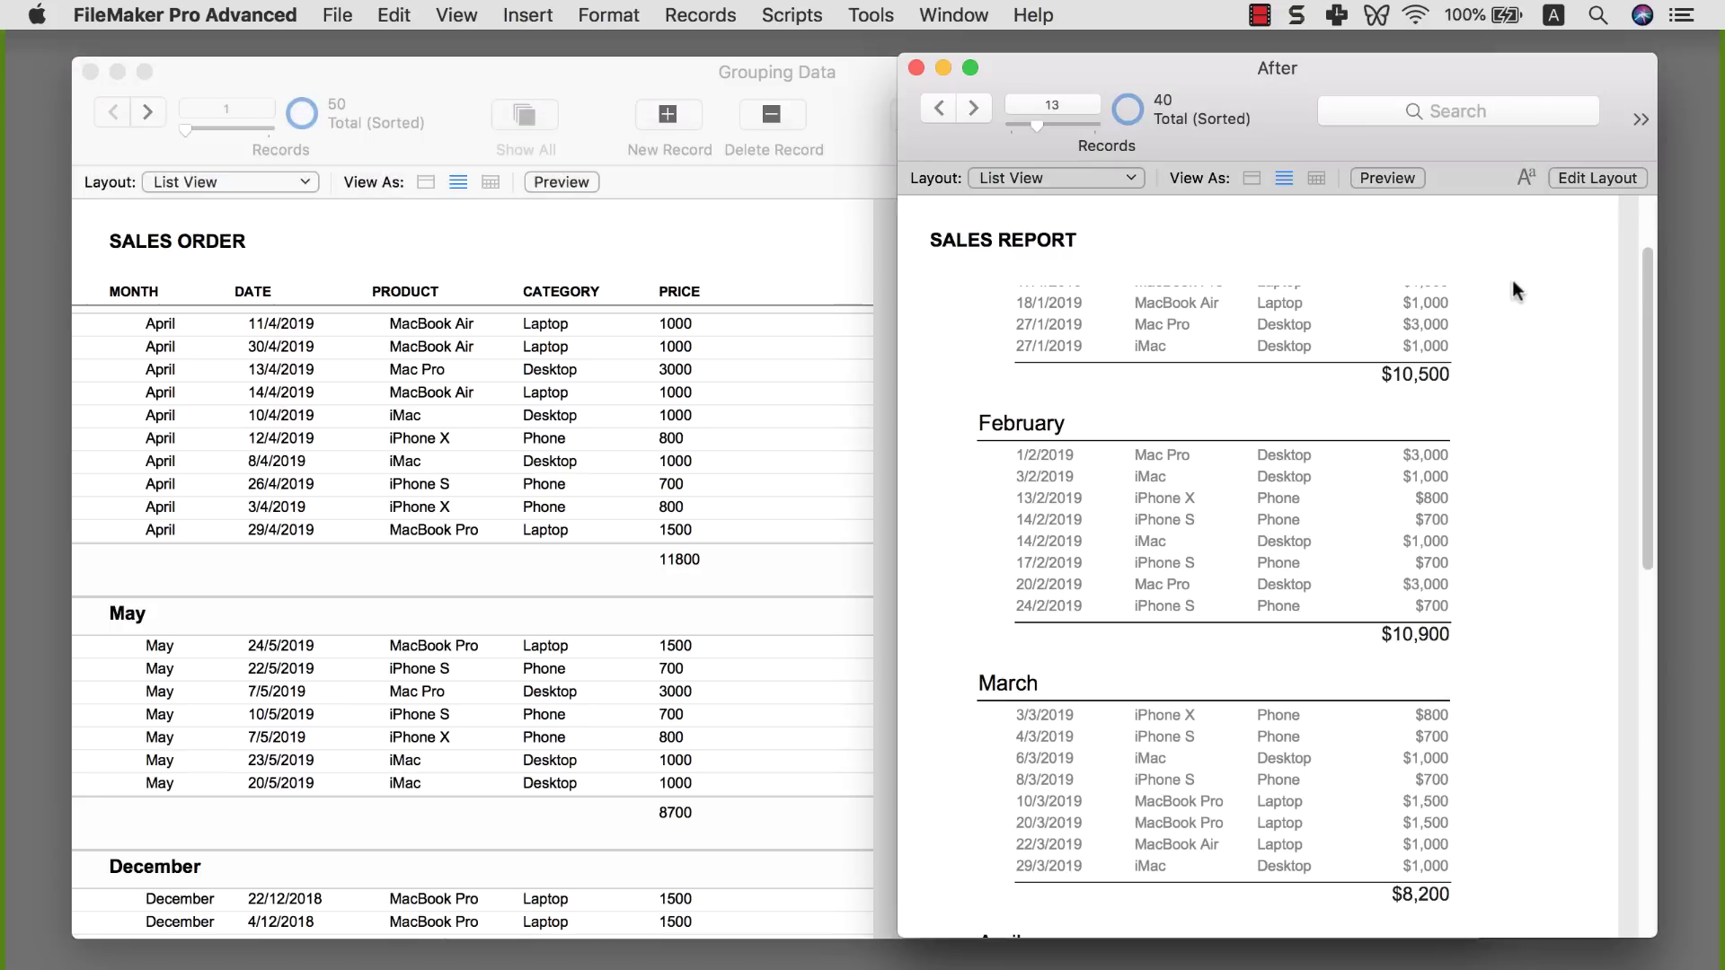
scroll(1436, 363, up, 3)
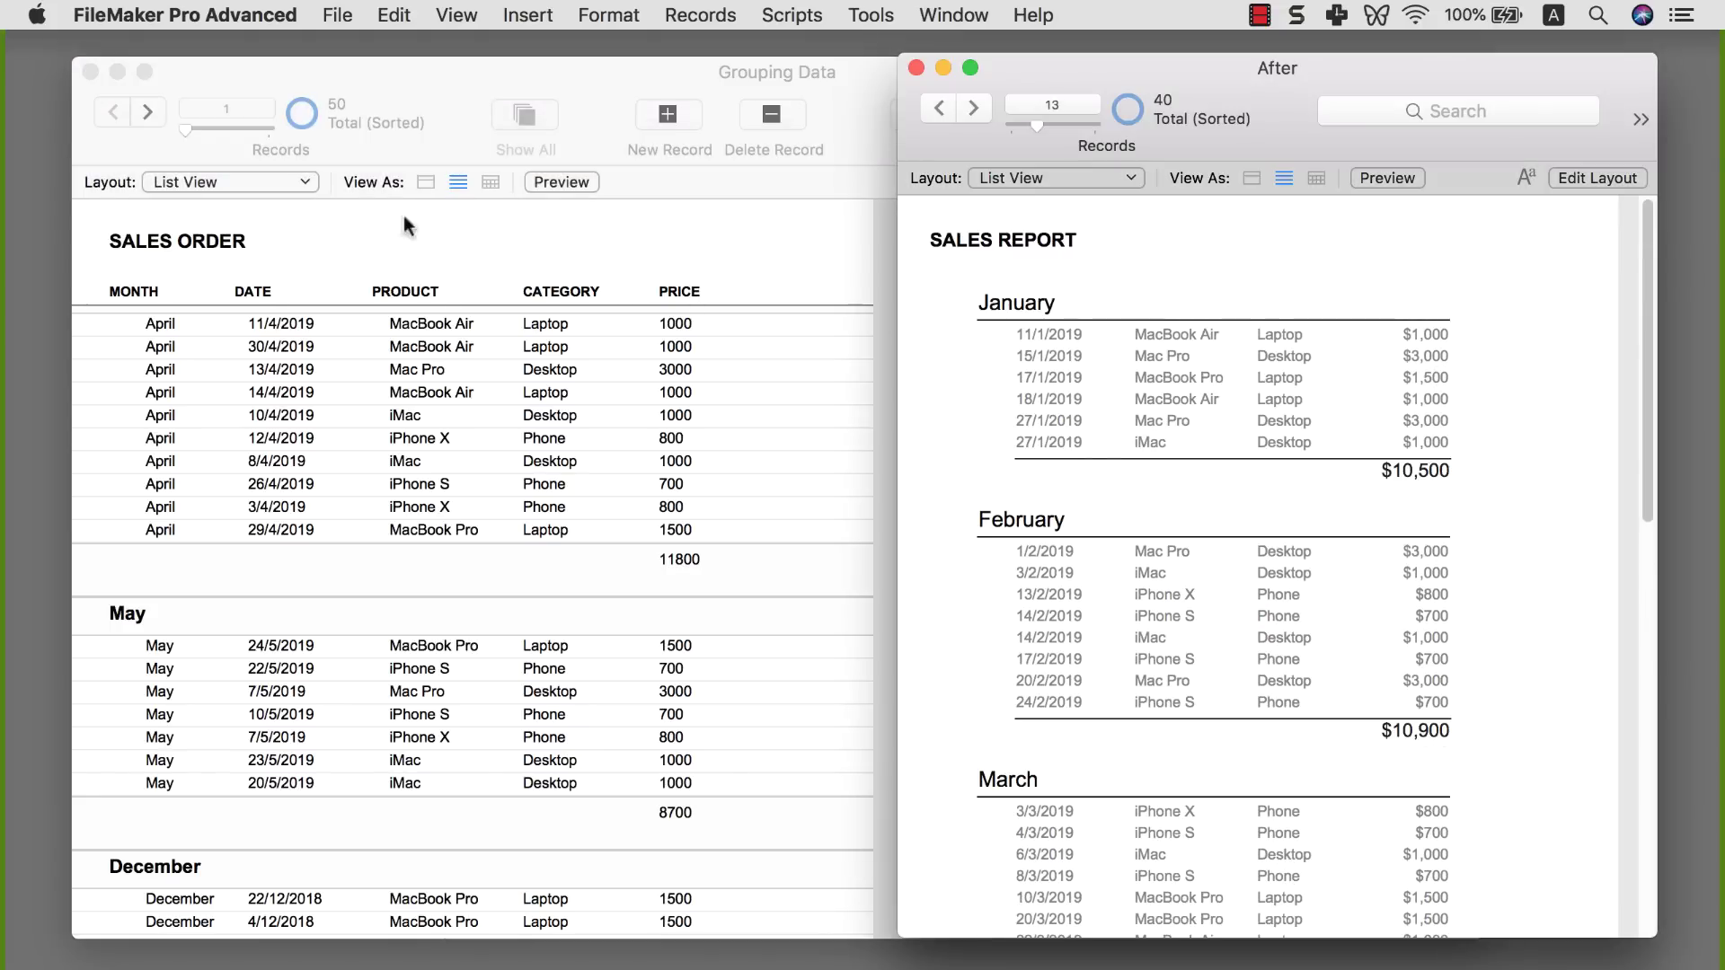